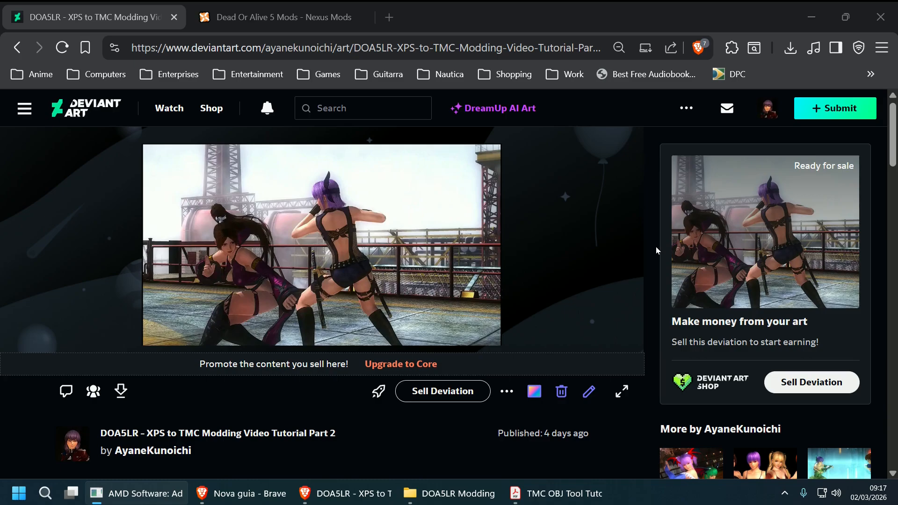
# - Read the description of the second tutorial part, including the topics planned for the third video
pyautogui.scroll(-7, 552, 234)
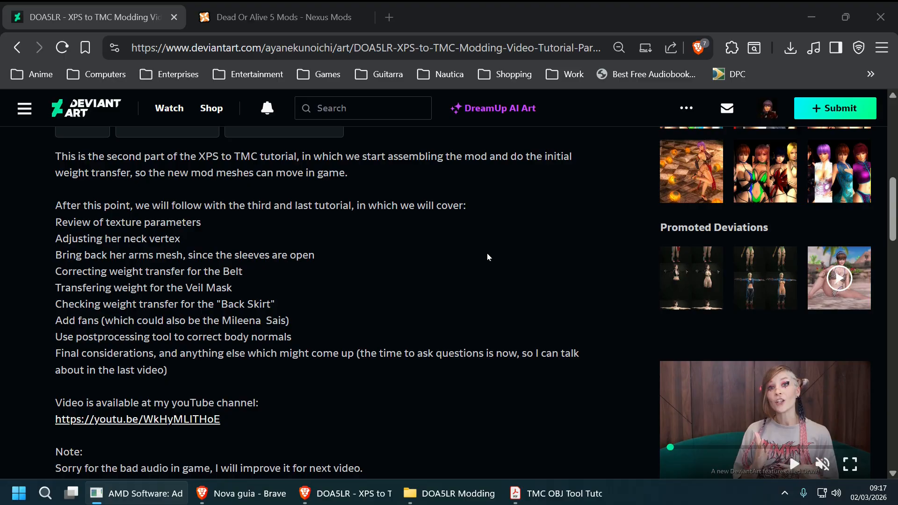
pyautogui.scroll(10, 505, 264)
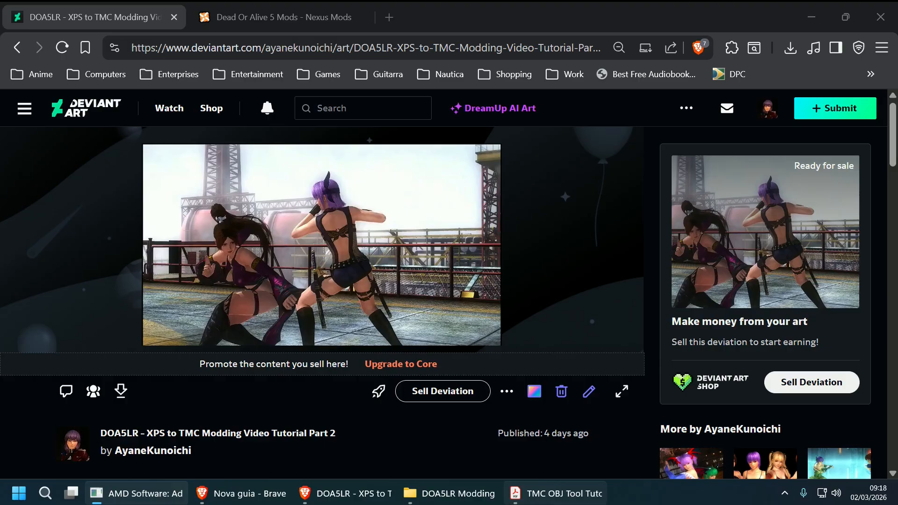
# - Launch TMC Object Tool.exe from the TMC OBJ Tool subfolder of DOA5LR Modding
pyautogui.click(449, 493)
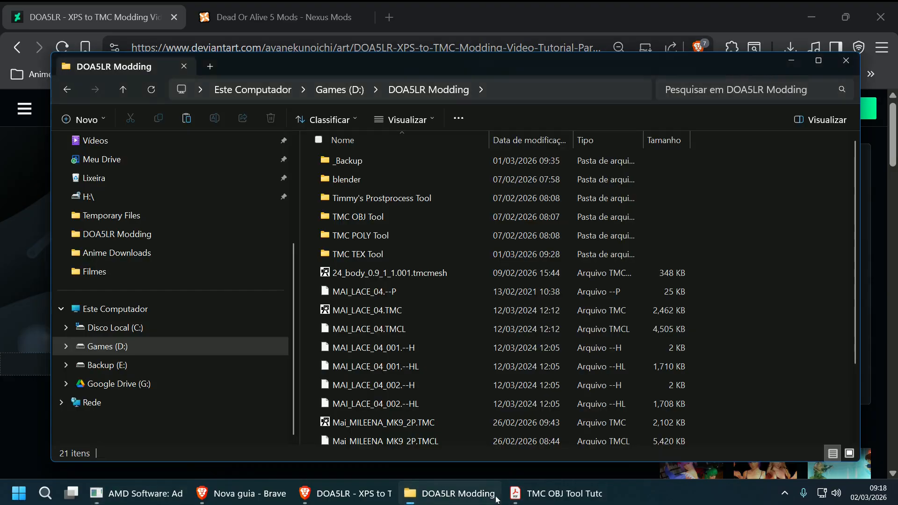
pyautogui.doubleClick(379, 221)
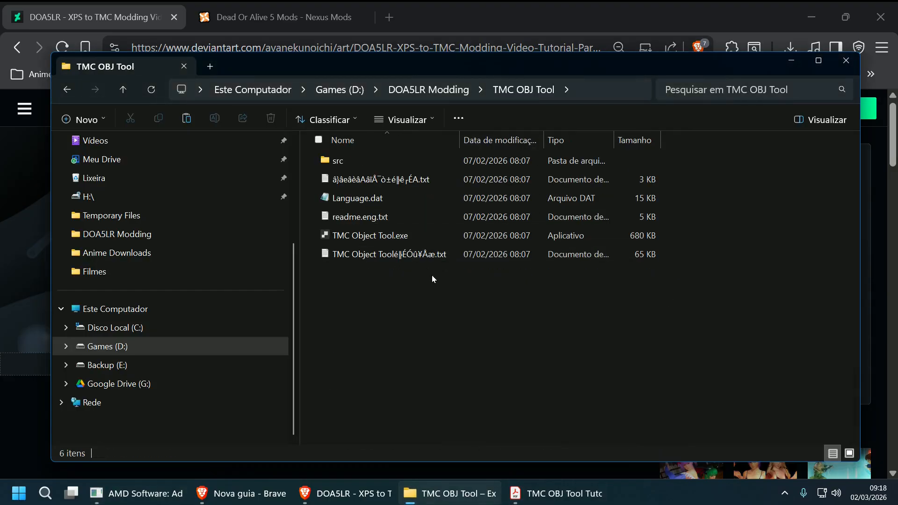
pyautogui.click(408, 235)
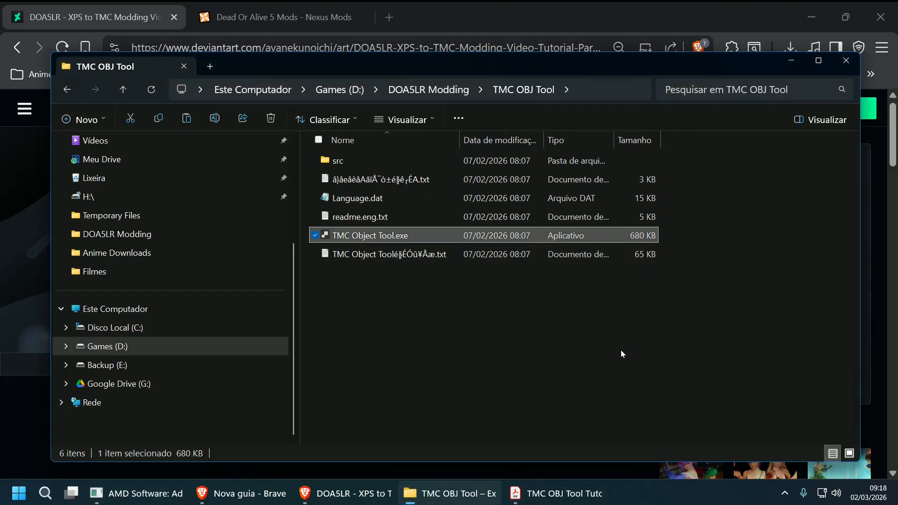
pyautogui.doubleClick(399, 241)
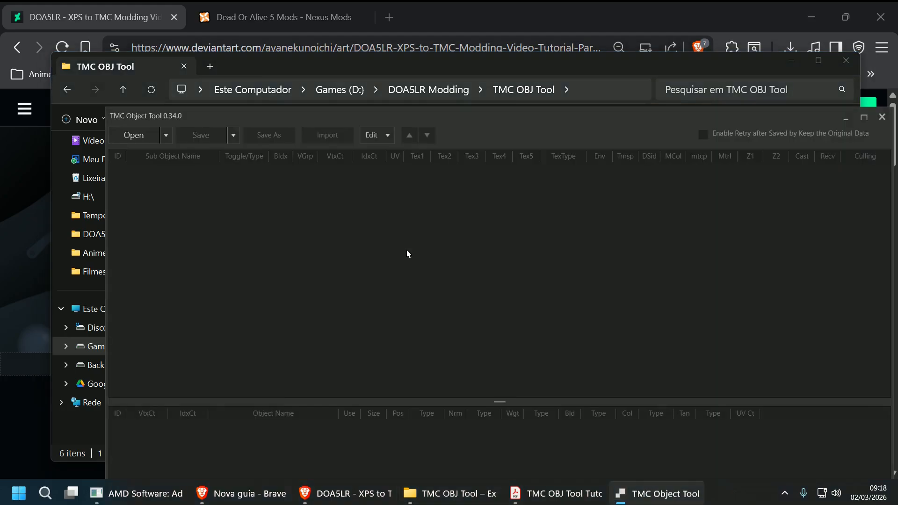
# - Load Mai_MILEENA_MK9_2P.TMC from the DOA5LR Modding folder into TMC Object Tool and reposition the tool's window
pyautogui.click(109, 135)
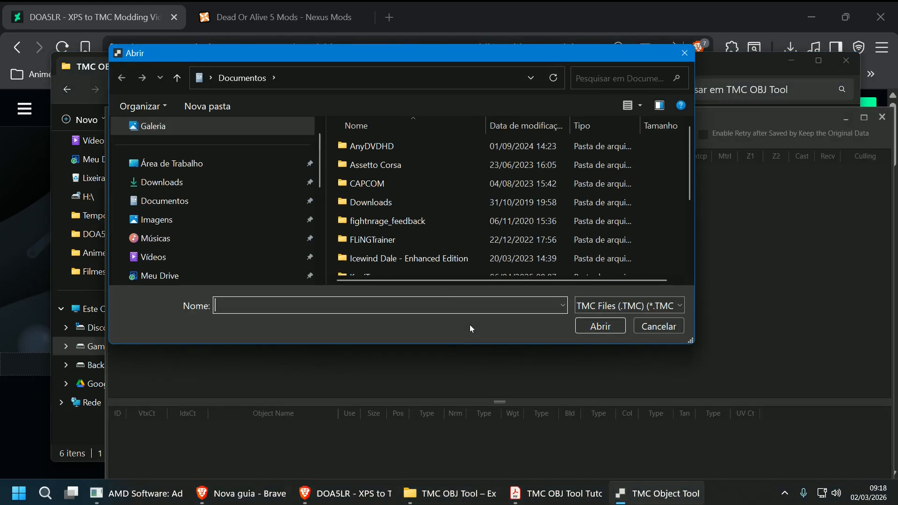
pyautogui.scroll(-1, 440, 248)
pyautogui.scroll(-2, 440, 248)
pyautogui.scroll(-2, 208, 255)
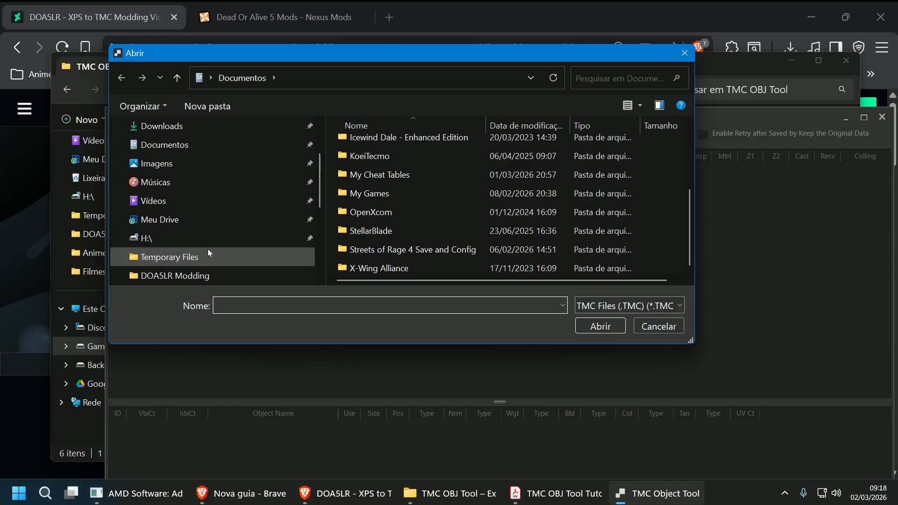
pyautogui.scroll(-1, 425, 269)
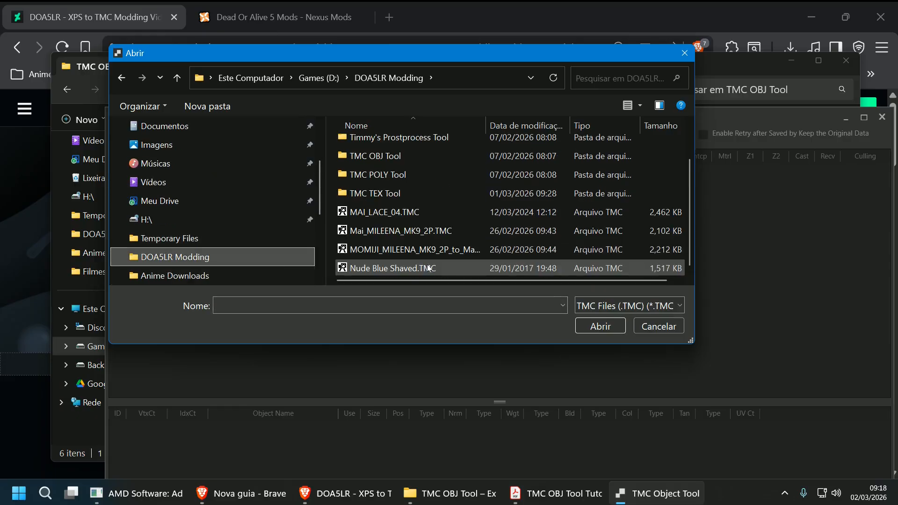
pyautogui.click(434, 237)
pyautogui.click(579, 326)
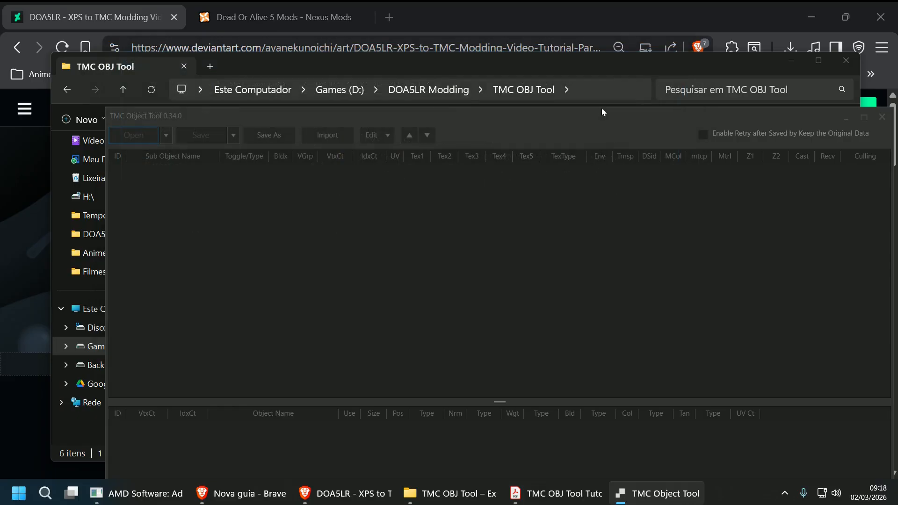
pyautogui.moveTo(639, 118); pyautogui.dragTo(579, 72)
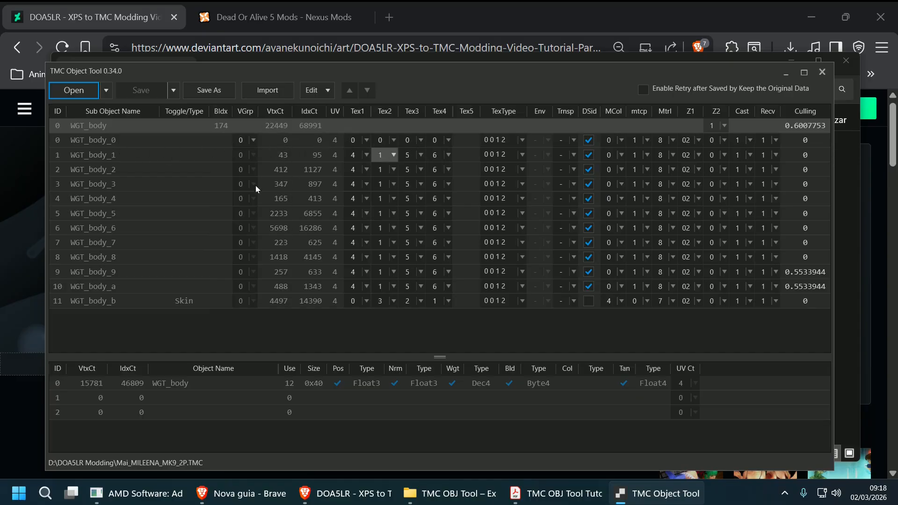
# - Inspect the Tex1 texture choice and the available TexType options of sub-object WGT_body_3, keeping the current settings
pyautogui.click(133, 139)
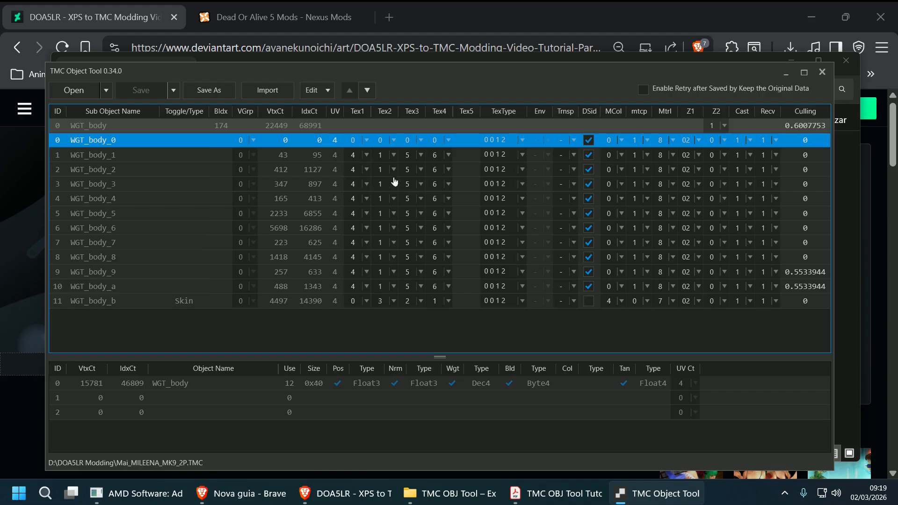
pyautogui.click(367, 185)
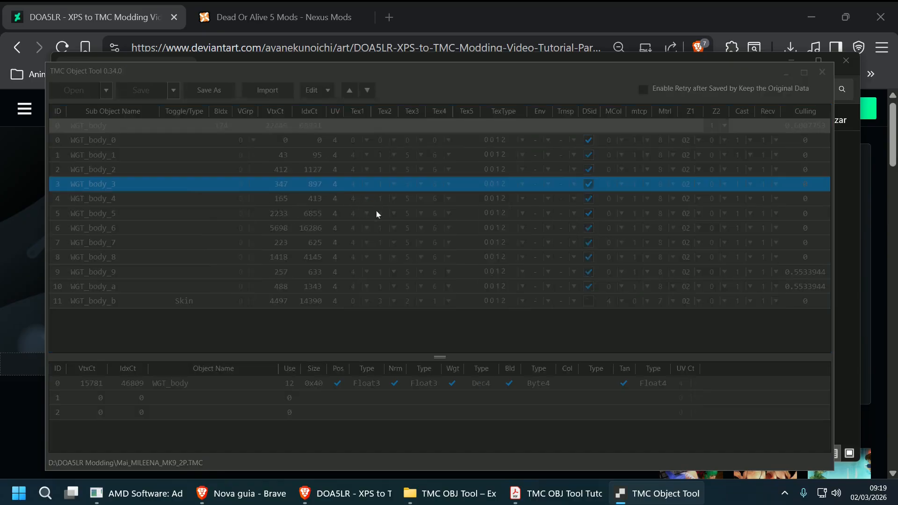
pyautogui.click(655, 429)
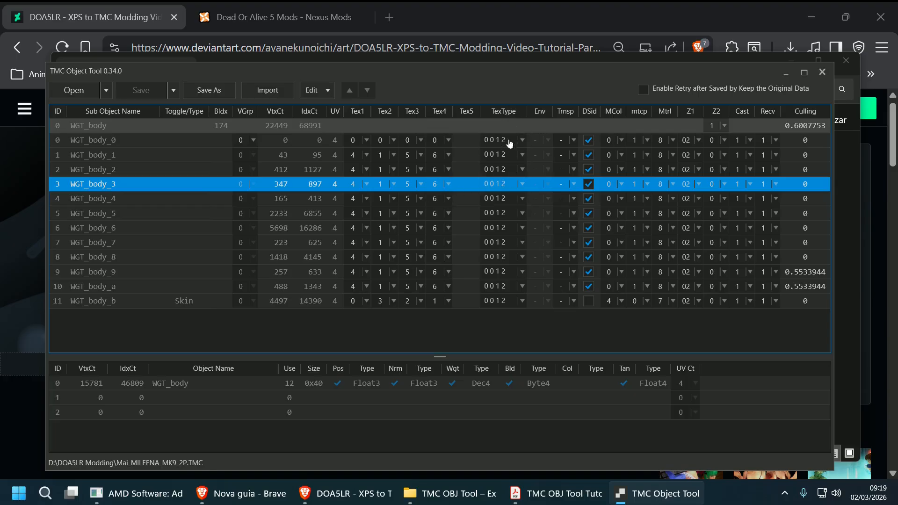
pyautogui.click(523, 185)
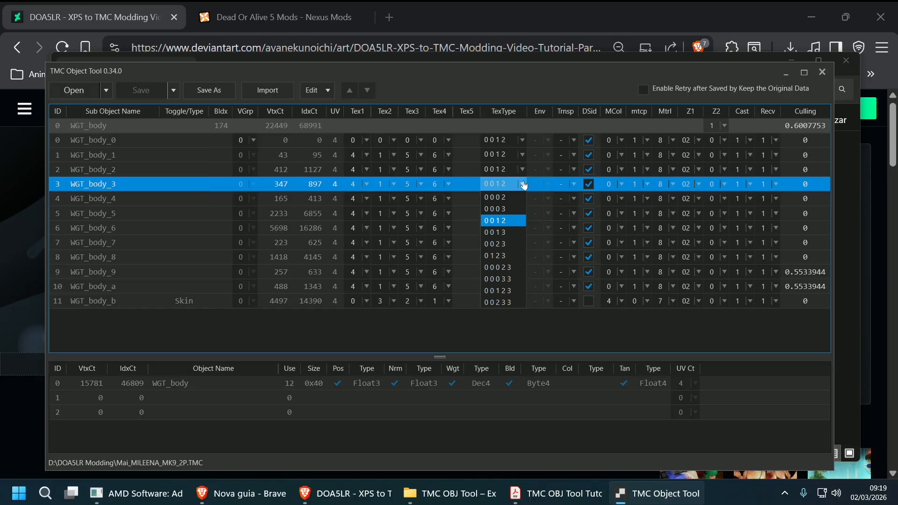
pyautogui.press('Escape')
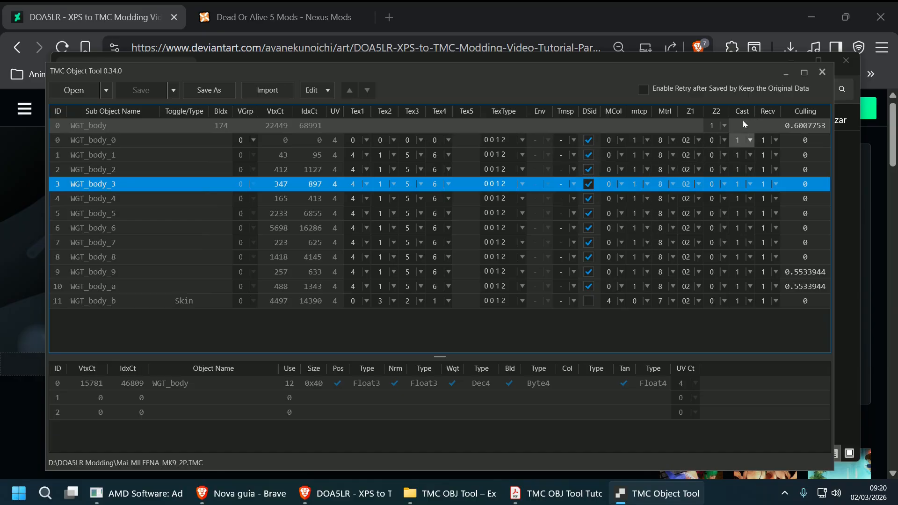
# - Check the available Cast and mtcp options of WGT_body_3 without choosing a different value
pyautogui.click(750, 184)
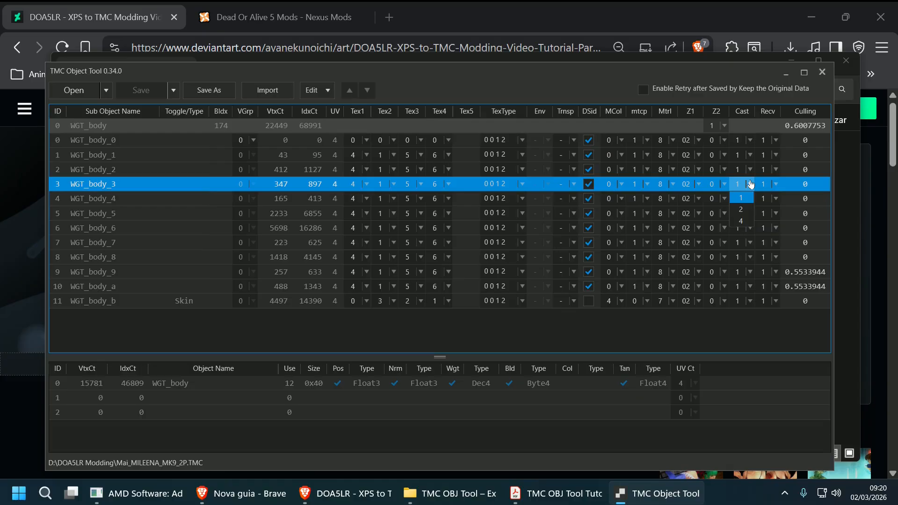
pyautogui.click(677, 66)
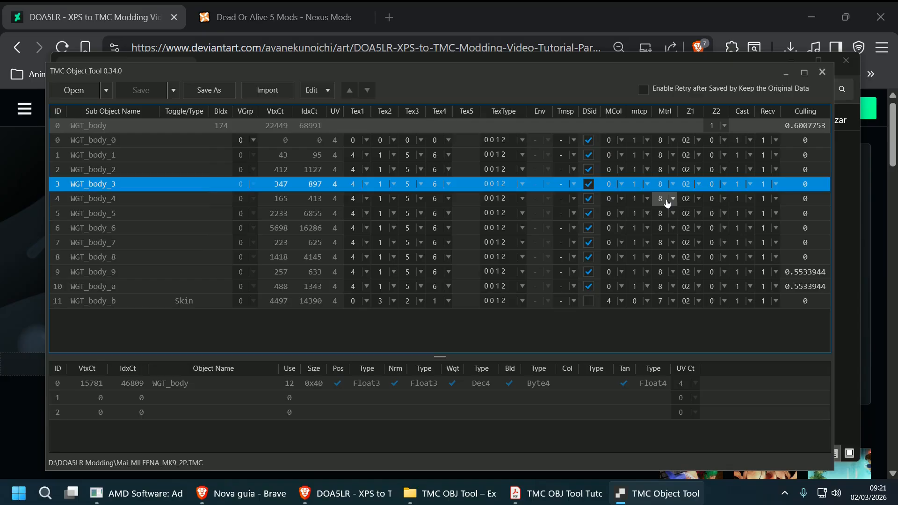
pyautogui.click(643, 187)
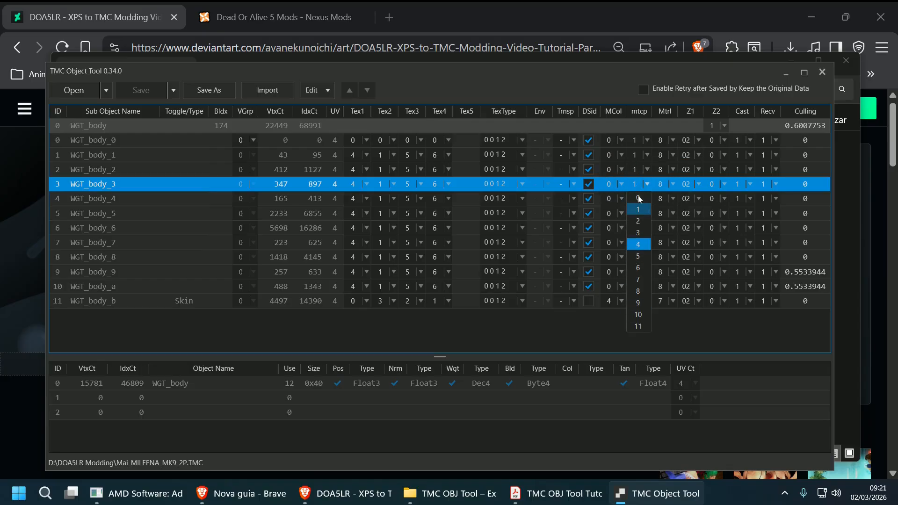
pyautogui.click(661, 309)
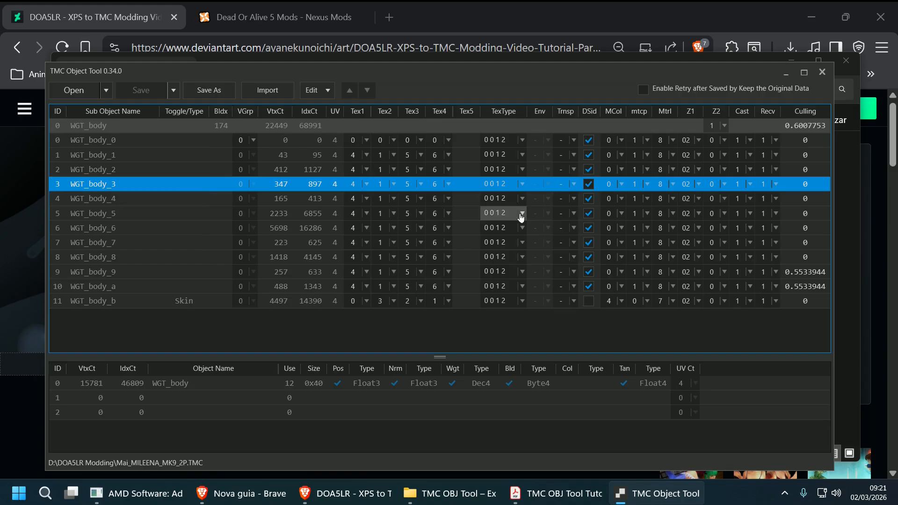
# - Return to the DOA5LR Modding folder and open Mai_MILEENA_MK9_2P.TMC in LR Photo Studio
pyautogui.click(460, 493)
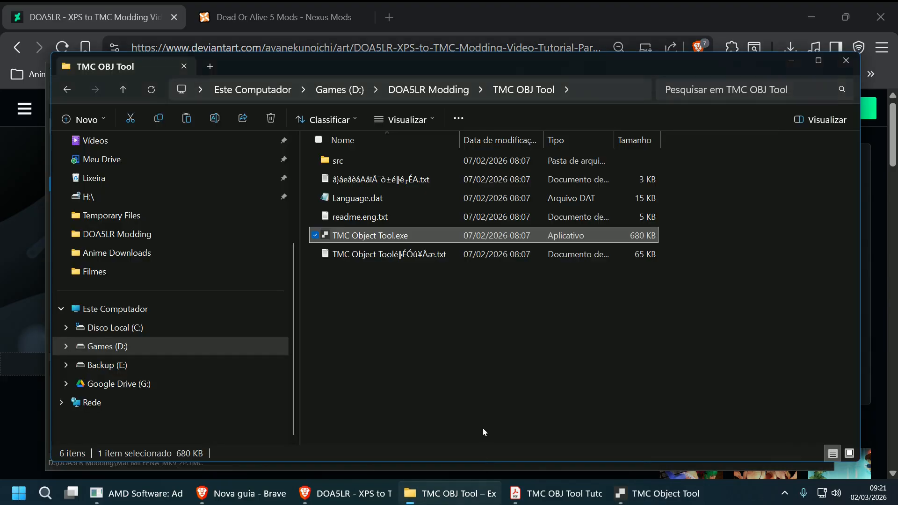
pyautogui.hotkey('alt', 'Up')
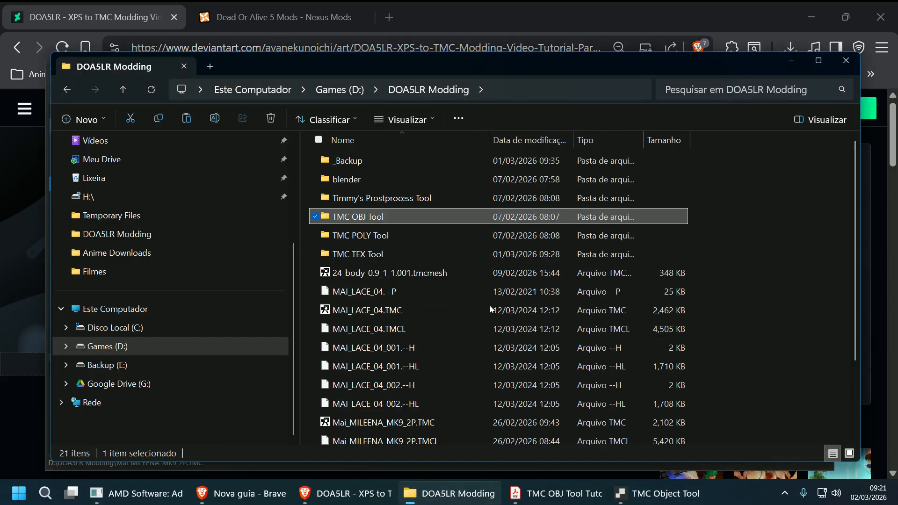
pyautogui.scroll(-1, 468, 327)
pyautogui.click(450, 378)
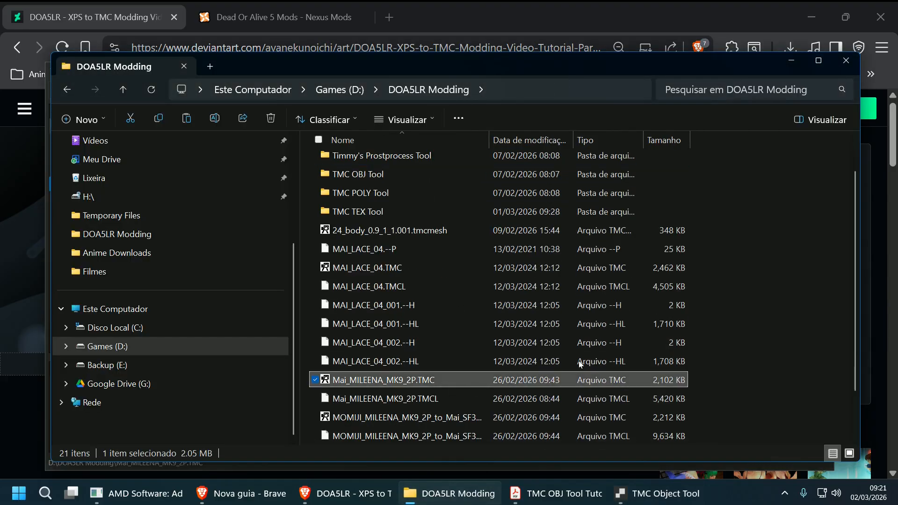
pyautogui.press('Return')
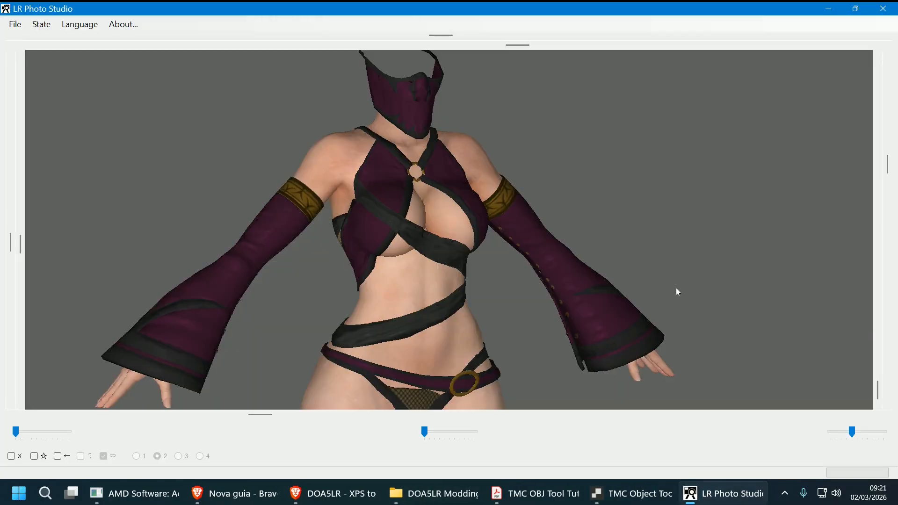
# - Examine the lower half of the Mileena outfit, especially the boots and the hanging back skirt
pyautogui.scroll(-5, 678, 292)
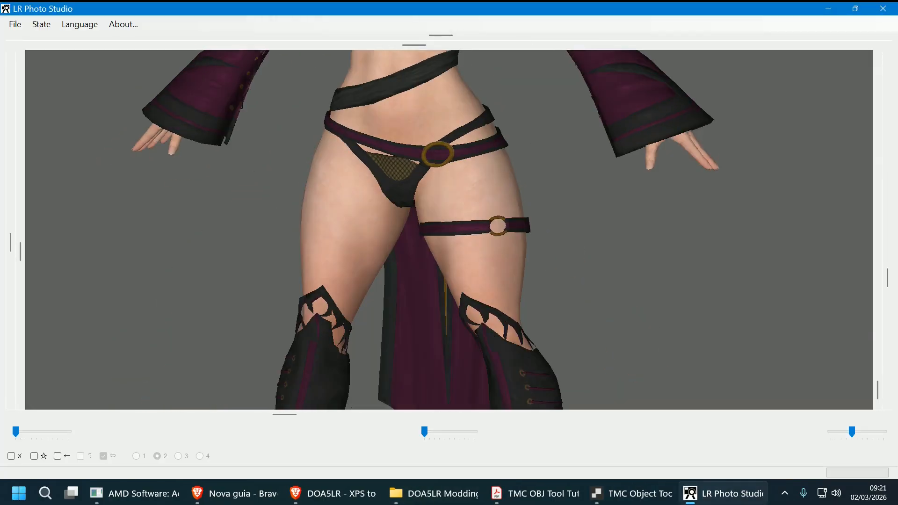
pyautogui.moveTo(693, 293); pyautogui.dragTo(499, 289)
pyautogui.click(499, 289)
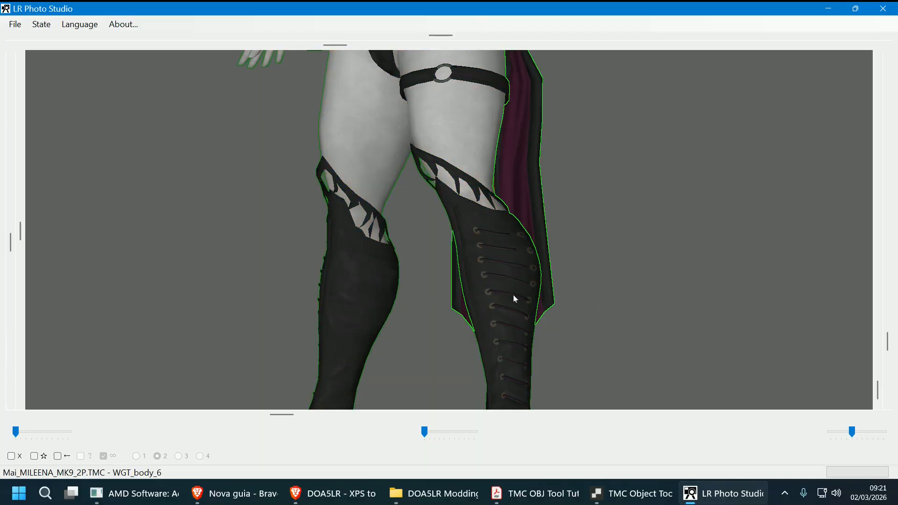
pyautogui.moveTo(639, 298); pyautogui.dragTo(661, 232)
pyautogui.scroll(4, 623, 314)
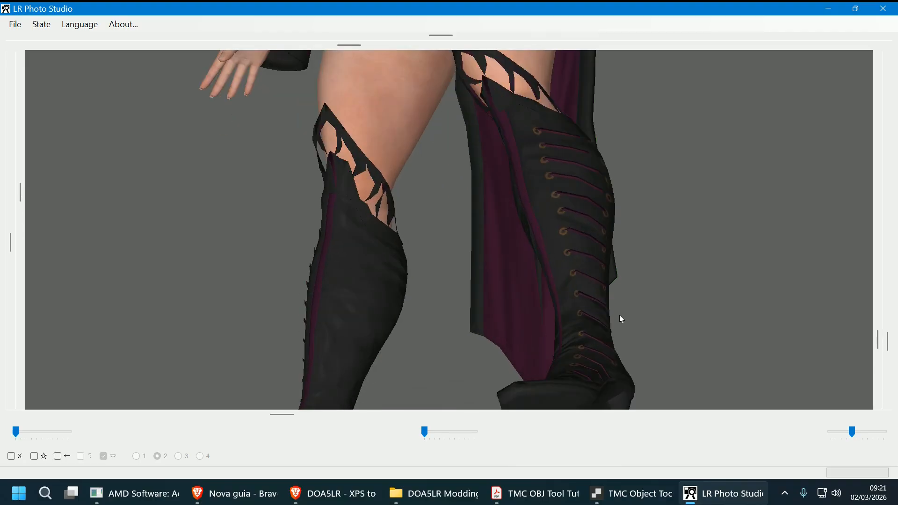
pyautogui.moveTo(322, 270); pyautogui.dragTo(479, 301)
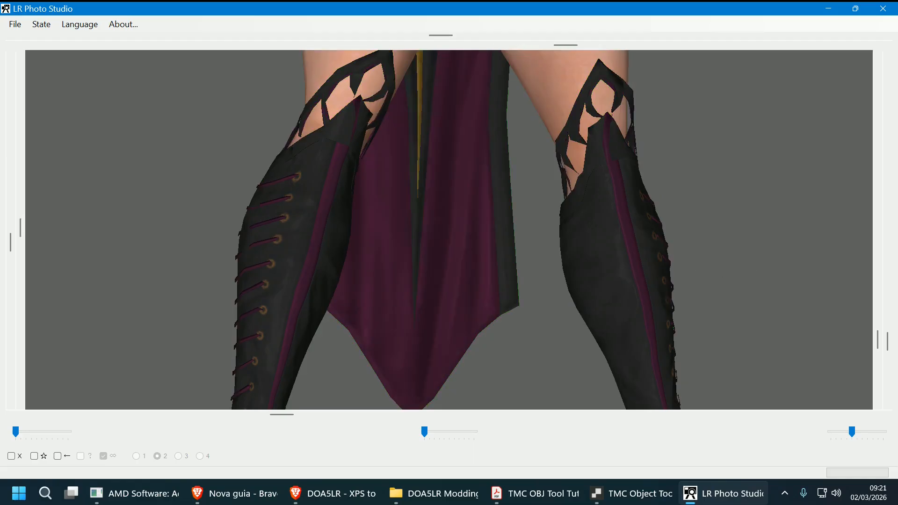
# - Examine the outfit's back, sleeves, belt and top by turning the model from rear to front
pyautogui.moveTo(615, 276); pyautogui.dragTo(767, 231)
pyautogui.moveTo(781, 172); pyautogui.dragTo(776, 175)
pyautogui.moveTo(775, 176); pyautogui.dragTo(772, 178, button='right')
pyautogui.moveTo(762, 186); pyautogui.dragTo(341, 261)
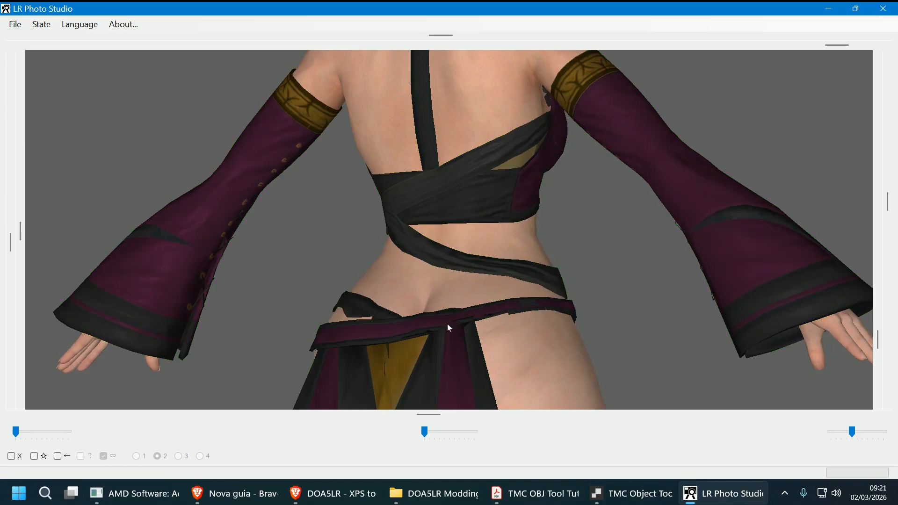
pyautogui.moveTo(448, 326); pyautogui.dragTo(615, 197)
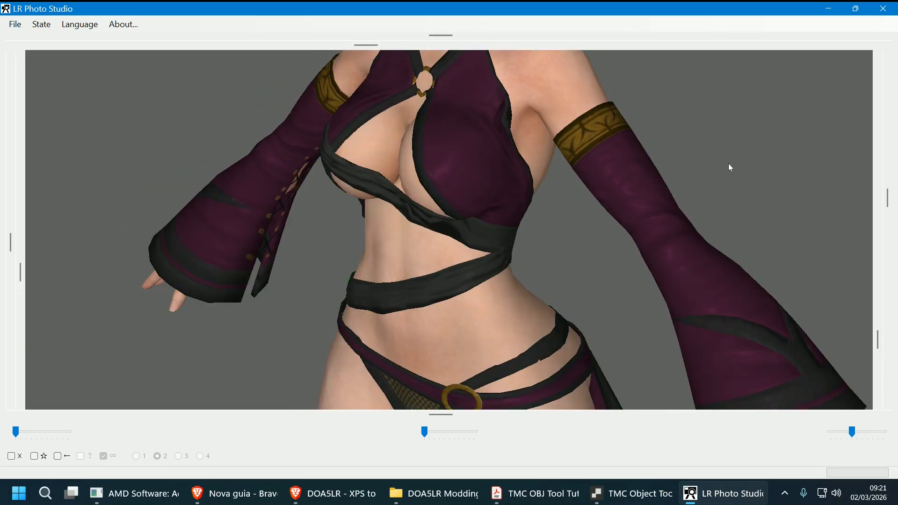
pyautogui.moveTo(729, 164); pyautogui.dragTo(729, 205)
pyautogui.press('r')
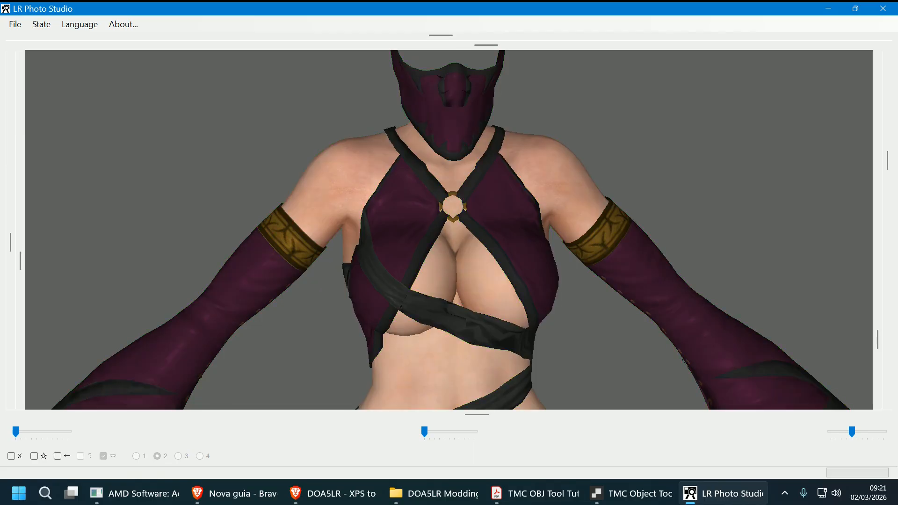
# - Open MAI_LACE_04.TMC from the DOA5LR Modding folder in a second LR Photo Studio window, inspect the model, and close that window
pyautogui.click(632, 493)
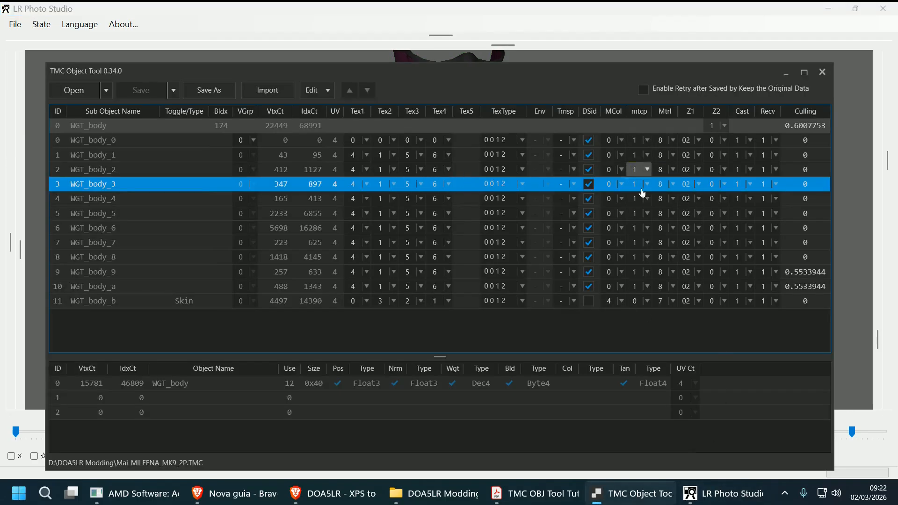
pyautogui.click(434, 493)
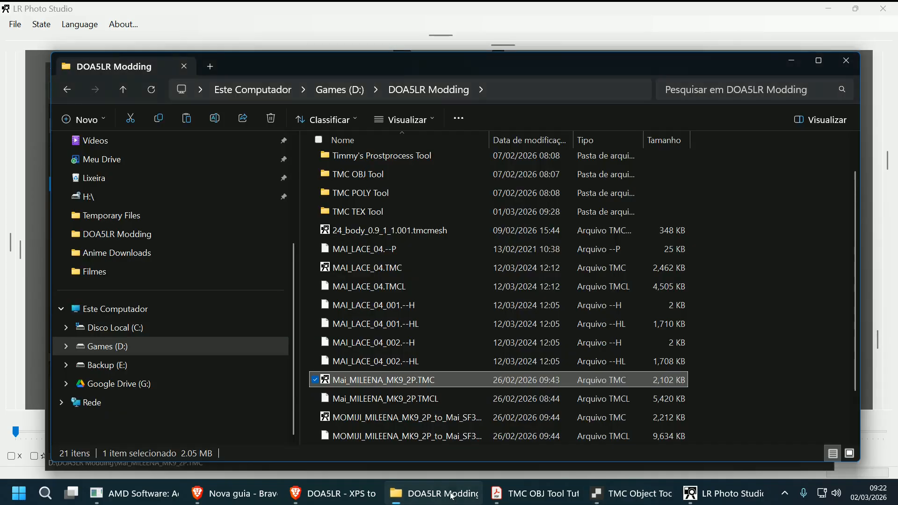
pyautogui.doubleClick(390, 268)
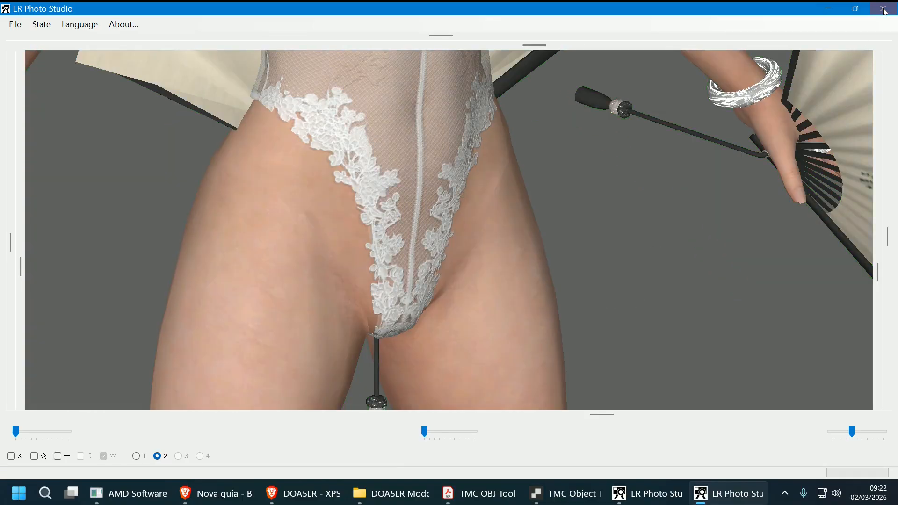
pyautogui.click(883, 9)
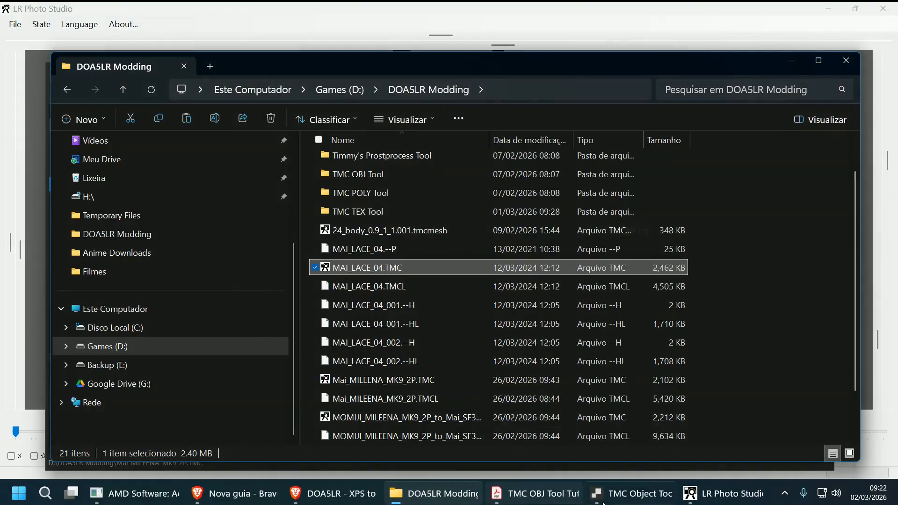
# - Switch to TMC Object Tool and open MAI_LACE_04.TMC from the DOA5LR Modding folder
pyautogui.click(603, 500)
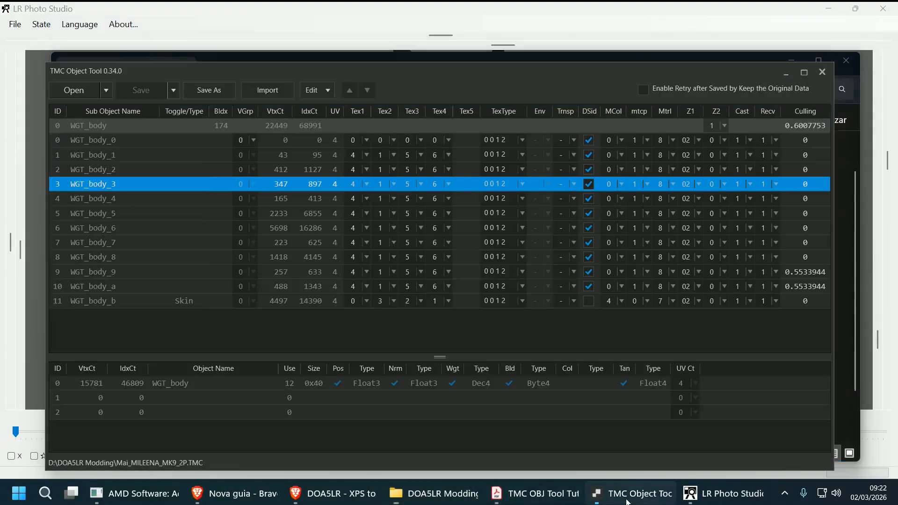
pyautogui.click(86, 93)
pyautogui.scroll(-1, 341, 251)
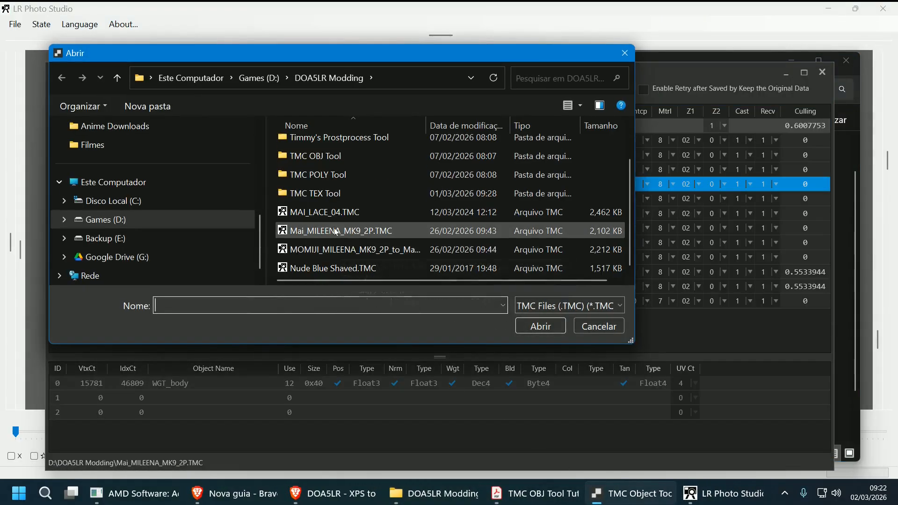
pyautogui.doubleClick(336, 231)
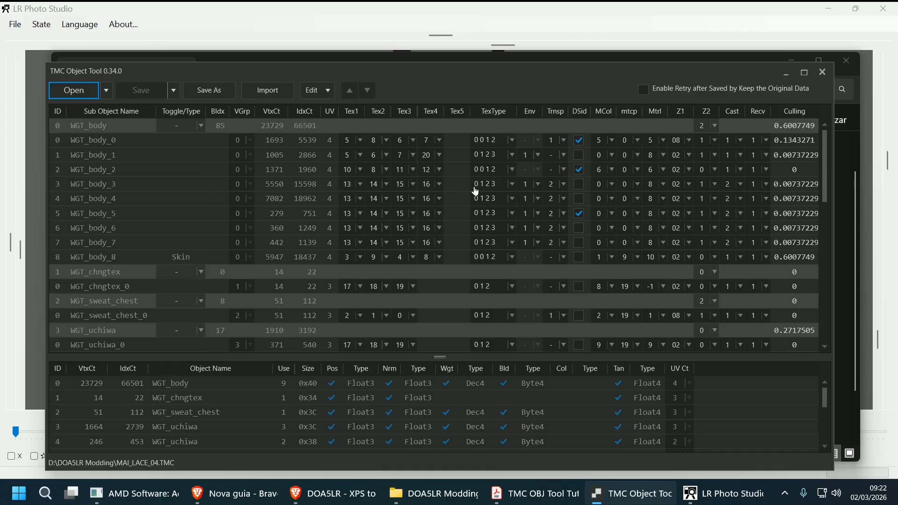
# - Examine the textures available for WGT_body_3's Tex1 slot and leave its assignment unchanged
pyautogui.click(362, 187)
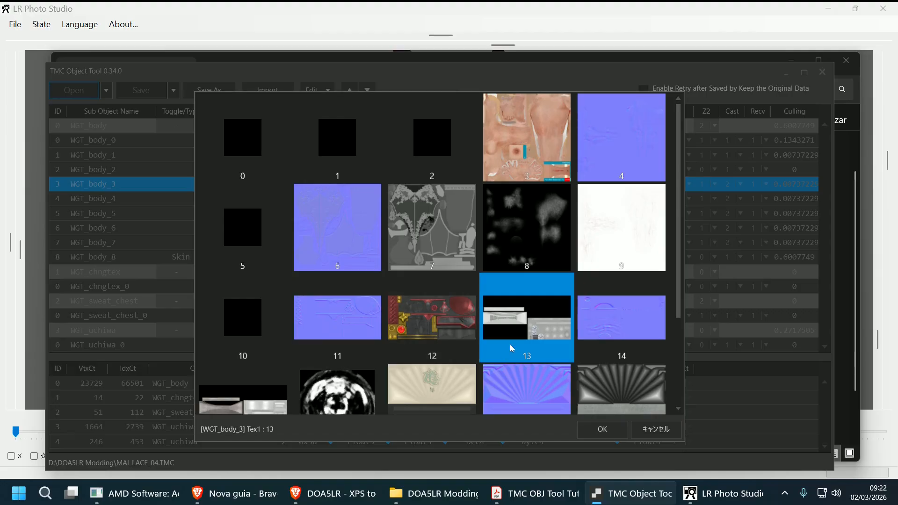
pyautogui.scroll(-1, 509, 344)
pyautogui.scroll(-1, 508, 351)
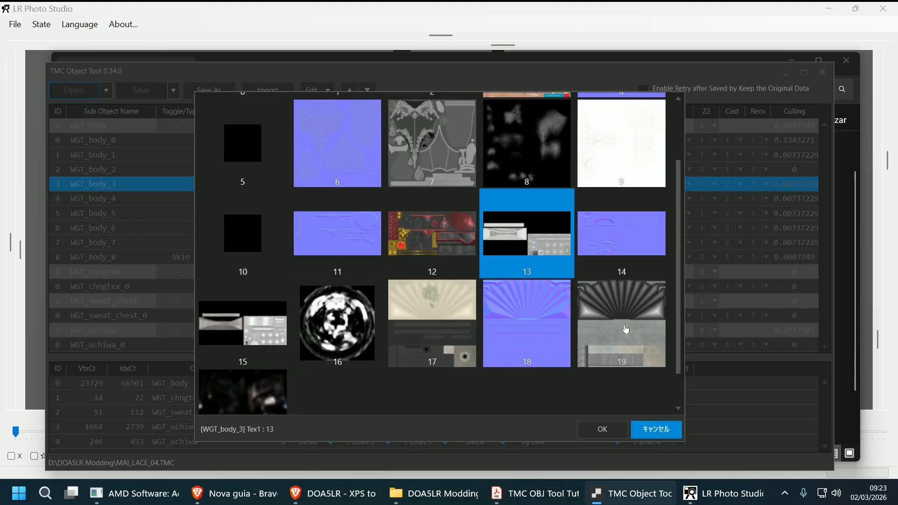
pyautogui.click(655, 429)
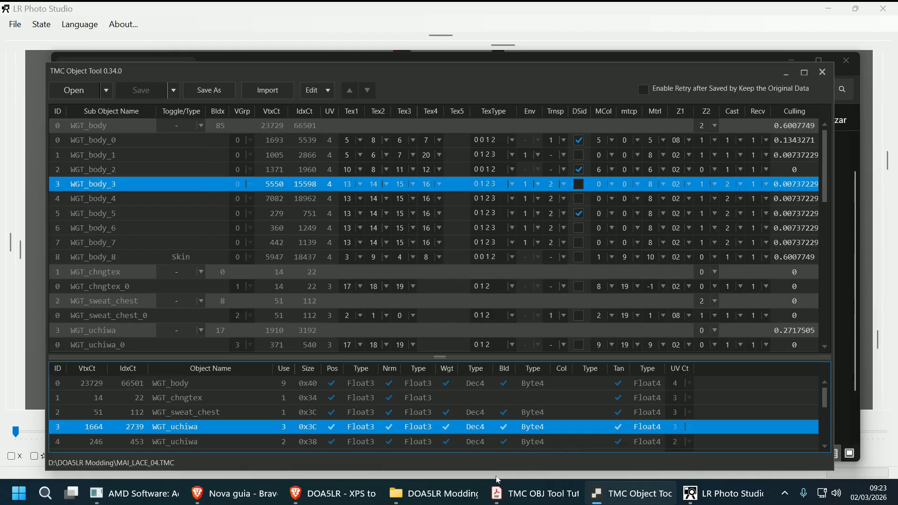
# - Switch to the browser and find the TMC Object Tool page among the Dead Or Alive 5 utilities on Nexus Mods
pyautogui.click(535, 493)
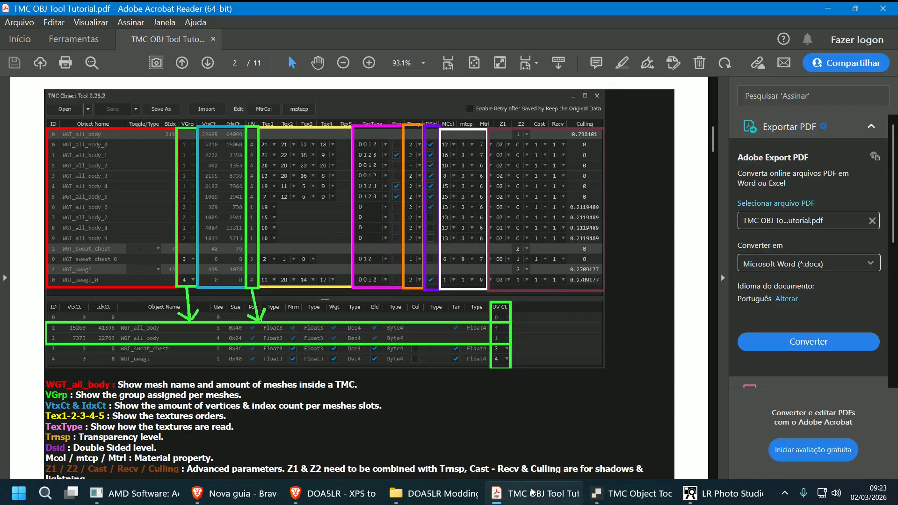
pyautogui.click(335, 493)
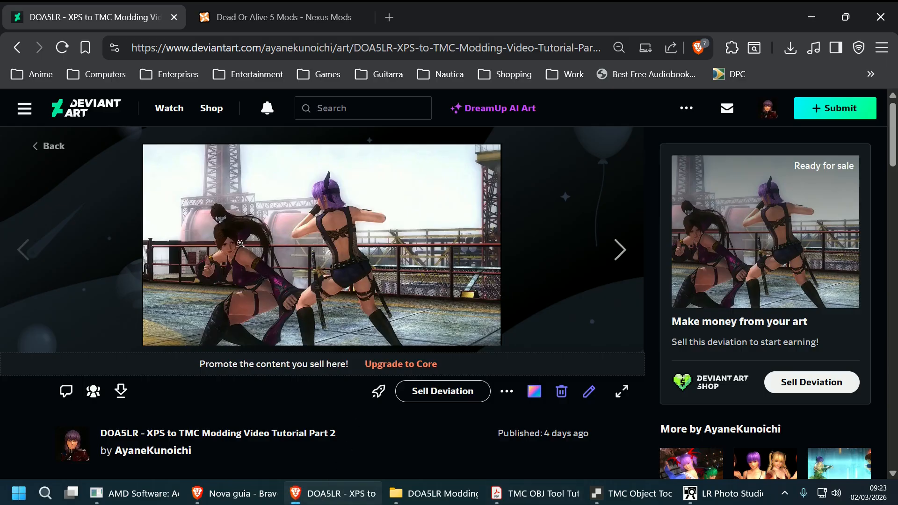
pyautogui.hotkey('ctrl', 'Tab')
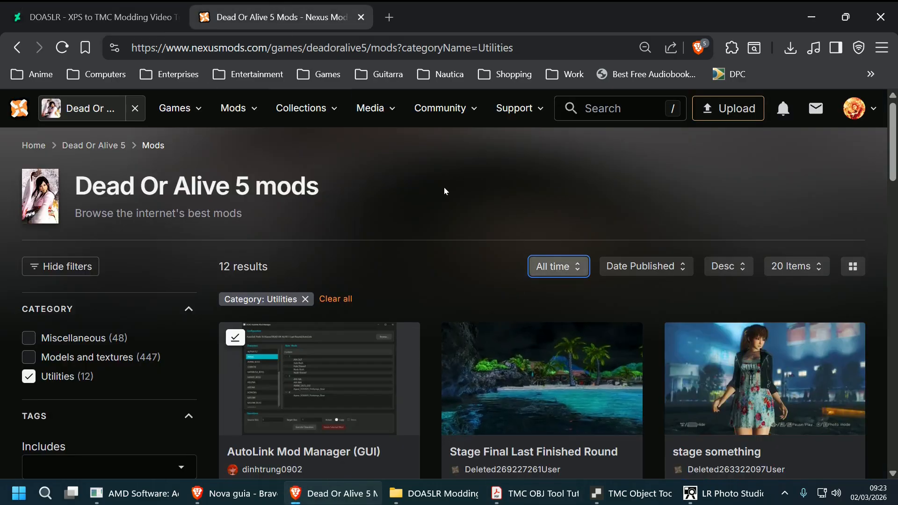
pyautogui.click(192, 124)
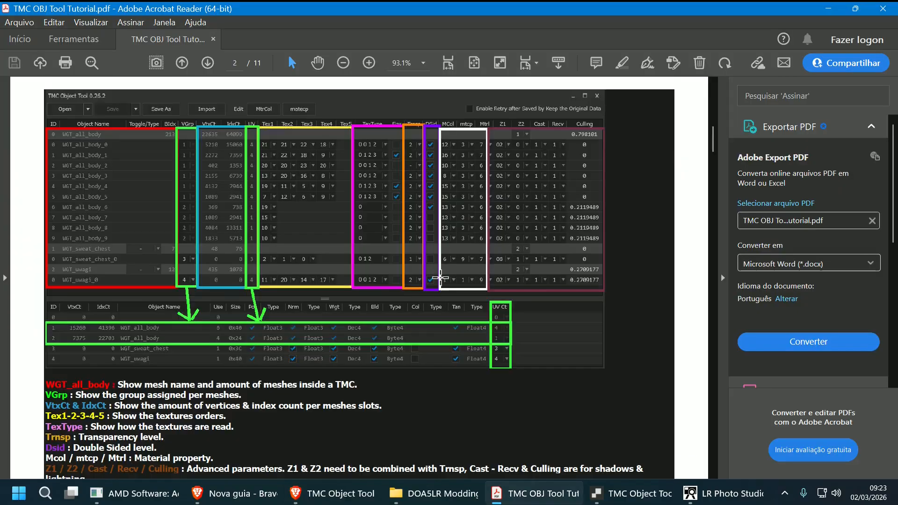
# - Skim the TMC OBJ Tool Tutorial PDF from its interface guide through the material and glow sections, and close Adobe Acrobat Reader
pyautogui.scroll(-10, 444, 284)
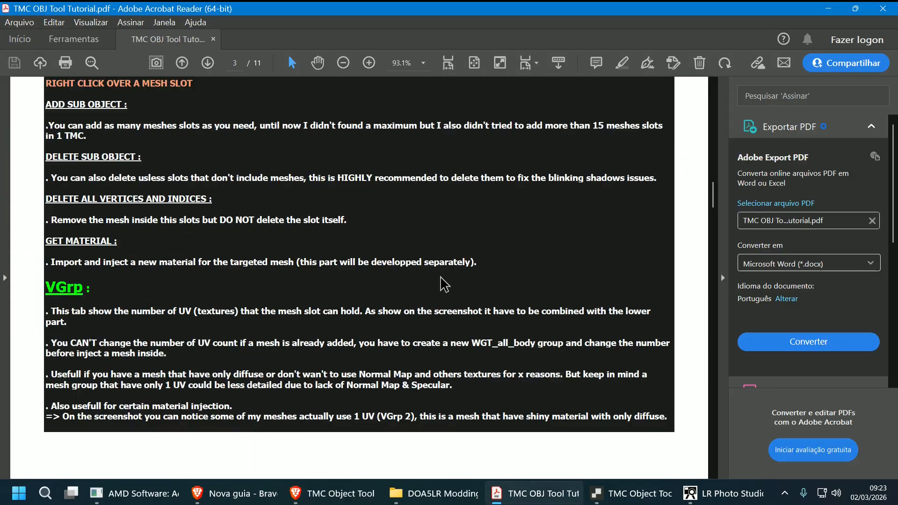
pyautogui.scroll(-15, 444, 284)
pyautogui.scroll(-8, 444, 284)
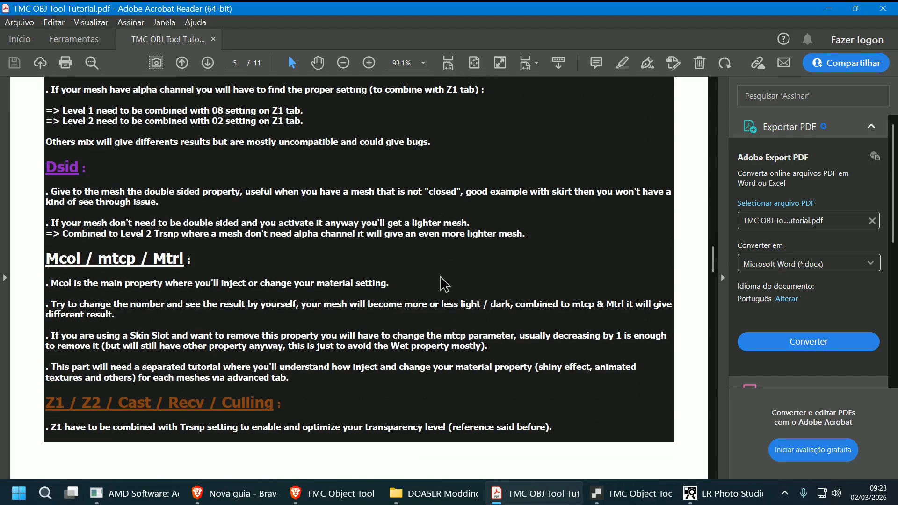
pyautogui.scroll(-10, 440, 278)
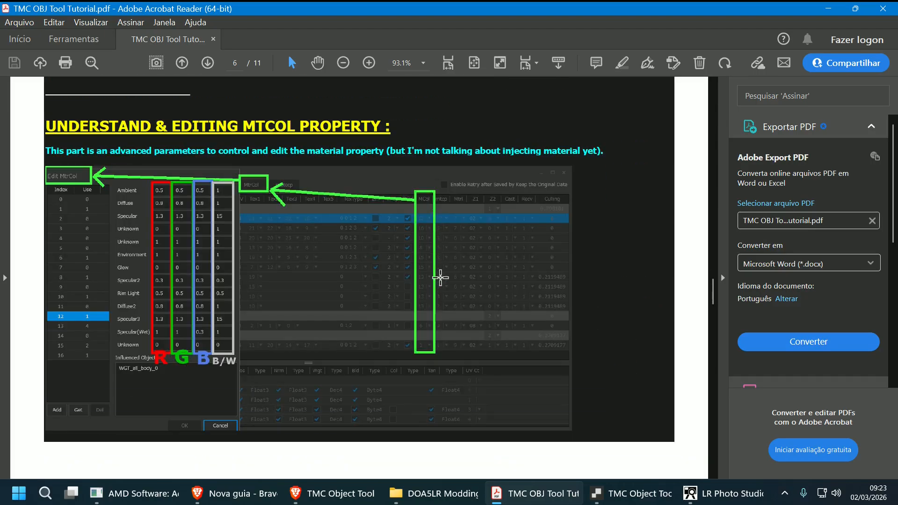
pyautogui.scroll(-12, 440, 277)
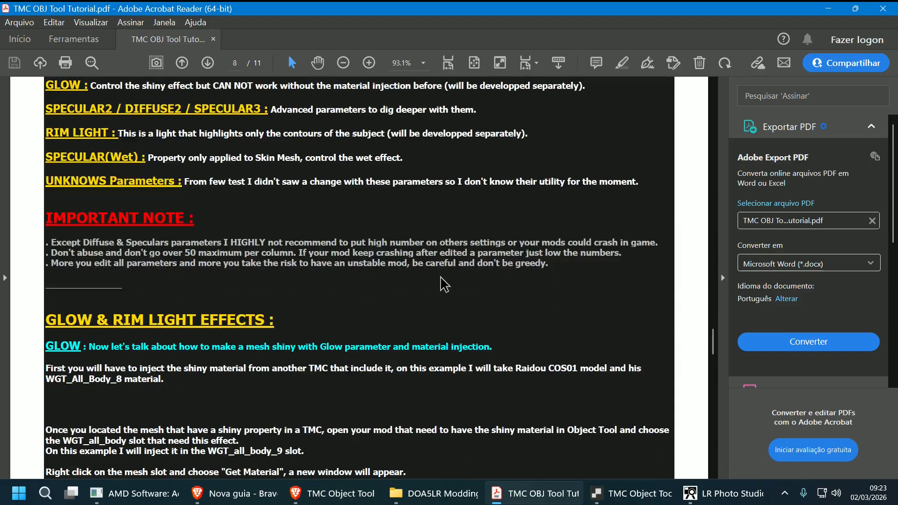
pyautogui.scroll(-15, 441, 278)
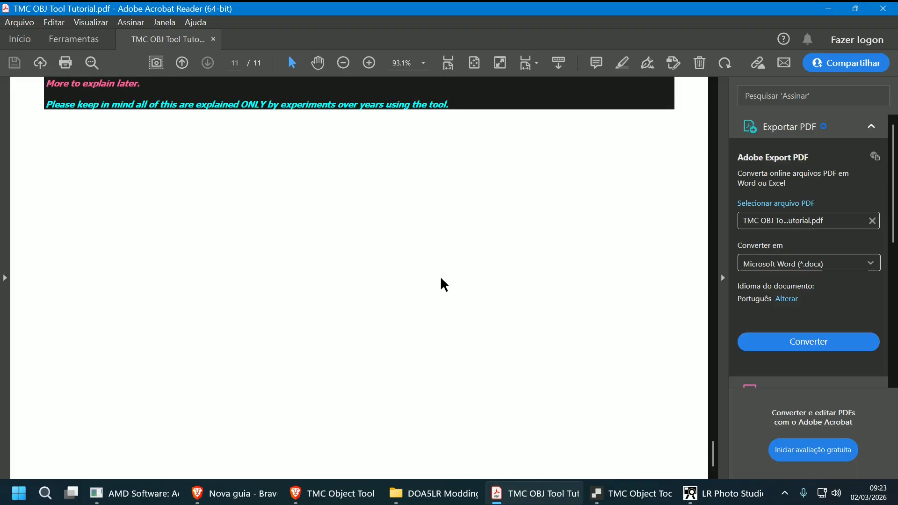
pyautogui.scroll(6, 441, 279)
pyautogui.scroll(20, 441, 278)
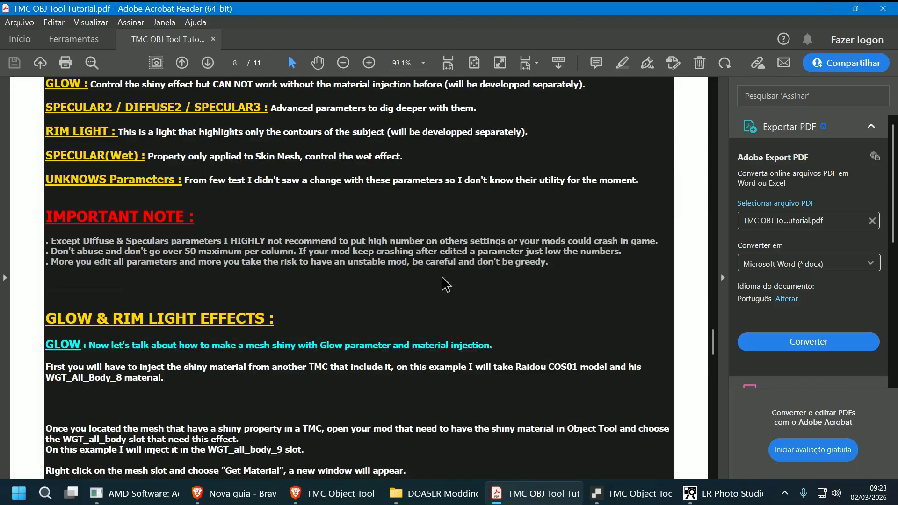
pyautogui.scroll(20, 451, 278)
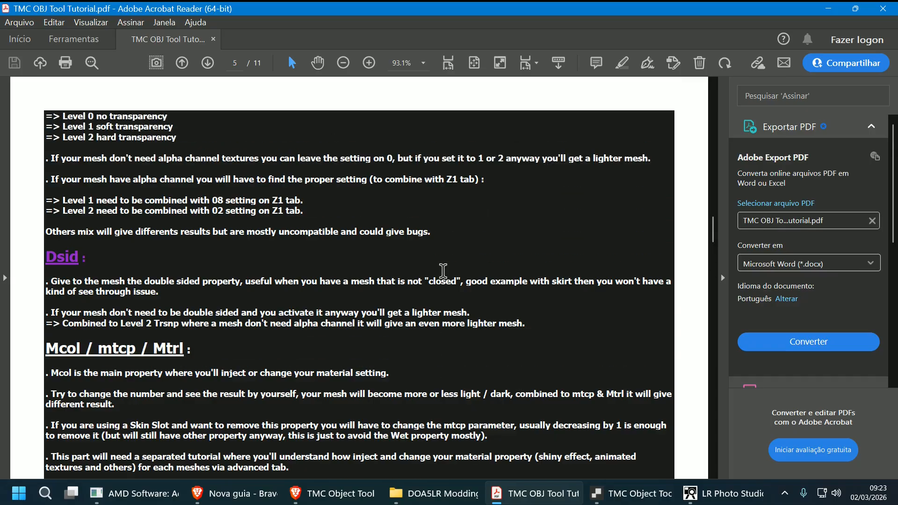
pyautogui.scroll(1, 451, 279)
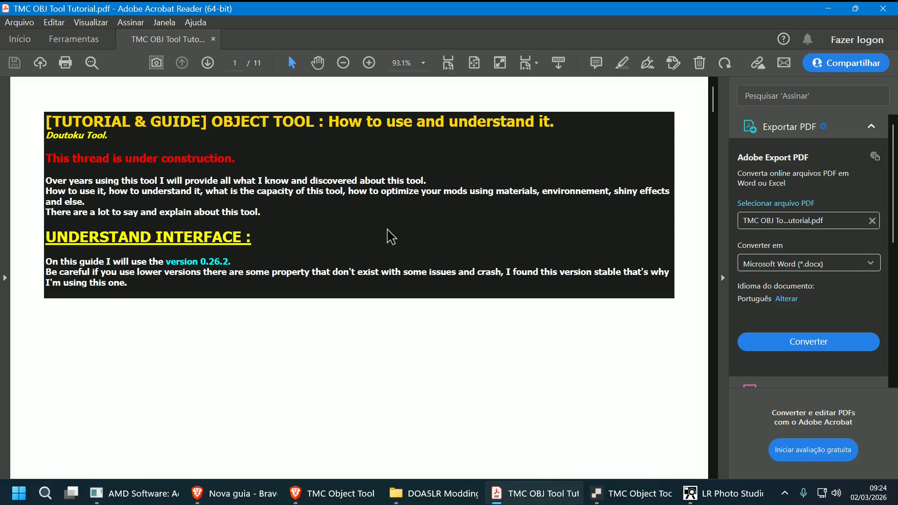
pyautogui.click(214, 40)
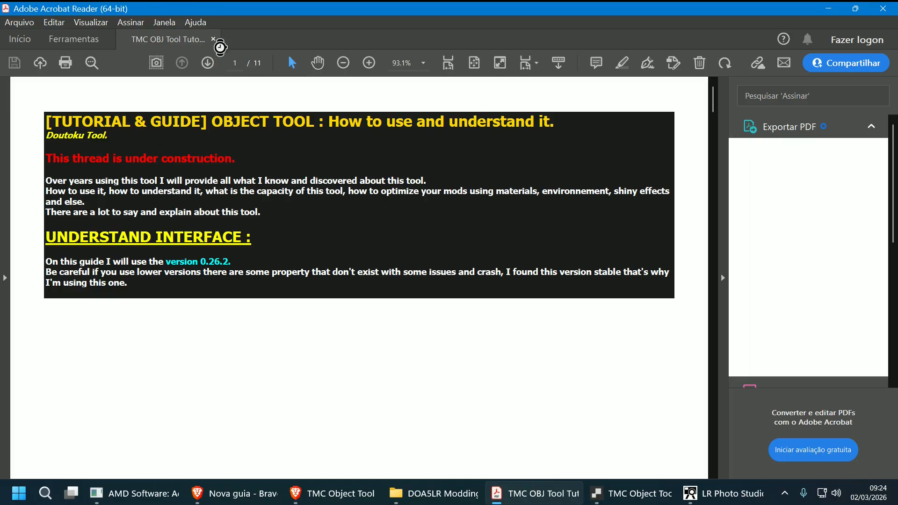
pyautogui.click(882, 8)
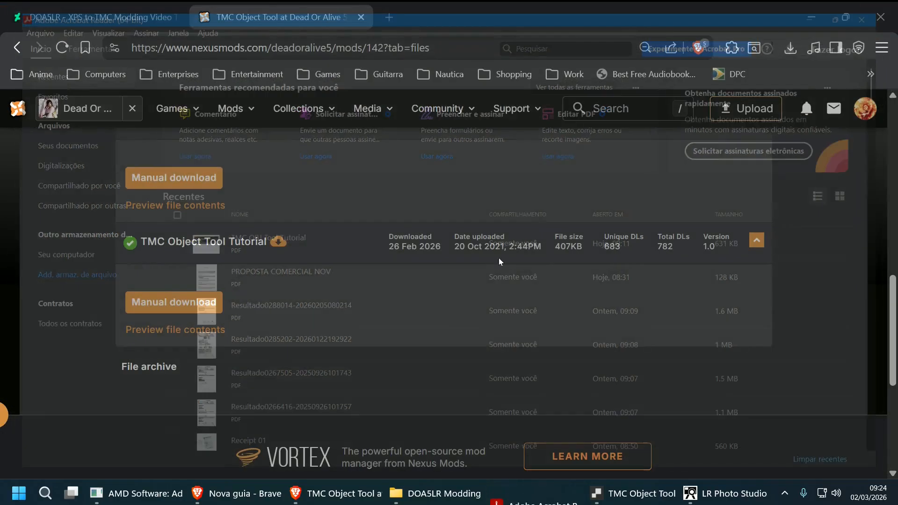
# - Switch to LR Photo Studio, inspect the Mileena model's thigh strap, its metal ring and the boots, and close the viewer
pyautogui.click(110, 10)
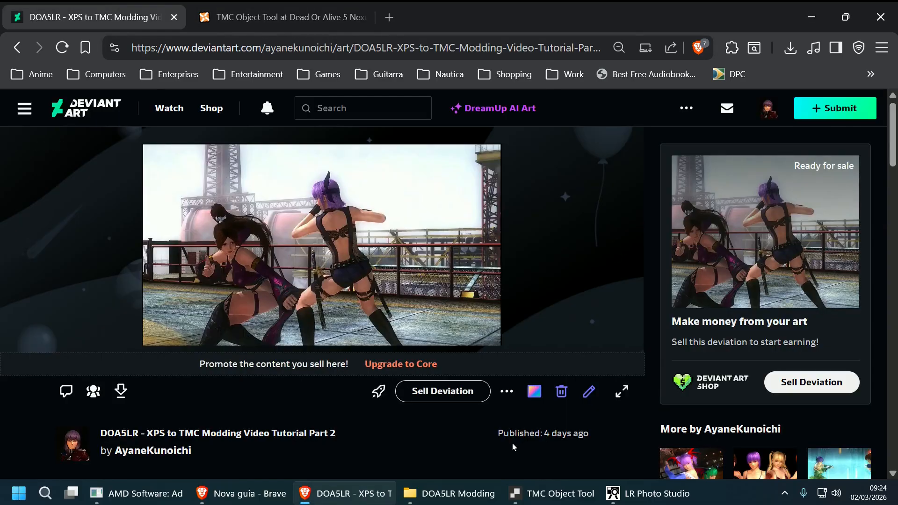
pyautogui.click(551, 493)
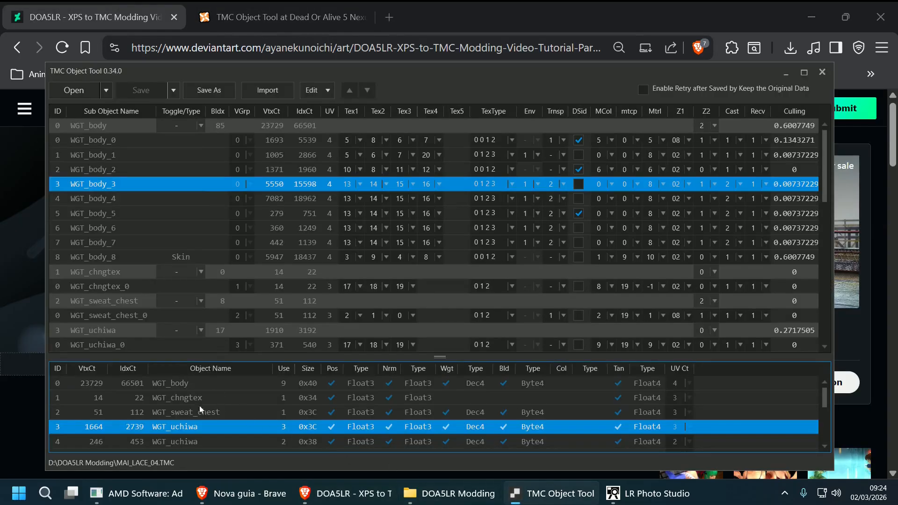
pyautogui.click(450, 493)
pyautogui.click(648, 494)
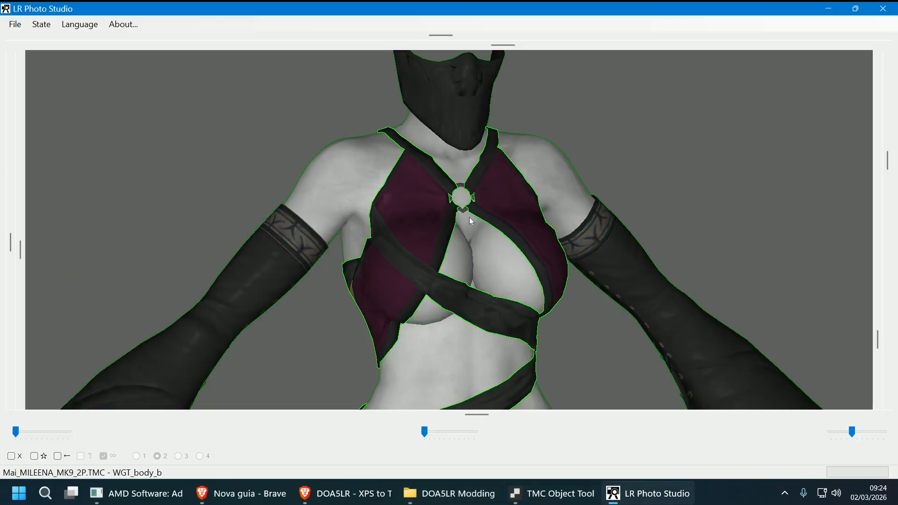
pyautogui.moveTo(463, 211); pyautogui.dragTo(683, 308, button='middle')
pyautogui.moveTo(684, 309); pyautogui.dragTo(595, 298)
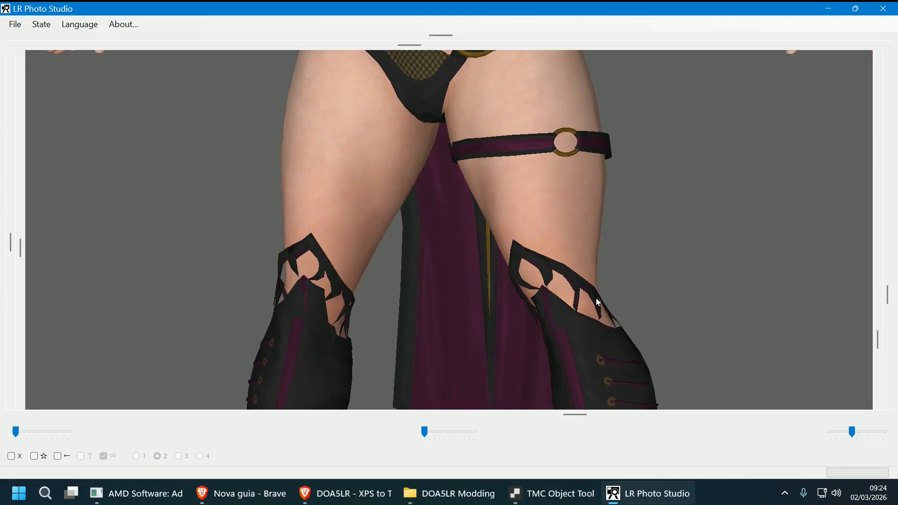
pyautogui.click(563, 159)
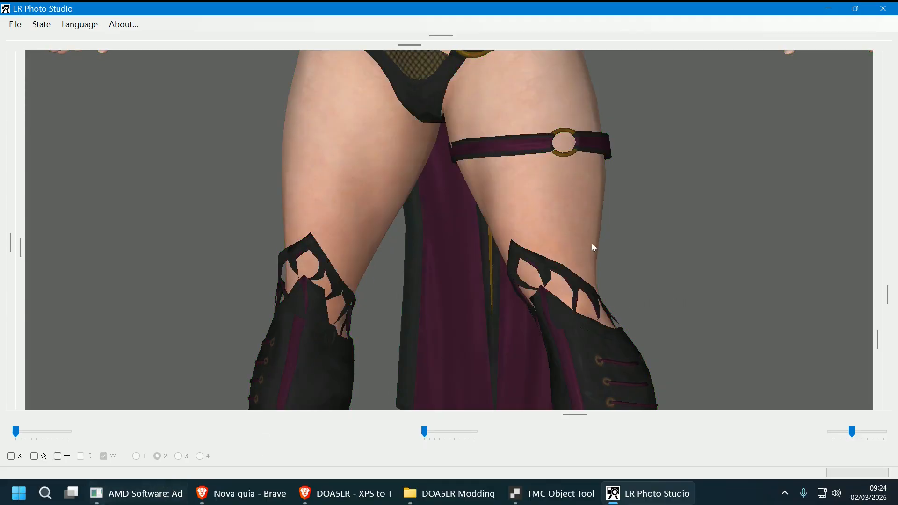
pyautogui.click(883, 9)
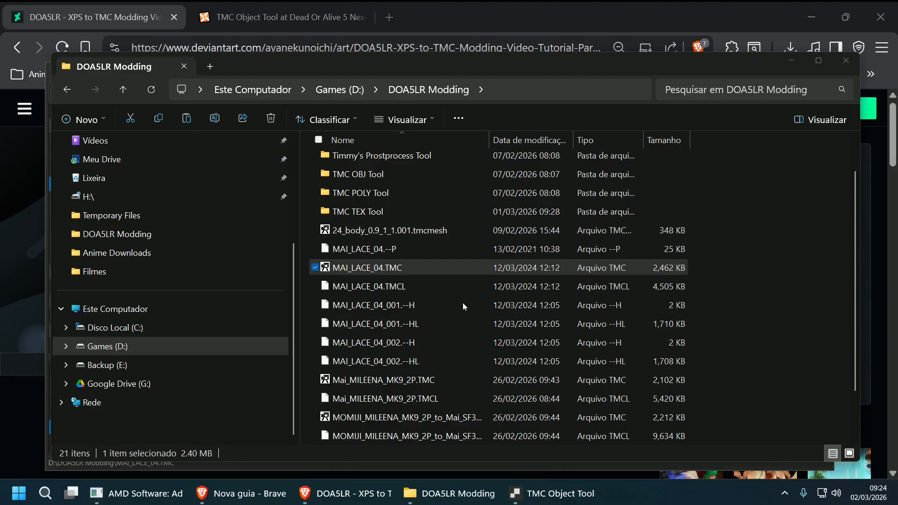
# - Open MAI_LACE_04.TMC in LR Photo Studio, highlight the mesh of the sandals' gold ring, and close the viewer
pyautogui.doubleClick(399, 263)
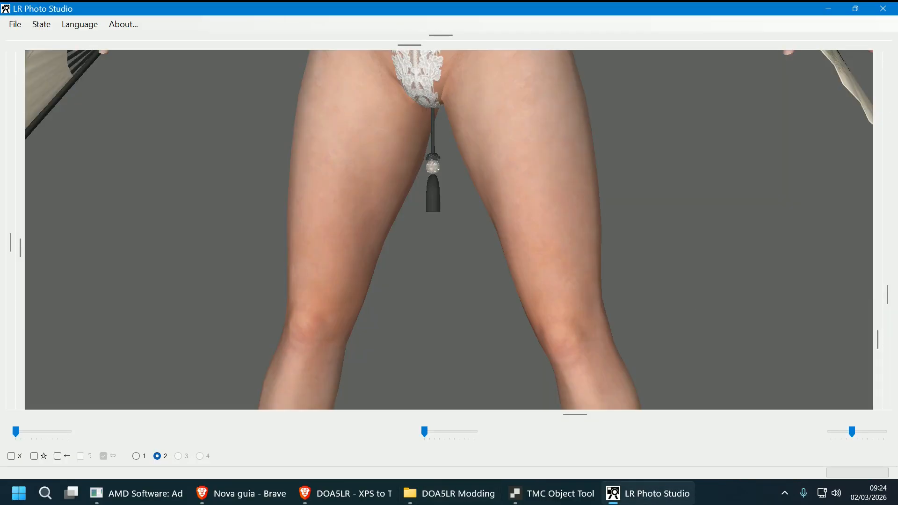
pyautogui.moveTo(697, 303); pyautogui.dragTo(708, 298)
pyautogui.moveTo(708, 299); pyautogui.dragTo(707, 206, button='right')
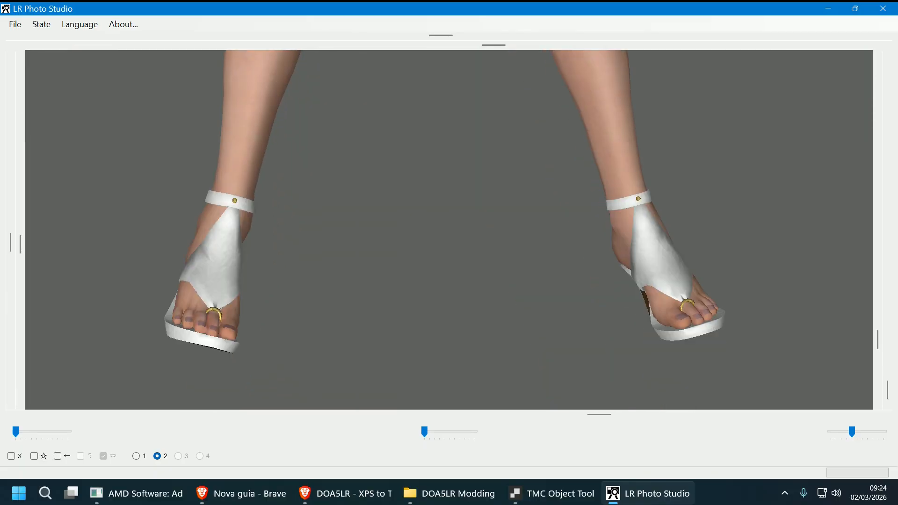
pyautogui.click(684, 309)
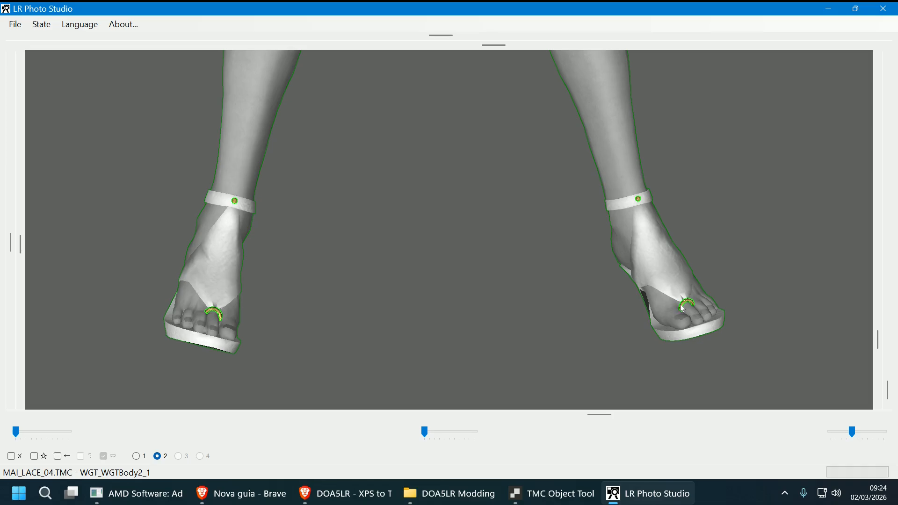
pyautogui.click(742, 257)
pyautogui.click(883, 8)
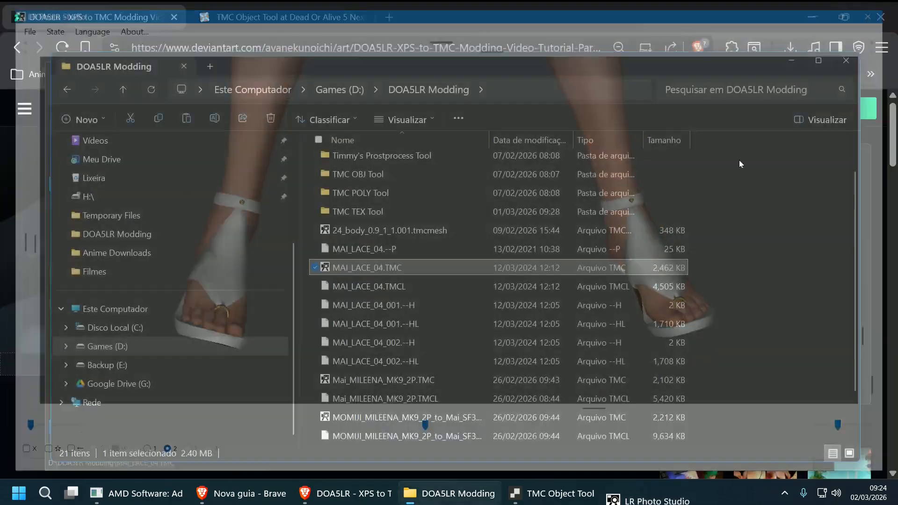
# - Return to TMC Object Tool and open Mai_MILEENA_MK9_2P.TMC from the DOA5LR Modding folder
pyautogui.click(585, 495)
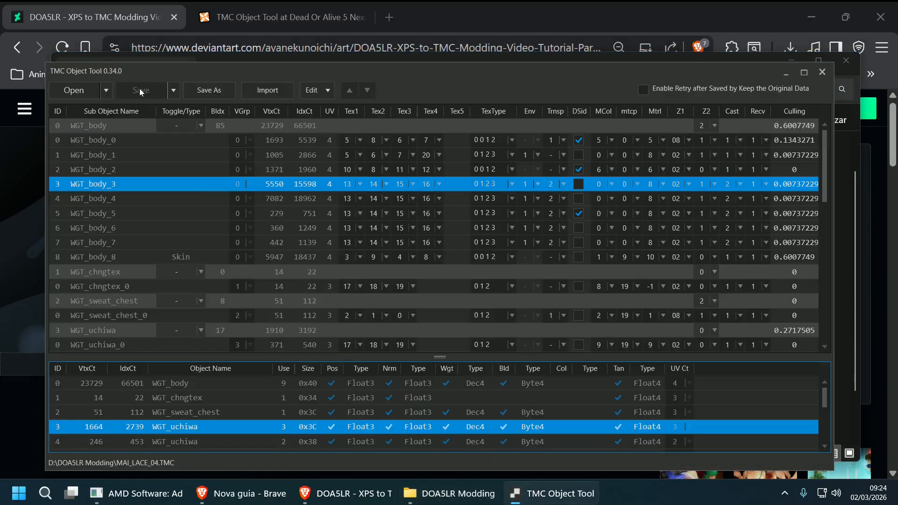
pyautogui.click(74, 89)
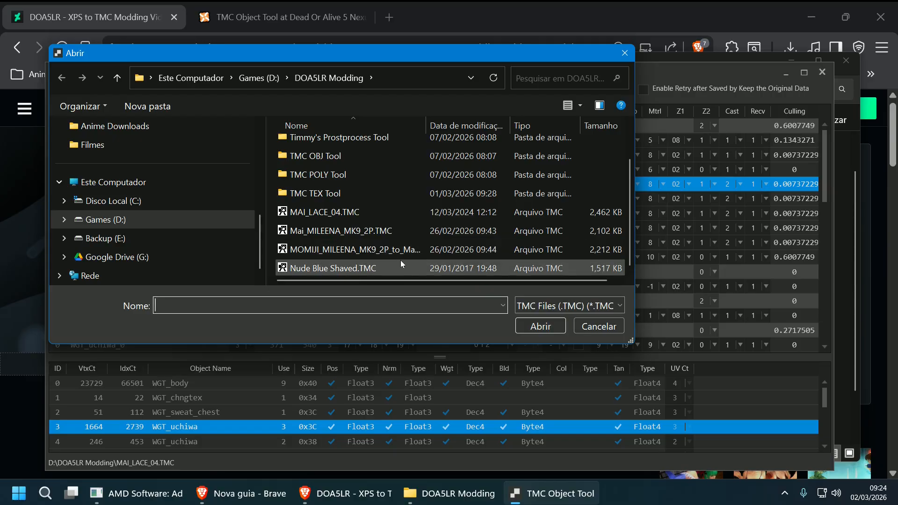
pyautogui.click(387, 231)
pyautogui.click(539, 326)
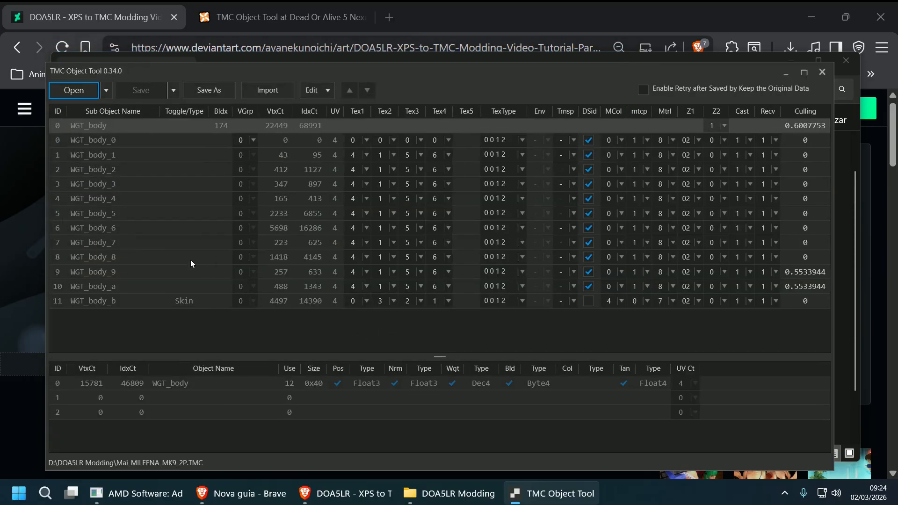
# - Start getting a material for WGT_body_4, referencing MAI_LACE_04.TMC with WGT_WGTBody2_1 as the referenced object
pyautogui.click(127, 200)
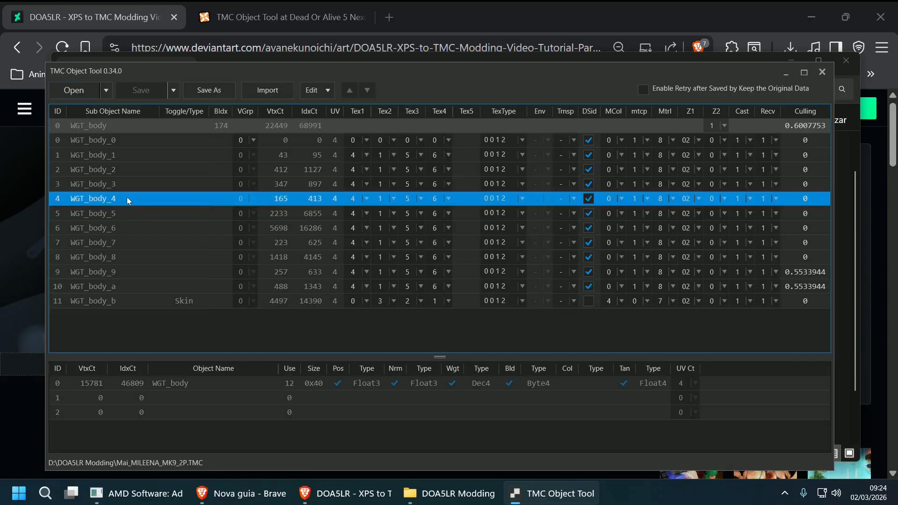
pyautogui.rightClick(179, 200)
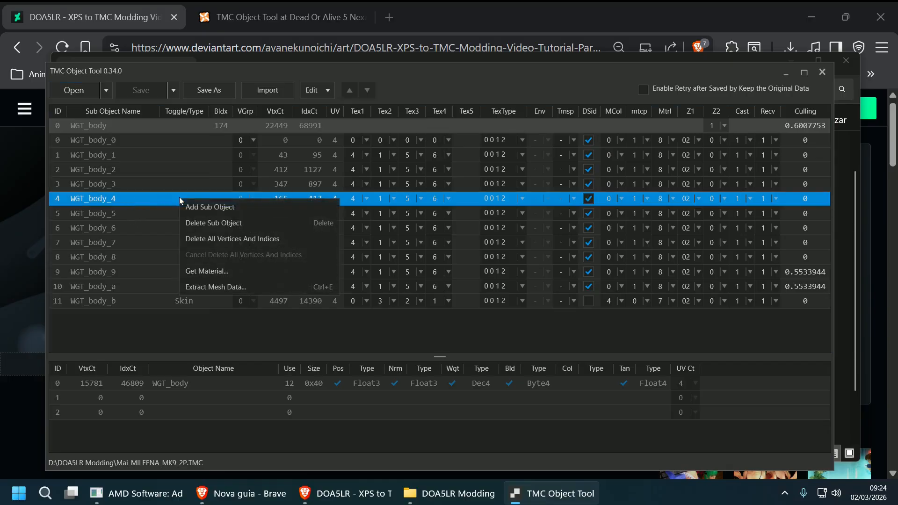
pyautogui.click(257, 270)
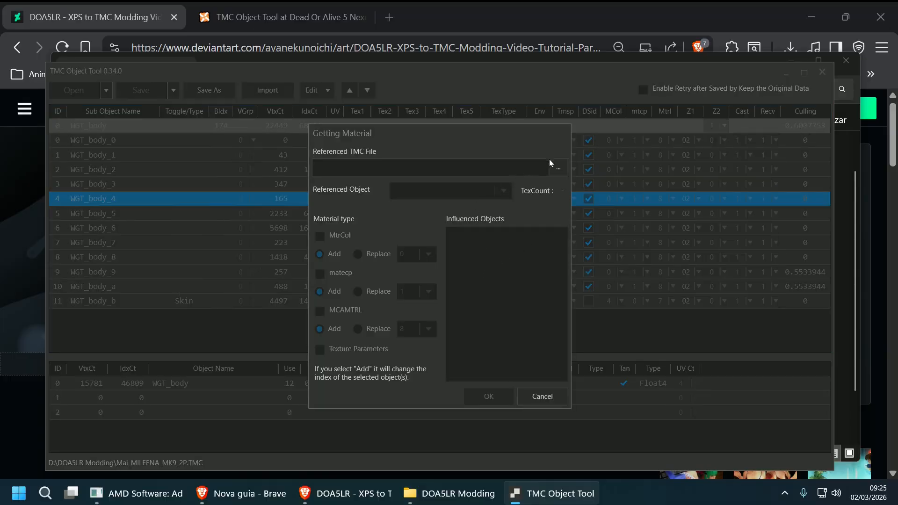
pyautogui.click(556, 170)
pyautogui.scroll(-1, 652, 235)
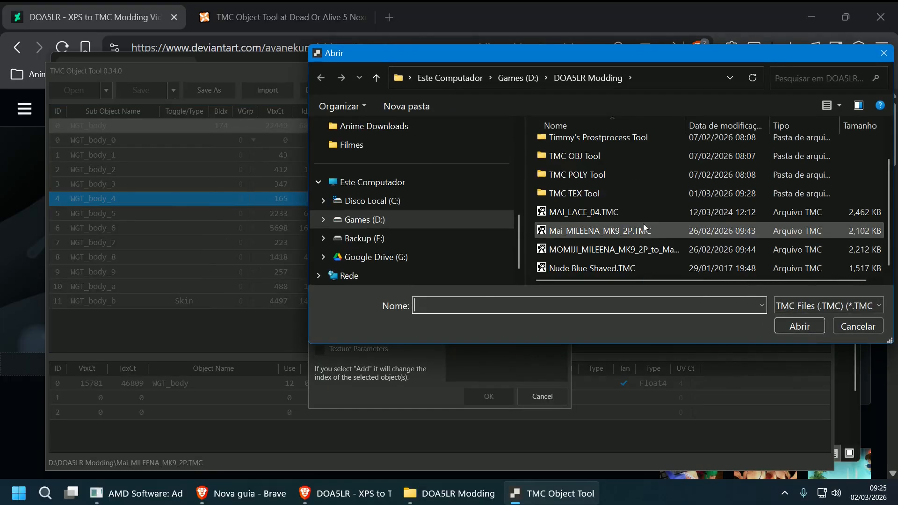
pyautogui.click(645, 217)
pyautogui.click(799, 326)
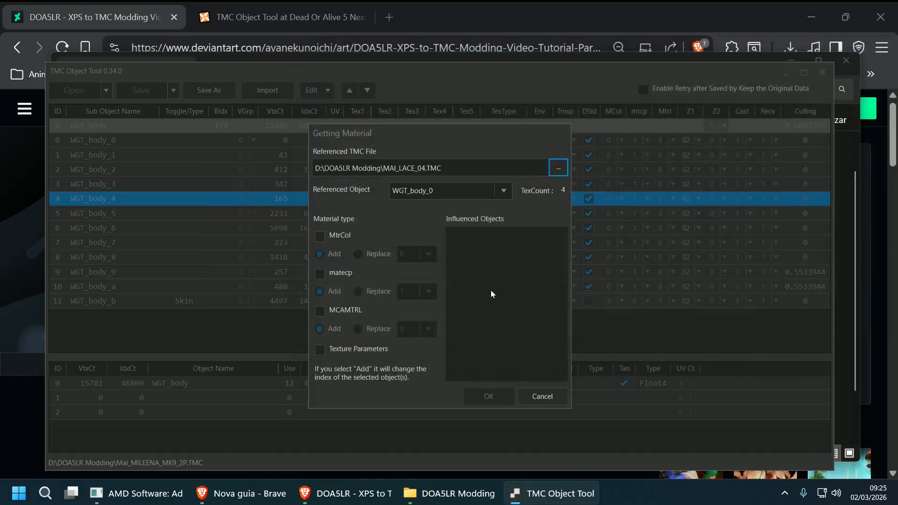
pyautogui.click(495, 191)
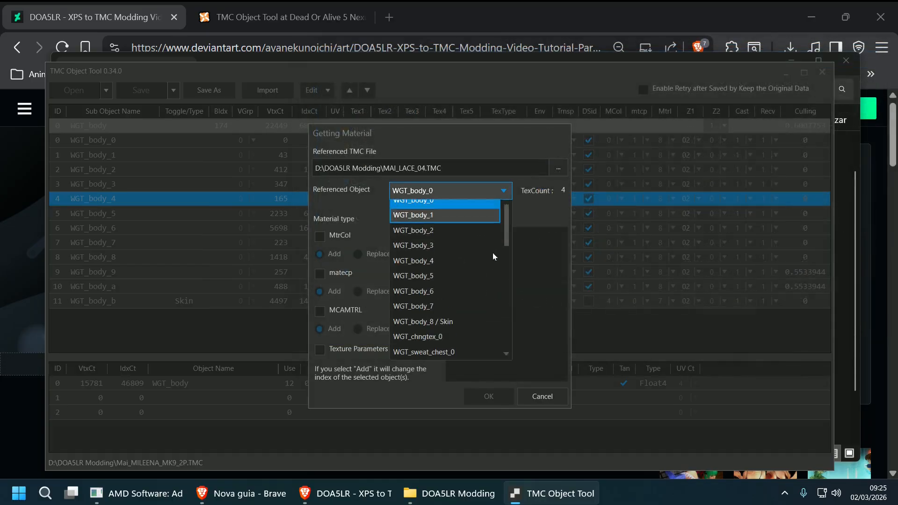
pyautogui.scroll(-3, 491, 262)
pyautogui.scroll(-6, 481, 288)
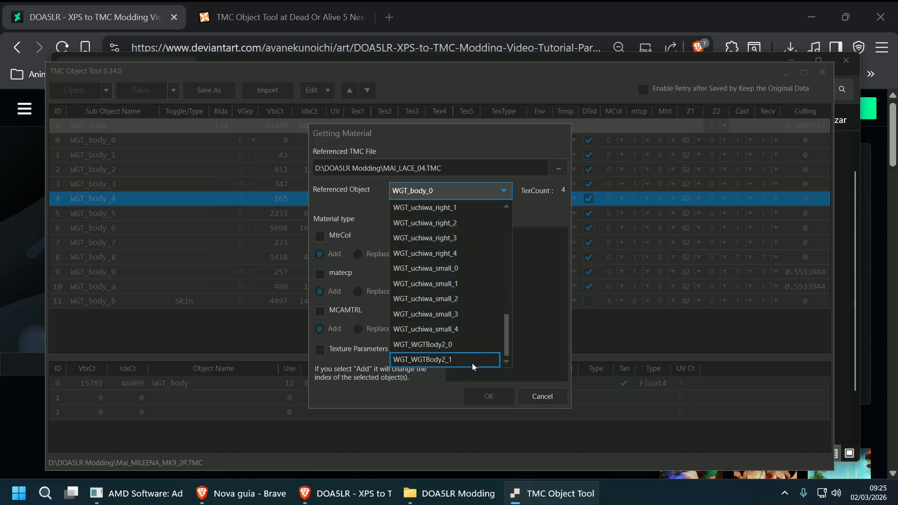
pyautogui.click(472, 361)
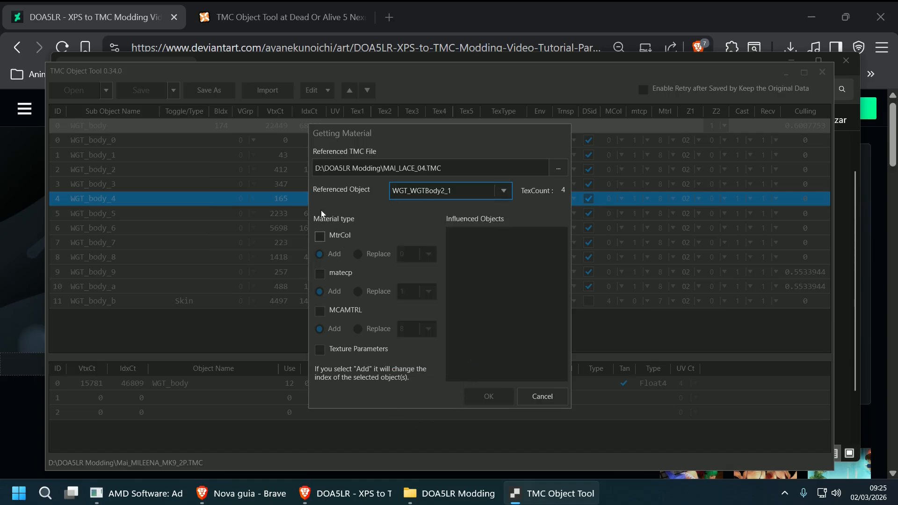
# - Add the MtrCol, matecp and MCAMTRL materials plus Texture Parameters to WGT_body_4, resolving the duplicate matecp with Auto
pyautogui.click(320, 236)
pyautogui.click(320, 273)
pyautogui.click(319, 311)
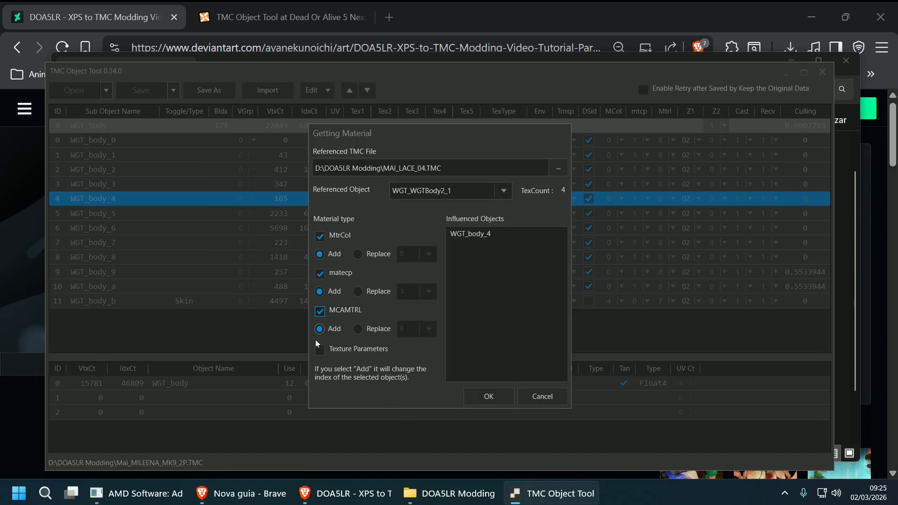
pyautogui.click(320, 349)
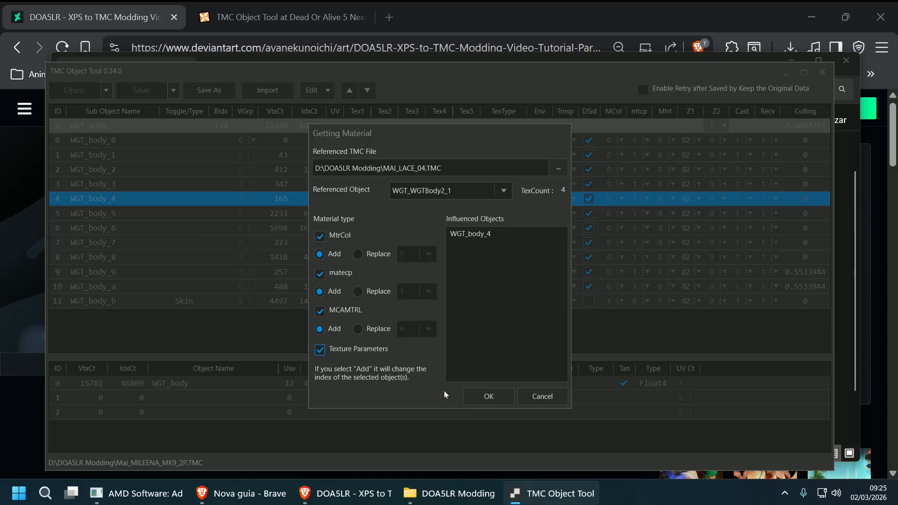
pyautogui.click(492, 395)
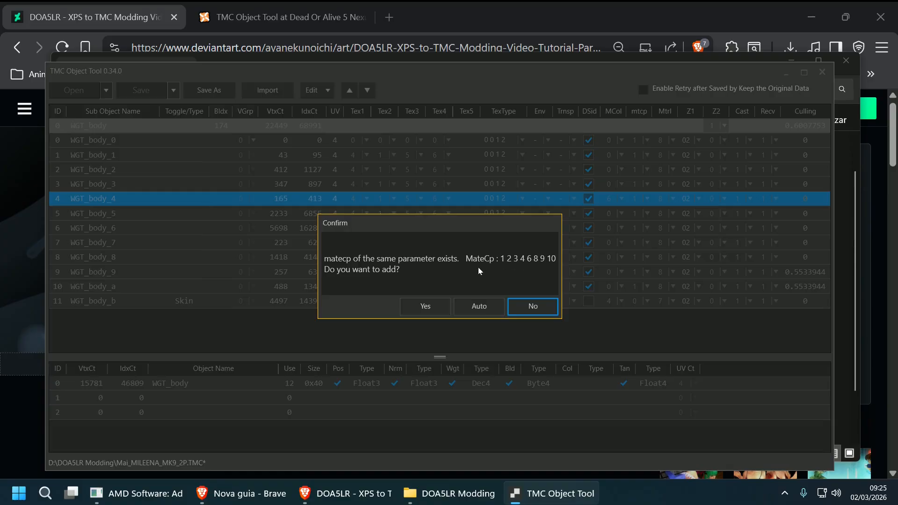
pyautogui.click(475, 305)
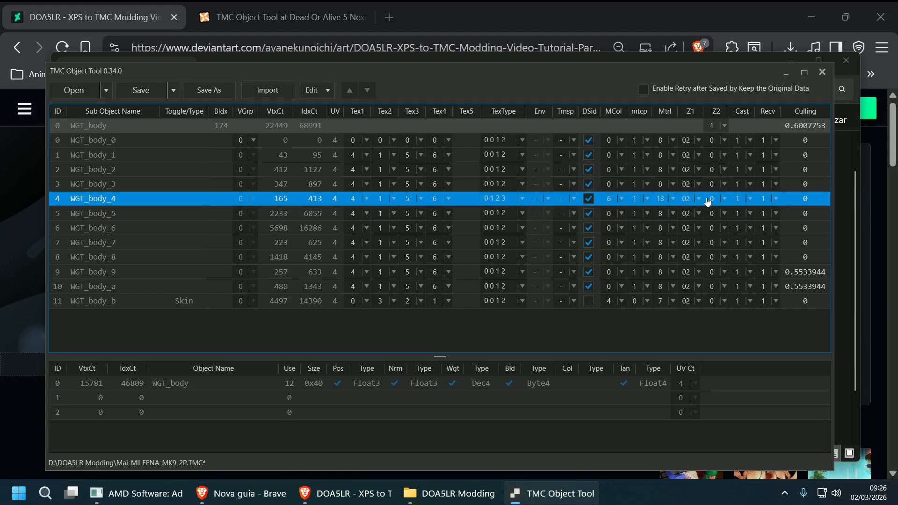
# - Launch a second TMC Object Tool from the TMC OBJ Tool folder and open MAI_LACE_04.TMC in it
pyautogui.click(447, 492)
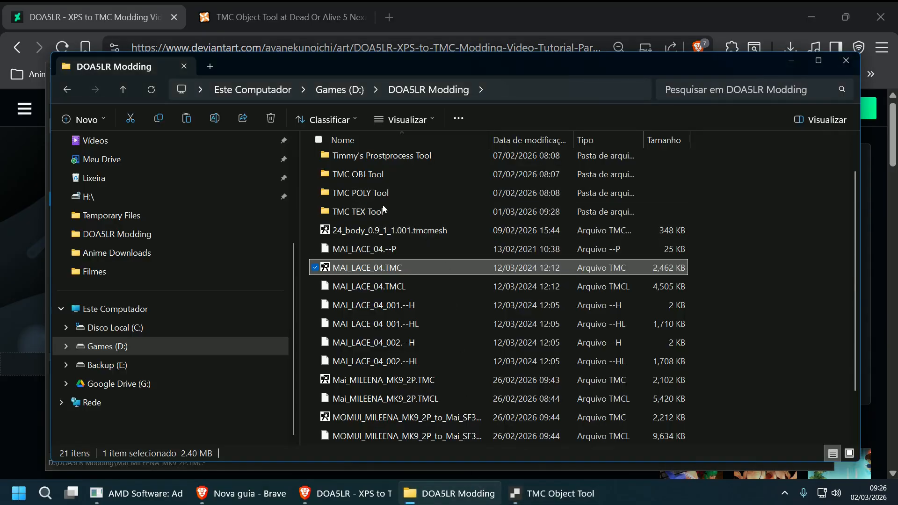
pyautogui.doubleClick(382, 175)
pyautogui.click(398, 237)
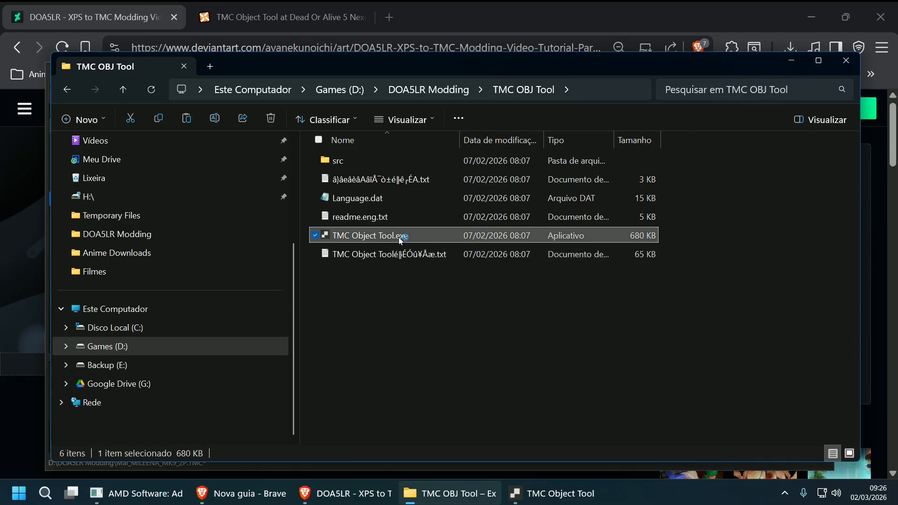
pyautogui.click(556, 499)
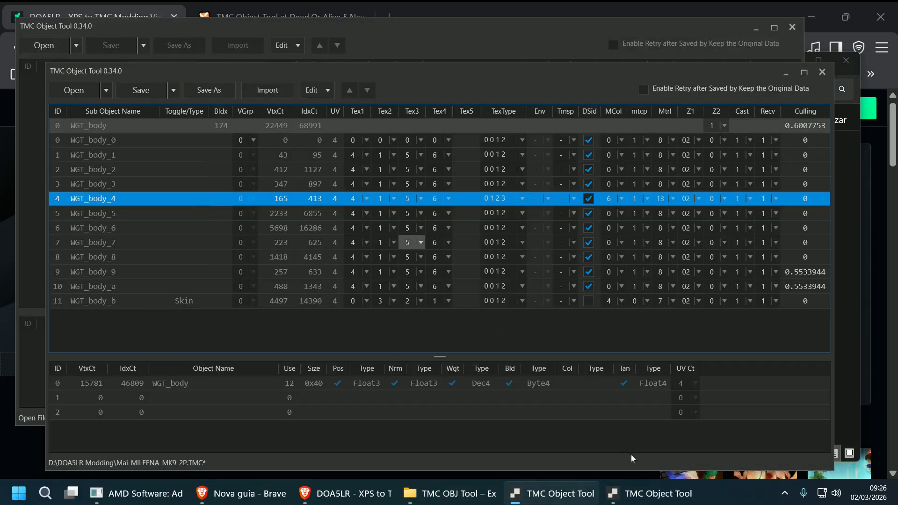
pyautogui.click(650, 493)
pyautogui.click(59, 47)
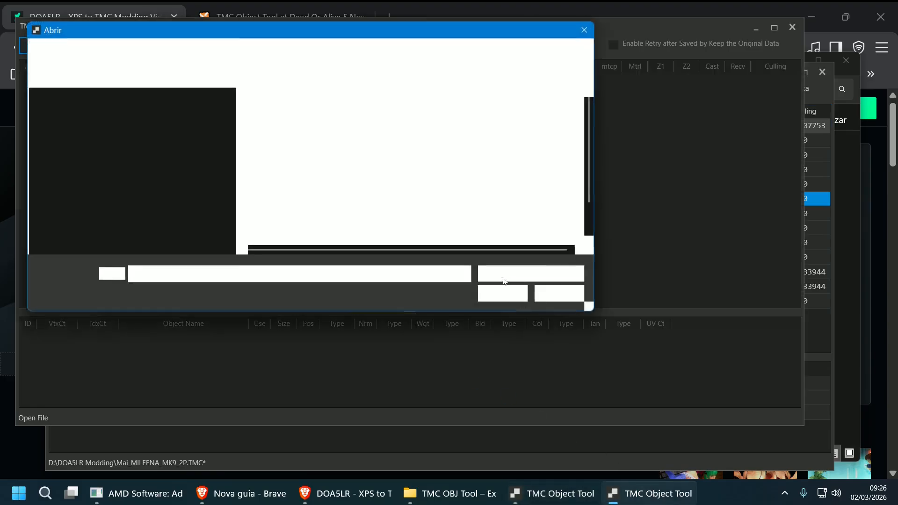
pyautogui.scroll(-1, 369, 219)
pyautogui.click(317, 186)
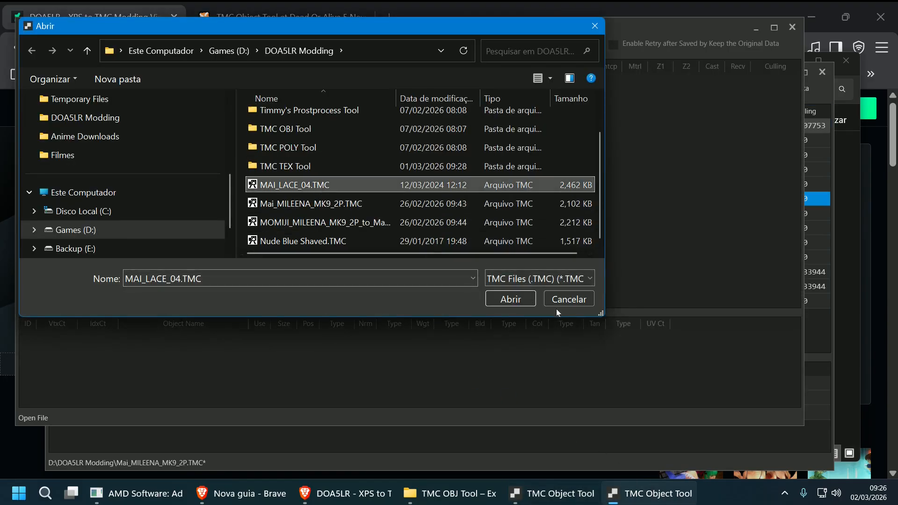
pyautogui.click(527, 299)
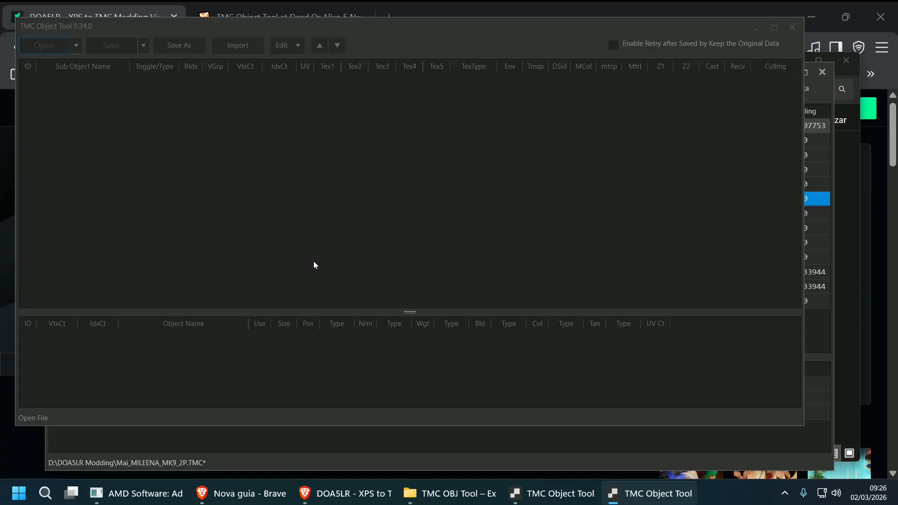
# - Select WGT_WGTBody2_1 in MAI_LACE_04.TMC as reference, and set Env to 1 and Trnsp to 2 on Mileena's WGT_body_4
pyautogui.scroll(-4, 321, 262)
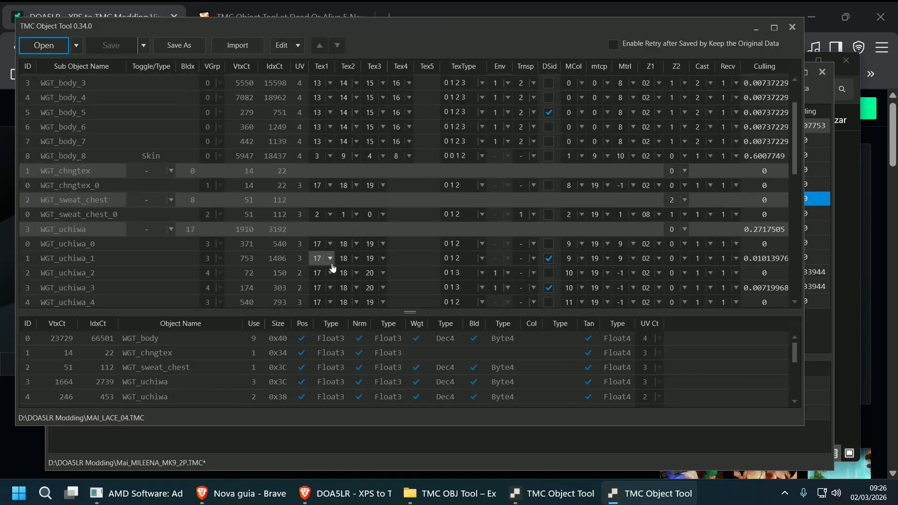
pyautogui.scroll(-6, 336, 269)
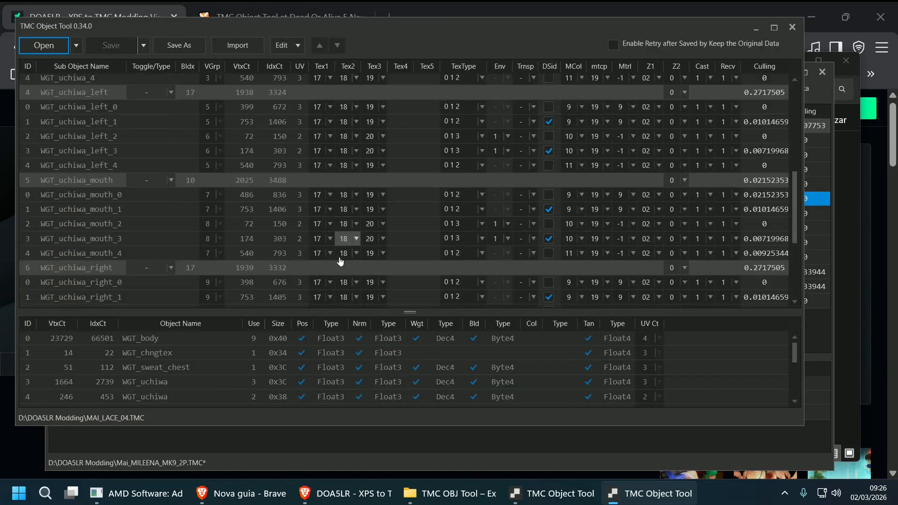
pyautogui.scroll(-2, 341, 261)
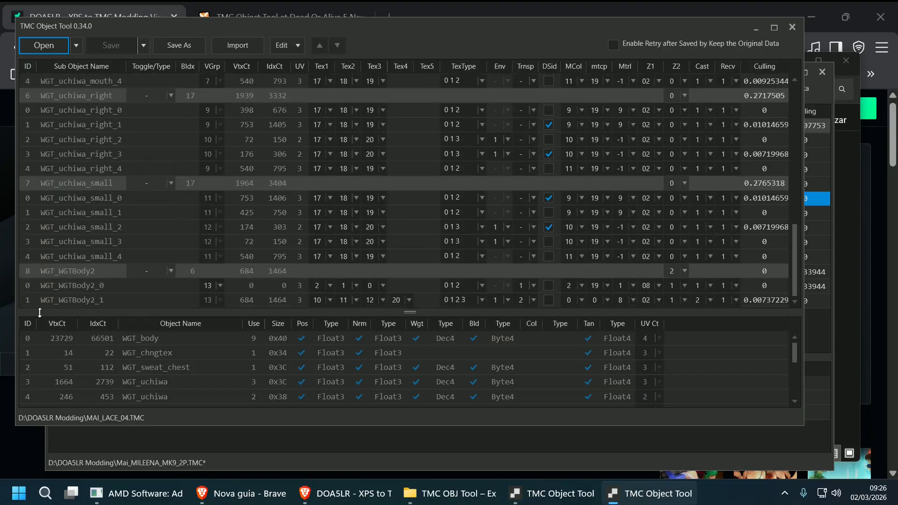
pyautogui.click(60, 301)
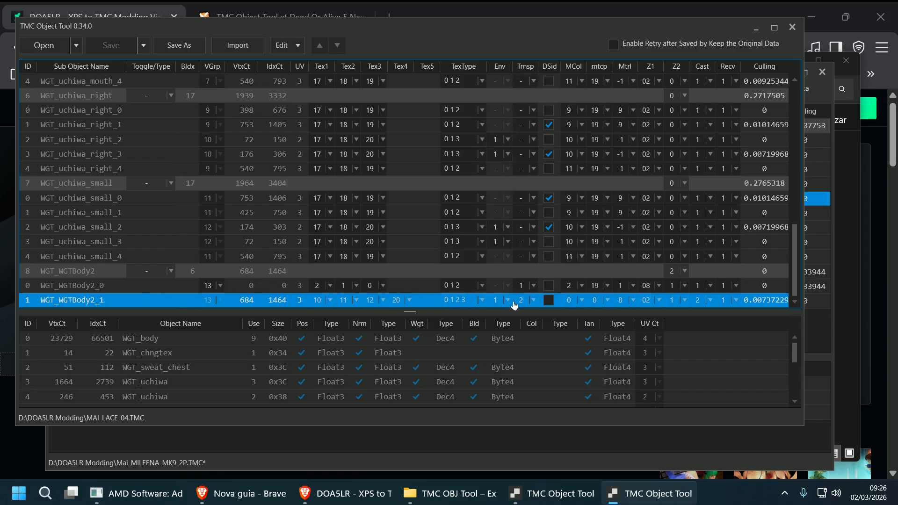
pyautogui.click(573, 492)
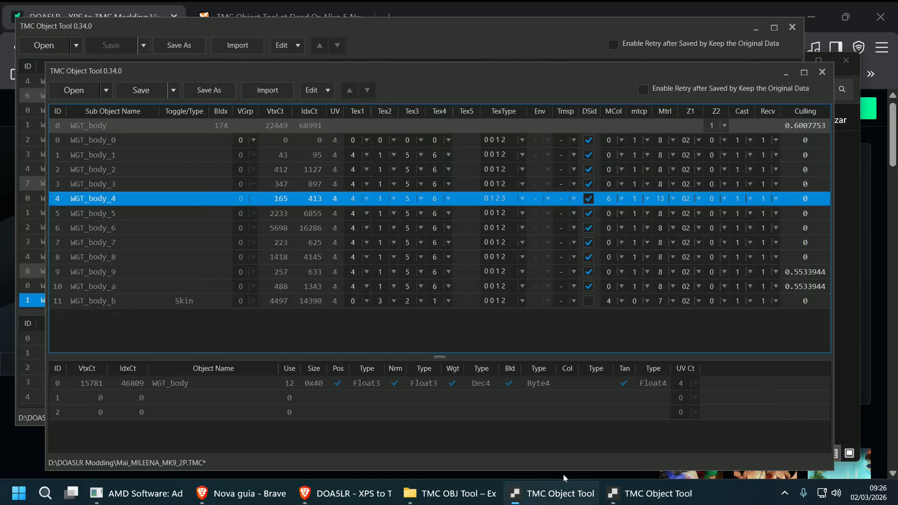
pyautogui.click(545, 199)
pyautogui.click(538, 217)
# - Check WGT_WGTBody2_1's remaining parameters in MAI_LACE_04.TMC, and set Z2 to 1 and Cast to 2 on Mileena's WGT_body_4
pyautogui.click(657, 492)
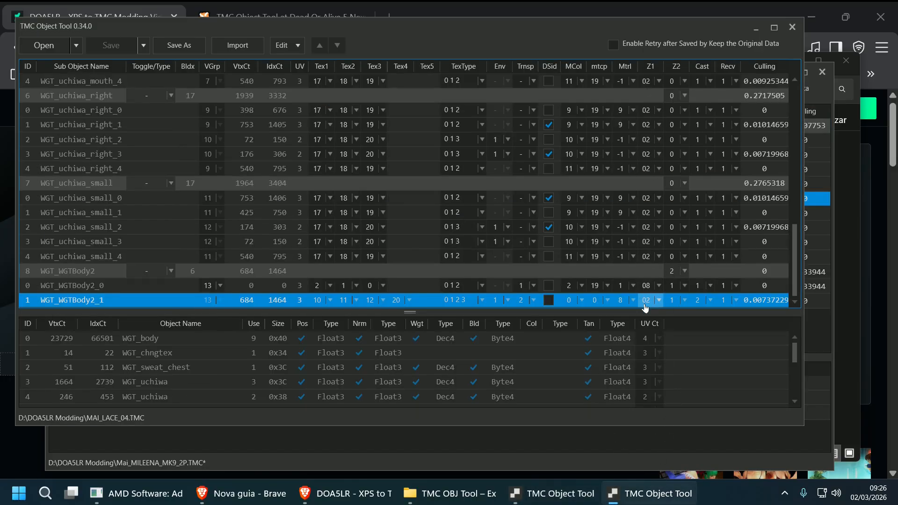
pyautogui.scroll(4, 645, 306)
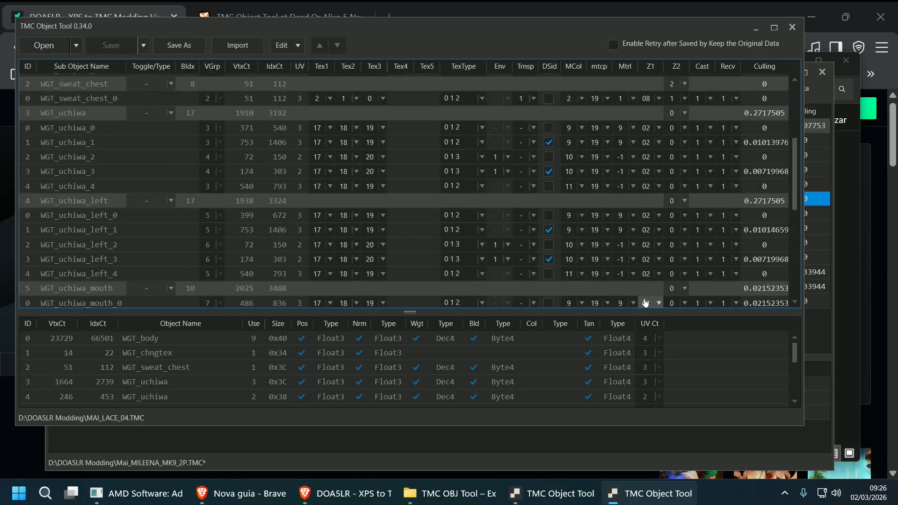
pyautogui.scroll(-4, 645, 302)
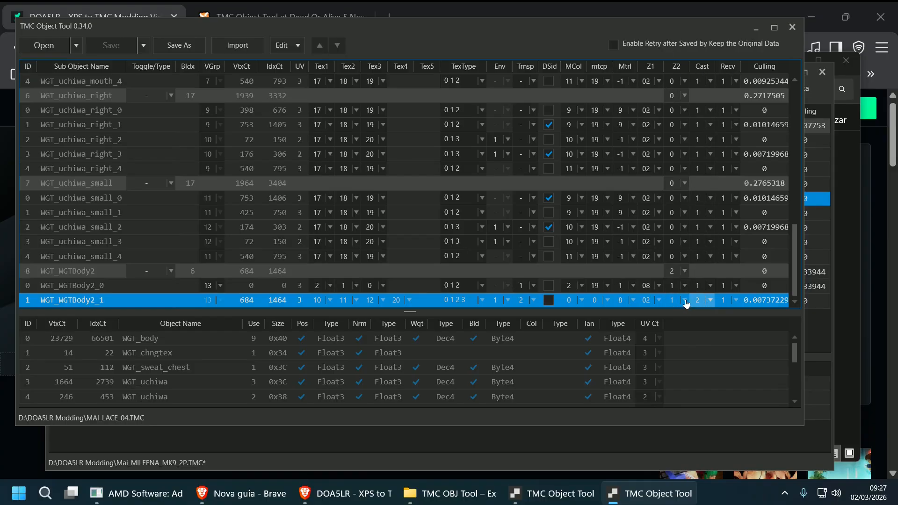
pyautogui.hotkey('alt', 'Tab')
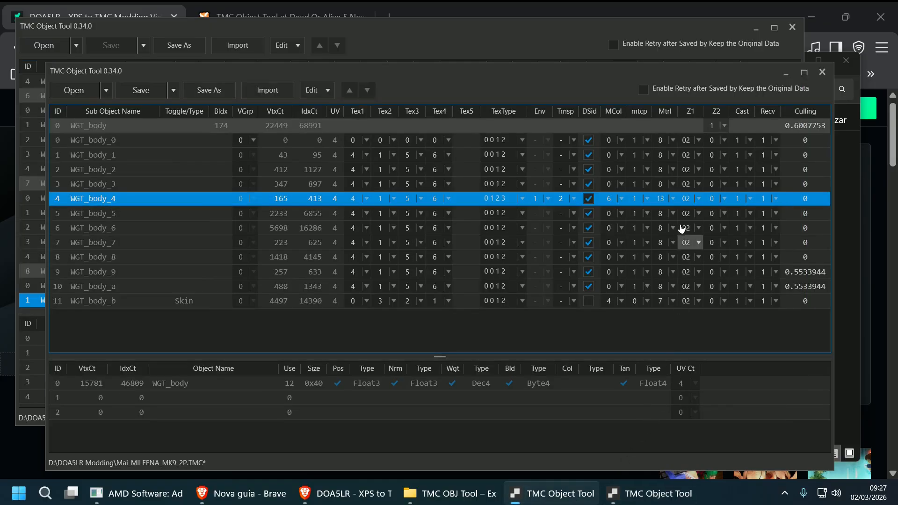
pyautogui.click(724, 199)
pyautogui.click(718, 218)
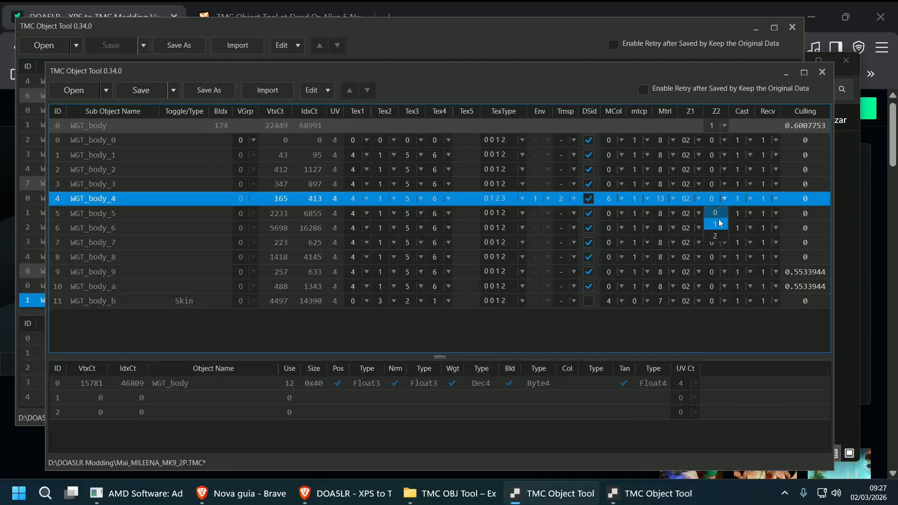
pyautogui.click(750, 198)
pyautogui.click(742, 224)
# - Copy the Culling value 0.00737229 from WGT_WGTBody2_1 in MAI_LACE_04.TMC into Mileena's WGT_body_4
pyautogui.click(649, 493)
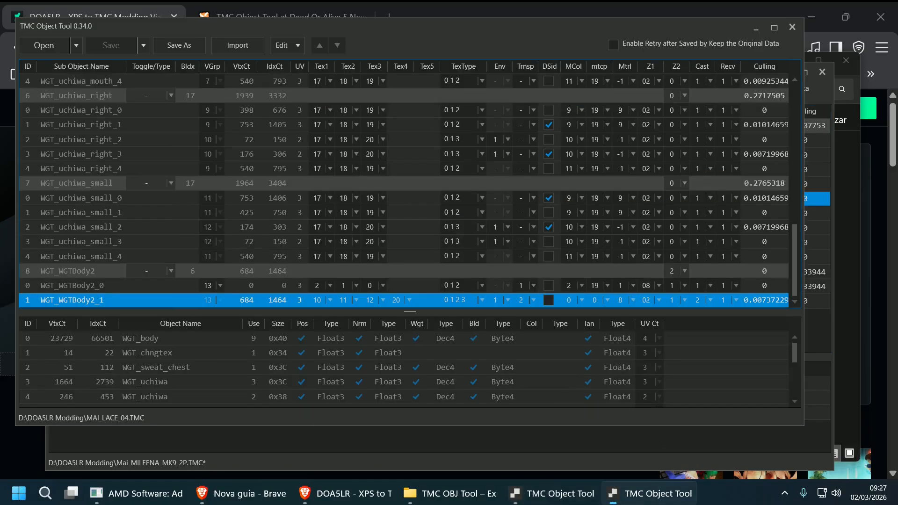
pyautogui.doubleClick(768, 300)
pyautogui.rightClick(768, 301)
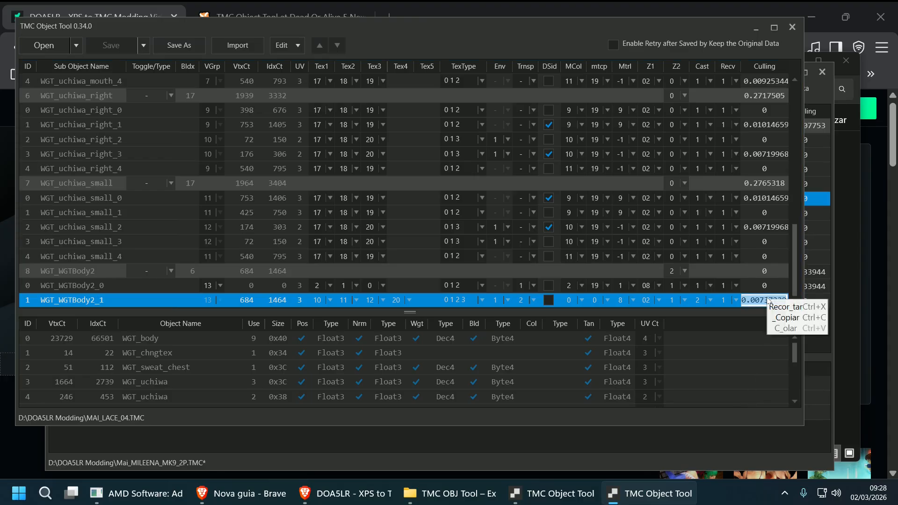
pyautogui.click(779, 315)
pyautogui.click(556, 493)
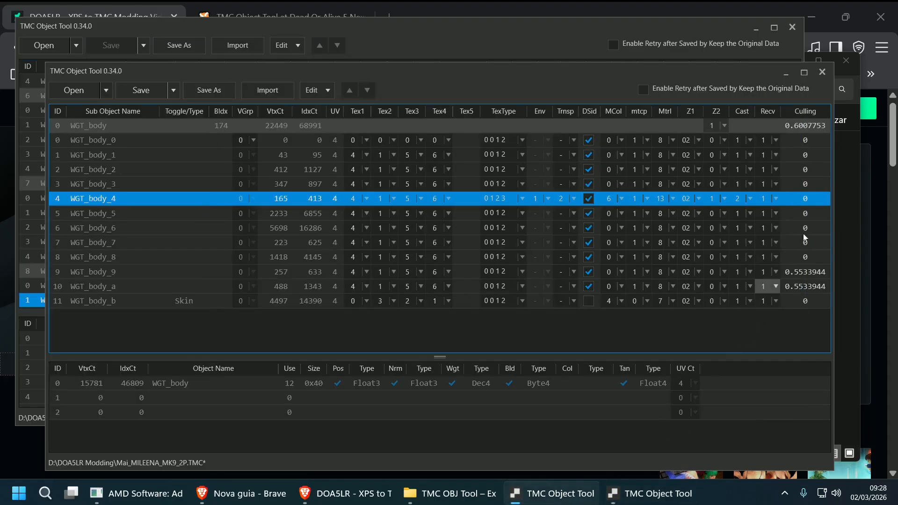
pyautogui.doubleClick(805, 199)
pyautogui.rightClick(806, 199)
pyautogui.click(830, 228)
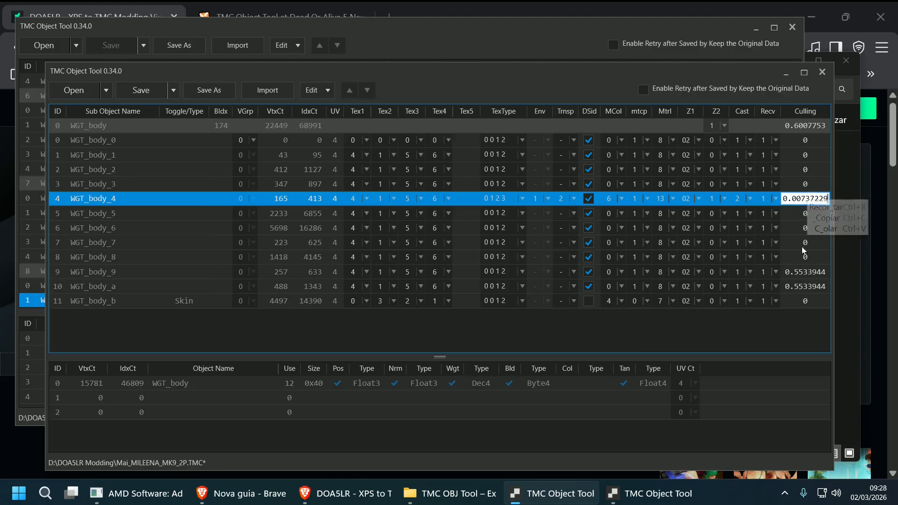
pyautogui.click(810, 227)
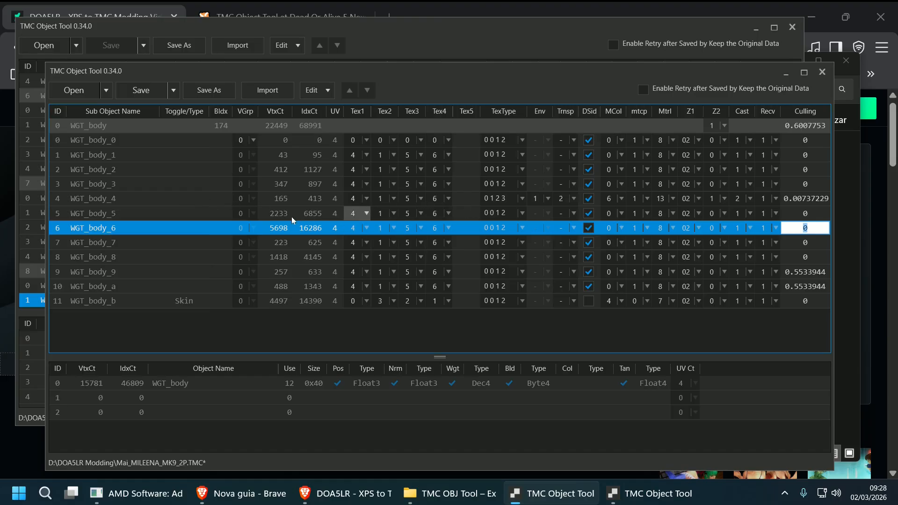
# - Assign texture 5 to Tex2 and texture 6 to Tex3 of Mileena's WGT_body_4
pyautogui.click(200, 196)
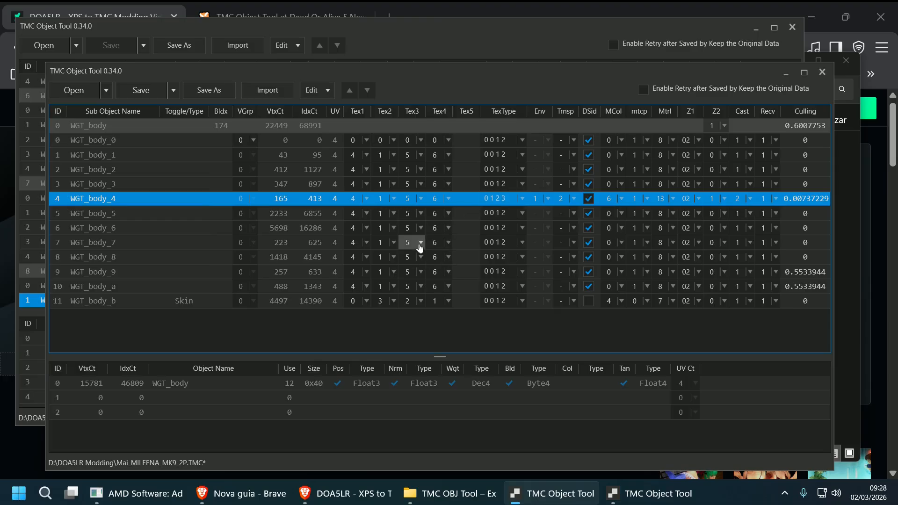
pyautogui.click(393, 200)
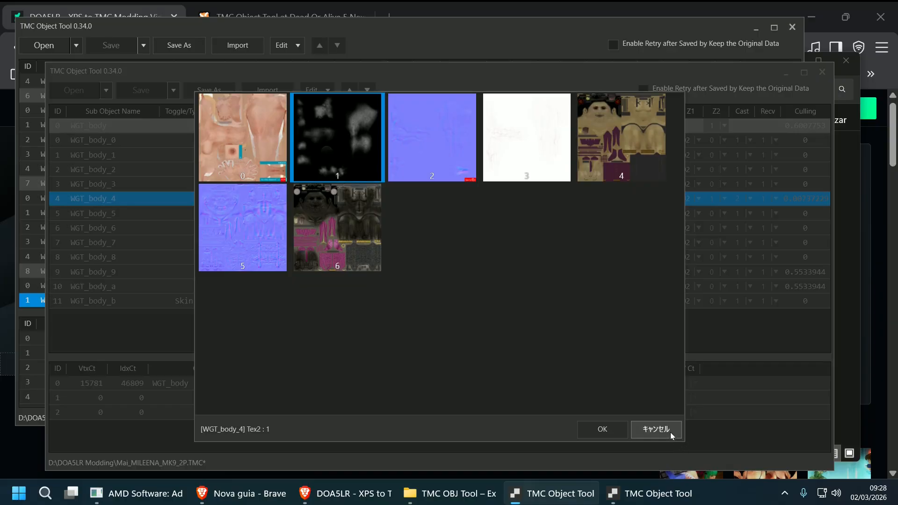
pyautogui.click(240, 226)
pyautogui.click(605, 429)
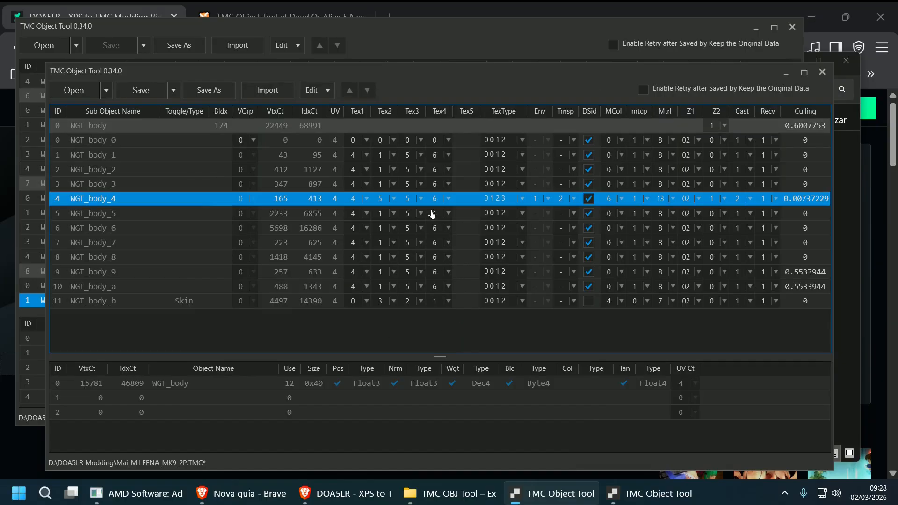
pyautogui.doubleClick(421, 199)
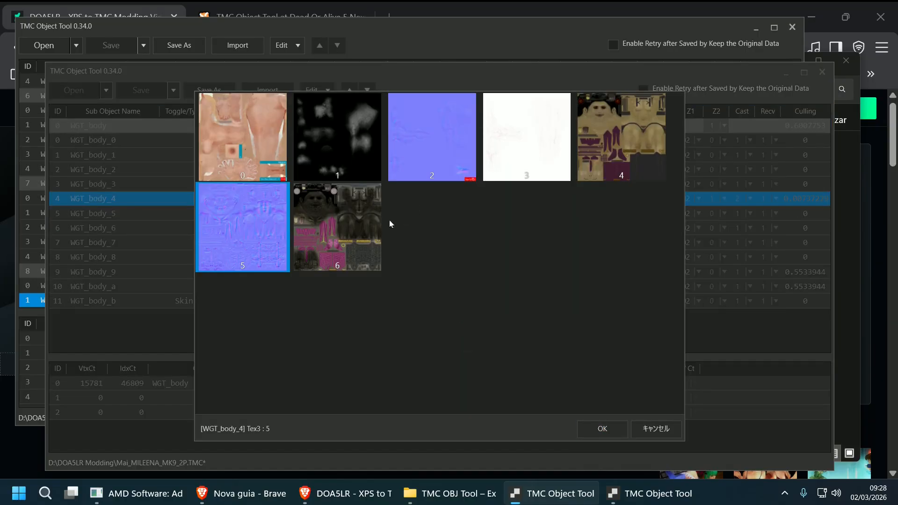
pyautogui.click(370, 220)
pyautogui.click(598, 428)
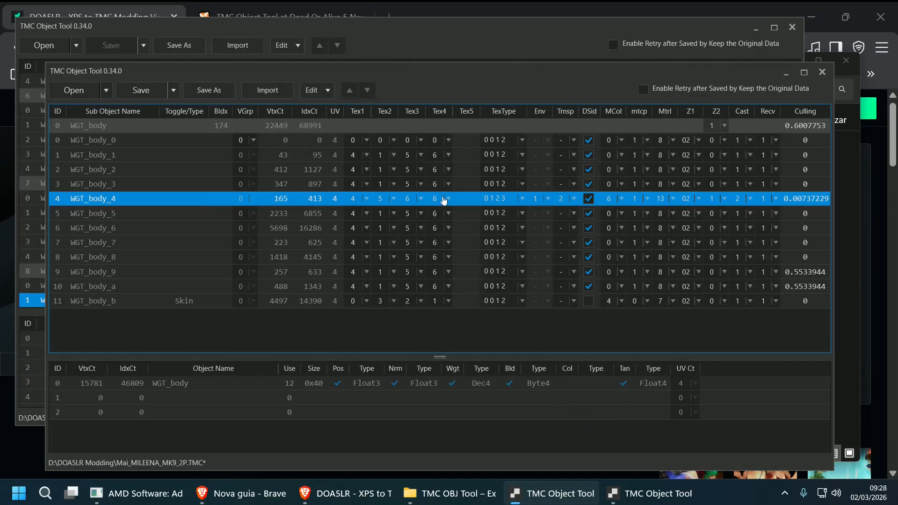
pyautogui.click(448, 198)
# - Open MAI_LACE_04.TMC from the DOA5LR Modding folder in LR Photo Studio and show the textures of the toe ring mesh WGT_WGTBody2_1
pyautogui.click(465, 490)
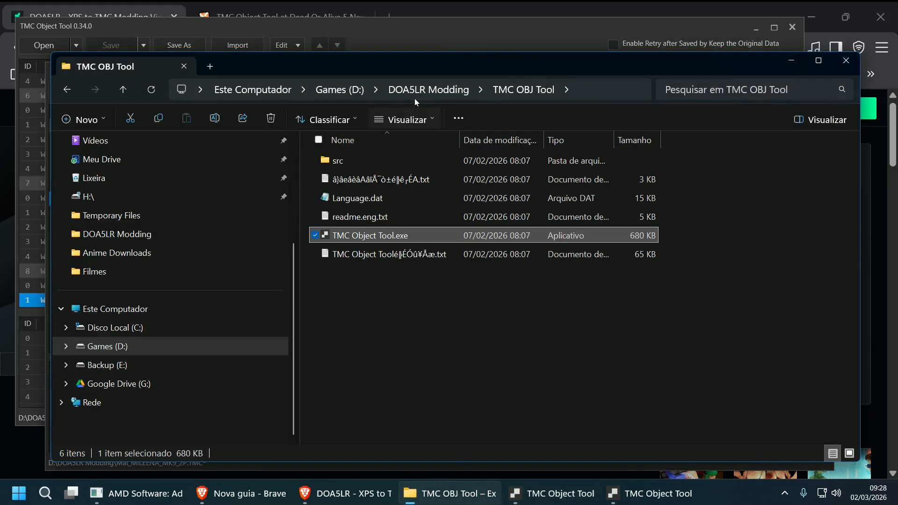
pyautogui.click(423, 90)
pyautogui.click(450, 309)
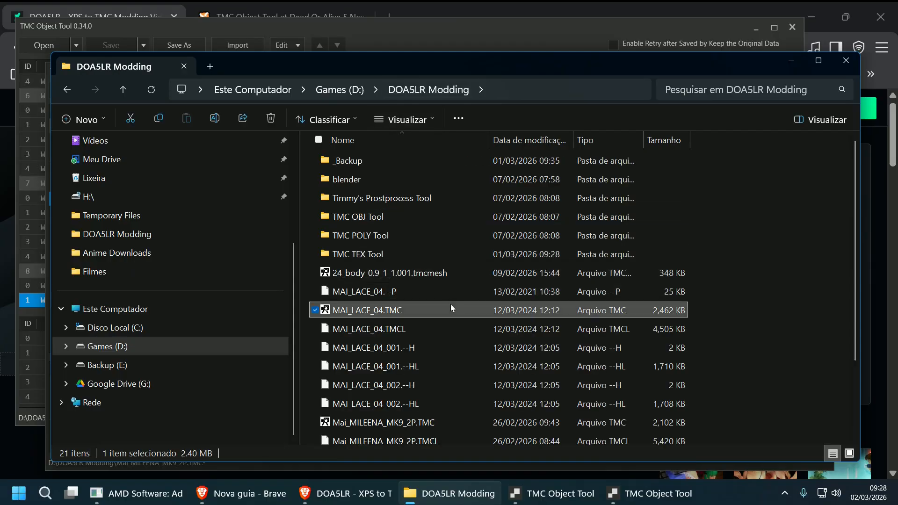
pyautogui.doubleClick(451, 310)
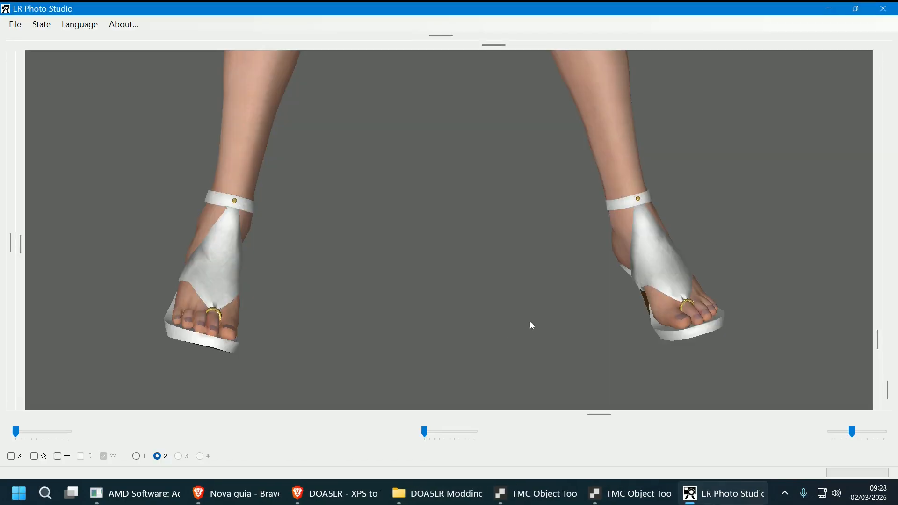
pyautogui.rightClick(685, 306)
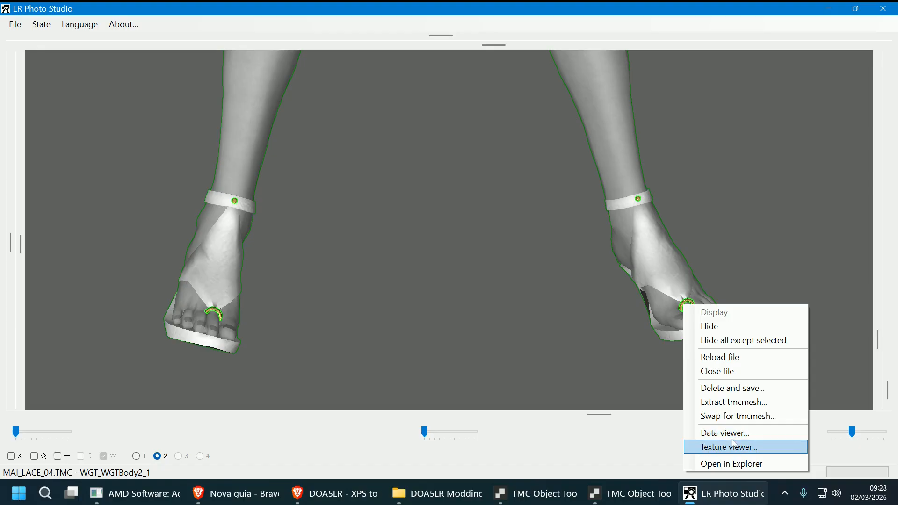
pyautogui.click(734, 446)
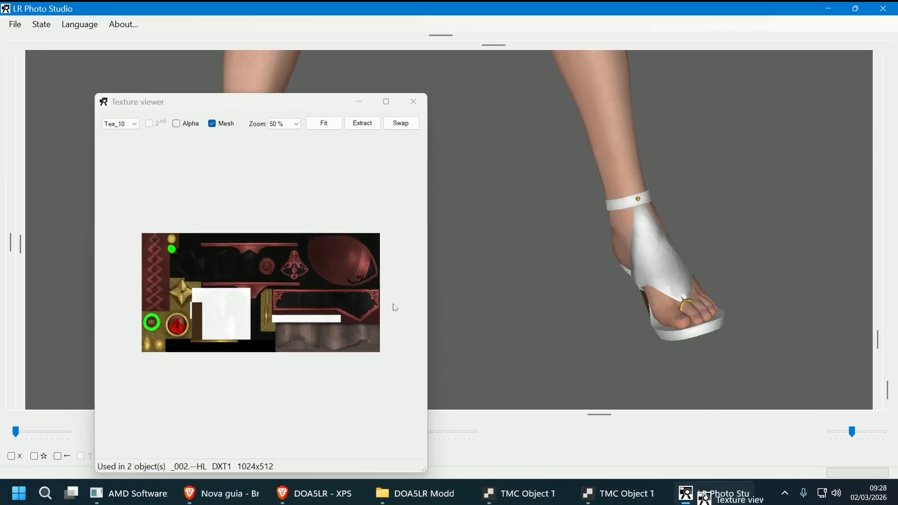
# - Extract texture Tex_20 as Tex_20.dds into D:\DOA5LR Modding, and close the texture viewer and LR Photo Studio
pyautogui.click(120, 124)
pyautogui.click(124, 157)
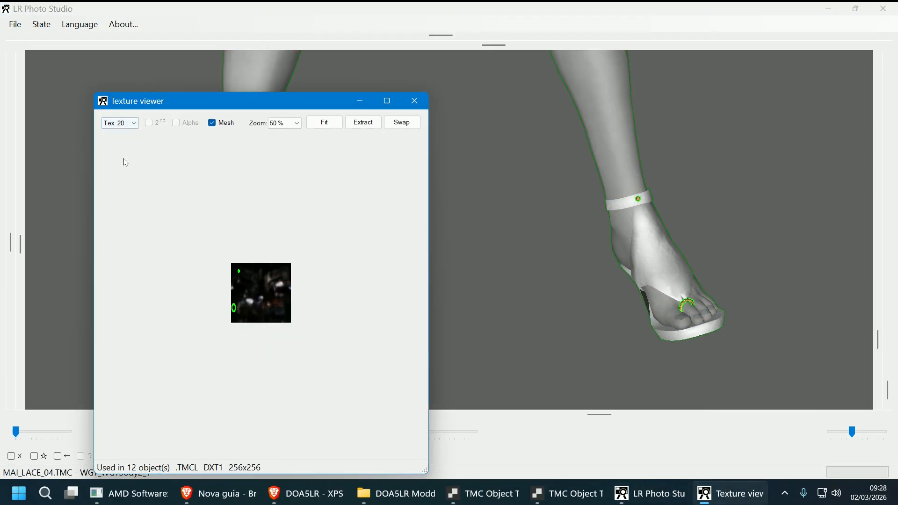
pyautogui.click(363, 123)
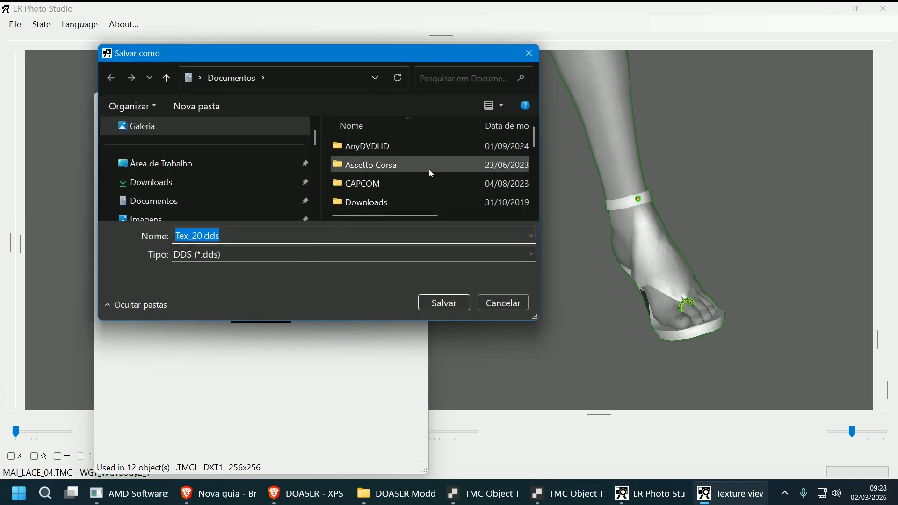
pyautogui.scroll(-5, 453, 187)
pyautogui.scroll(-3, 201, 206)
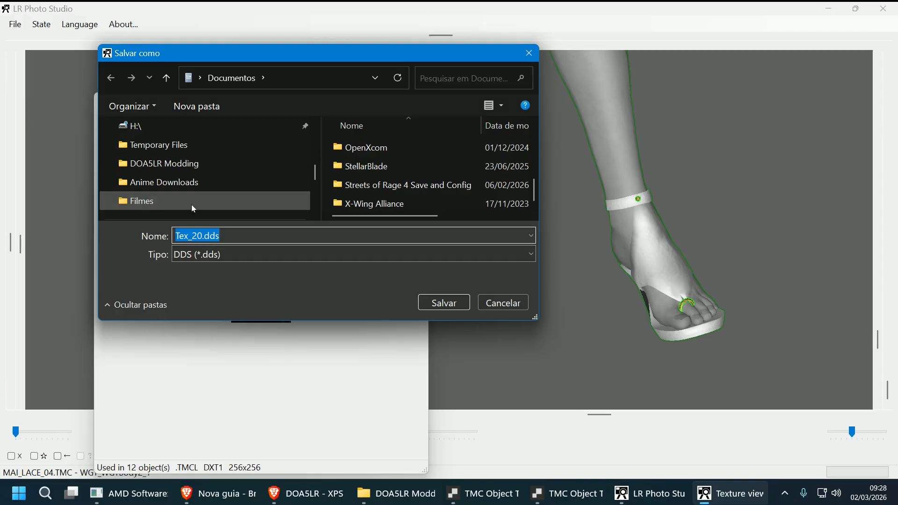
pyautogui.scroll(-3, 195, 209)
pyautogui.click(196, 148)
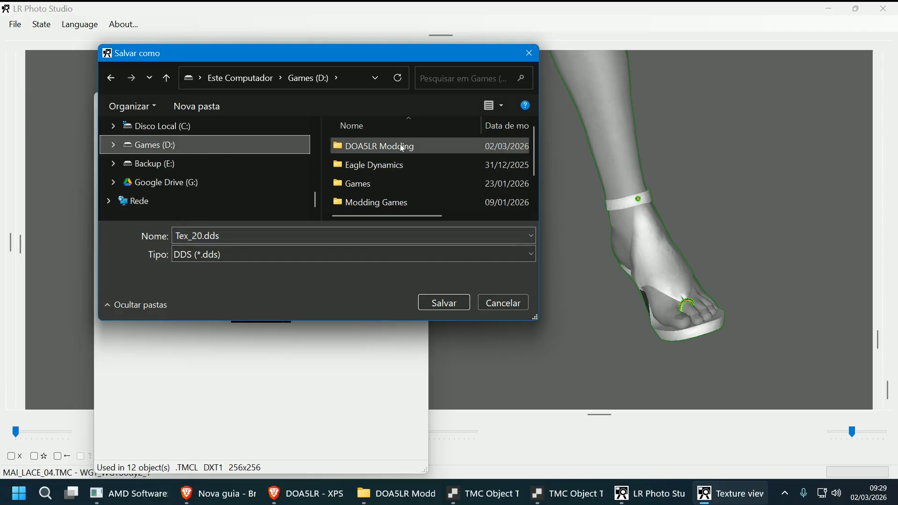
pyautogui.doubleClick(401, 147)
pyautogui.click(456, 303)
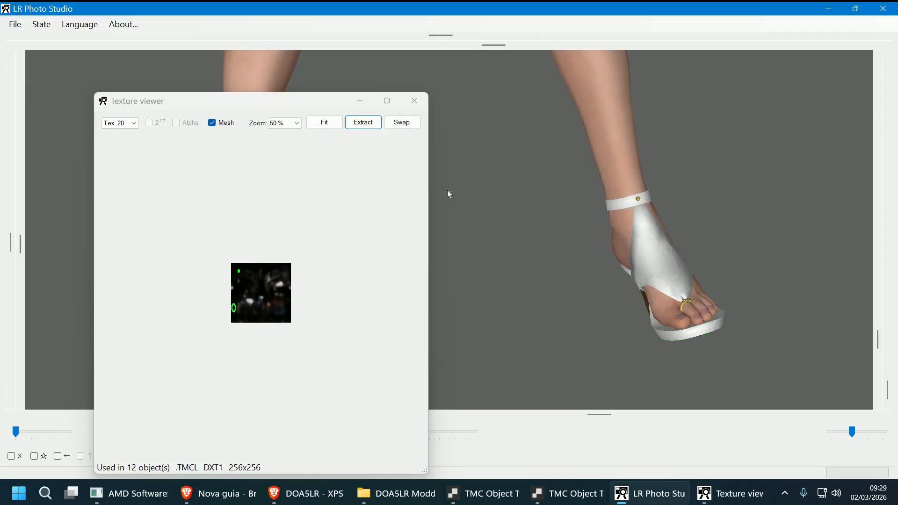
pyautogui.click(414, 100)
pyautogui.click(883, 9)
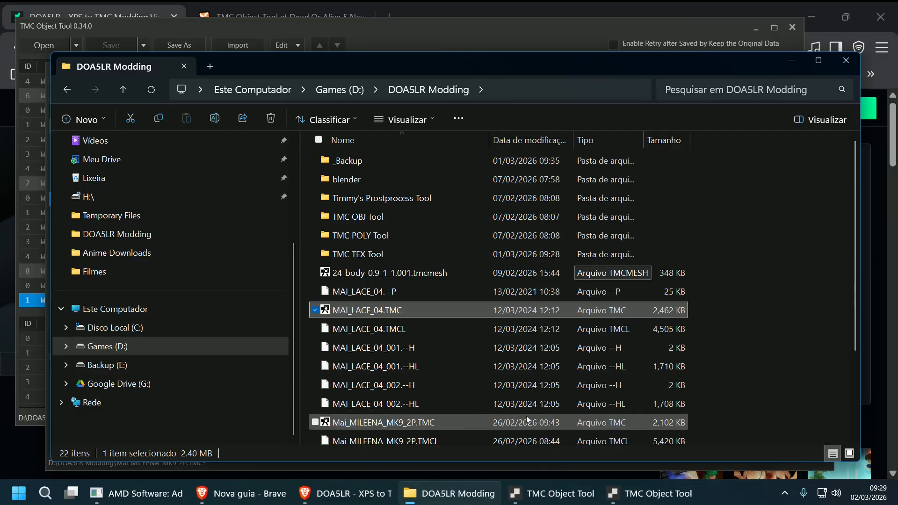
# - Close the MAI_LACE_04.TMC window in TMC Object Tool and save Mai_MILEENA_MK9_2P.TMC over the existing file
pyautogui.click(650, 493)
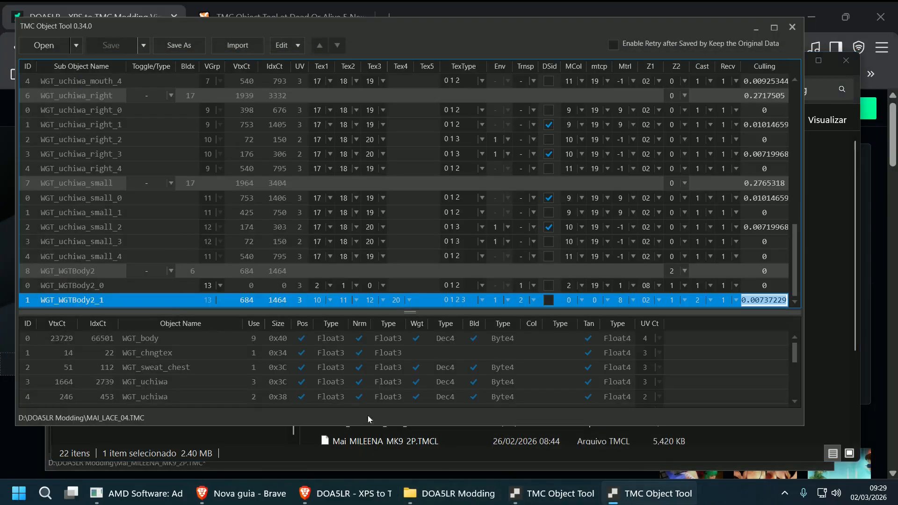
pyautogui.click(575, 493)
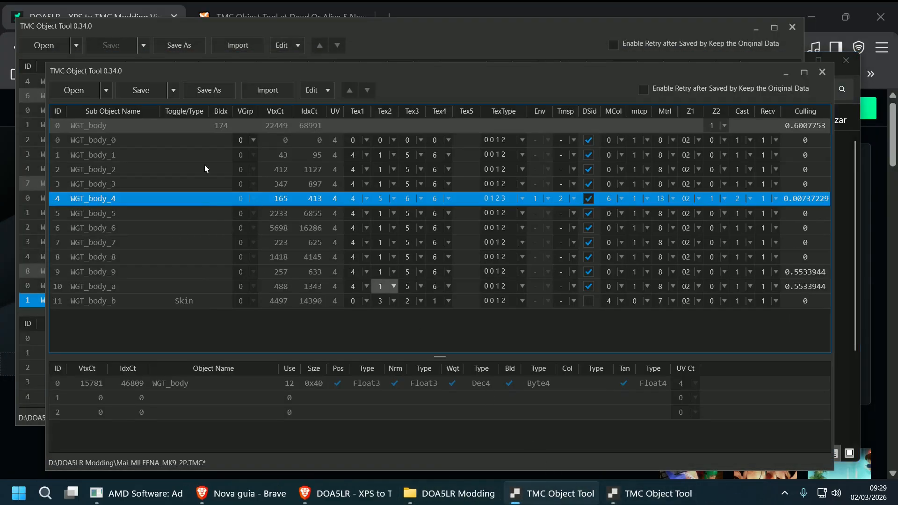
pyautogui.click(184, 51)
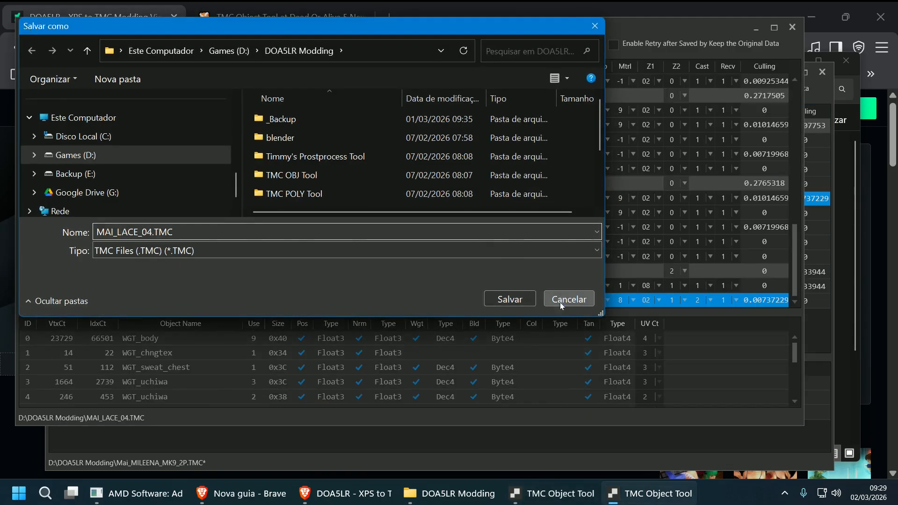
pyautogui.click(559, 300)
pyautogui.click(791, 27)
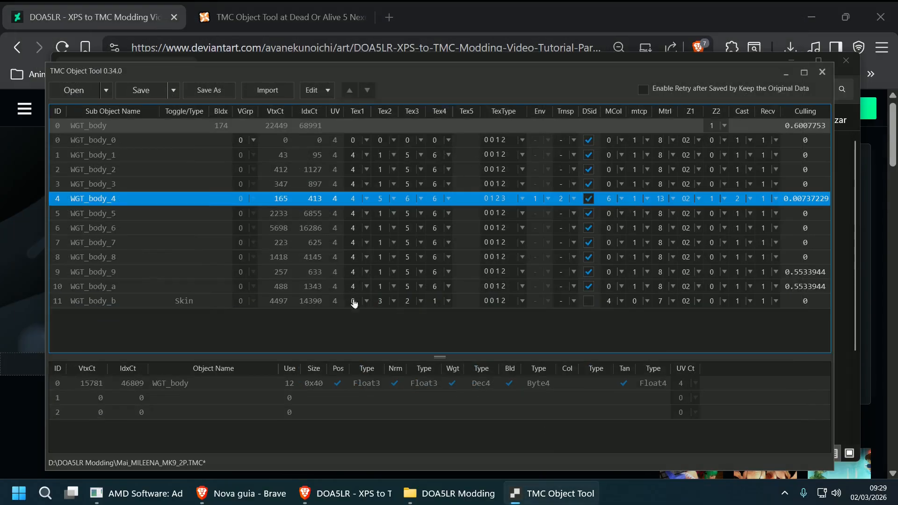
pyautogui.click(141, 90)
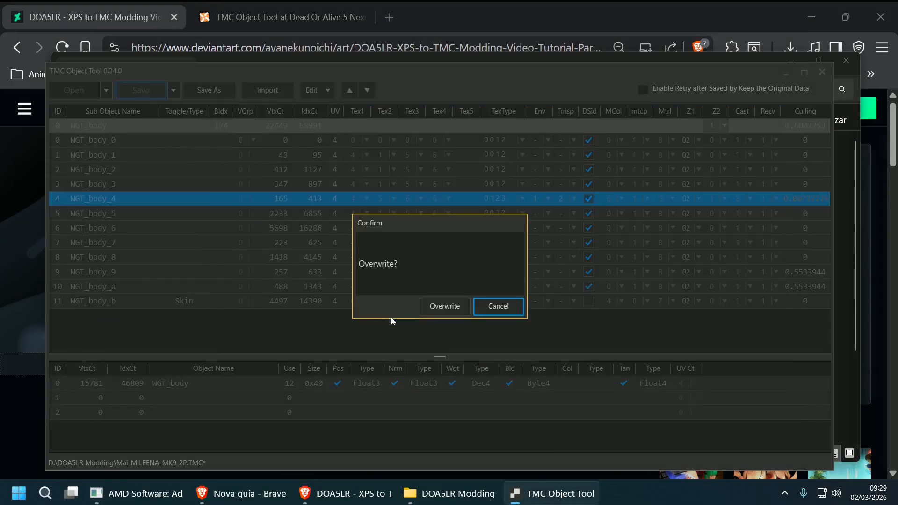
pyautogui.click(444, 305)
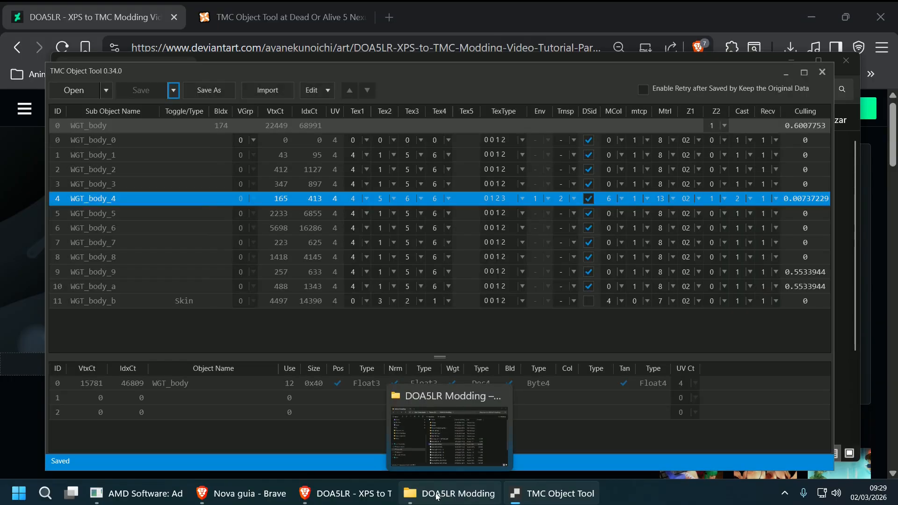
# - Launch Texture Tool from the TMC TEX Tool folder and open Mai_MILEENA_MK9_2P.TMC from DOA5LR Modding in it
pyautogui.click(436, 496)
pyautogui.doubleClick(401, 253)
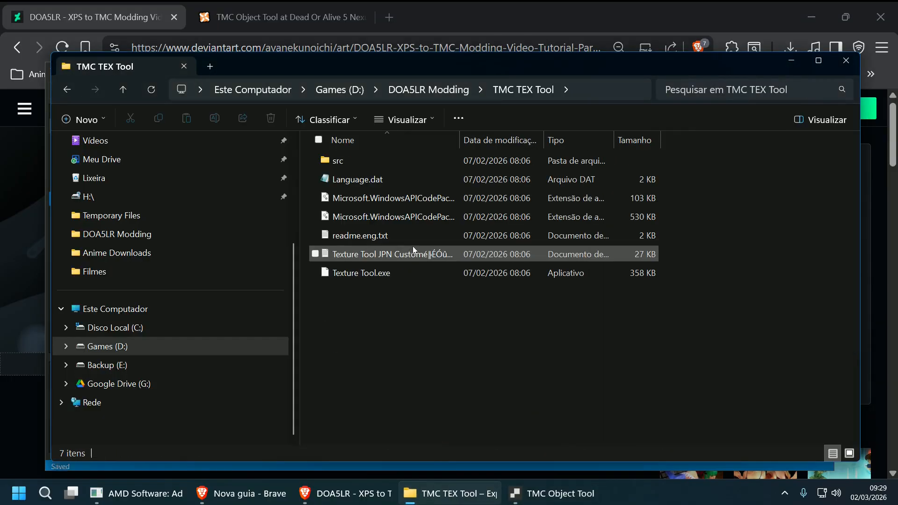
pyautogui.click(404, 270)
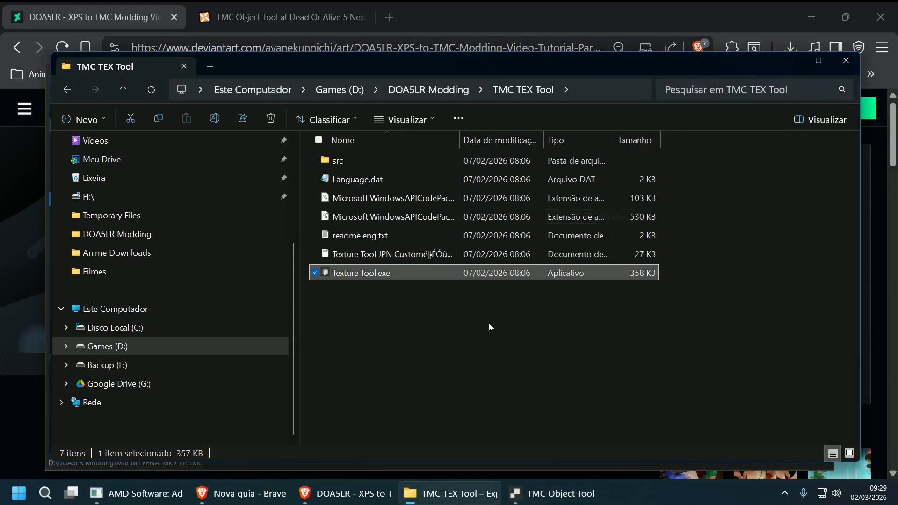
pyautogui.doubleClick(465, 271)
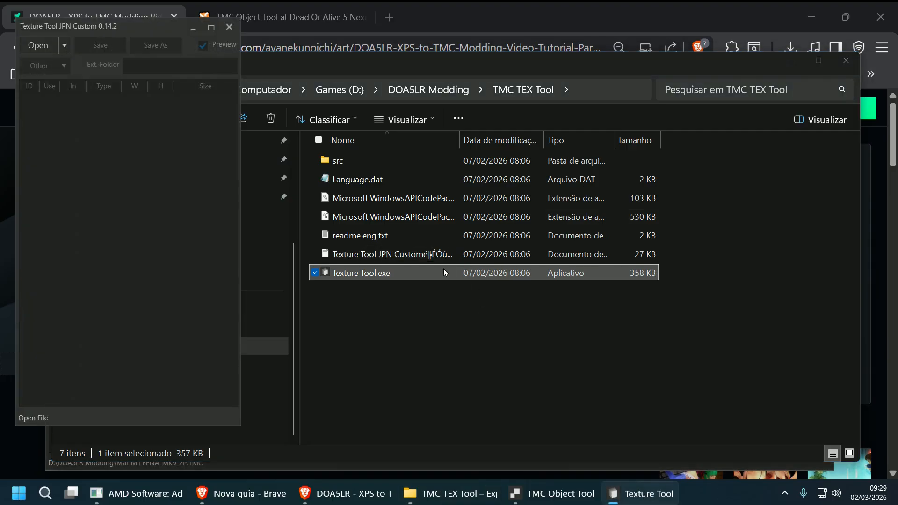
pyautogui.click(41, 45)
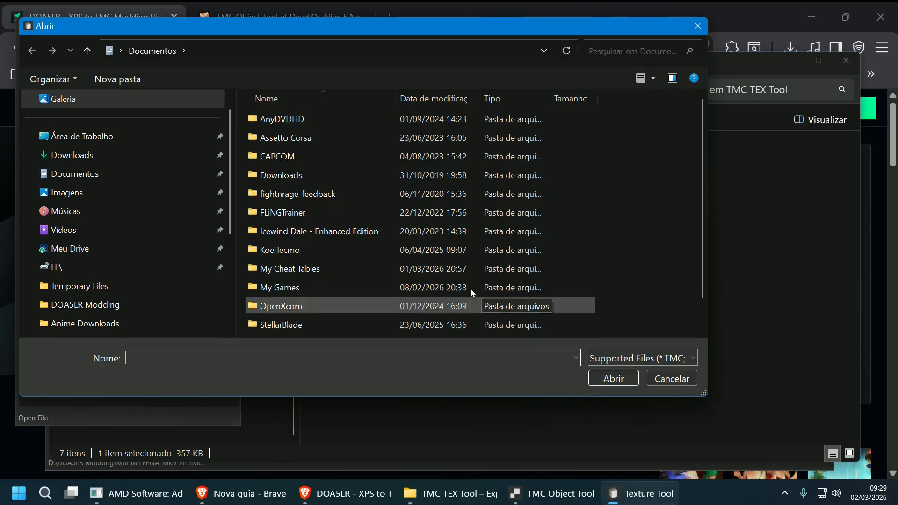
pyautogui.scroll(-2, 490, 286)
pyautogui.click(155, 302)
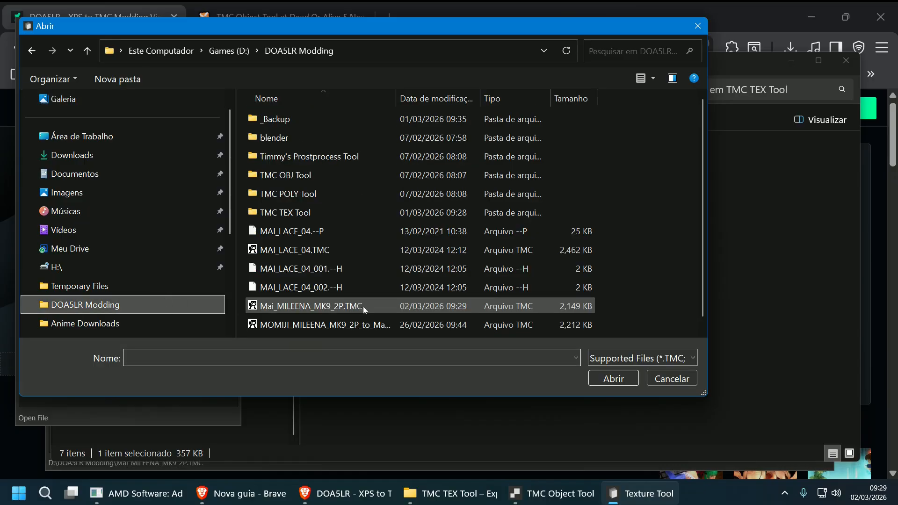
pyautogui.click(355, 306)
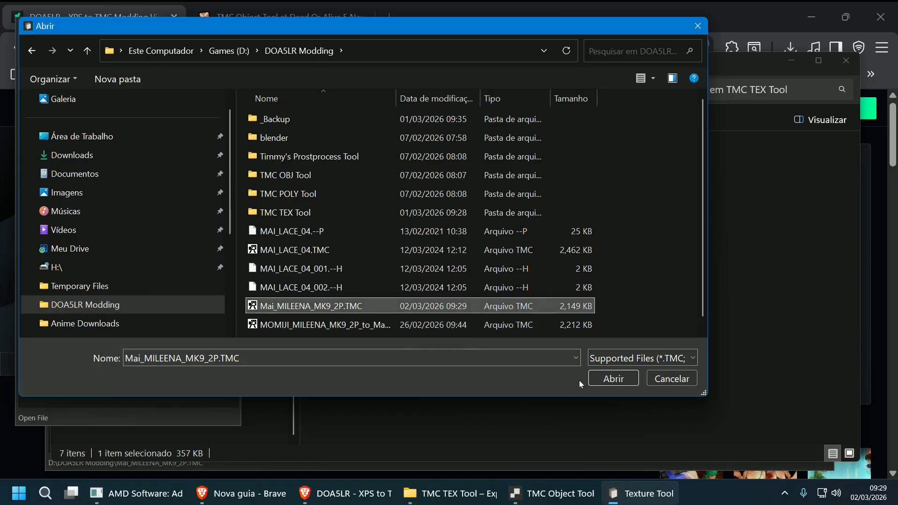
pyautogui.click(613, 379)
# - Add Tex_20.dds from the DOA5LR Modding folder as a new texture under ID 6
pyautogui.click(73, 189)
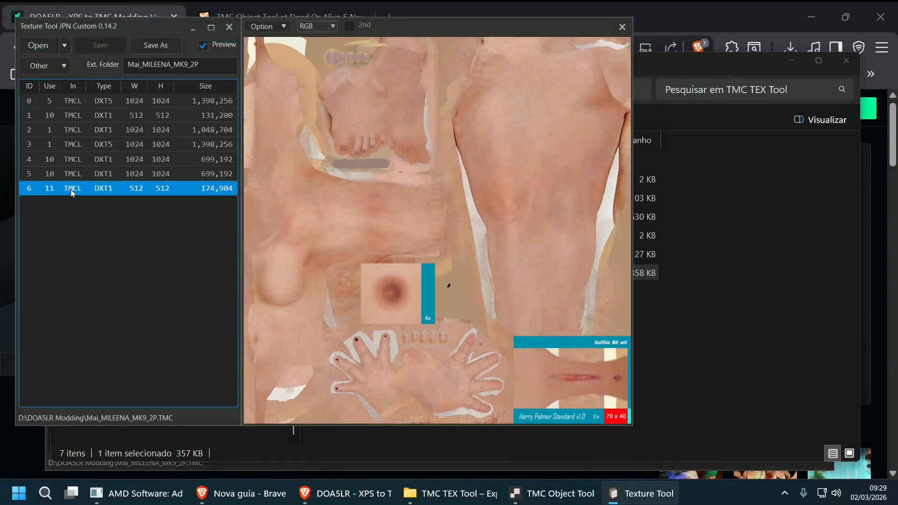
pyautogui.rightClick(72, 192)
pyautogui.click(97, 229)
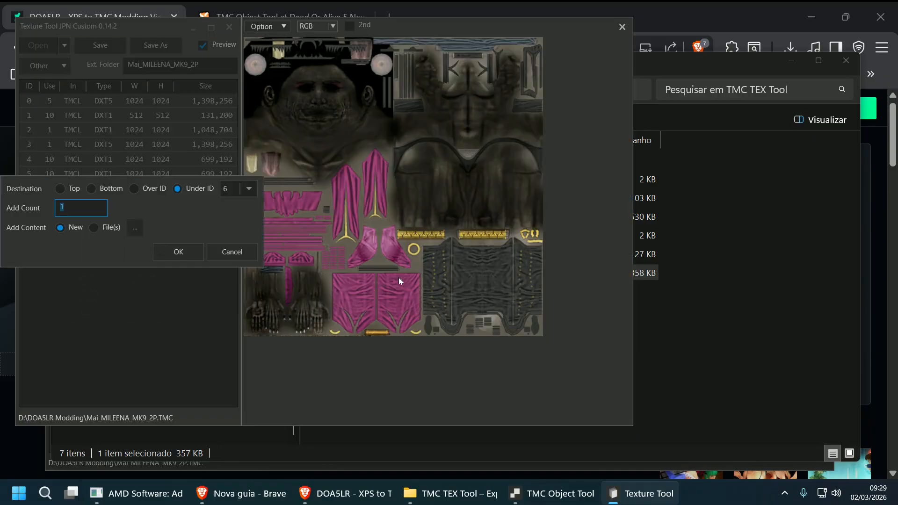
pyautogui.click(95, 227)
pyautogui.click(134, 228)
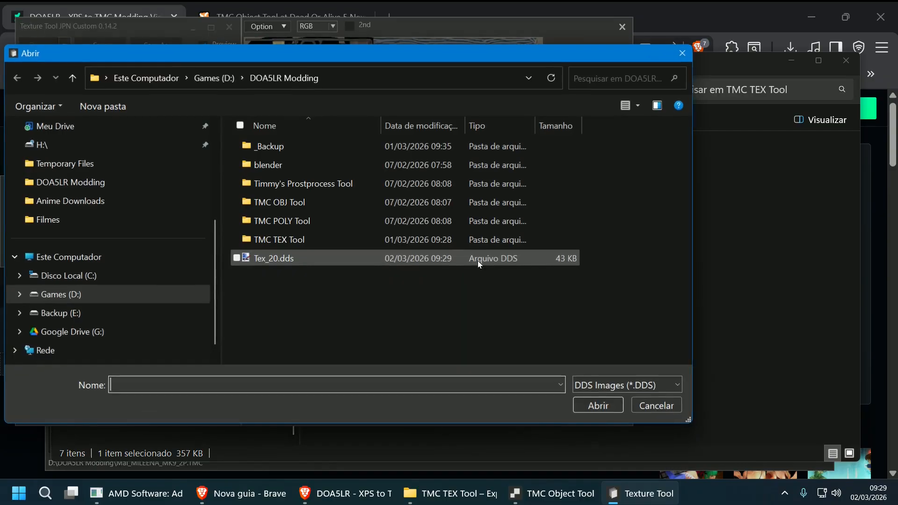
pyautogui.click(358, 260)
pyautogui.click(590, 405)
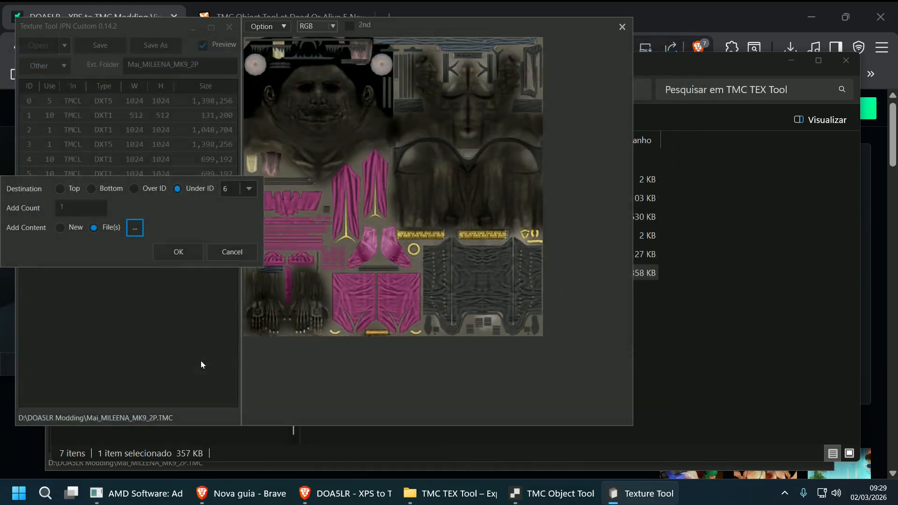
pyautogui.click(178, 251)
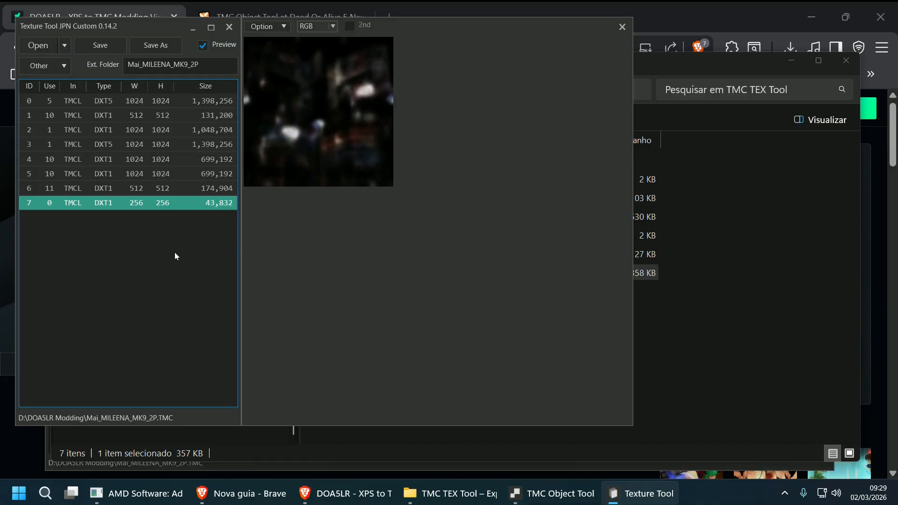
# - Check the Mai_MILEENA_MK9_2P TMC and TMCL files in the DOA5LR Modding folder, and return to Texture Tool
pyautogui.click(451, 493)
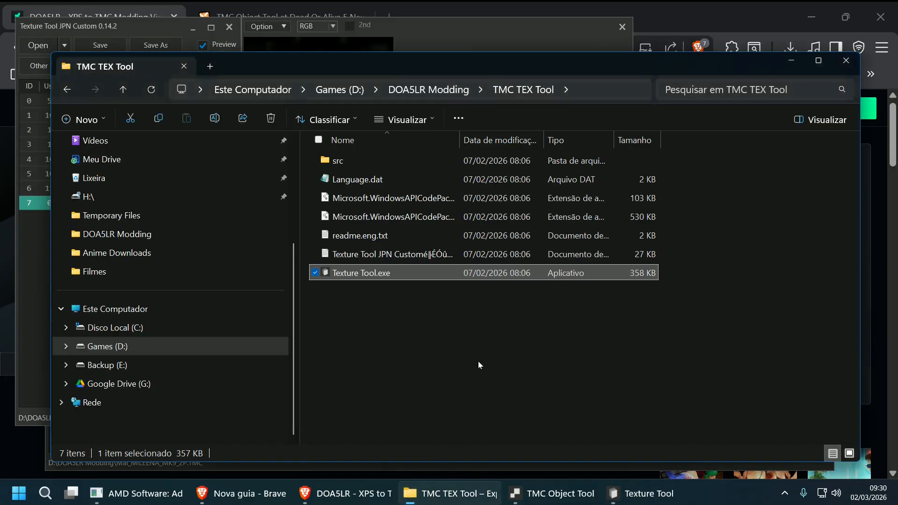
pyautogui.click(459, 90)
pyautogui.scroll(-1, 510, 392)
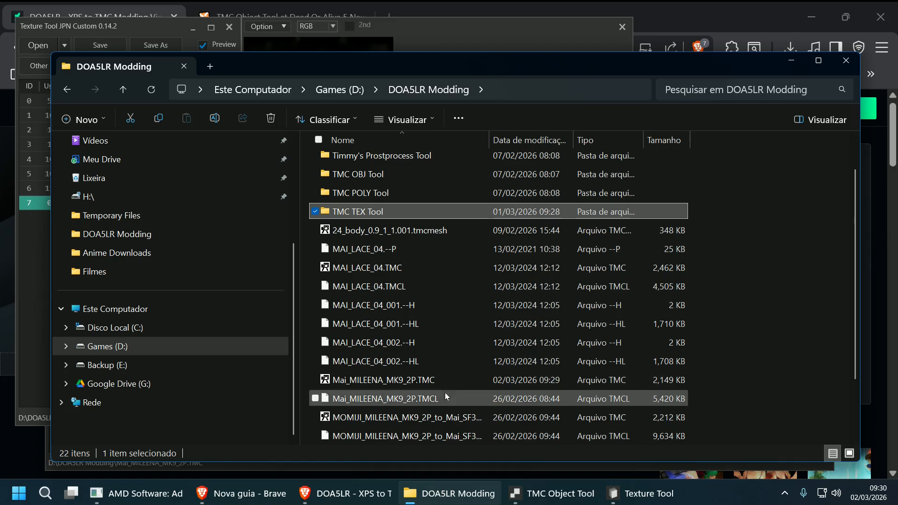
pyautogui.click(41, 319)
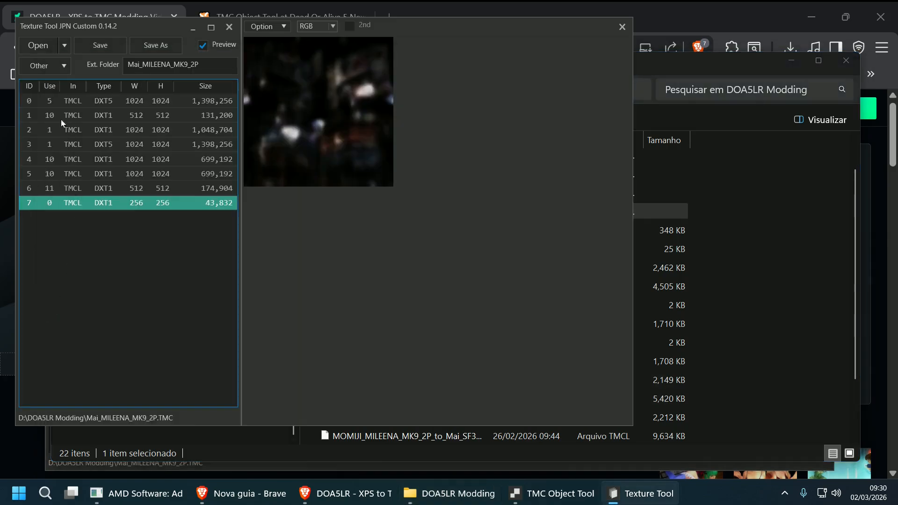
# - Save Mai_MILEENA_MK9_2P.TMC over the existing file and check its TMC and TMCL files in the DOA5LR Modding folder
pyautogui.click(92, 50)
pyautogui.click(130, 261)
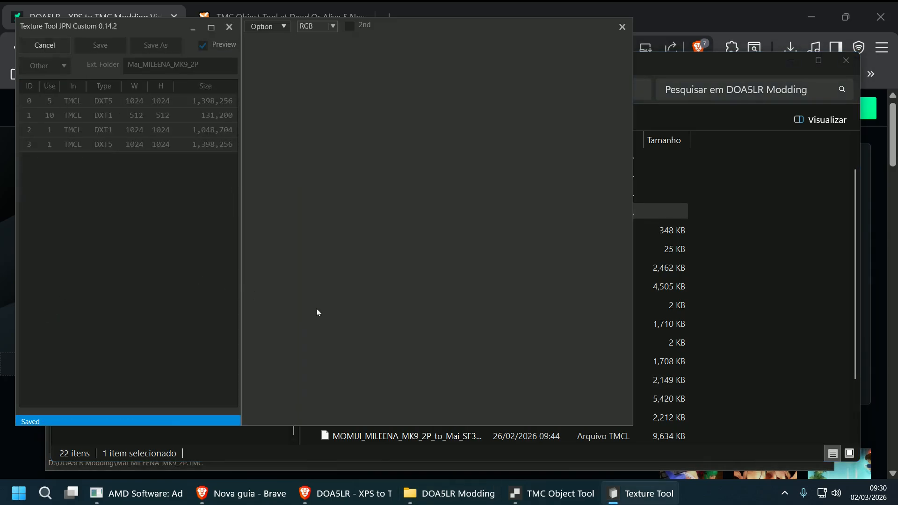
pyautogui.click(730, 379)
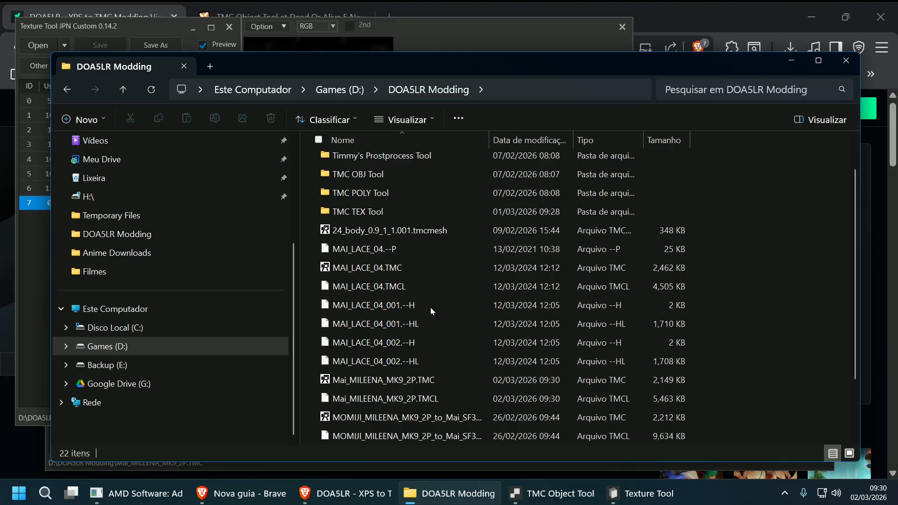
pyautogui.click(24, 287)
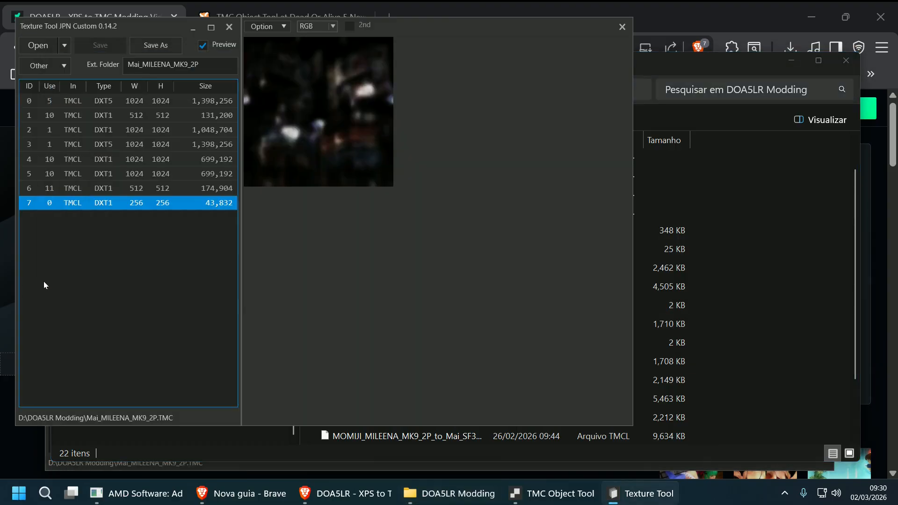
# - Open MAI_LACE_04.TMC from the DOA5LR Modding folder in Texture Tool, followed by MAI_LACE_04_001.--H
pyautogui.click(55, 45)
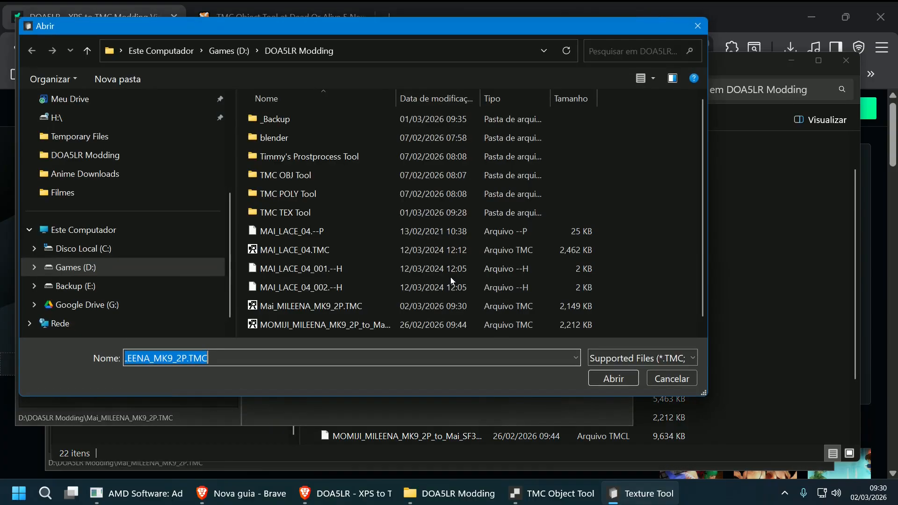
pyautogui.click(355, 249)
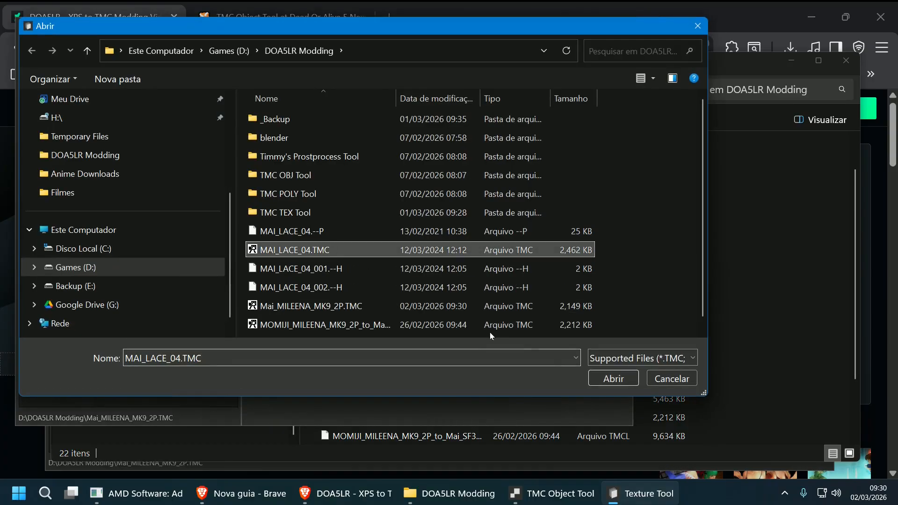
pyautogui.click(622, 378)
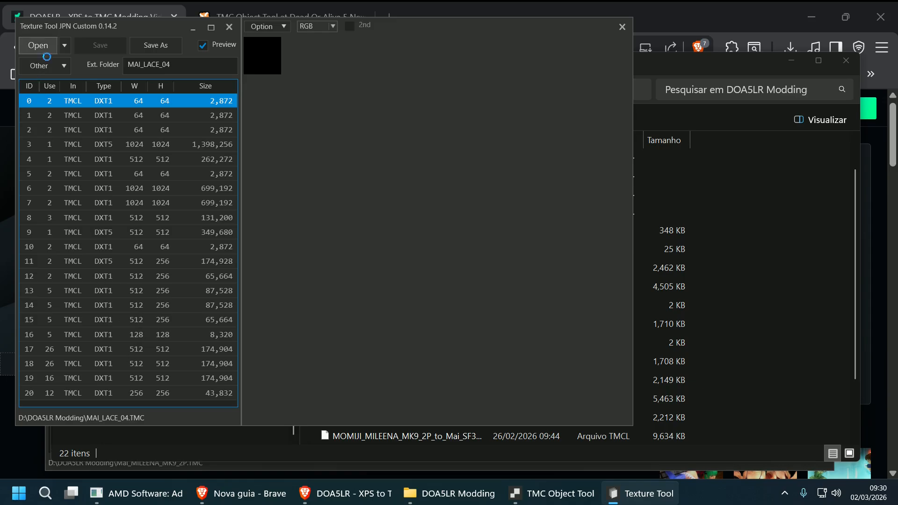
pyautogui.click(38, 45)
pyautogui.click(341, 272)
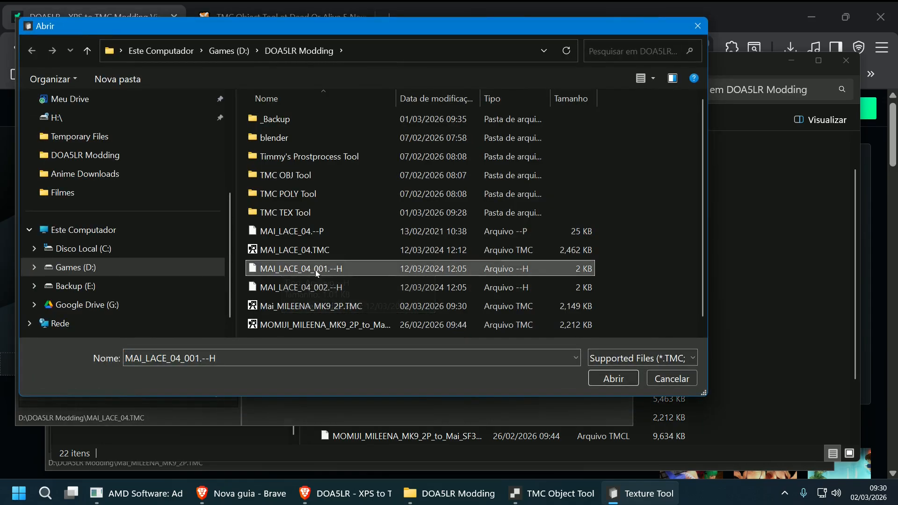
pyautogui.click(605, 377)
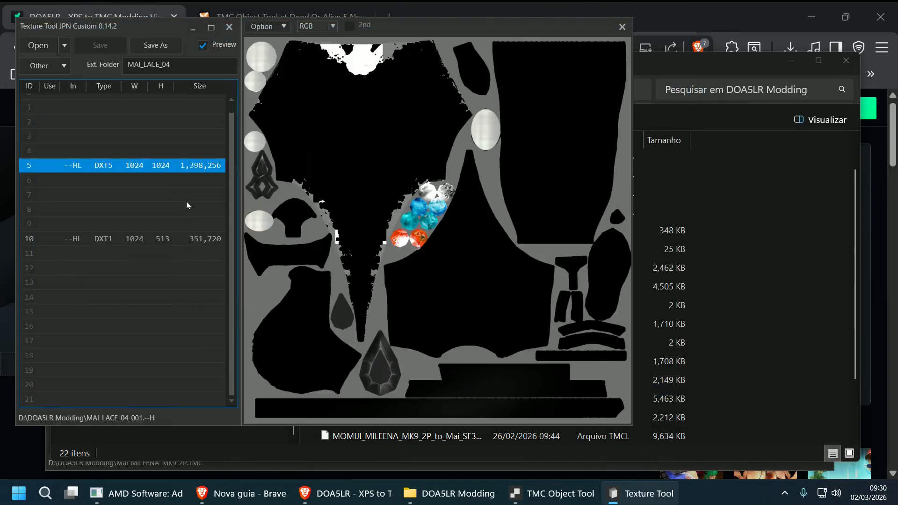
# - Examine the textures under IDs 5 and 10 and the empty slots of MAI_LACE_04_001.--H, and close Texture Tool
pyautogui.scroll(1, 189, 194)
pyautogui.click(190, 247)
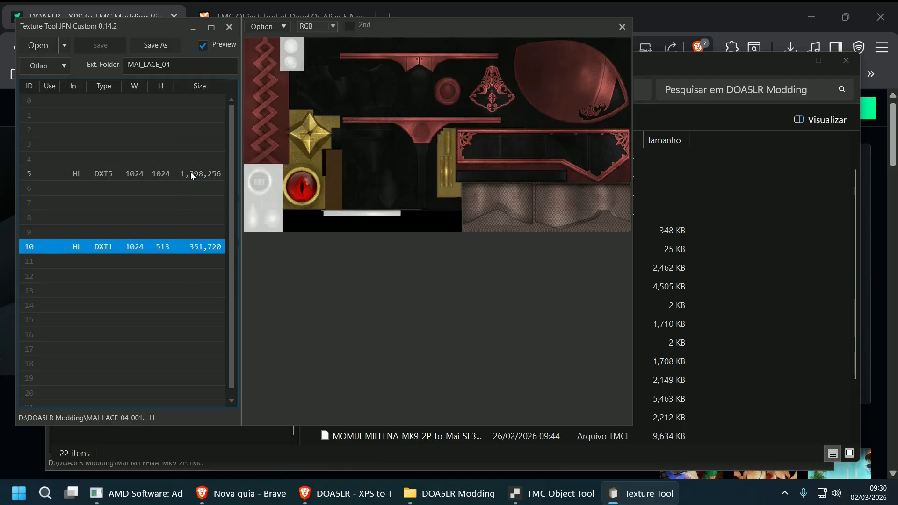
pyautogui.click(189, 174)
pyautogui.click(181, 260)
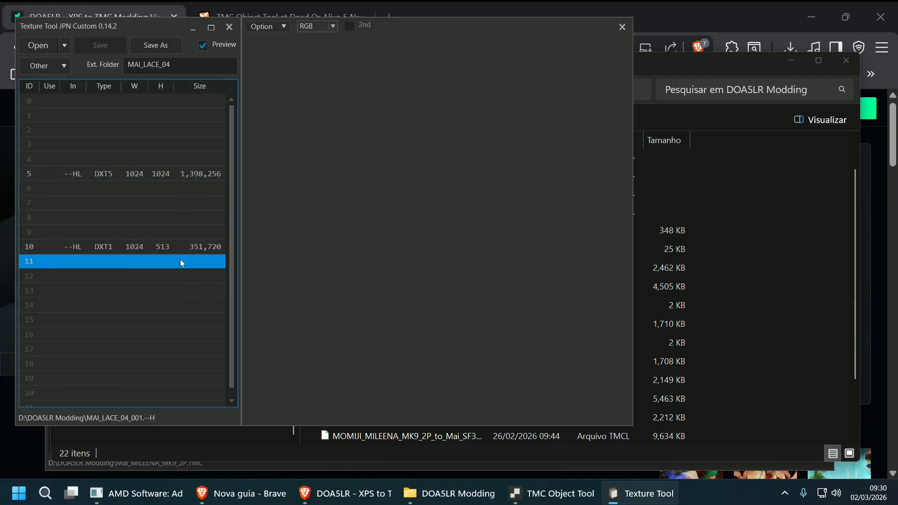
pyautogui.scroll(-1, 94, 402)
pyautogui.click(108, 398)
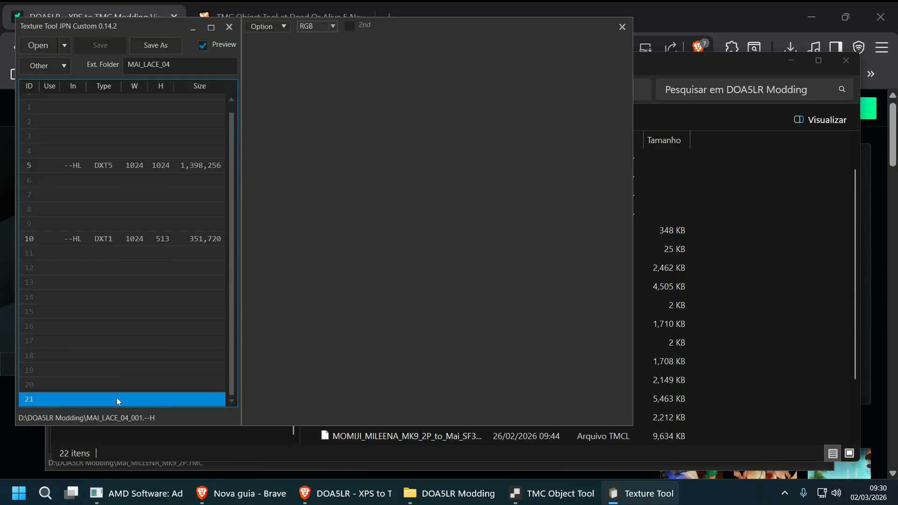
pyautogui.click(111, 327)
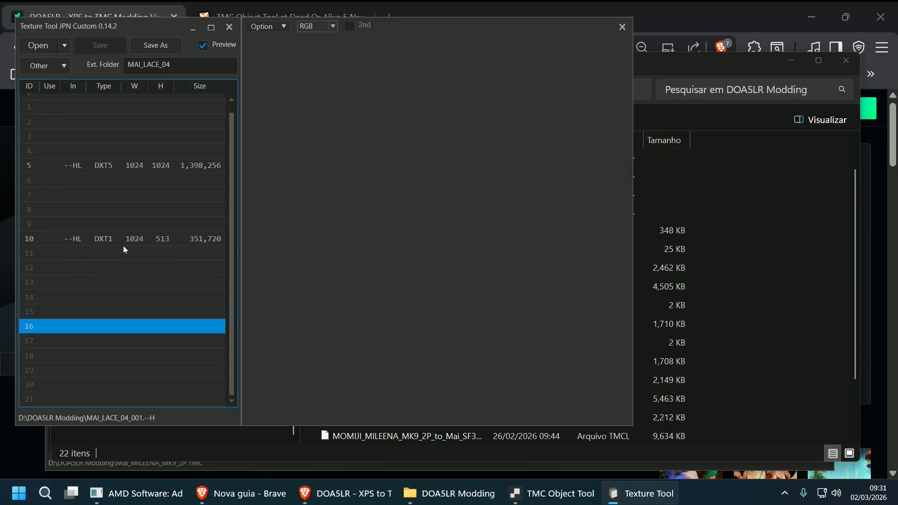
pyautogui.scroll(1, 109, 250)
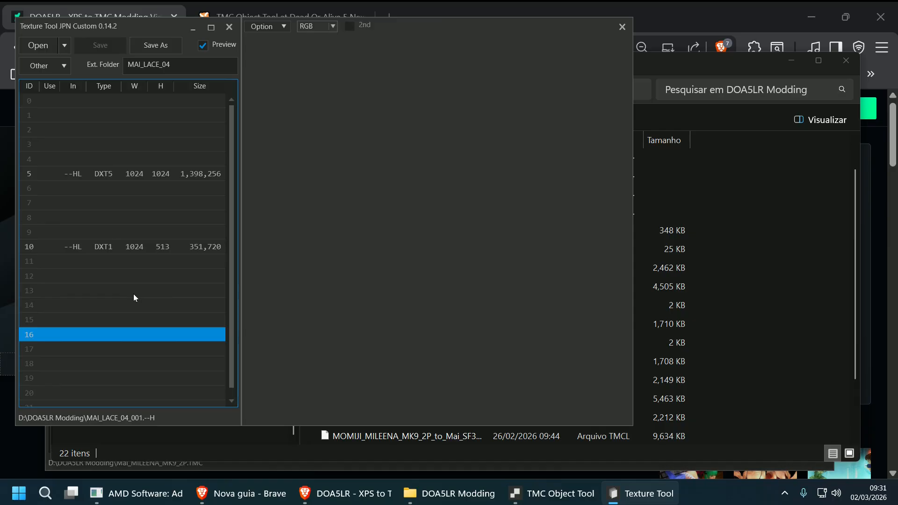
pyautogui.click(230, 24)
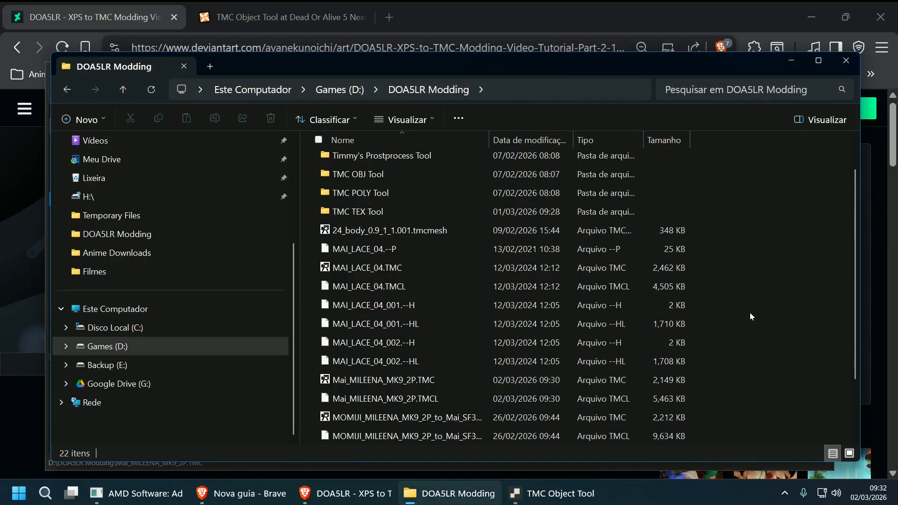
# - Switch to TMC Object Tool and assign texture 7 to Tex4 of WGT_body_4
pyautogui.click(551, 493)
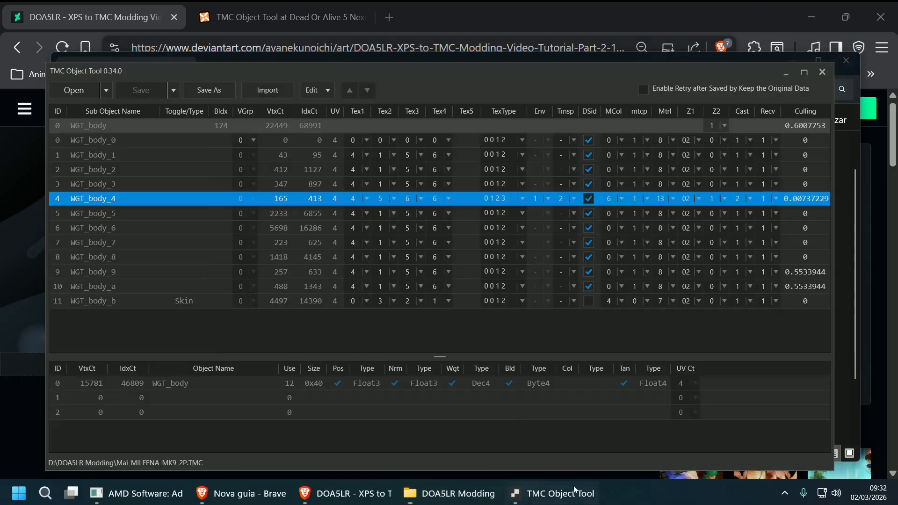
pyautogui.click(447, 304)
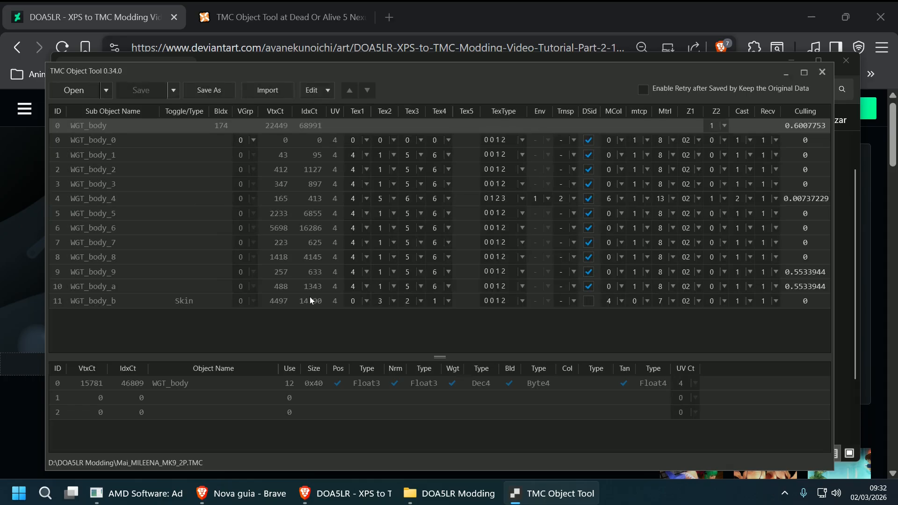
pyautogui.click(142, 202)
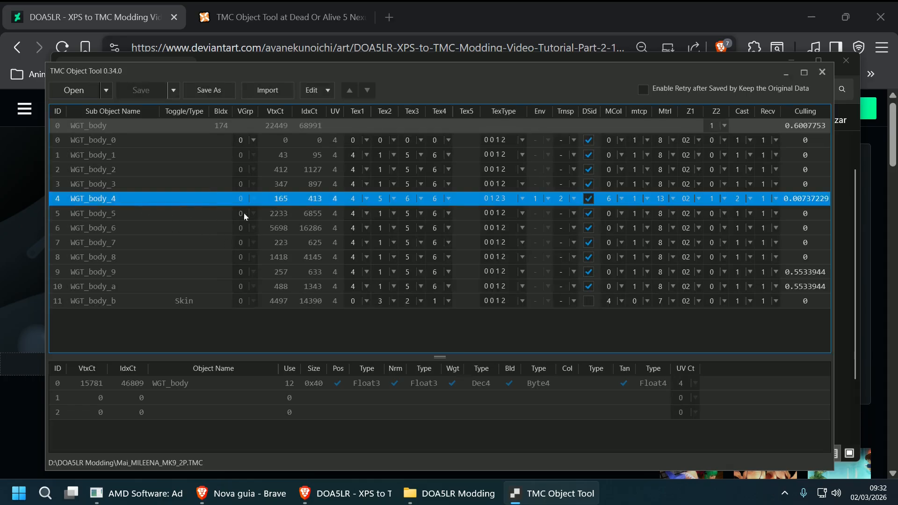
pyautogui.click(448, 198)
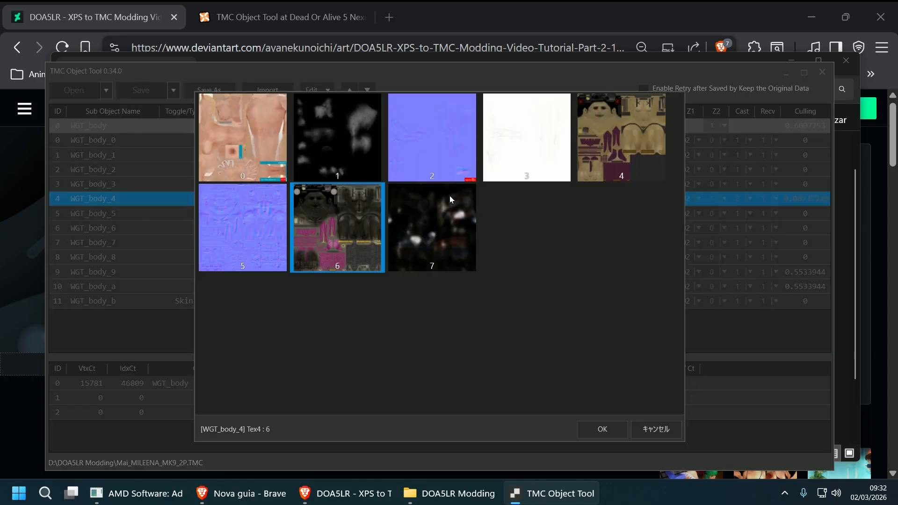
pyautogui.click(441, 266)
pyautogui.click(603, 429)
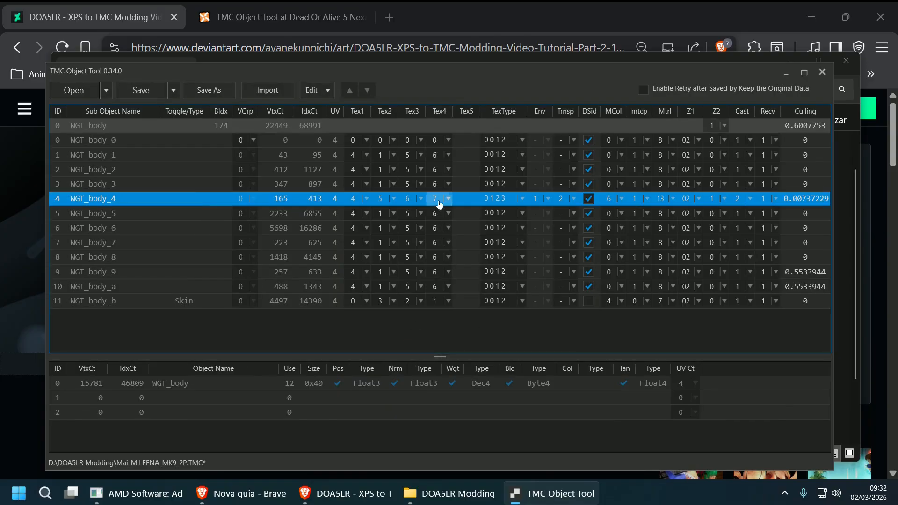
# - Save Mai_MILEENA_MK9_2P.TMC over the existing file and open it from the DOA5LR Modding folder in LR Photo Studio
pyautogui.click(140, 90)
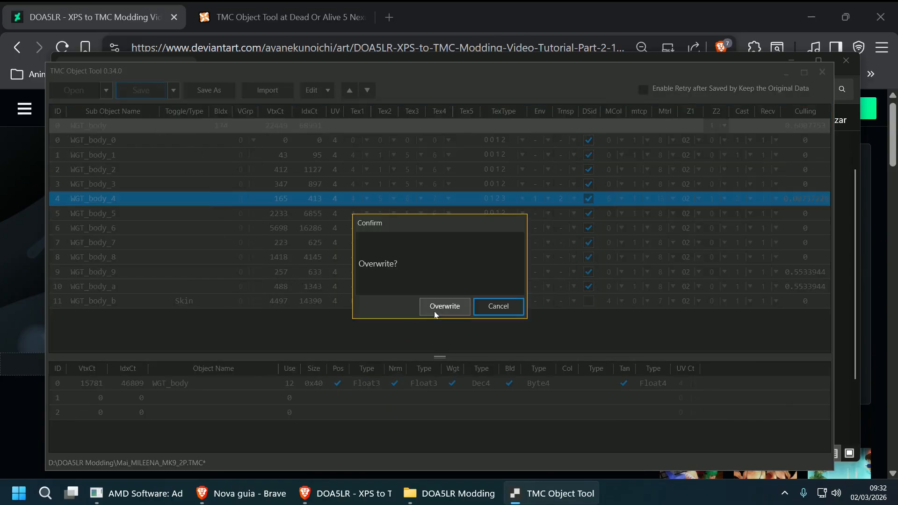
pyautogui.click(436, 307)
pyautogui.click(440, 494)
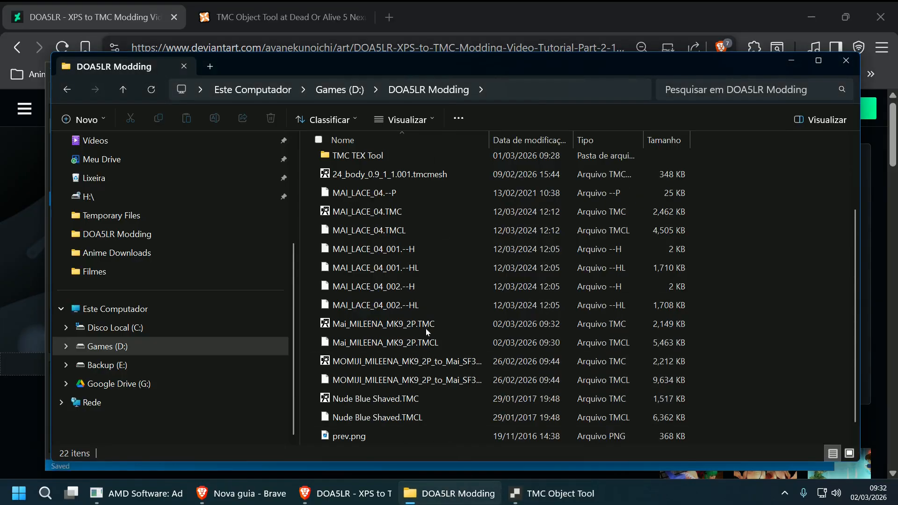
pyautogui.click(425, 328)
pyautogui.press('Return')
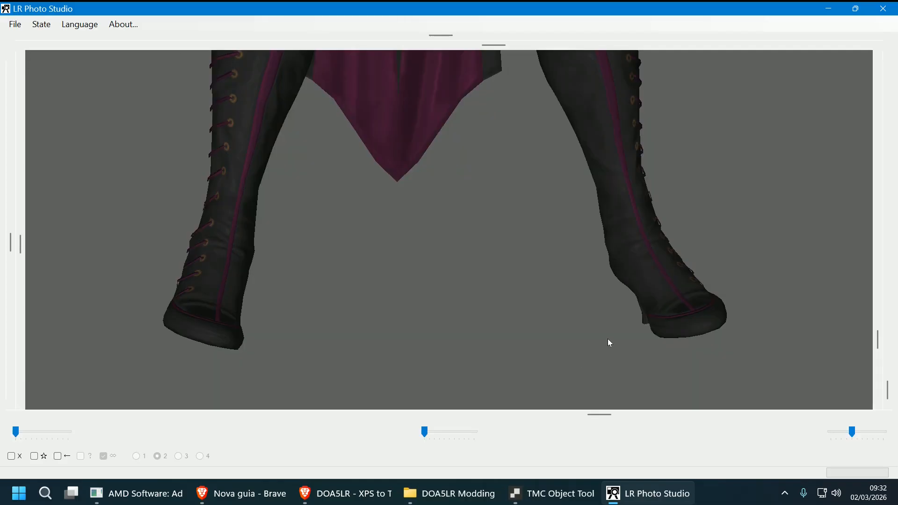
# - Examine the shine of the gold WGT_body_4 belt buckle up close from several angles
pyautogui.scroll(10, 703, 296)
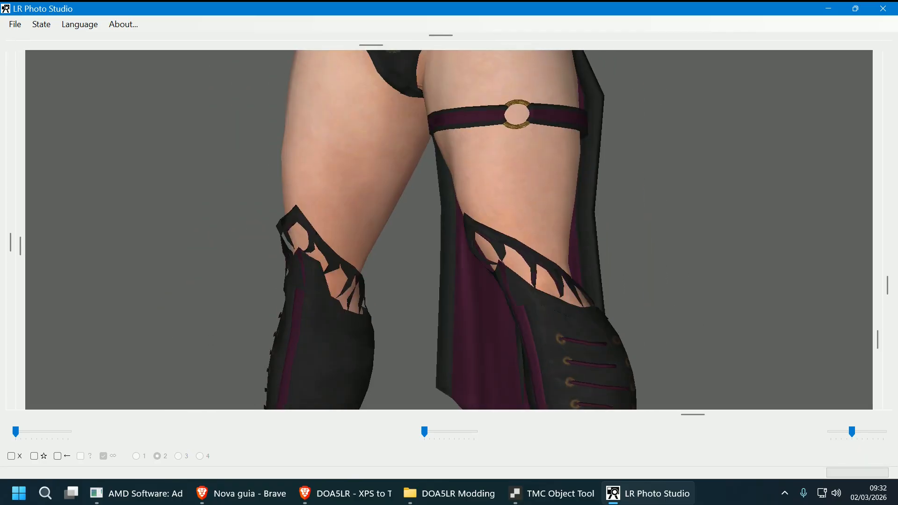
pyautogui.scroll(8, 687, 164)
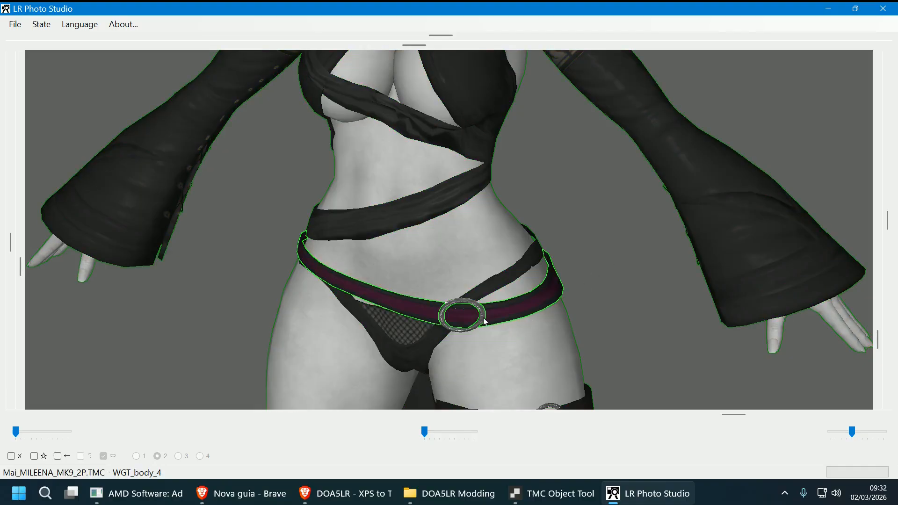
pyautogui.scroll(3, 652, 284)
pyautogui.moveTo(652, 284)
pyautogui.mouseDown(button='middle')
pyautogui.moveTo(527, 295)
pyautogui.moveTo(654, 284)
pyautogui.mouseUp(button='middle')
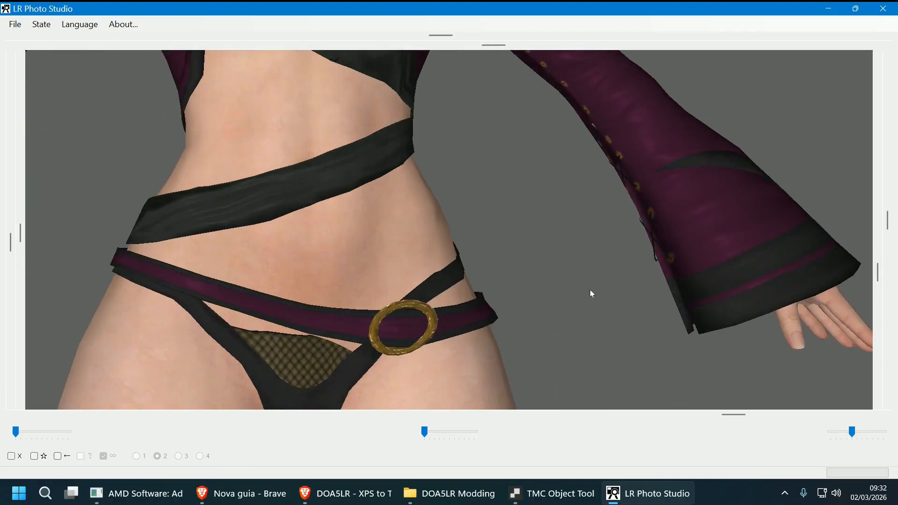
pyautogui.scroll(2, 554, 300)
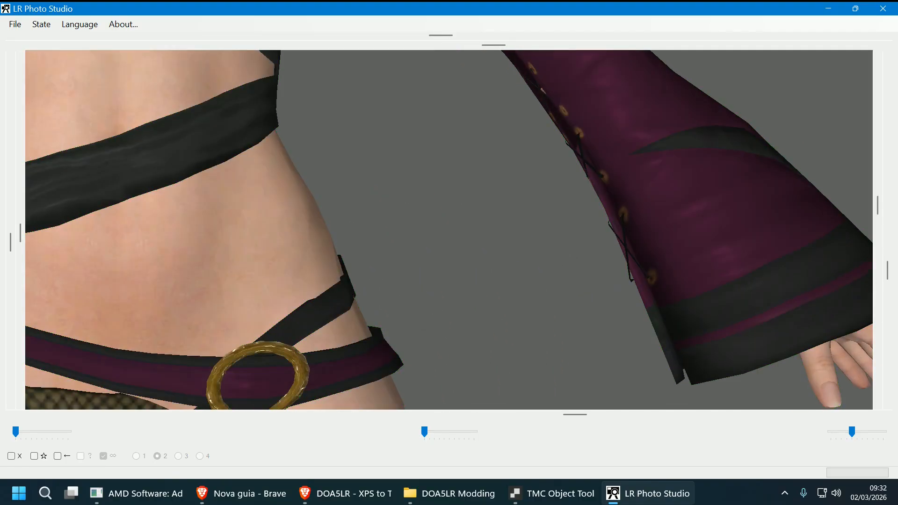
pyautogui.moveTo(369, 318); pyautogui.dragTo(450, 305, button='middle')
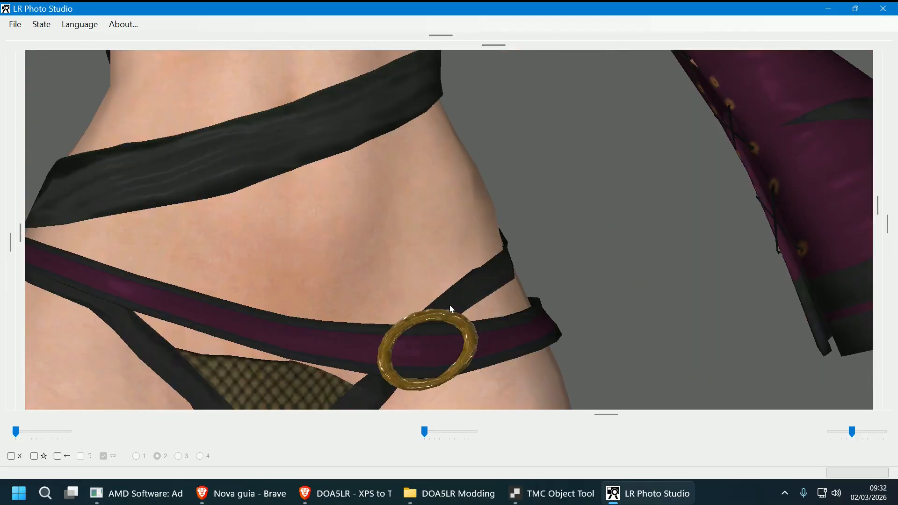
pyautogui.moveTo(500, 328); pyautogui.dragTo(584, 341, button='middle')
pyautogui.moveTo(570, 498)
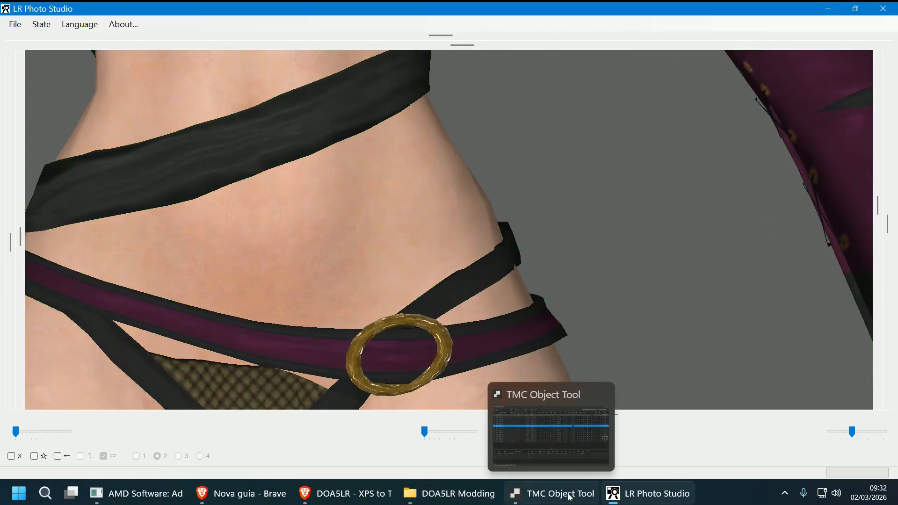
# - Open MAI_LACE_04.TMC in another LR Photo Studio window and view texture Tex_10 of its toe ring WGT_WGTBody2_1
pyautogui.click(449, 493)
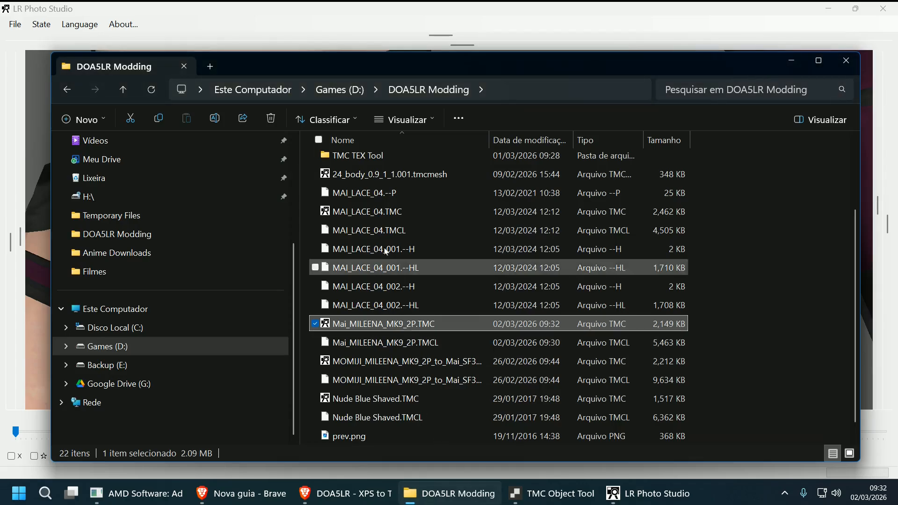
pyautogui.doubleClick(383, 211)
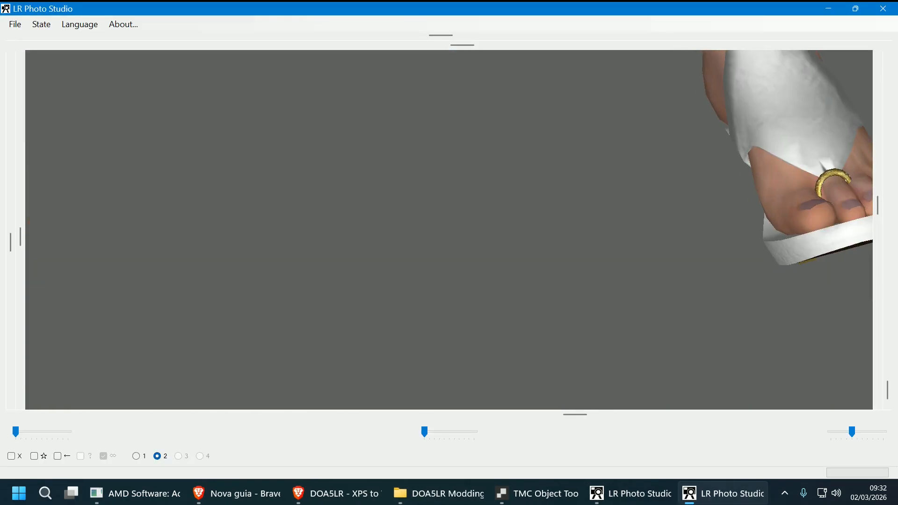
pyautogui.click(825, 180)
pyautogui.click(826, 180)
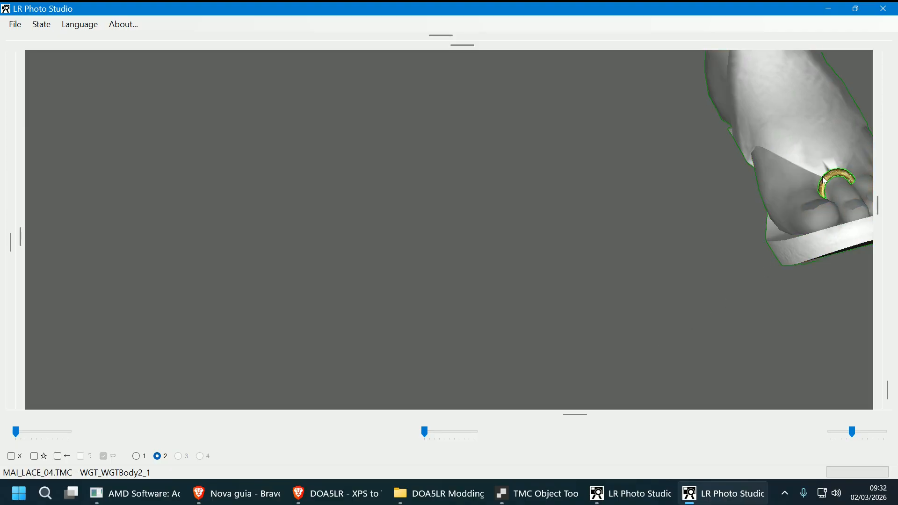
pyautogui.rightClick(826, 180)
pyautogui.click(791, 318)
pyautogui.click(150, 326)
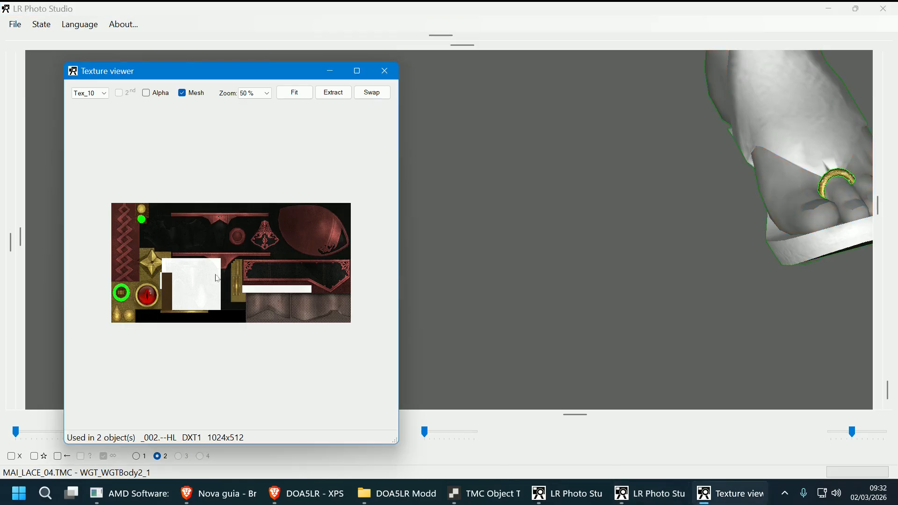
# - Close the toe ring's texture and view texture Tex_05 of WGT_body_1 in MAI_LACE_04.TMC
pyautogui.click(414, 109)
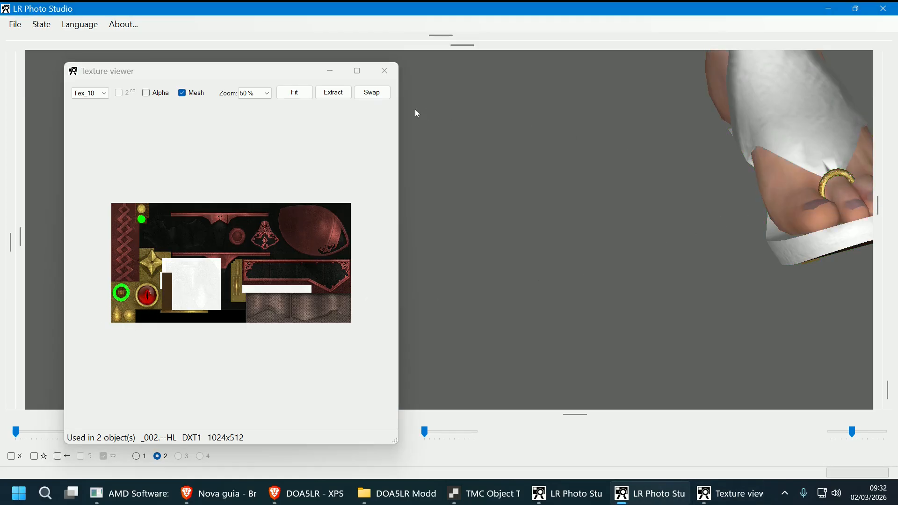
pyautogui.click(386, 71)
pyautogui.moveTo(468, 117); pyautogui.dragTo(377, 312)
pyautogui.rightClick(376, 313)
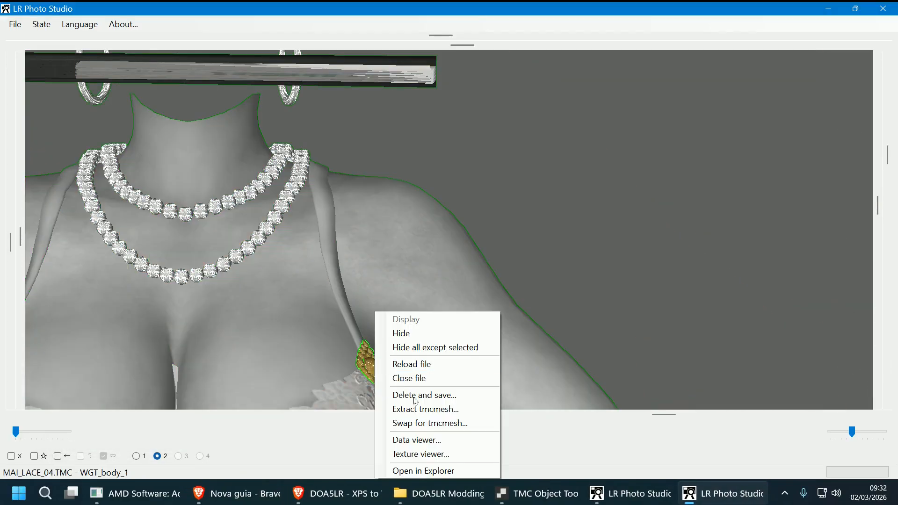
pyautogui.click(426, 453)
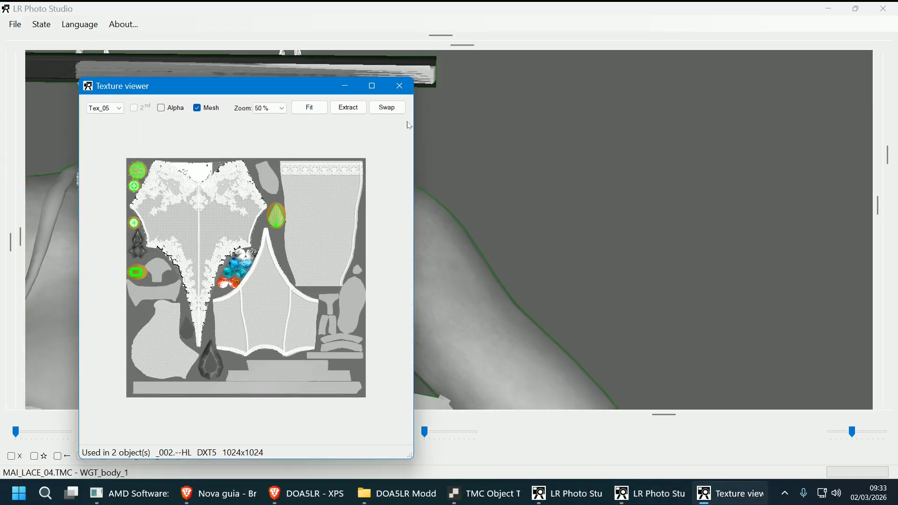
pyautogui.click(408, 89)
# - Switch to TMC Object Tool, review the texture and material rows of WGT_body, and close the tool
pyautogui.hotkey('alt', 'Tab')
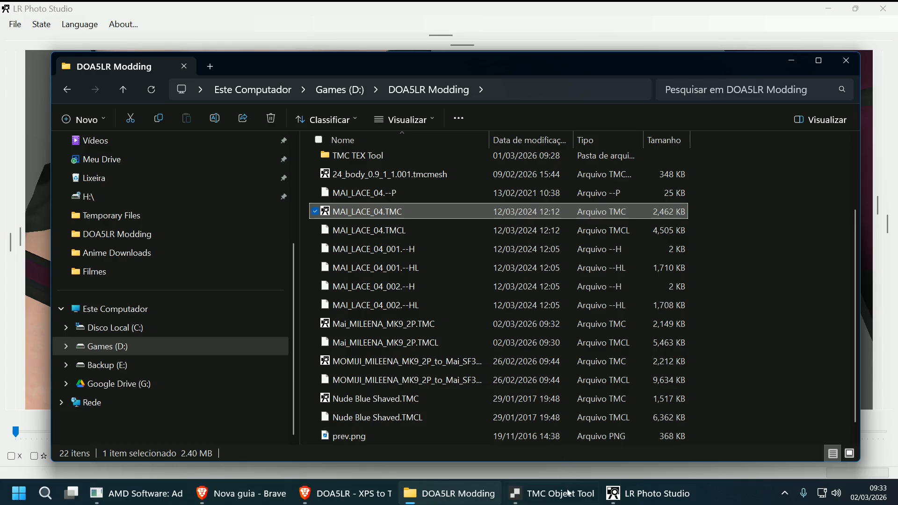
pyautogui.click(551, 494)
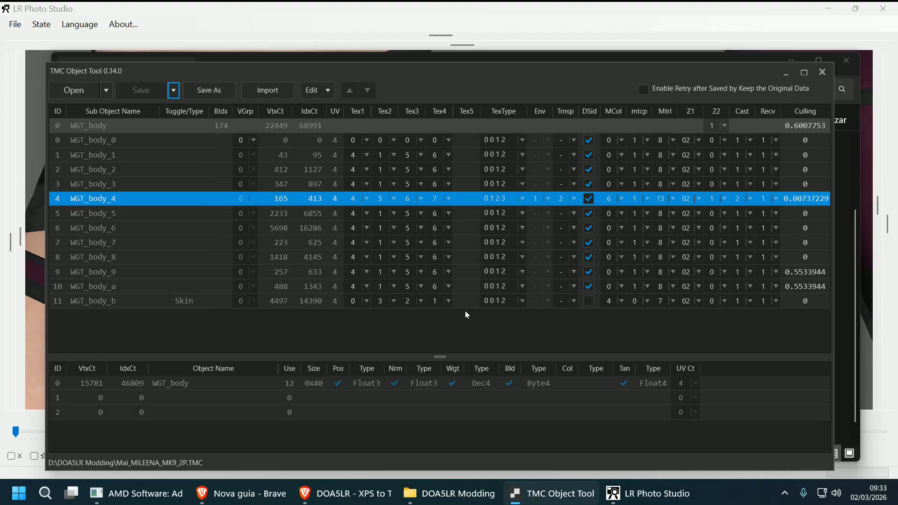
pyautogui.click(160, 229)
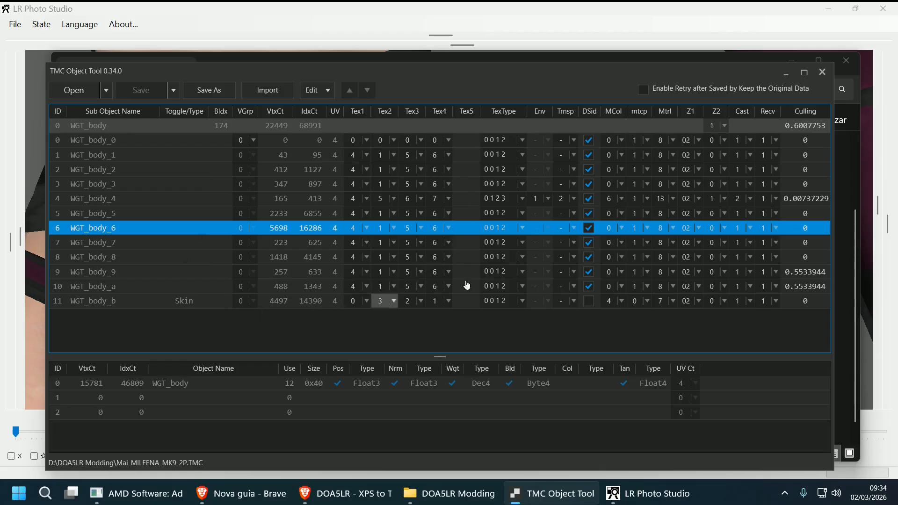
pyautogui.click(823, 72)
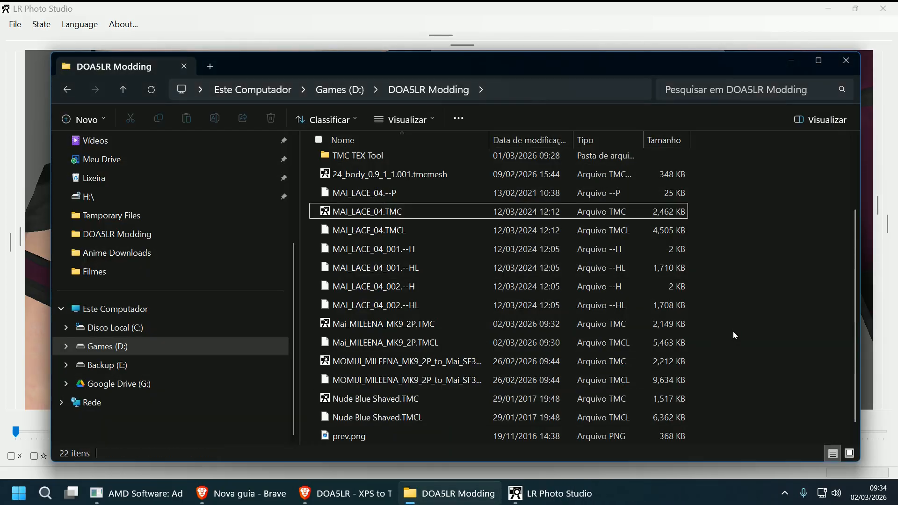
# - Delete all MAI_LACE_04 files and Tex_20.dds from the DOA5LR Modding folder, and close LR Photo Studio
pyautogui.click(410, 307)
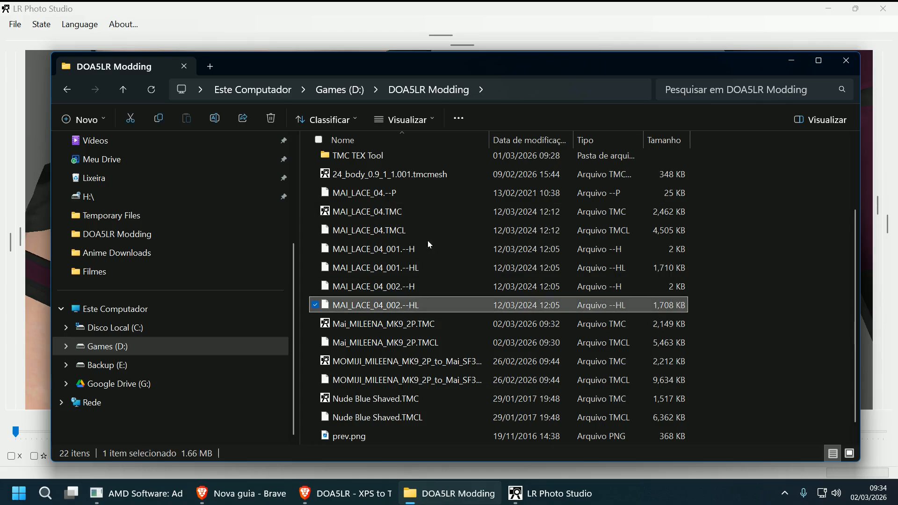
pyautogui.keyDown('shift'); pyautogui.click(422, 192); pyautogui.keyUp('shift')
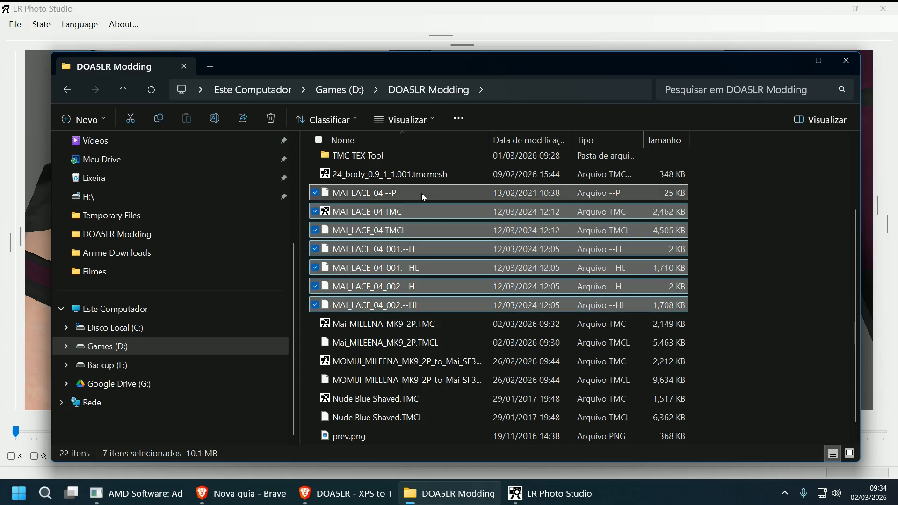
pyautogui.press('Delete')
pyautogui.click(361, 421)
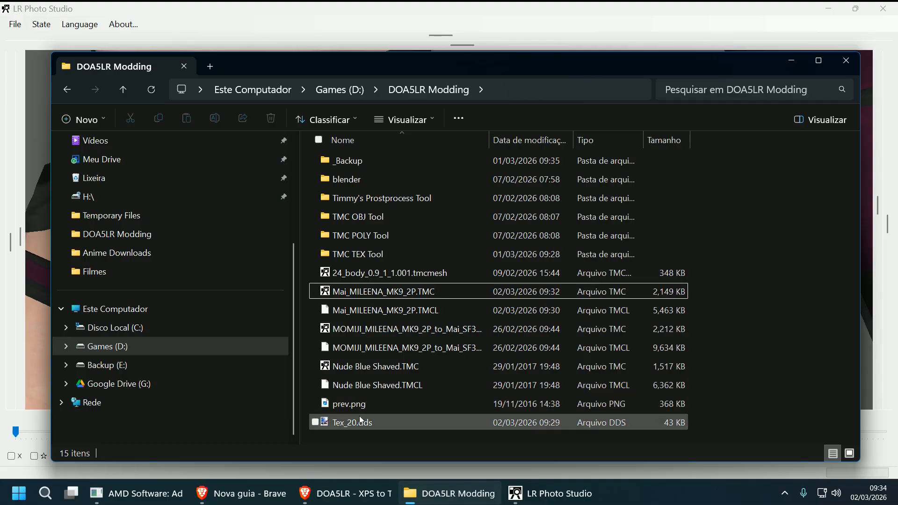
pyautogui.press('Delete')
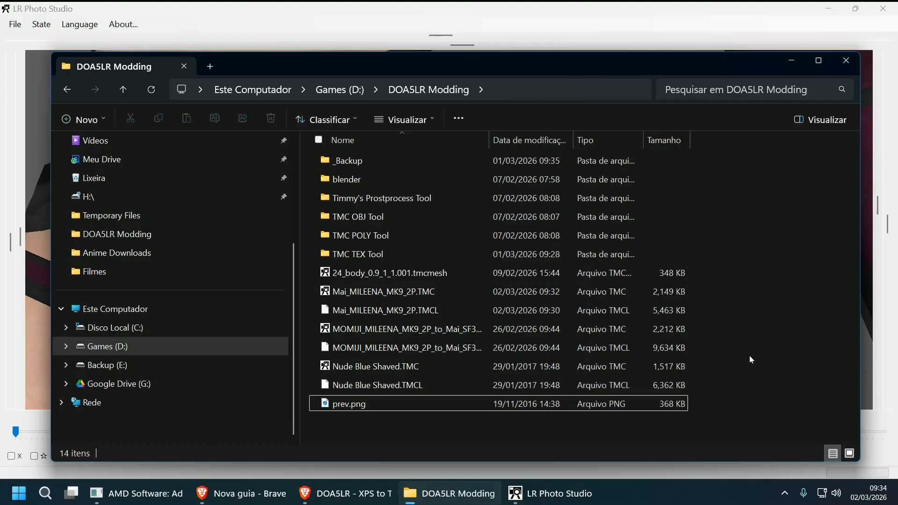
pyautogui.click(881, 12)
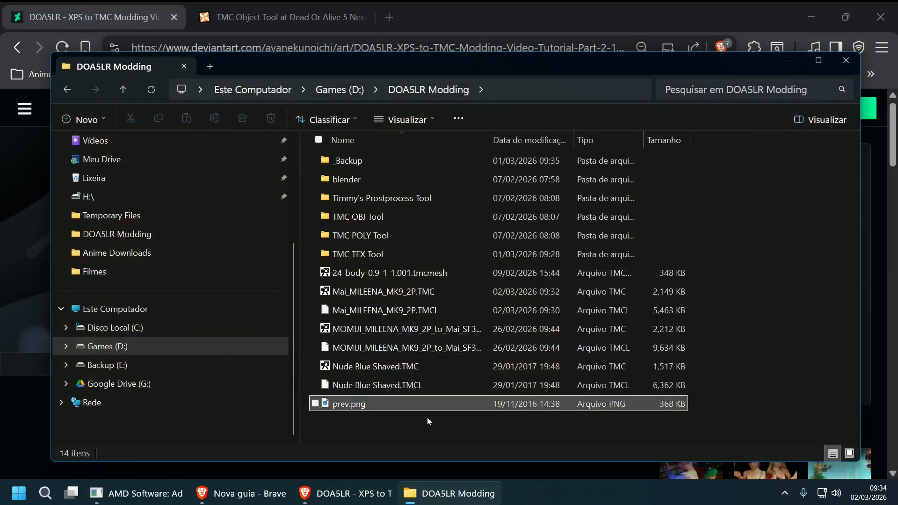
# - Switch to the DeviantArt tutorial page in Brave and highlight "Adjusting her neck vertex" in the topic list
pyautogui.click(335, 497)
pyautogui.scroll(-8, 324, 397)
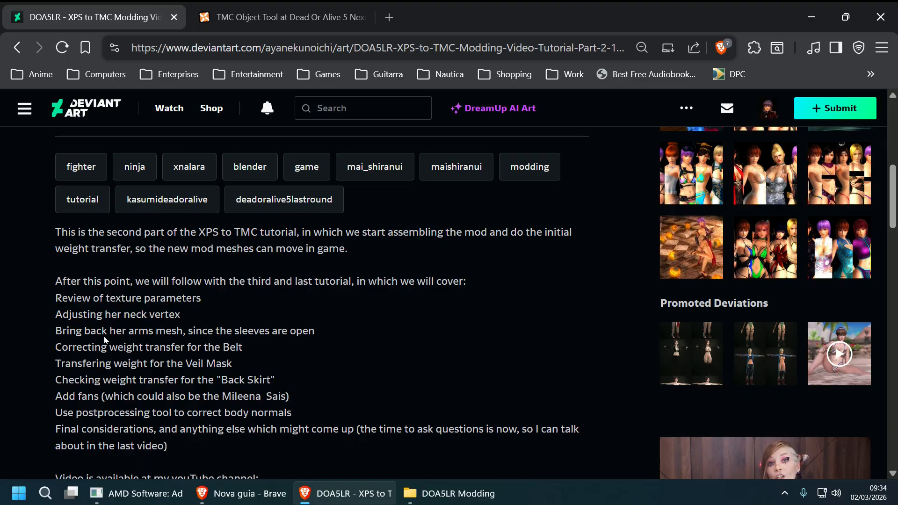
pyautogui.moveTo(44, 310); pyautogui.dragTo(219, 315)
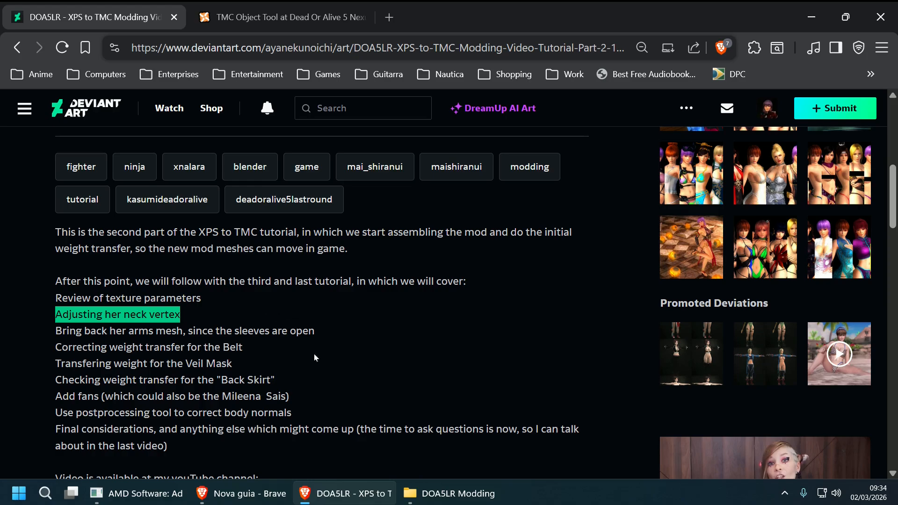
# - Open Mai_MILEENA_MK9_2P.TMC in LR Photo Studio, examine the belt and laced sleeve, and return to the tutorial page
pyautogui.click(449, 493)
pyautogui.click(406, 292)
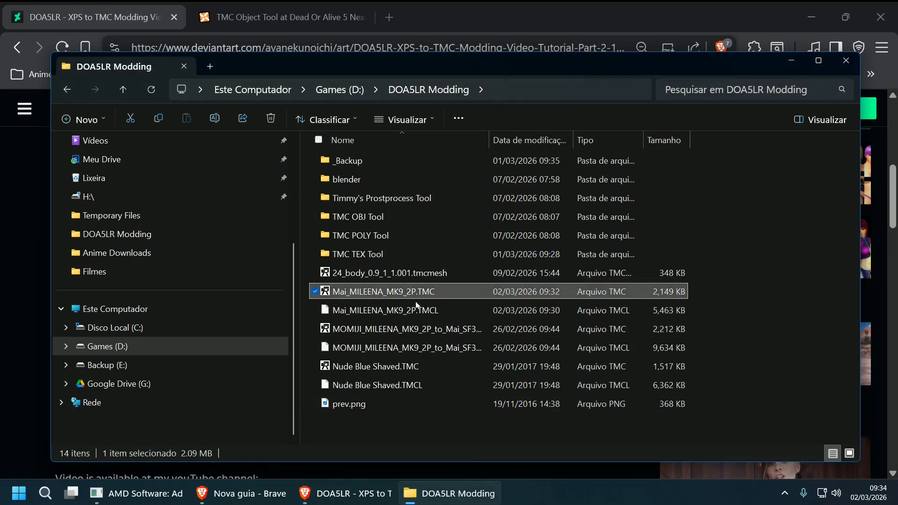
pyautogui.press('Return')
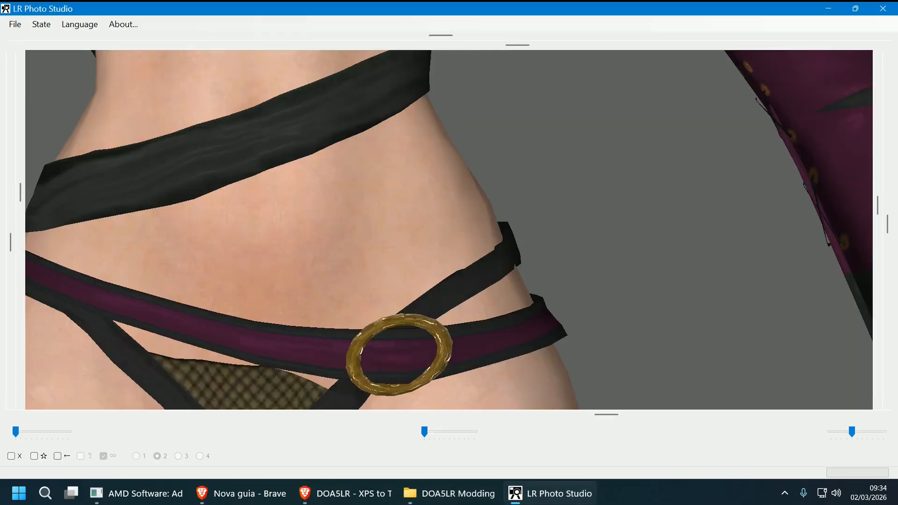
pyautogui.moveTo(472, 360); pyautogui.dragTo(544, 324)
pyautogui.moveTo(668, 318); pyautogui.dragTo(627, 330)
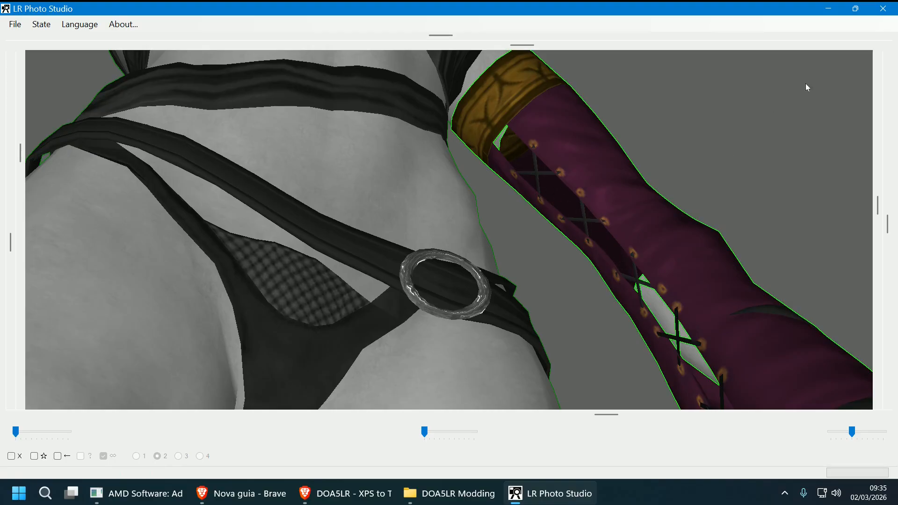
pyautogui.click(882, 10)
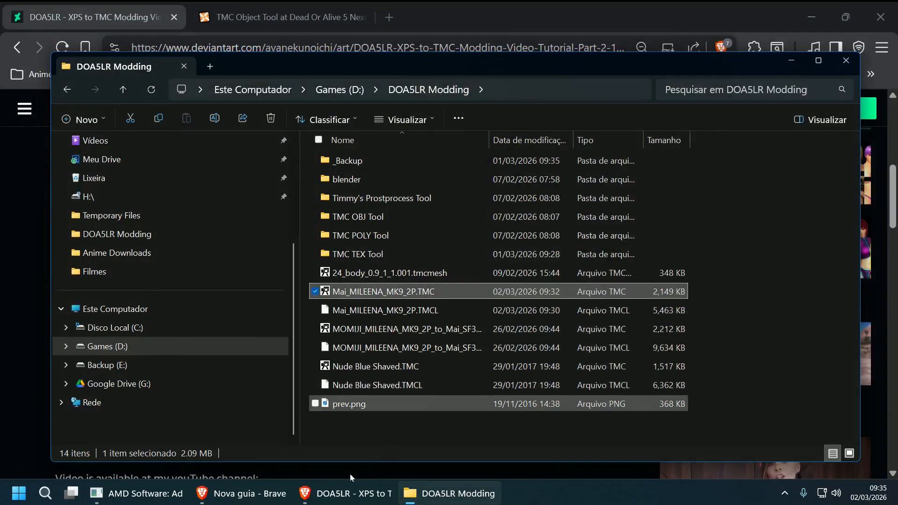
pyautogui.click(333, 495)
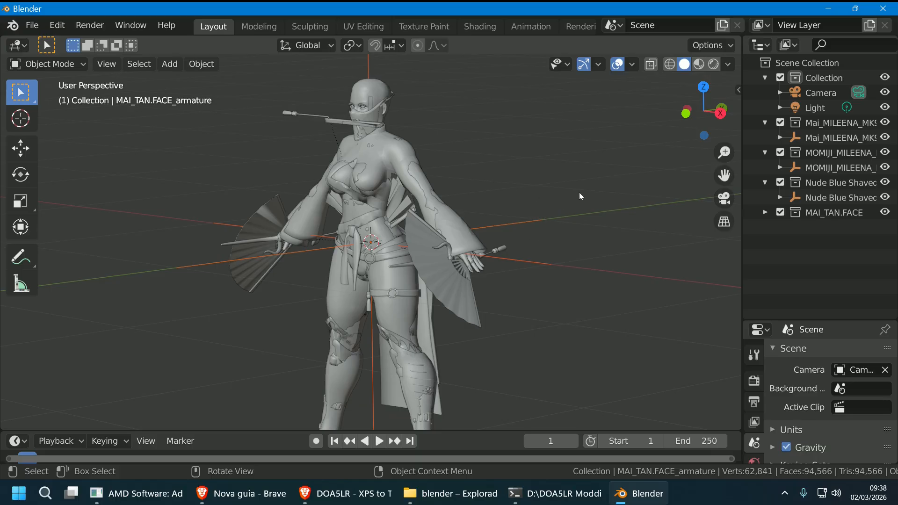
# - In Blender, hide the Nude Blue Shaved and MOMIJI_MILEENA_MK9_2P collections and widen the Outliner to show full names
pyautogui.moveTo(579, 192); pyautogui.dragTo(546, 264, button='middle')
pyautogui.scroll(6, 485, 217)
pyautogui.moveTo(448, 212); pyautogui.dragTo(499, 126, button='middle')
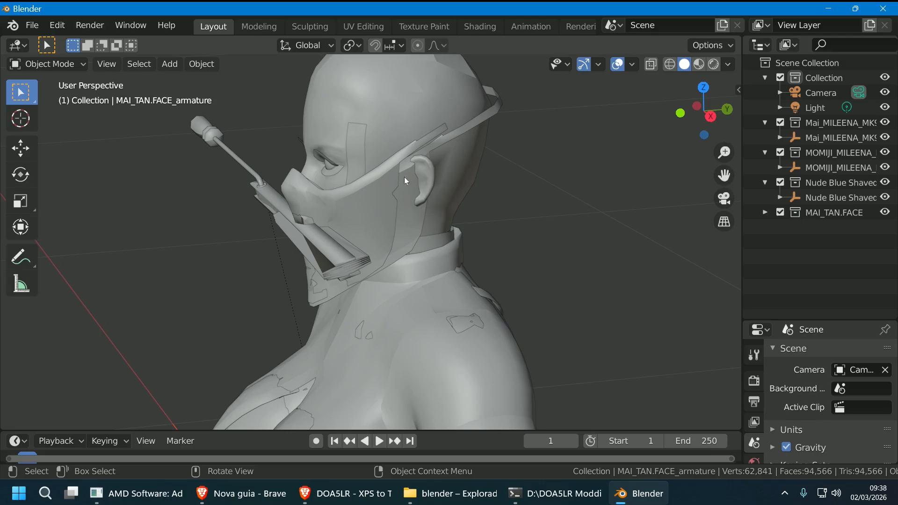
pyautogui.moveTo(548, 204); pyautogui.dragTo(578, 205, button='middle')
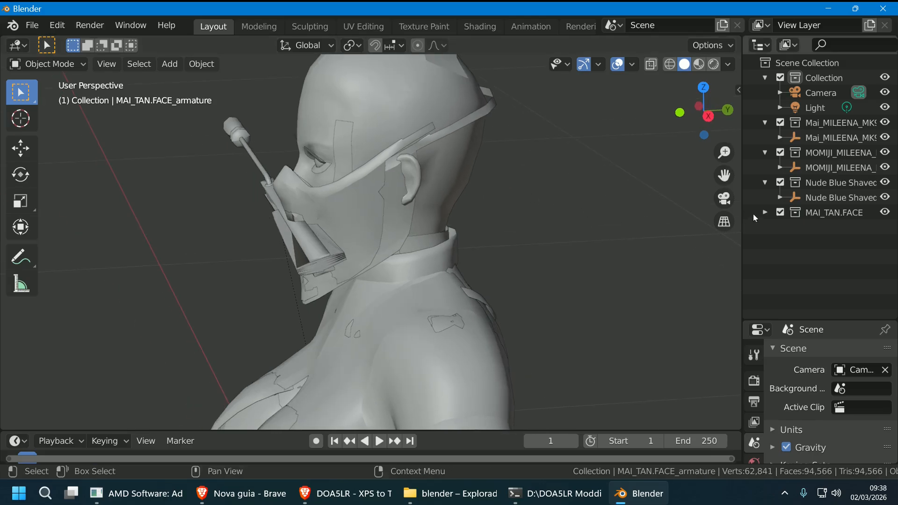
pyautogui.click(884, 182)
pyautogui.moveTo(519, 250); pyautogui.dragTo(531, 227, button='middle')
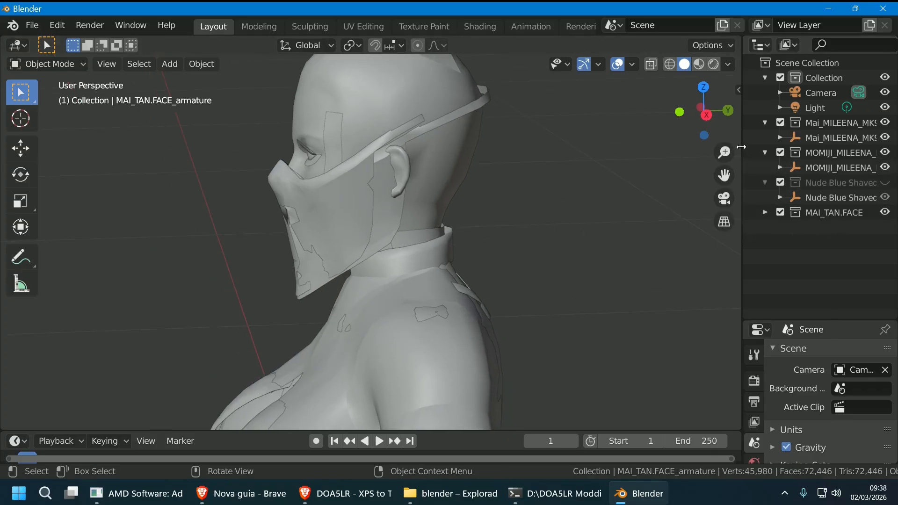
pyautogui.moveTo(743, 159); pyautogui.dragTo(607, 160)
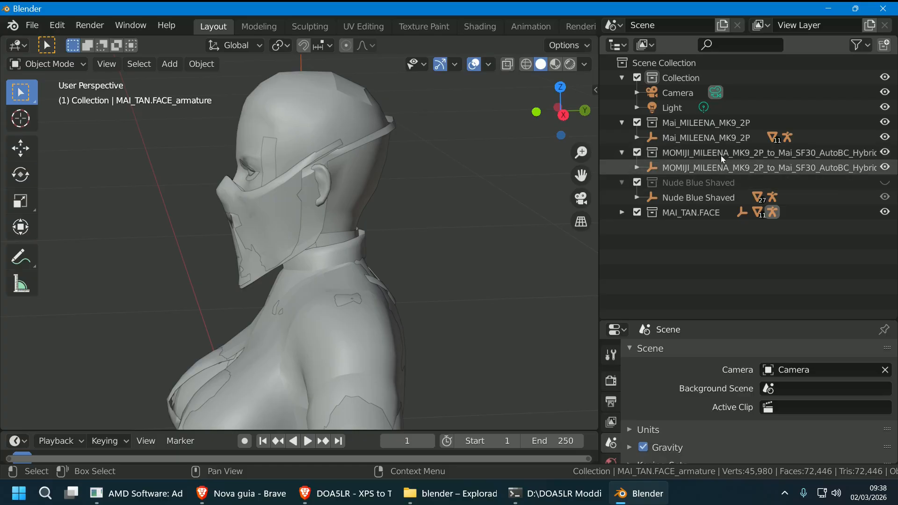
pyautogui.click(885, 152)
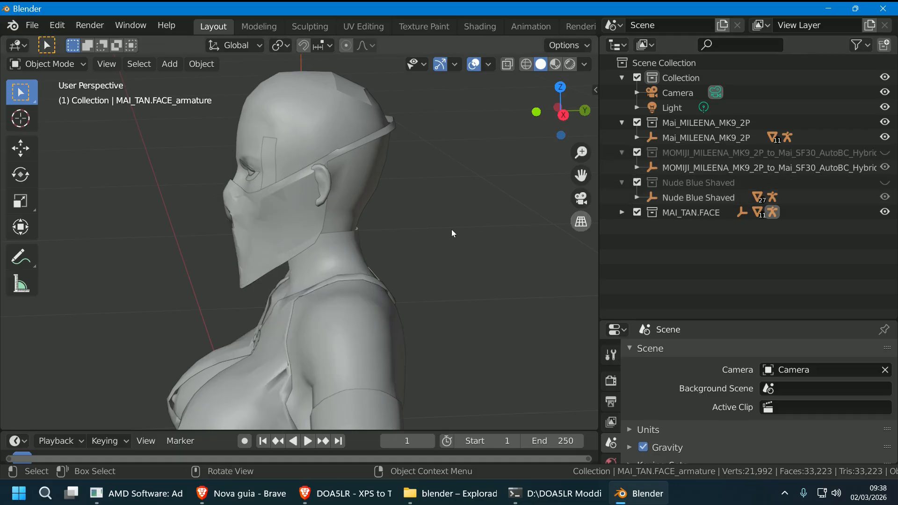
pyautogui.moveTo(450, 229); pyautogui.dragTo(533, 201, button='middle')
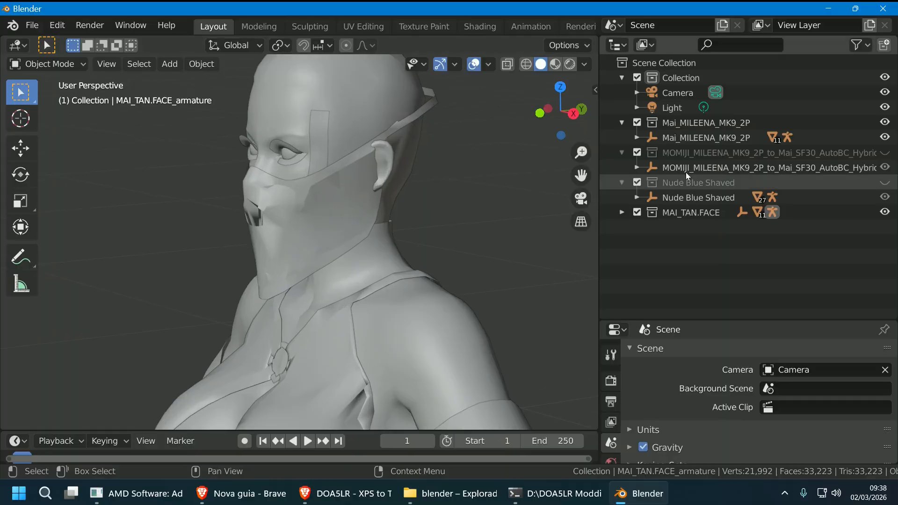
# - Open the veil mask mesh WGT_body_a of Mai_MILEENA_MK9_2P in Edit Mode with all its vertices selected
pyautogui.click(636, 137)
pyautogui.click(348, 201)
pyautogui.moveTo(489, 217); pyautogui.dragTo(447, 216, button='middle')
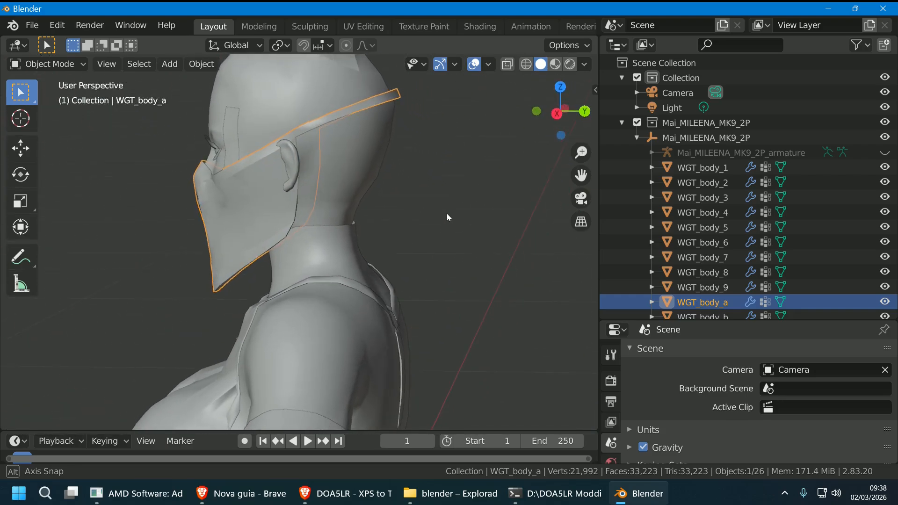
pyautogui.click(781, 302)
pyautogui.moveTo(388, 264); pyautogui.dragTo(460, 216, button='middle')
# - Compare the mask with the MOMIJI_MILEENA_MK9_2P model in right orthographic view by briefly showing that collection
pyautogui.click(585, 111)
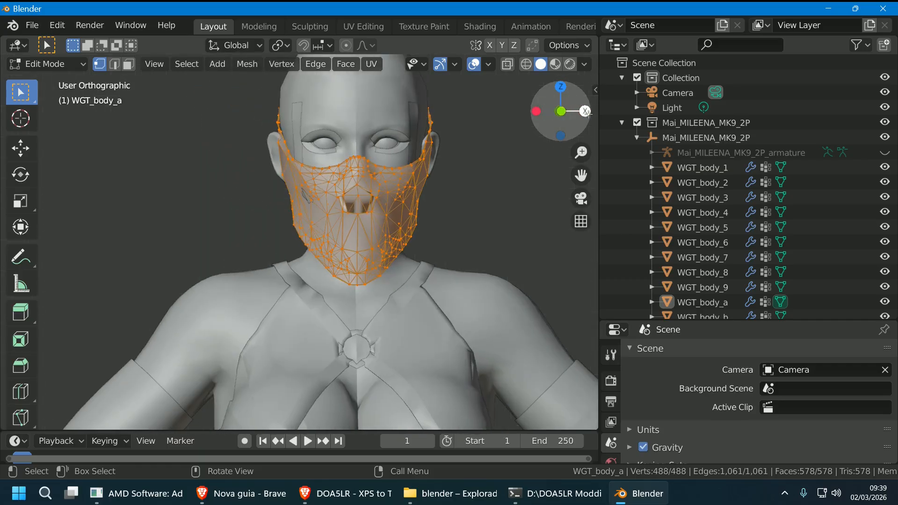
pyautogui.click(584, 112)
pyautogui.scroll(-5, 813, 273)
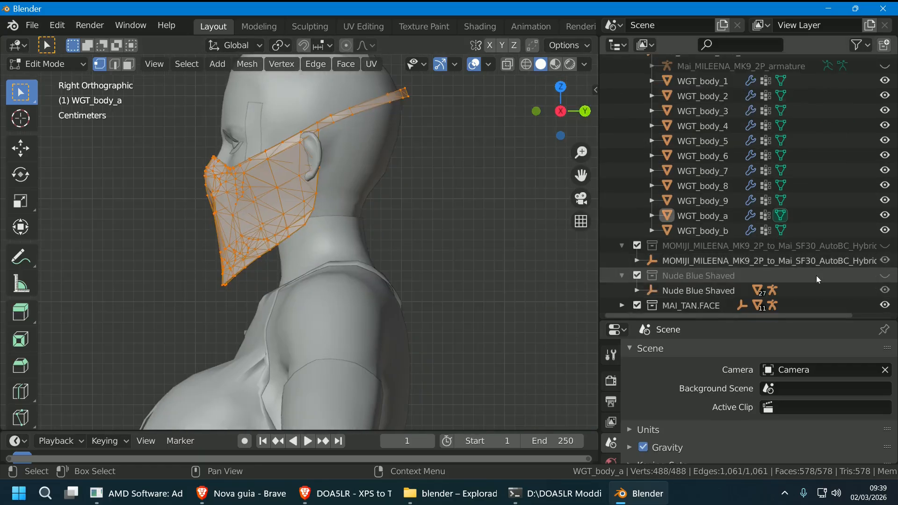
pyautogui.click(883, 246)
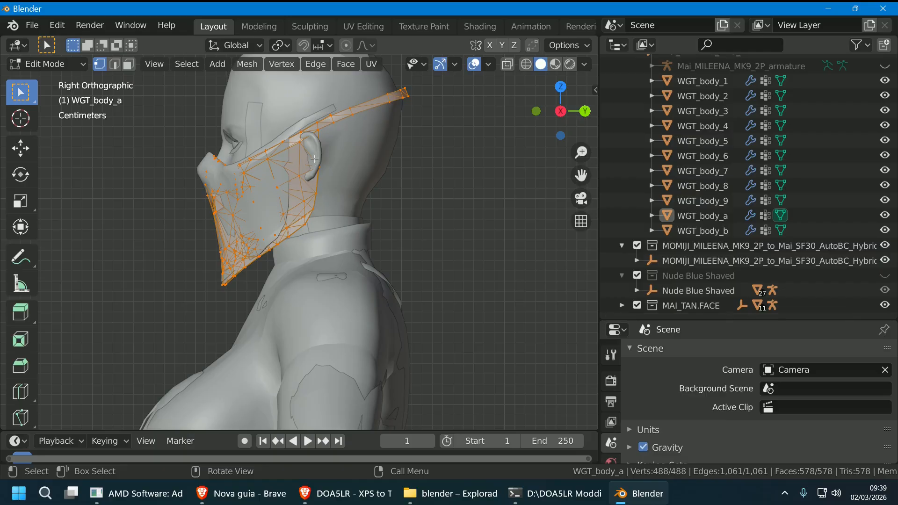
pyautogui.click(884, 245)
# - Move the whole mask mesh slightly forward from the face in right orthographic view
pyautogui.moveTo(444, 234); pyautogui.dragTo(384, 216, button='middle')
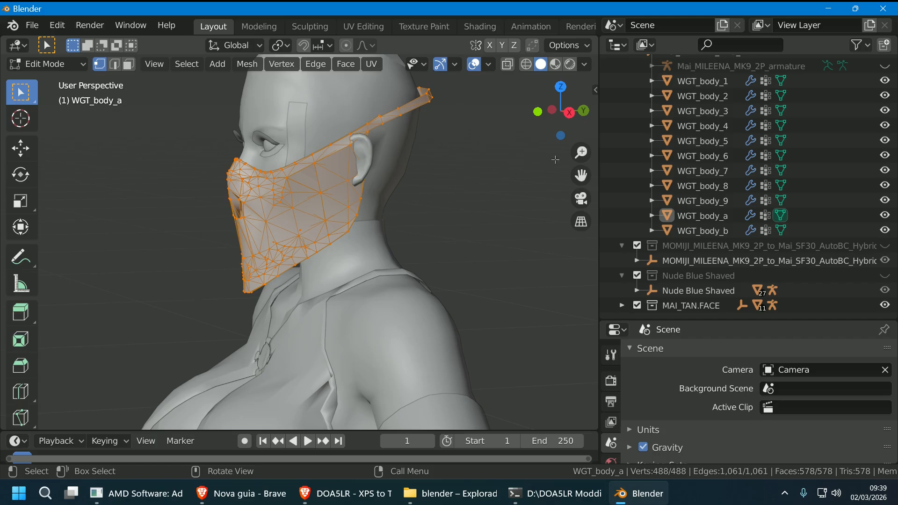
pyautogui.click(584, 111)
pyautogui.click(584, 111)
pyautogui.click(585, 112)
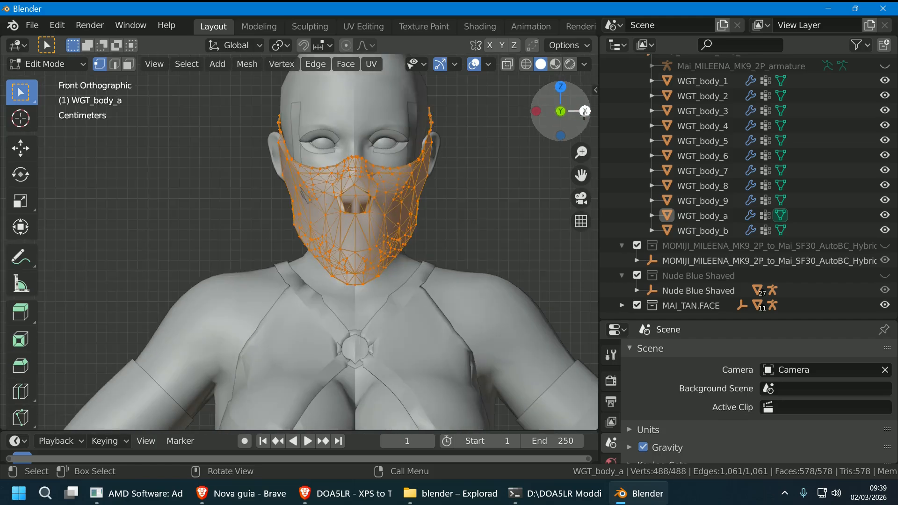
pyautogui.click(584, 111)
pyautogui.scroll(5, 581, 174)
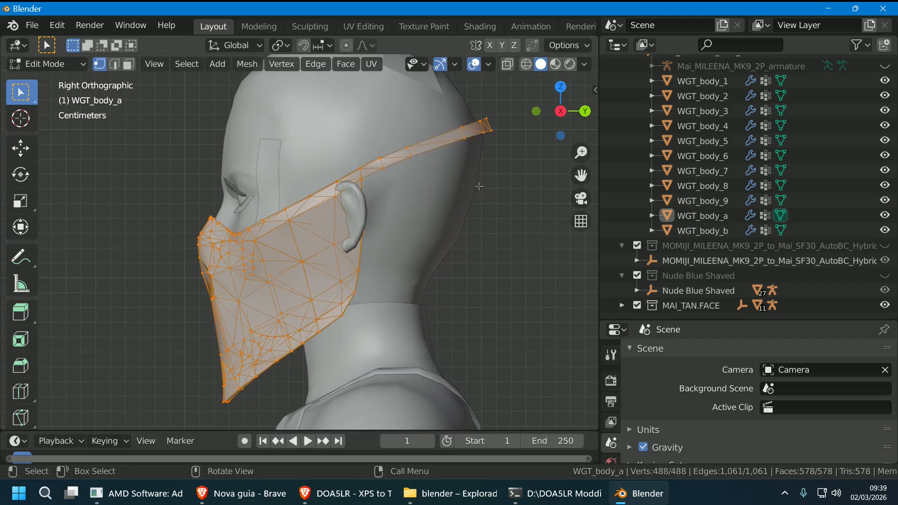
pyautogui.click(31, 150)
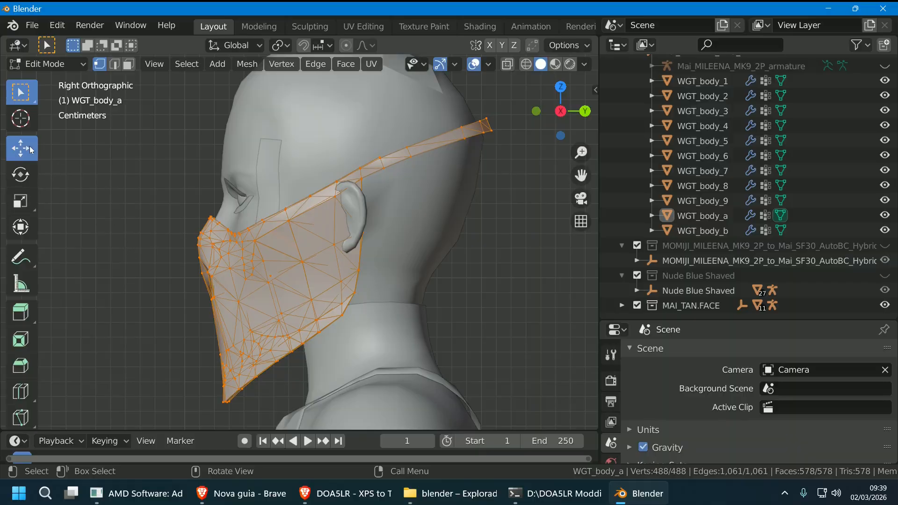
pyautogui.moveTo(267, 286); pyautogui.dragTo(275, 290)
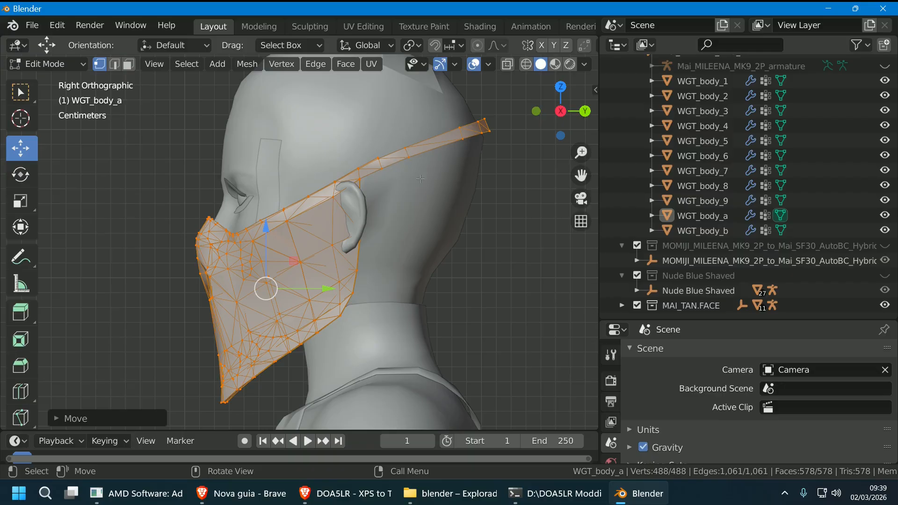
# - Dissolve the eight vertices at the rear ends of the mask's head straps, selecting them with circle select in wireframe view
pyautogui.moveTo(511, 180); pyautogui.dragTo(444, 254, button='middle')
pyautogui.click(443, 255)
pyautogui.click(526, 64)
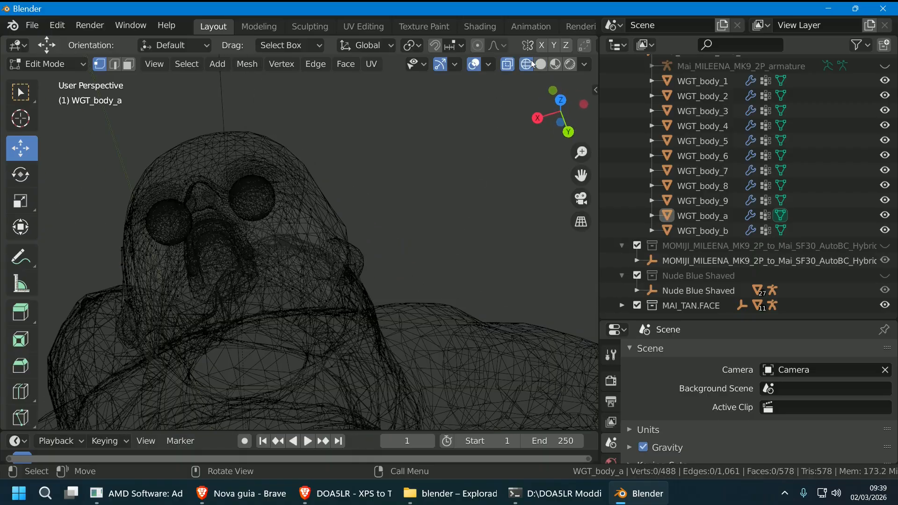
pyautogui.press('c')
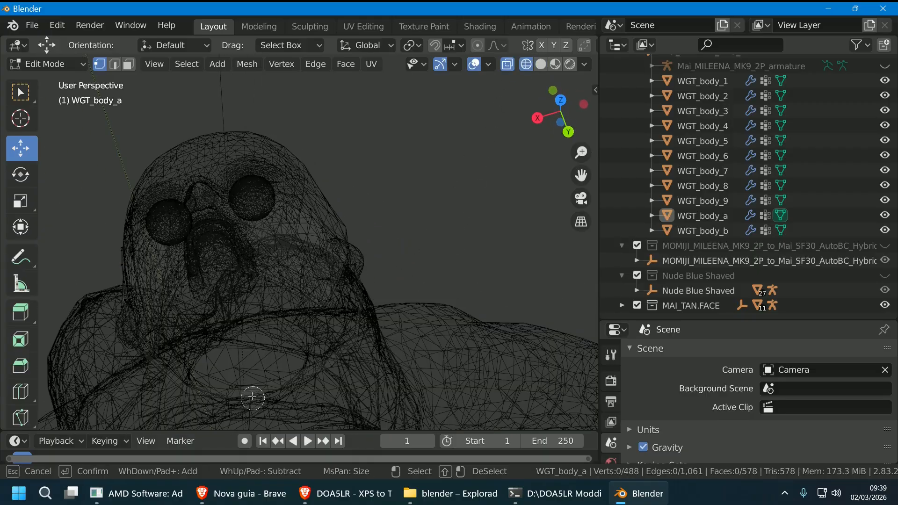
pyautogui.moveTo(224, 397)
pyautogui.mouseDown()
pyautogui.moveTo(289, 378)
pyautogui.moveTo(281, 377)
pyautogui.mouseUp()
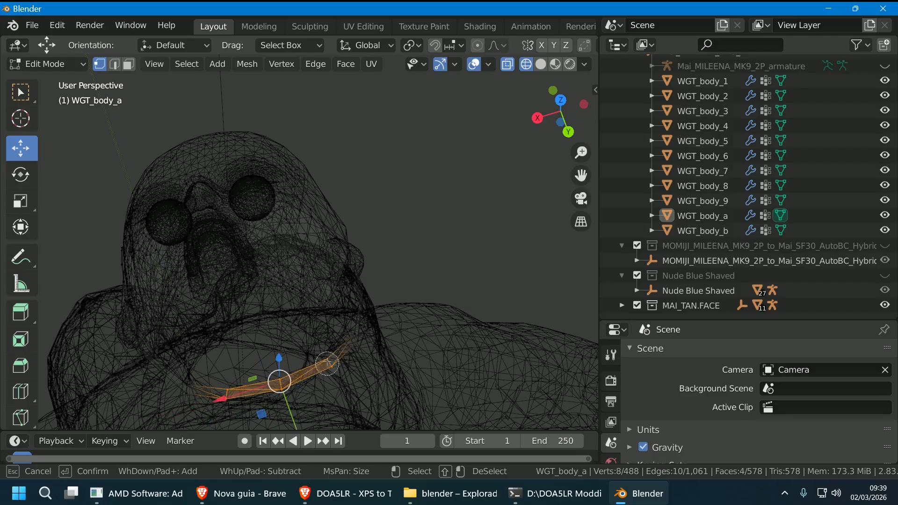
pyautogui.rightClick(281, 377)
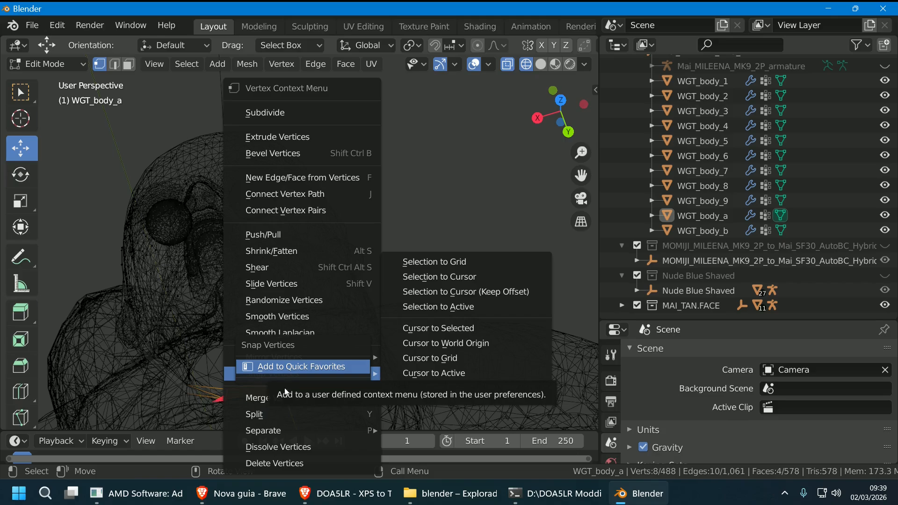
pyautogui.click(280, 447)
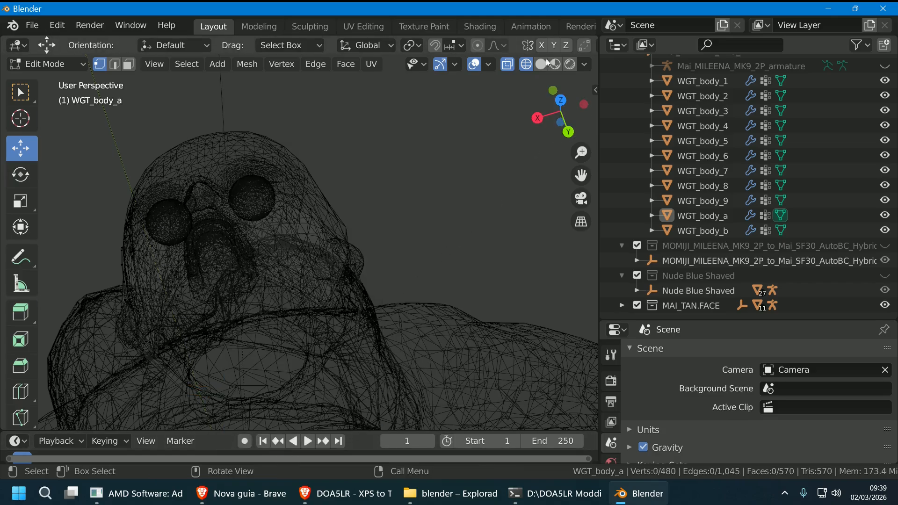
pyautogui.hotkey('shift', 'z')
pyautogui.moveTo(485, 215)
pyautogui.mouseDown(button='middle')
pyautogui.moveTo(508, 172)
pyautogui.moveTo(411, 227)
pyautogui.moveTo(420, 281)
pyautogui.moveTo(429, 227)
pyautogui.moveTo(415, 229)
pyautogui.mouseUp(button='middle')
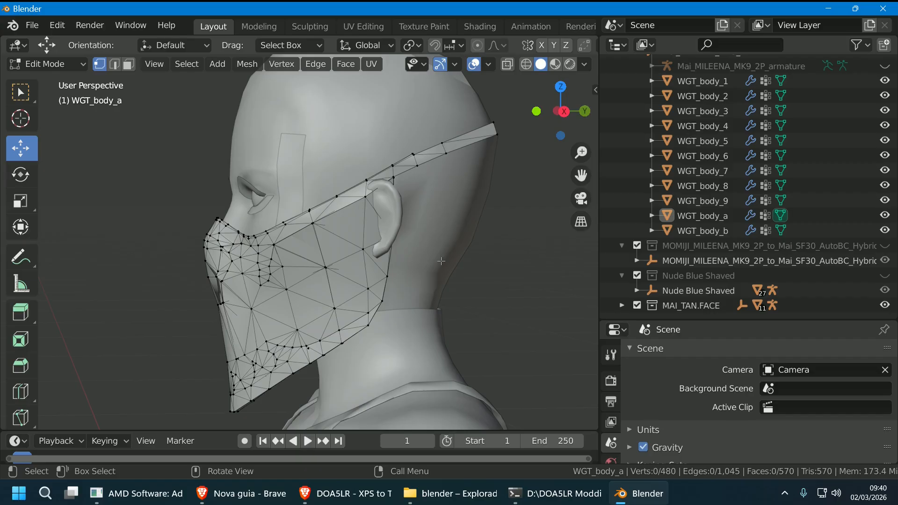
# - Try to shrink the whole mask mesh along the Y axis in right orthographic view, and undo the resize
pyautogui.press('a')
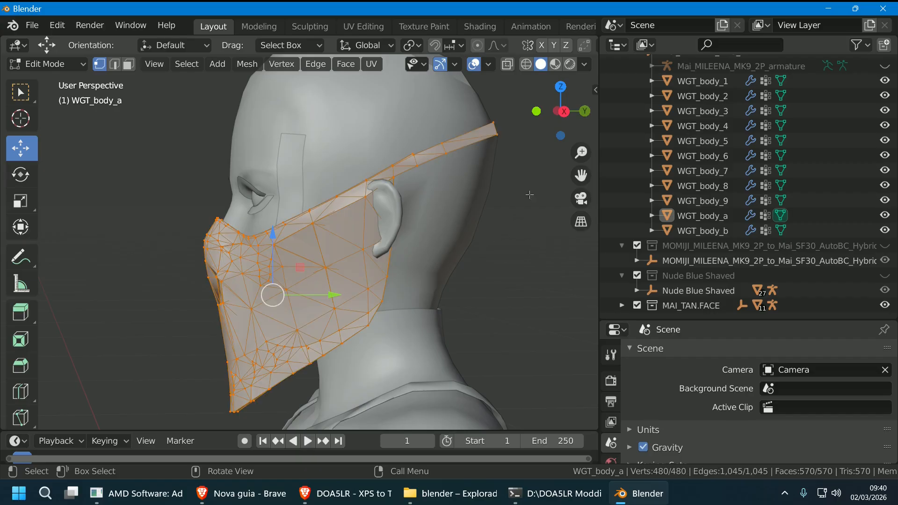
pyautogui.click(584, 111)
pyautogui.click(561, 111)
pyautogui.click(585, 111)
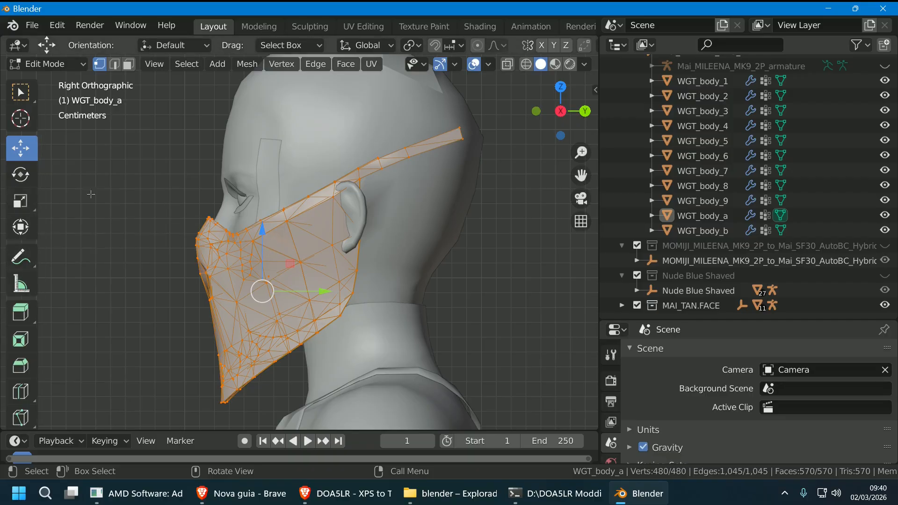
pyautogui.click(21, 203)
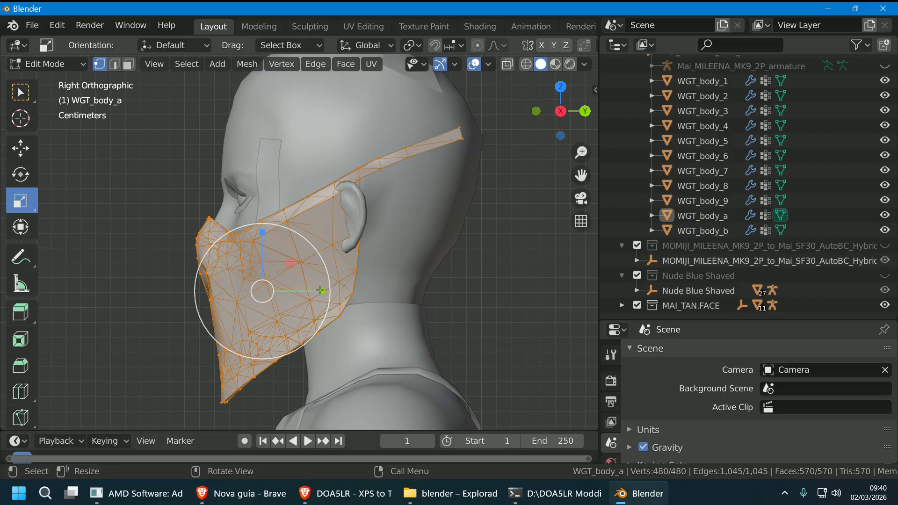
pyautogui.moveTo(321, 291); pyautogui.dragTo(307, 294)
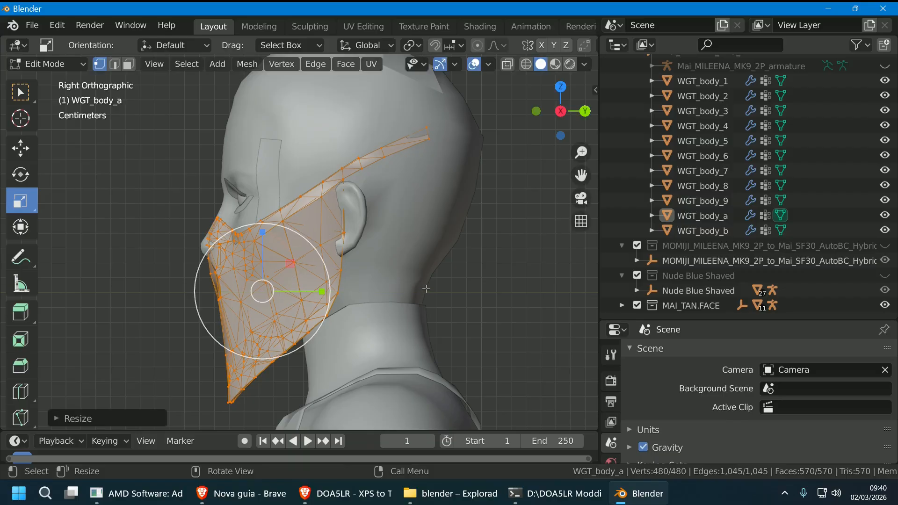
pyautogui.hotkey('ctrl', 'z')
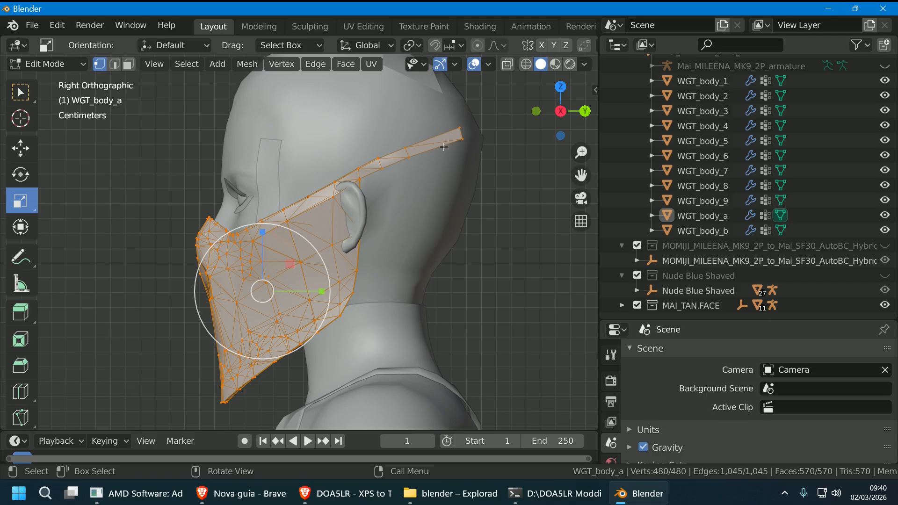
# - In wireframe, move the mask's rear sides and straps slightly forward and down, and shift the entire mask slightly forward
pyautogui.click(528, 65)
pyautogui.click(482, 237)
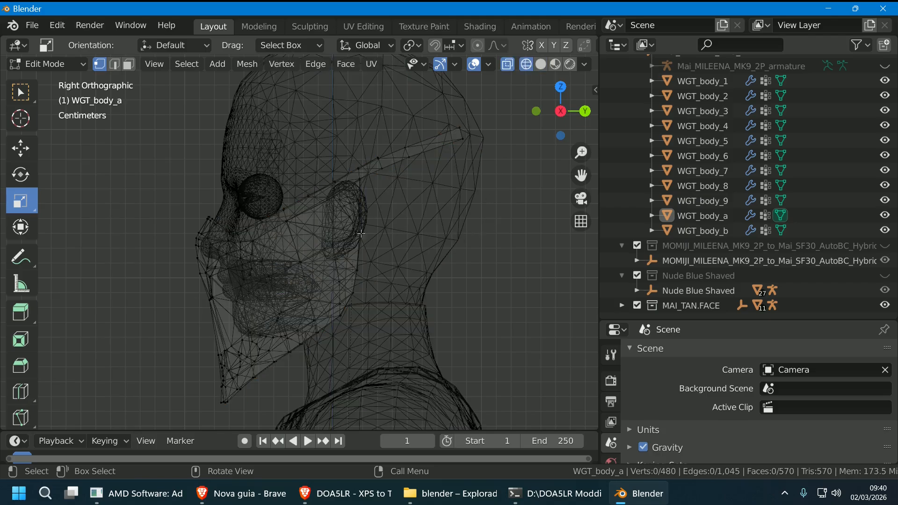
pyautogui.press('c')
pyautogui.moveTo(361, 233)
pyautogui.mouseDown()
pyautogui.moveTo(318, 215)
pyautogui.moveTo(351, 305)
pyautogui.mouseUp()
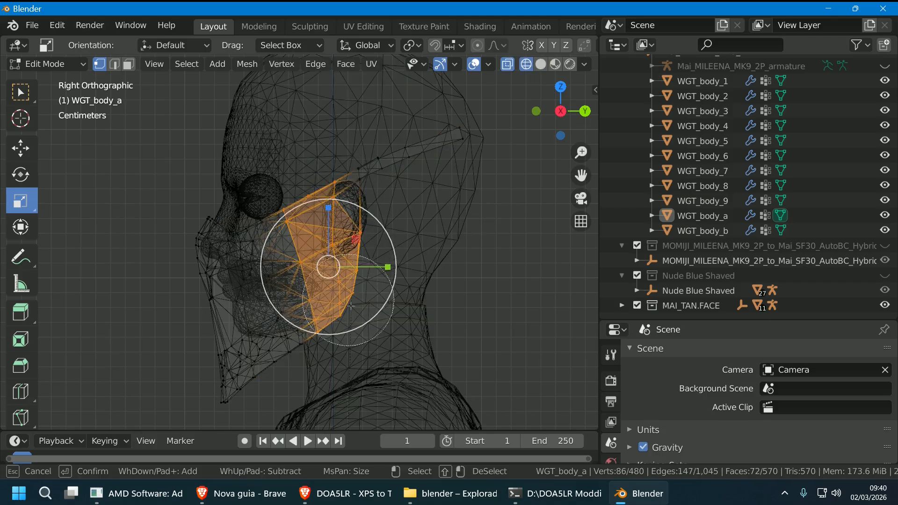
pyautogui.moveTo(370, 187); pyautogui.dragTo(421, 154)
pyautogui.rightClick(86, 207)
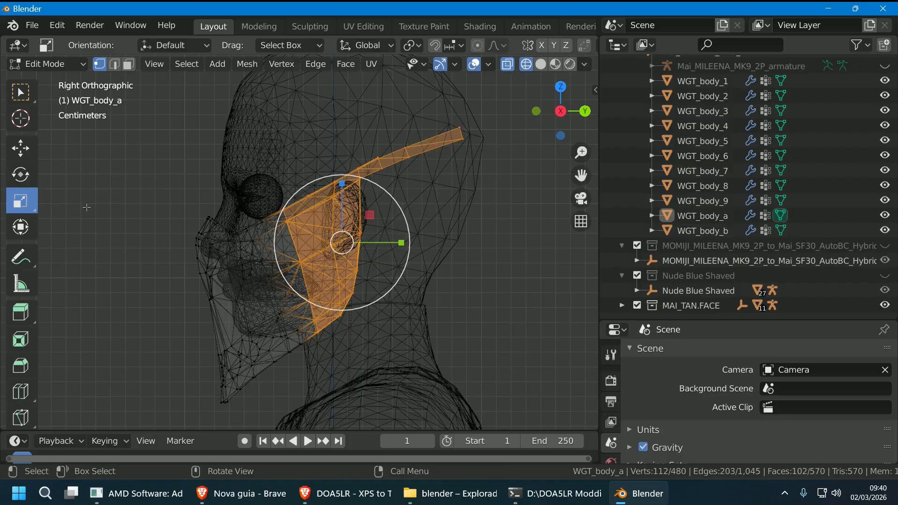
pyautogui.click(21, 148)
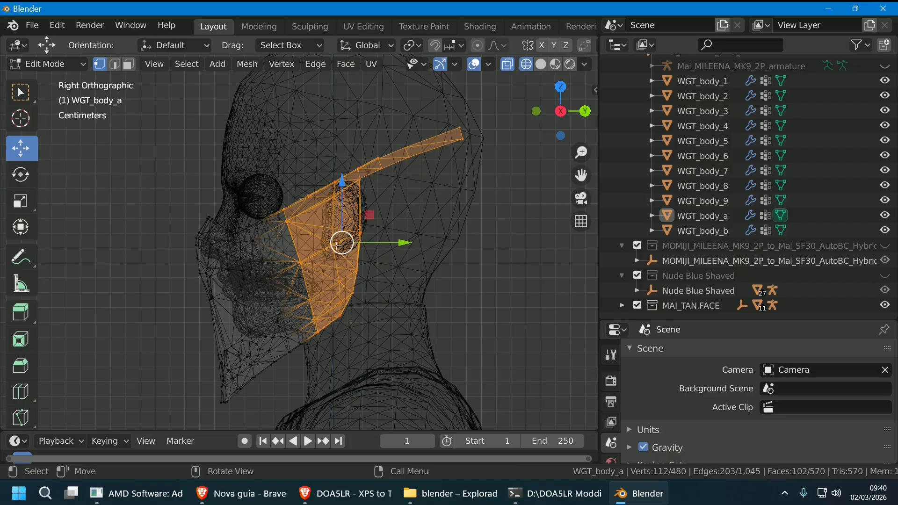
pyautogui.moveTo(337, 243); pyautogui.dragTo(326, 250)
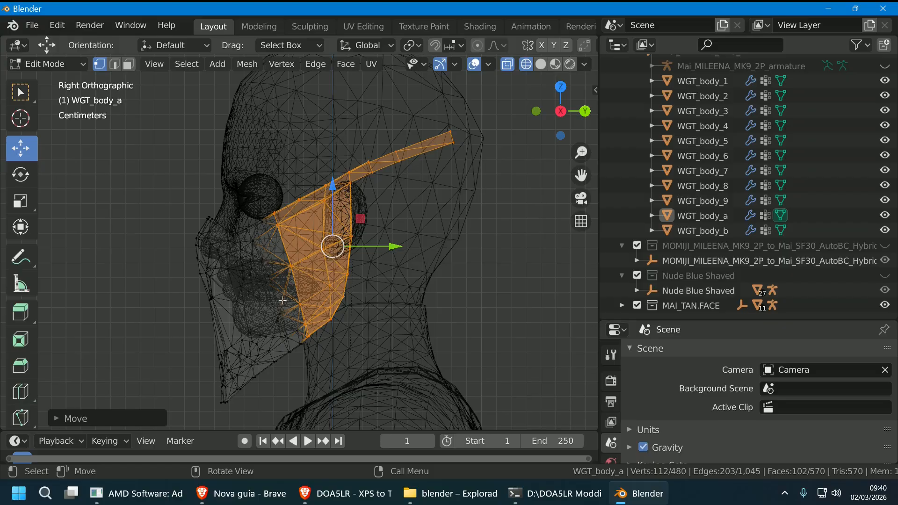
pyautogui.press('a')
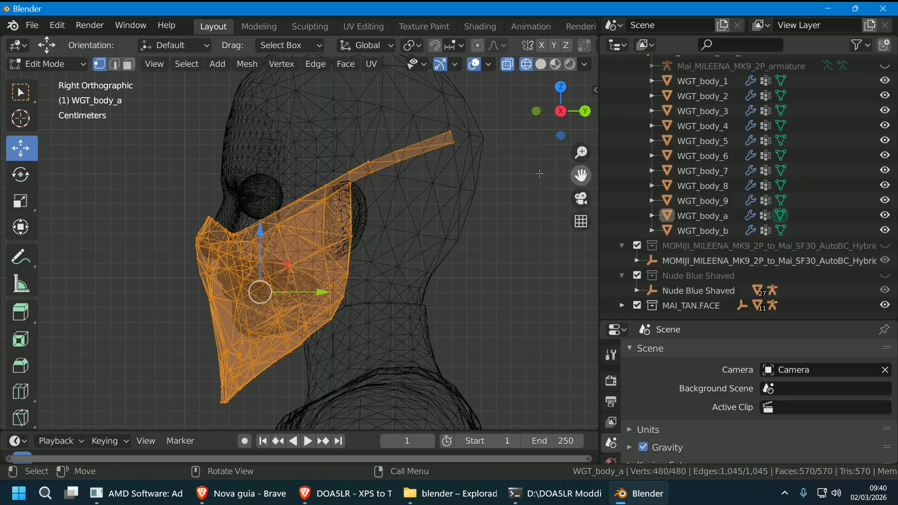
pyautogui.moveTo(258, 283); pyautogui.dragTo(254, 287)
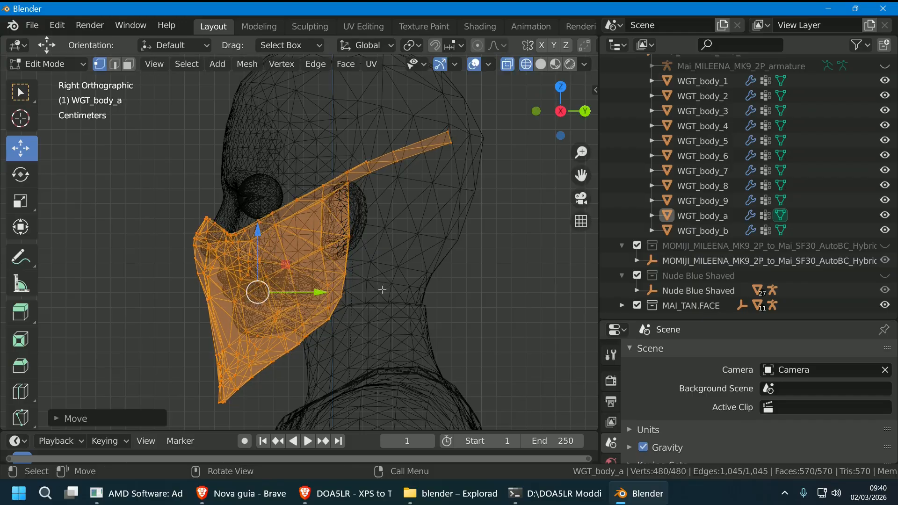
# - Inspect the mask's fit on the head in left, front and right orthographic wireframe views
pyautogui.click(584, 111)
pyautogui.click(585, 111)
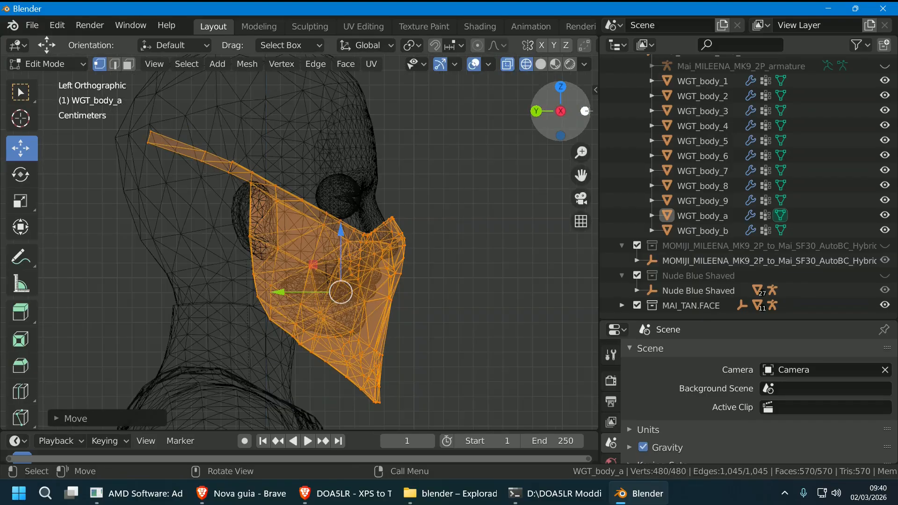
pyautogui.click(584, 111)
pyautogui.click(585, 111)
pyautogui.click(584, 110)
pyautogui.click(584, 111)
pyautogui.click(584, 110)
pyautogui.click(585, 111)
pyautogui.click(585, 111)
pyautogui.click(585, 111)
pyautogui.click(584, 110)
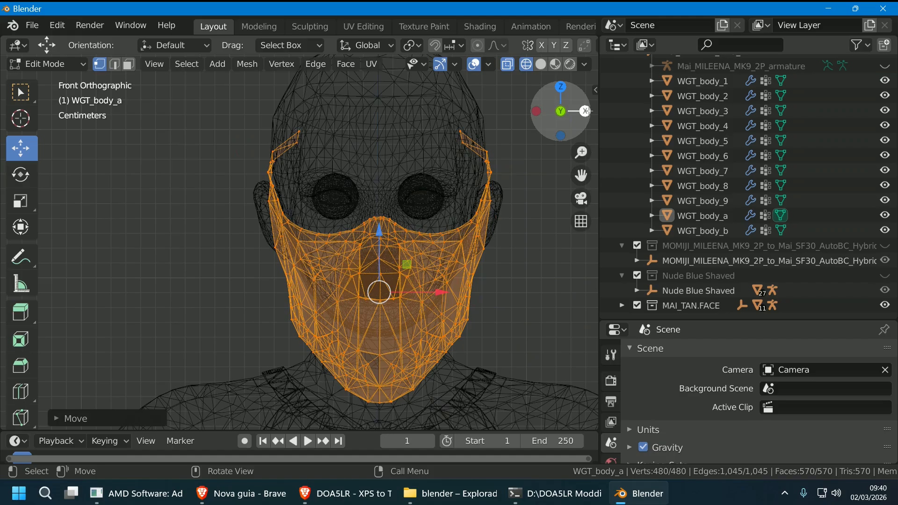
pyautogui.moveTo(581, 176); pyautogui.dragTo(575, 200)
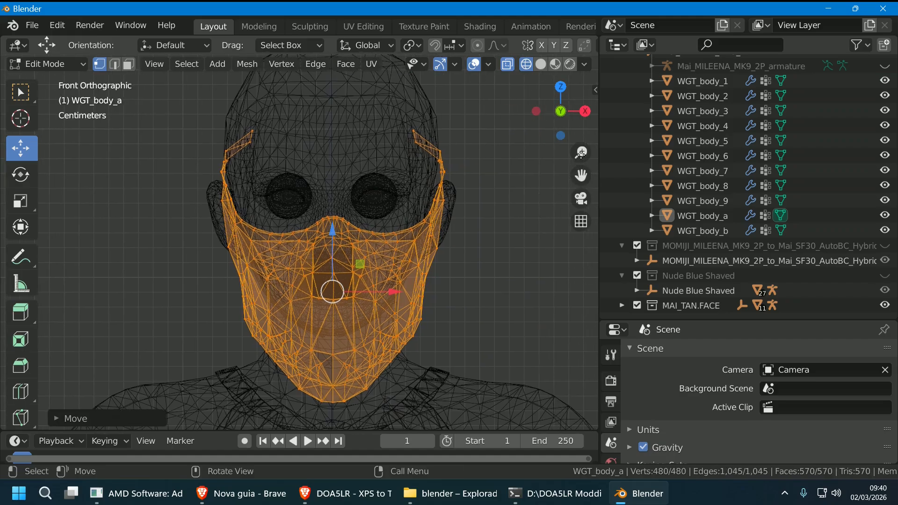
pyautogui.click(584, 112)
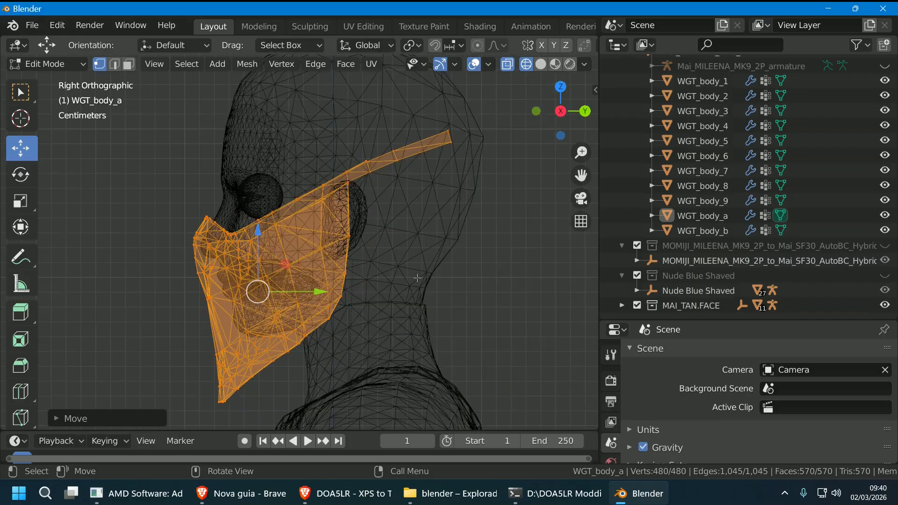
# - Select only the mask's rear side edges, including their lower corners, and the straps, and move them slightly forward and down
pyautogui.hotkey('alt', 'a')
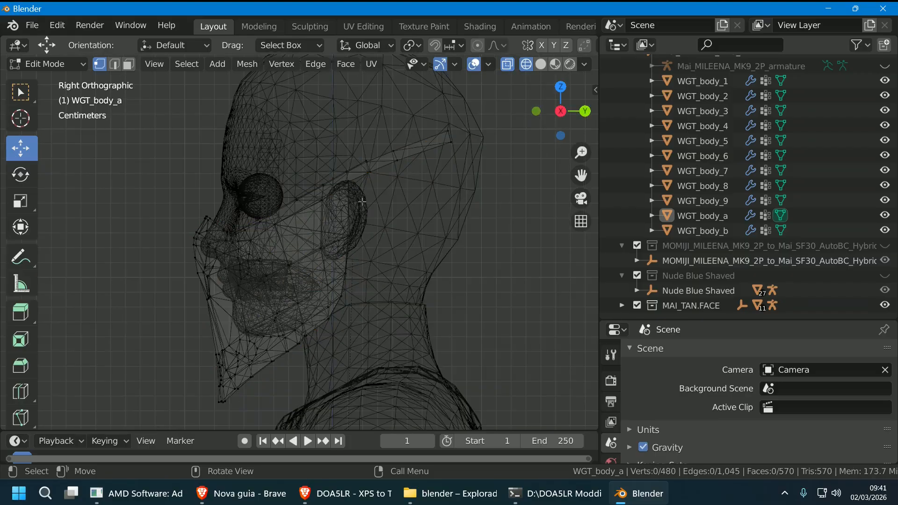
pyautogui.press('c')
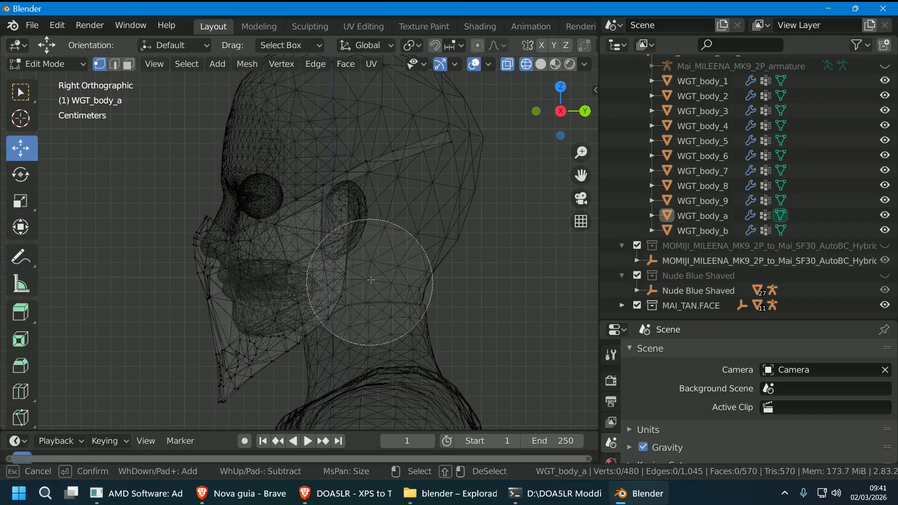
pyautogui.moveTo(412, 224)
pyautogui.mouseDown()
pyautogui.moveTo(346, 228)
pyautogui.moveTo(405, 192)
pyautogui.moveTo(431, 149)
pyautogui.mouseUp()
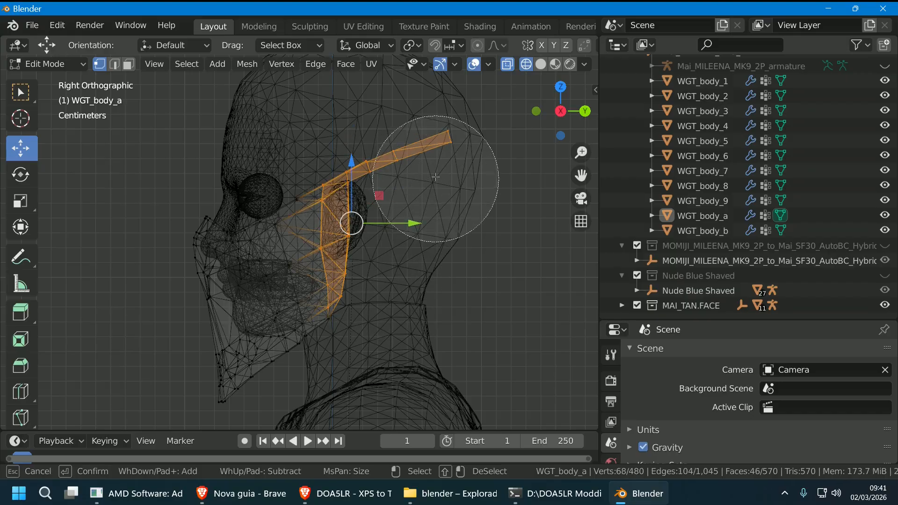
pyautogui.rightClick(400, 239)
pyautogui.press('c')
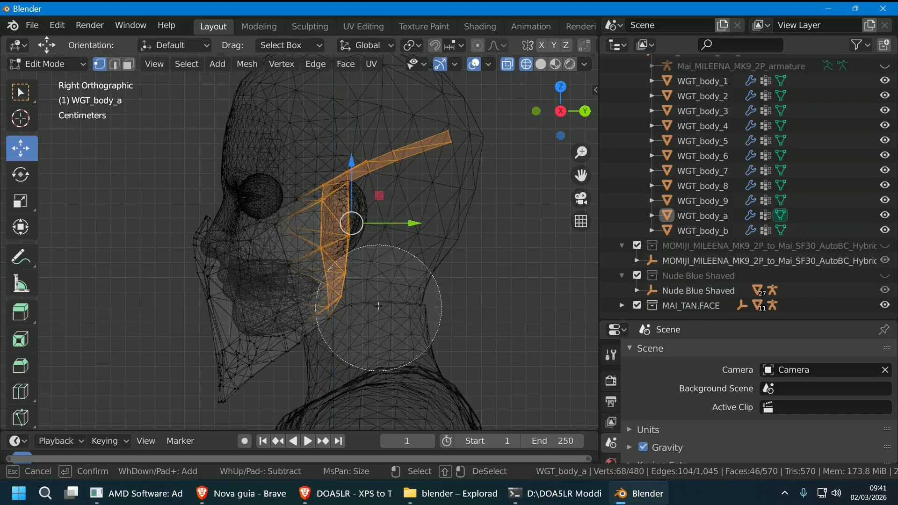
pyautogui.moveTo(380, 321); pyautogui.dragTo(372, 322)
pyautogui.rightClick(350, 238)
pyautogui.moveTo(350, 239); pyautogui.dragTo(344, 241)
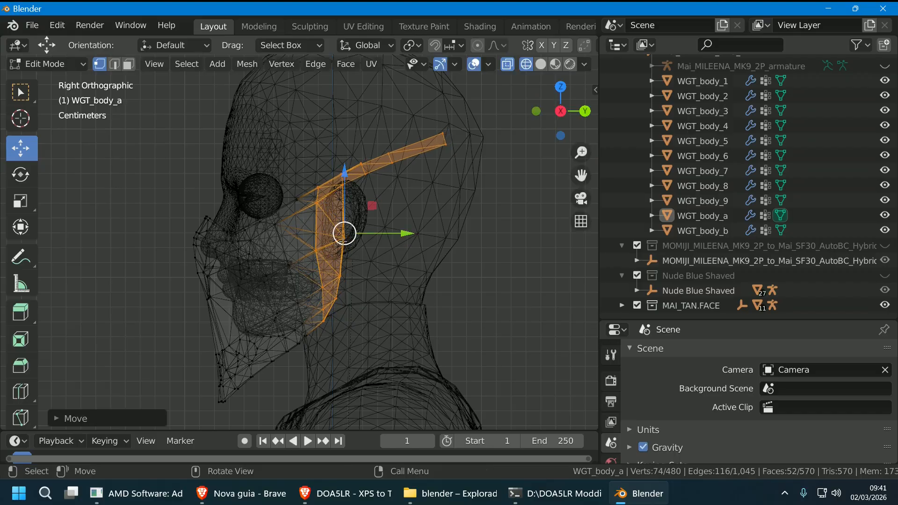
# - Add the mask's upper edge vertices near the ear to the selection and move it about 5 mm forward and 2.5 mm down
pyautogui.press('c')
pyautogui.moveTo(317, 193); pyautogui.dragTo(339, 168)
pyautogui.rightClick(358, 226)
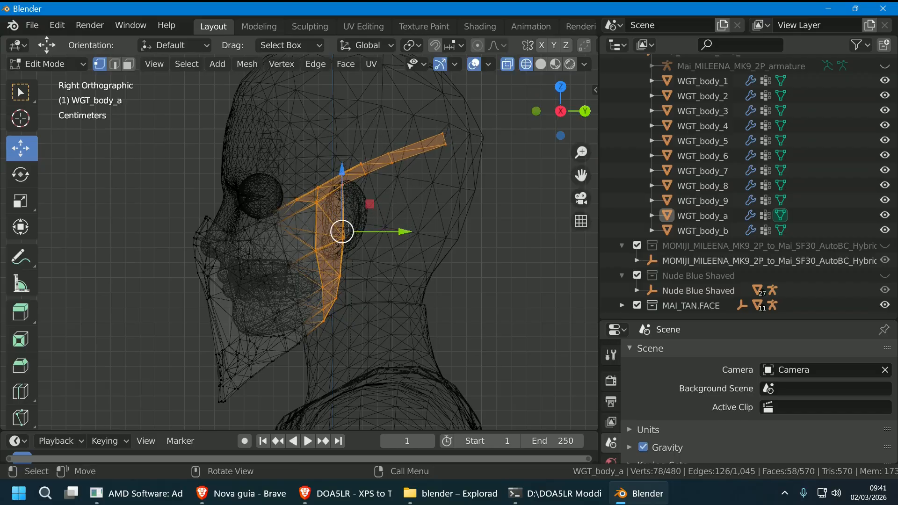
pyautogui.moveTo(347, 229); pyautogui.dragTo(340, 234)
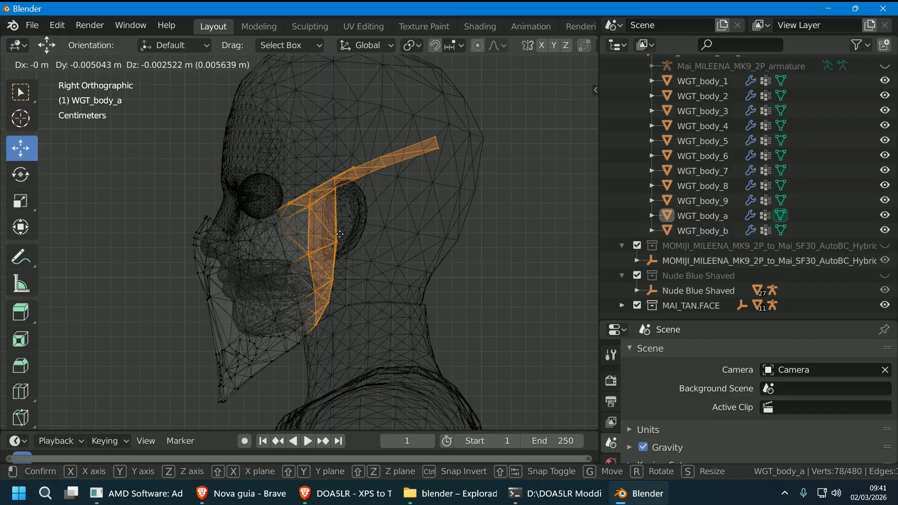
pyautogui.moveTo(340, 234); pyautogui.dragTo(338, 234)
# - Clear the selection and check the mask's fit around the ears in solid shading from perspective, left and right views
pyautogui.press('c')
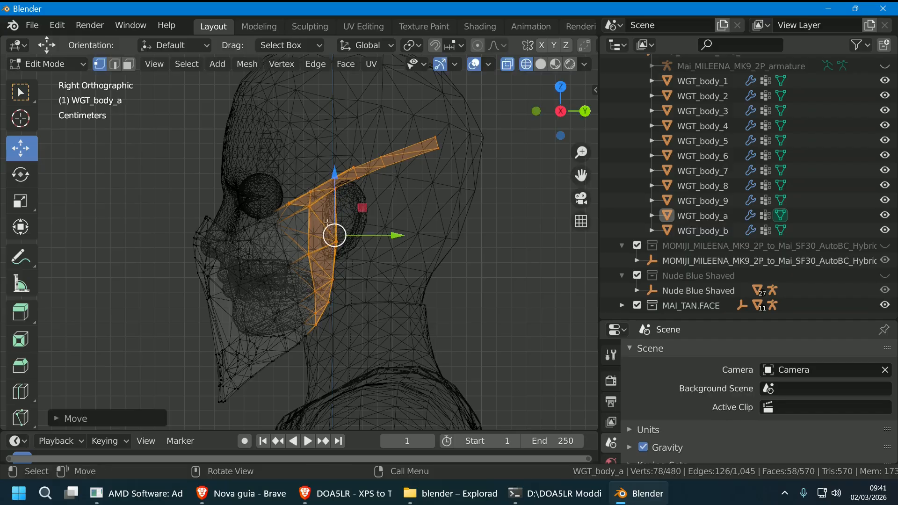
pyautogui.moveTo(316, 198)
pyautogui.mouseDown()
pyautogui.moveTo(347, 311)
pyautogui.moveTo(340, 312)
pyautogui.moveTo(327, 277)
pyautogui.mouseUp()
pyautogui.press('Escape')
pyautogui.hotkey('alt', 'a')
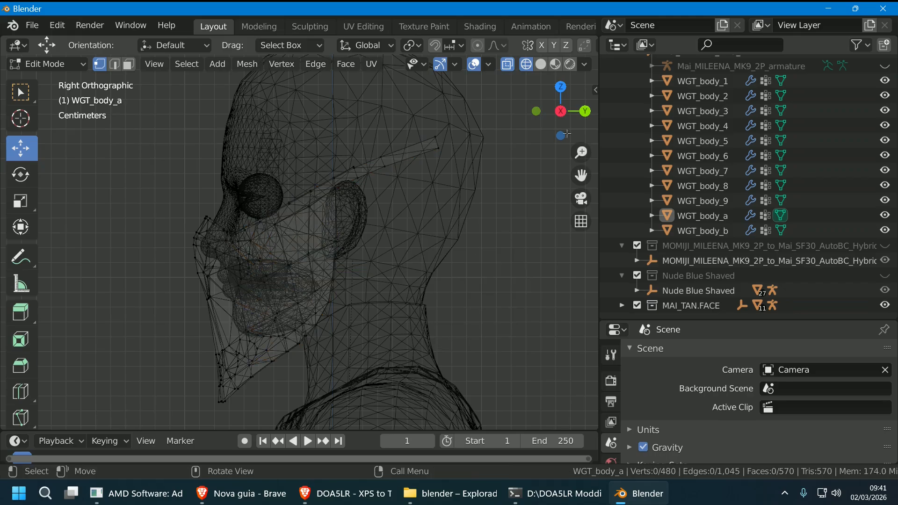
pyautogui.click(541, 64)
pyautogui.moveTo(450, 181)
pyautogui.mouseDown(button='middle')
pyautogui.moveTo(406, 323)
pyautogui.moveTo(410, 355)
pyautogui.moveTo(407, 318)
pyautogui.moveTo(285, 280)
pyautogui.moveTo(323, 277)
pyautogui.moveTo(294, 274)
pyautogui.moveTo(350, 286)
pyautogui.mouseUp(button='middle')
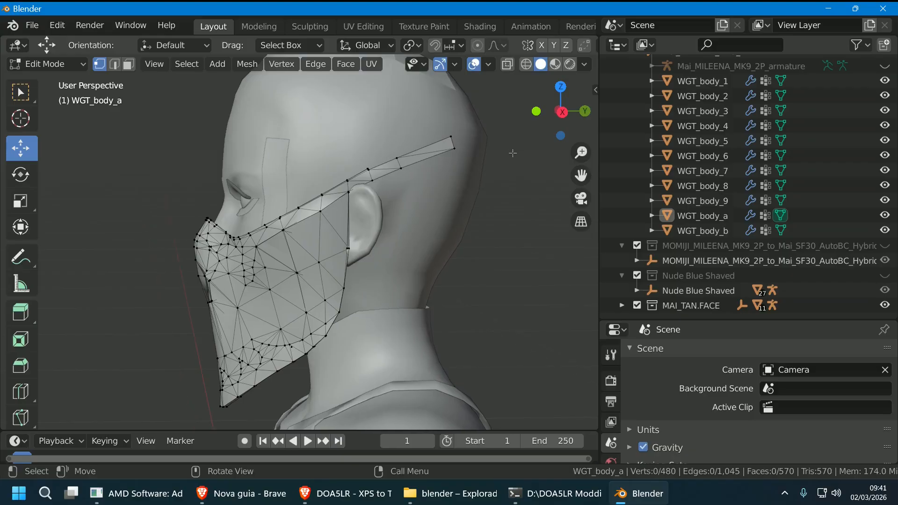
pyautogui.click(584, 110)
pyautogui.click(585, 111)
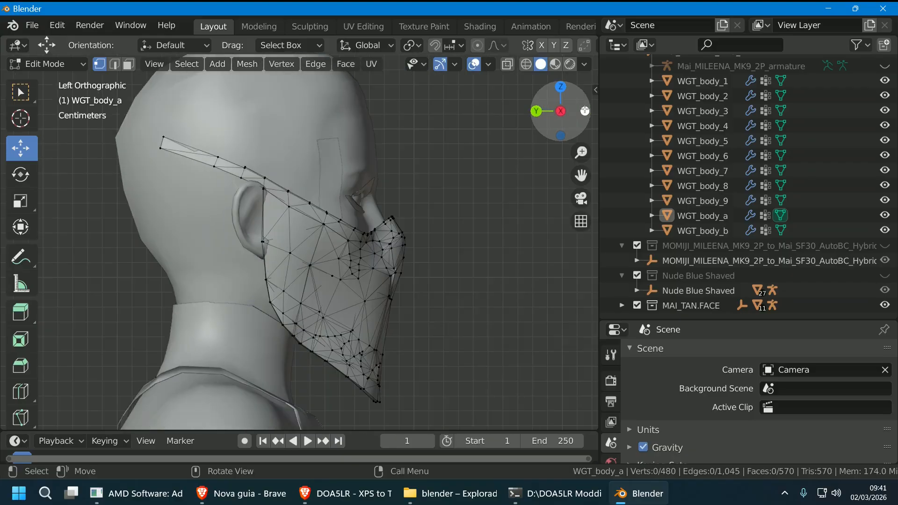
pyautogui.click(584, 110)
pyautogui.click(584, 111)
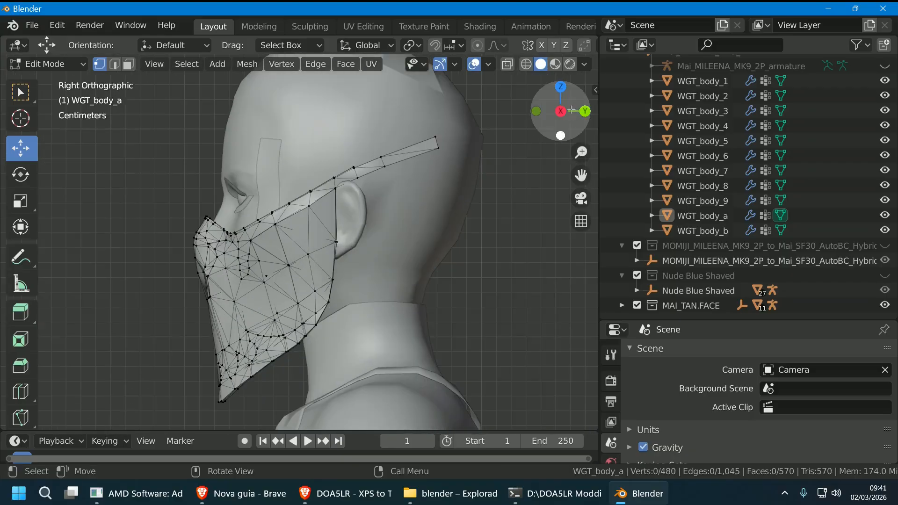
# - Select the straps and the mask's rear edges in wireframe, and move them about 2.8 mm forward and 2.8 mm down
pyautogui.click(507, 64)
pyautogui.press('c')
pyautogui.moveTo(373, 183)
pyautogui.mouseDown()
pyautogui.moveTo(331, 231)
pyautogui.moveTo(375, 274)
pyautogui.moveTo(360, 200)
pyautogui.moveTo(422, 168)
pyautogui.mouseUp()
pyautogui.press('Escape')
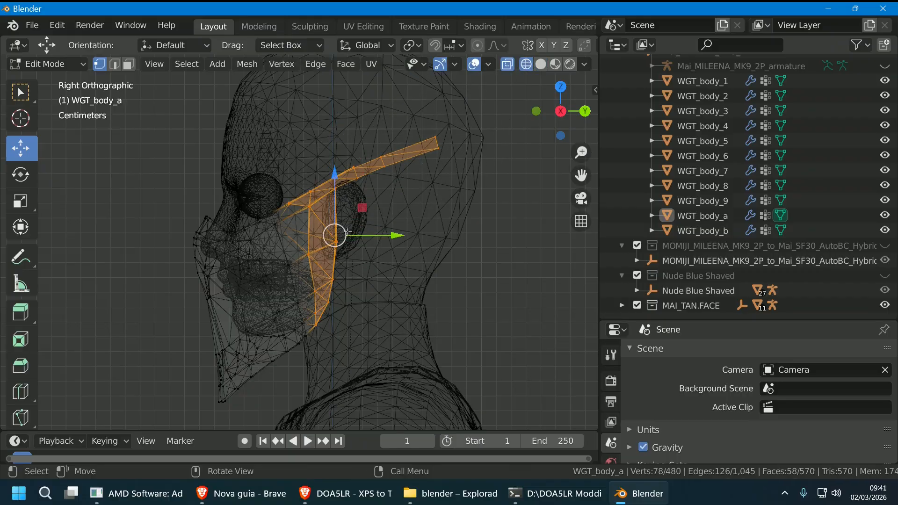
pyautogui.press('g')
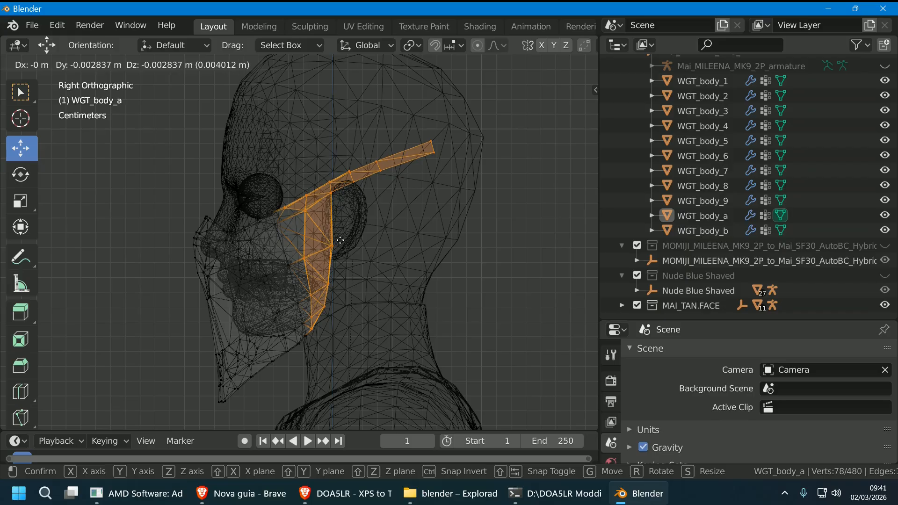
pyautogui.click(339, 240)
# - Extend the selection to the mask's cheek area and rear lower edge
pyautogui.press('c')
pyautogui.moveTo(330, 238)
pyautogui.mouseDown()
pyautogui.moveTo(323, 236)
pyautogui.moveTo(353, 311)
pyautogui.mouseUp()
pyautogui.press('Escape')
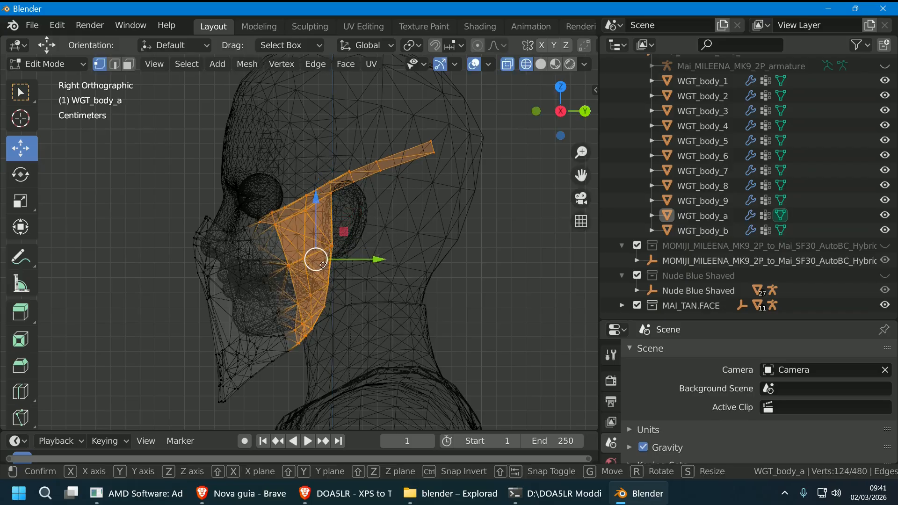
# - Try to move the extended mask selection about 2.5 mm forward and 2.5 mm down
pyautogui.press('g')
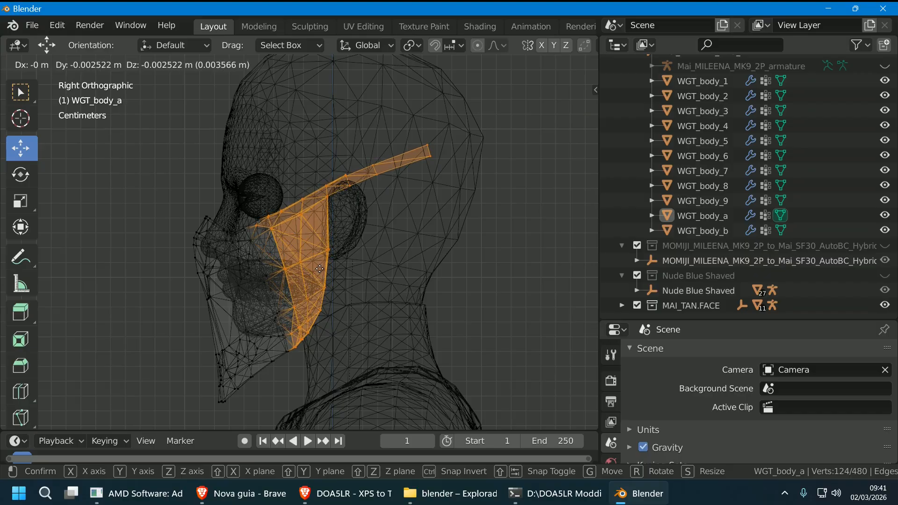
pyautogui.click(319, 269)
pyautogui.hotkey('ctrl', 'z')
# - Add the neighbouring upper-edge vertices to the selection and move it about 3.5 mm forward and 1.6 mm down
pyautogui.press('c')
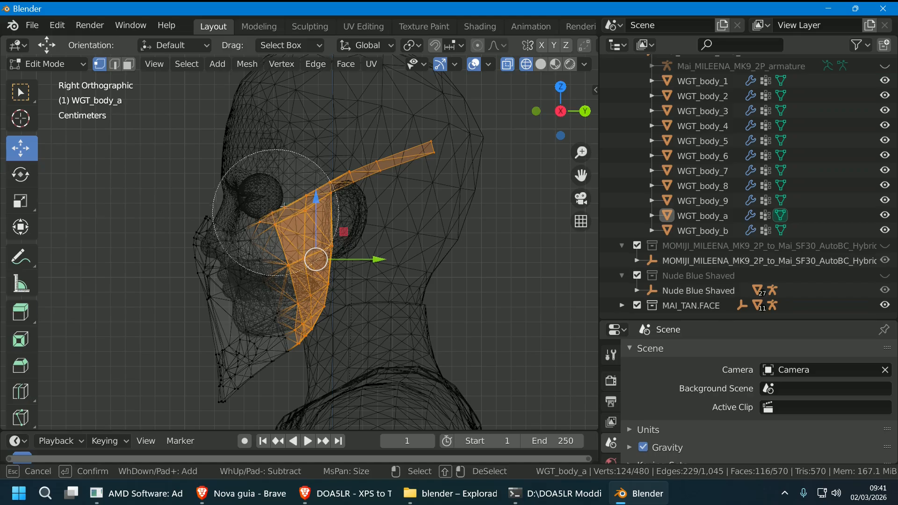
pyautogui.press('Escape')
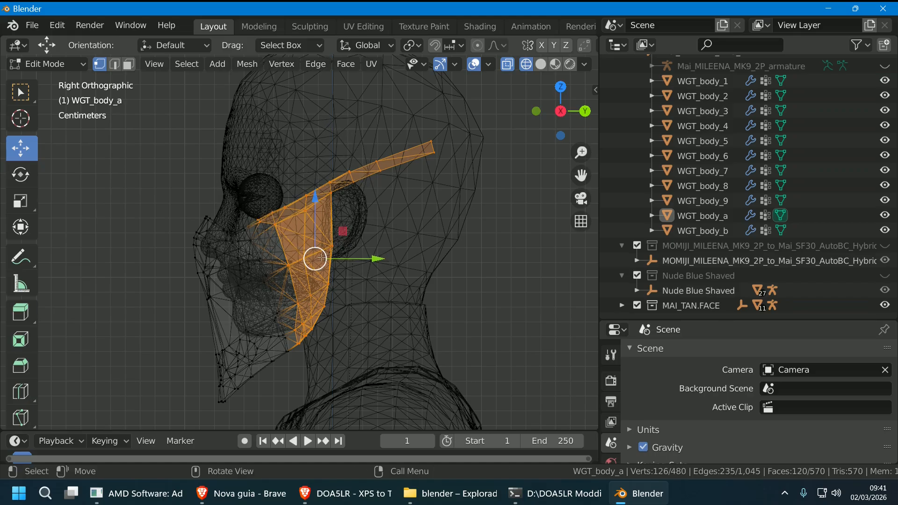
pyautogui.moveTo(322, 257); pyautogui.dragTo(319, 260)
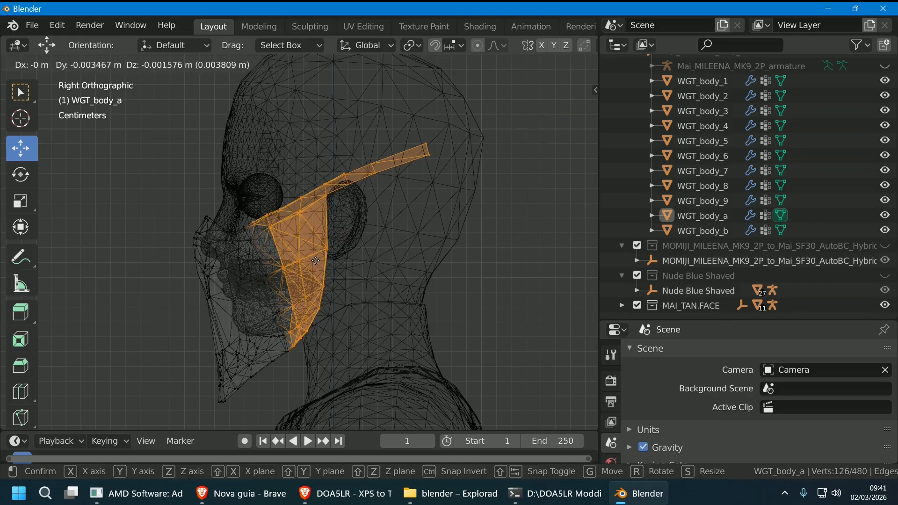
pyautogui.moveTo(316, 260); pyautogui.dragTo(315, 260)
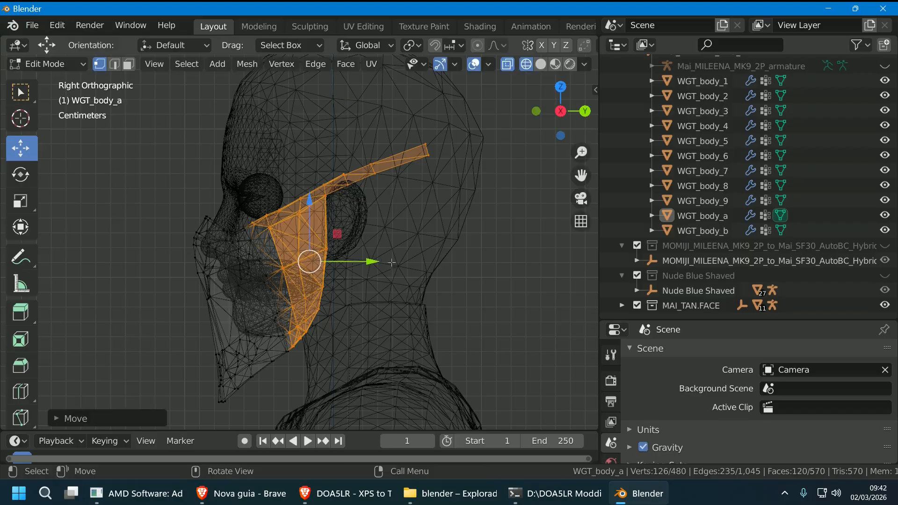
# - Clear the selection and check the mask's fit around the ears in solid shading from several angles
pyautogui.hotkey('alt', 'a')
pyautogui.click(540, 64)
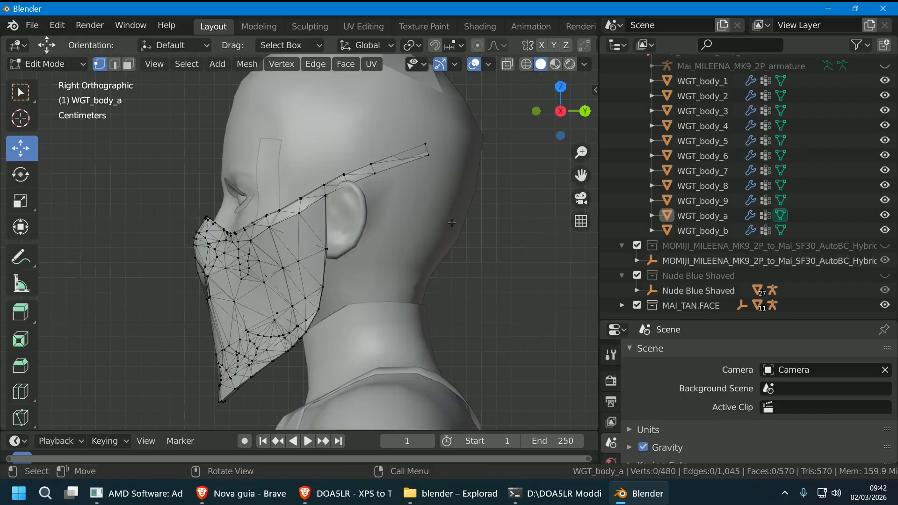
pyautogui.moveTo(452, 223)
pyautogui.mouseDown(button='middle')
pyautogui.moveTo(536, 272)
pyautogui.moveTo(398, 214)
pyautogui.moveTo(461, 219)
pyautogui.moveTo(452, 217)
pyautogui.moveTo(354, 227)
pyautogui.moveTo(34, 220)
pyautogui.mouseUp(button='middle')
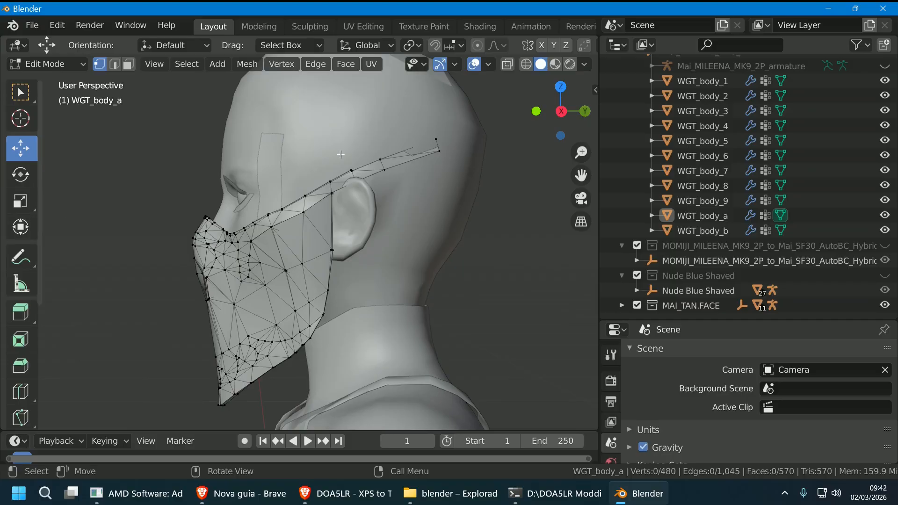
pyautogui.click(588, 110)
pyautogui.click(587, 110)
pyautogui.click(588, 110)
pyautogui.click(587, 111)
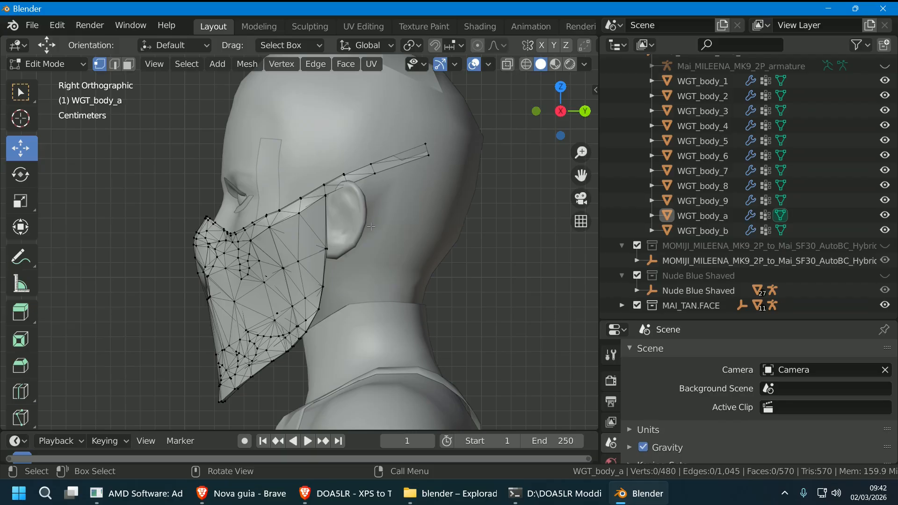
# - Select the straps and the mask's upper rear edges in wireframe, and move them slightly forward and up
pyautogui.click(526, 64)
pyautogui.press('c')
pyautogui.moveTo(358, 211)
pyautogui.mouseDown()
pyautogui.moveTo(352, 228)
pyautogui.moveTo(377, 141)
pyautogui.mouseUp()
pyautogui.press('Escape')
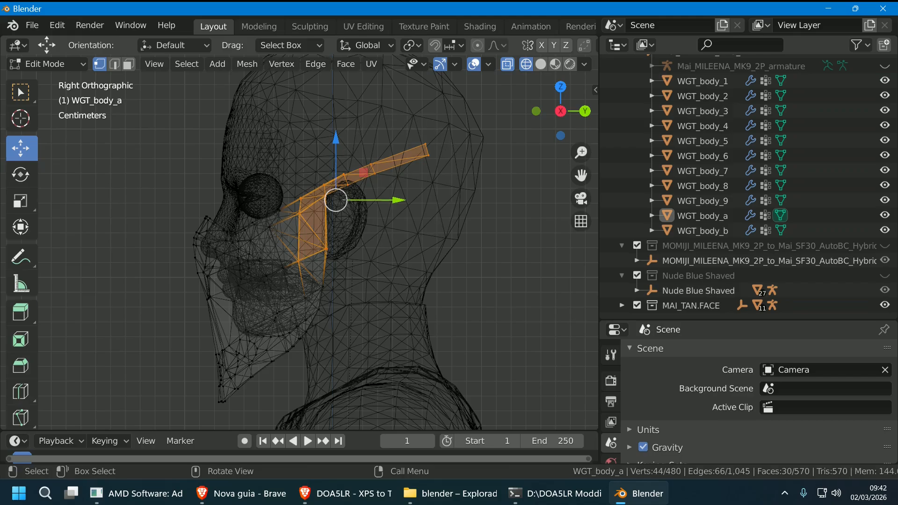
pyautogui.moveTo(345, 200); pyautogui.dragTo(343, 195)
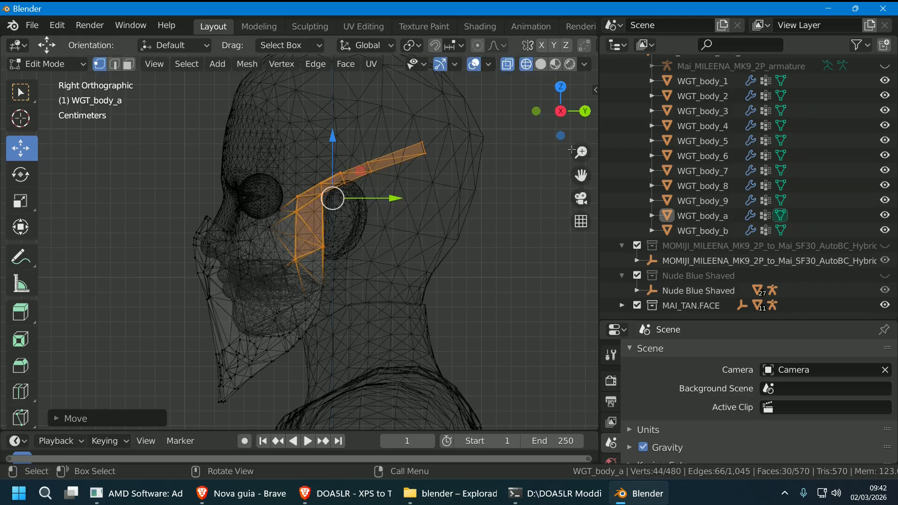
# - Deselect everything and examine the straps and mask edges in solid shading from the front and both sides
pyautogui.click(540, 64)
pyautogui.moveTo(467, 225)
pyautogui.mouseDown(button='middle')
pyautogui.moveTo(550, 305)
pyautogui.moveTo(477, 272)
pyautogui.moveTo(444, 205)
pyautogui.mouseUp(button='middle')
pyautogui.hotkey('alt', 'a')
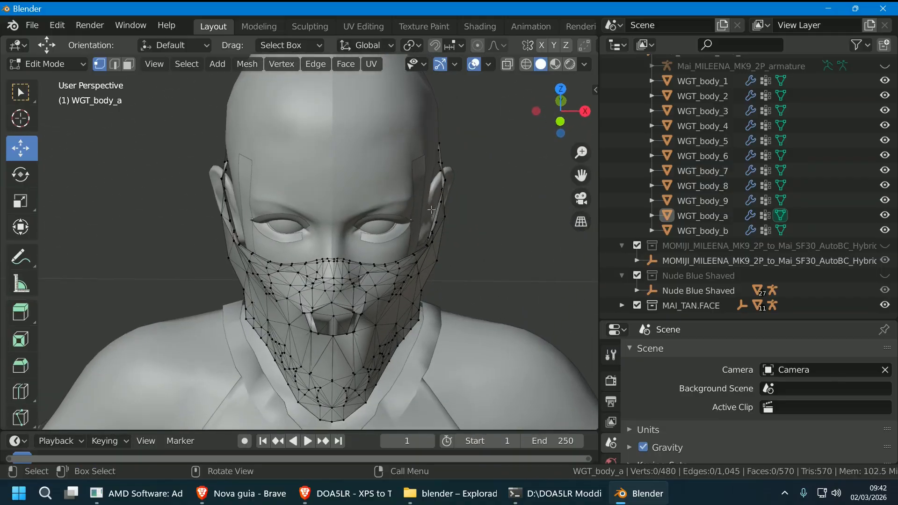
pyautogui.moveTo(485, 240); pyautogui.dragTo(460, 185, button='middle')
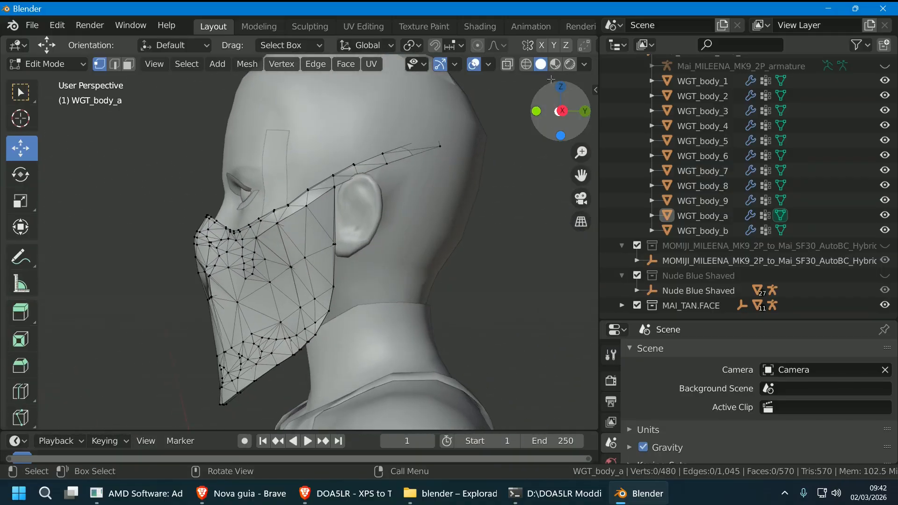
pyautogui.click(584, 111)
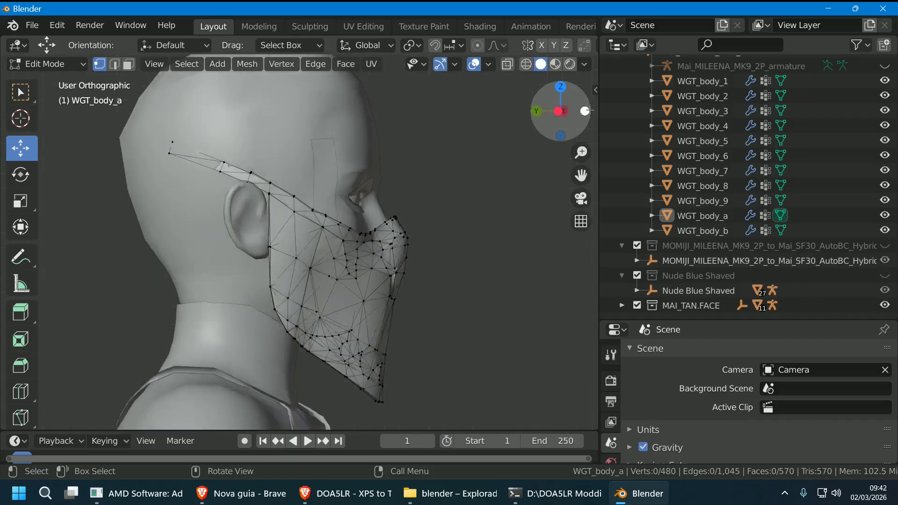
pyautogui.click(589, 110)
pyautogui.click(589, 111)
pyautogui.click(589, 110)
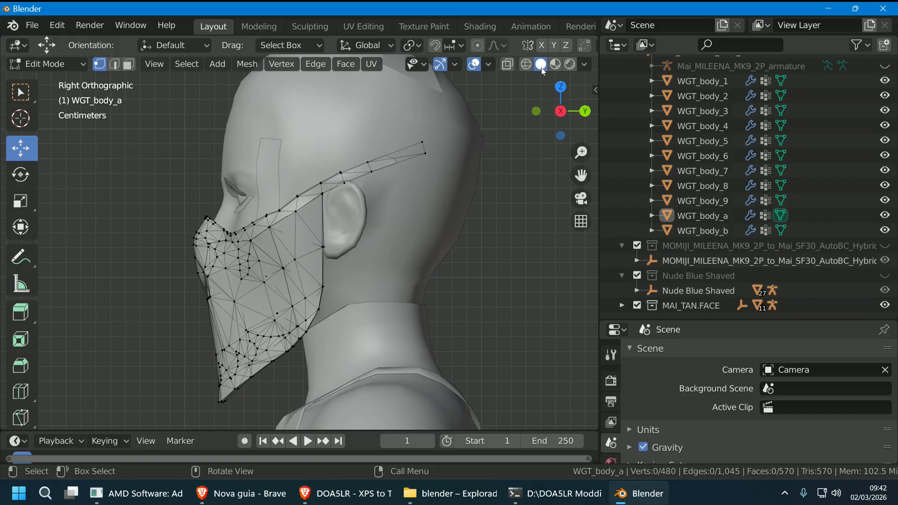
# - Select the straps and the mask's upper corner vertices in front of the ears in wireframe
pyautogui.click(507, 63)
pyautogui.press('c')
pyautogui.moveTo(337, 178)
pyautogui.mouseDown()
pyautogui.moveTo(357, 178)
pyautogui.moveTo(343, 198)
pyautogui.moveTo(364, 276)
pyautogui.moveTo(328, 192)
pyautogui.moveTo(336, 173)
pyautogui.moveTo(461, 120)
pyautogui.mouseUp()
pyautogui.press('Escape')
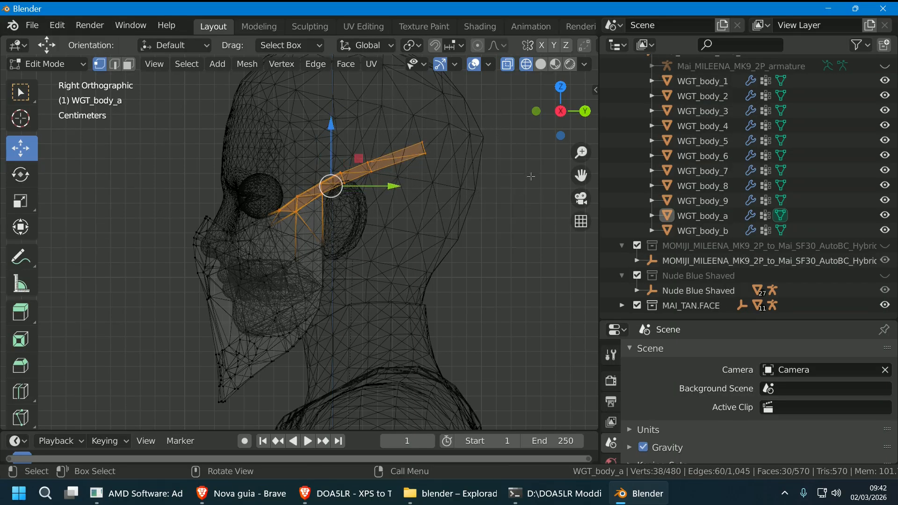
# - Examine the selected straps against the head in solid shading from below, the side and the front
pyautogui.hotkey('alt', 'z')
pyautogui.moveTo(434, 178)
pyautogui.mouseDown(button='middle')
pyautogui.moveTo(515, 220)
pyautogui.moveTo(463, 117)
pyautogui.mouseUp(button='middle')
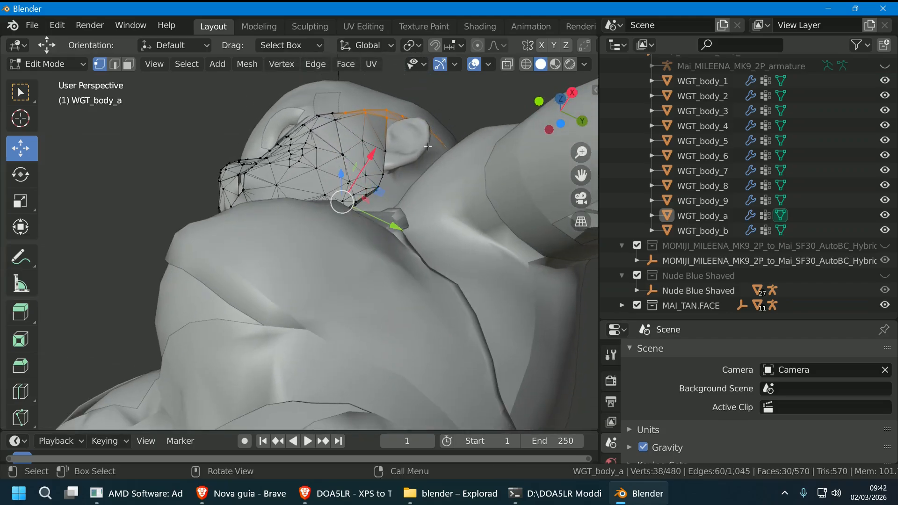
pyautogui.moveTo(428, 146); pyautogui.dragTo(515, 133, button='middle')
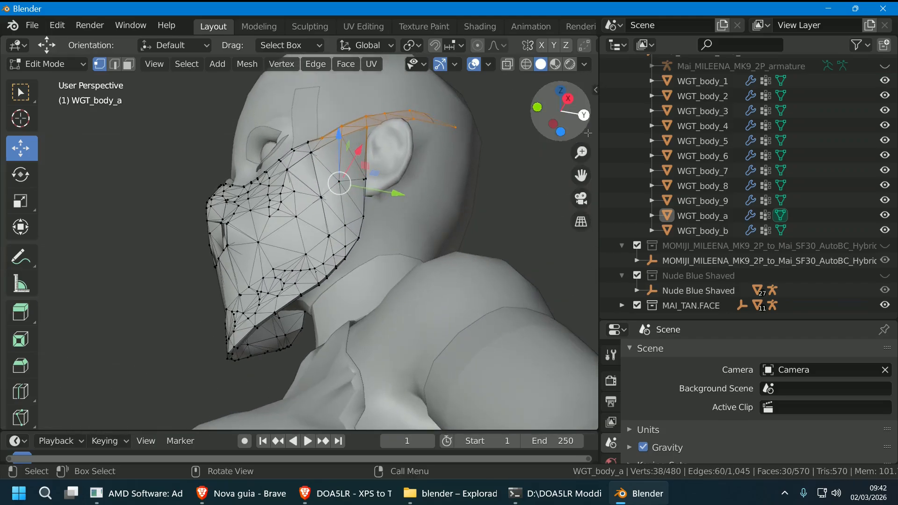
pyautogui.click(584, 114)
pyautogui.click(585, 113)
pyautogui.click(586, 112)
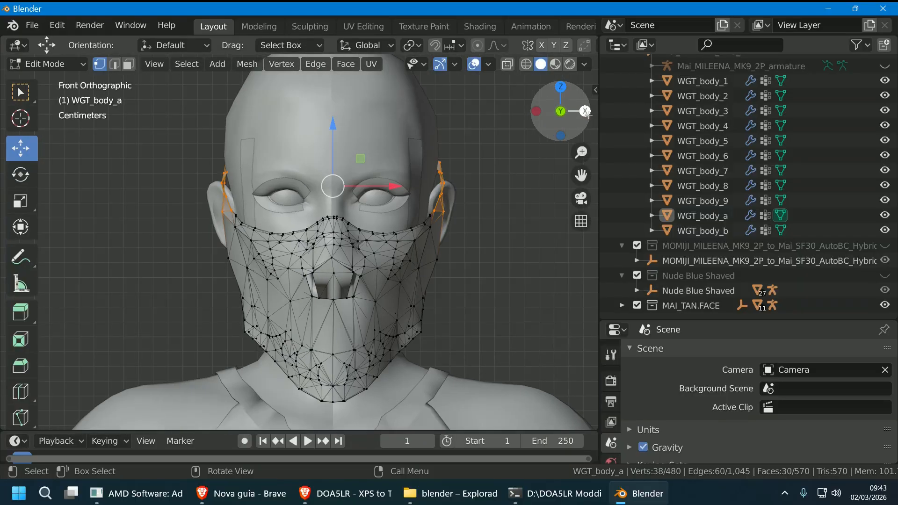
# - Add the cheek vertices below the mask's upper corners to the selection in the right wireframe view
pyautogui.click(585, 112)
pyautogui.click(526, 66)
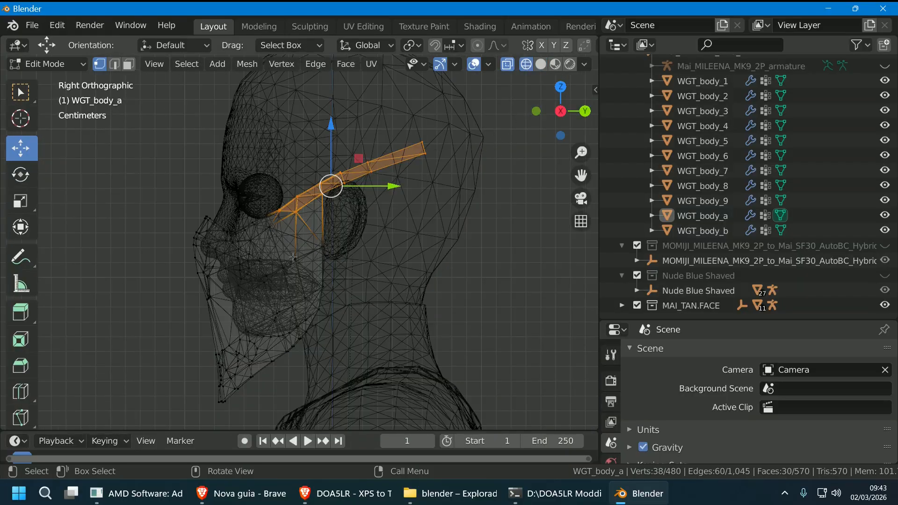
pyautogui.press('c')
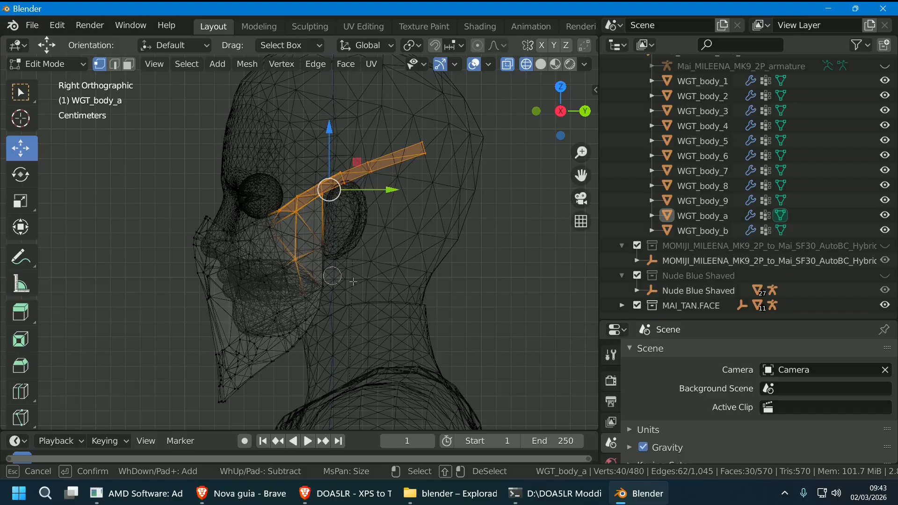
pyautogui.press('Escape')
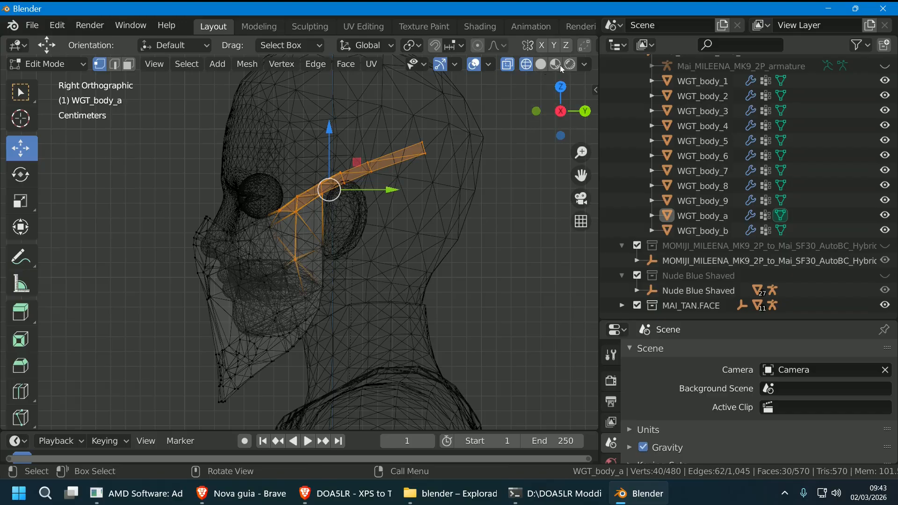
# - Try to narrow the selected straps and cheek vertices along the X axis with a scale of about 0.959
pyautogui.click(541, 65)
pyautogui.moveTo(374, 205); pyautogui.dragTo(480, 283, button='middle')
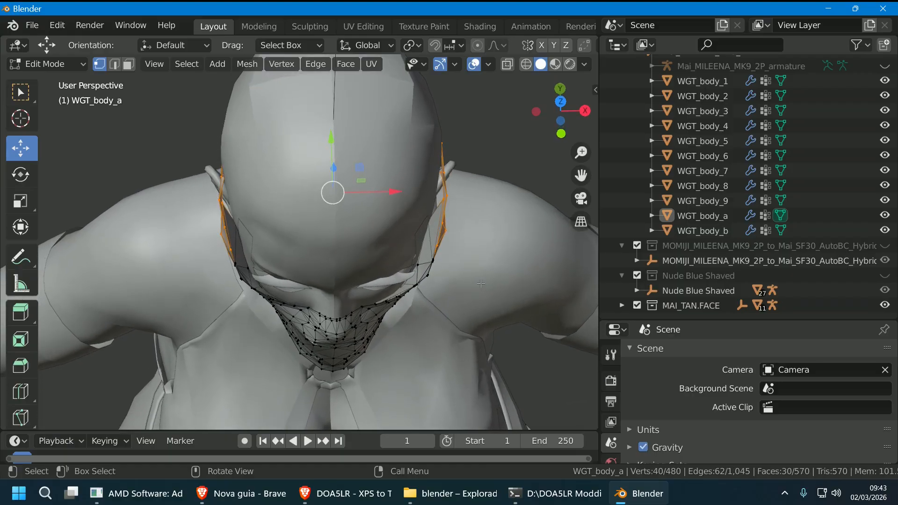
pyautogui.click(36, 209)
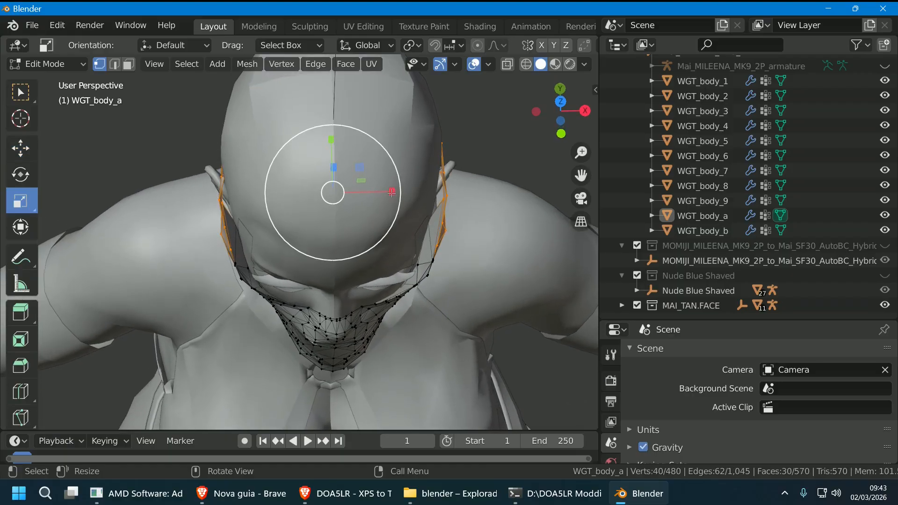
pyautogui.moveTo(391, 191); pyautogui.dragTo(388, 195)
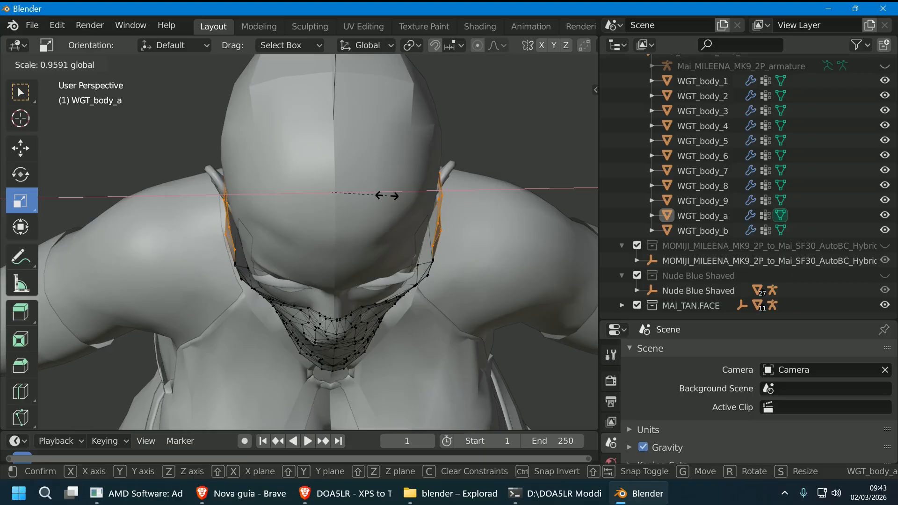
pyautogui.moveTo(387, 195); pyautogui.dragTo(387, 196)
pyautogui.moveTo(387, 195); pyautogui.dragTo(432, 210, button='middle')
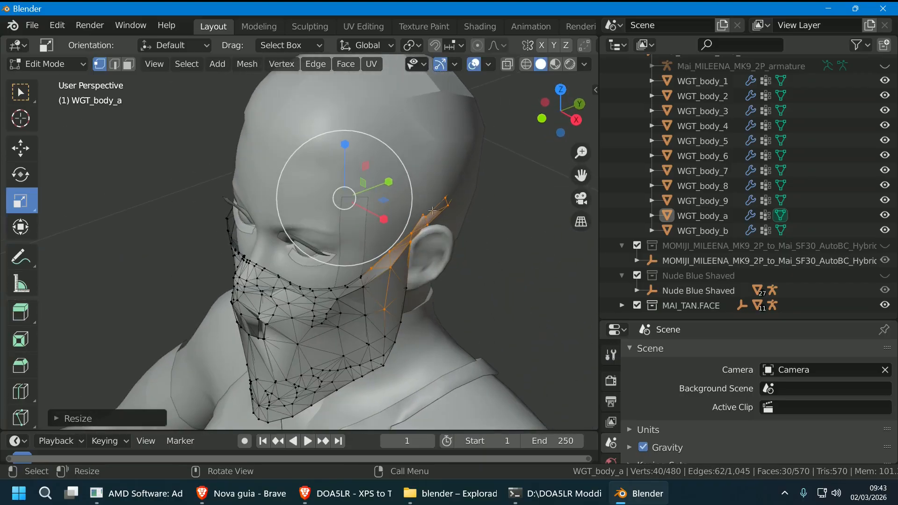
pyautogui.moveTo(498, 282); pyautogui.dragTo(553, 288, button='middle')
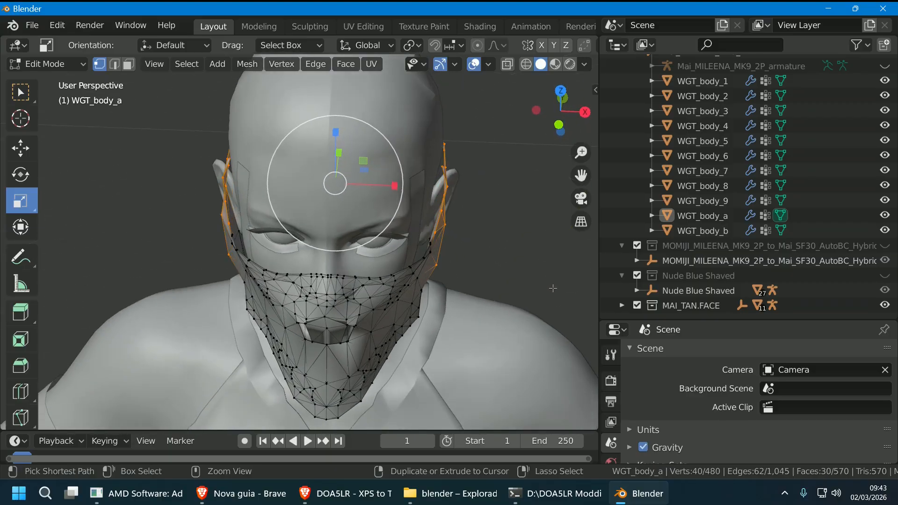
# - Scale the selected straps and cheek vertices uniformly to about 0.991 and check their fit from the side
pyautogui.moveTo(358, 288); pyautogui.dragTo(351, 204, button='middle')
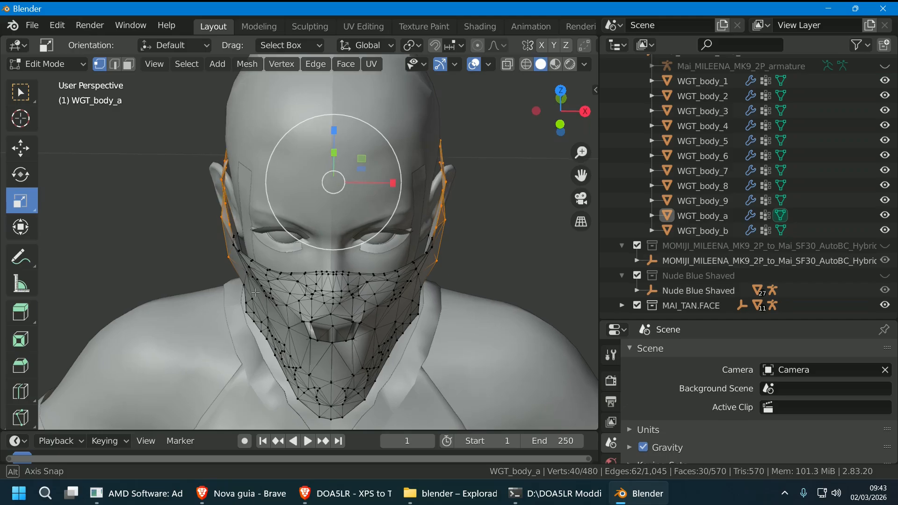
pyautogui.press('s')
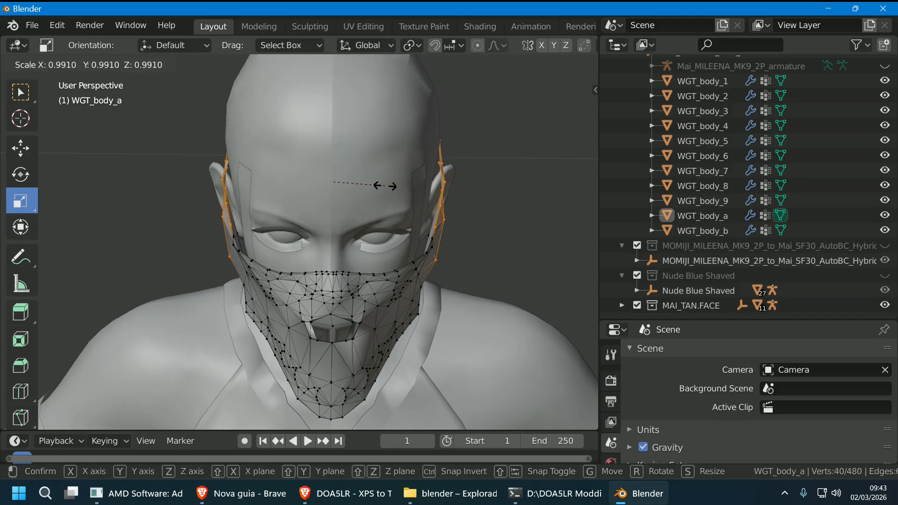
pyautogui.click(384, 186)
pyautogui.moveTo(384, 186); pyautogui.dragTo(415, 231, button='middle')
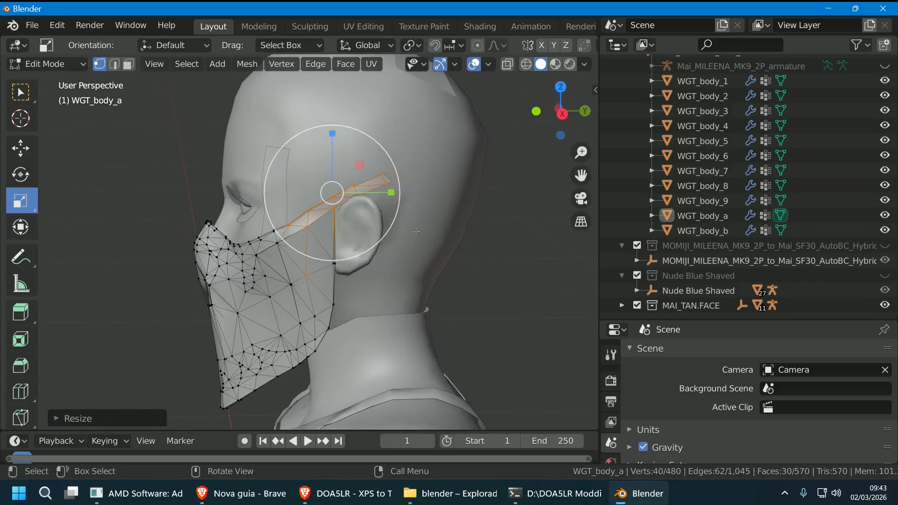
pyautogui.moveTo(335, 207); pyautogui.dragTo(411, 228, button='middle')
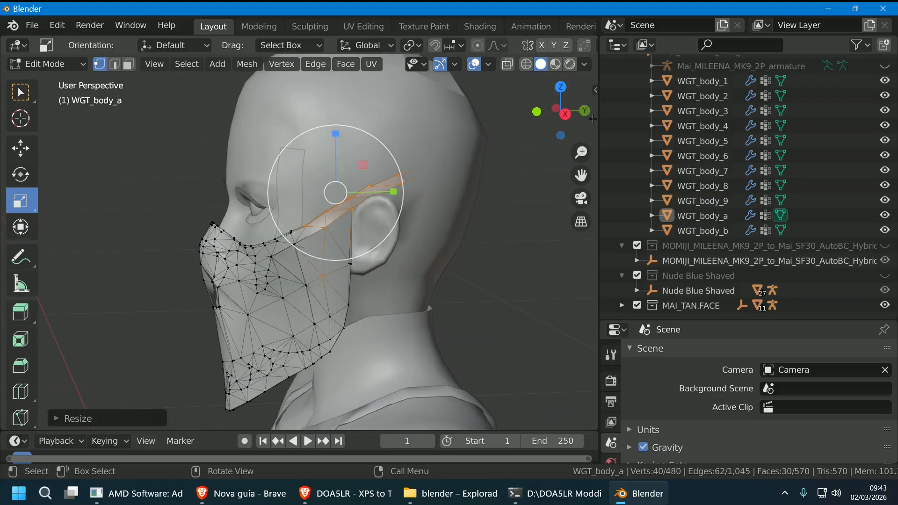
# - Remove the rear strap vertices behind the ear from the selection in the right wireframe view, keeping the cheek and front strap vertices selected
pyautogui.moveTo(584, 109); pyautogui.dragTo(577, 94)
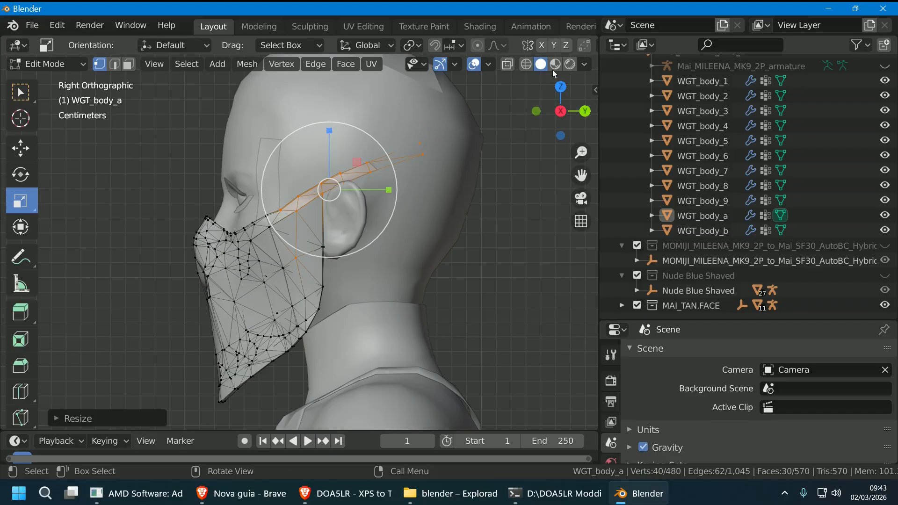
pyautogui.hotkey('shift', 'z')
pyautogui.press('c')
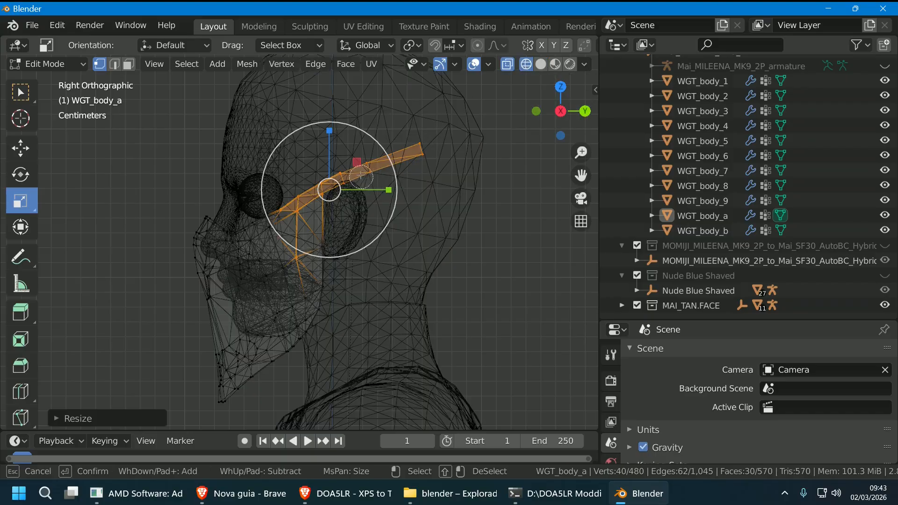
pyautogui.keyDown('shift'); pyautogui.moveTo(351, 175); pyautogui.dragTo(411, 159); pyautogui.keyUp('shift')
pyautogui.press('Escape')
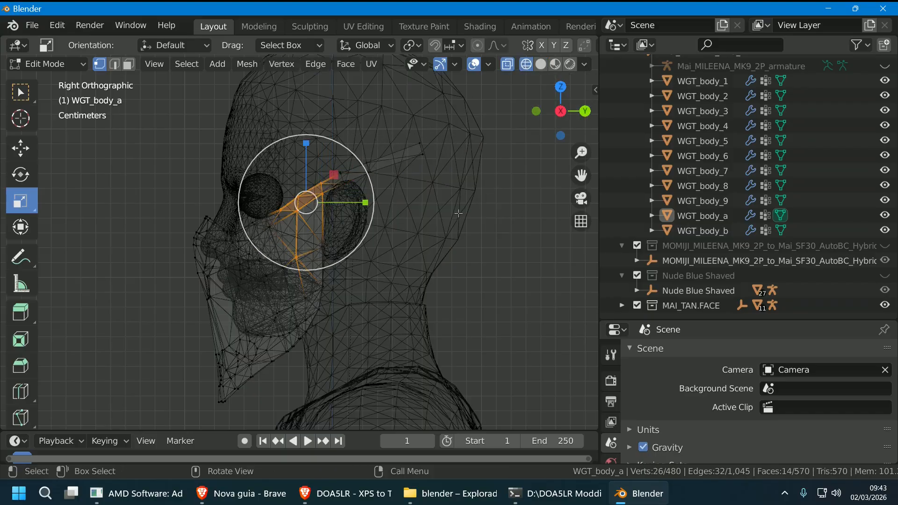
# - Narrow the selected cheek and front strap vertices slightly along the X axis in solid shading and check the mask's fit around the head
pyautogui.click(540, 64)
pyautogui.moveTo(514, 140); pyautogui.dragTo(522, 249, button='middle')
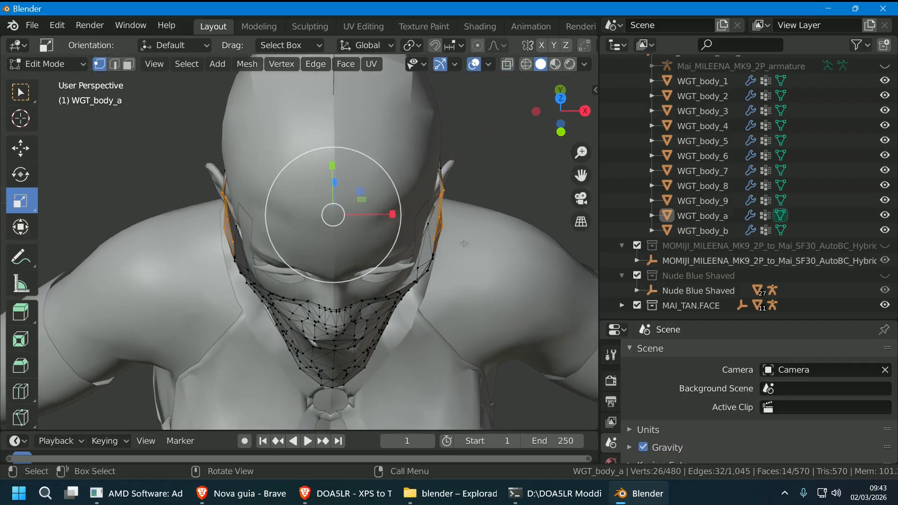
pyautogui.moveTo(391, 214); pyautogui.dragTo(387, 219)
pyautogui.moveTo(387, 219); pyautogui.dragTo(347, 178, button='middle')
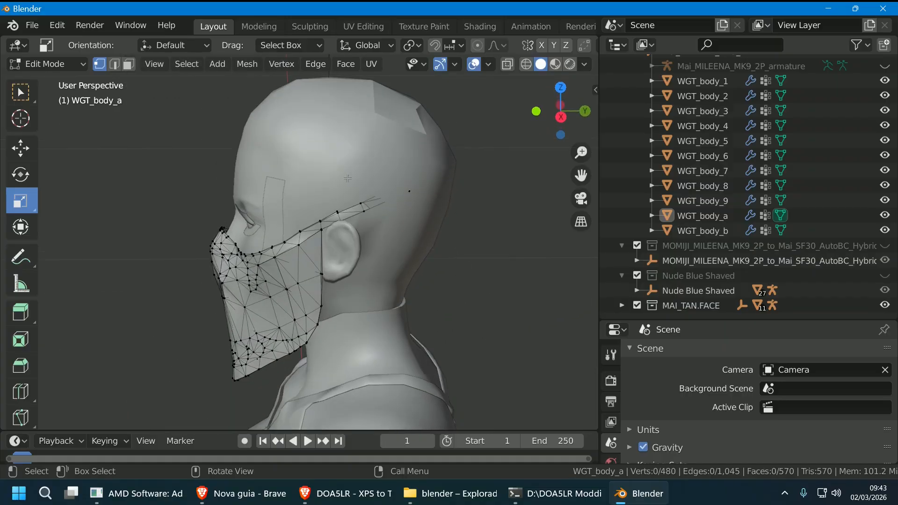
pyautogui.moveTo(414, 271); pyautogui.dragTo(121, 266, button='middle')
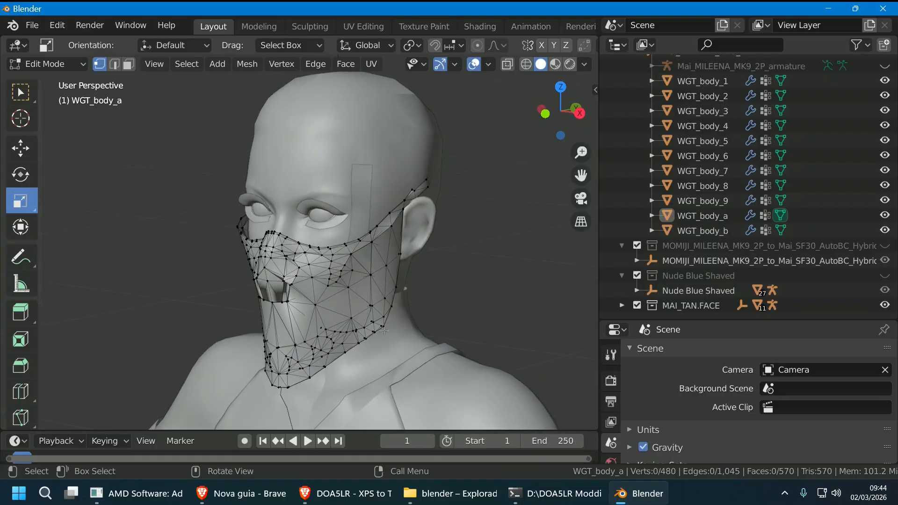
pyautogui.moveTo(436, 300); pyautogui.dragTo(392, 297, button='middle')
pyautogui.moveTo(364, 295); pyautogui.dragTo(394, 295, button='middle')
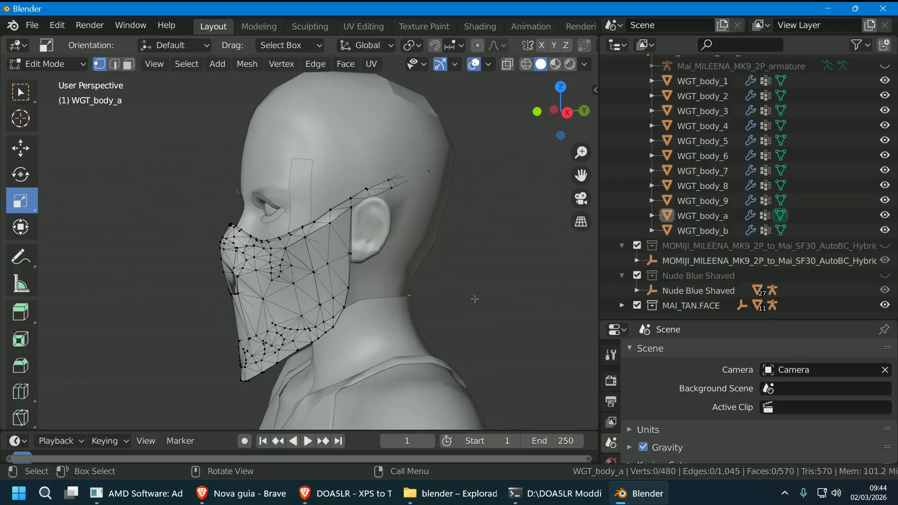
# - Return to Object Mode, check the mask against the head and collar from the side, and select the WGT_body_a mask object
pyautogui.click(780, 216)
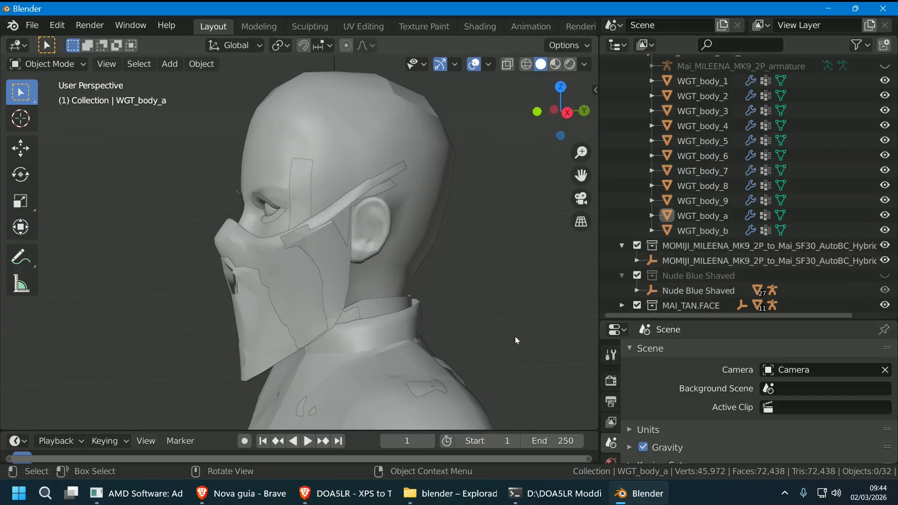
pyautogui.moveTo(514, 335); pyautogui.dragTo(457, 319, button='middle')
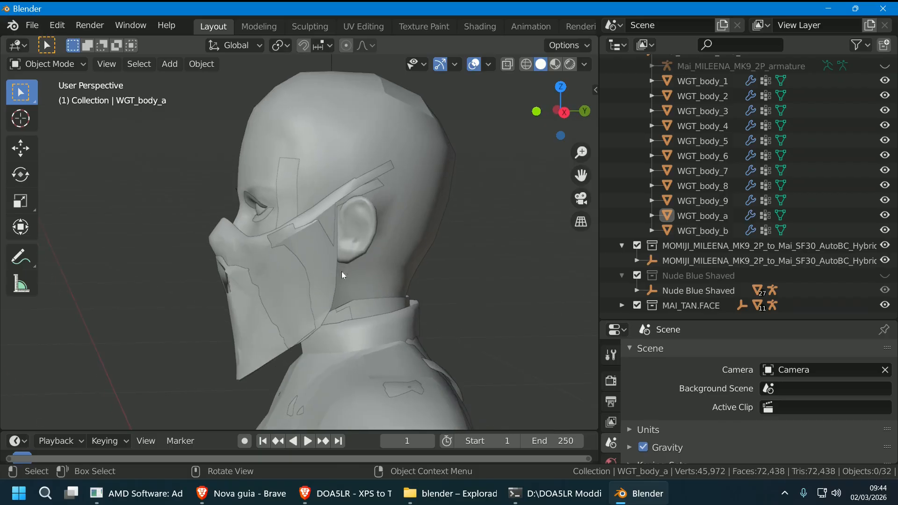
pyautogui.moveTo(342, 275); pyautogui.dragTo(395, 308, button='middle')
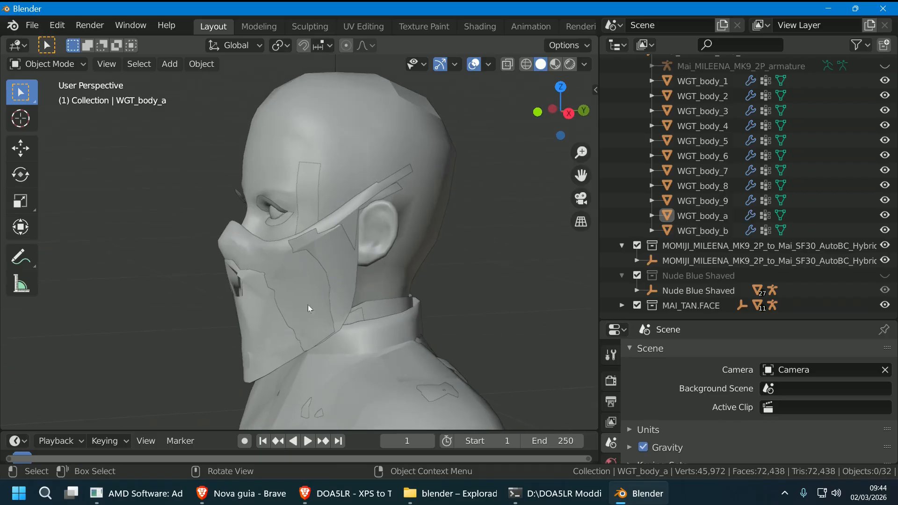
pyautogui.click(275, 345)
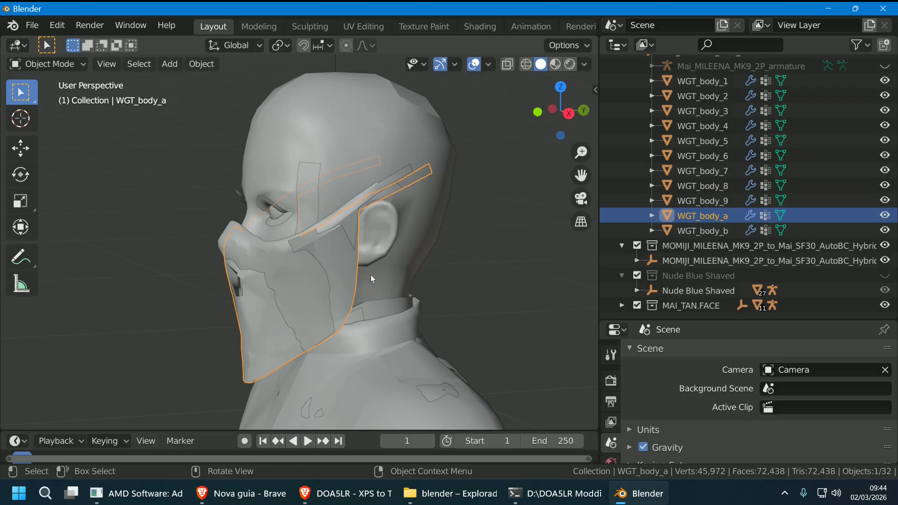
# - Select the reference mask WGT_body_1.001, locate it in the expanded MOMIJI hierarchy, and add the mask WGT_body_a to the selection
pyautogui.click(346, 313)
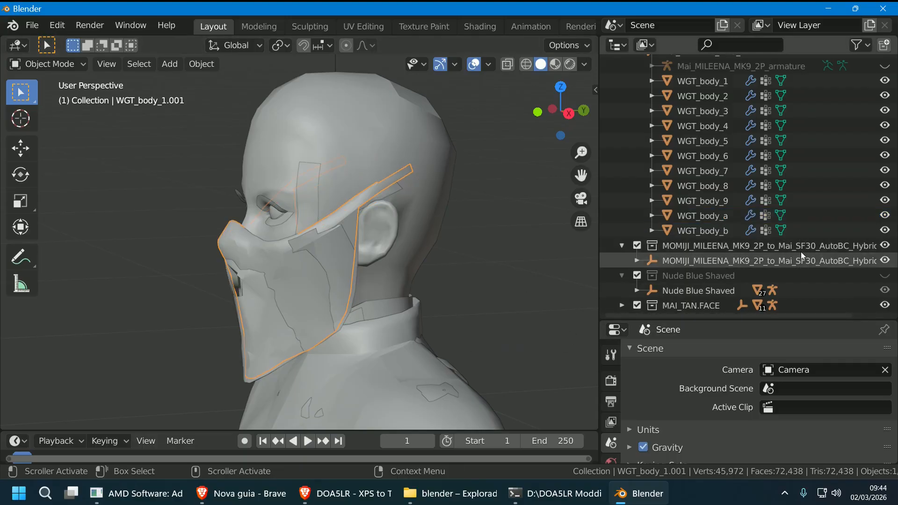
pyautogui.click(637, 260)
pyautogui.scroll(-3, 722, 240)
pyautogui.scroll(-1, 722, 240)
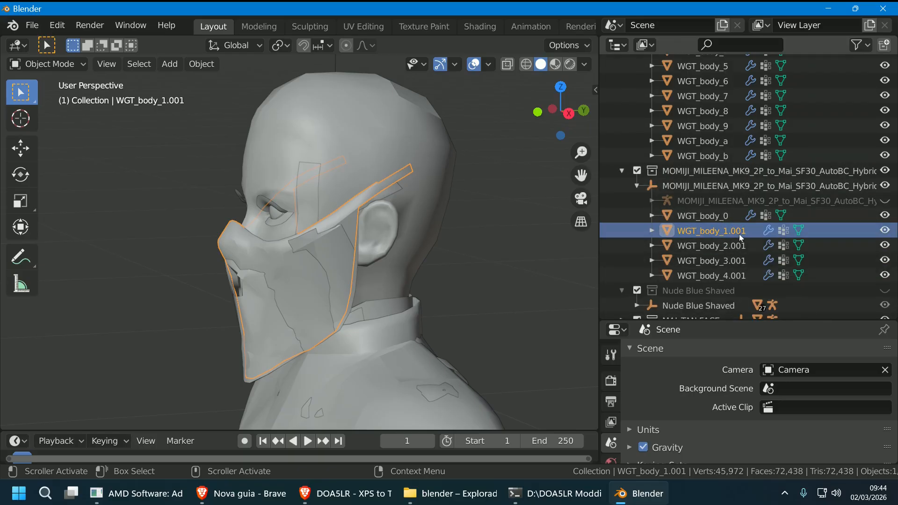
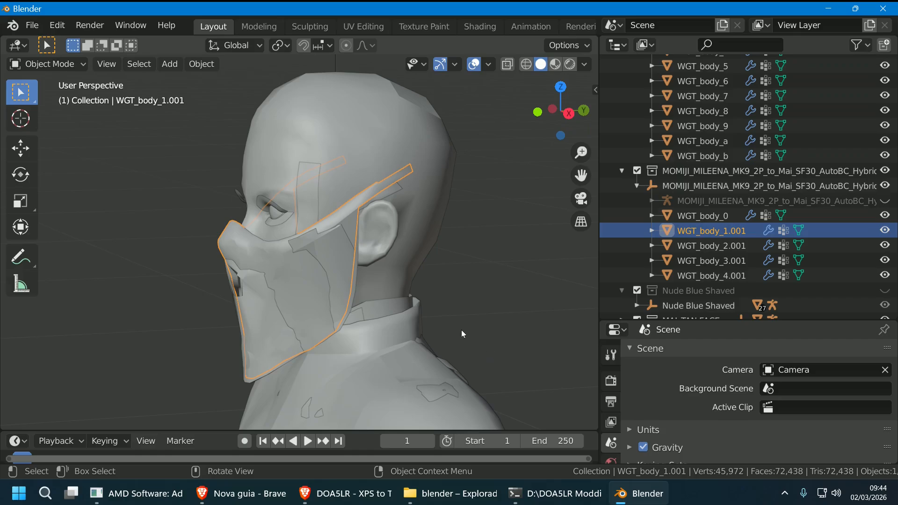
pyautogui.keyDown('shift'); pyautogui.click(352, 294); pyautogui.keyUp('shift')
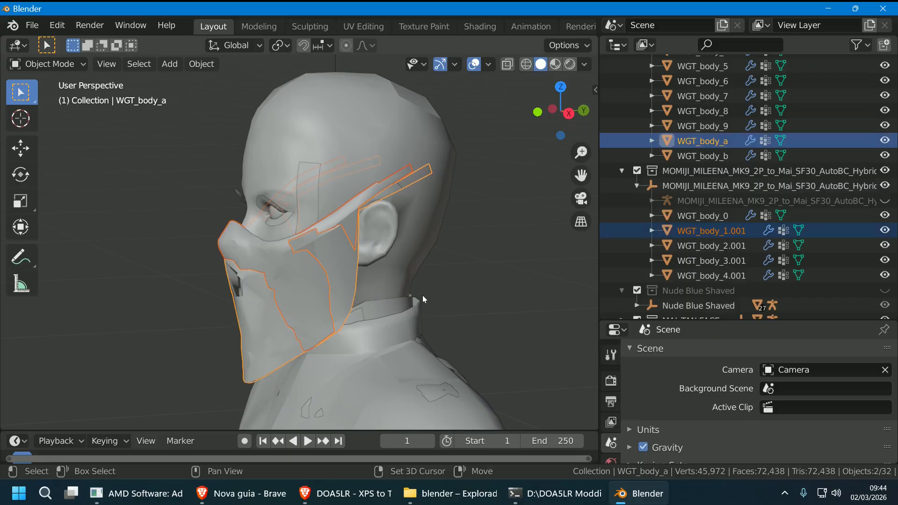
# - Select only the mask mesh WGT_body_a and delete all of its vertex groups
pyautogui.click(422, 295)
pyautogui.click(354, 287)
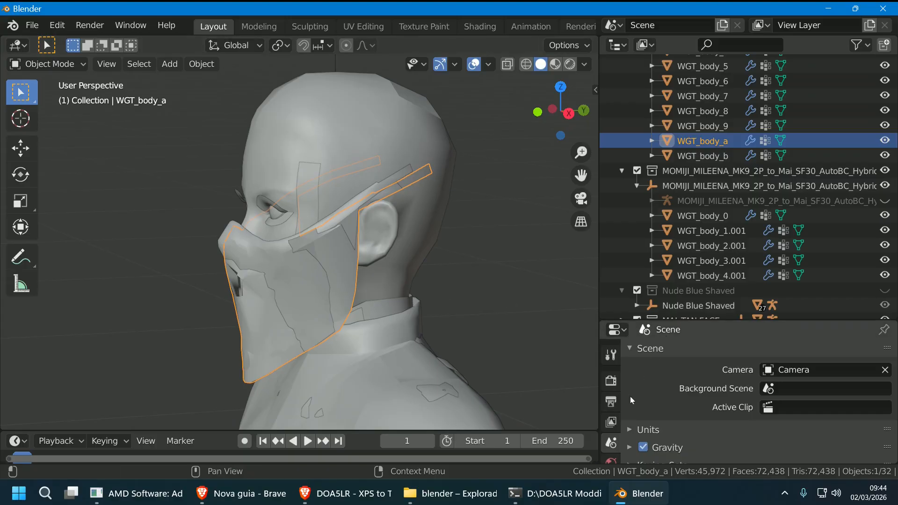
pyautogui.scroll(-1, 629, 397)
pyautogui.scroll(-3, 616, 442)
pyautogui.scroll(-1, 616, 445)
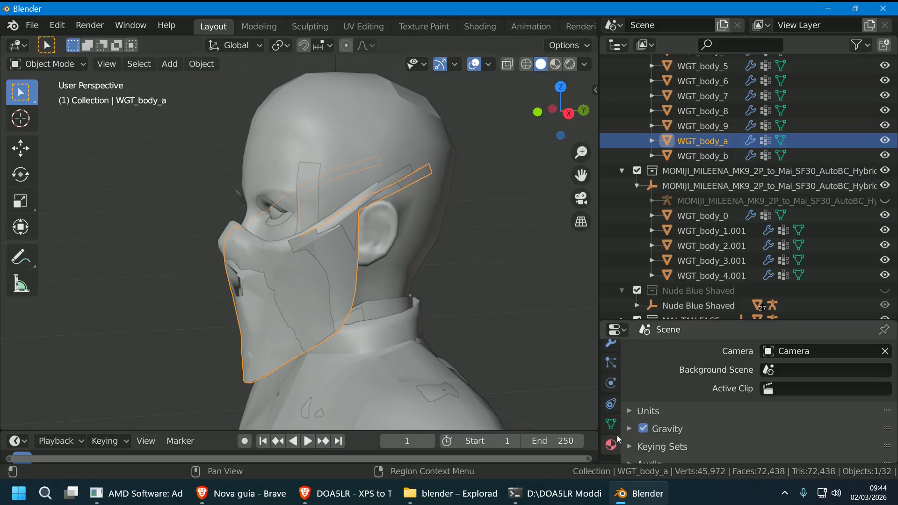
pyautogui.click(611, 423)
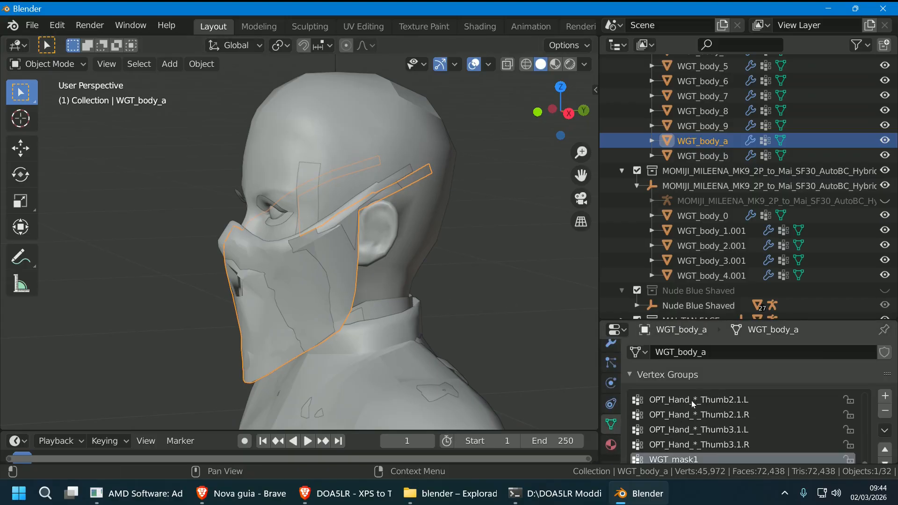
pyautogui.moveTo(472, 322); pyautogui.dragTo(391, 175, button='middle')
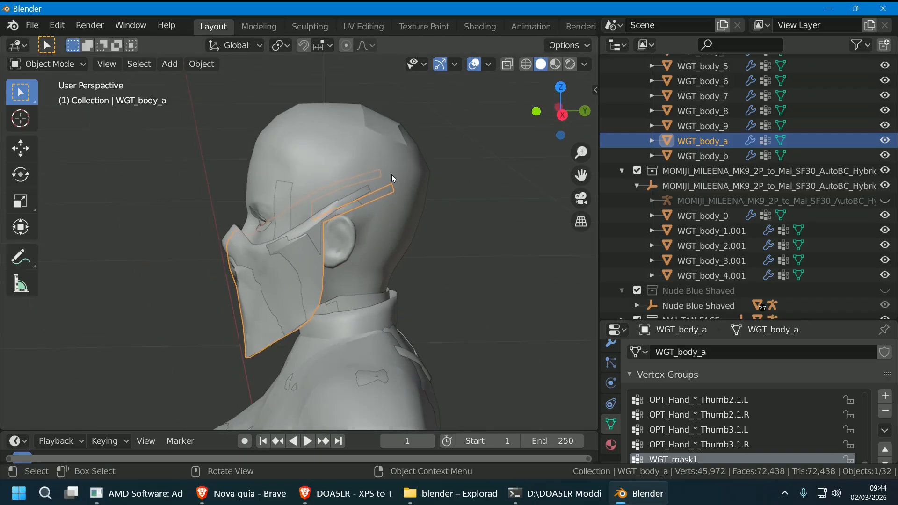
pyautogui.click(885, 431)
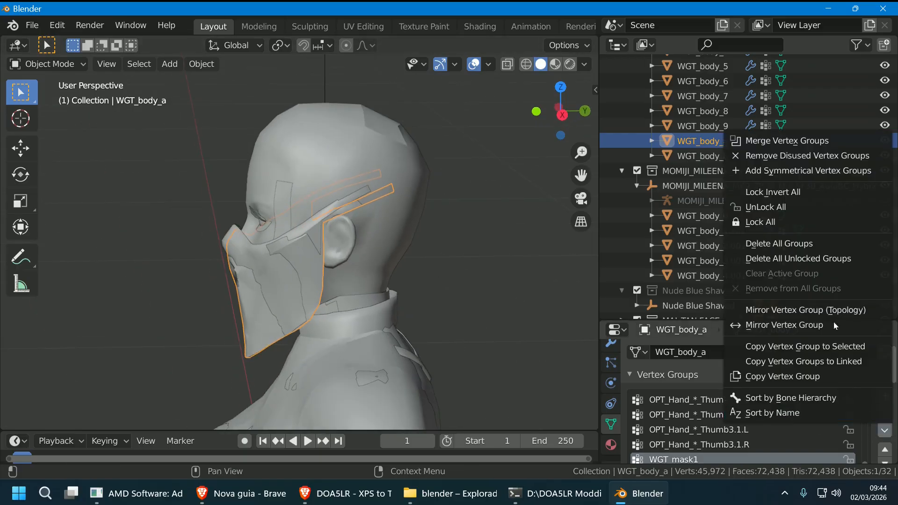
pyautogui.click(789, 245)
# - Transfer weights from the WGT_body_1.001 mask to WGT_body_a, using Weight Paint mode in the Texture Paint workspace
pyautogui.click(508, 305)
pyautogui.moveTo(508, 305); pyautogui.dragTo(499, 289, button='middle')
pyautogui.click(292, 299)
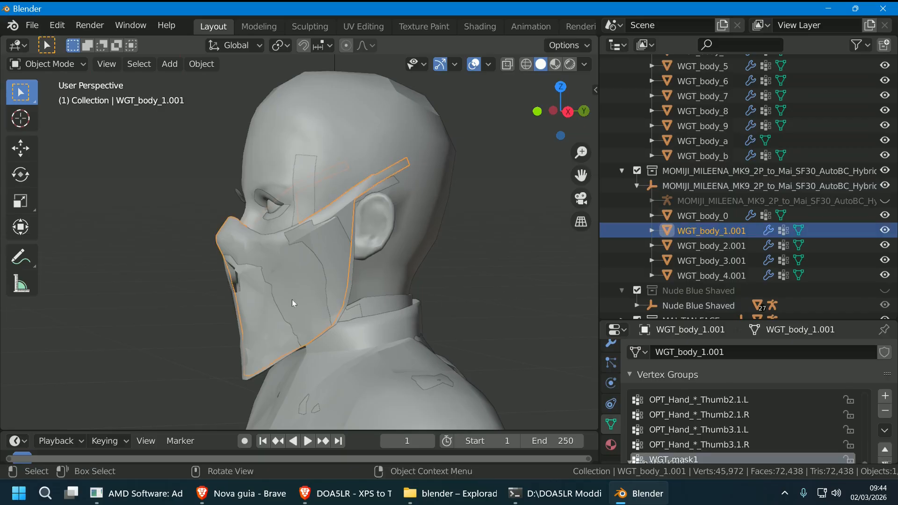
pyautogui.keyDown('shift'); pyautogui.click(351, 284); pyautogui.keyUp('shift')
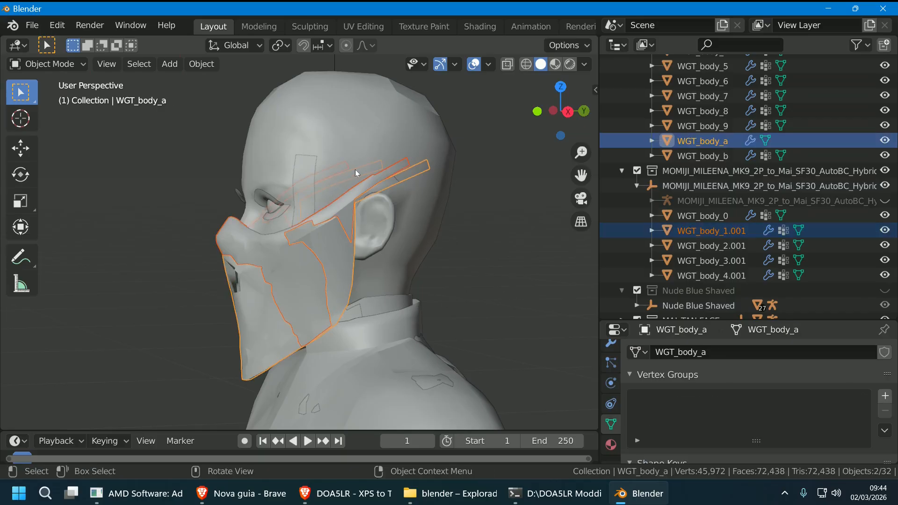
pyautogui.click(419, 26)
pyautogui.click(417, 65)
pyautogui.click(415, 139)
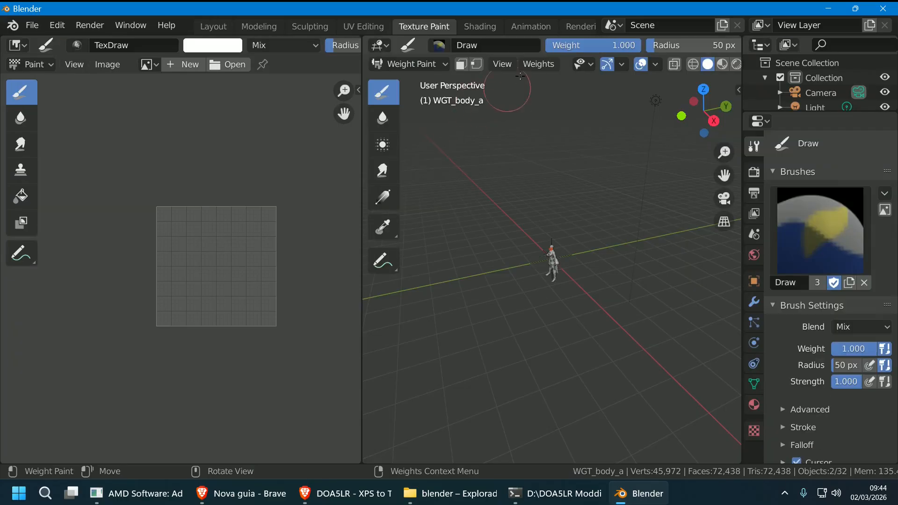
pyautogui.click(538, 64)
pyautogui.click(587, 255)
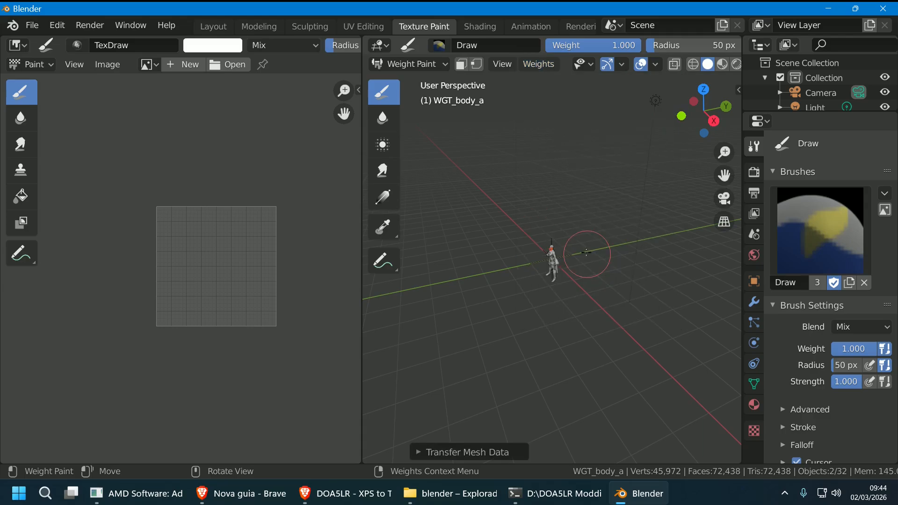
# - Set the weight transfer's vertex mapping to Nearest Face Interpolated and source layers selection to By Name, and freeze the operator
pyautogui.click(417, 452)
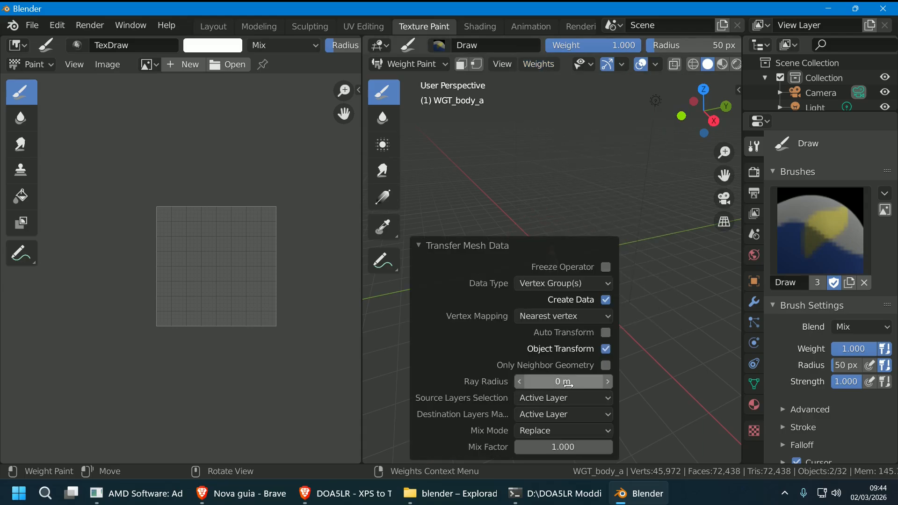
pyautogui.click(558, 318)
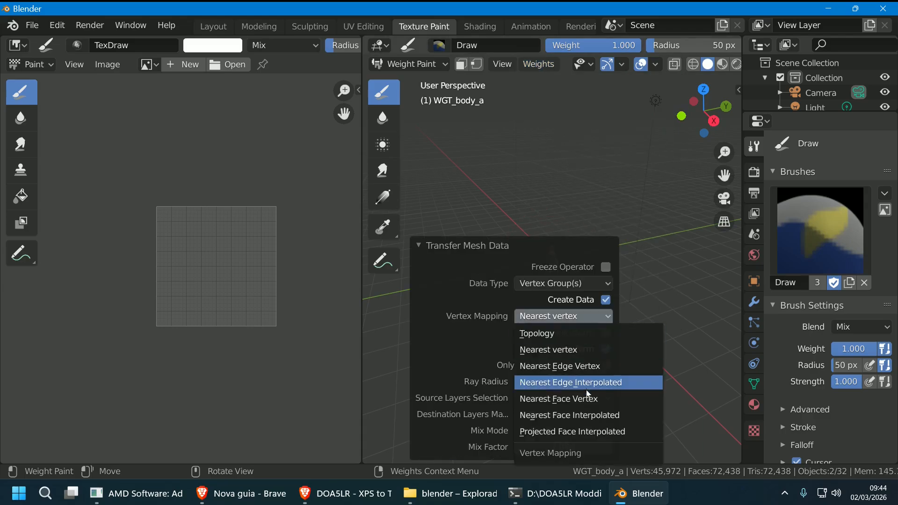
pyautogui.click(591, 414)
pyautogui.click(572, 396)
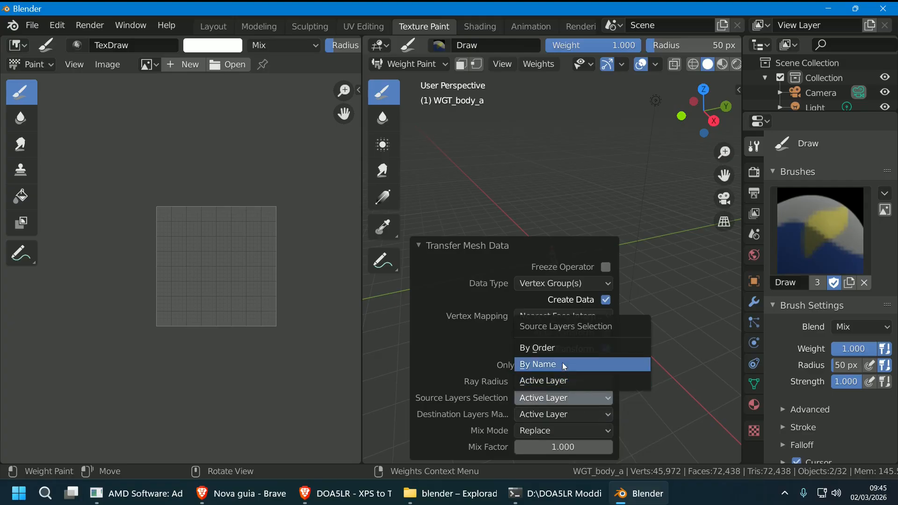
pyautogui.click(562, 363)
pyautogui.click(605, 267)
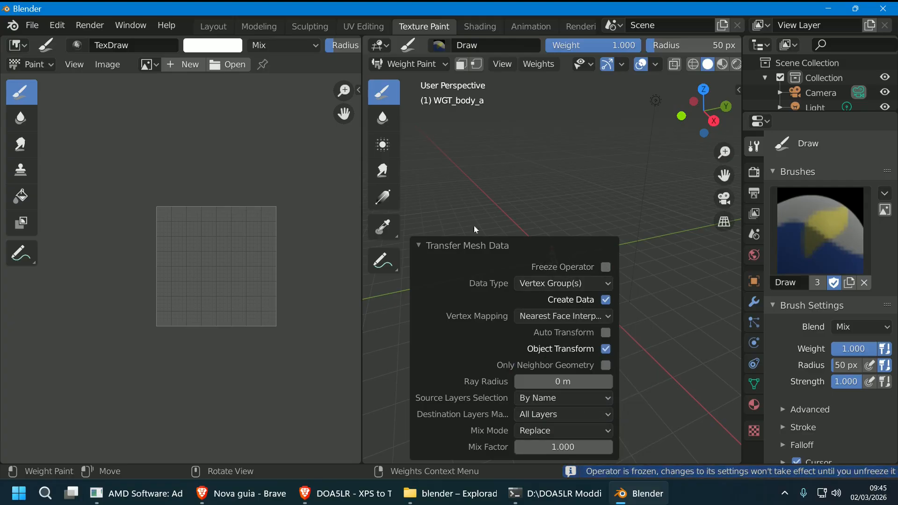
# - Return to the Layout workspace and export only WGT_body_a as WGT_body_a.tmcmesh to the DOA5LR Modding folder
pyautogui.click(213, 27)
pyautogui.scroll(2, 459, 260)
pyautogui.moveTo(459, 260); pyautogui.dragTo(477, 251, button='middle')
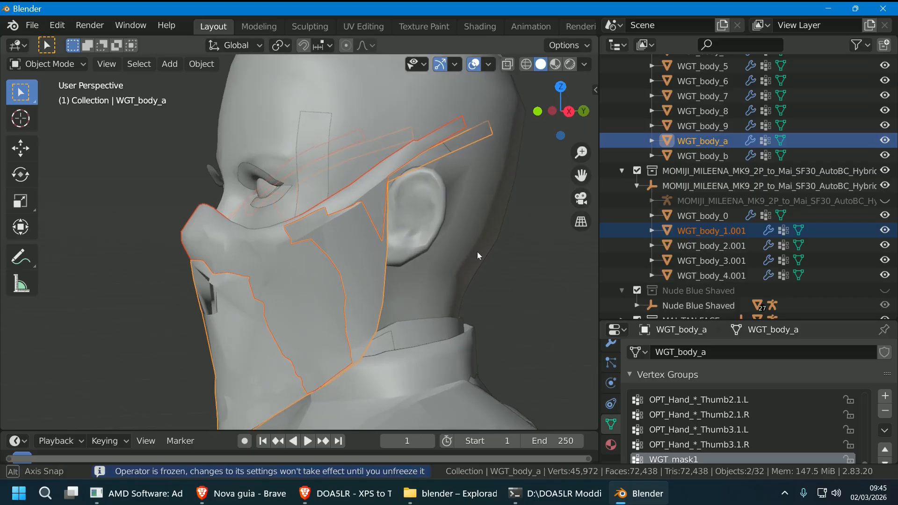
pyautogui.click(511, 260)
pyautogui.click(701, 141)
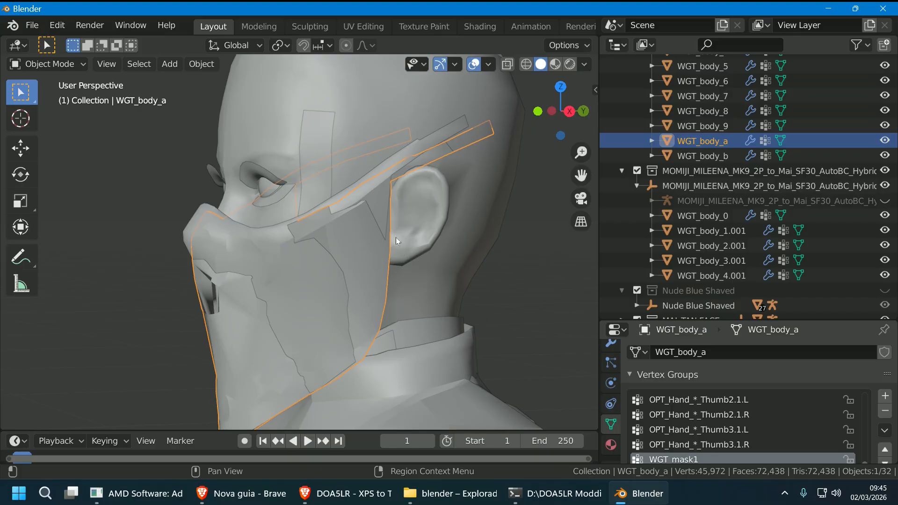
pyautogui.click(33, 25)
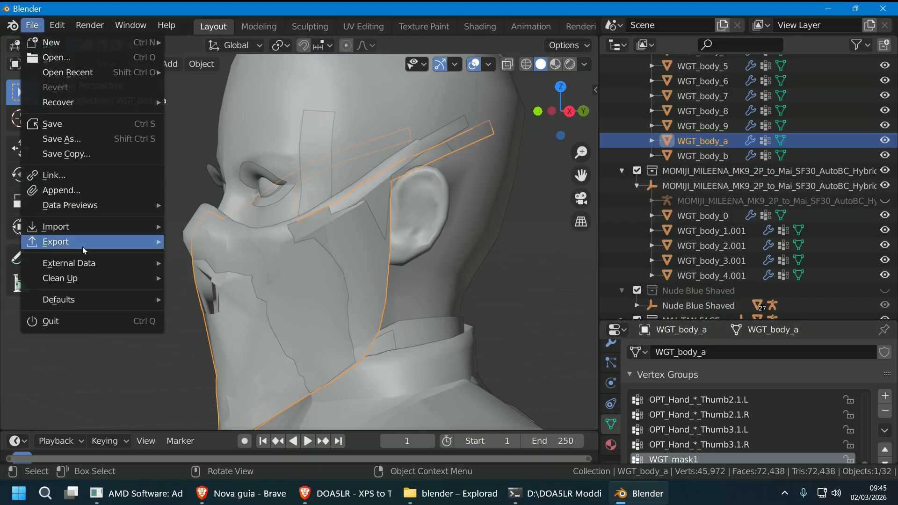
pyautogui.moveTo(94, 241)
pyautogui.click(228, 405)
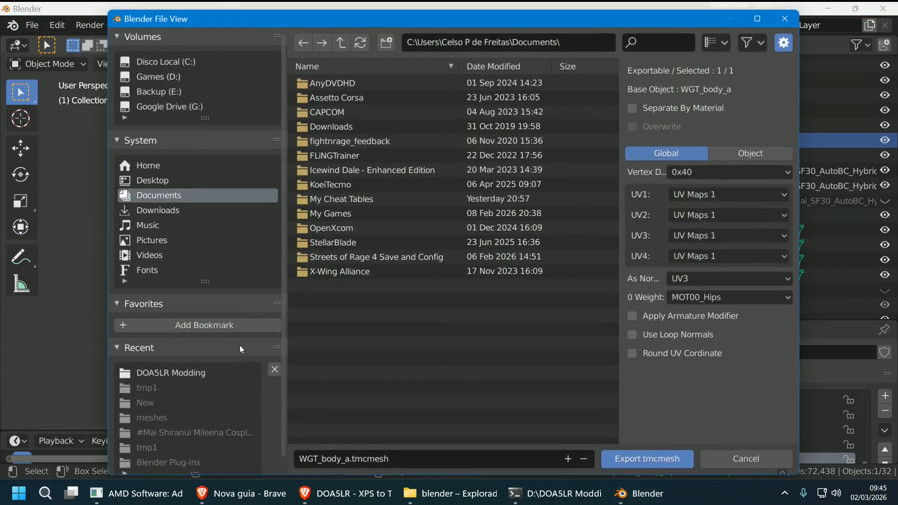
pyautogui.click(203, 373)
pyautogui.click(648, 459)
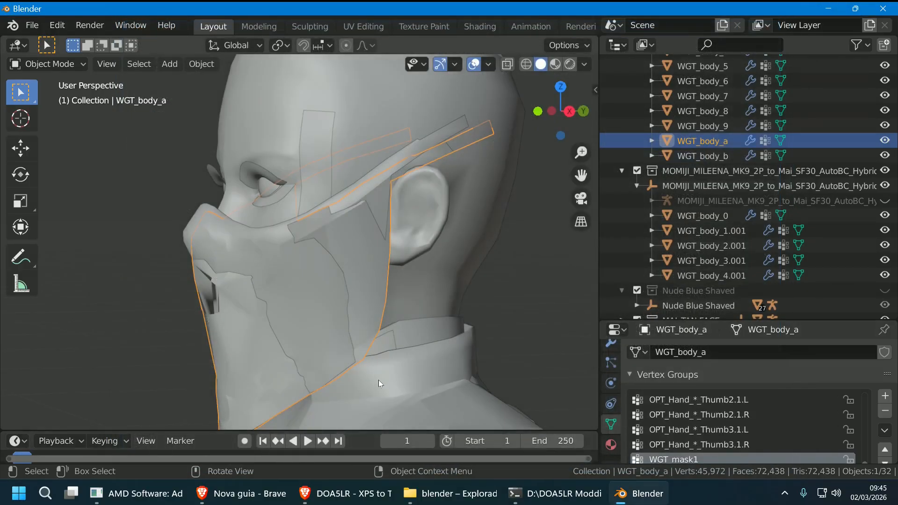
# - Collapse the MOMIJI_MILEENA_MK9_2P_to_Mai_SF30_AutoBC_Hybrid collection and delete it with all its contents
pyautogui.scroll(-3, 448, 310)
pyautogui.moveTo(415, 282); pyautogui.dragTo(458, 293, button='middle')
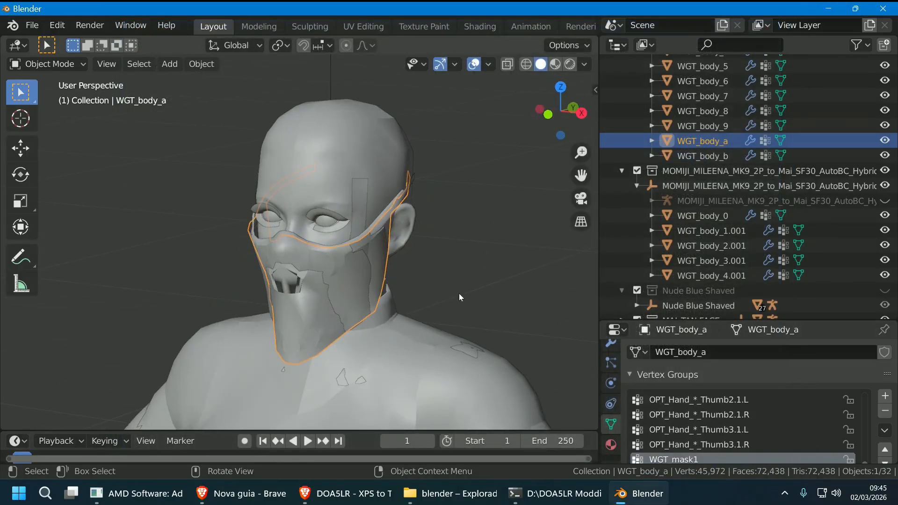
pyautogui.click(622, 170)
pyautogui.click(687, 261)
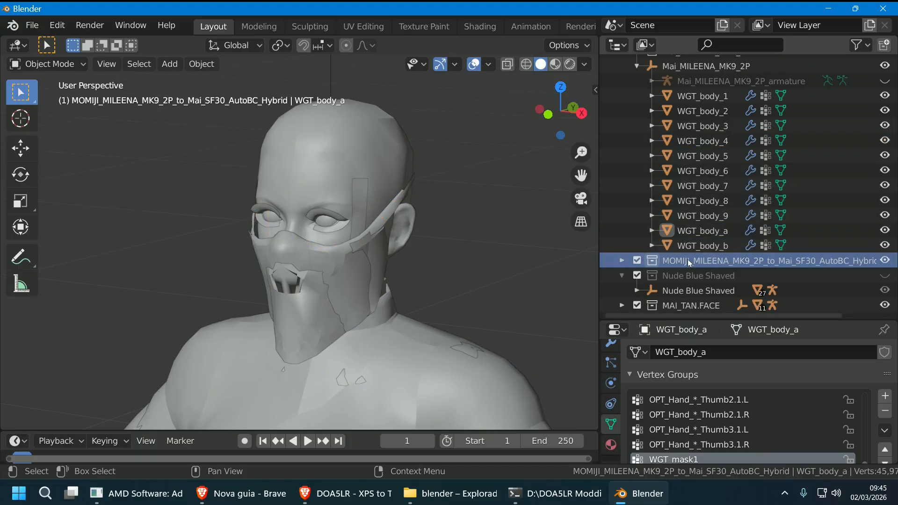
pyautogui.rightClick(716, 261)
pyautogui.click(716, 232)
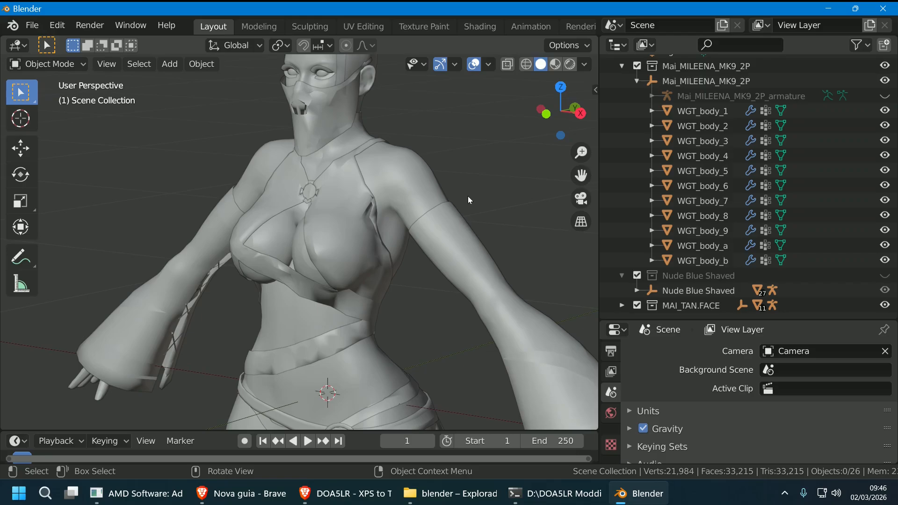
# - Select the mask mesh WGT_body_a on the character's face and hide it
pyautogui.moveTo(458, 203); pyautogui.dragTo(456, 241, button='middle')
pyautogui.click(307, 204)
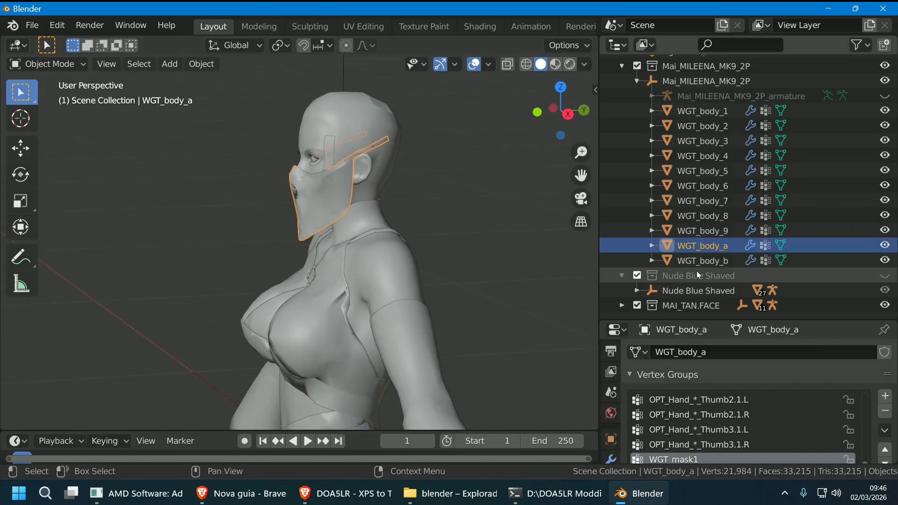
pyautogui.click(884, 245)
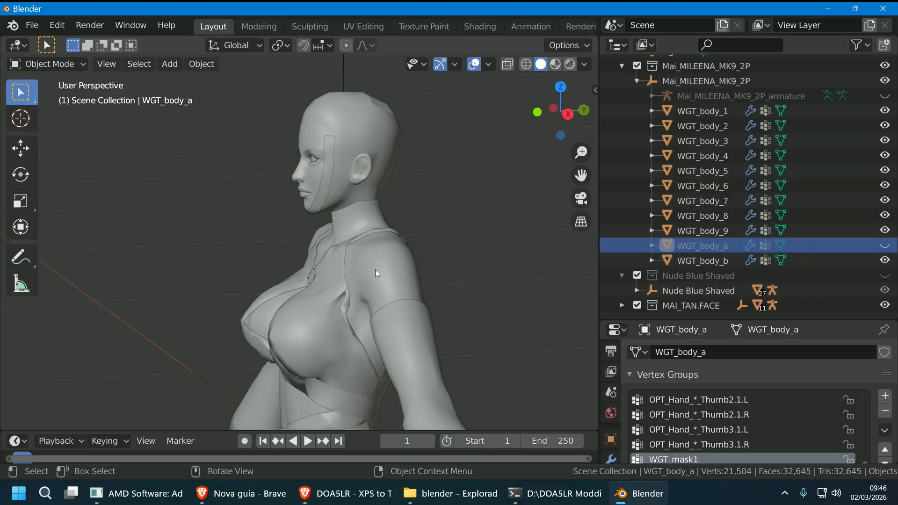
# - Examine the outfit from several angles and select the body mesh WGT_body_b
pyautogui.moveTo(375, 269); pyautogui.dragTo(460, 186, button='middle')
pyautogui.scroll(4, 424, 243)
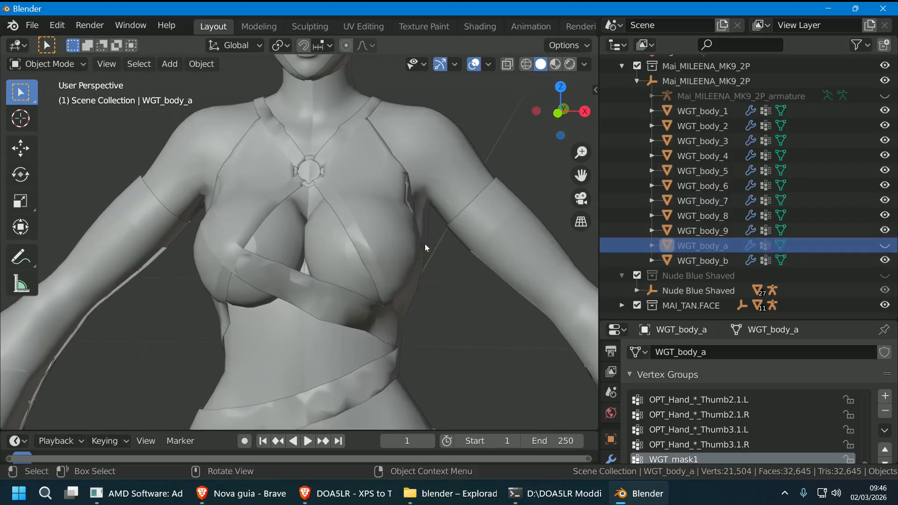
pyautogui.scroll(-5, 423, 243)
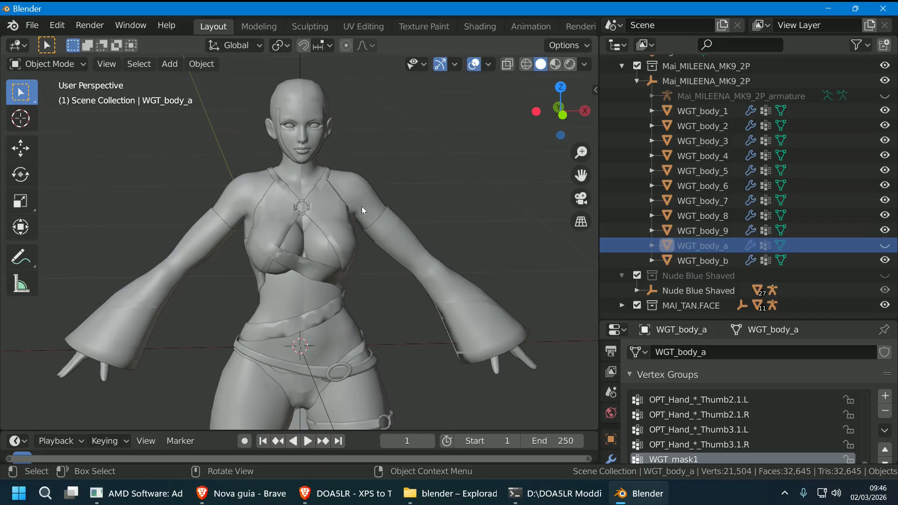
pyautogui.click(361, 206)
pyautogui.moveTo(398, 285); pyautogui.dragTo(389, 231, button='middle')
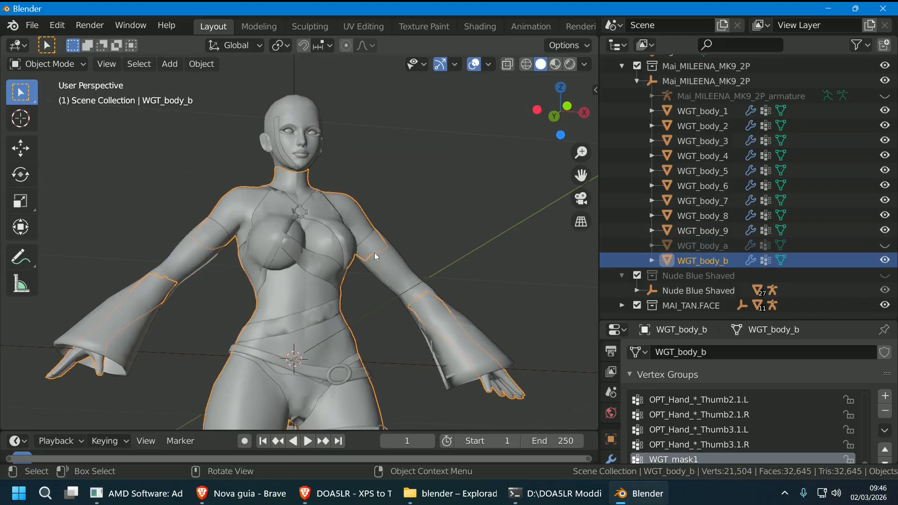
pyautogui.moveTo(417, 288); pyautogui.dragTo(397, 247, button='middle')
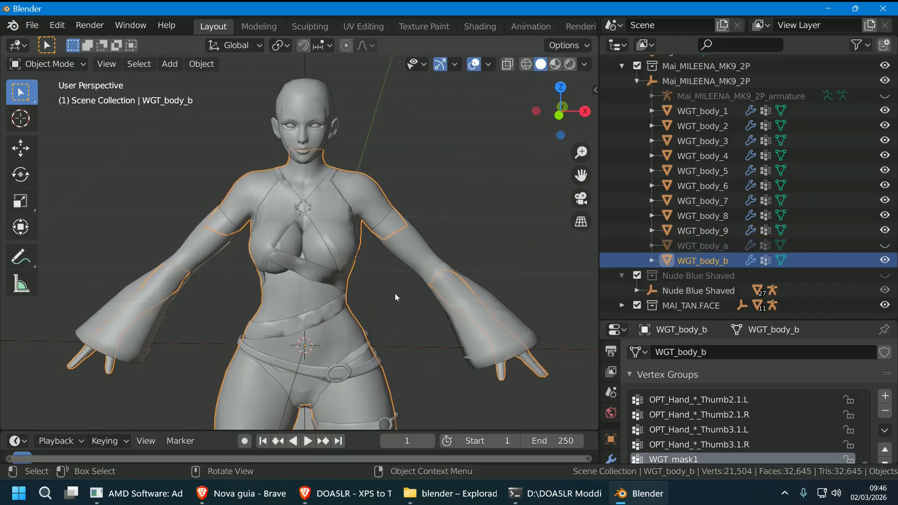
pyautogui.moveTo(396, 291); pyautogui.dragTo(432, 251, button='middle')
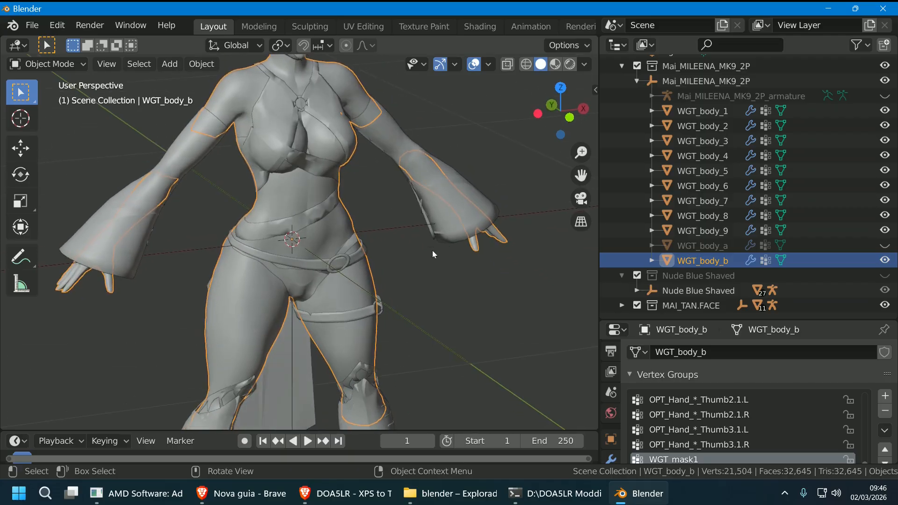
# - Switch to File Explorer and open 24_body_0.9_1_1.001.tmcmesh from the DOA5LR Modding folder
pyautogui.hotkey('alt', 'Tab')
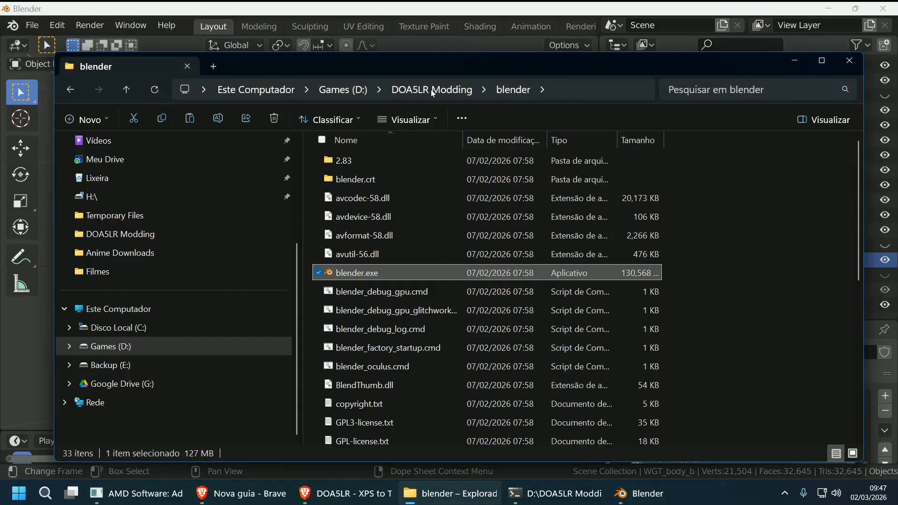
pyautogui.click(430, 89)
pyautogui.click(403, 274)
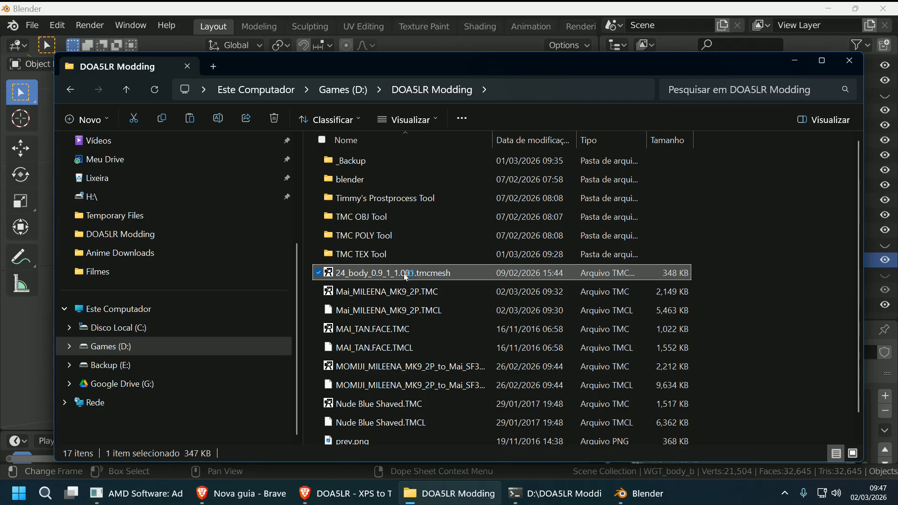
pyautogui.doubleClick(406, 276)
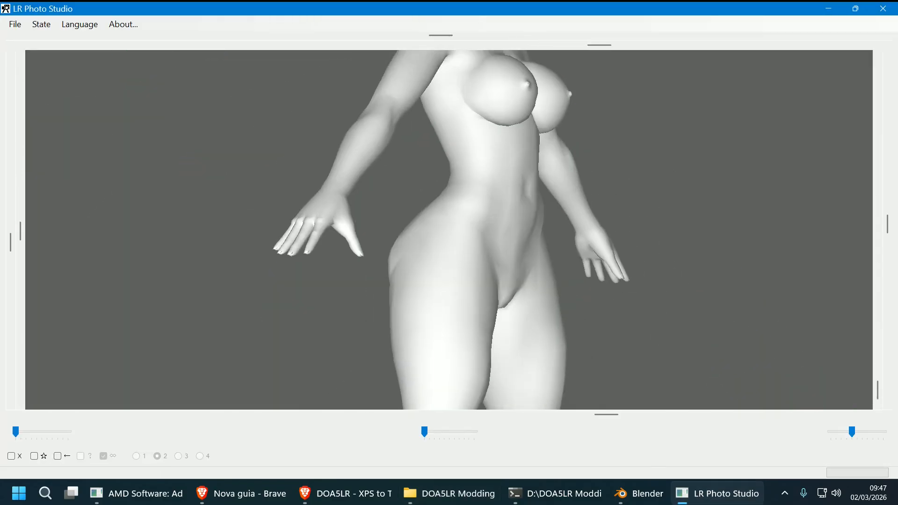
# - Close the mesh preview, return to Blender and import 24_body_0.9_1_1.001.tmcmesh from the DOA5LR Modding folder
pyautogui.click(882, 8)
pyautogui.click(450, 493)
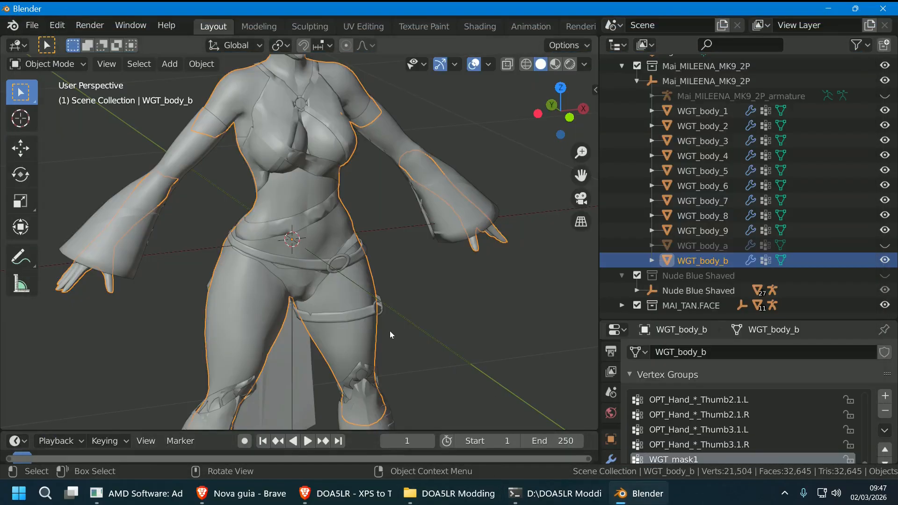
pyautogui.click(532, 292)
pyautogui.moveTo(532, 284); pyautogui.dragTo(489, 267, button='middle')
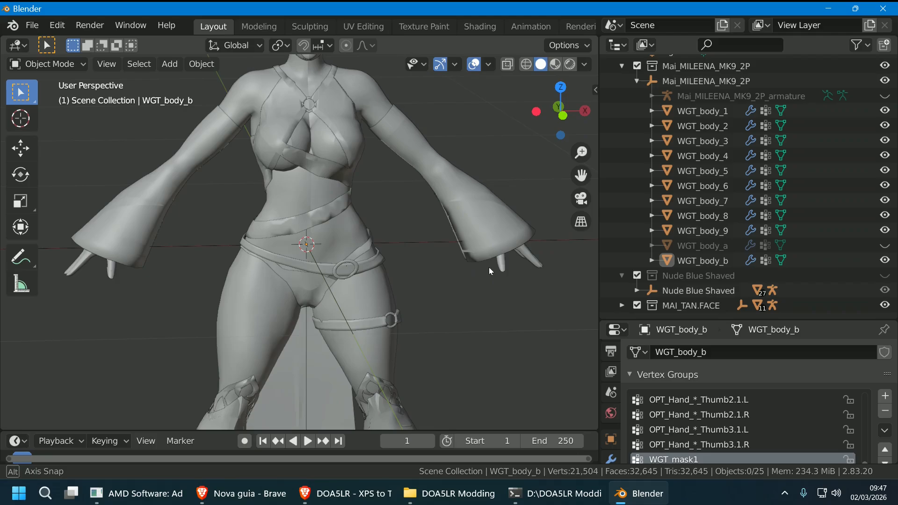
pyautogui.click(32, 24)
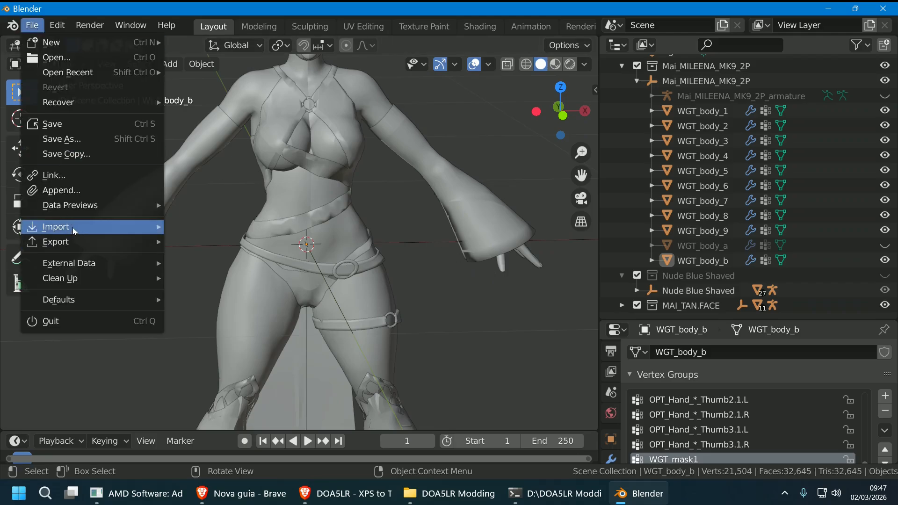
pyautogui.moveTo(70, 227)
pyautogui.click(268, 405)
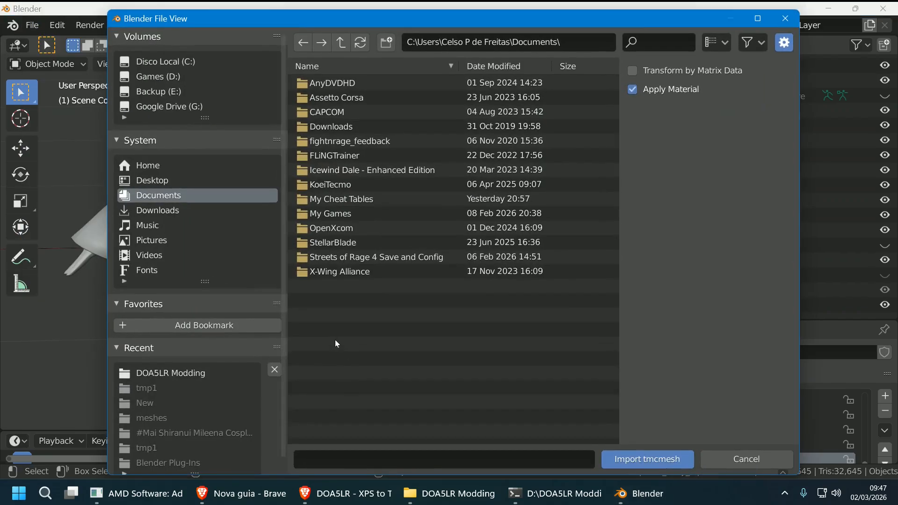
pyautogui.click(148, 374)
pyautogui.click(372, 171)
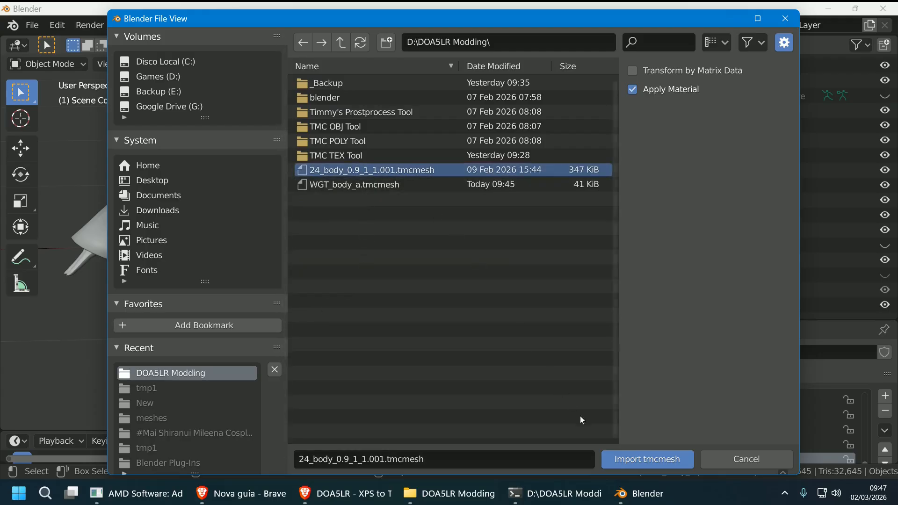
pyautogui.click(624, 457)
# - Enter Edit Mode on the imported 24_body_0.9_1_1.001 mesh, deselect all its vertices and return to Object Mode
pyautogui.scroll(-4, 430, 317)
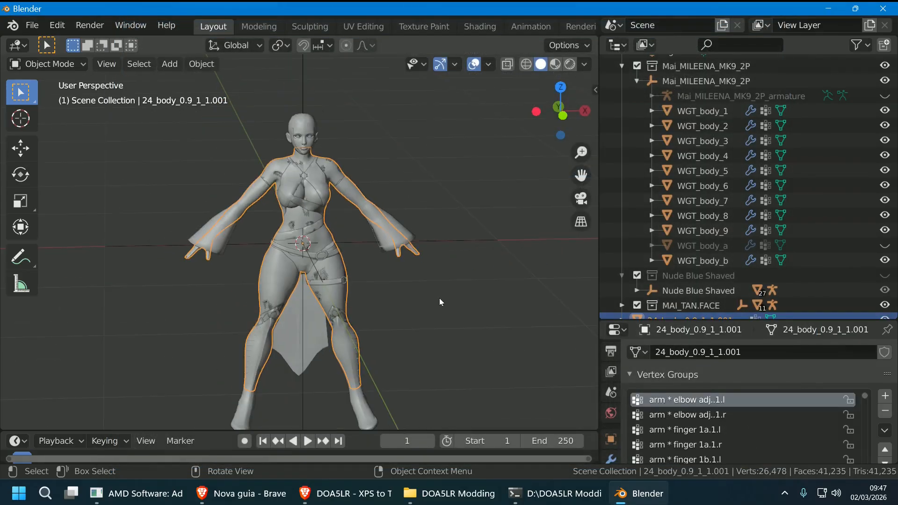
pyautogui.keyDown('shift'); pyautogui.moveTo(442, 302); pyautogui.dragTo(438, 184, button='middle'); pyautogui.keyUp('shift')
pyautogui.scroll(6, 304, 284)
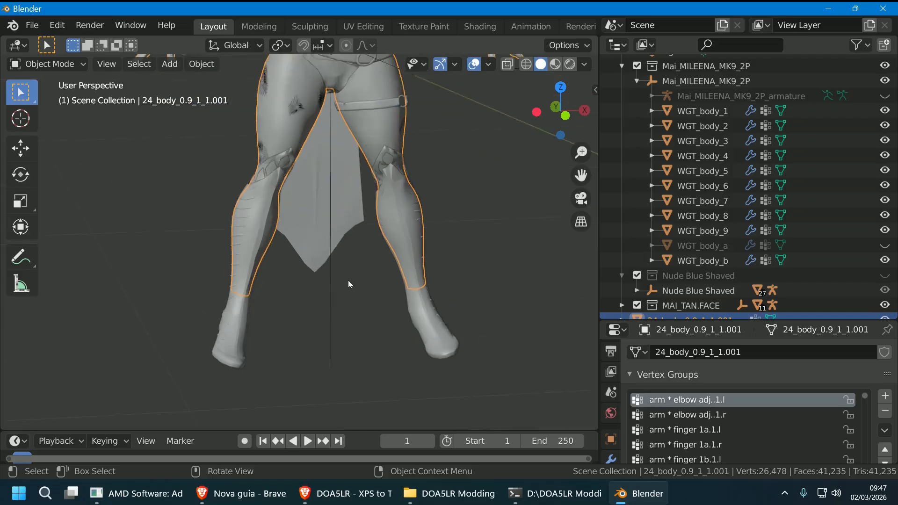
pyautogui.moveTo(405, 257); pyautogui.dragTo(538, 245, button='middle')
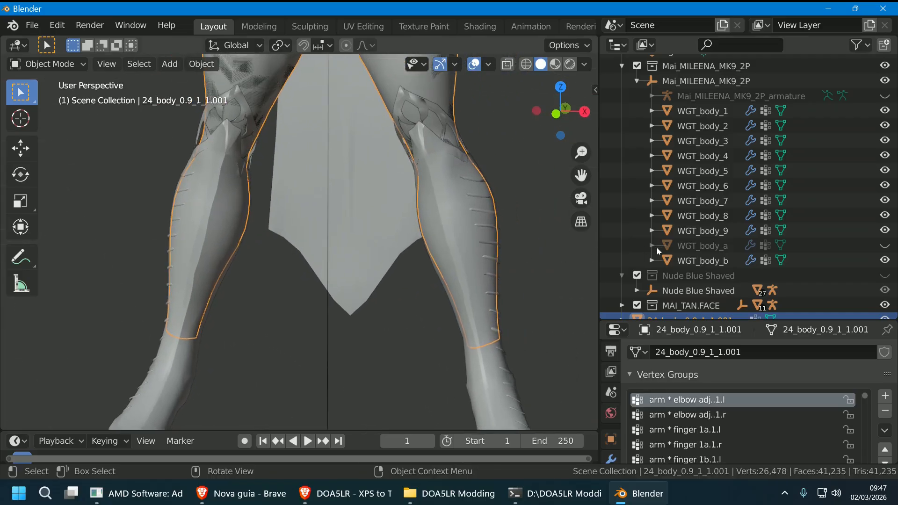
pyautogui.scroll(-1, 701, 280)
pyautogui.click(769, 305)
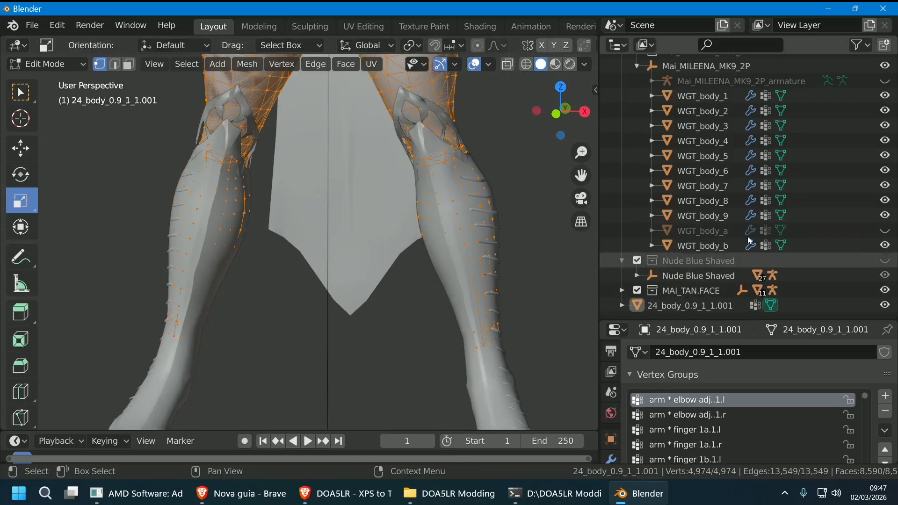
pyautogui.click(540, 247)
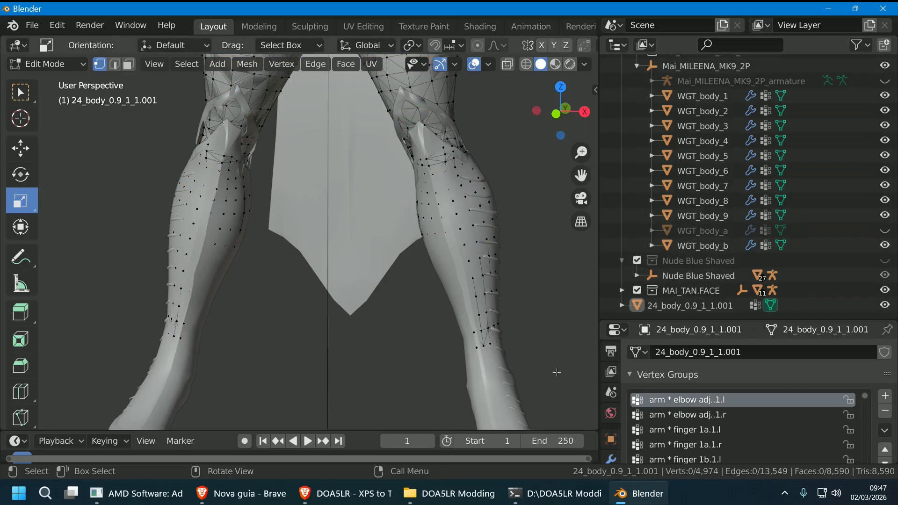
pyautogui.click(770, 305)
# - Hide the leg mesh WGT_body_6 and select the body mesh WGT_body_b
pyautogui.click(522, 387)
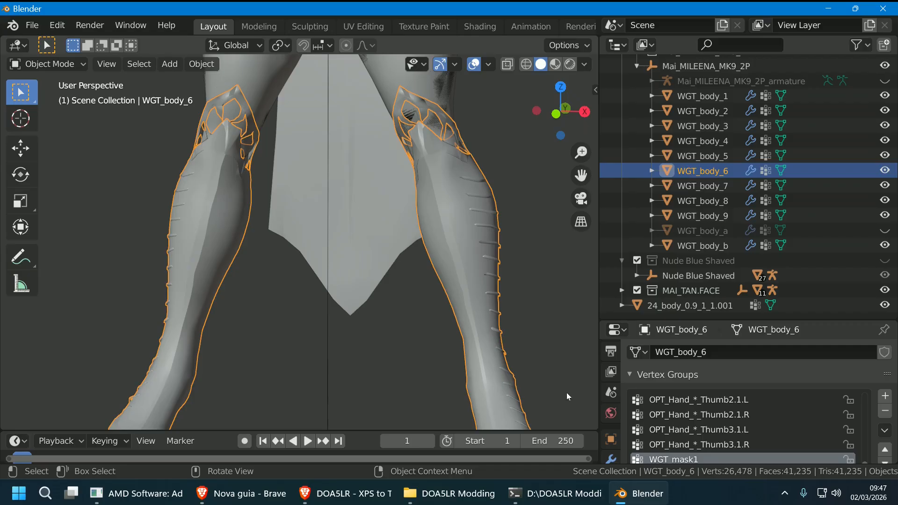
pyautogui.click(884, 170)
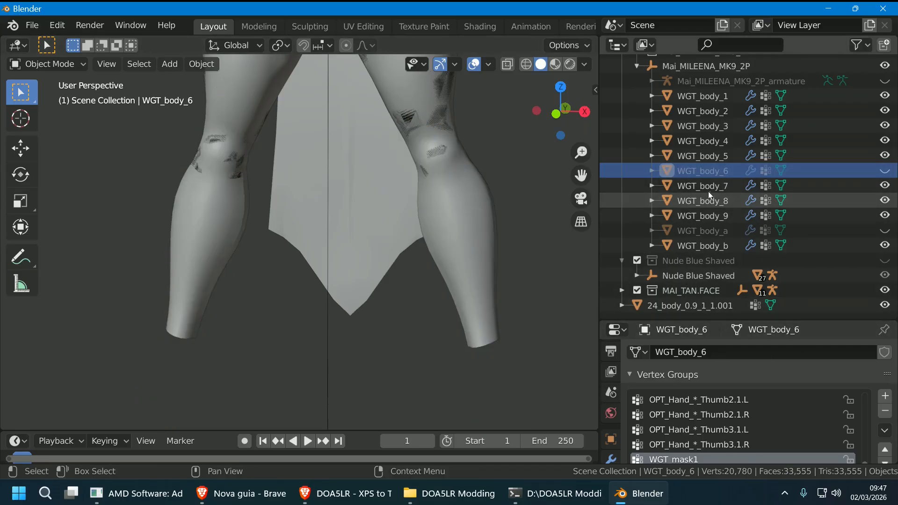
pyautogui.click(718, 158)
pyautogui.click(719, 183)
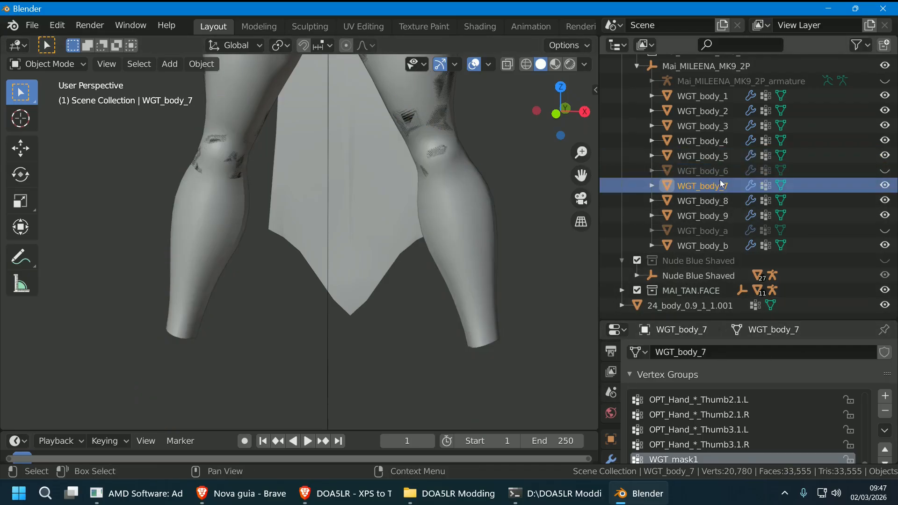
pyautogui.click(716, 115)
pyautogui.click(717, 245)
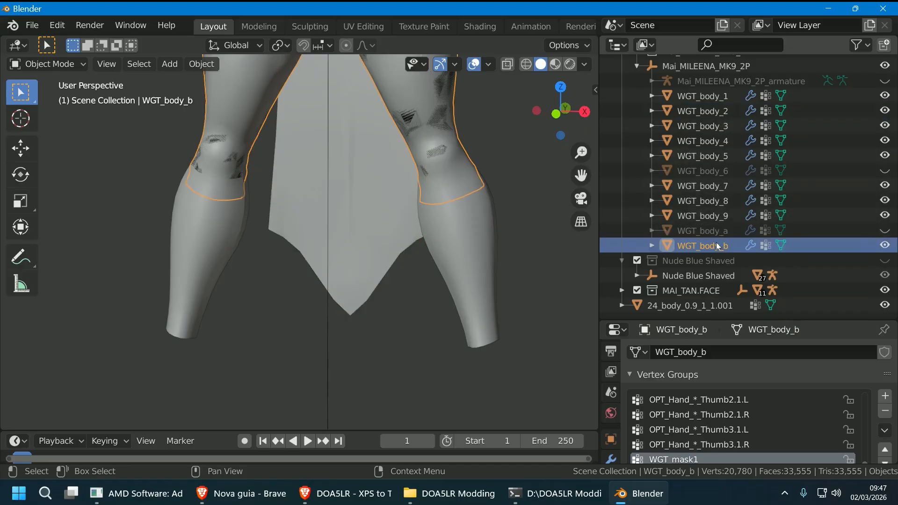
# - Compare where WGT_body_b ends below the knees, then circle-select and delete the calf vertices of 24_body_0.9_1_1.001 on both legs
pyautogui.moveTo(526, 276); pyautogui.dragTo(503, 273, button='middle')
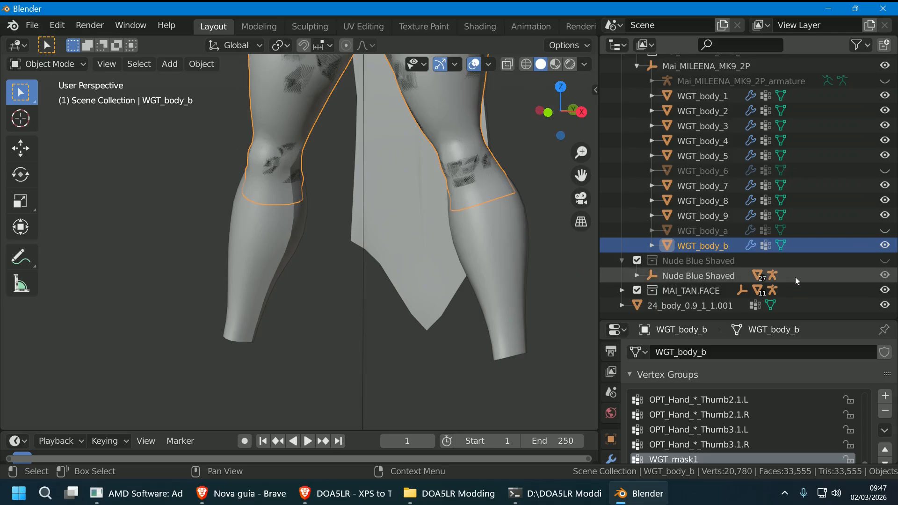
pyautogui.click(770, 305)
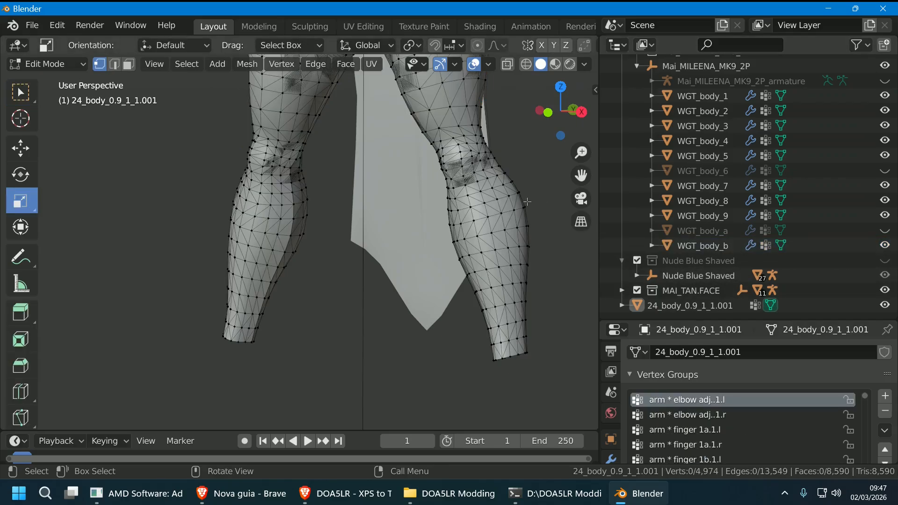
pyautogui.click(782, 244)
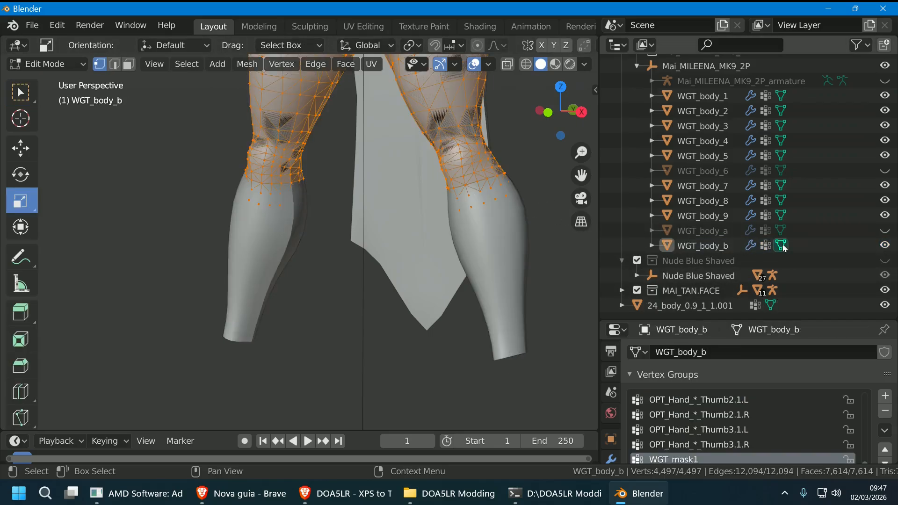
pyautogui.click(770, 305)
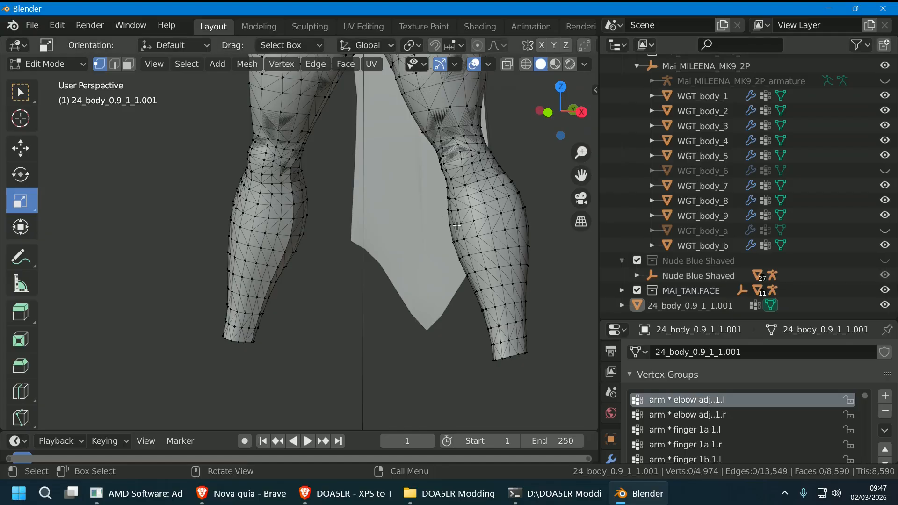
pyautogui.press('c')
pyautogui.moveTo(461, 245)
pyautogui.mouseDown()
pyautogui.moveTo(510, 224)
pyautogui.moveTo(498, 359)
pyautogui.moveTo(469, 250)
pyautogui.mouseUp()
pyautogui.moveTo(516, 333); pyautogui.dragTo(398, 362)
pyautogui.moveTo(398, 363)
pyautogui.mouseDown(button='middle')
pyautogui.moveTo(327, 328)
pyautogui.moveTo(273, 266)
pyautogui.mouseUp(button='middle')
pyautogui.moveTo(273, 265)
pyautogui.mouseDown()
pyautogui.moveTo(154, 236)
pyautogui.moveTo(170, 376)
pyautogui.moveTo(174, 368)
pyautogui.mouseUp()
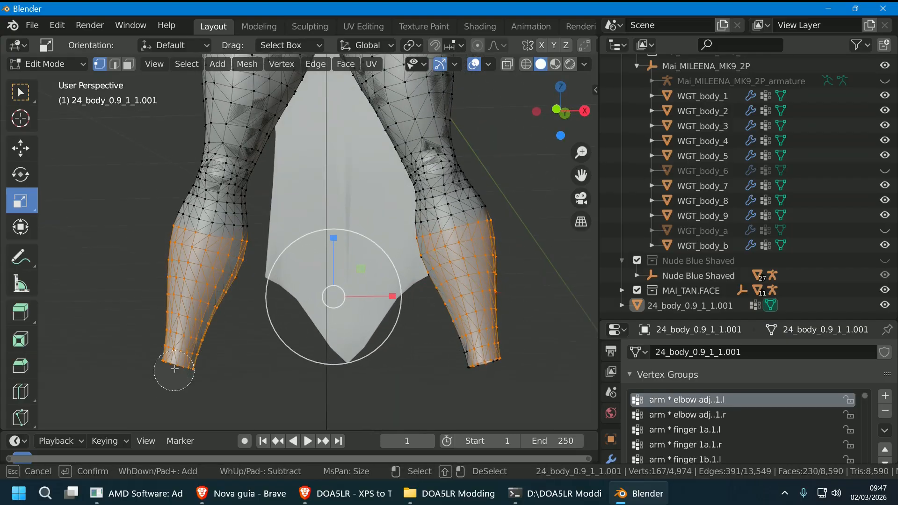
pyautogui.rightClick(210, 311)
pyautogui.click(231, 377)
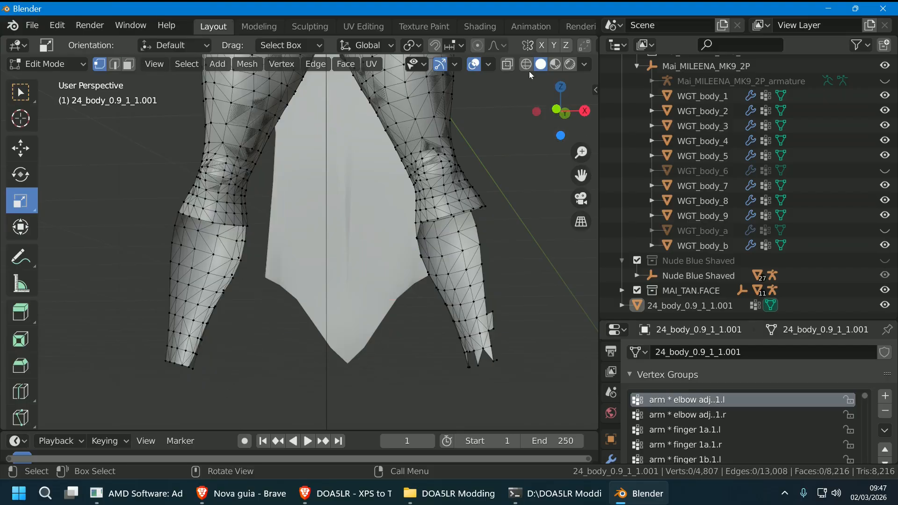
# - Circle-select and delete the remaining calf vertices and stray points below the knee of the character's left leg
pyautogui.moveTo(510, 131); pyautogui.dragTo(439, 243, button='middle')
pyautogui.press('c')
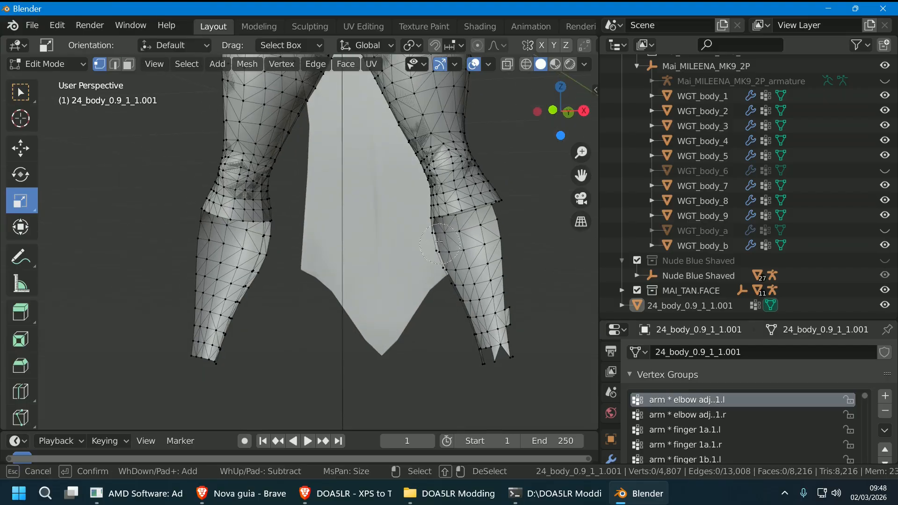
pyautogui.moveTo(439, 243)
pyautogui.mouseDown()
pyautogui.moveTo(461, 240)
pyautogui.moveTo(502, 365)
pyautogui.moveTo(439, 259)
pyautogui.mouseUp()
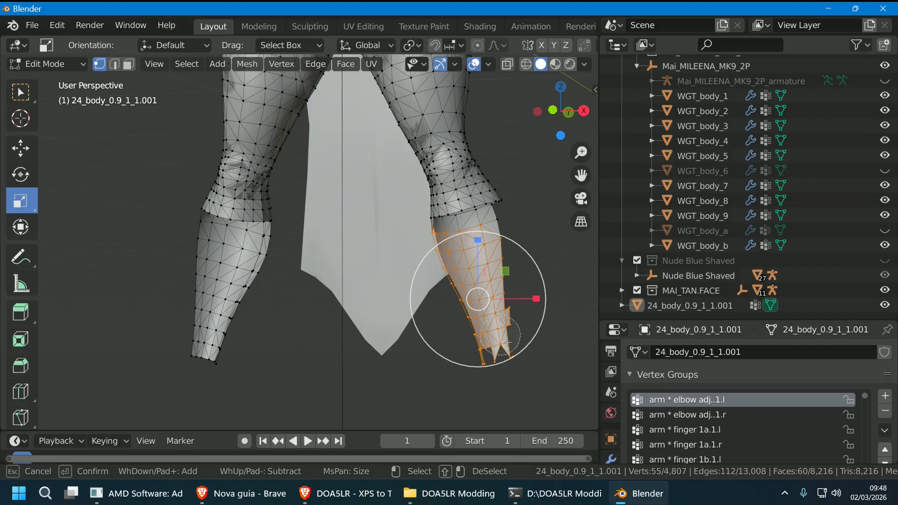
pyautogui.rightClick(477, 299)
pyautogui.click(468, 405)
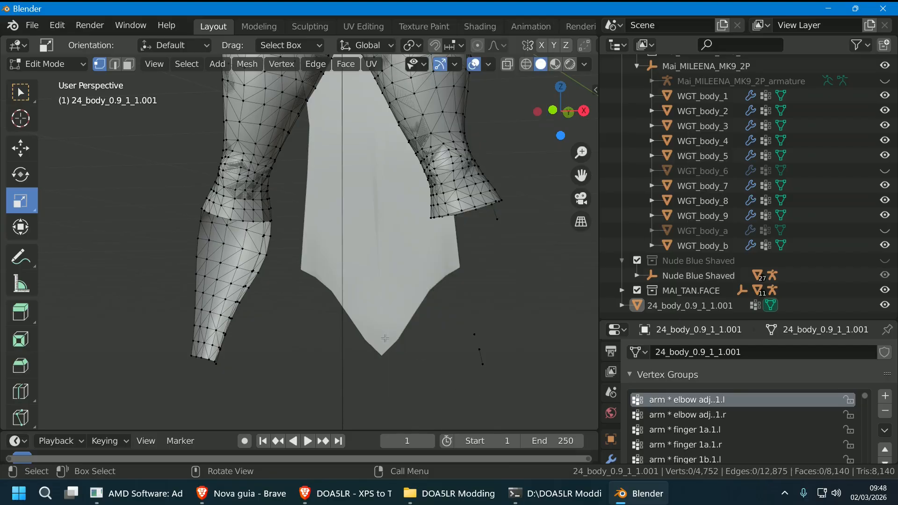
pyautogui.press('c')
pyautogui.moveTo(499, 219); pyautogui.dragTo(482, 343)
pyautogui.rightClick(483, 355)
pyautogui.click(472, 405)
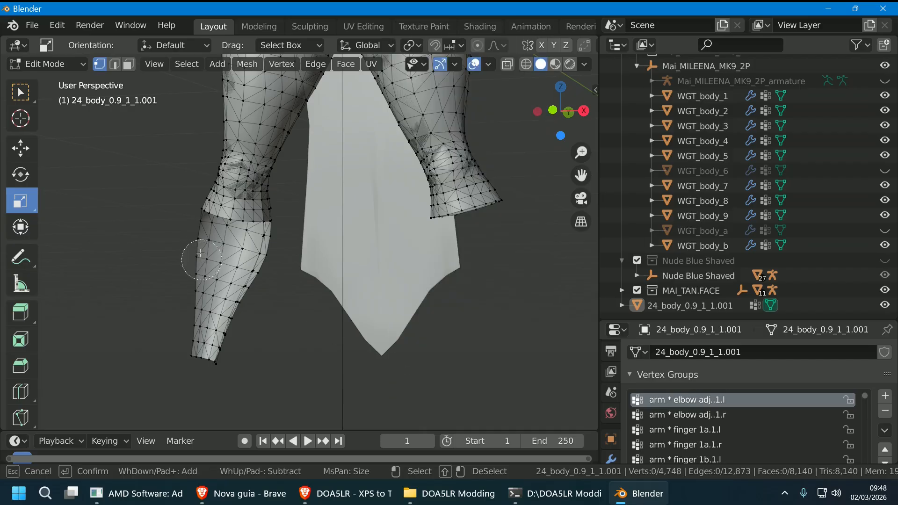
# - Circle-select and delete the remaining calf vertices below the knee of the character's right leg
pyautogui.moveTo(245, 280); pyautogui.dragTo(201, 262, button='middle')
pyautogui.moveTo(201, 262)
pyautogui.mouseDown()
pyautogui.moveTo(187, 255)
pyautogui.moveTo(229, 271)
pyautogui.moveTo(192, 356)
pyautogui.moveTo(182, 296)
pyautogui.mouseUp()
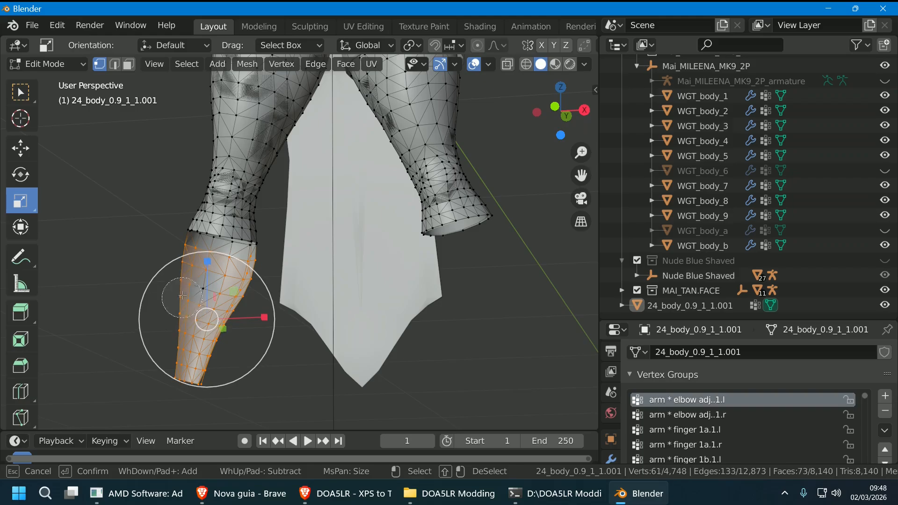
pyautogui.rightClick(205, 298)
pyautogui.click(178, 406)
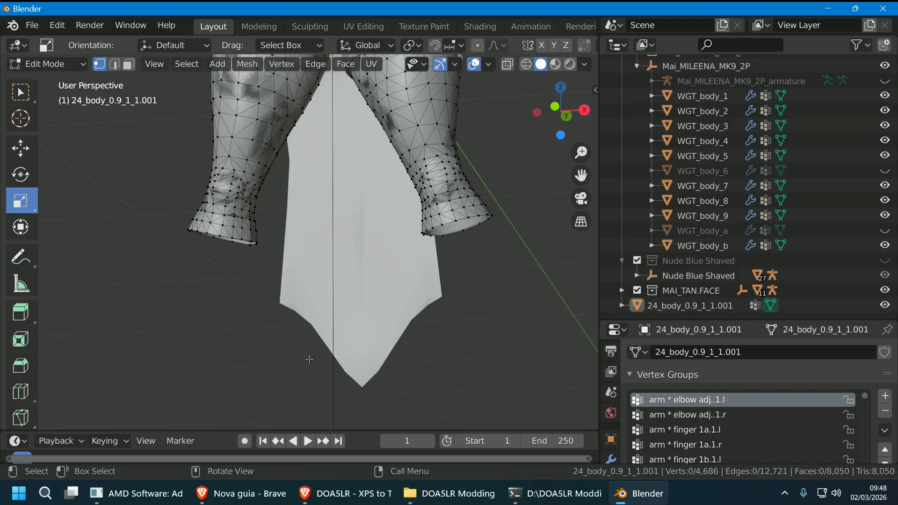
# - Check the trimmed body mesh from the legs up to the torso and hide WGT_body_b
pyautogui.moveTo(322, 317)
pyautogui.mouseDown(button='middle')
pyautogui.moveTo(243, 320)
pyautogui.moveTo(307, 322)
pyautogui.mouseUp(button='middle')
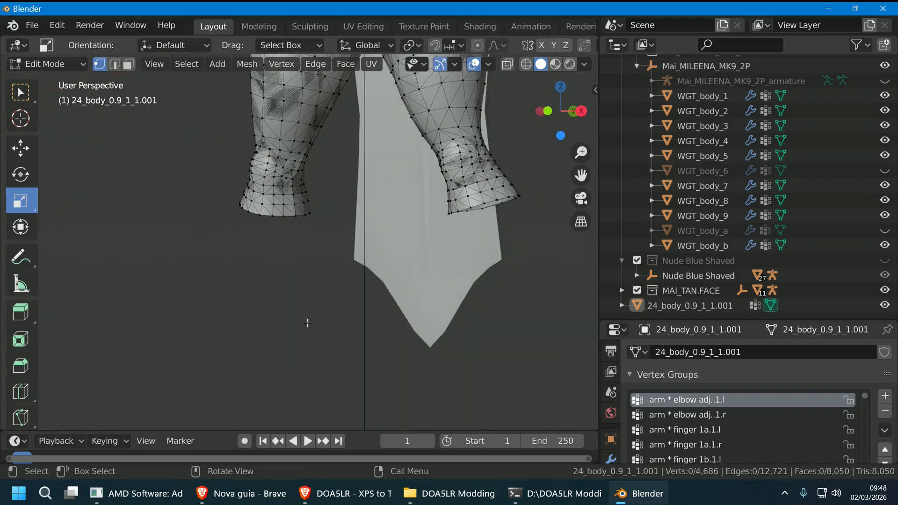
pyautogui.scroll(2, 367, 392)
pyautogui.scroll(-4, 367, 392)
pyautogui.scroll(3, 452, 178)
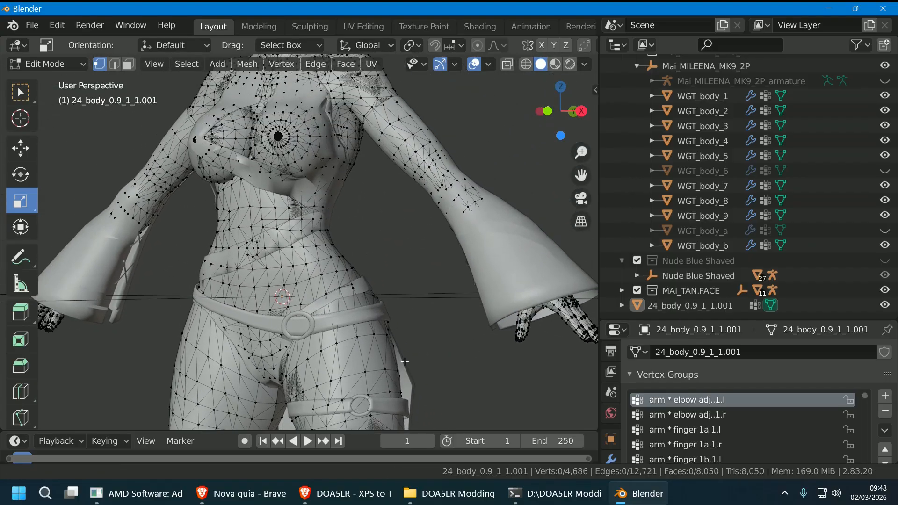
pyautogui.moveTo(393, 214); pyautogui.dragTo(461, 292, button='middle')
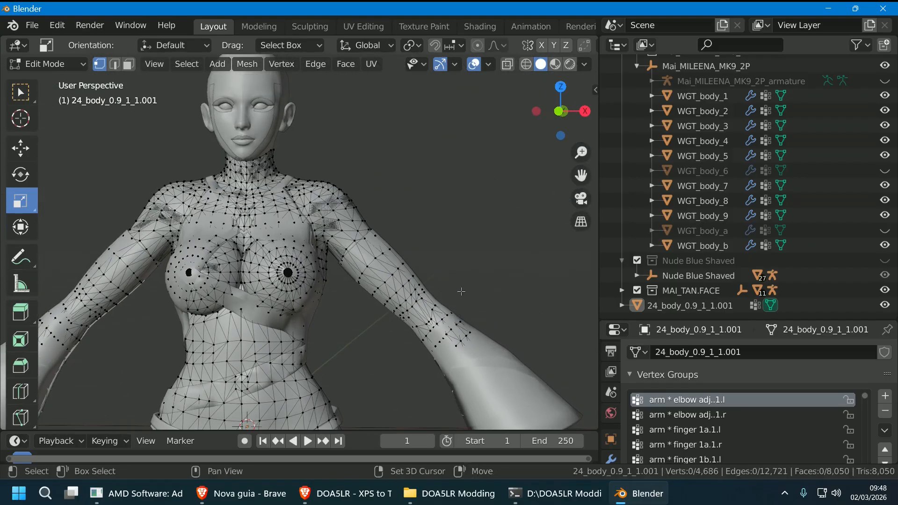
pyautogui.moveTo(465, 224); pyautogui.dragTo(484, 228, button='middle')
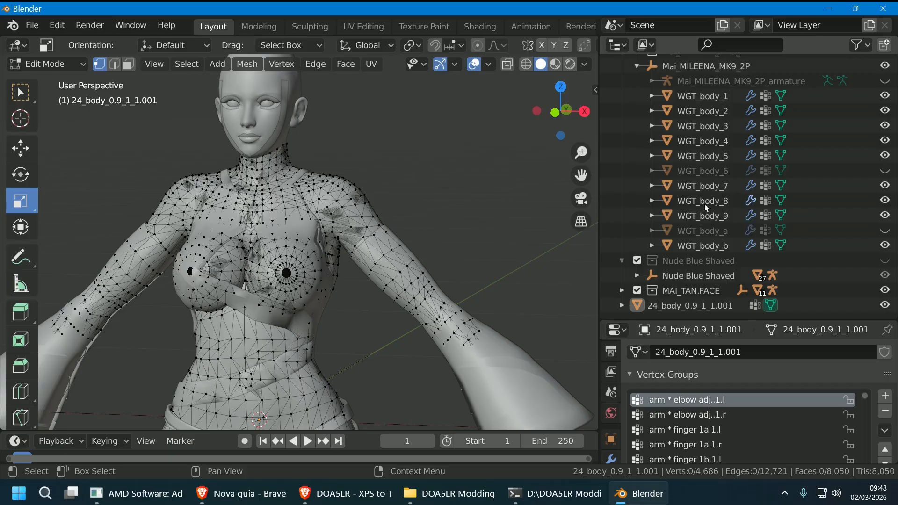
pyautogui.click(884, 245)
# - Show the Nude Blue Shaved collection and examine the body's neck seam from several angles, hiding and showing the MAI_TAN.FACE collection
pyautogui.moveTo(356, 178); pyautogui.dragTo(213, 225, button='middle')
pyautogui.scroll(7, 350, 254)
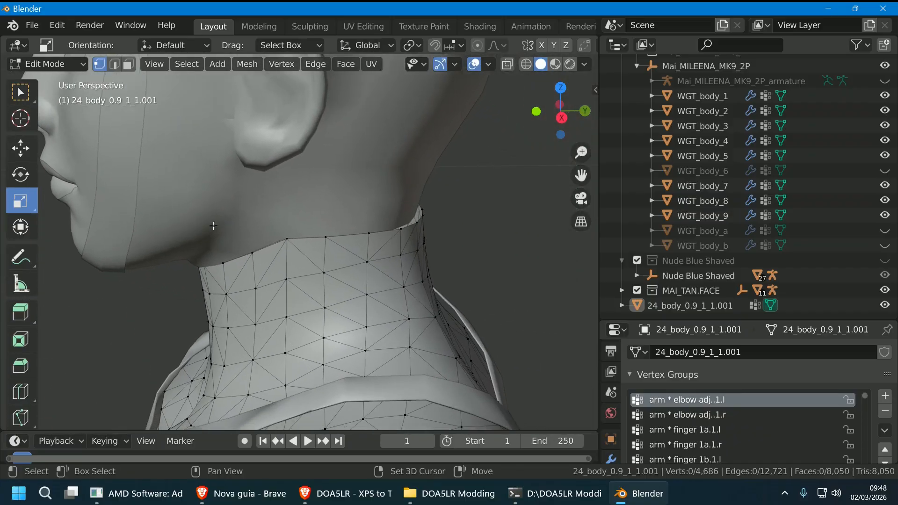
pyautogui.moveTo(435, 248); pyautogui.dragTo(290, 250, button='middle')
pyautogui.scroll(-3, 274, 239)
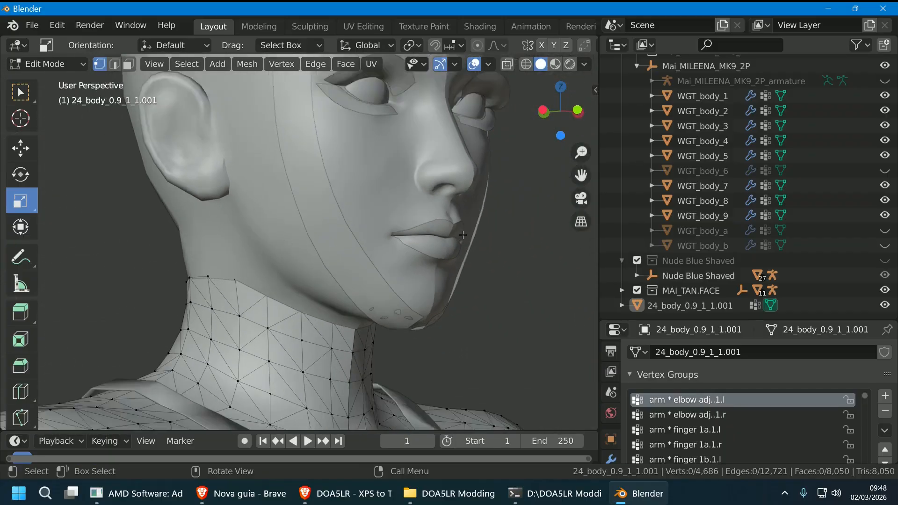
pyautogui.moveTo(411, 281); pyautogui.dragTo(492, 181, button='middle')
pyautogui.scroll(-2, 335, 342)
pyautogui.scroll(7, 381, 322)
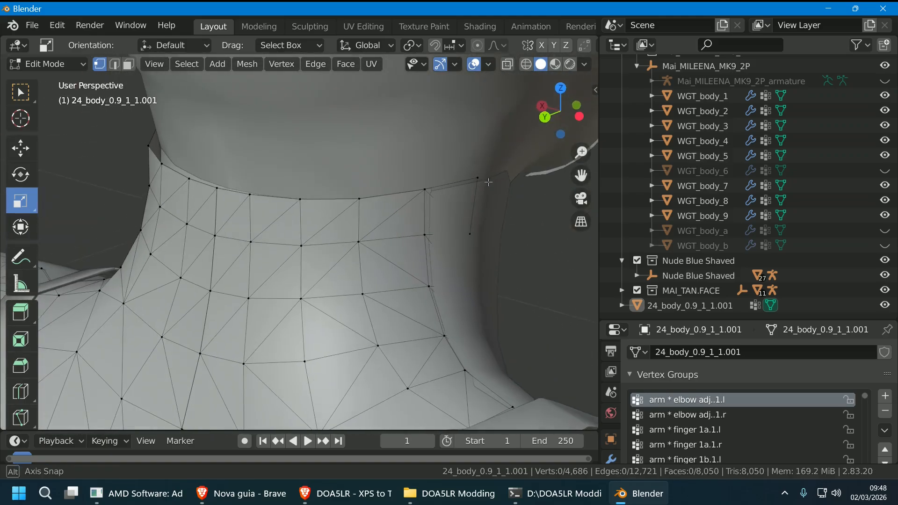
pyautogui.click(884, 290)
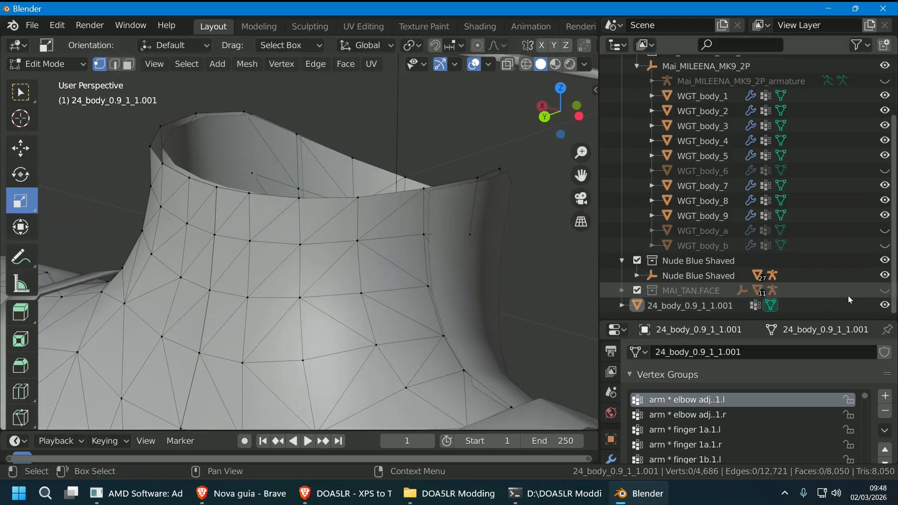
pyautogui.click(883, 291)
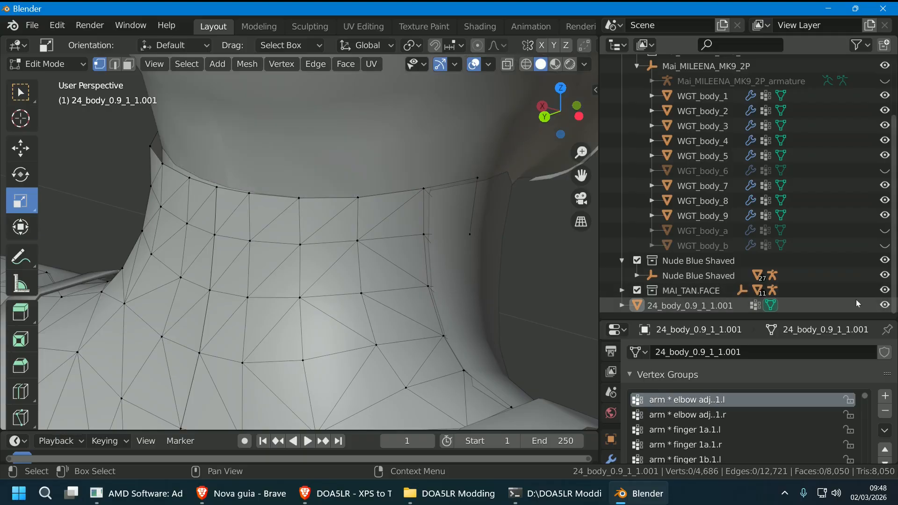
# - Inspect the neck without 24_body_0.9_1_1.001, then hide the Nude Blue Shaved collection and show 24_body_0.9_1_1.001 again
pyautogui.click(884, 305)
pyautogui.moveTo(365, 243); pyautogui.dragTo(473, 265, button='middle')
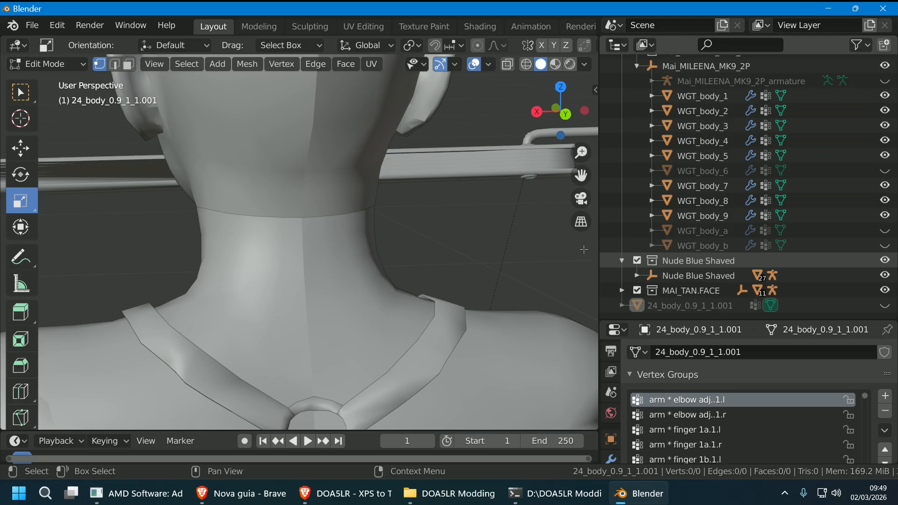
pyautogui.moveTo(565, 255); pyautogui.dragTo(339, 243, button='middle')
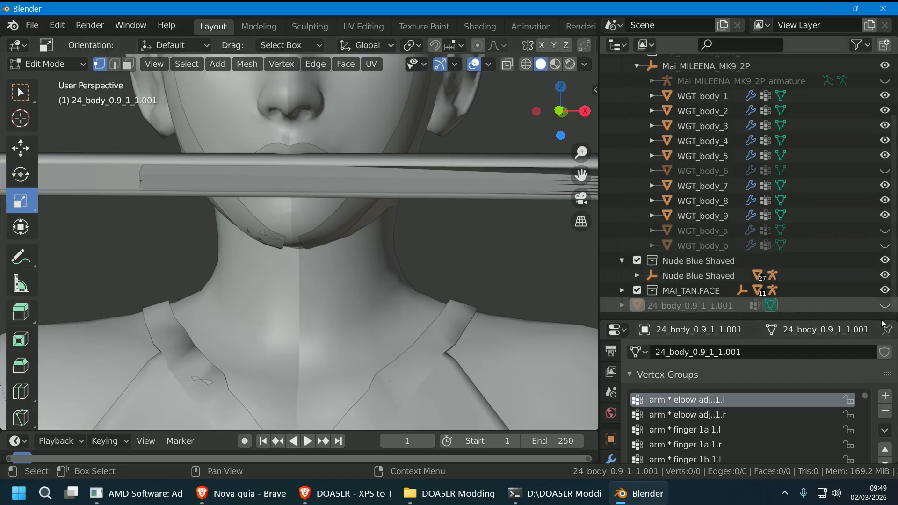
pyautogui.click(884, 260)
pyautogui.moveTo(403, 286); pyautogui.dragTo(341, 288, button='middle')
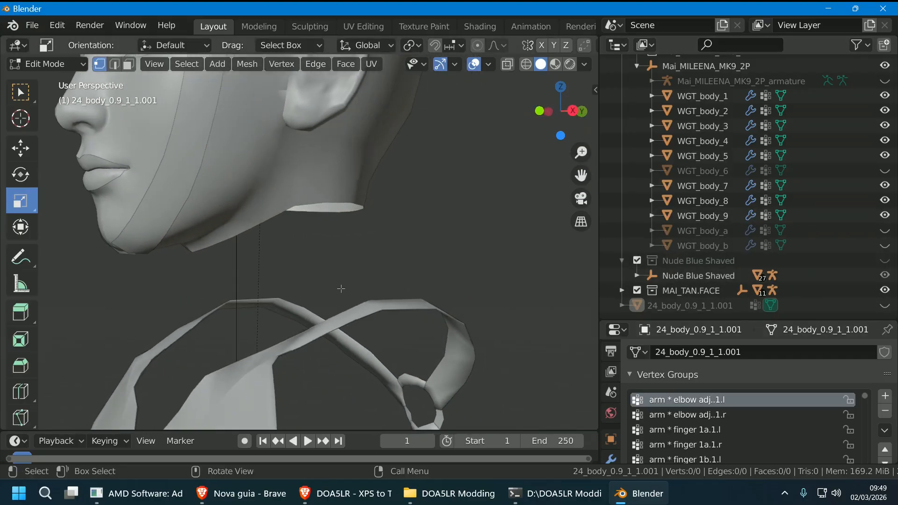
pyautogui.click(884, 305)
pyautogui.moveTo(442, 248); pyautogui.dragTo(436, 269, button='middle')
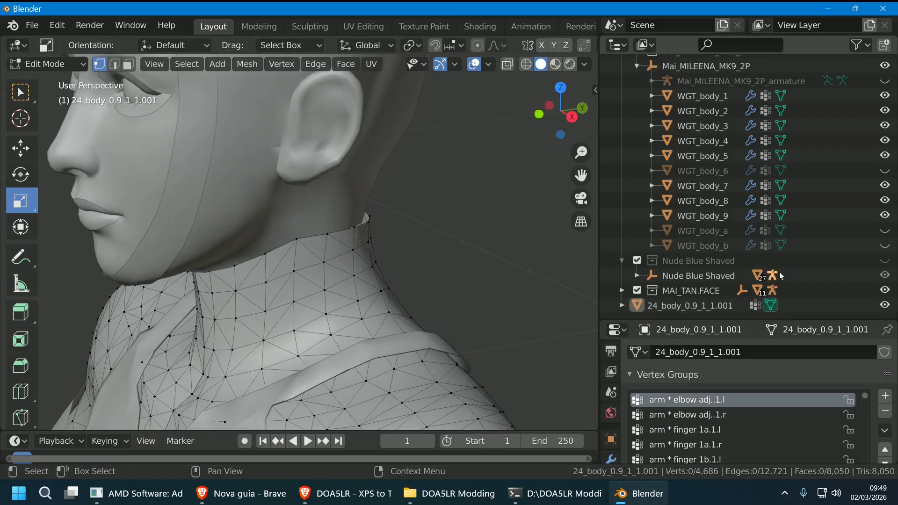
# - Expand MAI_TAN.FACE, put WGT_face_core_0 into Edit Mode together with 24_body_0.9_1_1.001, and deselect all vertices
pyautogui.click(622, 290)
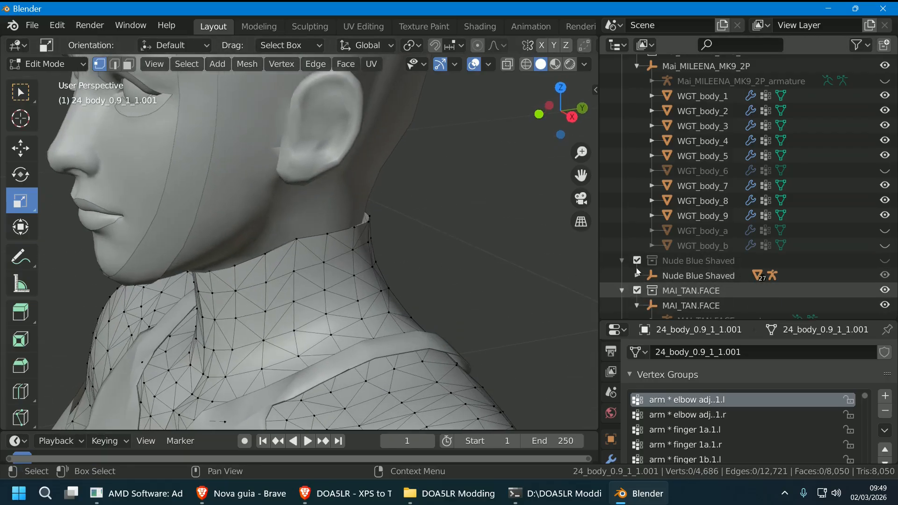
pyautogui.scroll(-2, 650, 277)
pyautogui.scroll(-8, 799, 251)
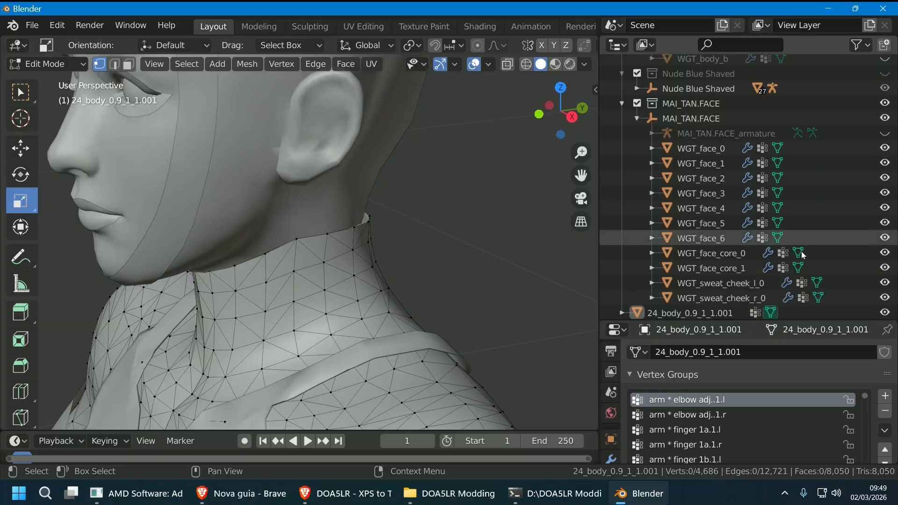
pyautogui.click(798, 253)
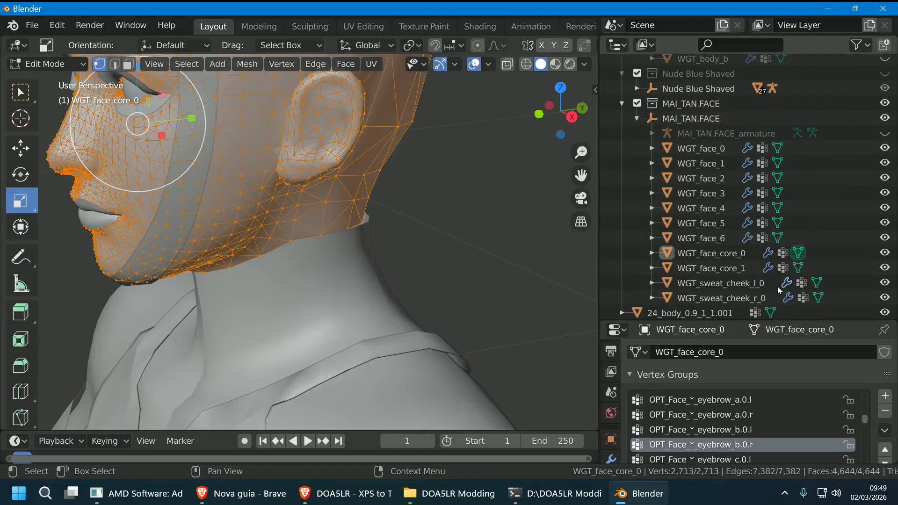
pyautogui.scroll(-1, 778, 290)
pyautogui.keyDown('ctrl'); pyautogui.click(770, 305); pyautogui.keyUp('ctrl')
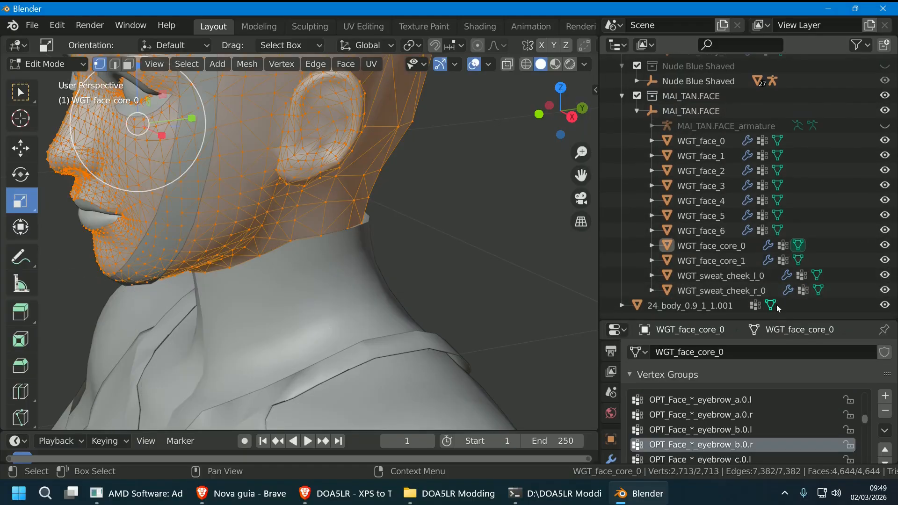
pyautogui.click(532, 246)
pyautogui.moveTo(532, 246); pyautogui.dragTo(346, 225, button='middle')
pyautogui.scroll(2, 494, 239)
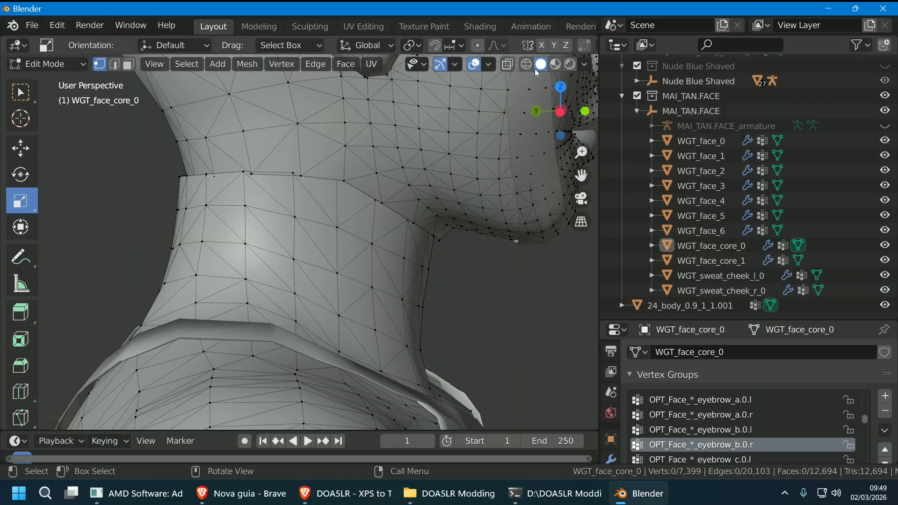
# - Turn on vertex snapping and move the body's neck-edge vertex below the character's left ear onto the matching face vertex
pyautogui.click(584, 112)
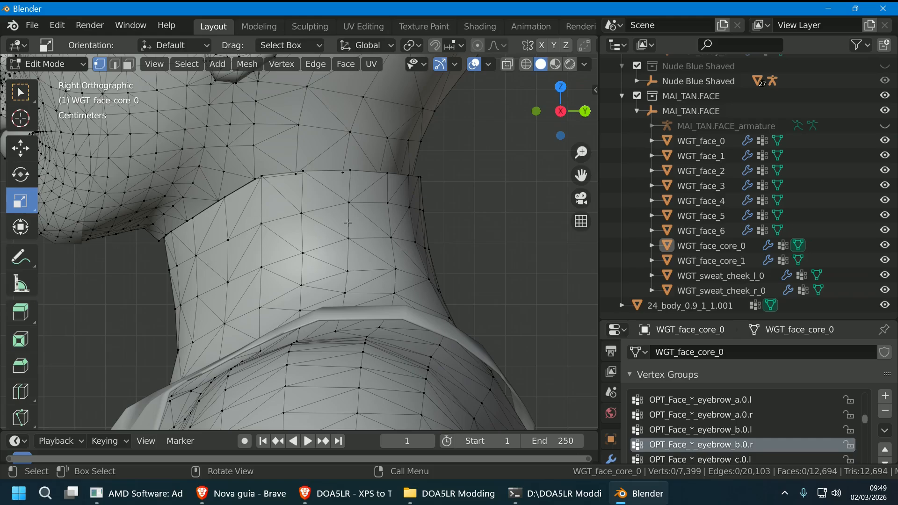
pyautogui.click(462, 48)
pyautogui.click(428, 105)
pyautogui.moveTo(410, 181); pyautogui.dragTo(449, 314, button='middle')
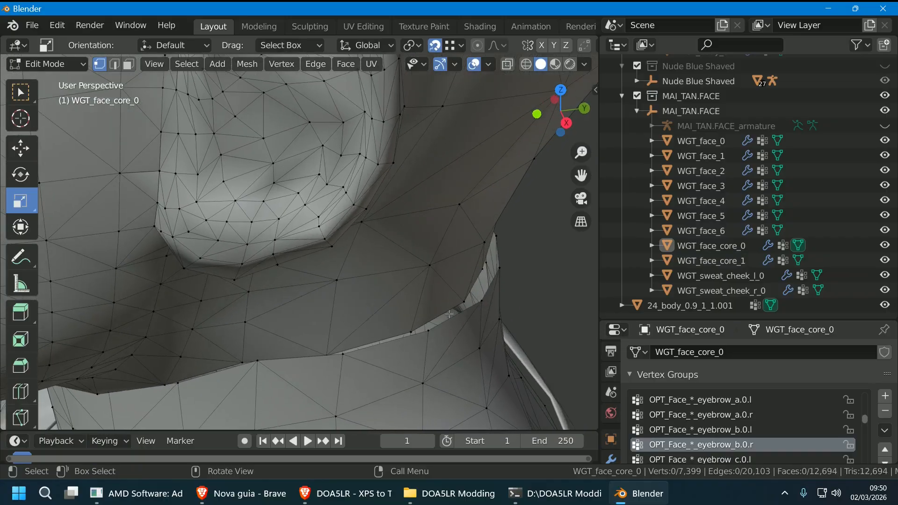
pyautogui.click(430, 331)
pyautogui.click(21, 149)
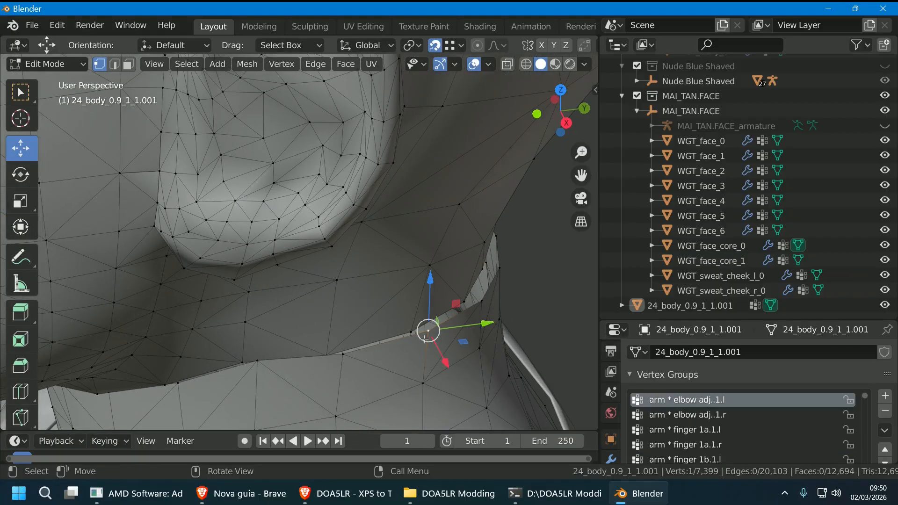
pyautogui.moveTo(425, 337); pyautogui.dragTo(415, 340)
pyautogui.moveTo(414, 341); pyautogui.dragTo(493, 341, button='middle')
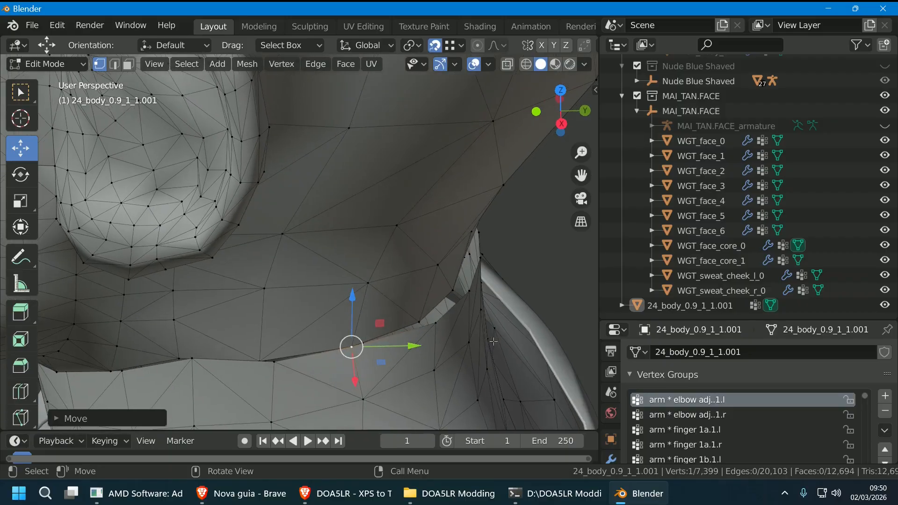
# - Snap the following two body neck-edge vertices behind the character's left ear onto the face mesh's edge vertices
pyautogui.click(433, 326)
pyautogui.moveTo(433, 324); pyautogui.dragTo(421, 322)
pyautogui.moveTo(421, 321); pyautogui.dragTo(406, 323, button='middle')
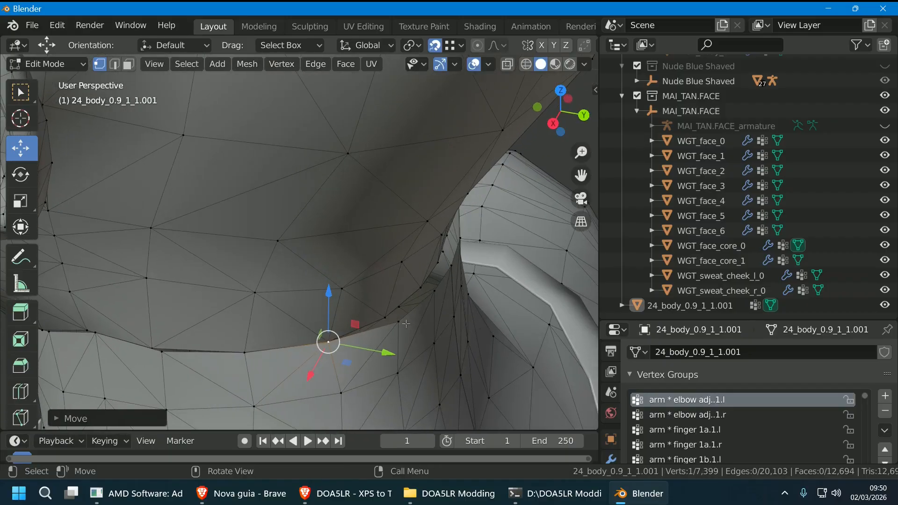
pyautogui.click(398, 322)
pyautogui.moveTo(399, 322); pyautogui.dragTo(370, 322)
pyautogui.moveTo(370, 321); pyautogui.dragTo(439, 319, button='middle')
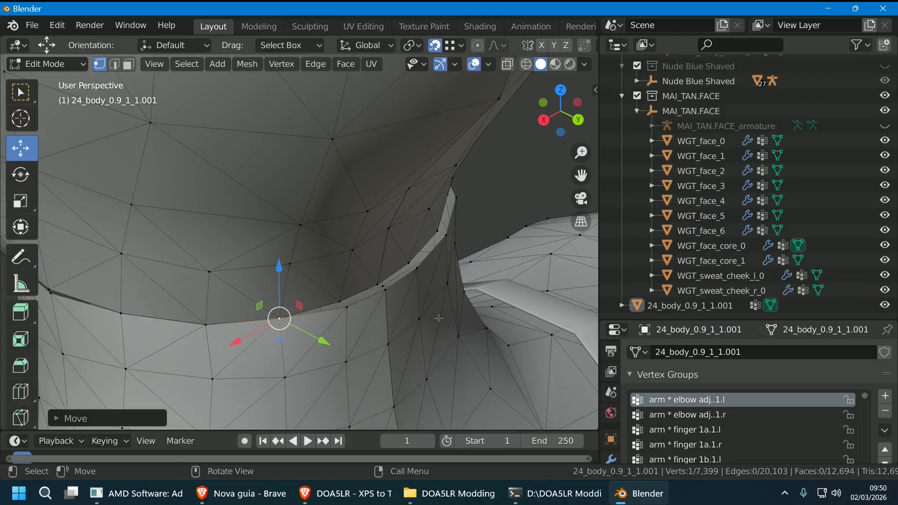
# - Snap two more body neck-edge vertices toward the nape onto the face mesh's edge vertices
pyautogui.click(348, 305)
pyautogui.moveTo(345, 304); pyautogui.dragTo(374, 287)
pyautogui.click(385, 291)
pyautogui.moveTo(374, 288); pyautogui.dragTo(337, 308, button='middle')
pyautogui.moveTo(335, 303); pyautogui.dragTo(333, 300)
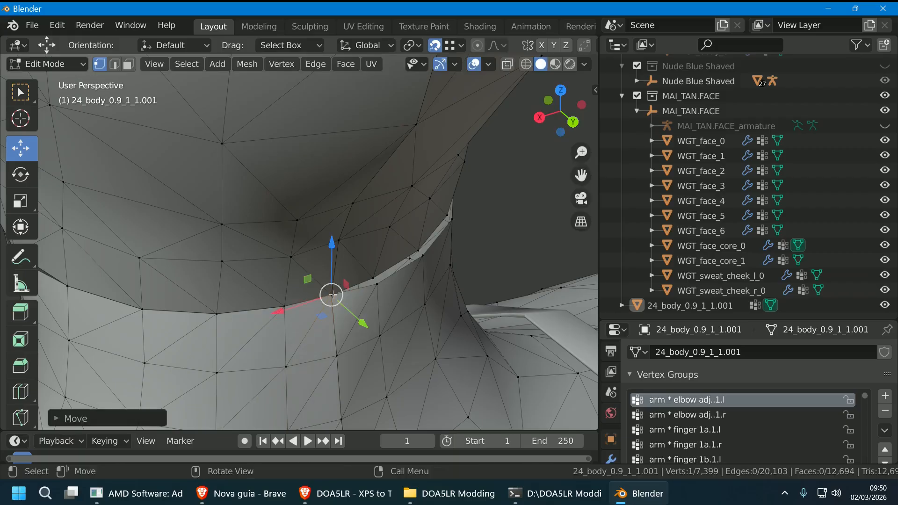
# - Snap the body's neck-edge vertices across the back of the neck onto the corresponding face vertices
pyautogui.moveTo(333, 300); pyautogui.dragTo(274, 280, button='middle')
pyautogui.press('g')
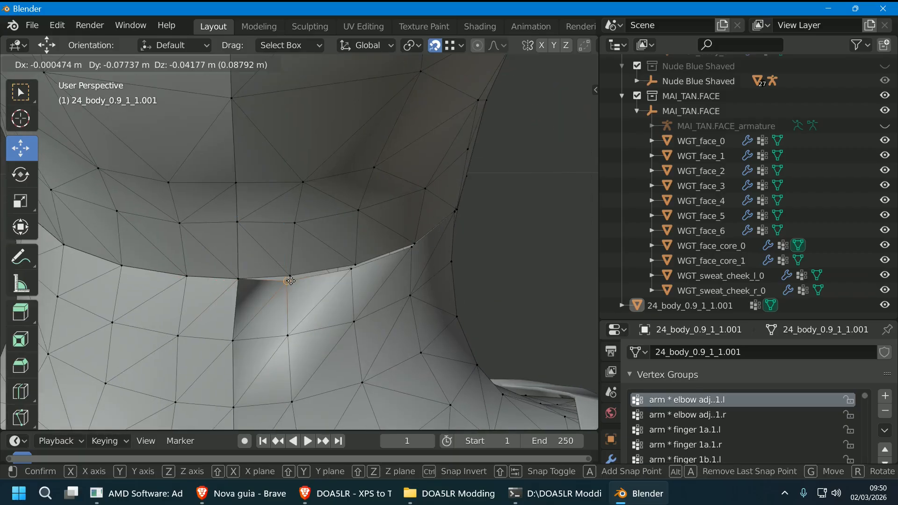
pyautogui.click(376, 295)
pyautogui.moveTo(377, 295); pyautogui.dragTo(318, 337, button='middle')
pyautogui.press('g')
pyautogui.click(256, 320)
pyautogui.press('g')
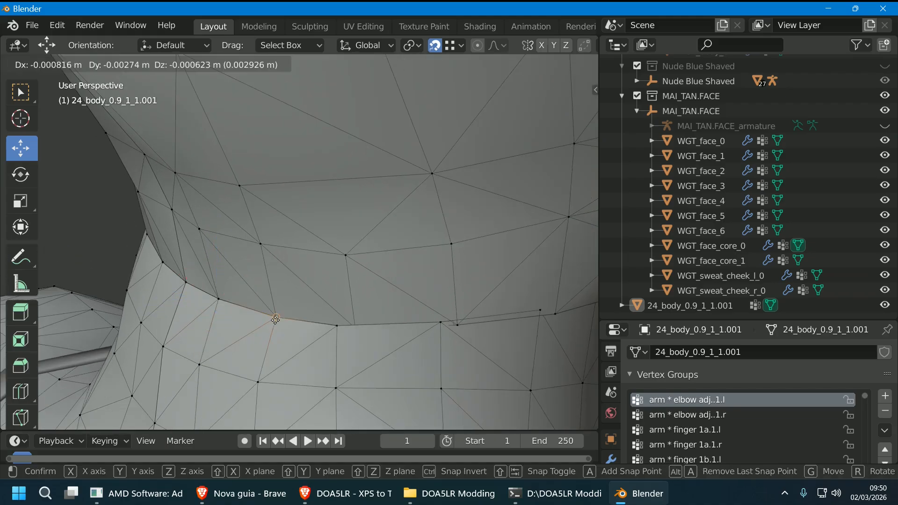
pyautogui.click(278, 321)
# - Snap the body's neck-edge vertices from the nape around the character's right side onto the face mesh's lower edge
pyautogui.press('g')
pyautogui.click(378, 345)
pyautogui.moveTo(378, 344); pyautogui.dragTo(380, 324, button='middle')
pyautogui.press('g')
pyautogui.click(355, 350)
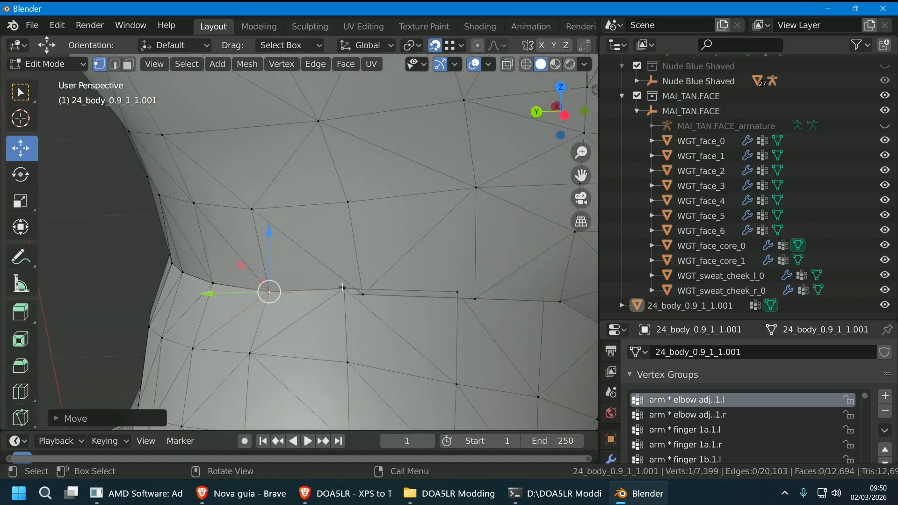
pyautogui.press('g')
pyautogui.click(362, 295)
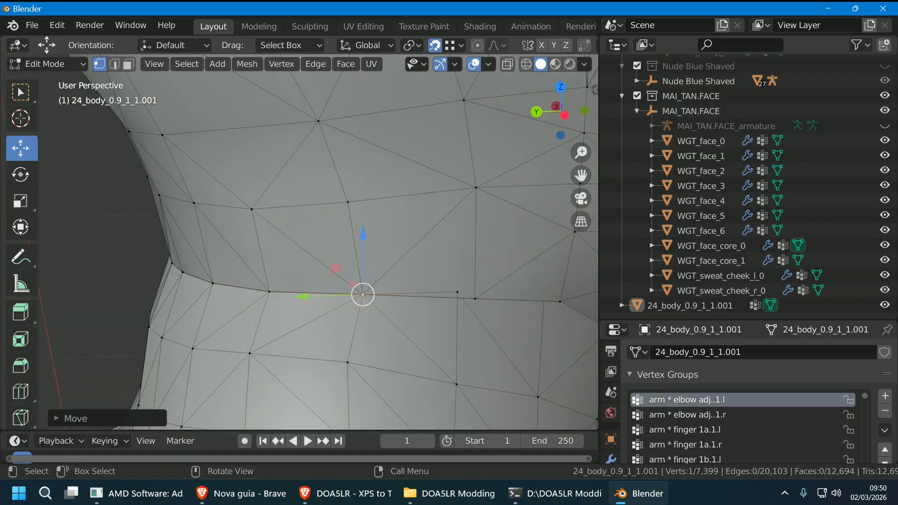
pyautogui.click(458, 293)
pyautogui.moveTo(461, 300); pyautogui.dragTo(474, 303)
pyautogui.scroll(-1, 502, 331)
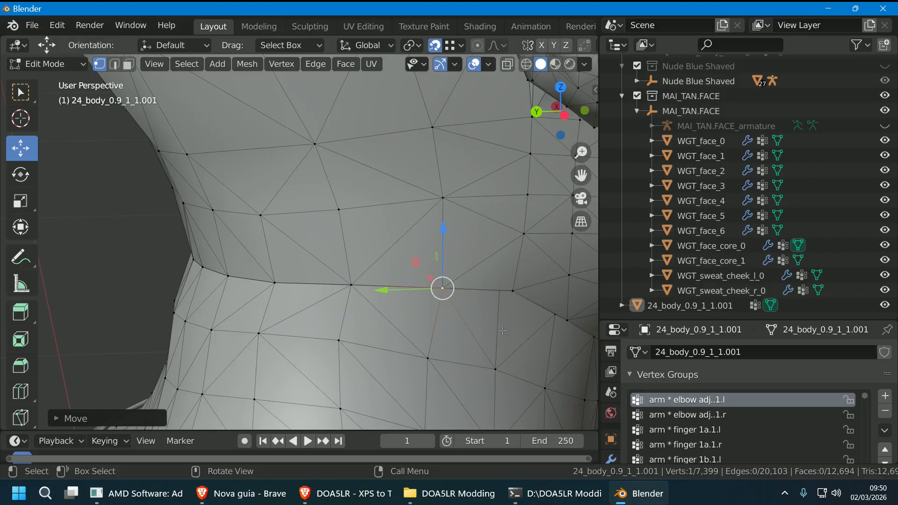
# - Snap three body neck-edge vertices below the jaw on the character's right side onto the adjacent face vertices
pyautogui.moveTo(502, 331); pyautogui.dragTo(440, 319, button='middle')
pyautogui.click(345, 168)
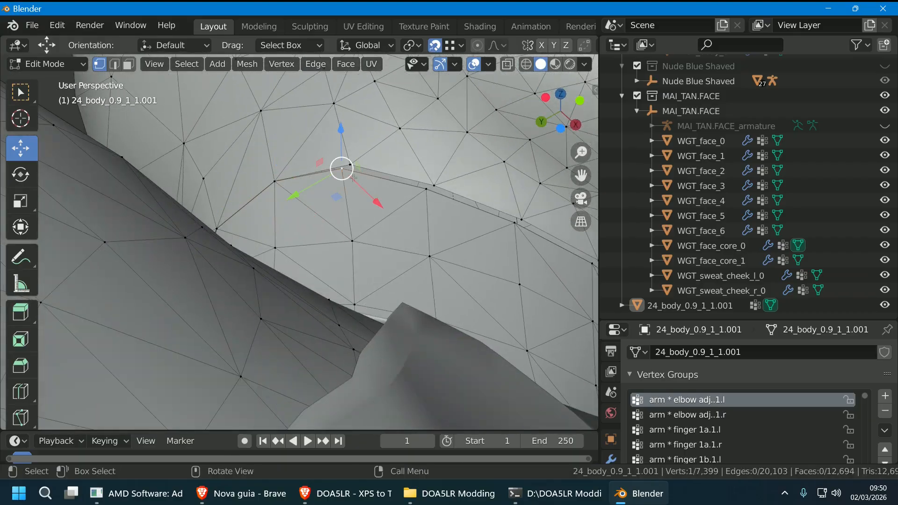
pyautogui.moveTo(345, 168)
pyautogui.mouseDown()
pyautogui.moveTo(361, 166)
pyautogui.moveTo(350, 165)
pyautogui.mouseUp()
pyautogui.click(425, 189)
pyautogui.moveTo(431, 197); pyautogui.dragTo(438, 193)
pyautogui.click(517, 221)
pyautogui.moveTo(517, 220); pyautogui.dragTo(524, 223)
# - Snap the body's neck-edge vertices at the middle of the throat under the chin onto the face mesh's edge
pyautogui.moveTo(524, 223); pyautogui.dragTo(431, 320, button='middle')
pyautogui.moveTo(350, 257); pyautogui.dragTo(410, 254)
pyautogui.click(406, 250)
pyautogui.moveTo(405, 249); pyautogui.dragTo(389, 249, button='middle')
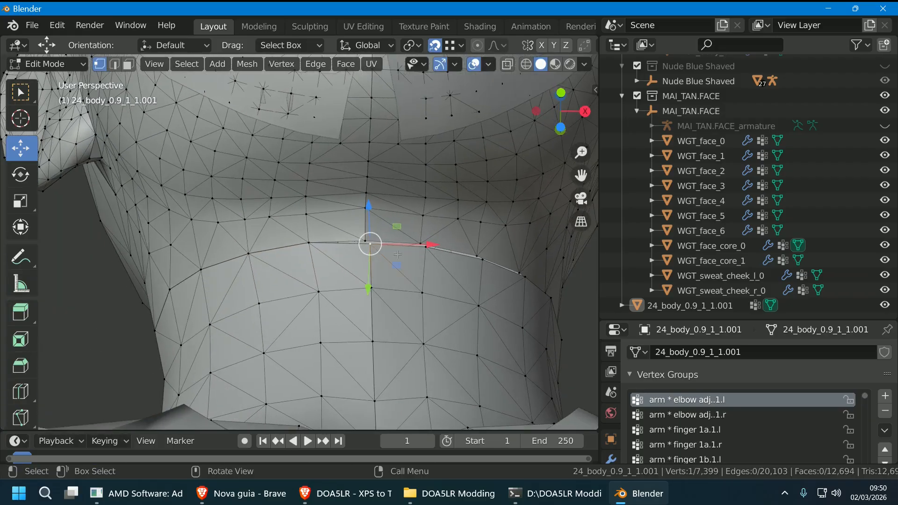
pyautogui.moveTo(371, 244); pyautogui.dragTo(366, 250)
pyautogui.moveTo(379, 270); pyautogui.dragTo(255, 234, button='middle')
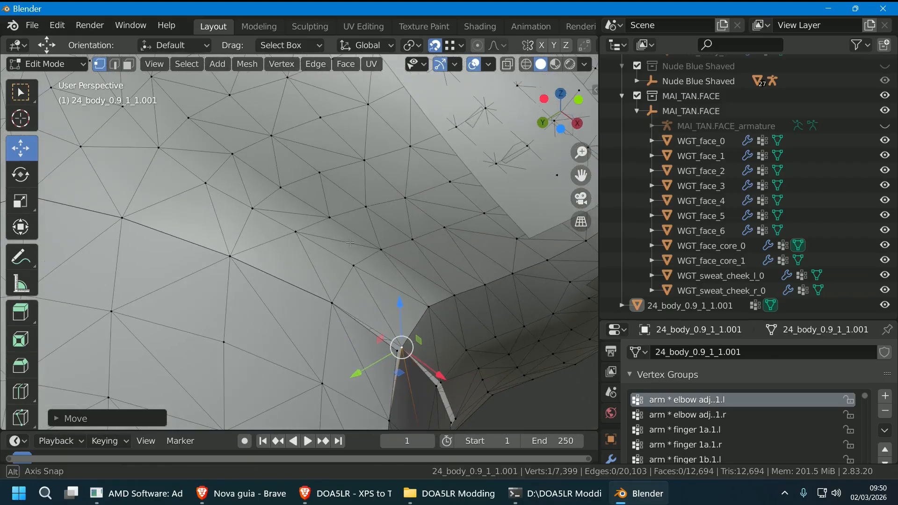
pyautogui.moveTo(401, 347); pyautogui.dragTo(387, 336)
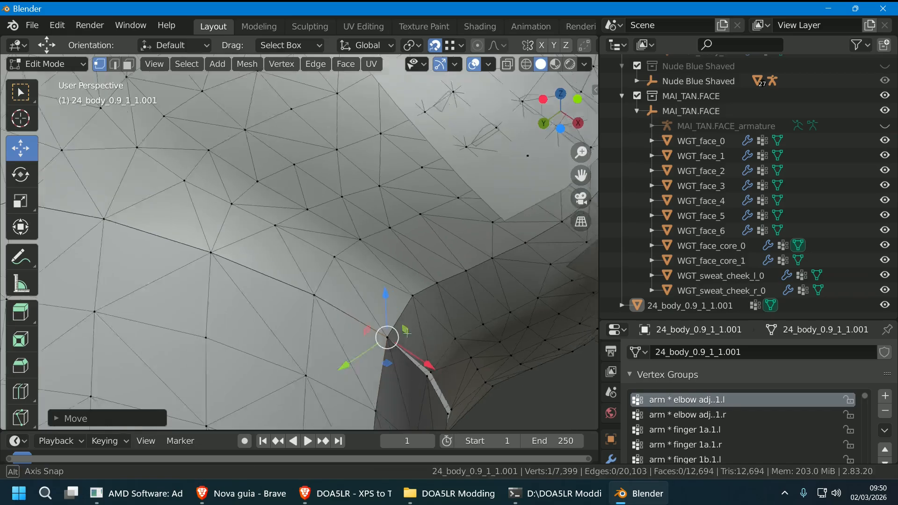
# - Snap the next three body neck-edge vertices under the jaw on the character's left side onto the face vertices
pyautogui.moveTo(386, 337); pyautogui.dragTo(261, 333, button='middle')
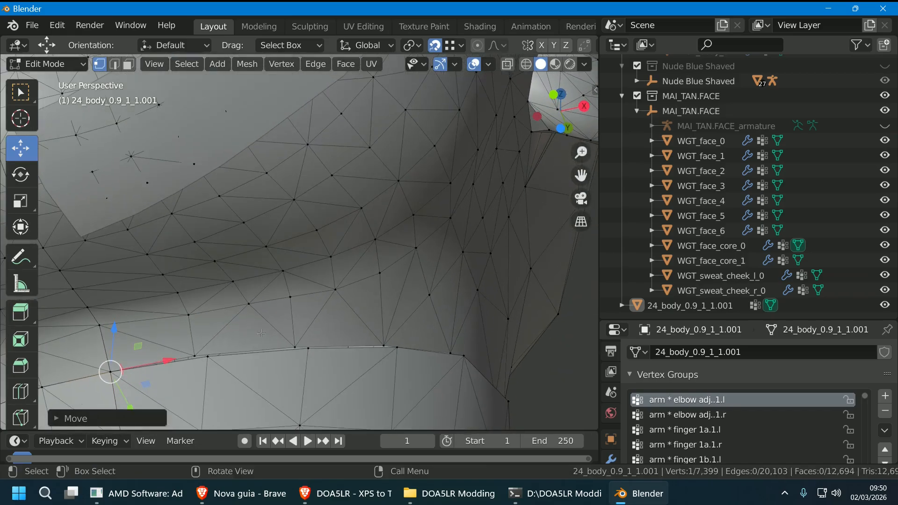
pyautogui.click(211, 355)
pyautogui.moveTo(211, 356); pyautogui.dragTo(197, 355)
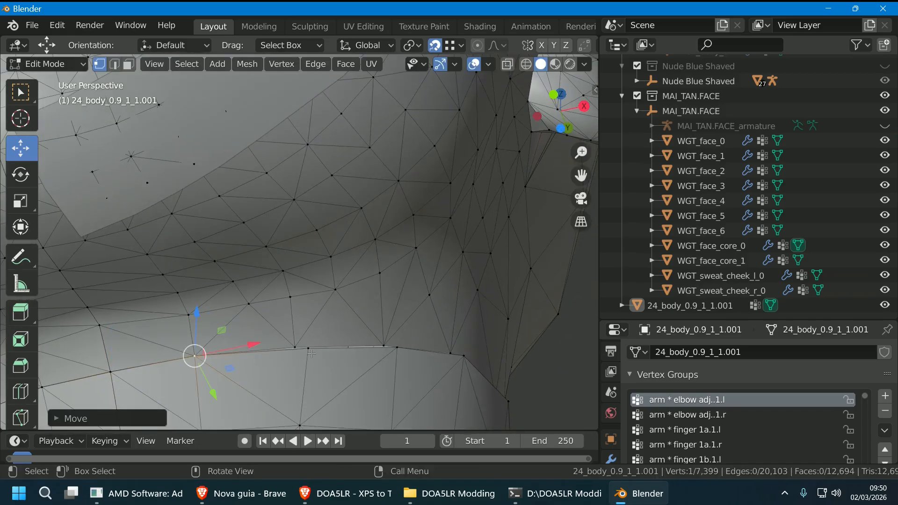
pyautogui.click(313, 353)
pyautogui.moveTo(313, 354); pyautogui.dragTo(300, 348)
pyautogui.click(396, 347)
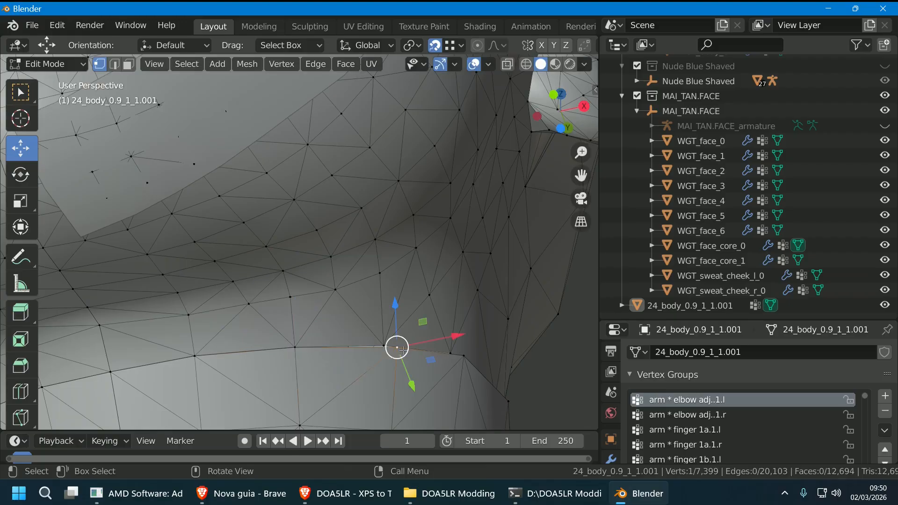
pyautogui.moveTo(395, 347); pyautogui.dragTo(383, 346)
# - Snap the remaining neck-edge vertices below the character's left ear onto the face mesh and check the seam in profile
pyautogui.moveTo(384, 346); pyautogui.dragTo(409, 349, button='middle')
pyautogui.click(403, 360)
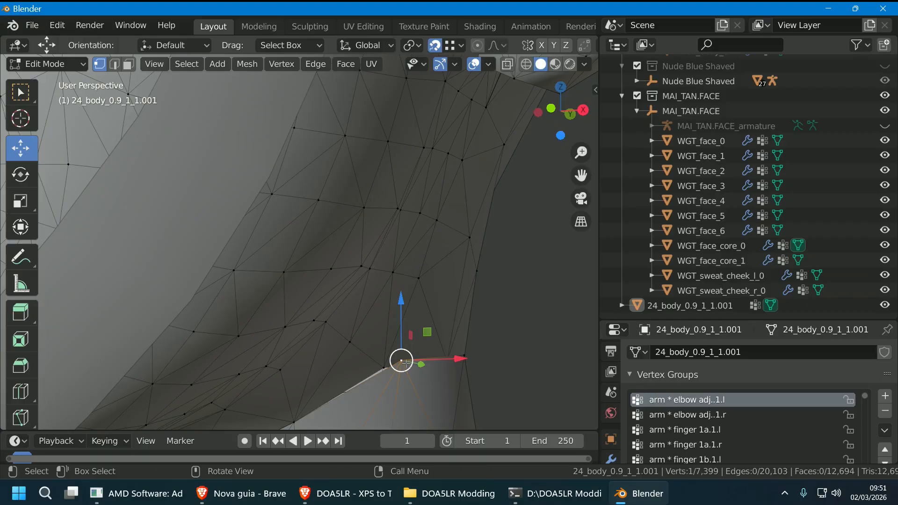
pyautogui.moveTo(403, 361); pyautogui.dragTo(402, 362)
pyautogui.moveTo(402, 362); pyautogui.dragTo(372, 350, button='middle')
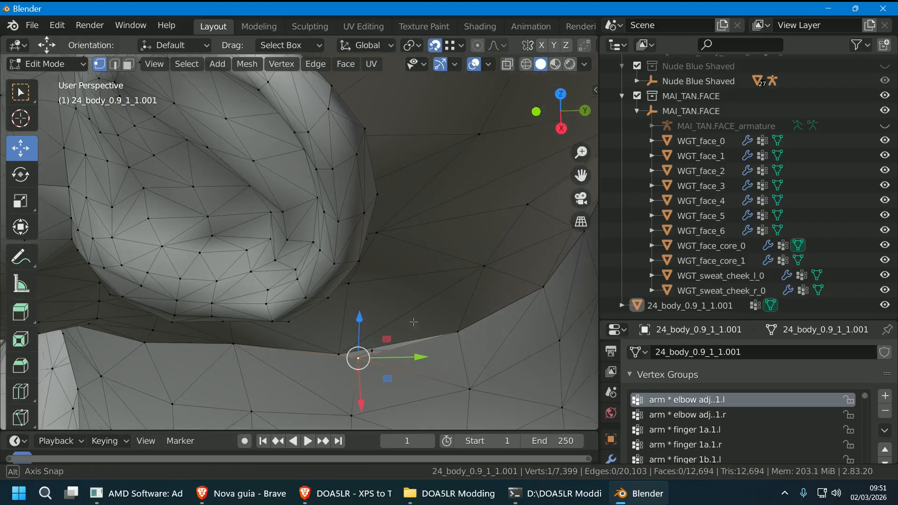
pyautogui.moveTo(363, 355); pyautogui.dragTo(347, 355)
pyautogui.moveTo(347, 355); pyautogui.dragTo(377, 272, button='middle')
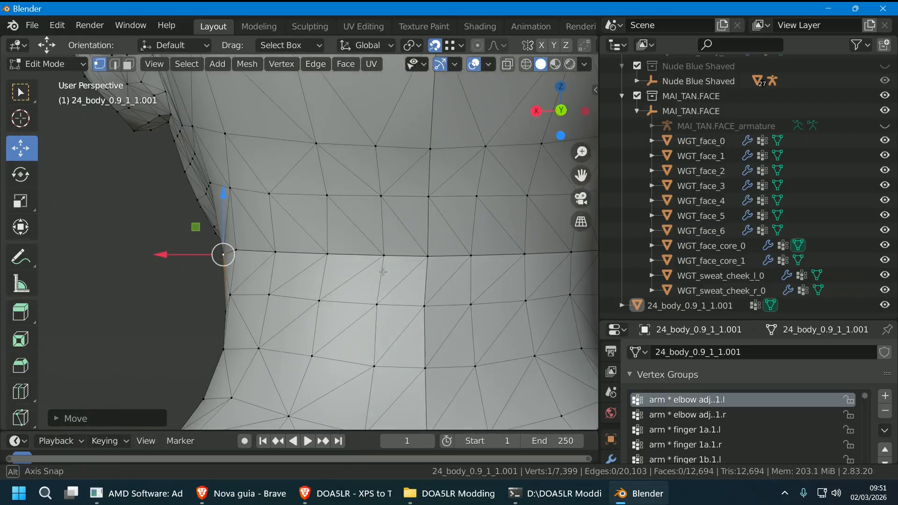
pyautogui.scroll(-3, 384, 263)
pyautogui.click(586, 111)
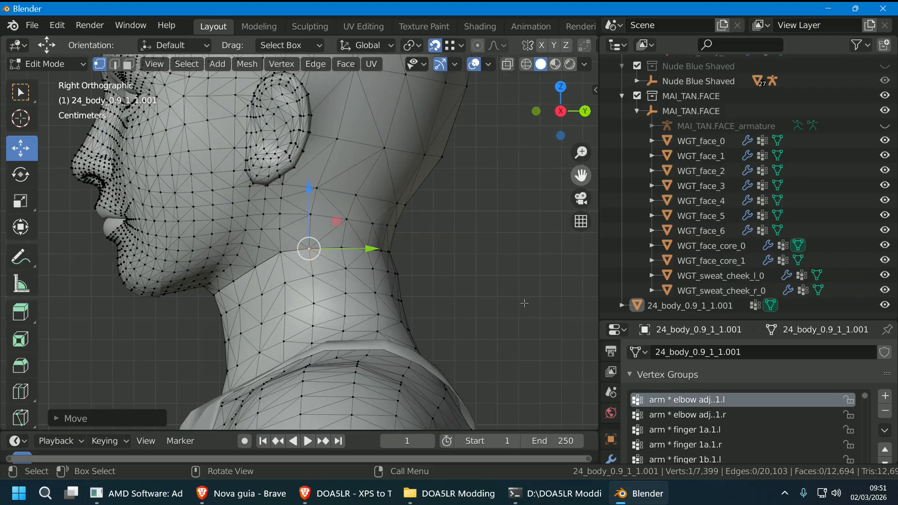
pyautogui.scroll(2, 383, 295)
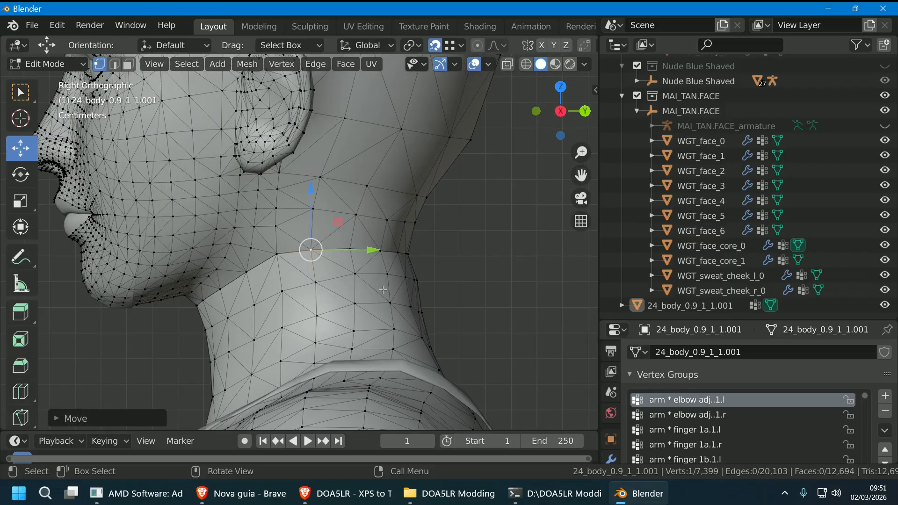
pyautogui.keyDown('shift'); pyautogui.moveTo(382, 295); pyautogui.dragTo(444, 235, button='middle'); pyautogui.keyUp('shift')
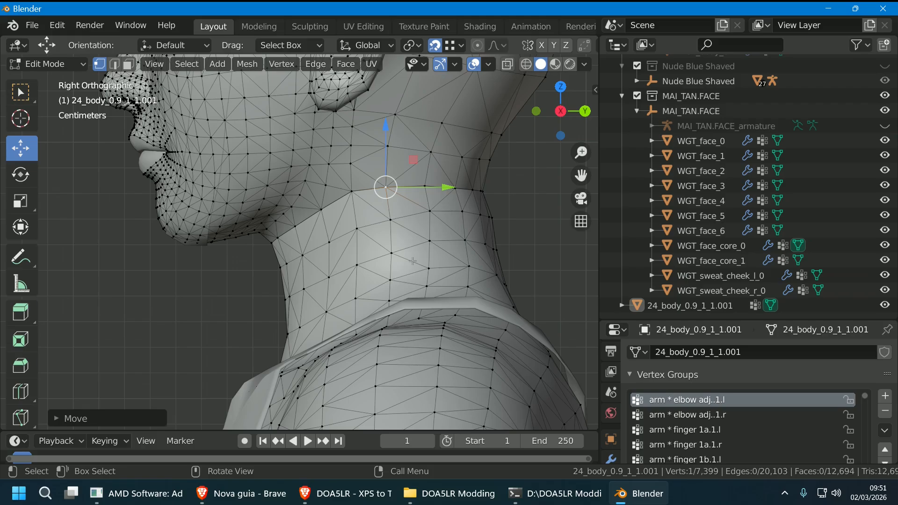
pyautogui.scroll(-4, 412, 260)
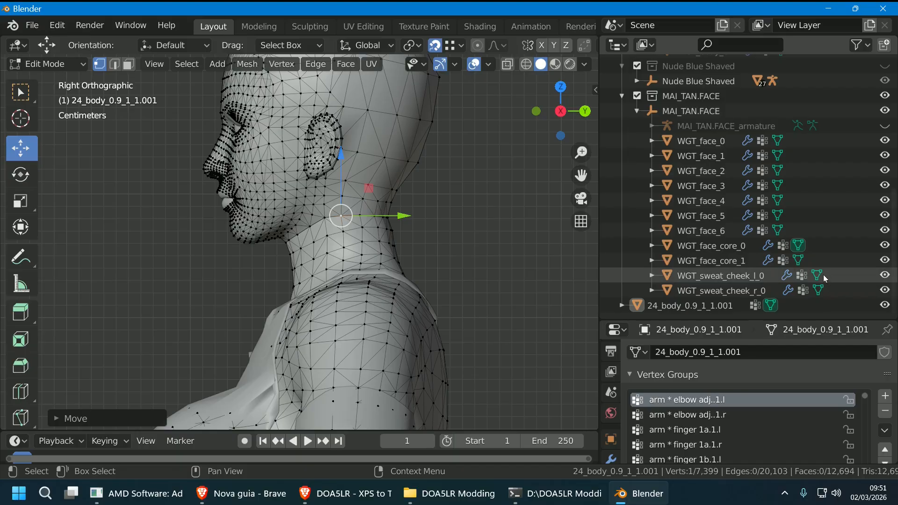
# - Unhide the Nude Blue Shaved collection and compare its neck with the body mesh's neck from the side
pyautogui.scroll(1, 824, 279)
pyautogui.click(885, 84)
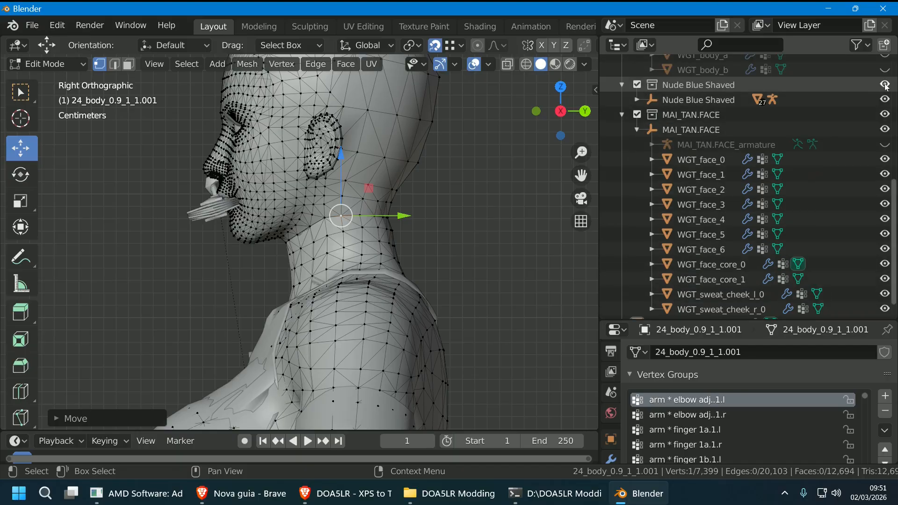
pyautogui.click(885, 84)
pyautogui.click(886, 86)
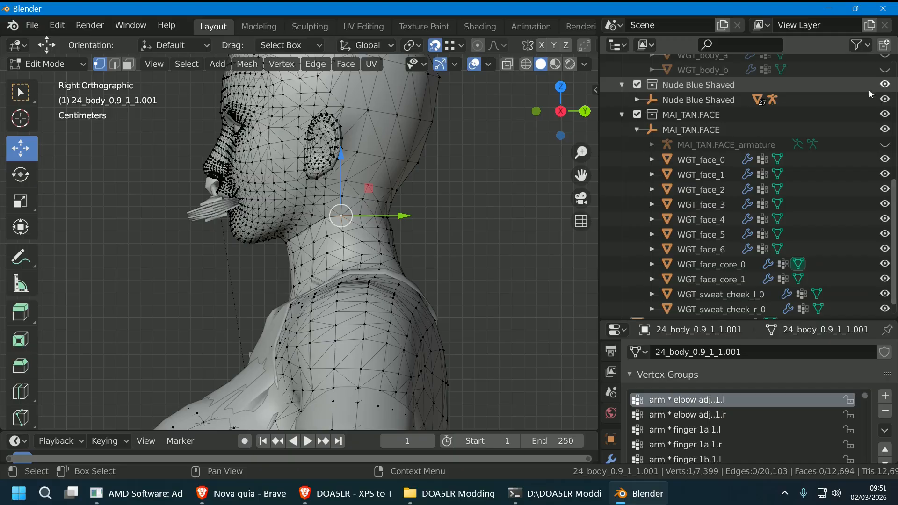
pyautogui.scroll(2, 535, 278)
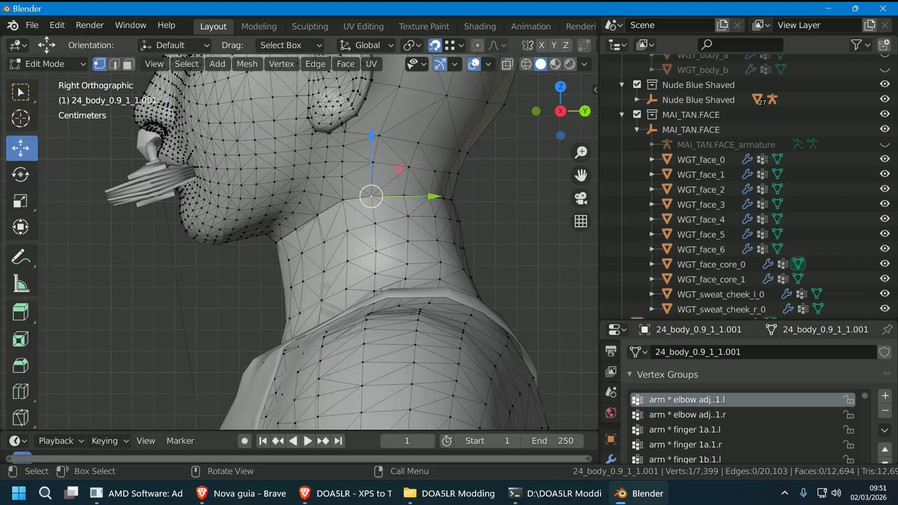
pyautogui.moveTo(350, 299); pyautogui.dragTo(270, 280, button='middle')
pyautogui.moveTo(367, 292); pyautogui.dragTo(344, 285, button='middle')
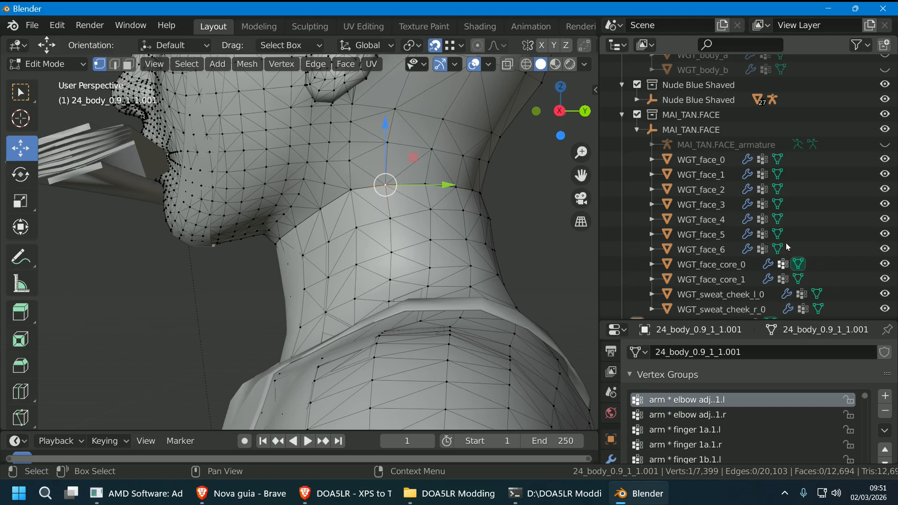
pyautogui.scroll(-1, 789, 247)
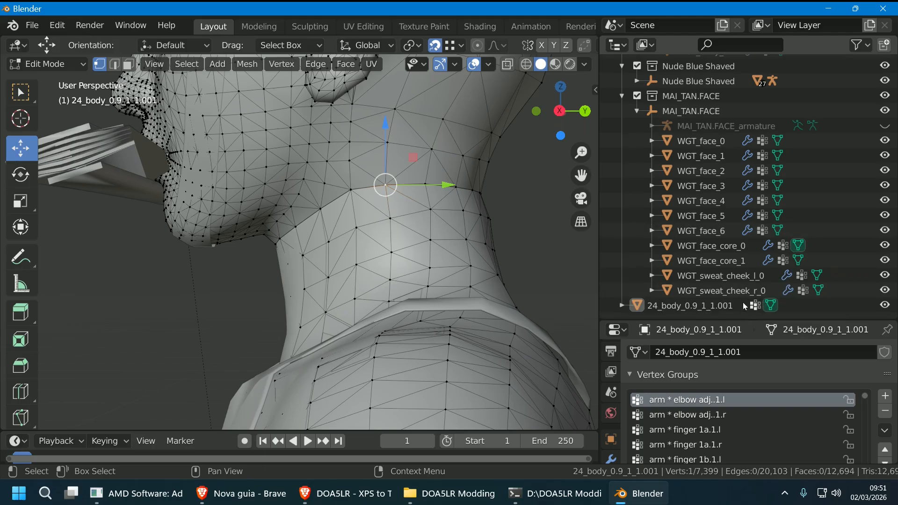
pyautogui.scroll(2, 744, 306)
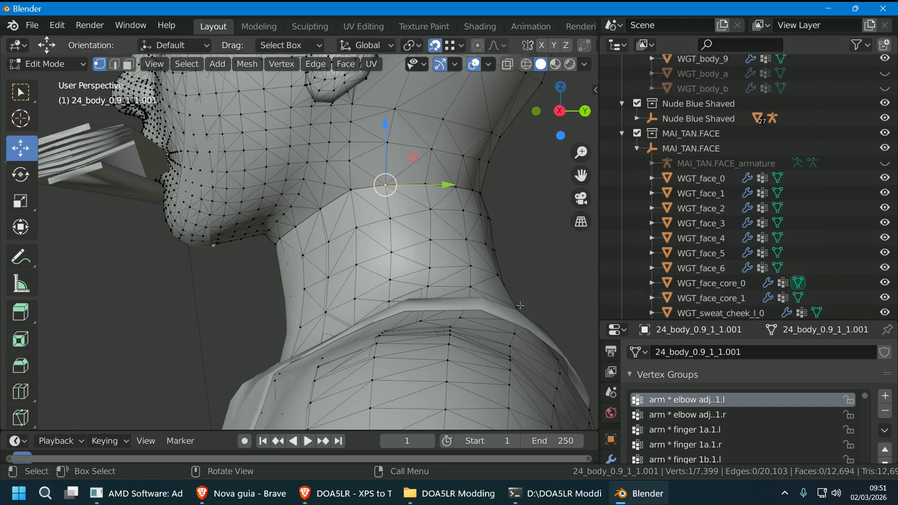
pyautogui.moveTo(520, 305); pyautogui.dragTo(508, 301, button='middle')
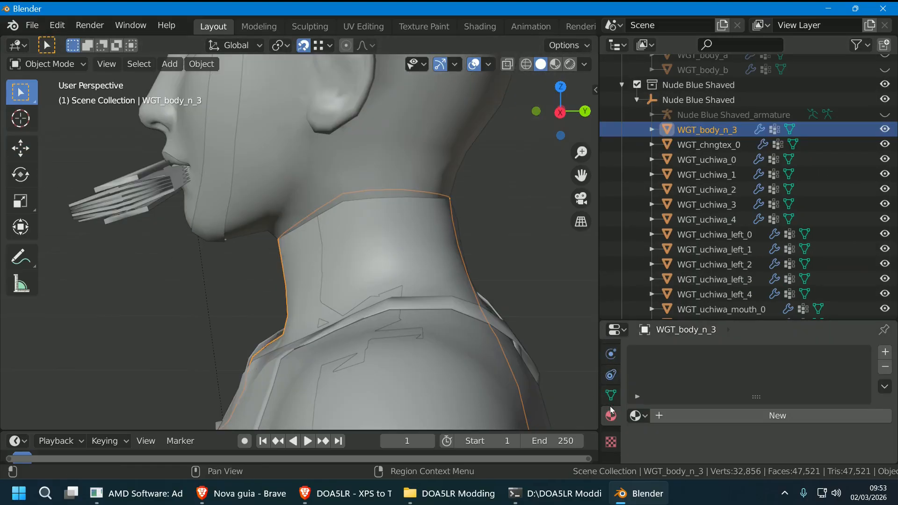
# - Give WGT_body_n_3 a new material with an orange viewport display colour of about H 0.094, S 0.804, V 0.906
pyautogui.click(683, 416)
pyautogui.scroll(-10, 714, 419)
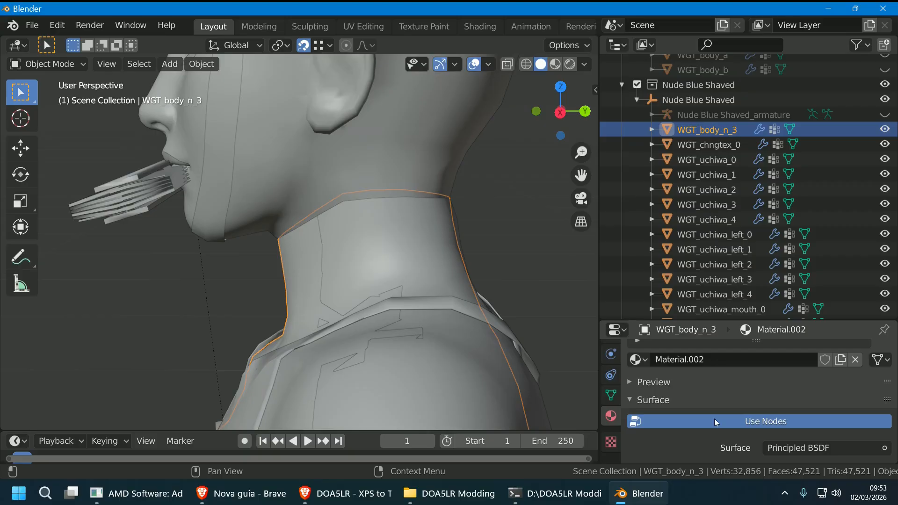
pyautogui.scroll(-10, 733, 423)
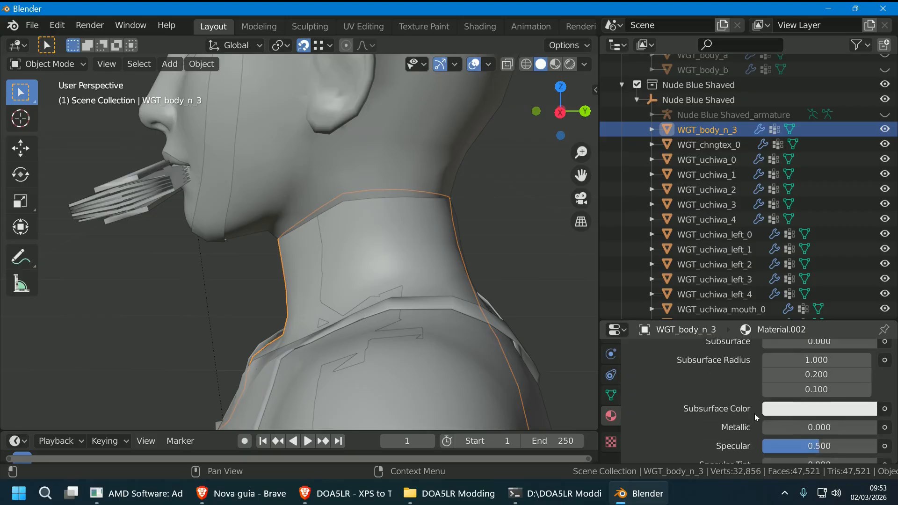
pyautogui.scroll(-15, 783, 415)
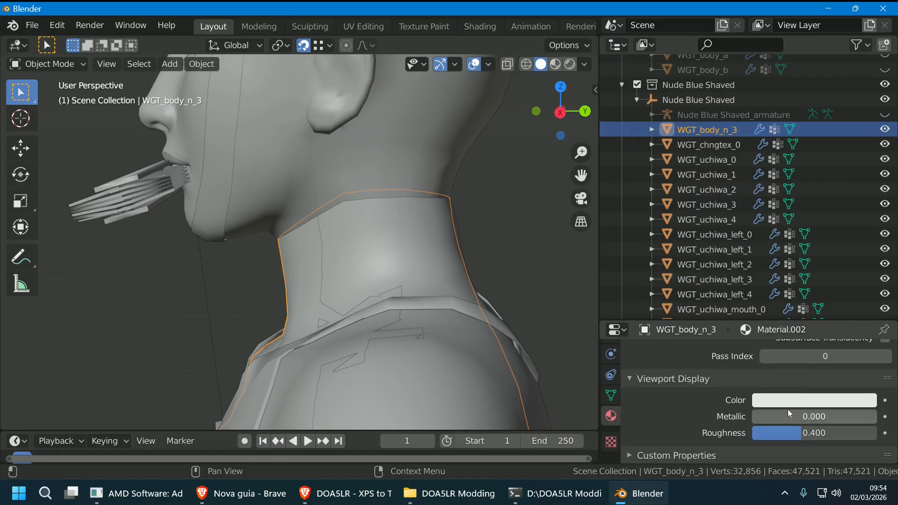
pyautogui.click(791, 401)
pyautogui.moveTo(793, 249); pyautogui.dragTo(777, 273)
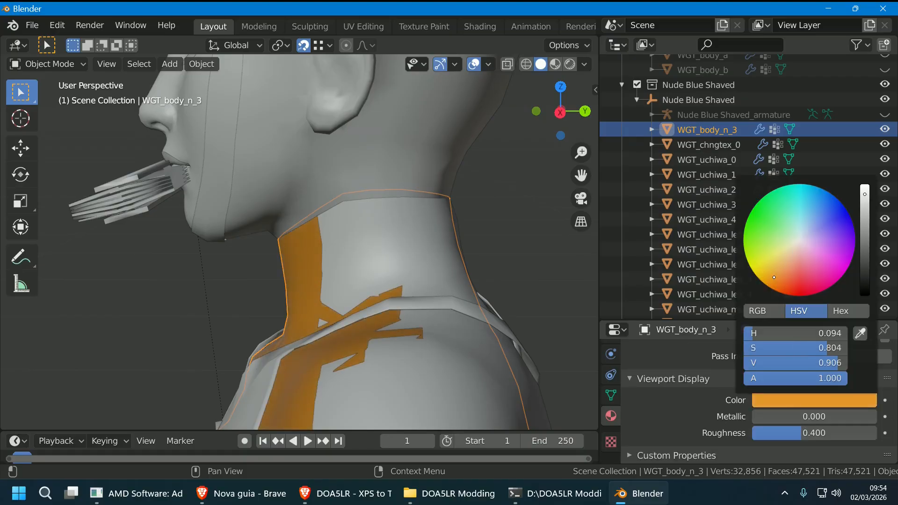
pyautogui.click(535, 268)
# - Collapse the Nude Blue Shaved collection and resume editing the 24_body_0.9_1_1.001 mesh, comparing its neck with the orange reference in side view
pyautogui.scroll(3, 776, 170)
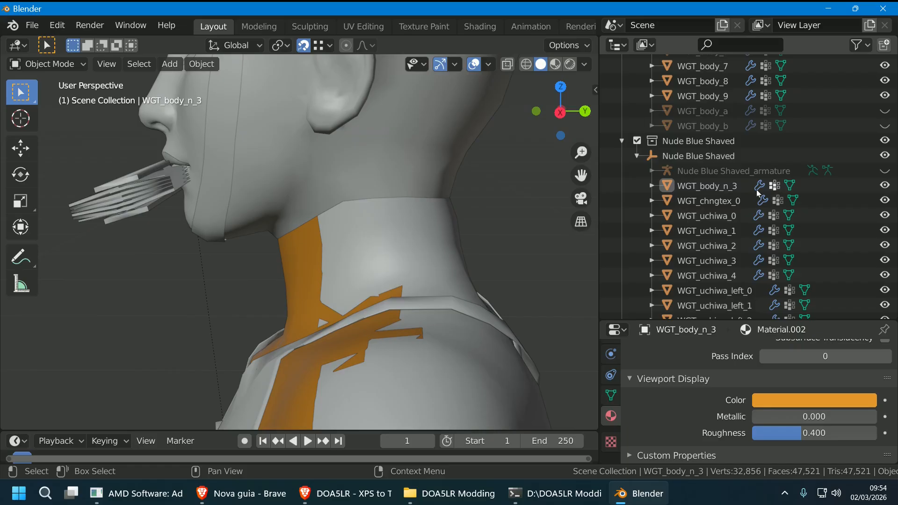
pyautogui.click(623, 140)
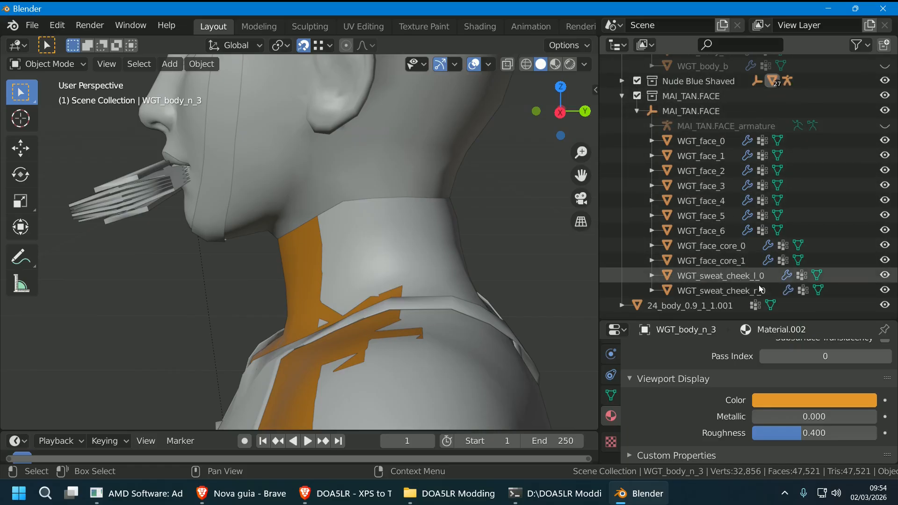
pyautogui.click(770, 309)
pyautogui.scroll(2, 488, 245)
pyautogui.scroll(-2, 498, 242)
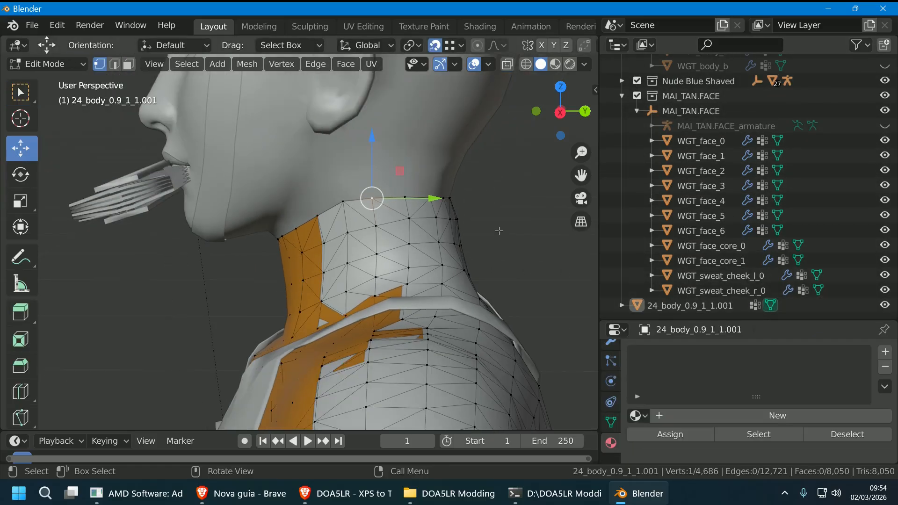
pyautogui.moveTo(498, 242); pyautogui.dragTo(516, 211, button='middle')
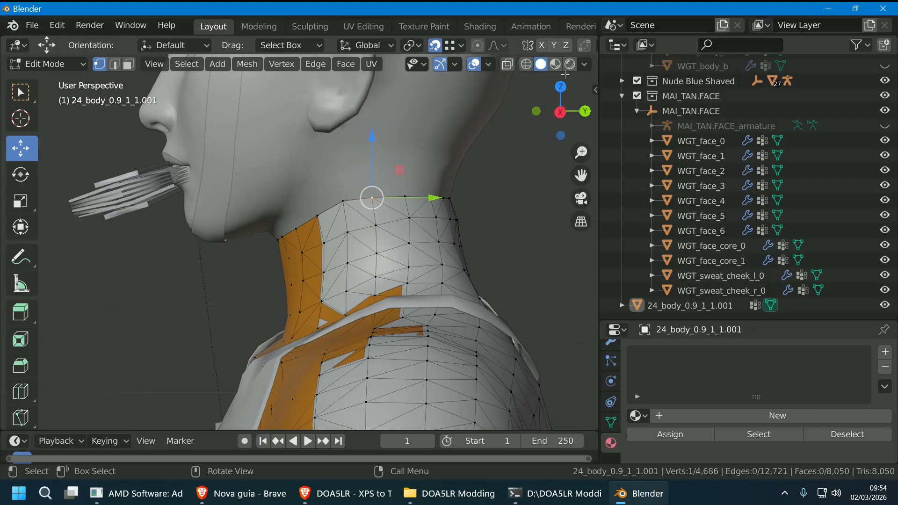
pyautogui.click(584, 111)
pyautogui.click(584, 111)
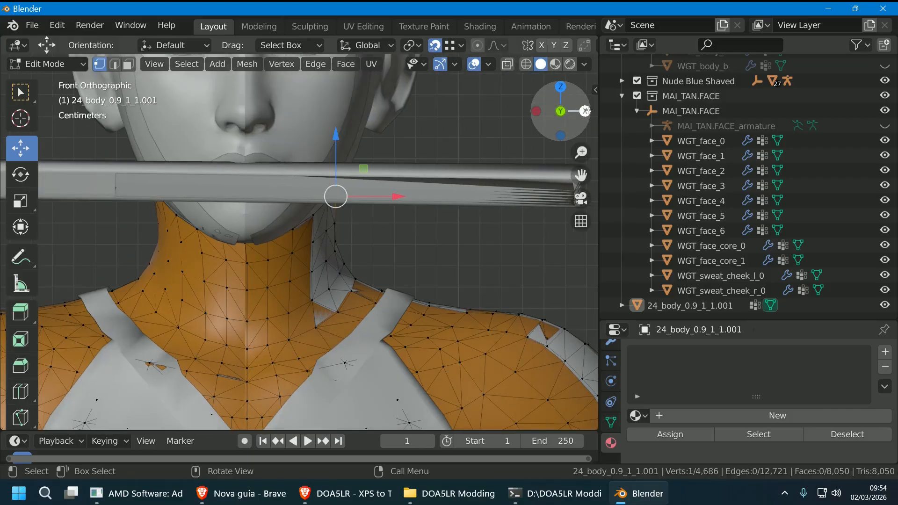
pyautogui.click(584, 111)
pyautogui.scroll(2, 549, 159)
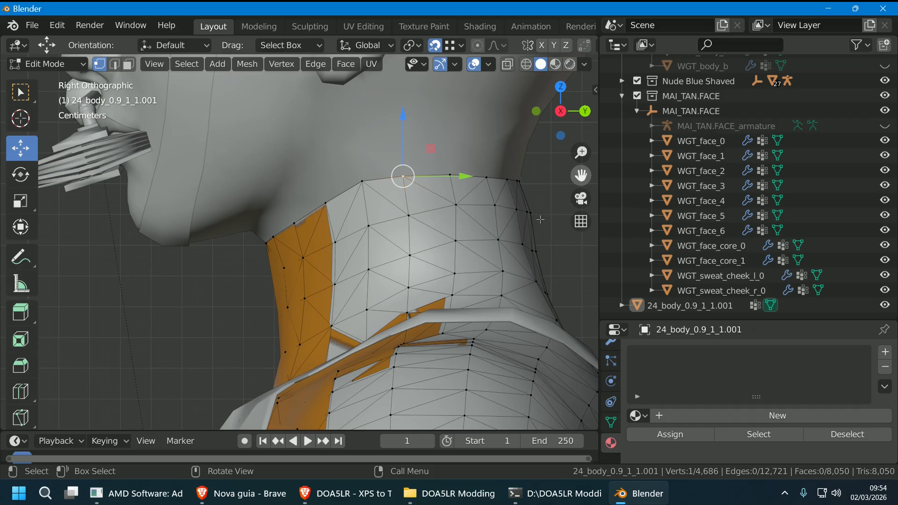
# - Circle-select the two vertex rows below the neck edge through the mesh, exclude the stray edge vertex, and shift them slightly forward without snapping
pyautogui.click(526, 64)
pyautogui.press('c')
pyautogui.moveTo(531, 217)
pyautogui.mouseDown()
pyautogui.moveTo(480, 210)
pyautogui.moveTo(277, 274)
pyautogui.moveTo(288, 299)
pyautogui.moveTo(411, 243)
pyautogui.moveTo(501, 229)
pyautogui.moveTo(530, 237)
pyautogui.mouseUp()
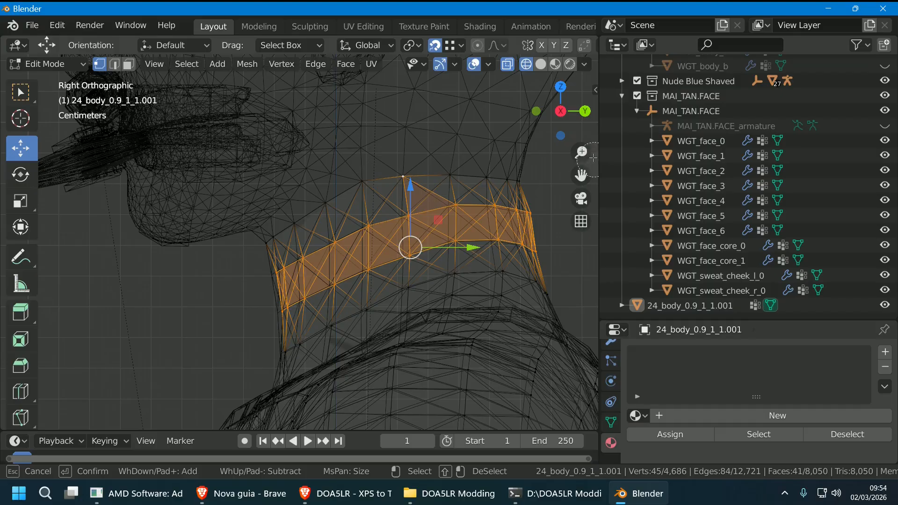
pyautogui.press('Escape')
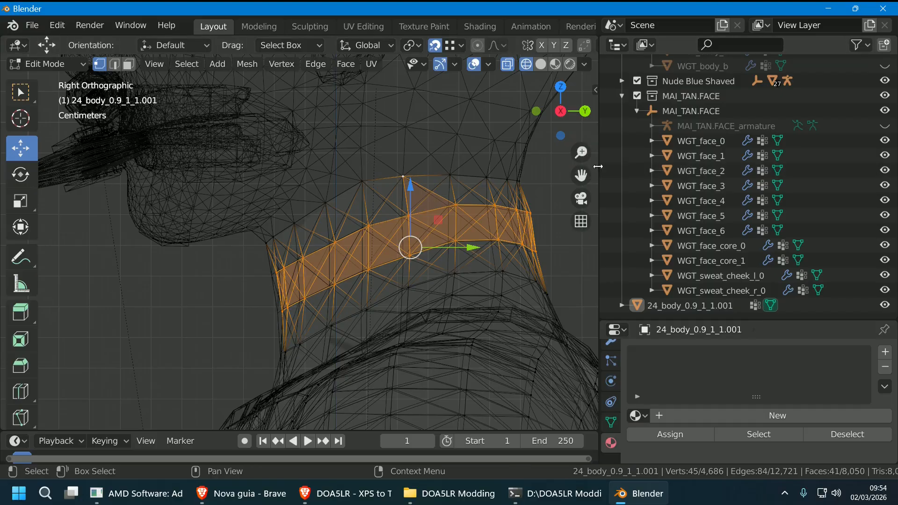
pyautogui.moveTo(598, 166); pyautogui.dragTo(656, 166)
pyautogui.keyDown('shift'); pyautogui.moveTo(577, 223); pyautogui.dragTo(454, 224, button='middle'); pyautogui.keyUp('shift')
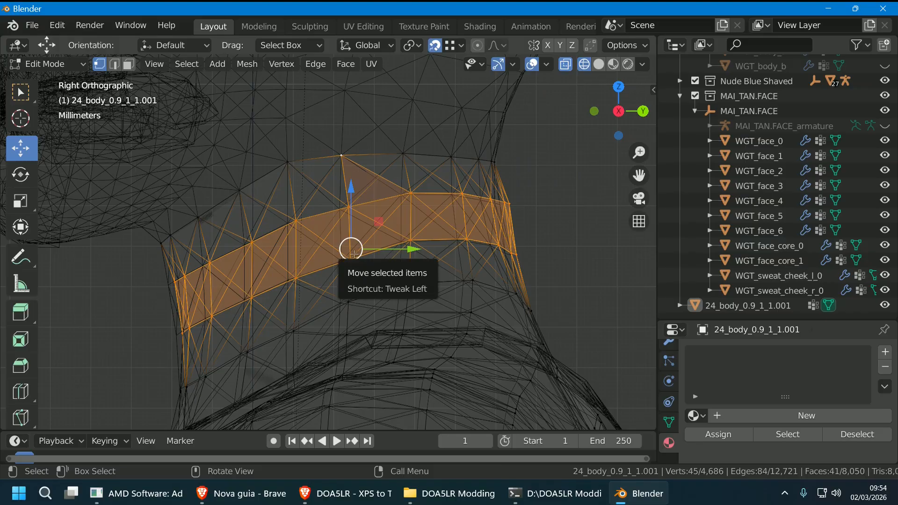
pyautogui.moveTo(358, 255); pyautogui.dragTo(349, 256)
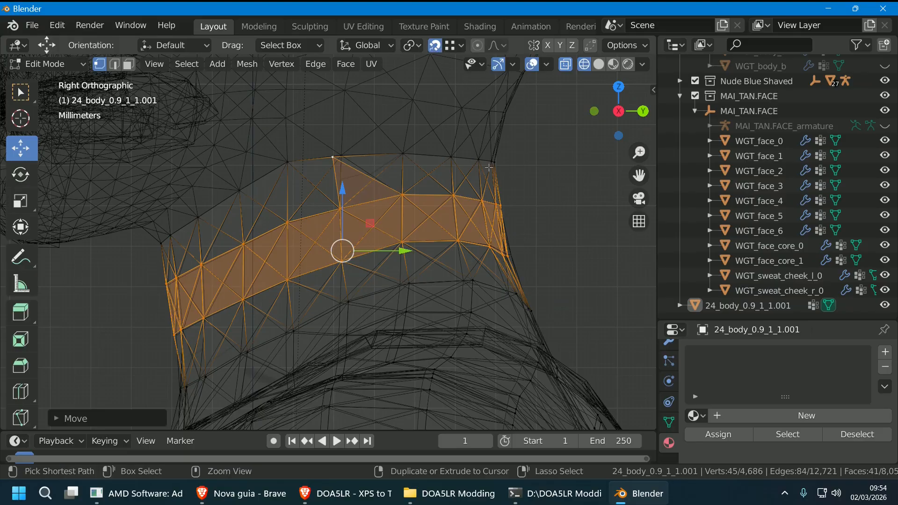
pyautogui.hotkey('ctrl', 'z')
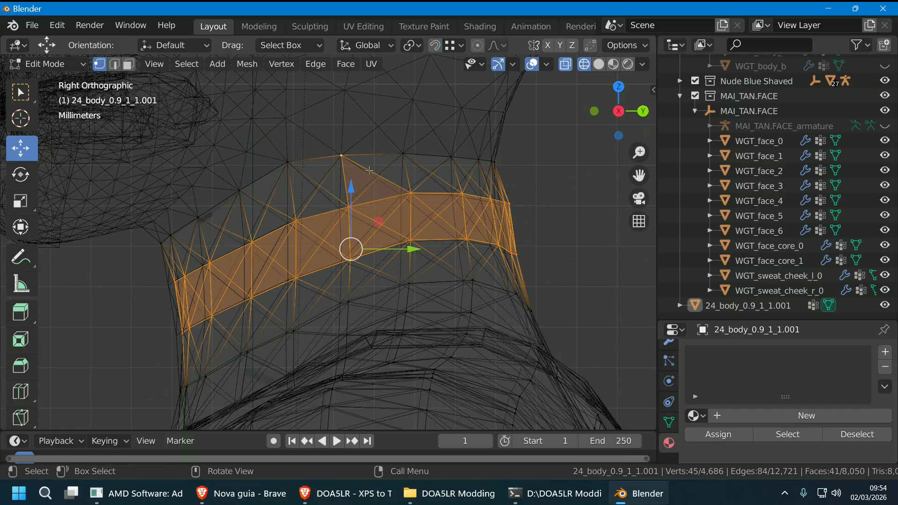
pyautogui.keyDown('shift'); pyautogui.click(354, 152); pyautogui.keyUp('shift')
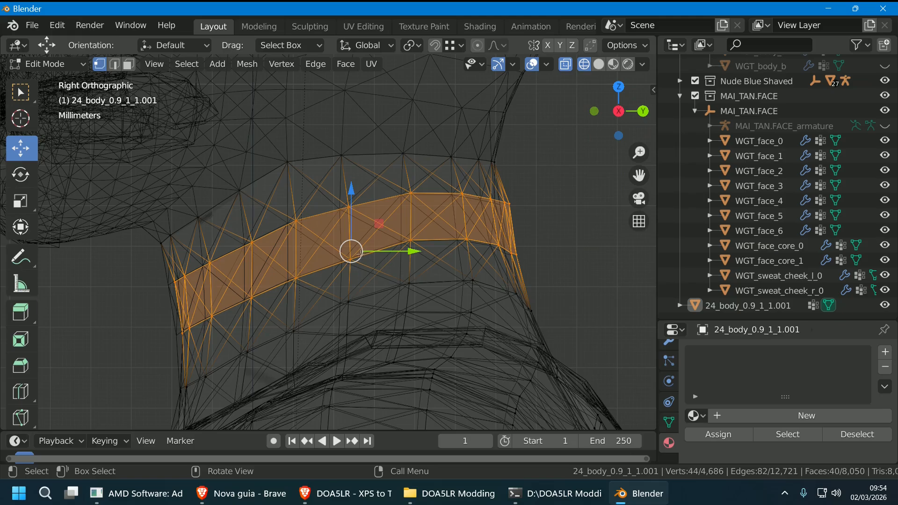
pyautogui.moveTo(351, 256); pyautogui.dragTo(348, 257)
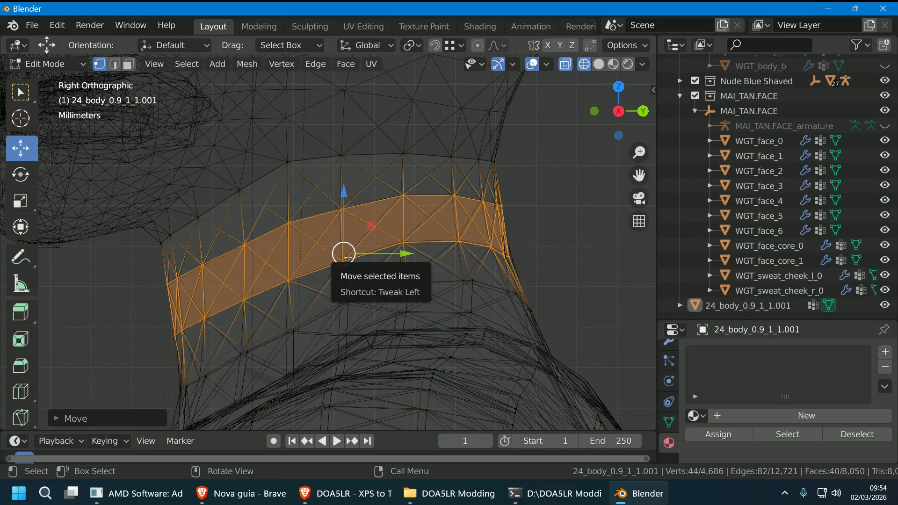
pyautogui.click(544, 256)
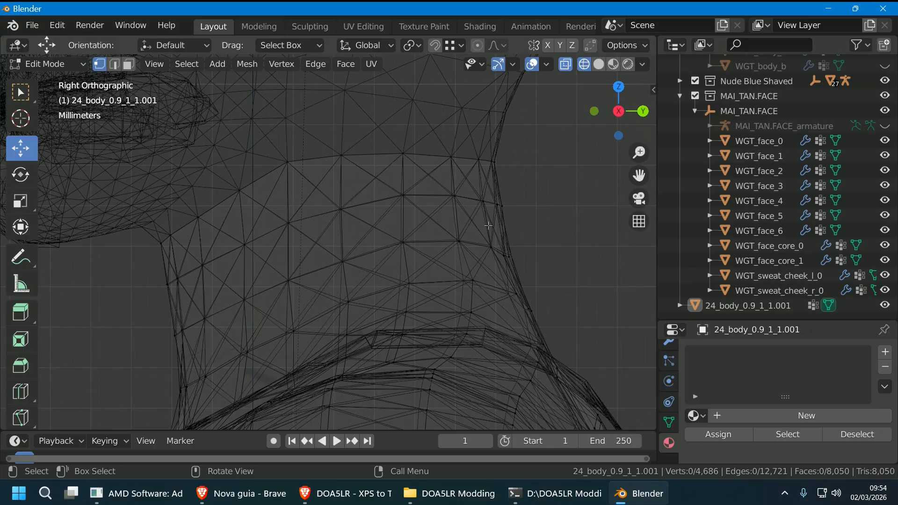
pyautogui.click(603, 65)
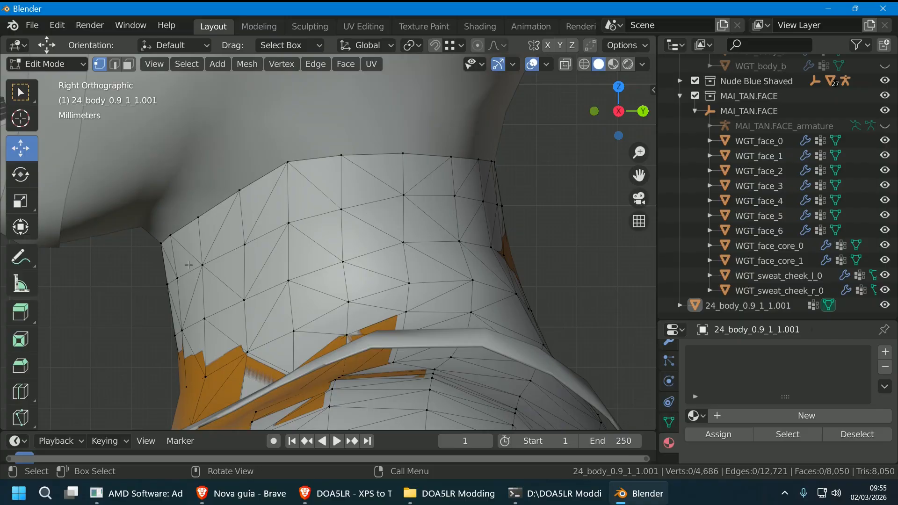
# - Circle-select only the first vertex row below the neck edge through the mesh and scale it slightly along Y
pyautogui.click(584, 64)
pyautogui.press('c')
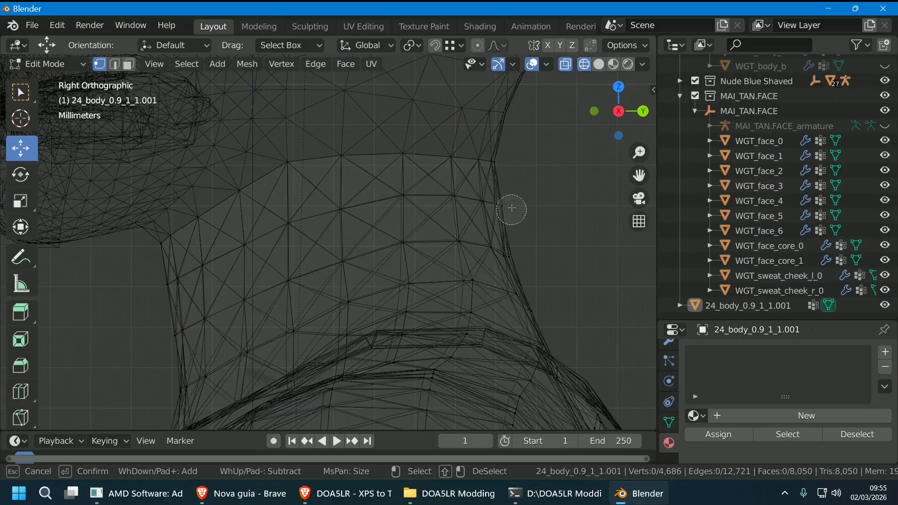
pyautogui.moveTo(513, 208)
pyautogui.mouseDown()
pyautogui.moveTo(467, 196)
pyautogui.moveTo(247, 238)
pyautogui.moveTo(187, 276)
pyautogui.mouseUp()
pyautogui.press('Escape')
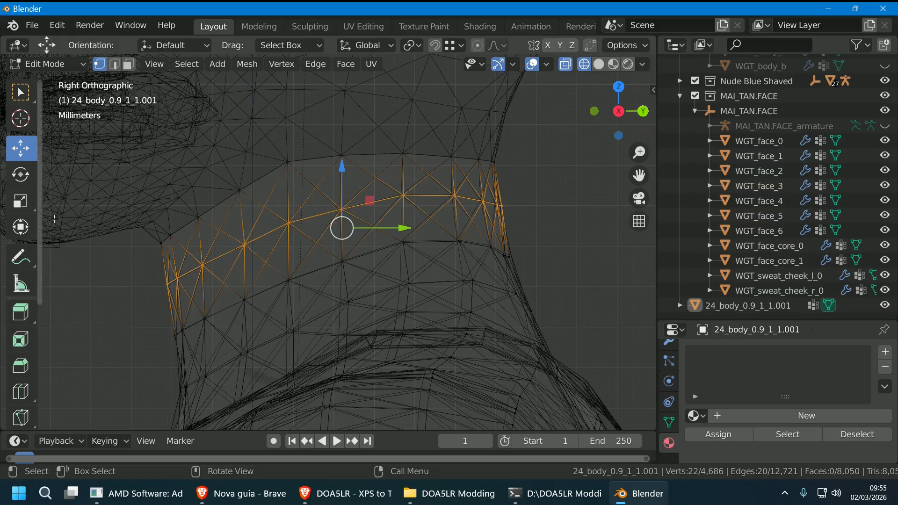
pyautogui.click(20, 201)
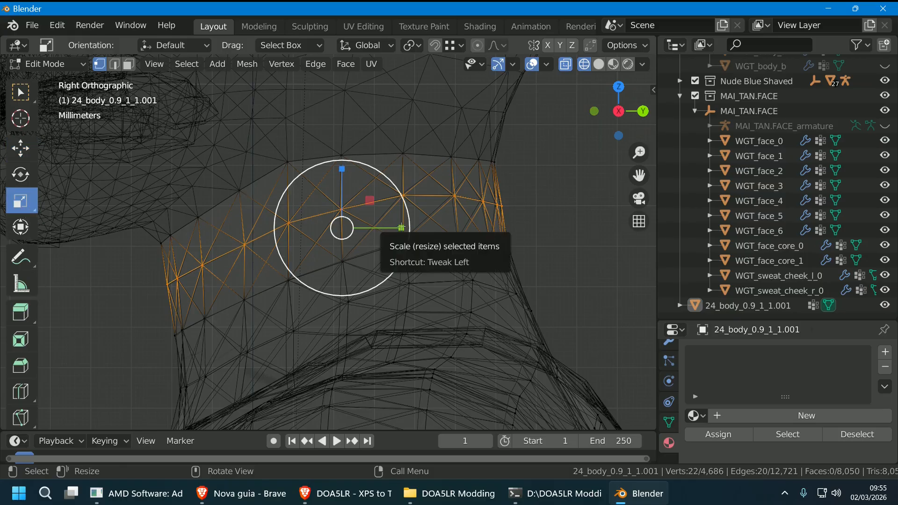
pyautogui.moveTo(399, 228); pyautogui.dragTo(399, 228)
pyautogui.click(552, 187)
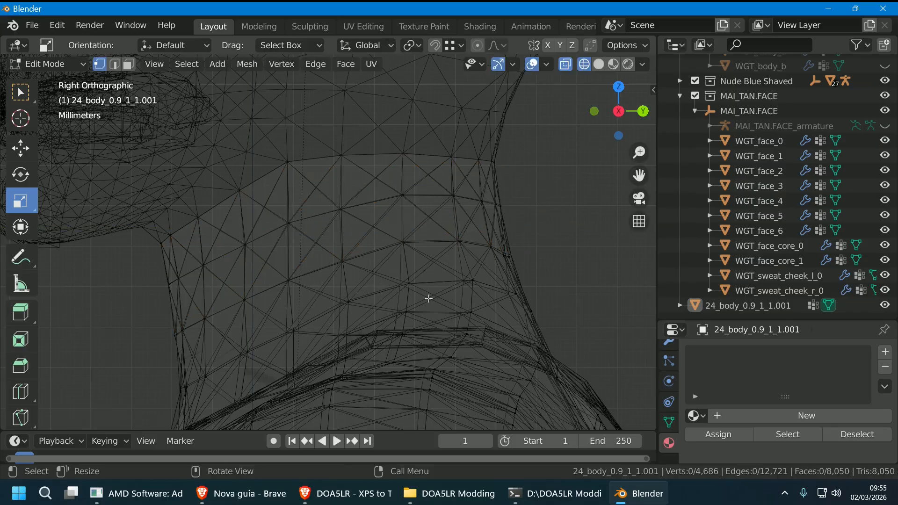
# - Circle-select the second vertex row below the neck edge through the mesh, scale it very slightly along Y, and shift it slightly backward
pyautogui.keyDown('shift'); pyautogui.moveTo(443, 282); pyautogui.dragTo(458, 252, button='middle'); pyautogui.keyUp('shift')
pyautogui.press('c')
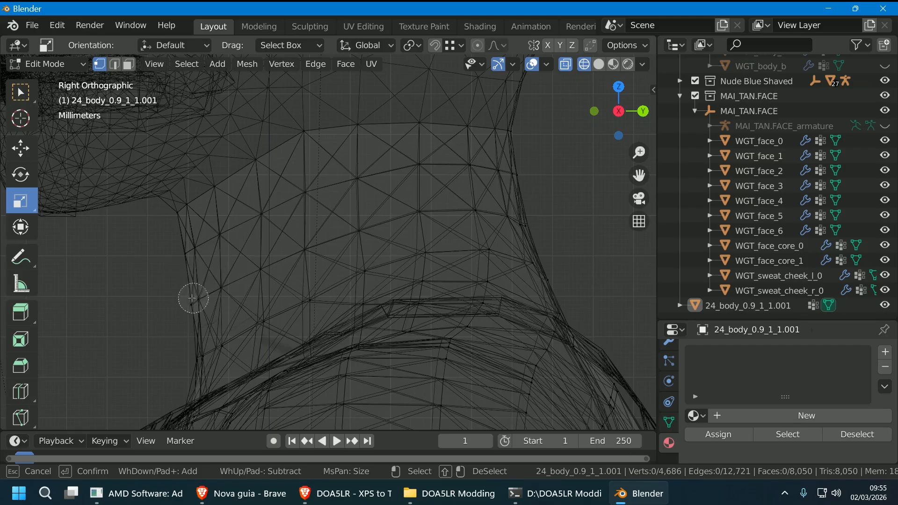
pyautogui.moveTo(192, 298)
pyautogui.mouseDown()
pyautogui.moveTo(355, 262)
pyautogui.moveTo(486, 213)
pyautogui.moveTo(501, 220)
pyautogui.moveTo(323, 242)
pyautogui.mouseUp()
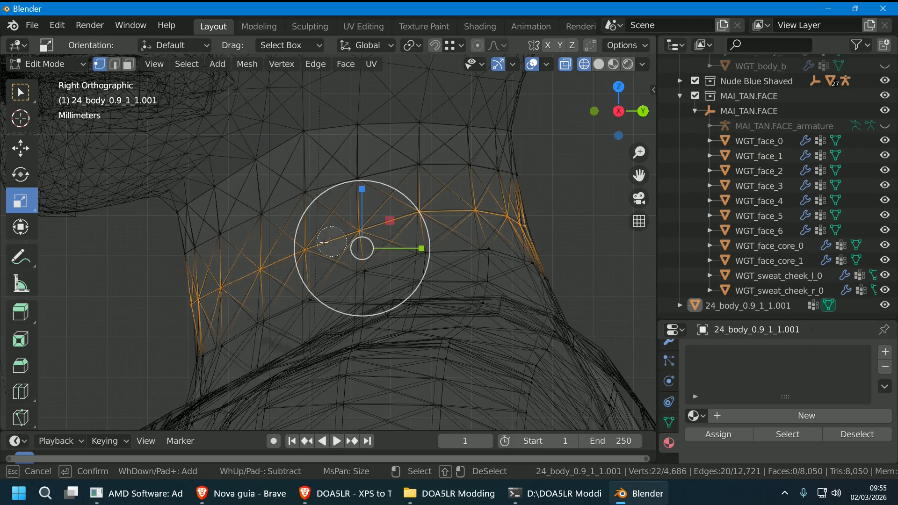
pyautogui.press('Escape')
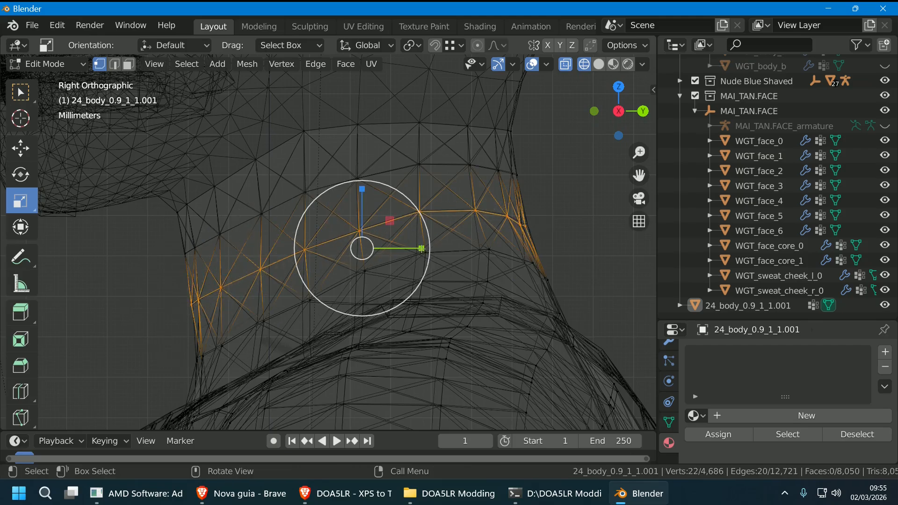
pyautogui.moveTo(421, 249); pyautogui.dragTo(419, 252)
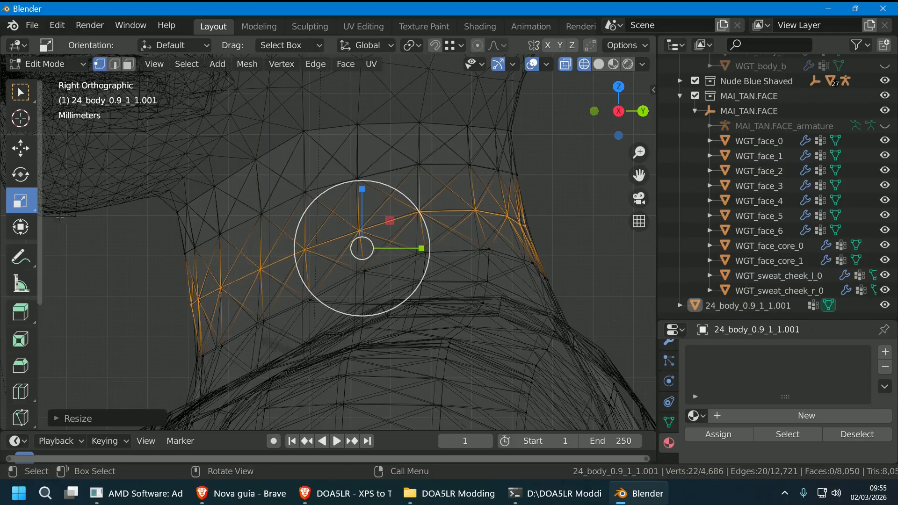
pyautogui.click(21, 148)
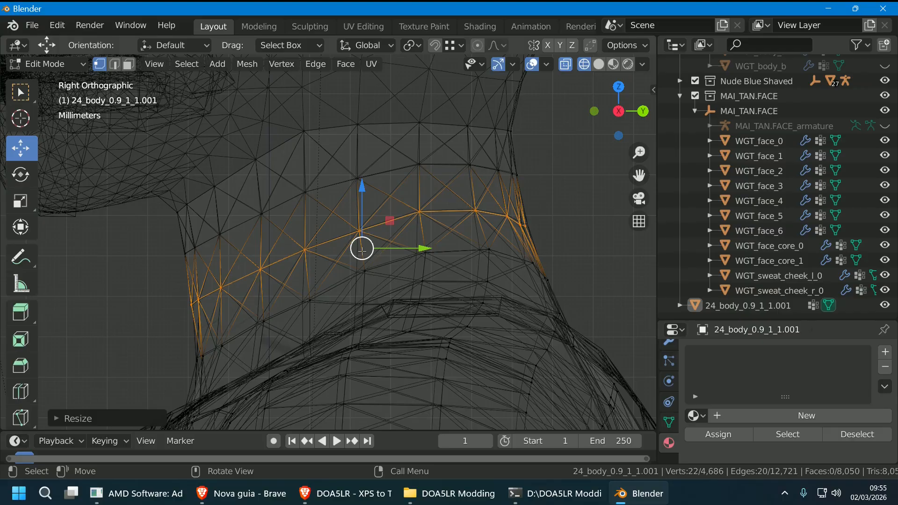
pyautogui.moveTo(363, 251); pyautogui.dragTo(366, 251)
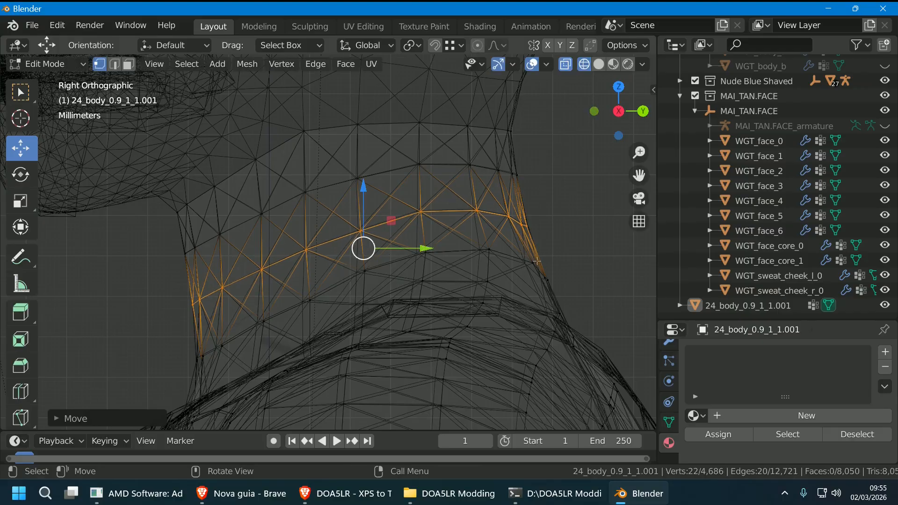
# - Select only the third vertex row below the neck edge through the mesh and shift it slightly forward
pyautogui.hotkey('alt', 'a')
pyautogui.press('c')
pyautogui.moveTo(568, 287)
pyautogui.mouseDown()
pyautogui.moveTo(467, 252)
pyautogui.moveTo(348, 274)
pyautogui.moveTo(194, 355)
pyautogui.moveTo(142, 349)
pyautogui.mouseUp()
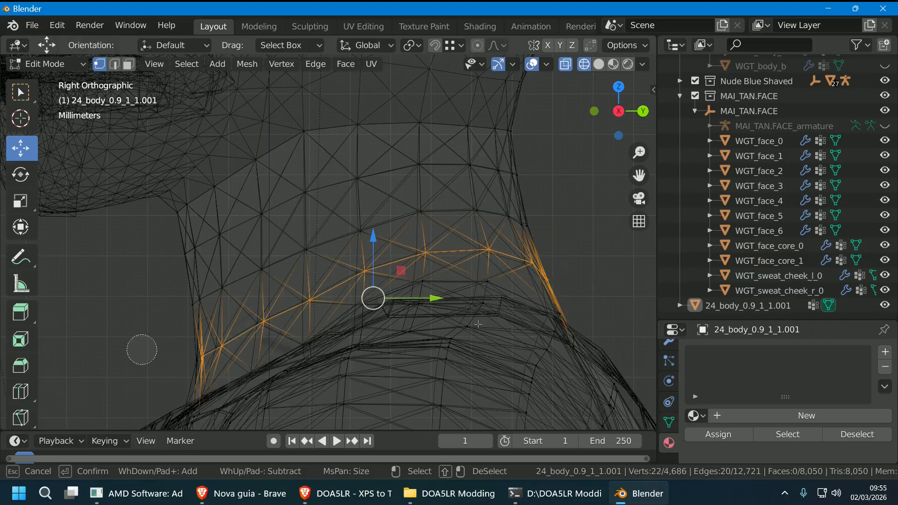
pyautogui.press('Escape')
pyautogui.moveTo(378, 302); pyautogui.dragTo(373, 303)
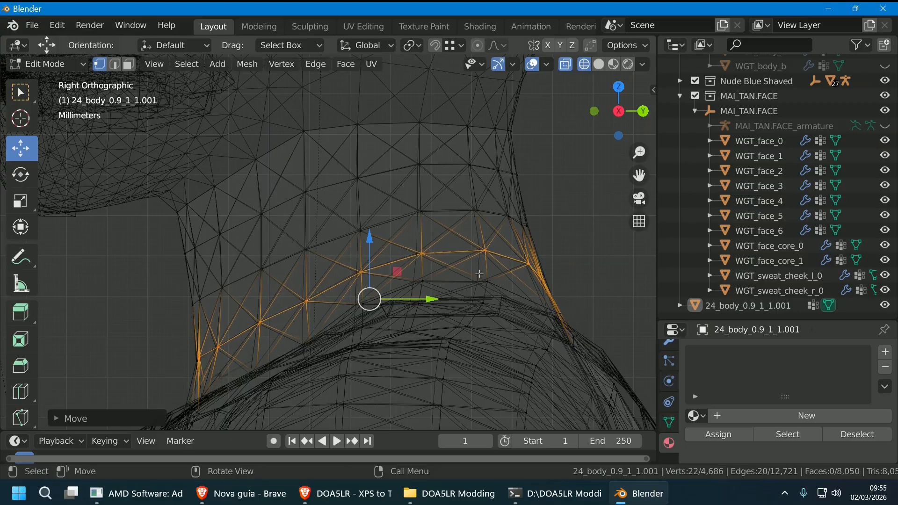
# - Clear the selection and compare the neck with the orange reference from the front and back in solid shading
pyautogui.click(592, 231)
pyautogui.scroll(-3, 571, 257)
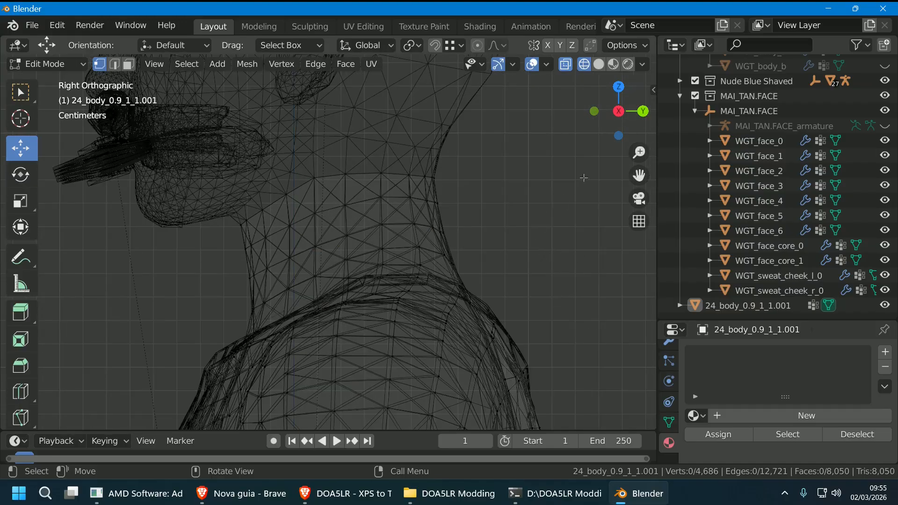
pyautogui.click(598, 64)
pyautogui.moveTo(568, 196); pyautogui.dragTo(550, 224, button='middle')
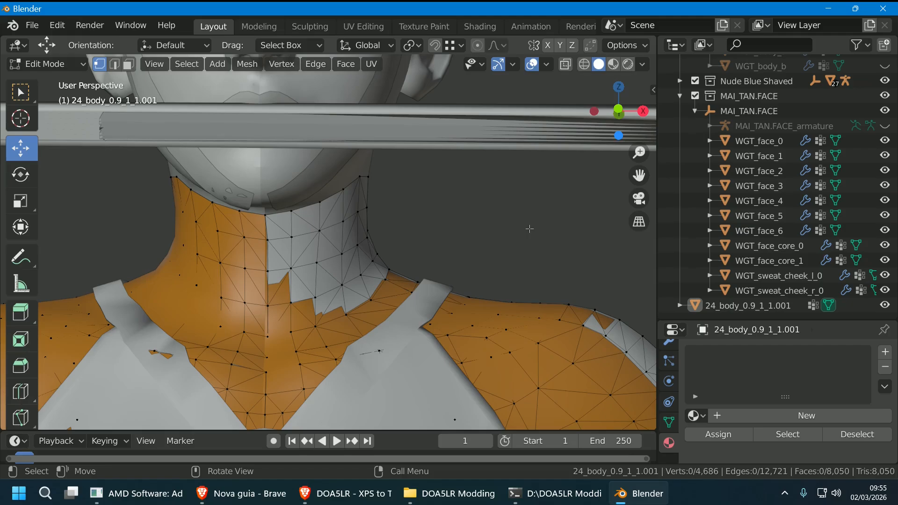
pyautogui.click(618, 110)
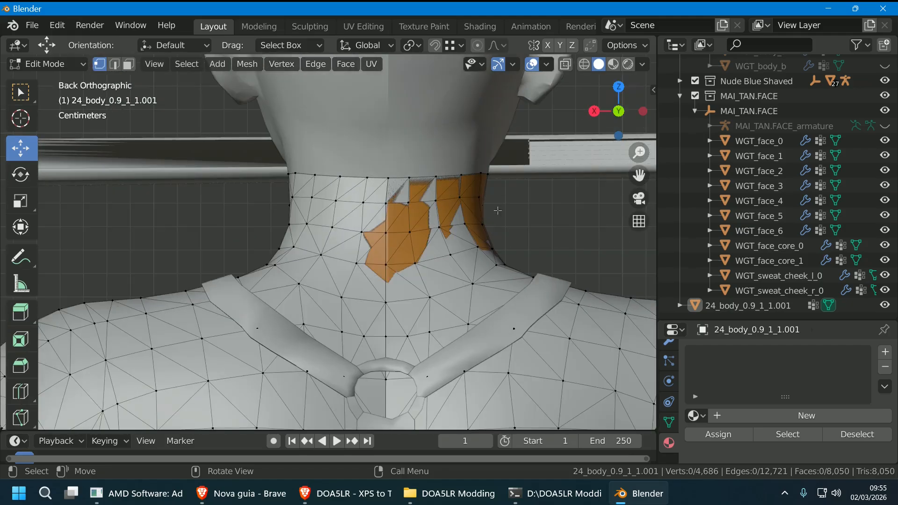
pyautogui.scroll(1, 602, 233)
pyautogui.moveTo(632, 168); pyautogui.dragTo(572, 168)
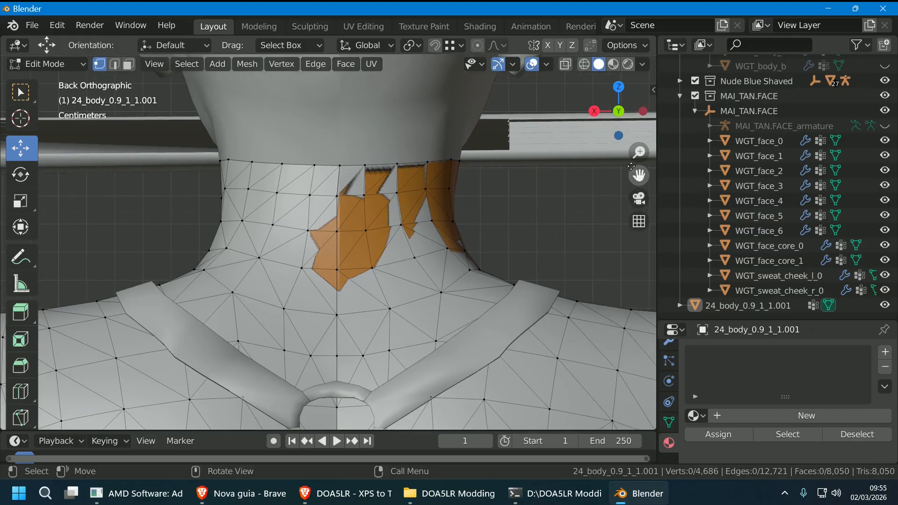
# - In wireframe, circle-select the first vertex row below the neck edge and shift it slightly toward negative X in back view
pyautogui.hotkey('shift', 'z')
pyautogui.scroll(2, 417, 229)
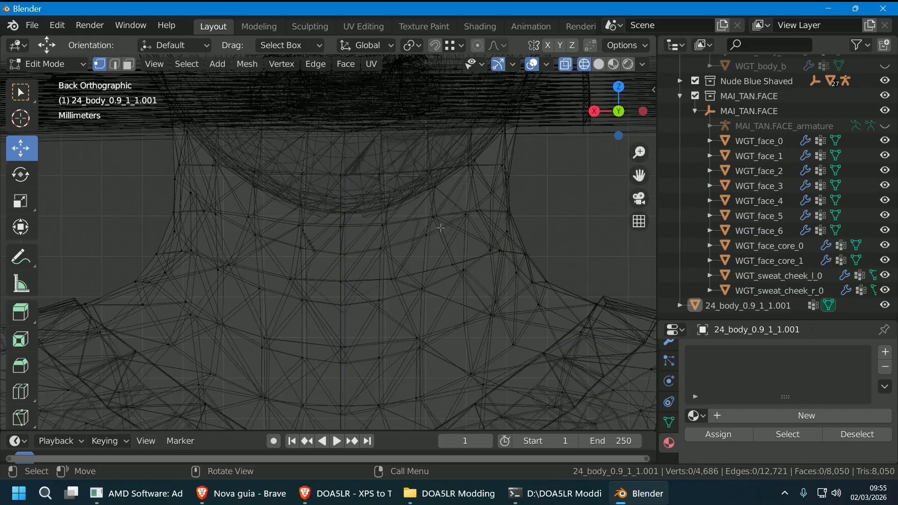
pyautogui.keyDown('shift'); pyautogui.scroll(2, 521, 214); pyautogui.keyUp('shift')
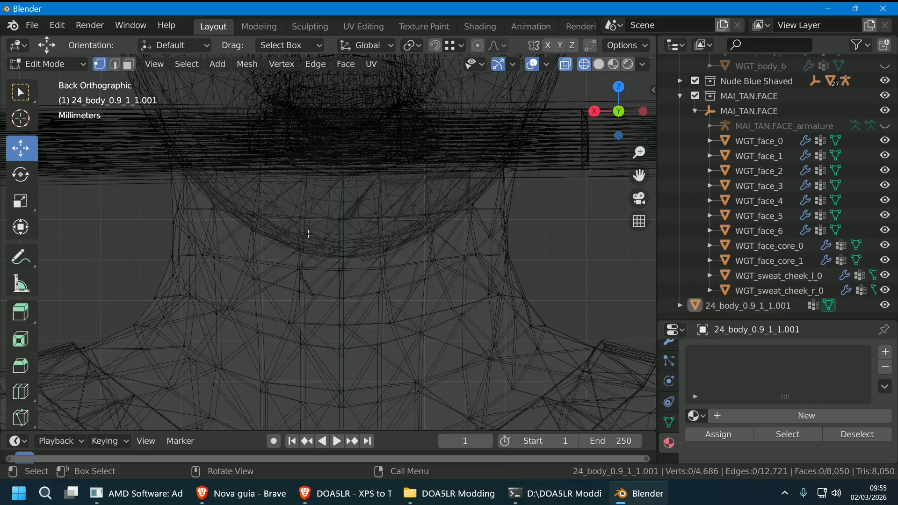
pyautogui.moveTo(309, 233); pyautogui.dragTo(472, 215, button='middle')
pyautogui.press('c')
pyautogui.click(472, 215)
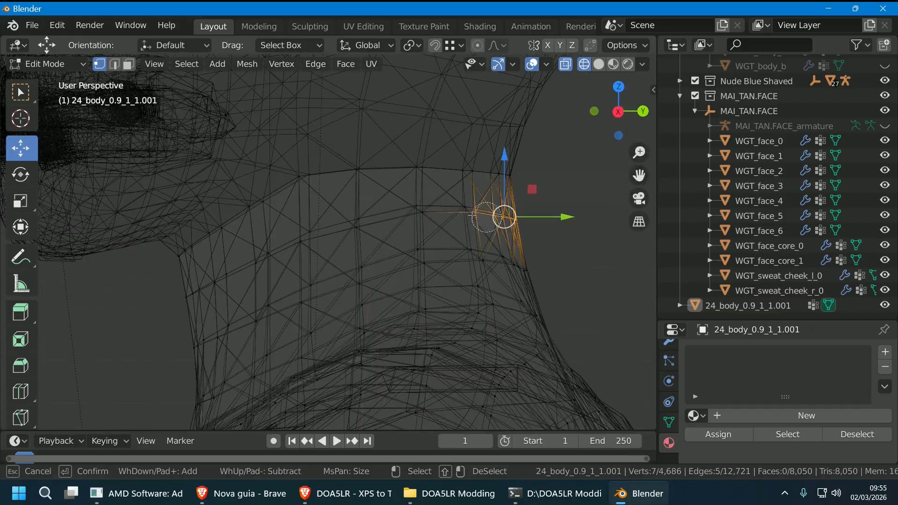
pyautogui.moveTo(472, 215)
pyautogui.mouseDown()
pyautogui.moveTo(306, 236)
pyautogui.moveTo(201, 295)
pyautogui.moveTo(170, 299)
pyautogui.mouseUp()
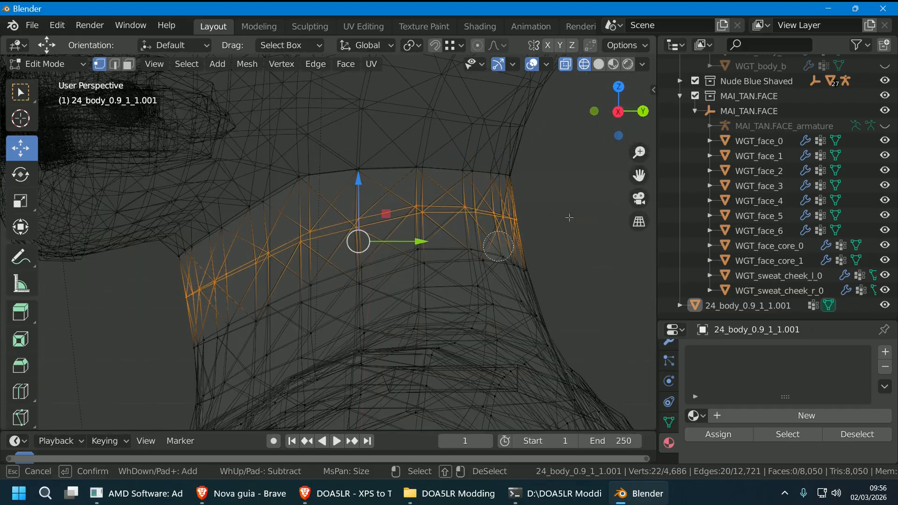
pyautogui.press('Escape')
pyautogui.click(643, 111)
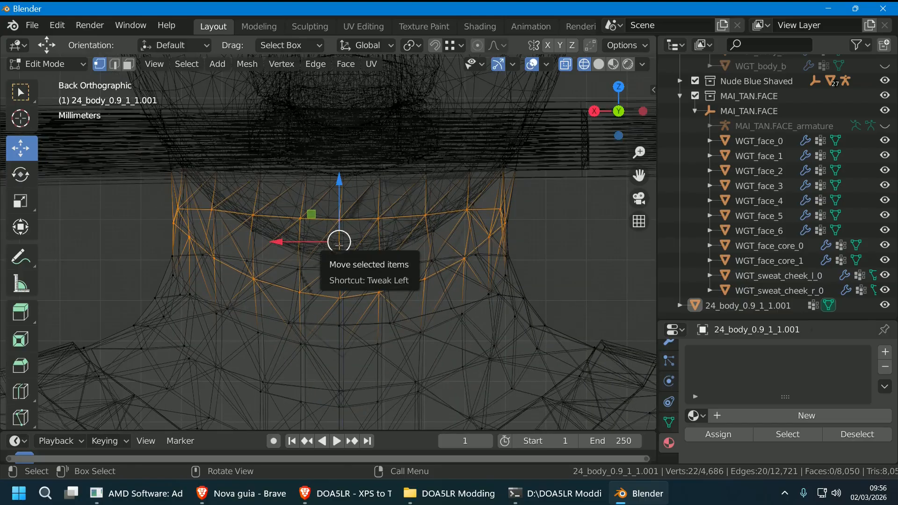
pyautogui.moveTo(338, 243); pyautogui.dragTo(343, 244)
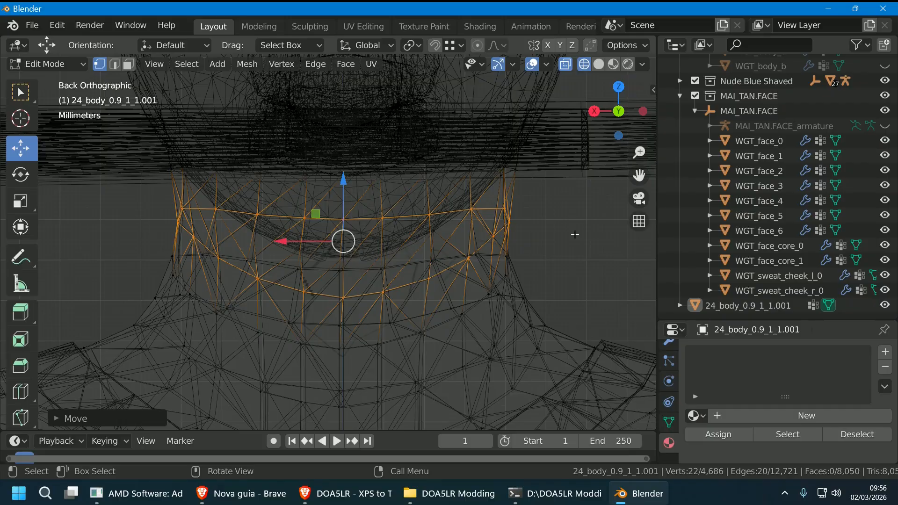
# - Select only the second vertex row below the neck edge through the mesh and shift it slightly toward negative X in back view
pyautogui.moveTo(574, 235); pyautogui.dragTo(579, 260, button='middle')
pyautogui.hotkey('alt', 'a')
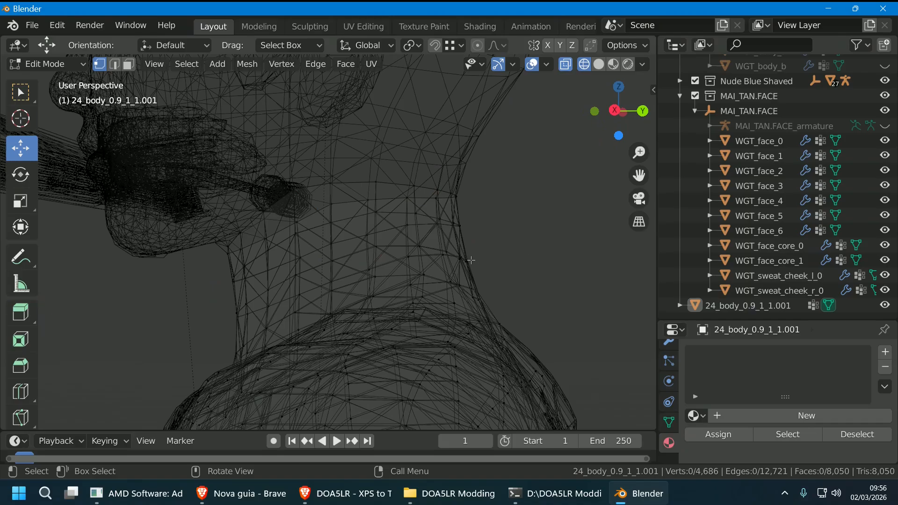
pyautogui.press('c')
pyautogui.moveTo(470, 262)
pyautogui.mouseDown()
pyautogui.moveTo(348, 257)
pyautogui.moveTo(261, 303)
pyautogui.mouseUp()
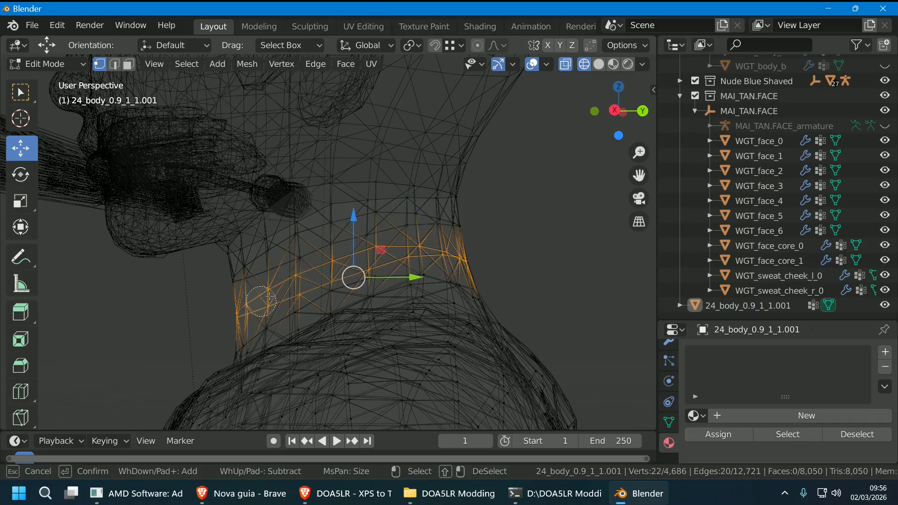
pyautogui.rightClick(626, 180)
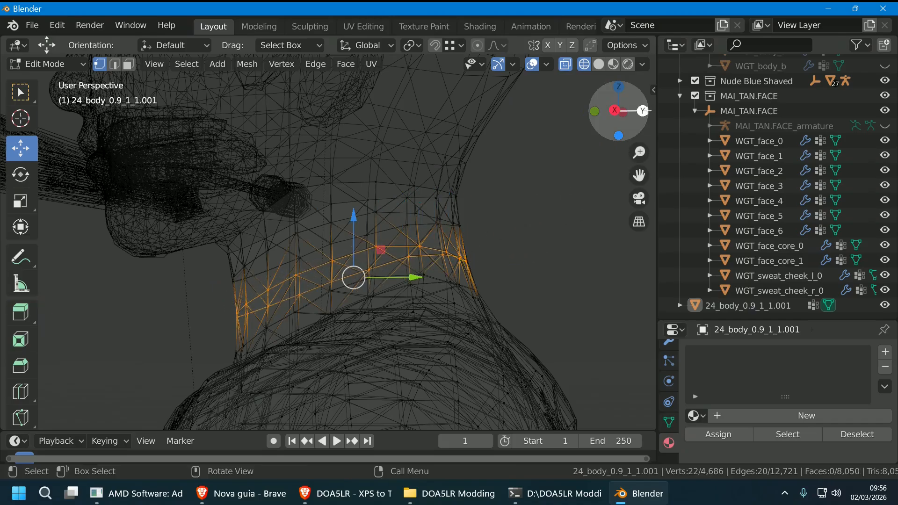
pyautogui.click(642, 111)
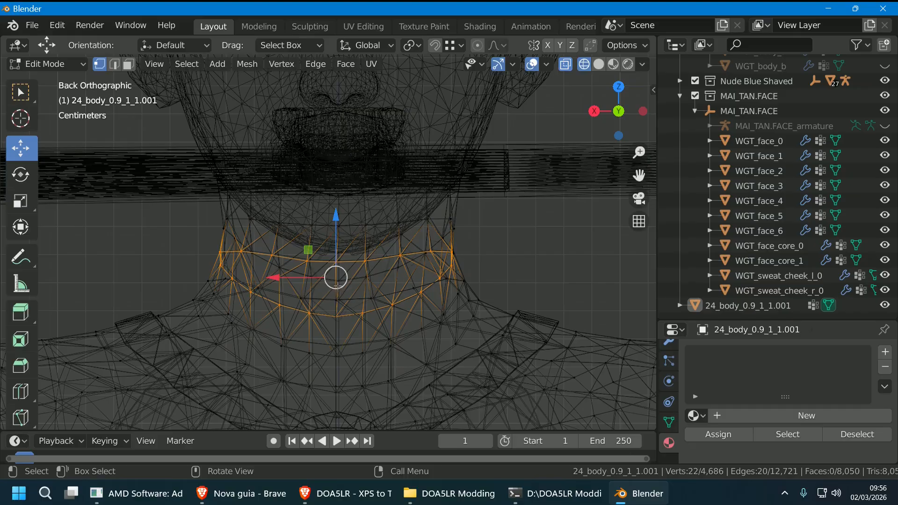
pyautogui.moveTo(336, 281); pyautogui.dragTo(342, 283)
# - Circle-select the third vertex row below the neck edge, exclude the stray vertex, and shift the row slightly toward negative X in back view
pyautogui.moveTo(503, 242); pyautogui.dragTo(517, 255, button='middle')
pyautogui.press('c')
pyautogui.middleClick(253, 320)
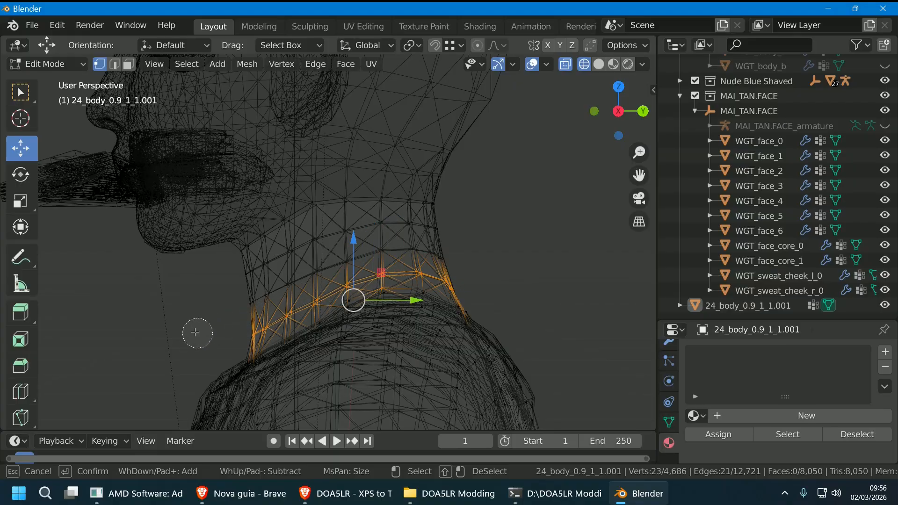
pyautogui.click(394, 303)
pyautogui.press('Escape')
pyautogui.moveTo(468, 304)
pyautogui.mouseDown(button='middle')
pyautogui.moveTo(491, 295)
pyautogui.moveTo(467, 304)
pyautogui.mouseUp(button='middle')
pyautogui.press('c')
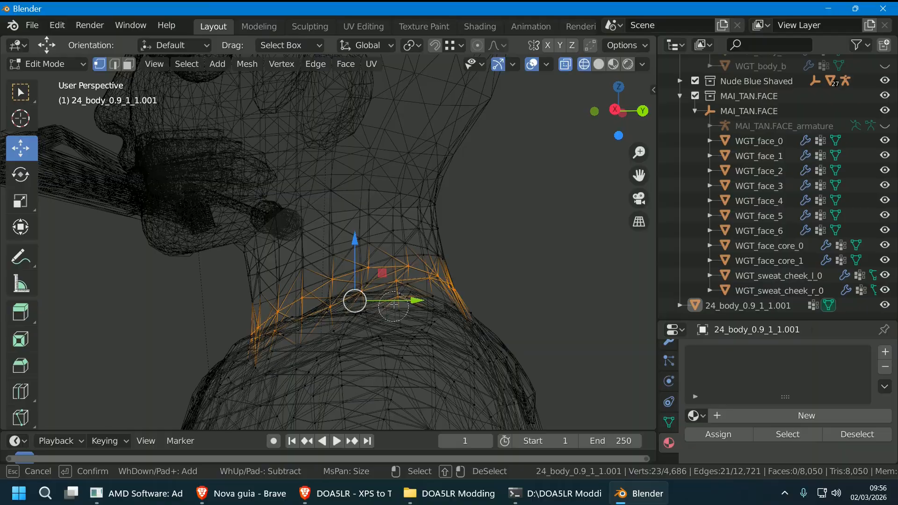
pyautogui.middleClick(394, 307)
pyautogui.press('Escape')
pyautogui.moveTo(571, 285); pyautogui.dragTo(507, 299, button='middle')
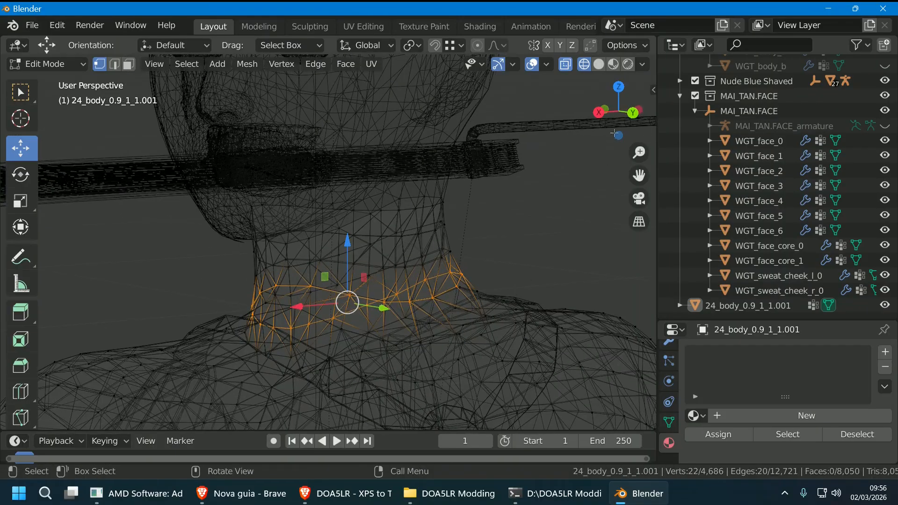
pyautogui.click(639, 110)
pyautogui.click(594, 110)
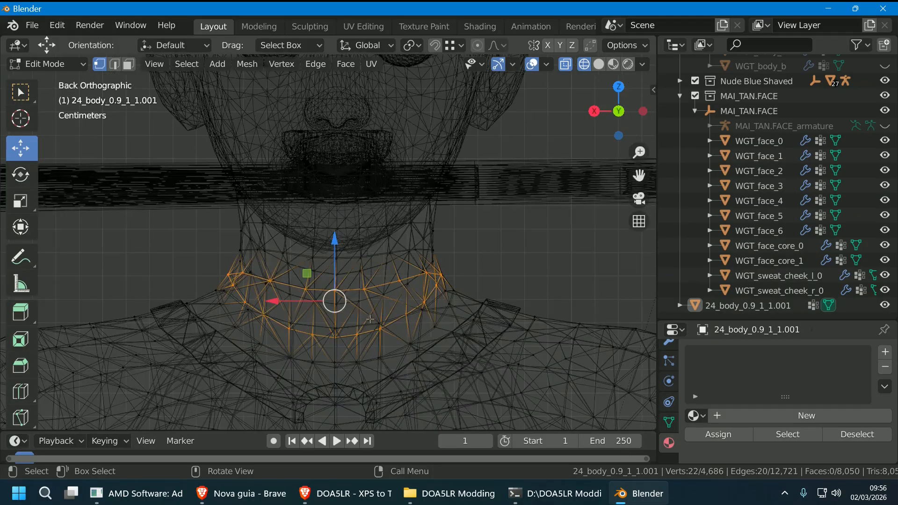
pyautogui.moveTo(346, 304); pyautogui.dragTo(345, 303)
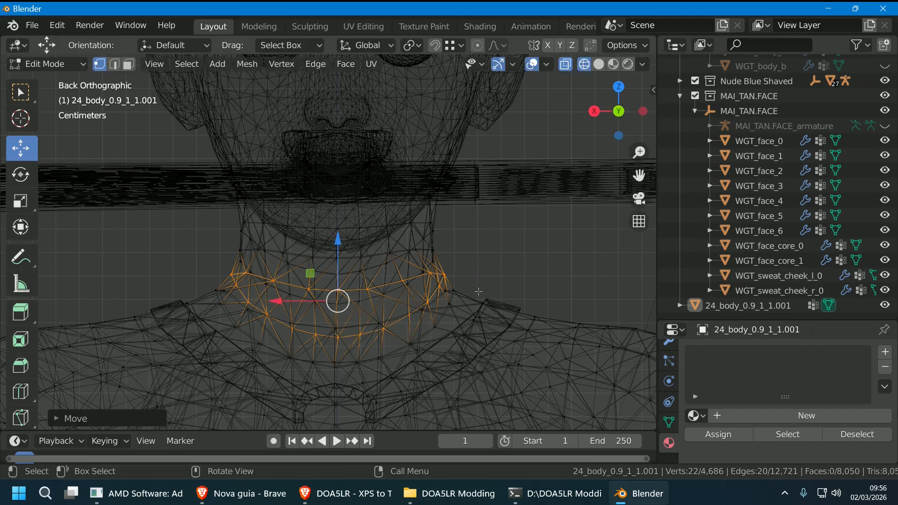
# - Select only the fourth vertex row, around the base of the neck, and shift it slightly toward negative X in front view
pyautogui.click(509, 264)
pyautogui.moveTo(471, 281); pyautogui.dragTo(109, 278, button='middle')
pyautogui.press('c')
pyautogui.moveTo(184, 300)
pyautogui.mouseDown()
pyautogui.moveTo(262, 339)
pyautogui.moveTo(356, 341)
pyautogui.moveTo(448, 304)
pyautogui.moveTo(437, 295)
pyautogui.moveTo(465, 255)
pyautogui.mouseUp()
pyautogui.rightClick(465, 256)
pyautogui.scroll(1, 465, 256)
pyautogui.scroll(-3, 470, 254)
pyautogui.moveTo(470, 253); pyautogui.dragTo(275, 280, button='middle')
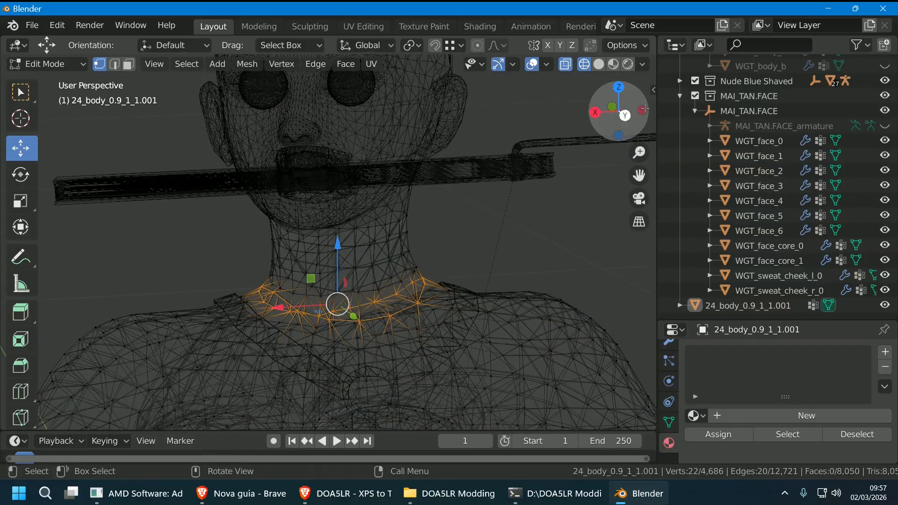
pyautogui.click(643, 110)
pyautogui.click(645, 109)
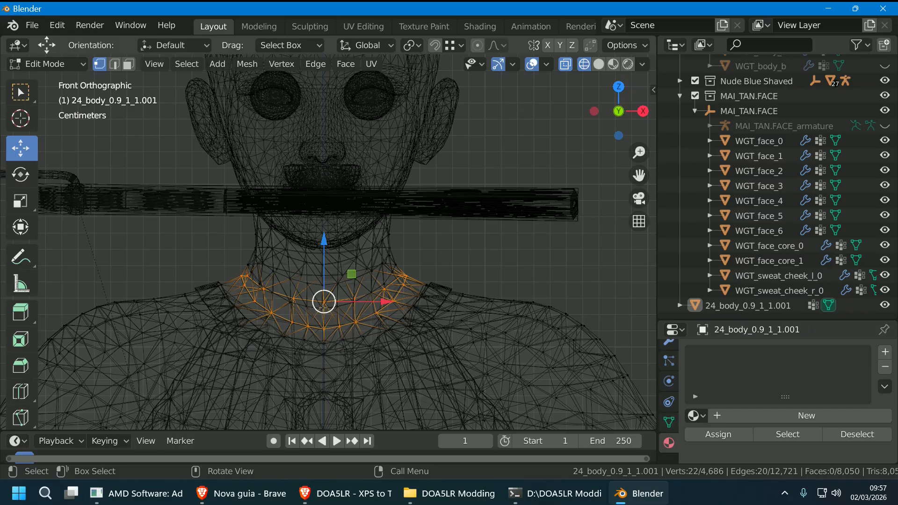
pyautogui.moveTo(323, 306); pyautogui.dragTo(319, 308)
# - Clear the selection and inspect the reshaped neck against the orange reference from the front and back in solid shading
pyautogui.click(469, 244)
pyautogui.click(599, 64)
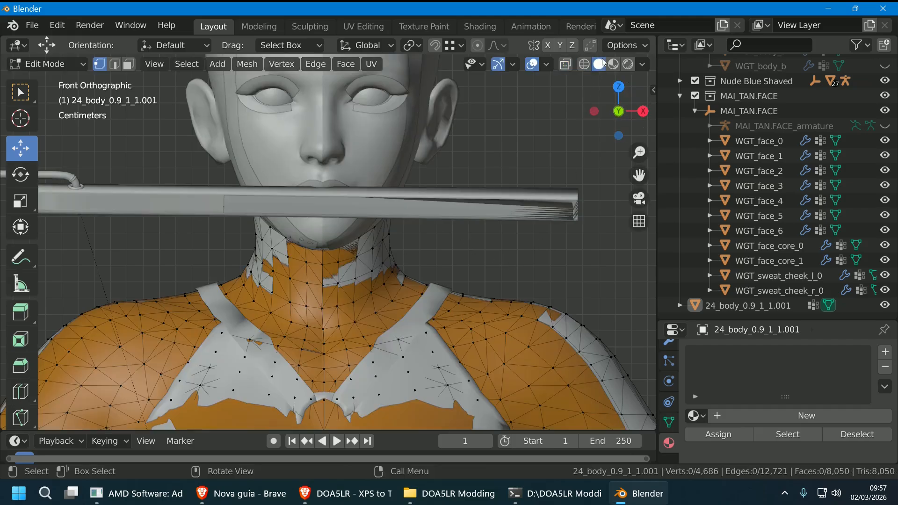
pyautogui.moveTo(557, 195); pyautogui.dragTo(512, 257, button='middle')
pyautogui.scroll(-1, 513, 257)
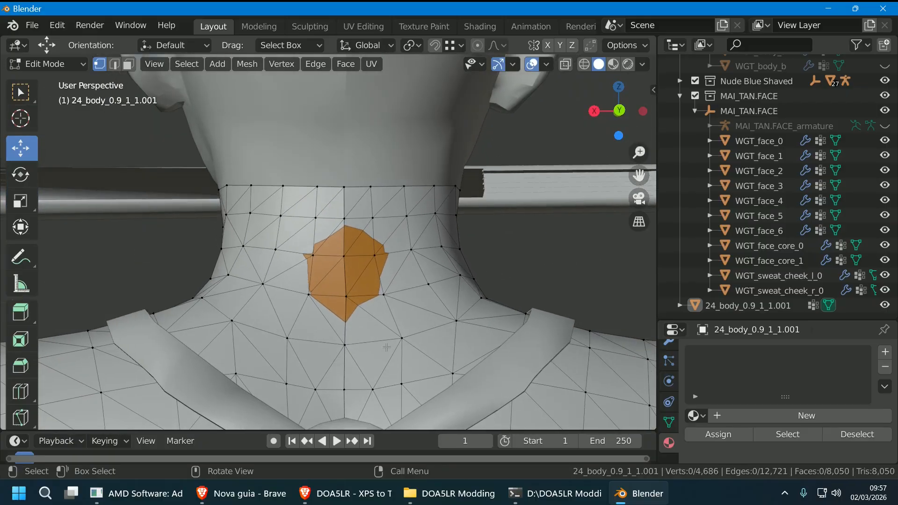
pyautogui.keyDown('shift'); pyautogui.moveTo(439, 337); pyautogui.dragTo(417, 277, button='middle'); pyautogui.keyUp('shift')
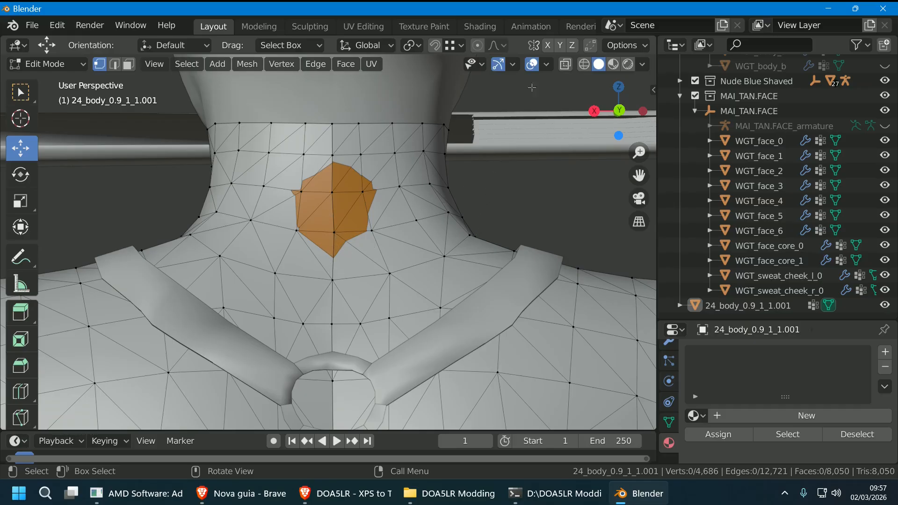
# - Circle-select the next lower vertex row around the neck base in wireframe and shift it slightly toward positive X in back view
pyautogui.click(582, 66)
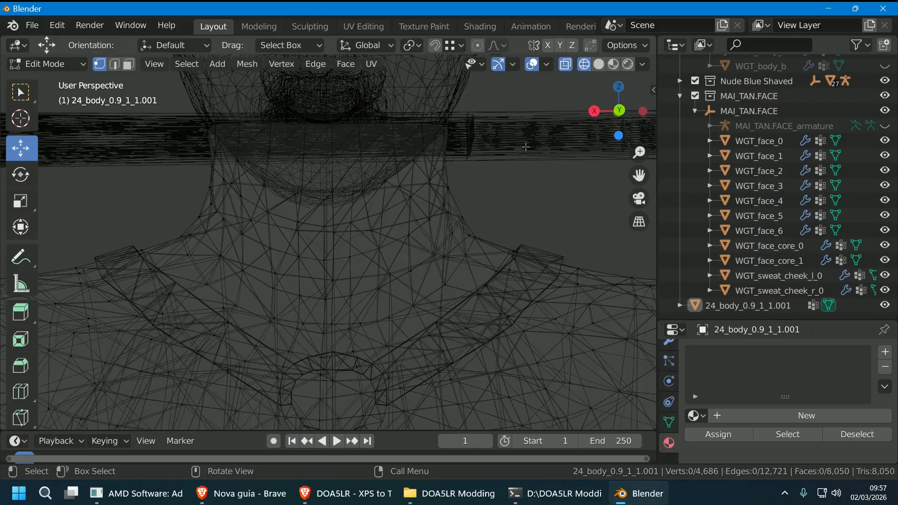
pyautogui.press('c')
pyautogui.moveTo(493, 174); pyautogui.dragTo(496, 201, button='middle')
pyautogui.press('c')
pyautogui.moveTo(481, 222)
pyautogui.mouseDown()
pyautogui.moveTo(384, 261)
pyautogui.moveTo(230, 255)
pyautogui.moveTo(201, 234)
pyautogui.mouseUp()
pyautogui.press('Escape')
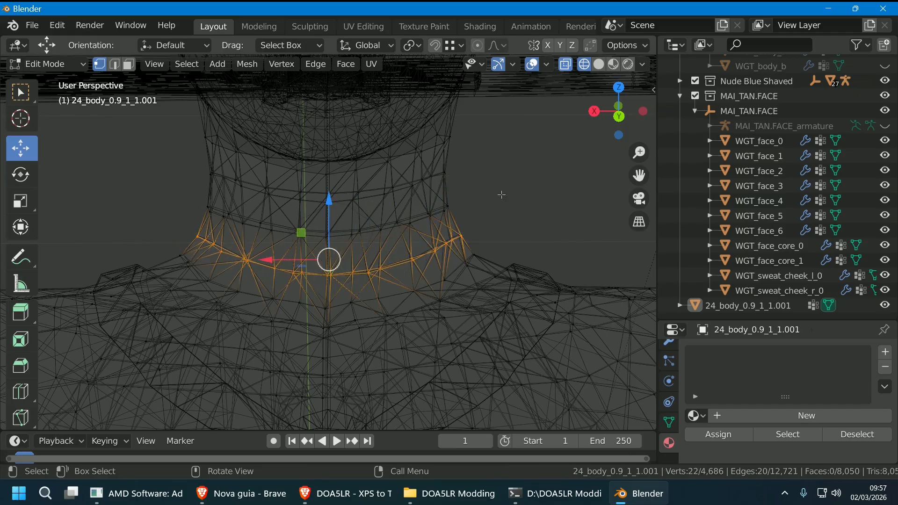
pyautogui.moveTo(632, 125); pyautogui.dragTo(642, 111)
pyautogui.click(642, 111)
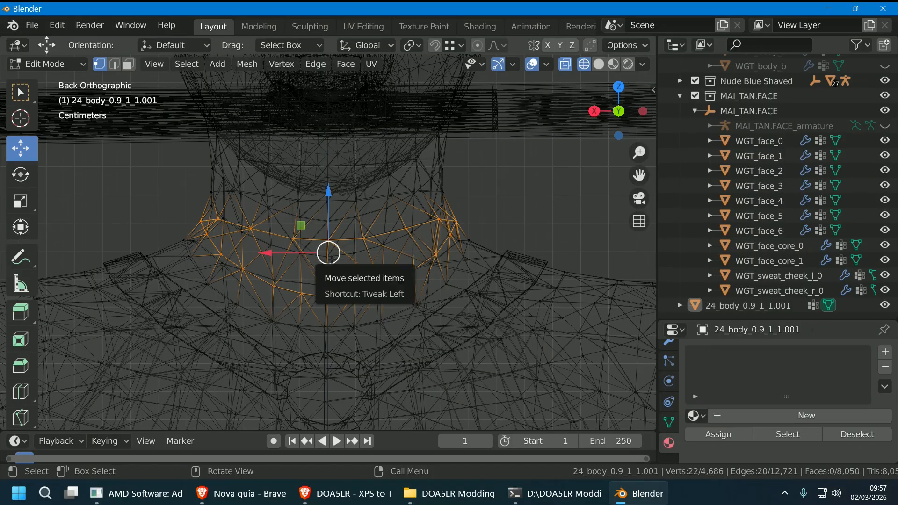
pyautogui.moveTo(334, 259); pyautogui.dragTo(329, 260)
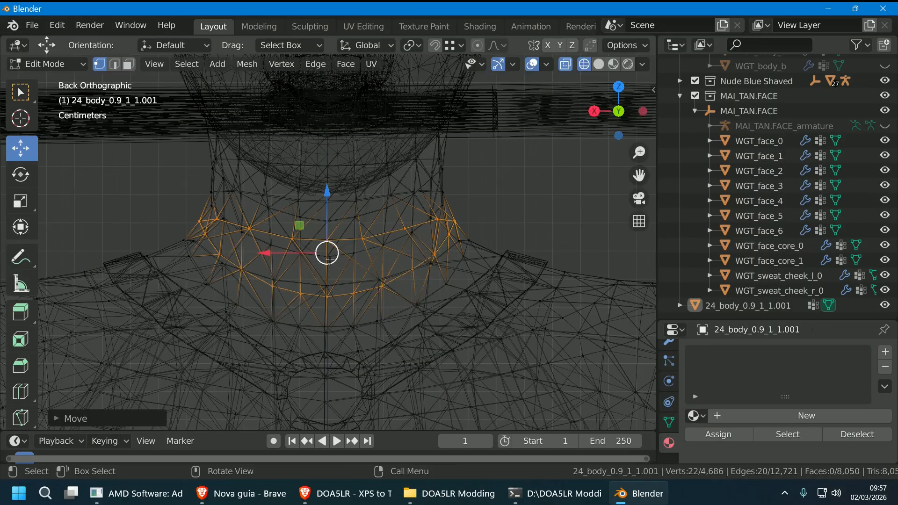
# - Clear the selection and inspect the reshaped neck and the whole body against the orange reference in solid shading
pyautogui.click(499, 185)
pyautogui.scroll(-4, 513, 211)
pyautogui.moveTo(514, 212); pyautogui.dragTo(592, 77, button='middle')
pyautogui.click(599, 64)
pyautogui.moveTo(575, 178); pyautogui.dragTo(457, 183, button='middle')
pyautogui.scroll(-5, 487, 231)
pyautogui.moveTo(496, 228); pyautogui.dragTo(511, 284, button='middle')
pyautogui.scroll(-5, 511, 284)
pyautogui.moveTo(410, 241); pyautogui.dragTo(415, 228, button='middle')
pyautogui.keyDown('shift'); pyautogui.moveTo(403, 276); pyautogui.dragTo(408, 202, button='middle'); pyautogui.keyUp('shift')
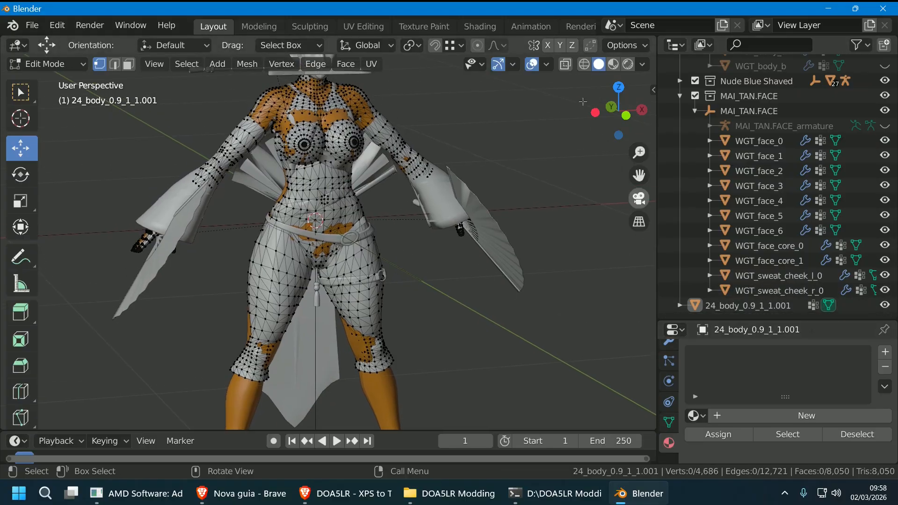
# - Circle-select the body's torso, arms and legs through the mesh in wireframe and repeatedly grow the selection to neighbouring vertices
pyautogui.click(585, 64)
pyautogui.press('c')
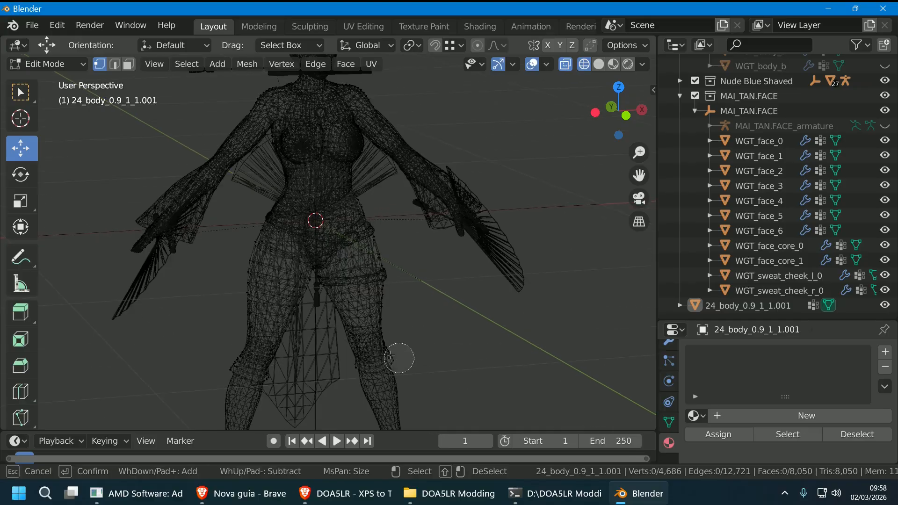
pyautogui.moveTo(256, 385)
pyautogui.mouseDown()
pyautogui.moveTo(290, 276)
pyautogui.moveTo(281, 290)
pyautogui.moveTo(327, 262)
pyautogui.moveTo(232, 150)
pyautogui.moveTo(194, 183)
pyautogui.moveTo(252, 149)
pyautogui.moveTo(346, 117)
pyautogui.moveTo(407, 166)
pyautogui.mouseUp()
pyautogui.moveTo(407, 166); pyautogui.dragTo(540, 275, button='middle')
pyautogui.moveTo(540, 275); pyautogui.dragTo(496, 301)
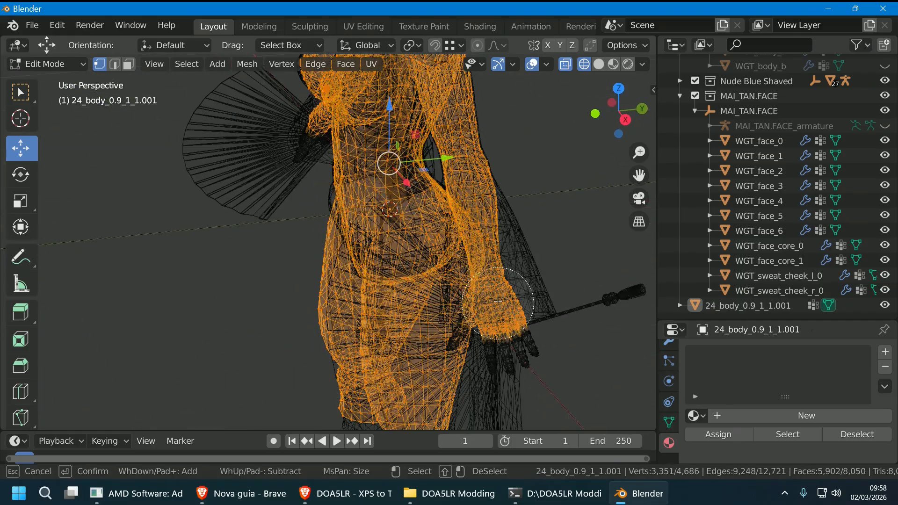
pyautogui.moveTo(294, 288); pyautogui.dragTo(220, 228, button='middle')
pyautogui.moveTo(218, 228)
pyautogui.mouseDown()
pyautogui.moveTo(242, 241)
pyautogui.moveTo(256, 221)
pyautogui.mouseUp()
pyautogui.press('Escape')
pyautogui.press('ctrl+KP_Add')
pyautogui.press('ctrl+KP_Add')
pyautogui.press('ctrl+KP_Add')
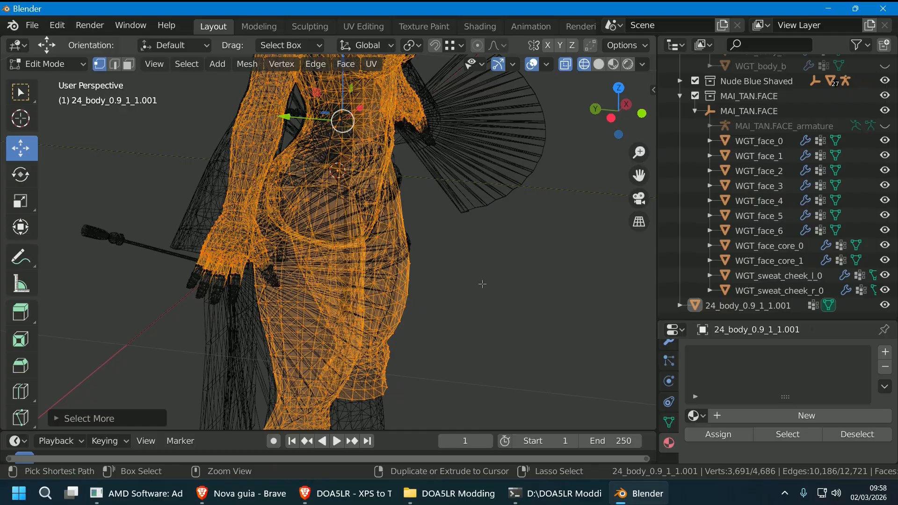
pyautogui.moveTo(473, 273); pyautogui.dragTo(388, 231, button='middle')
# - Merge the selected body vertices by distance, and return to Object Mode in solid shading
pyautogui.rightClick(360, 218)
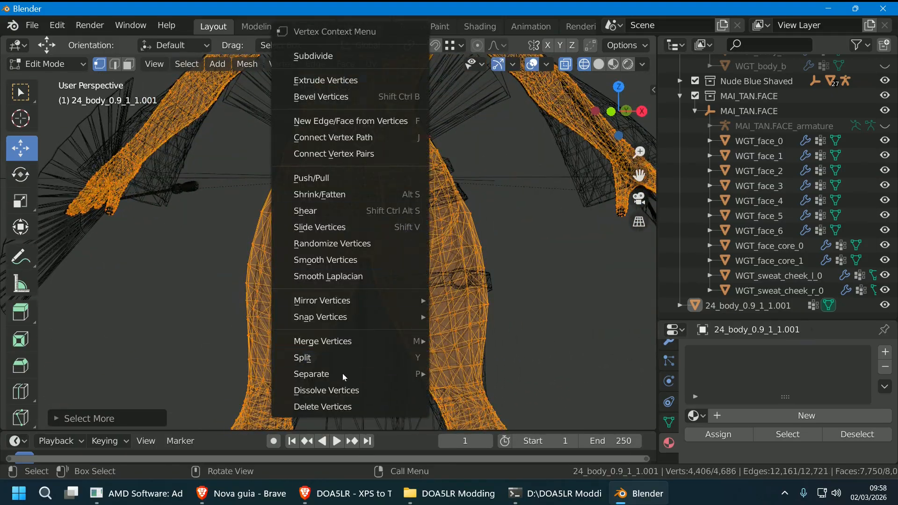
pyautogui.moveTo(337, 341)
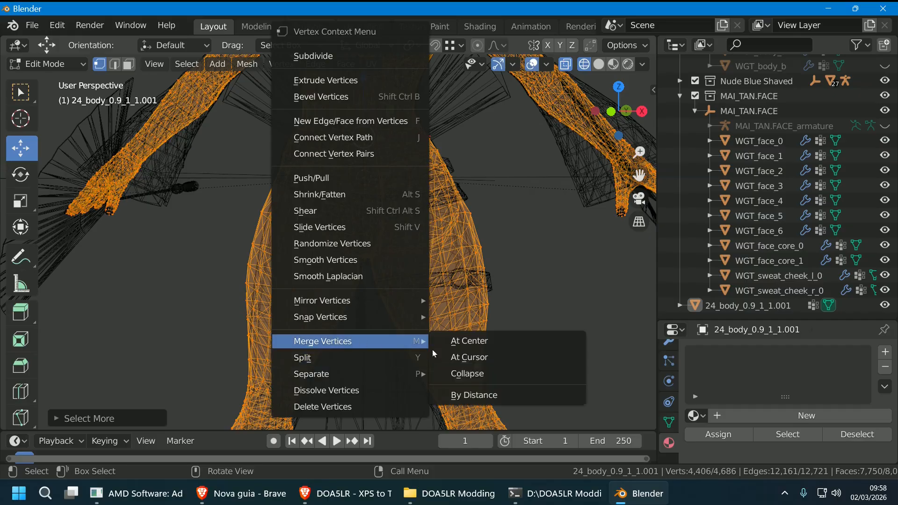
pyautogui.click(473, 394)
pyautogui.scroll(-2, 561, 327)
pyautogui.click(827, 307)
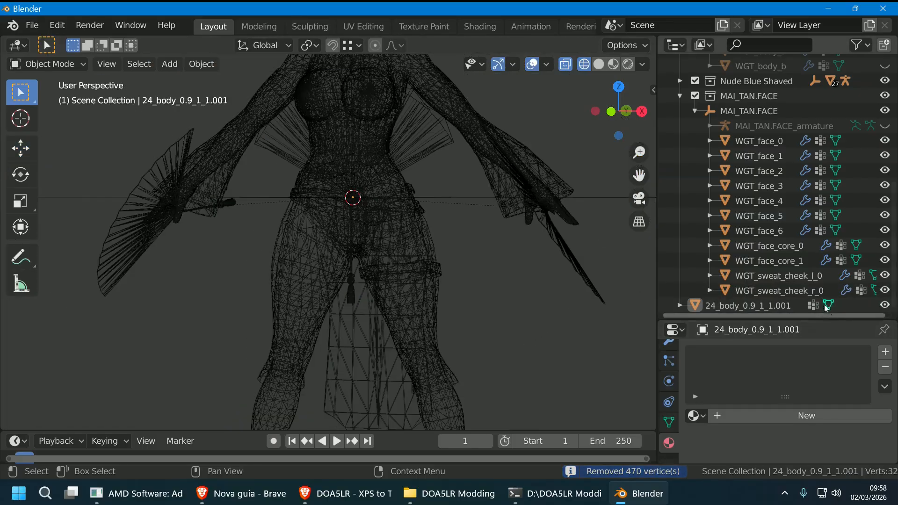
pyautogui.click(598, 64)
# - Delete all vertex groups from the 24_body_0.9_1_1.001 body mesh
pyautogui.moveTo(494, 257); pyautogui.dragTo(462, 242, button='middle')
pyautogui.click(402, 248)
pyautogui.scroll(-2, 568, 254)
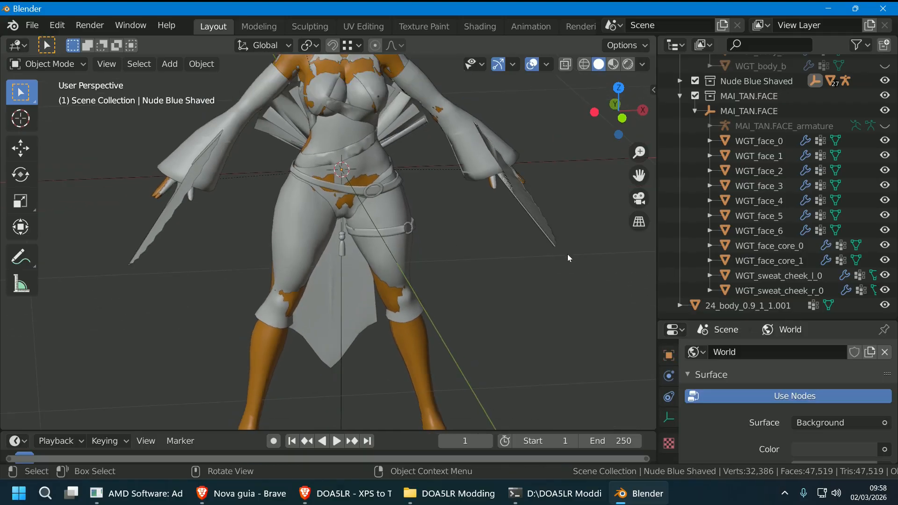
pyautogui.moveTo(568, 254); pyautogui.dragTo(608, 289, button='middle')
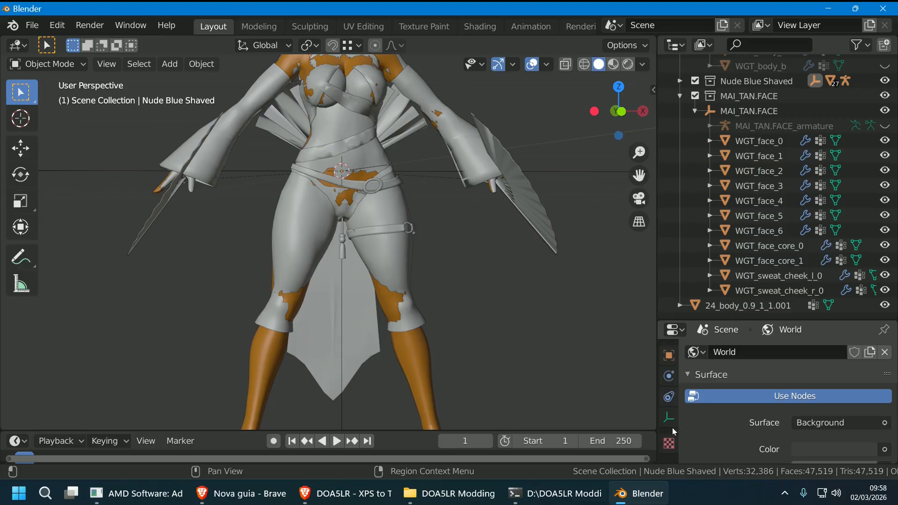
pyautogui.click(406, 260)
pyautogui.scroll(-3, 667, 434)
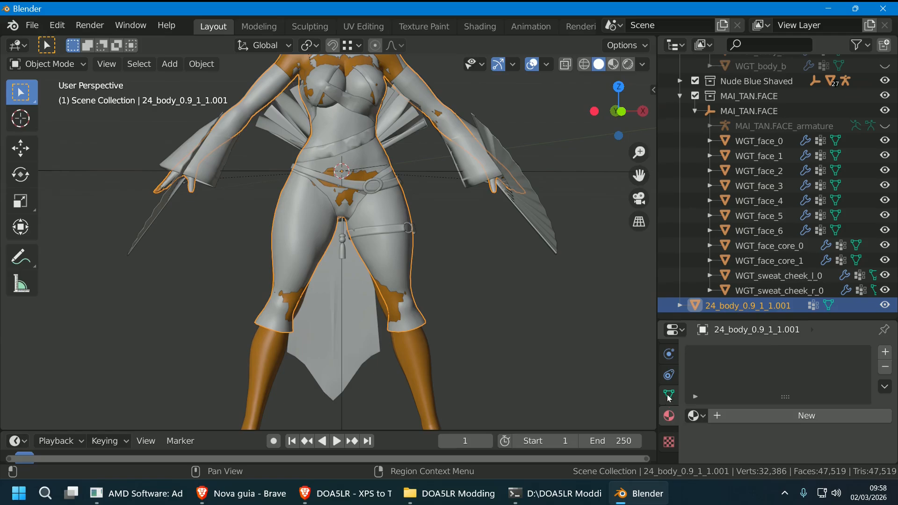
pyautogui.click(669, 395)
pyautogui.click(884, 430)
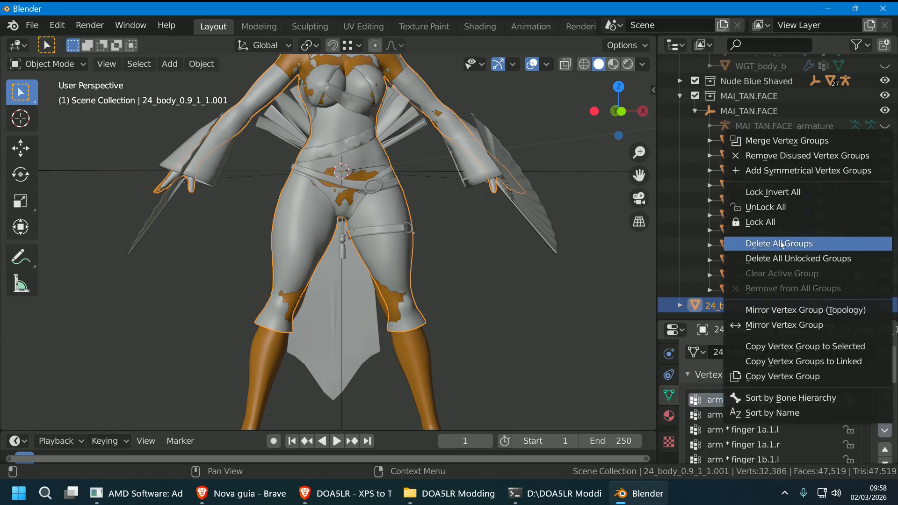
pyautogui.click(730, 298)
# - Select the orange WGT_body_n_3 body, add 24_body_0.9_1_1.001 as the active object, and enter Weight Paint mode in the Texture Paint workspace
pyautogui.click(425, 361)
pyautogui.scroll(-3, 500, 363)
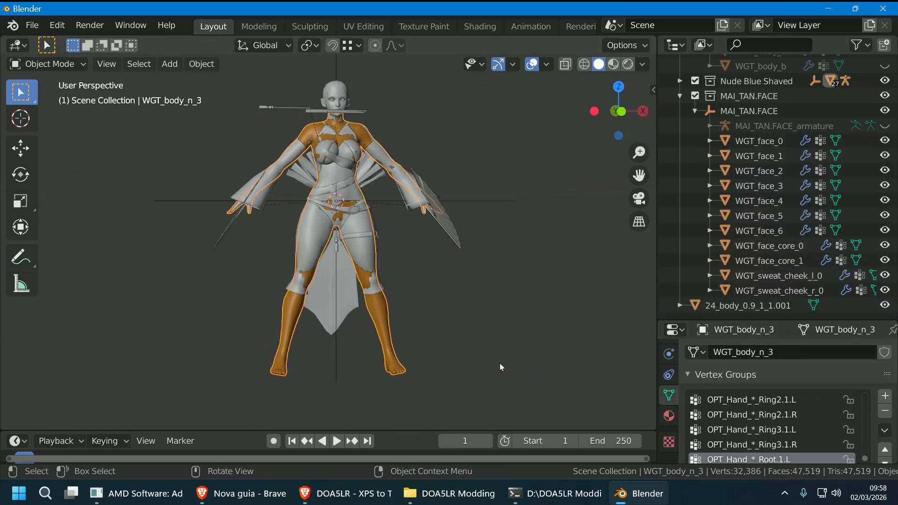
pyautogui.scroll(3, 474, 345)
pyautogui.moveTo(474, 345); pyautogui.dragTo(495, 339, button='middle')
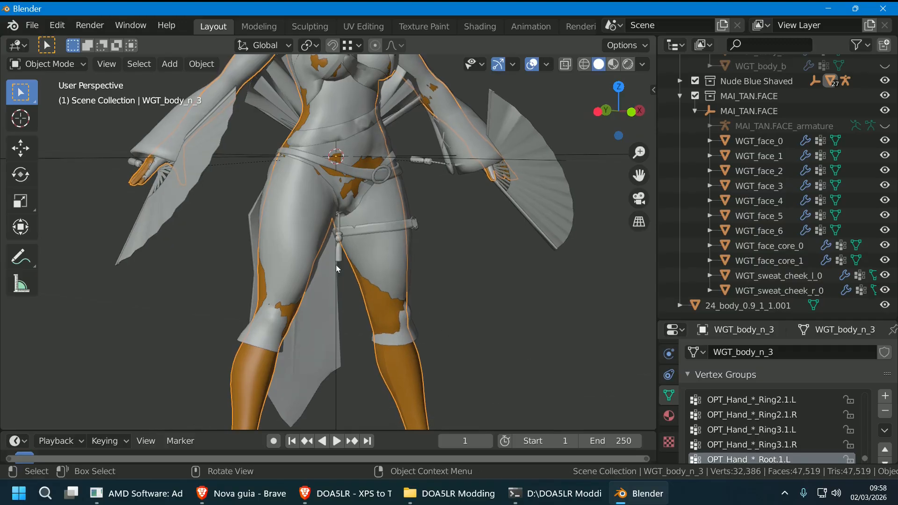
pyautogui.keyDown('shift'); pyautogui.click(250, 331); pyautogui.keyUp('shift')
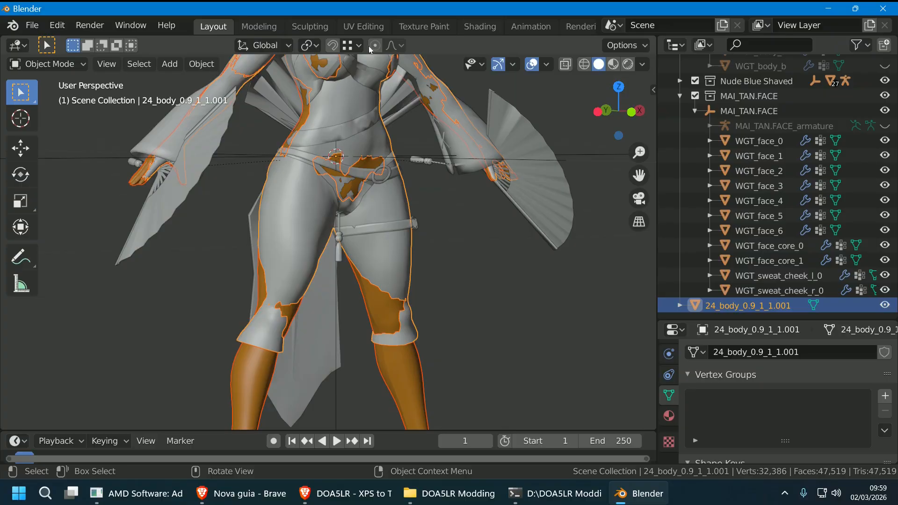
pyautogui.click(413, 25)
pyautogui.click(445, 64)
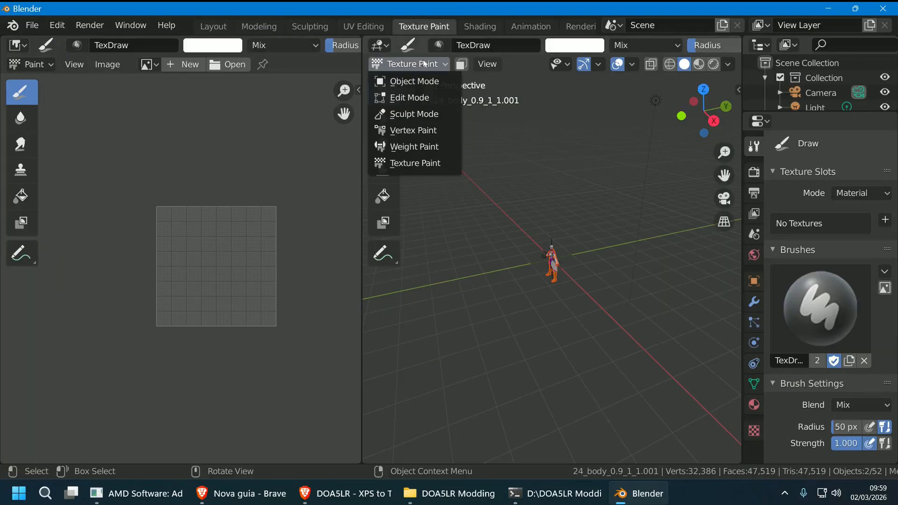
pyautogui.click(412, 146)
# - Transfer vertex group weights from WGT_body_n_3 to 24_body_0.9_1_1.001 by name, and return to the Layout workspace
pyautogui.click(537, 66)
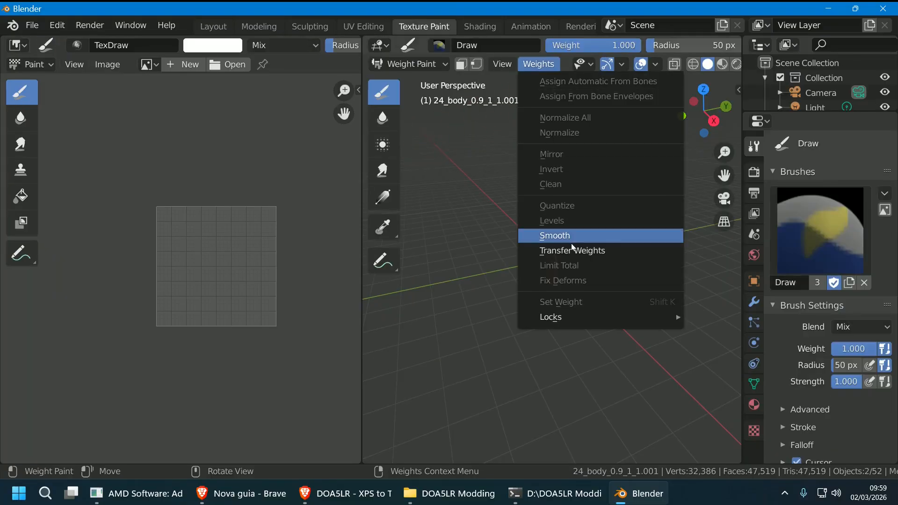
pyautogui.click(571, 248)
pyautogui.click(606, 267)
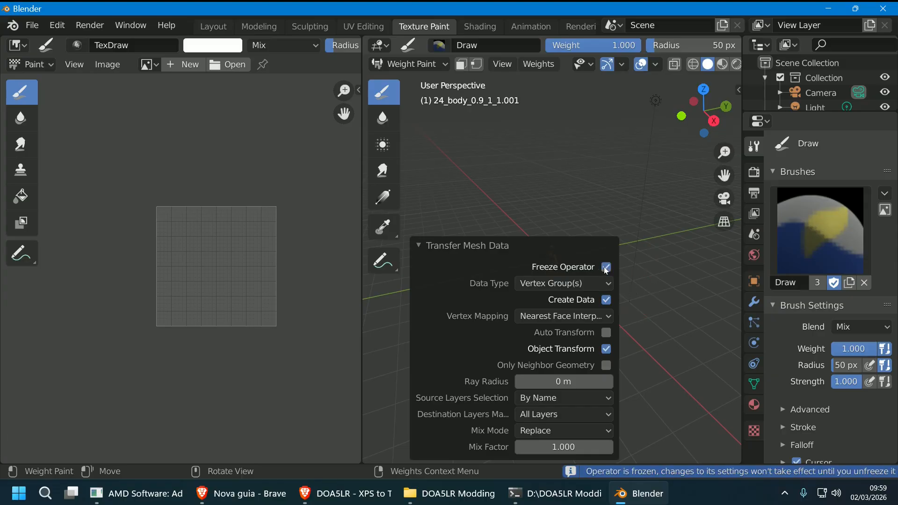
pyautogui.click(606, 267)
pyautogui.click(211, 26)
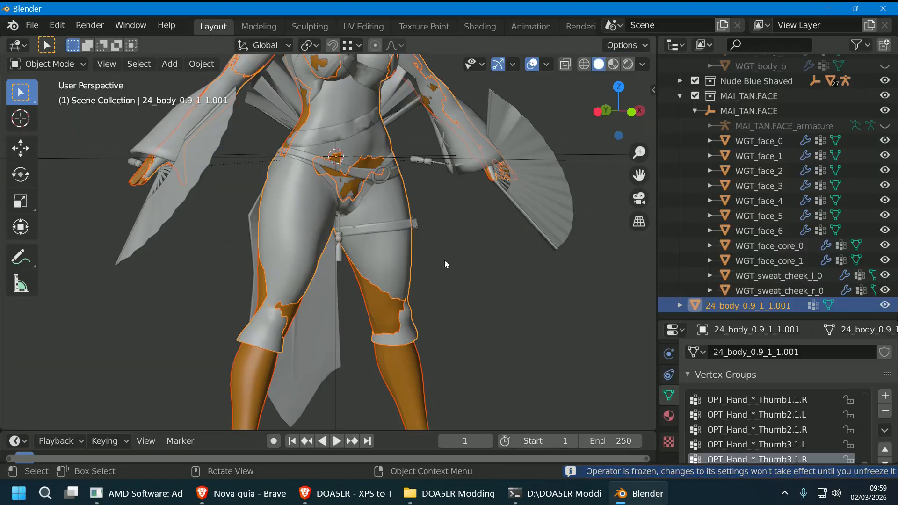
# - Select only the 24_body_0.9_1_1.001 mesh and export it as 24_body_0.9_1_1.001.tmcmesh into D:\DOA5LR Modding, replacing the existing file
pyautogui.click(513, 293)
pyautogui.click(406, 265)
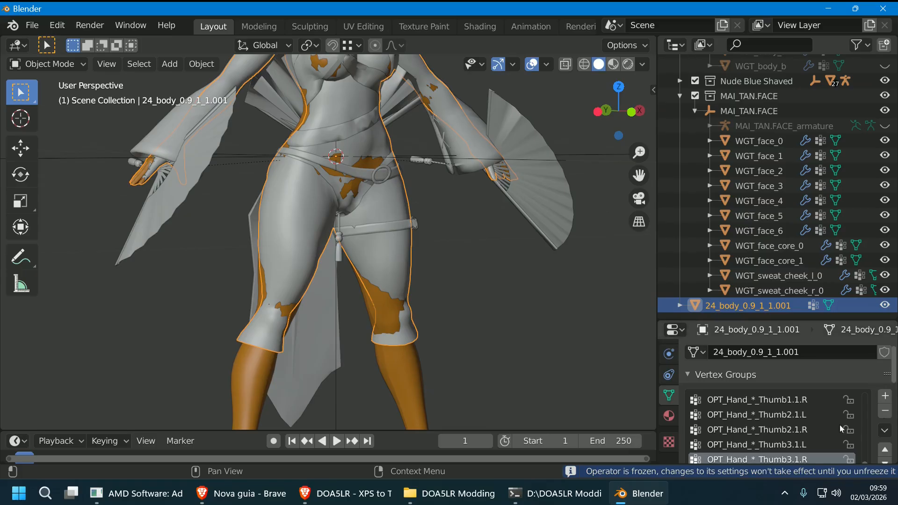
pyautogui.click(32, 25)
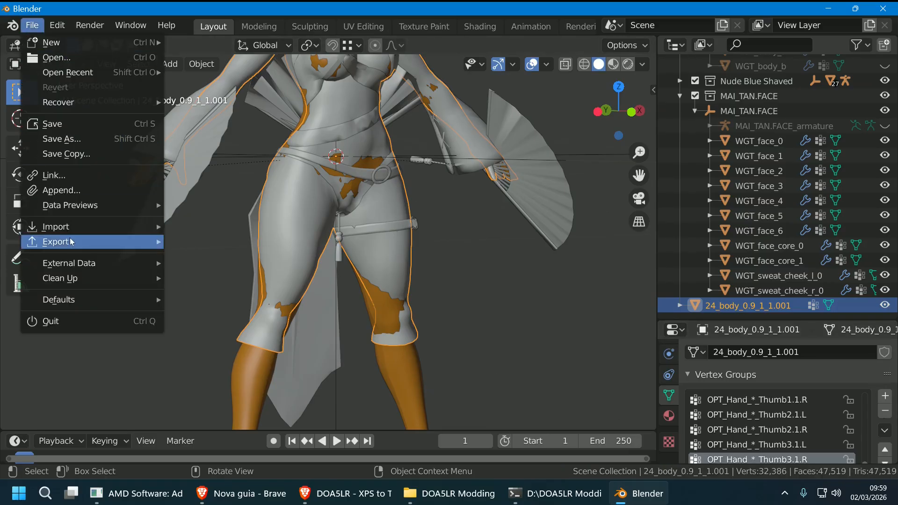
pyautogui.moveTo(72, 241)
pyautogui.click(271, 405)
pyautogui.click(217, 359)
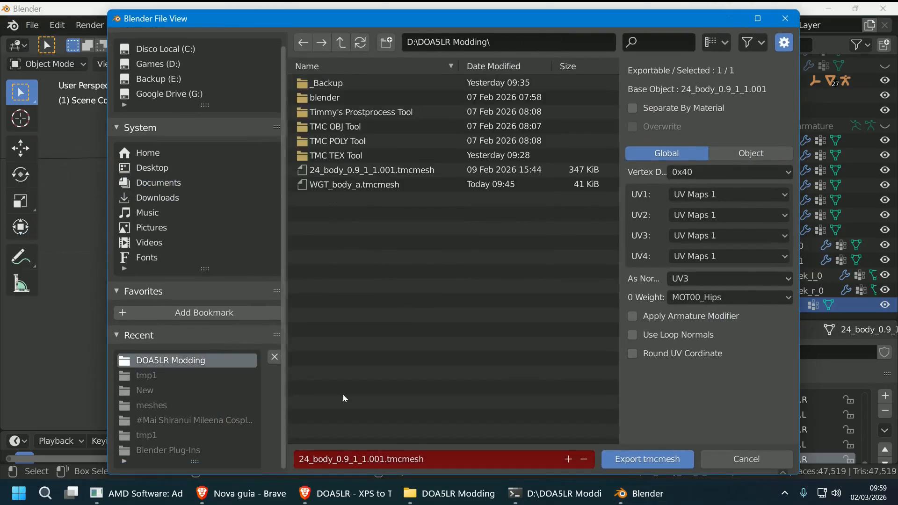
pyautogui.click(680, 464)
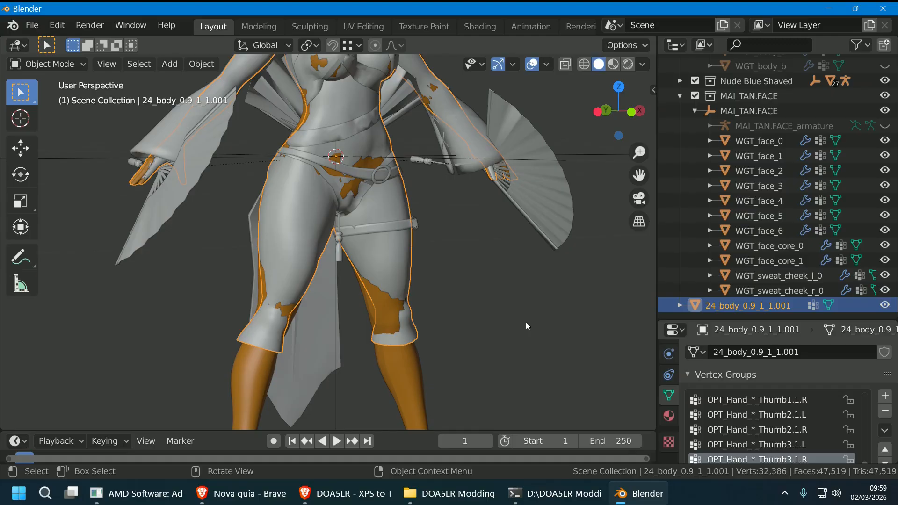
# - Open the exported 24_body_0.9_1_1.001.tmcmesh from the DOA5LR Modding folder in LR Photo Studio, check it from several angles, and close the viewer
pyautogui.moveTo(525, 322); pyautogui.dragTo(487, 315, button='middle')
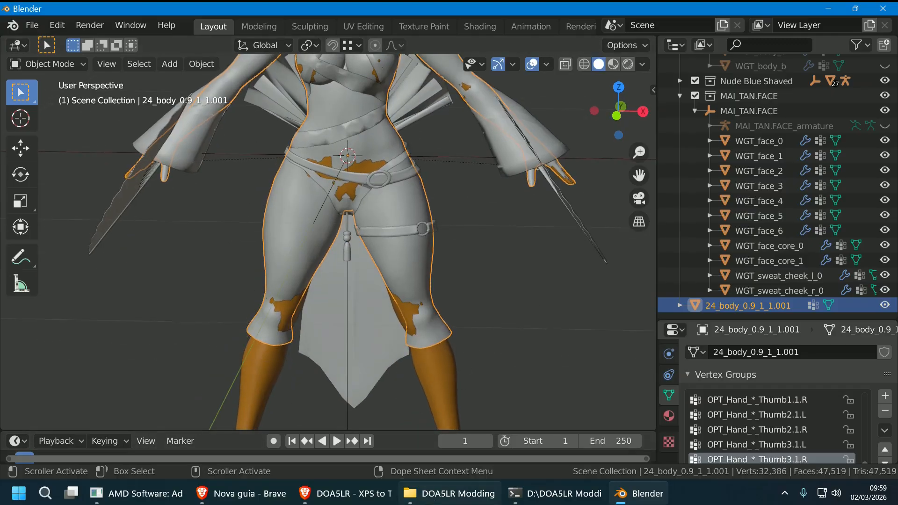
pyautogui.click(449, 494)
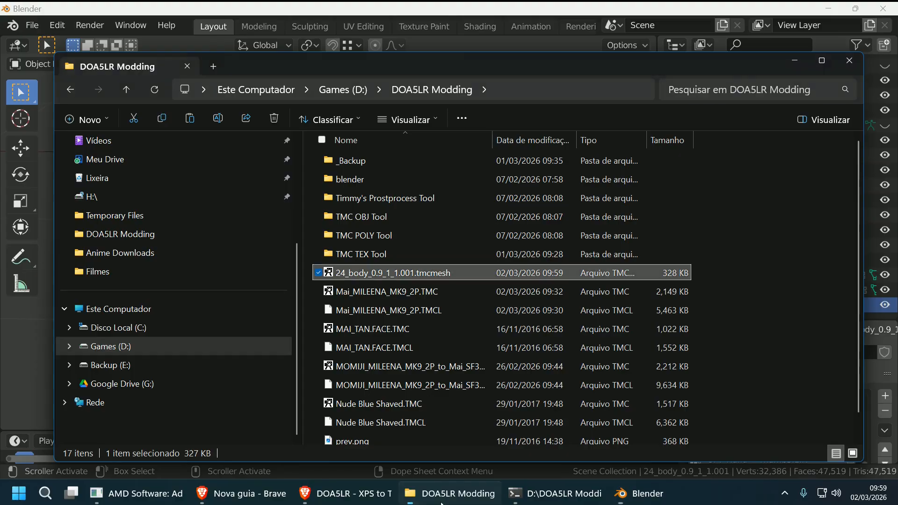
pyautogui.doubleClick(383, 274)
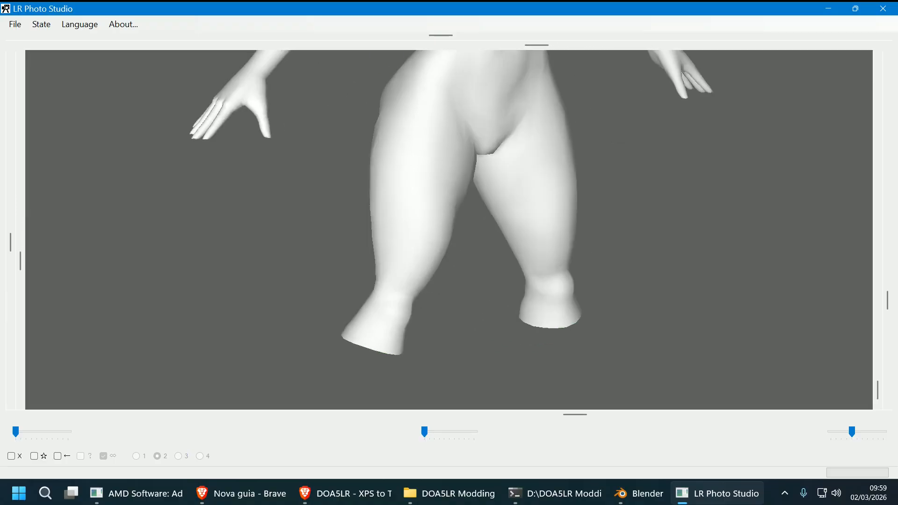
pyautogui.moveTo(717, 93); pyautogui.dragTo(706, 201, button='right')
pyautogui.moveTo(706, 200); pyautogui.dragTo(37, 218)
pyautogui.click(883, 9)
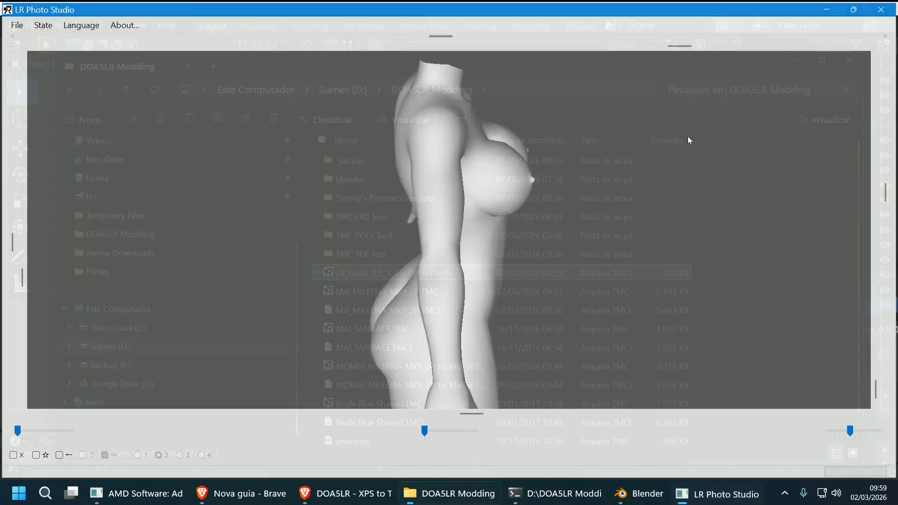
# - Preview WGT_body_a.tmcmesh from the DOA5LR Modding folder in LR Photo Studio and close the viewer
pyautogui.scroll(-1, 700, 298)
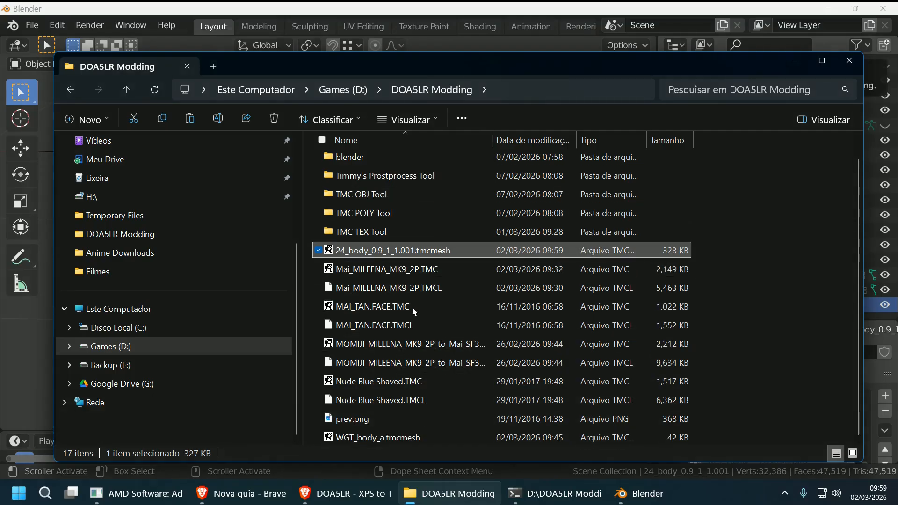
pyautogui.click(429, 437)
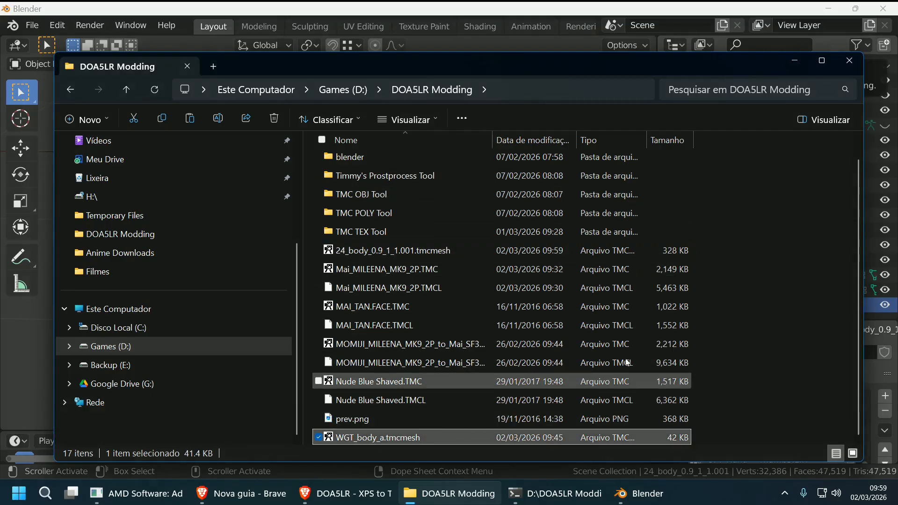
pyautogui.doubleClick(461, 309)
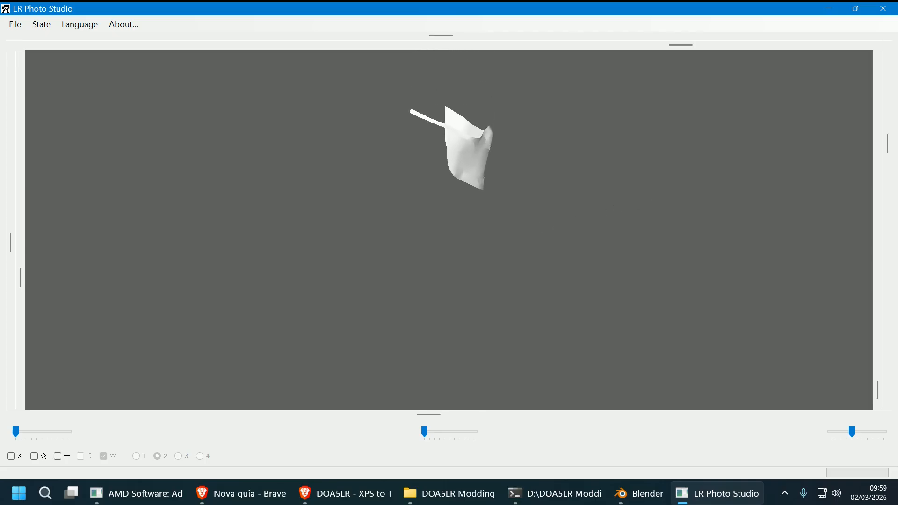
pyautogui.click(884, 8)
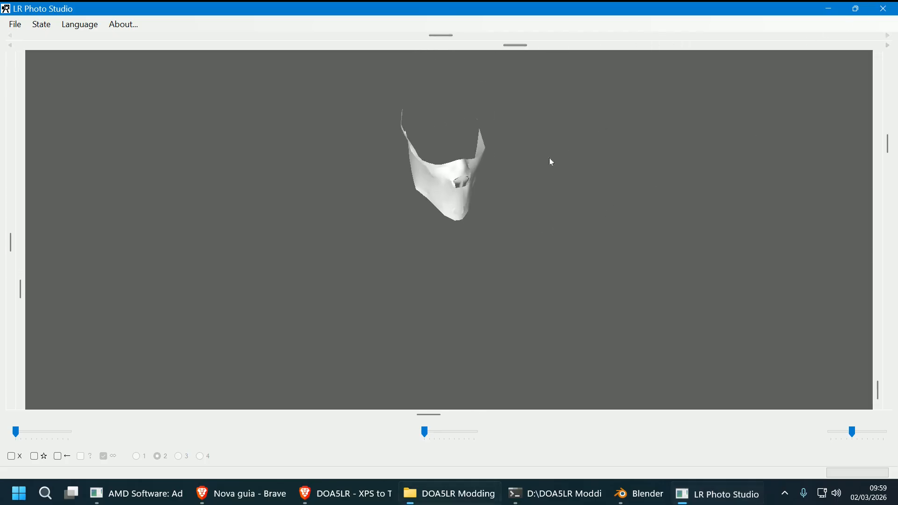
# - Launch TMC Polygon Insert Tool.exe from the TMC POLY Tool folder and open Mai_MILEENA_MK9_2P.TMC from DOA5LR Modding in it
pyautogui.doubleClick(411, 214)
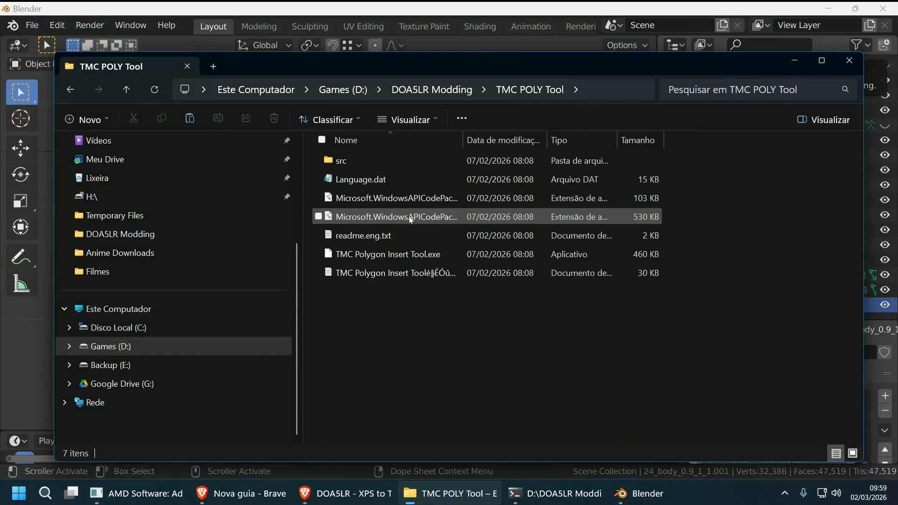
pyautogui.doubleClick(419, 256)
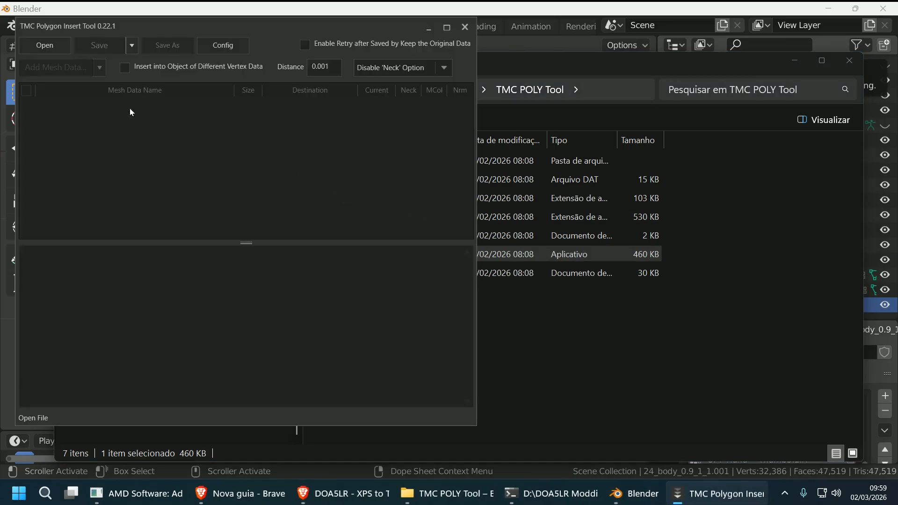
pyautogui.click(47, 40)
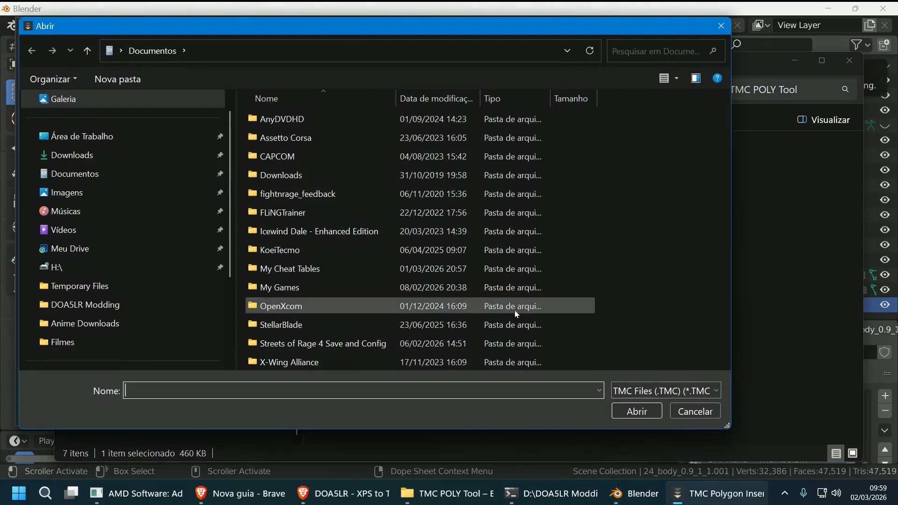
pyautogui.click(93, 304)
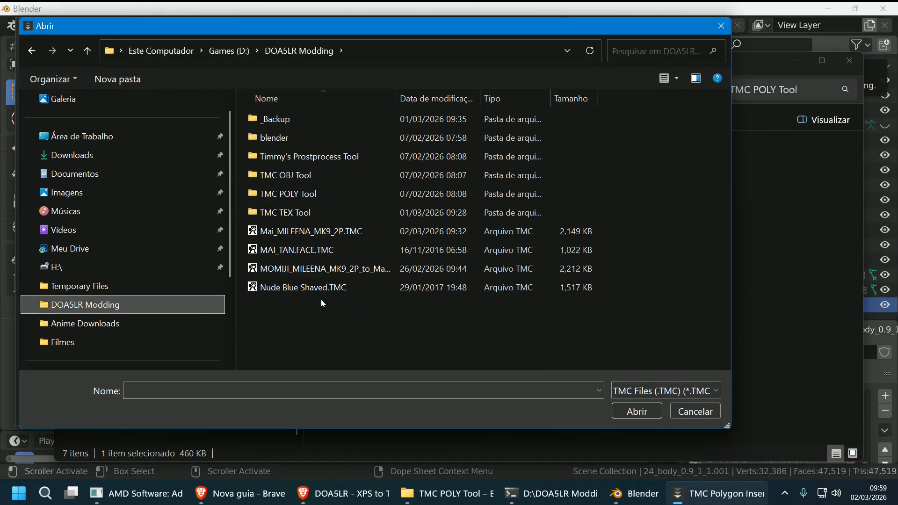
pyautogui.click(315, 233)
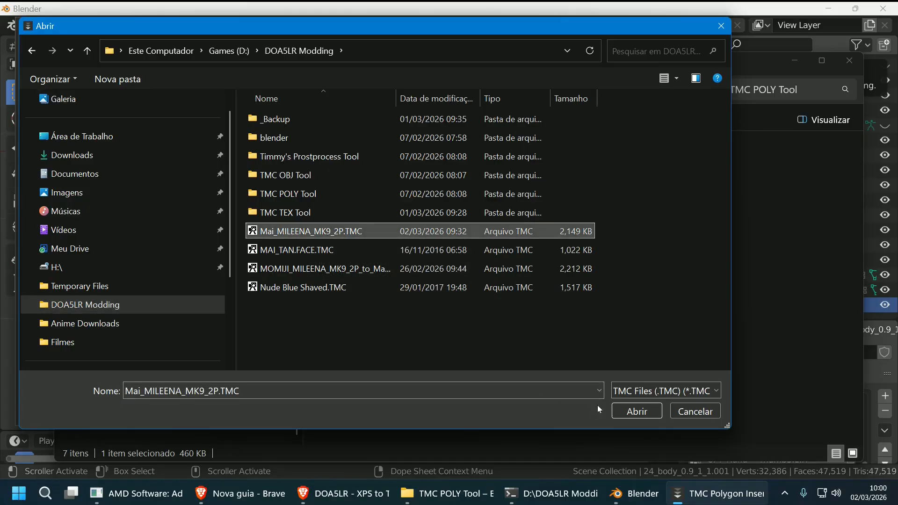
pyautogui.click(637, 411)
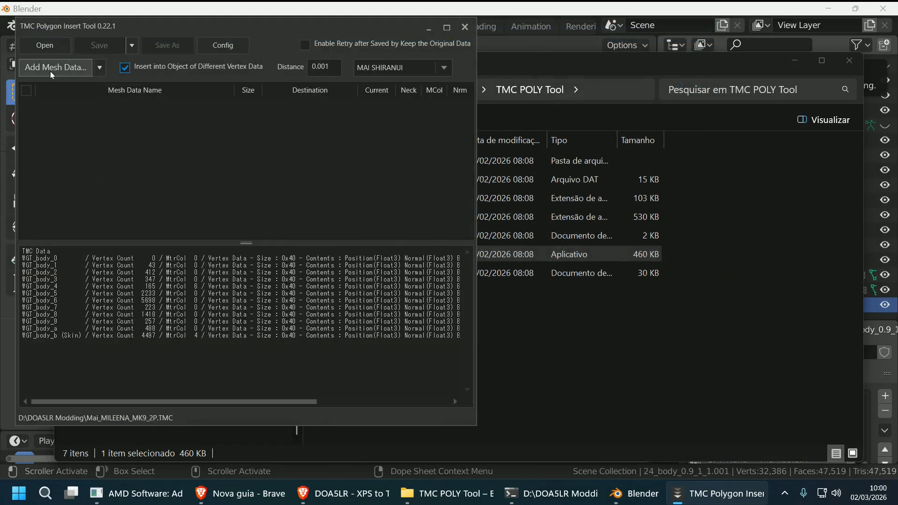
# - Add 24_body_0.9_1_1.001.tmcmesh and WGT_body_a.tmcmesh as the mesh data to insert
pyautogui.click(52, 69)
pyautogui.click(320, 251)
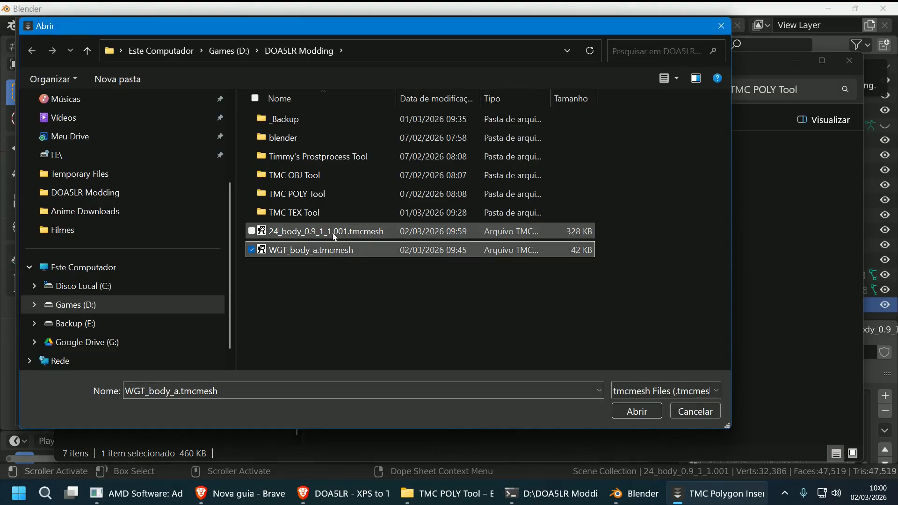
pyautogui.keyDown('ctrl'); pyautogui.click(334, 237); pyautogui.keyUp('ctrl')
pyautogui.click(640, 411)
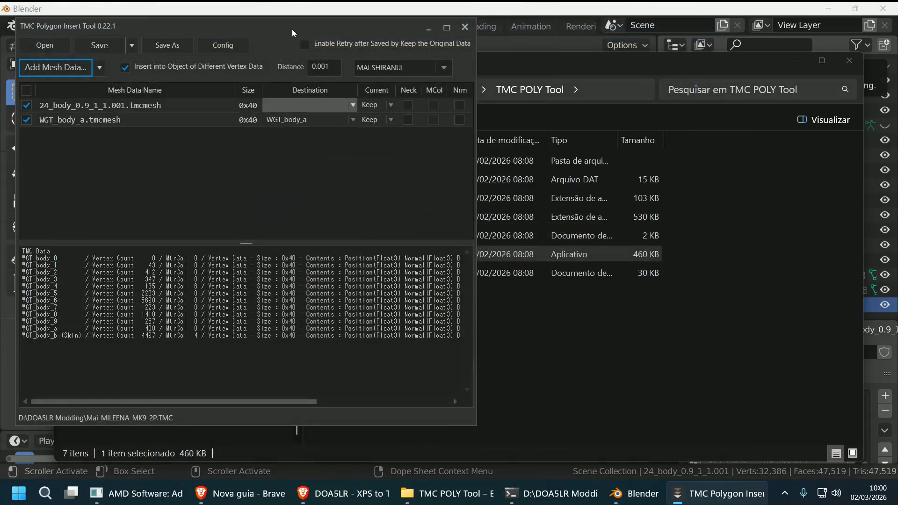
pyautogui.moveTo(293, 32); pyautogui.dragTo(442, 60)
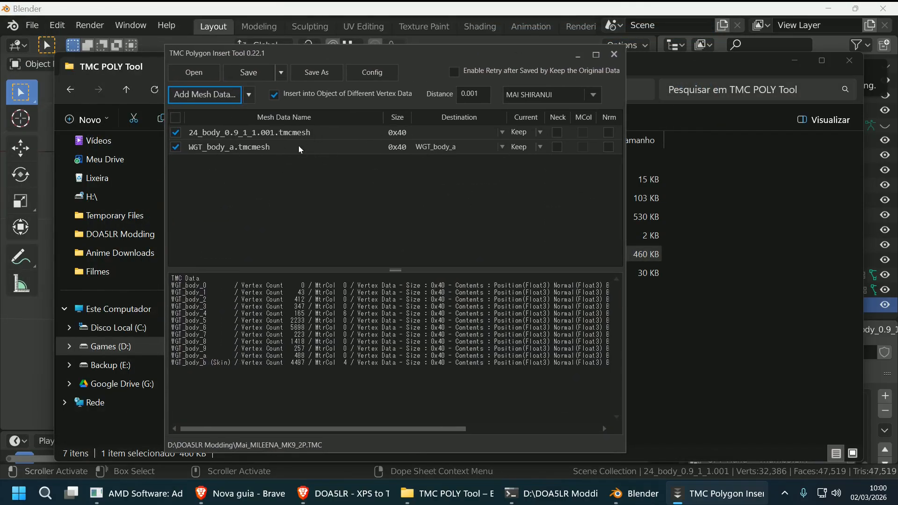
# - Open Mai_MILEENA_MK9_2P.TMC in LR Photo Studio, identify the mesh names of the mask and the skin, and close the viewer
pyautogui.click(447, 493)
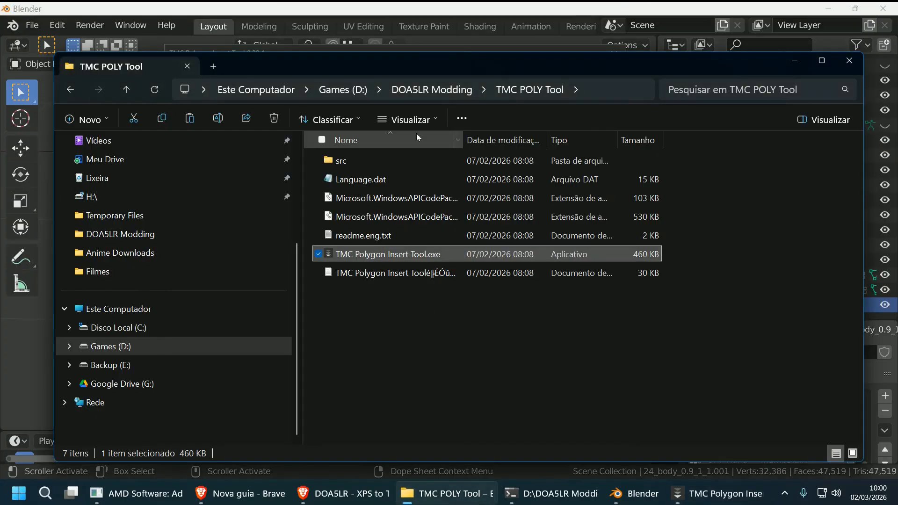
pyautogui.click(435, 97)
pyautogui.click(540, 340)
pyautogui.click(423, 90)
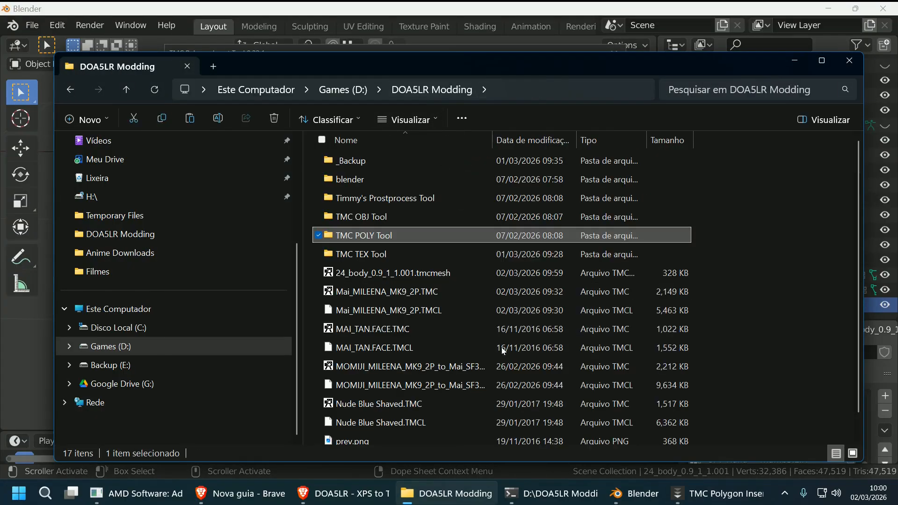
pyautogui.click(437, 292)
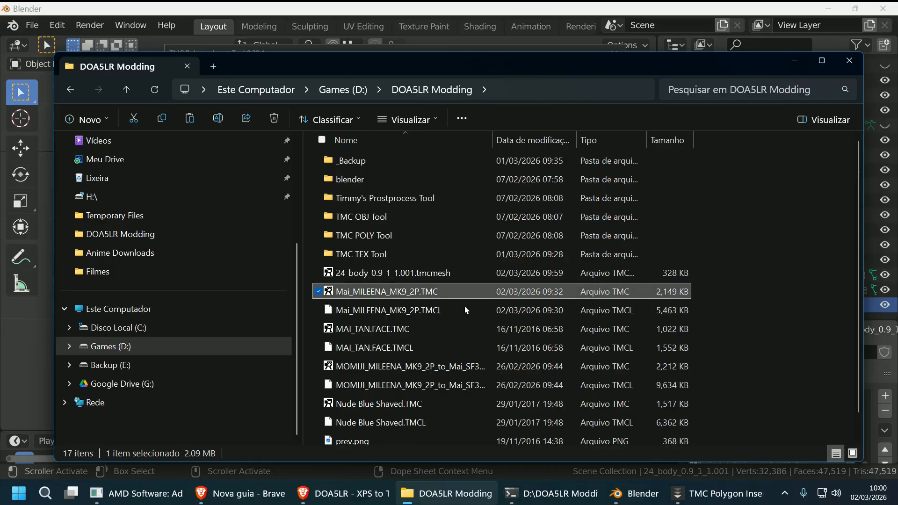
pyautogui.press('Return')
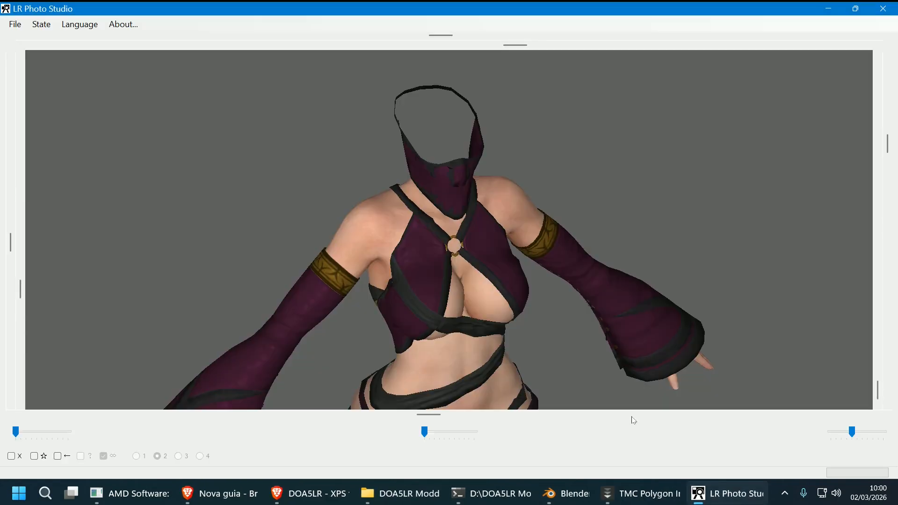
pyautogui.click(447, 198)
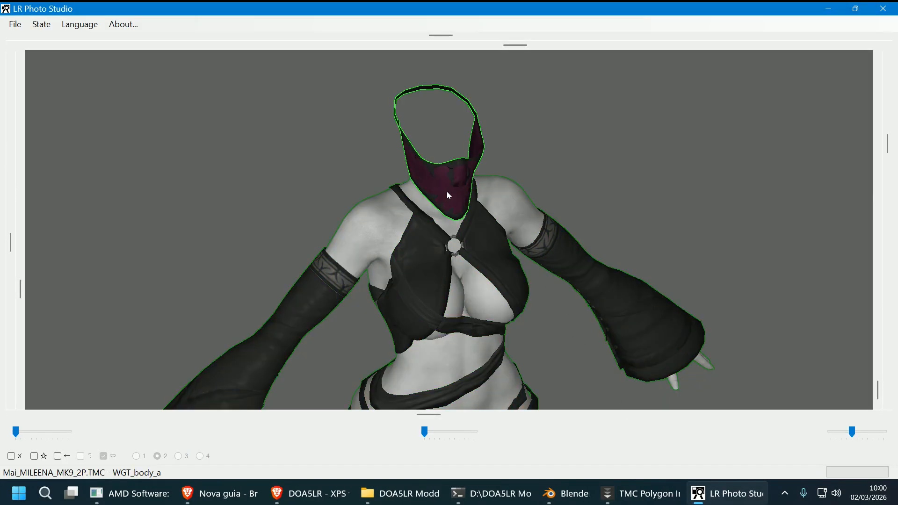
pyautogui.click(447, 192)
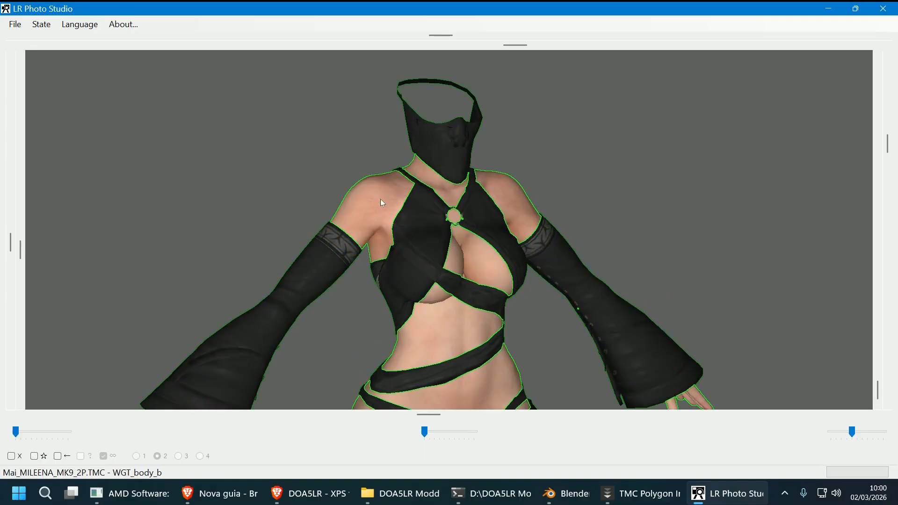
pyautogui.click(890, 10)
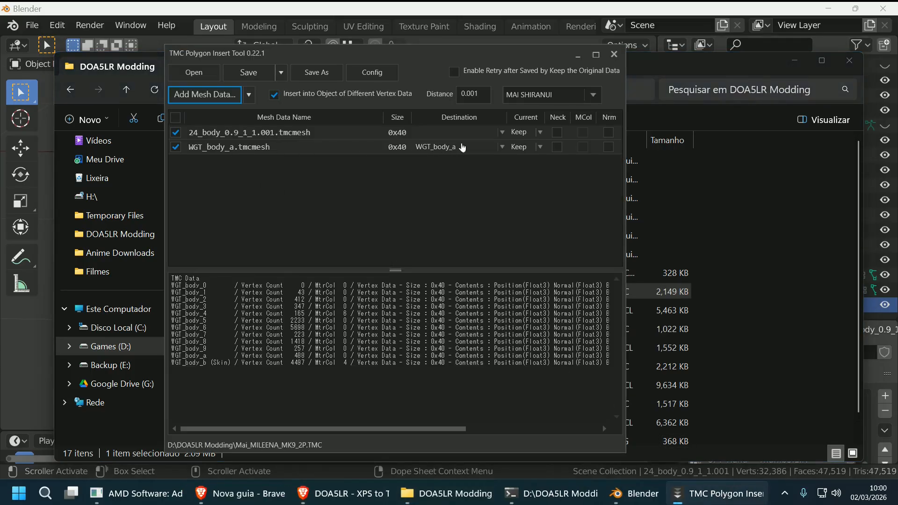
# - Assign 24_body_0.9_1_1.001.tmcmesh to WGT_body_b (Skin), set the current data of both meshes to Delete, and save the TMC
pyautogui.click(457, 137)
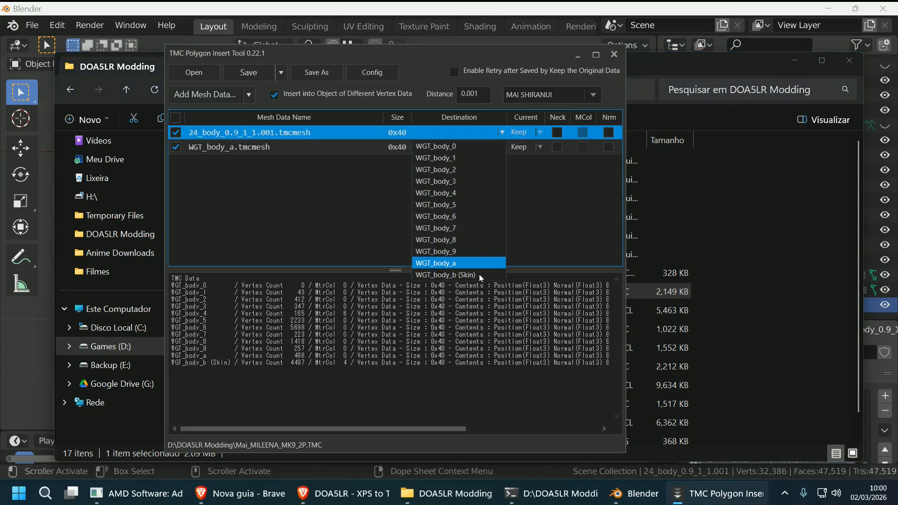
pyautogui.click(481, 275)
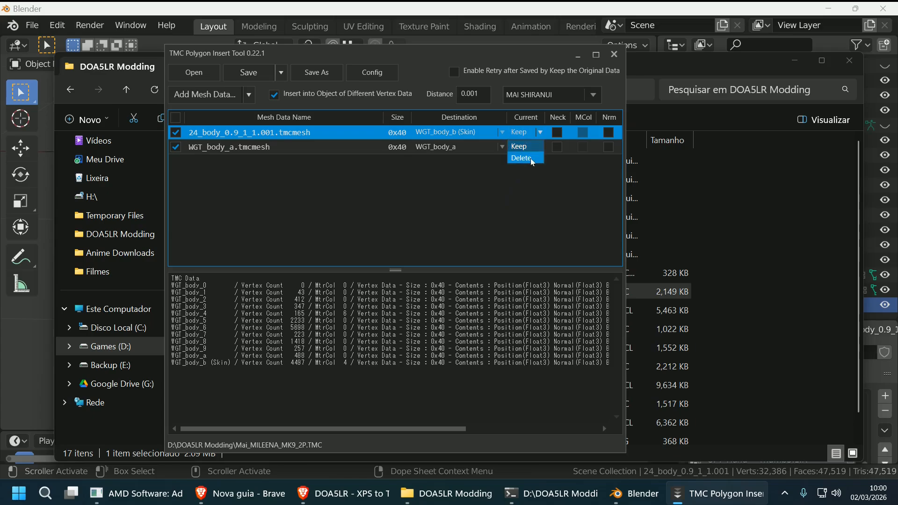
pyautogui.click(530, 158)
pyautogui.click(523, 147)
pyautogui.click(538, 147)
pyautogui.click(419, 211)
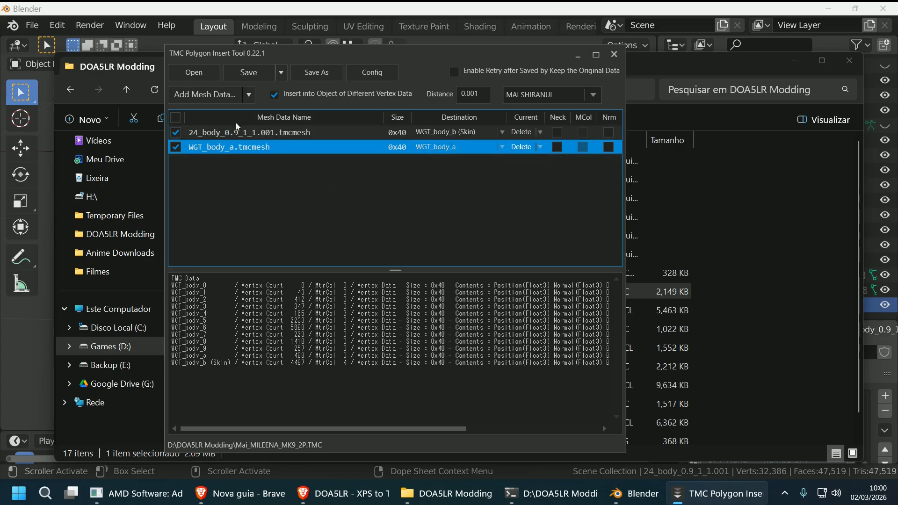
pyautogui.click(244, 75)
pyautogui.click(403, 289)
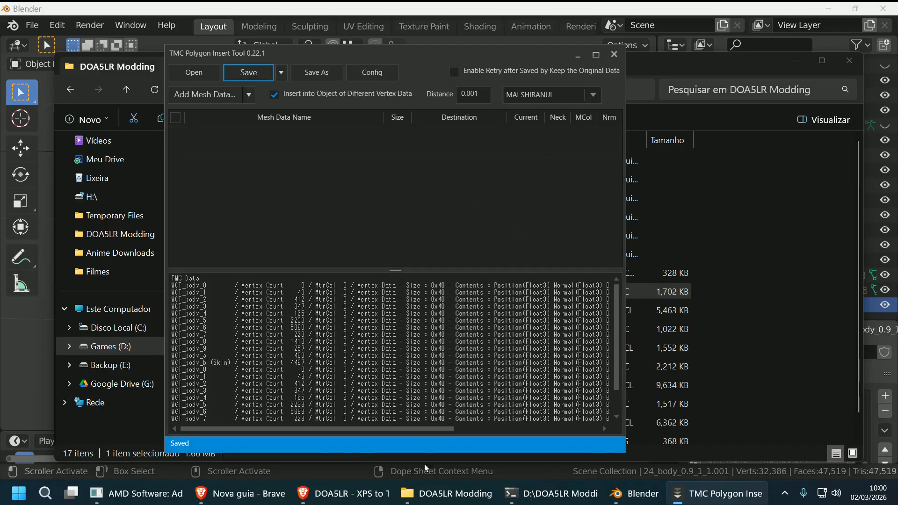
# - Open the saved Mai_MILEENA_MK9_2P.TMC in LR Photo Studio, inspect the inserted body and mask, and close the viewer
pyautogui.click(446, 494)
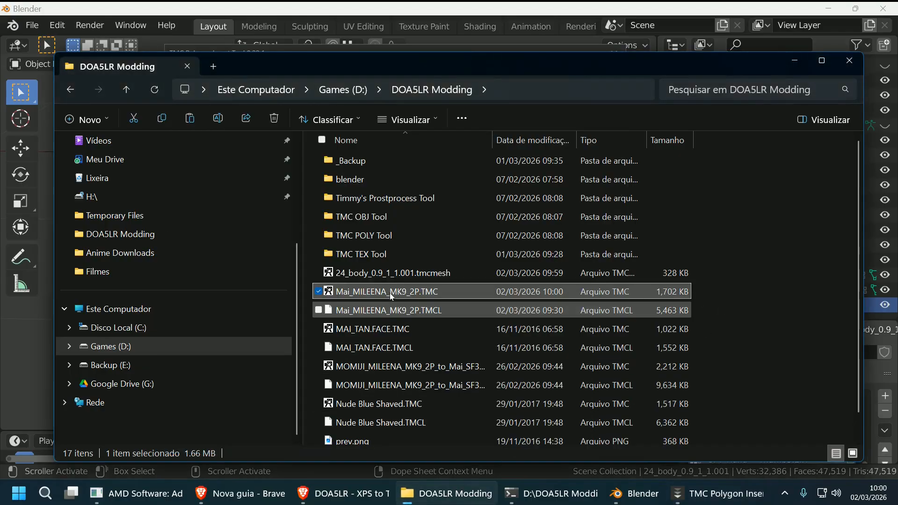
pyautogui.press('Return')
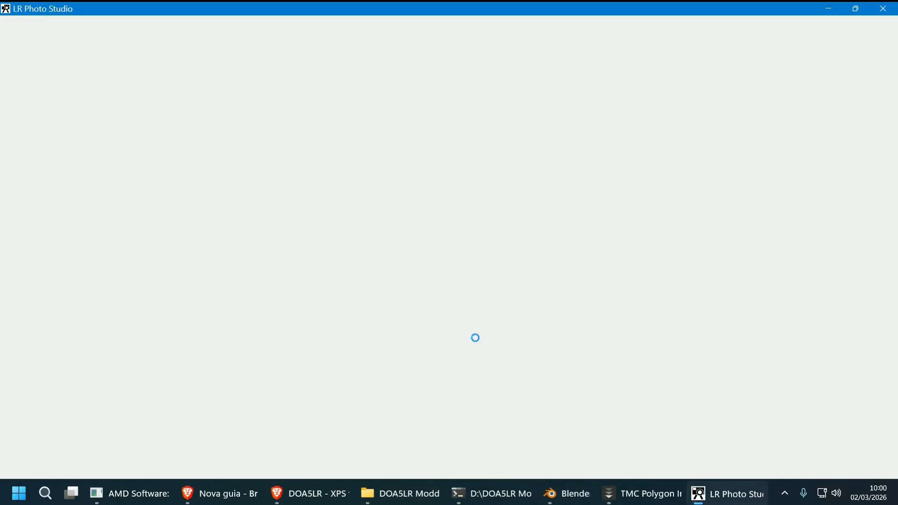
pyautogui.moveTo(647, 261); pyautogui.dragTo(671, 261)
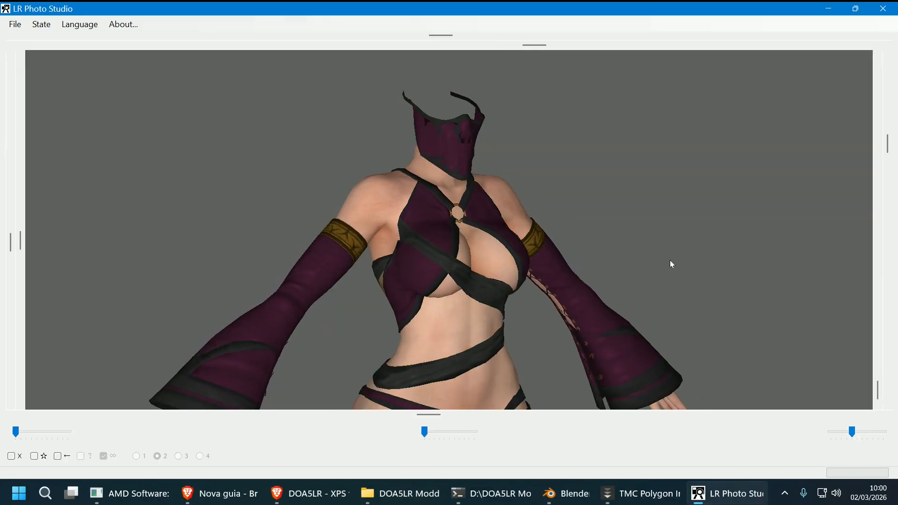
pyautogui.moveTo(670, 260); pyautogui.dragTo(671, 102, button='middle')
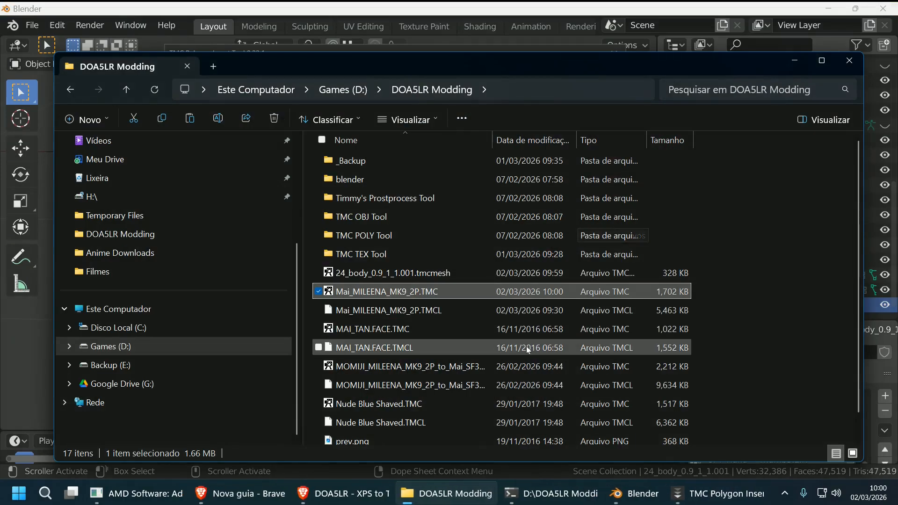
# - Copy Mai_MILEENA_MK9_2P.TMC and Mai_MILEENA_MK9_2P.TMCL into the _Backup folder
pyautogui.scroll(-1, 526, 346)
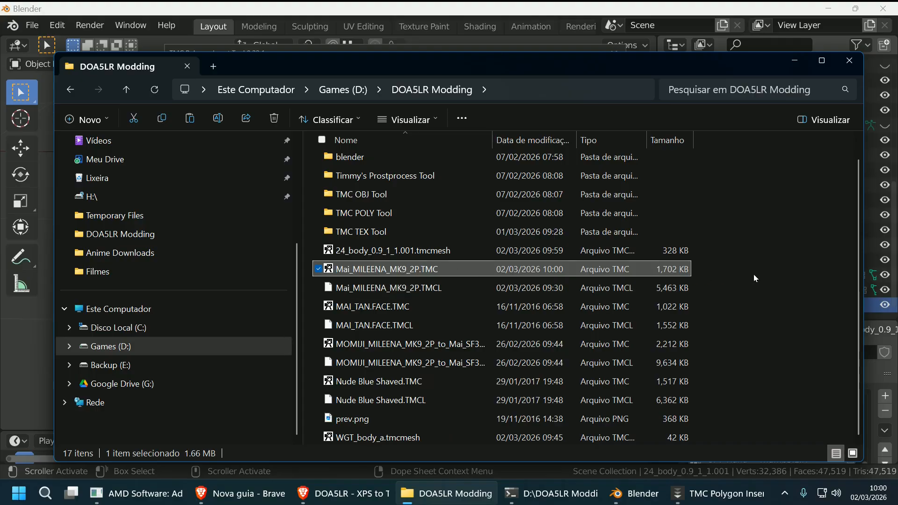
pyautogui.click(723, 273)
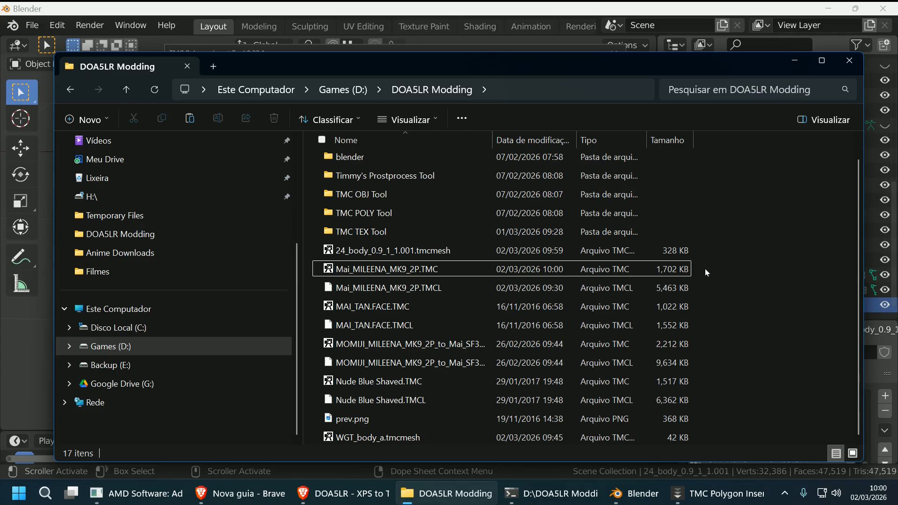
pyautogui.moveTo(704, 269); pyautogui.dragTo(481, 284)
pyautogui.rightClick(485, 286)
pyautogui.click(546, 305)
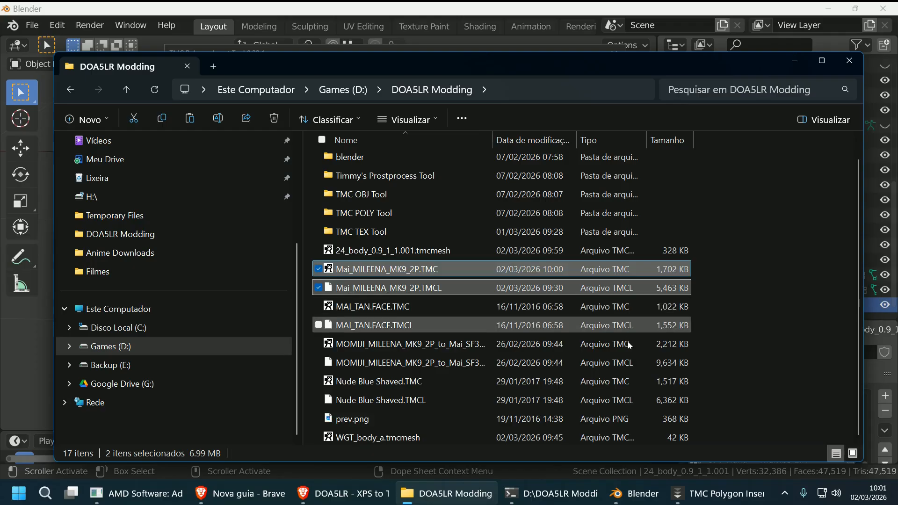
pyautogui.doubleClick(359, 161)
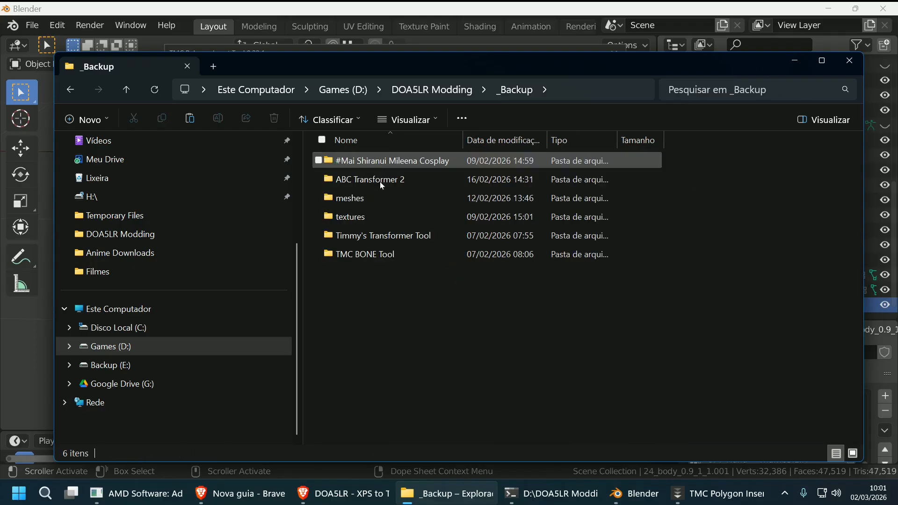
pyautogui.rightClick(498, 388)
pyautogui.click(518, 384)
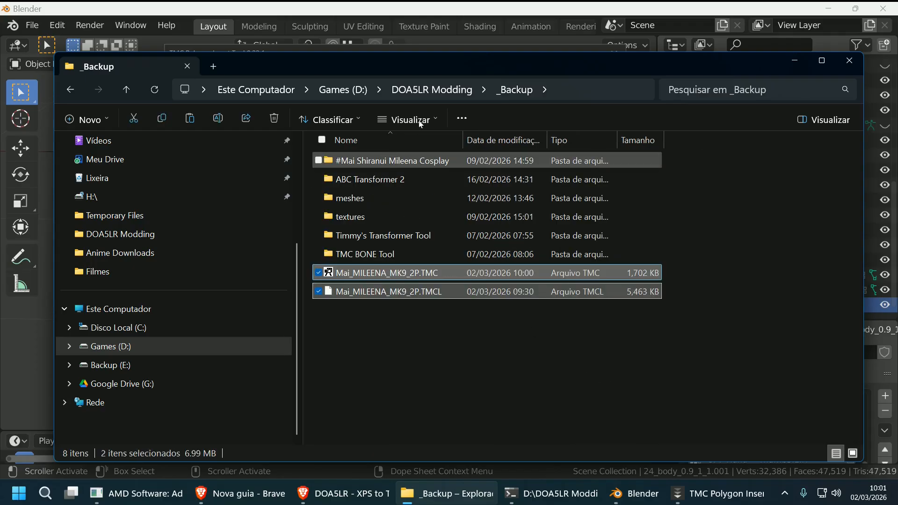
# - Delete 24_body_0.9_1_1.001.tmcmesh and WGT_body_a.tmcmesh from the DOA5LR Modding folder
pyautogui.click(431, 90)
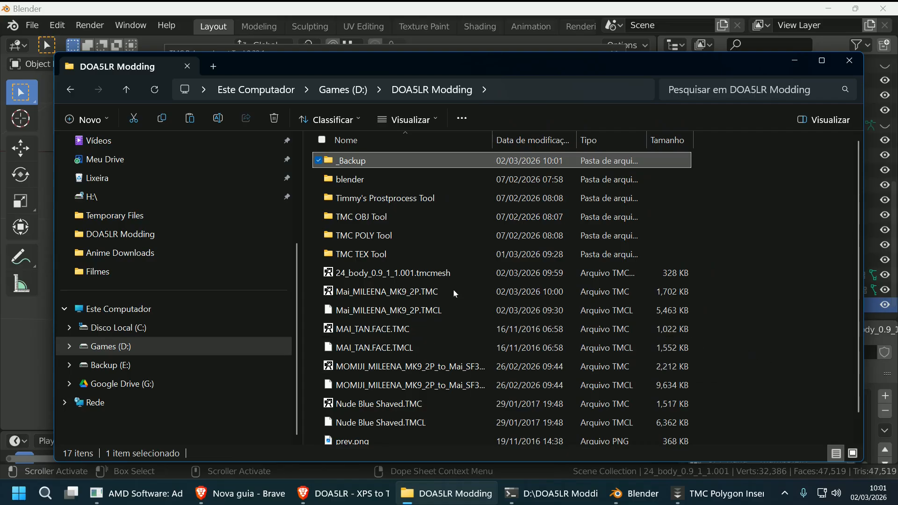
pyautogui.click(459, 273)
pyautogui.scroll(-1, 456, 290)
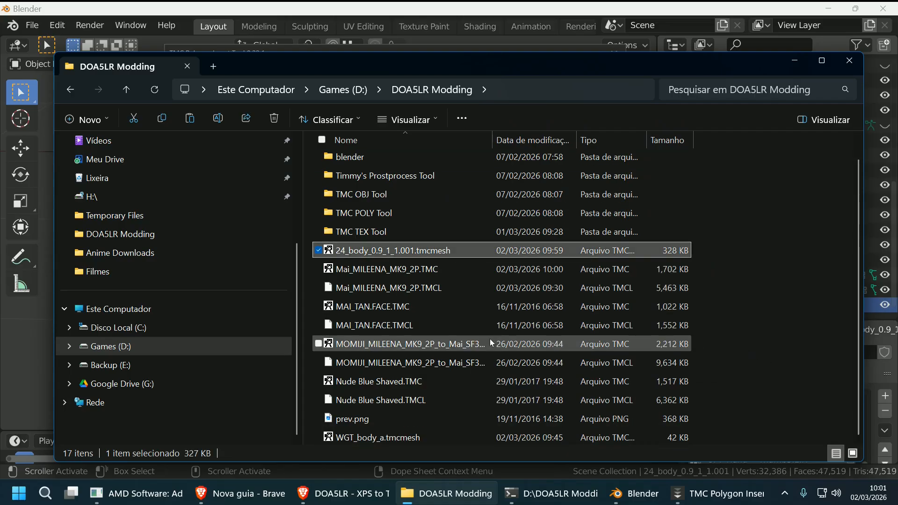
pyautogui.keyDown('ctrl'); pyautogui.click(432, 437); pyautogui.keyUp('ctrl')
pyautogui.press('Delete')
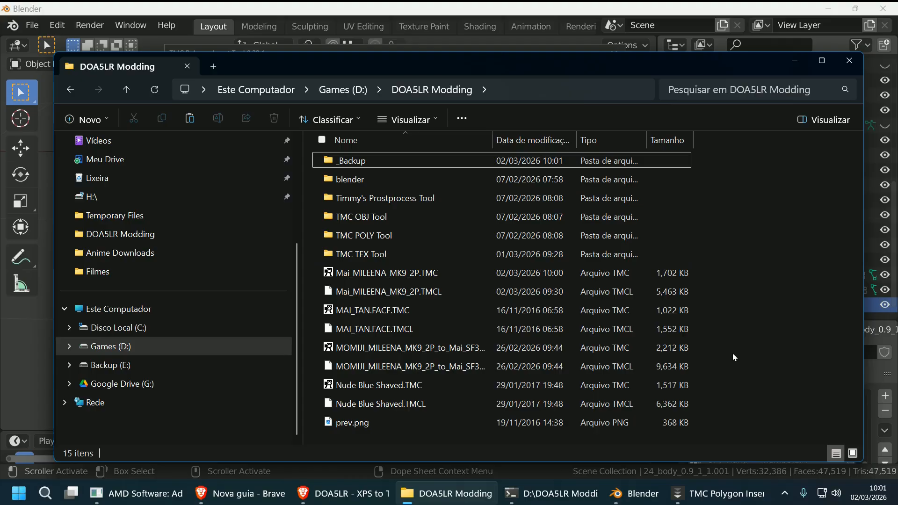
# - Switch to Blender and delete the MAI_TAN.FACE collection together with its objects
pyautogui.click(636, 493)
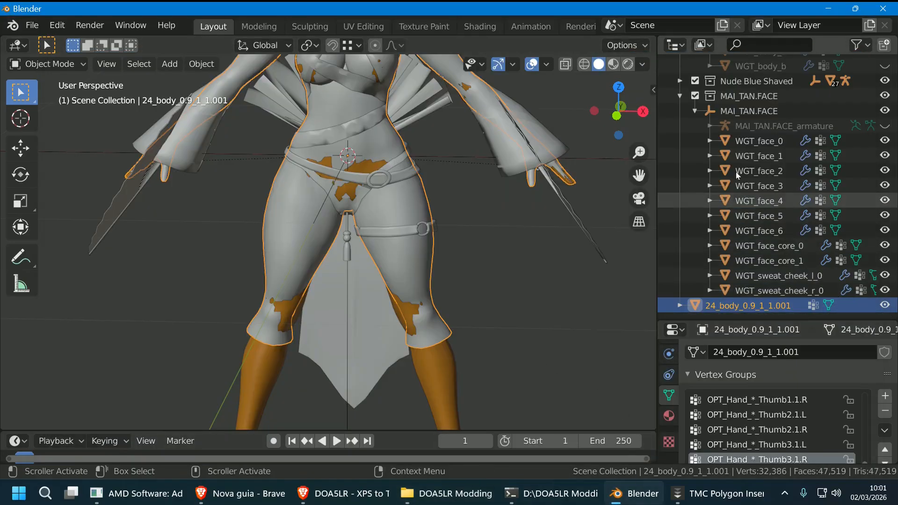
pyautogui.click(750, 97)
pyautogui.rightClick(750, 97)
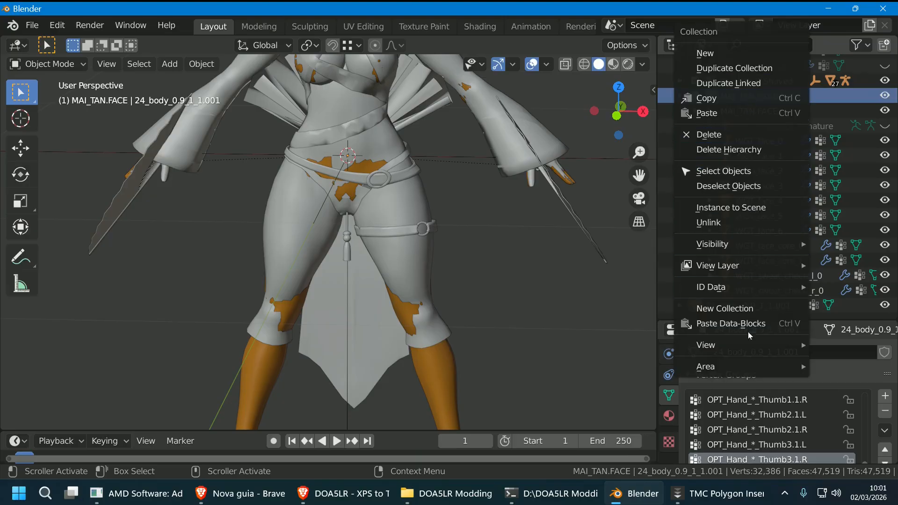
pyautogui.click(722, 135)
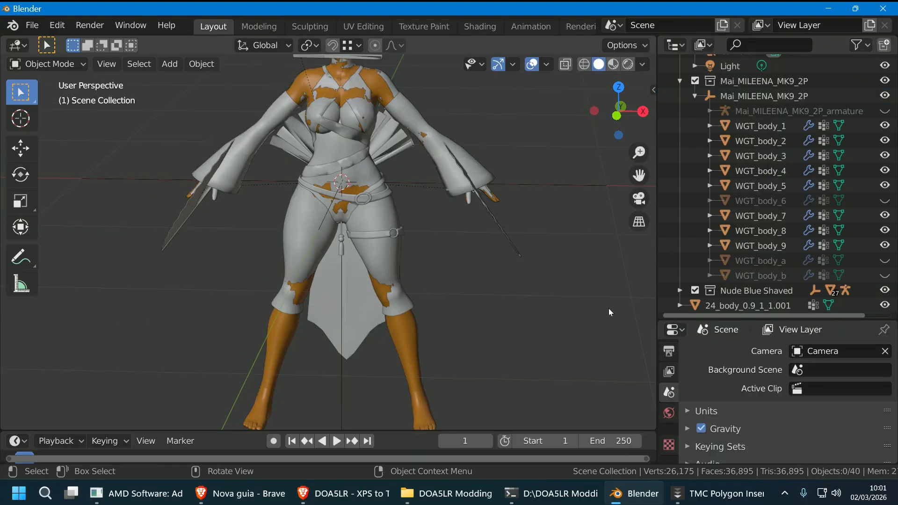
# - Start a new General scene, discarding the changes to the current untitled file
pyautogui.moveTo(516, 298); pyautogui.dragTo(526, 293, button='middle')
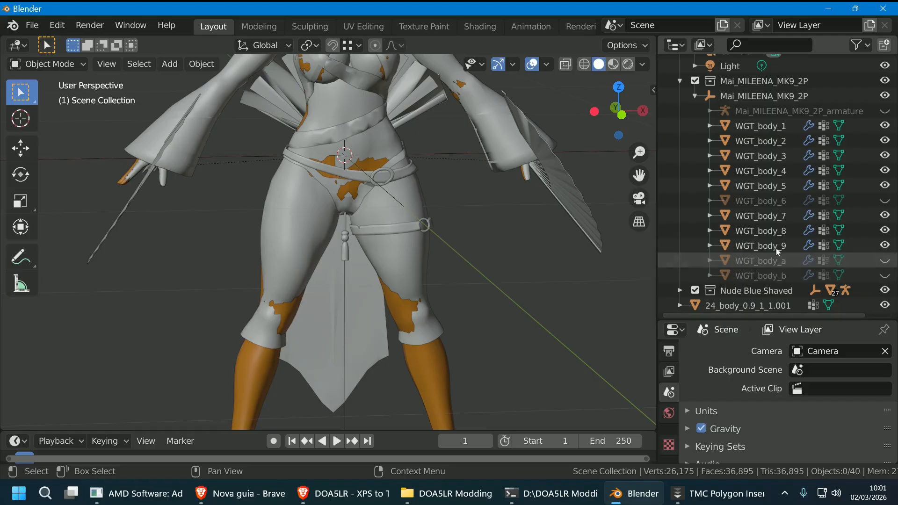
pyautogui.click(32, 25)
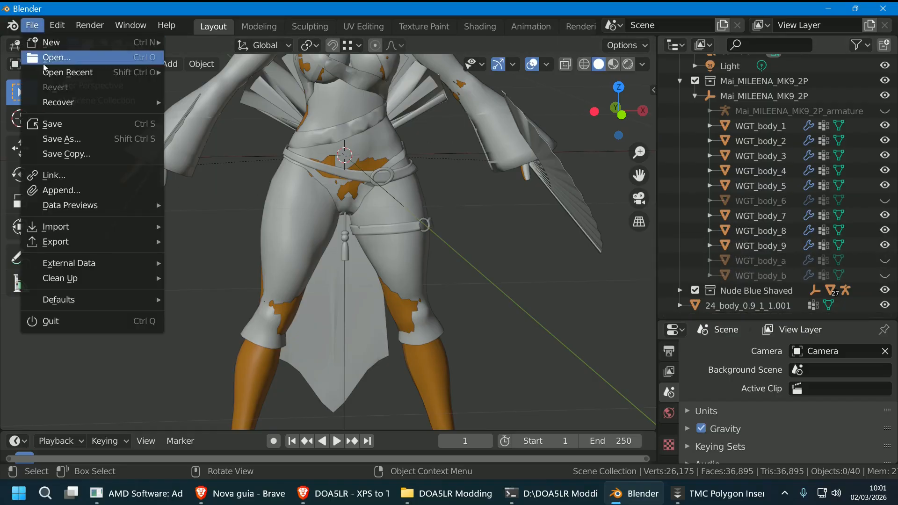
pyautogui.click(32, 24)
pyautogui.moveTo(51, 42)
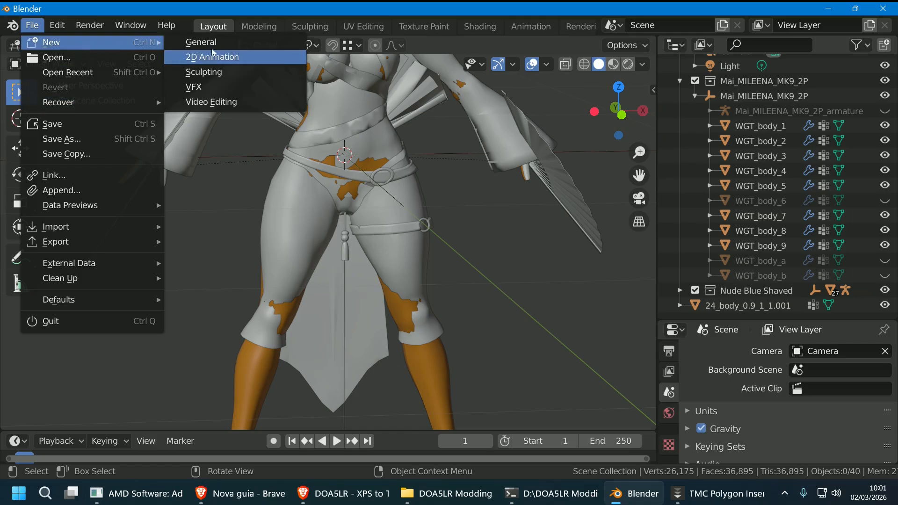
pyautogui.click(260, 41)
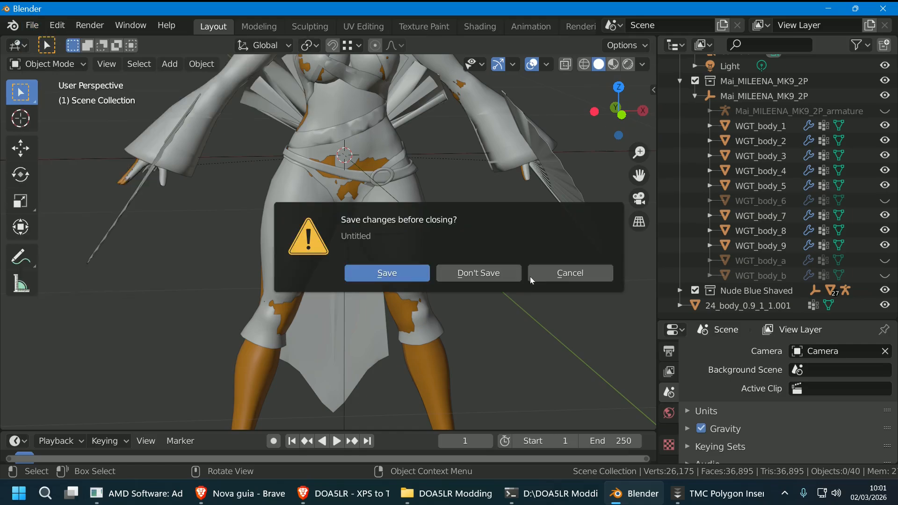
pyautogui.click(491, 274)
# - Import Mai_MILEENA_MK9_2P.TMC from the DOA5LR Modding folder as a TMC (PC) model
pyautogui.click(32, 25)
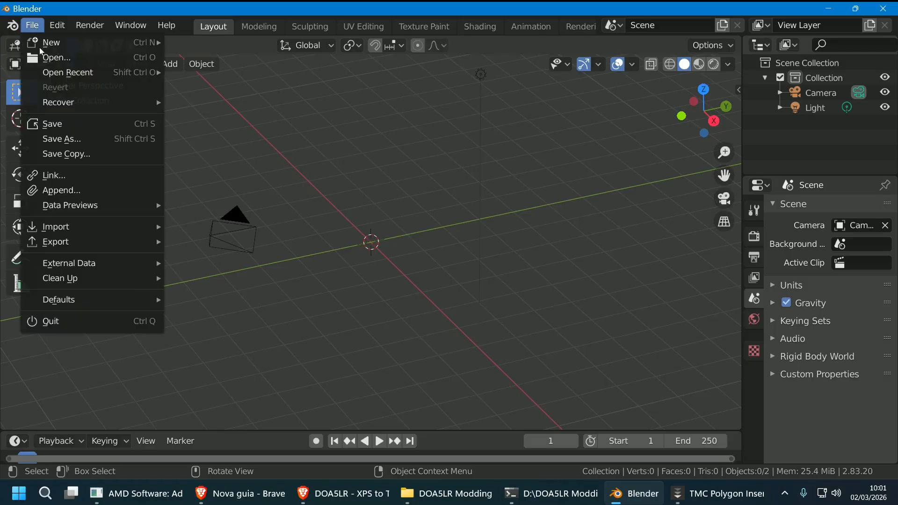
pyautogui.moveTo(154, 227)
pyautogui.click(261, 402)
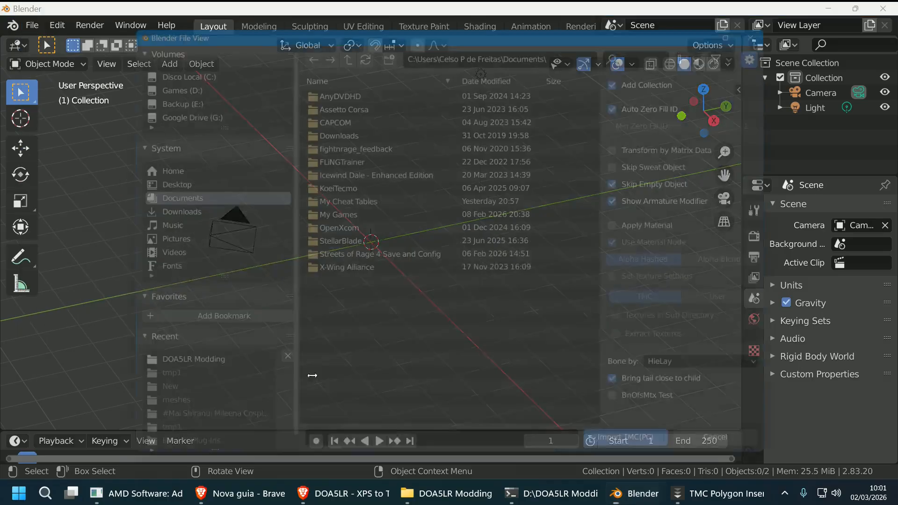
pyautogui.click(211, 372)
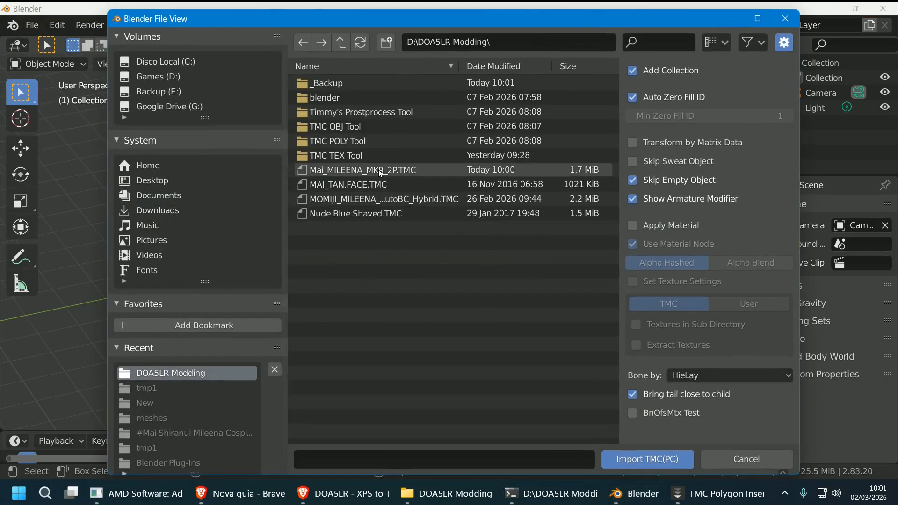
pyautogui.click(374, 171)
pyautogui.click(653, 456)
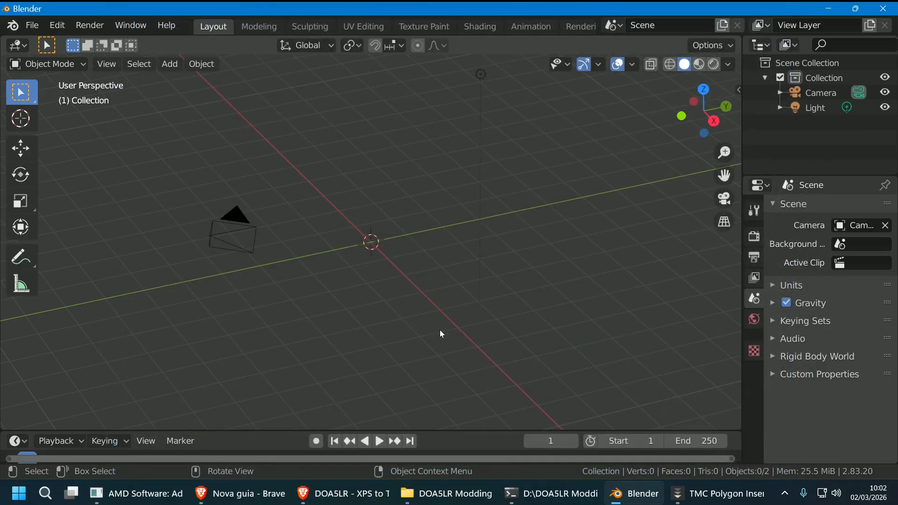
# - Hide the Mai_MILEENA_MK9_2P armature and check the waist belt on the imported costume
pyautogui.scroll(10, 425, 318)
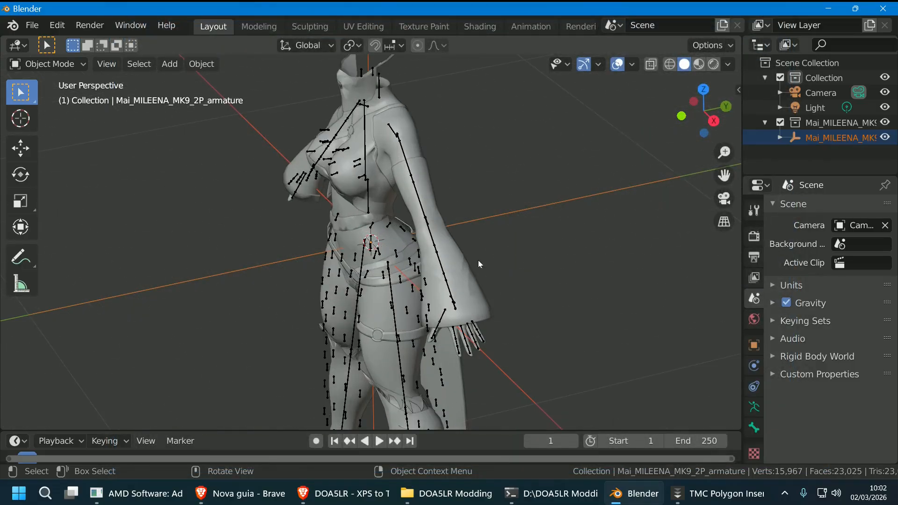
pyautogui.moveTo(479, 264); pyautogui.dragTo(398, 262, button='middle')
pyautogui.click(779, 138)
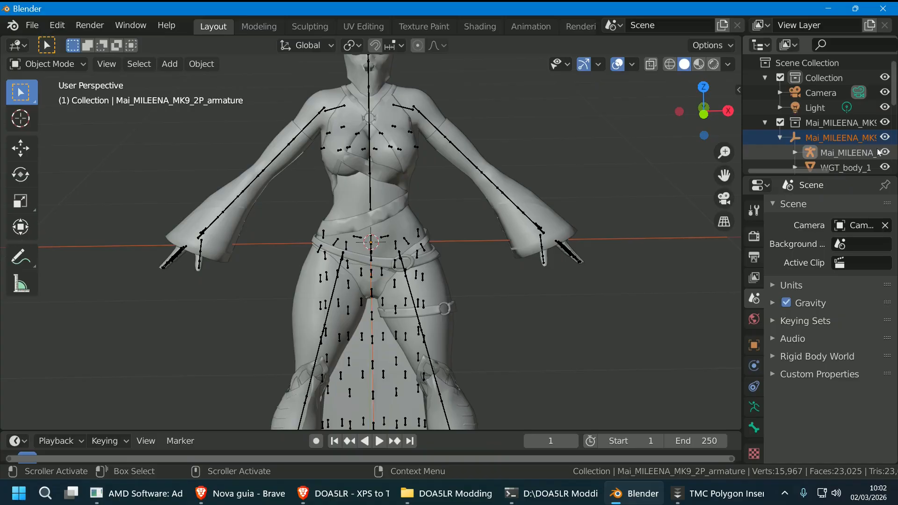
pyautogui.click(884, 153)
pyautogui.moveTo(537, 252); pyautogui.dragTo(481, 254, button='middle')
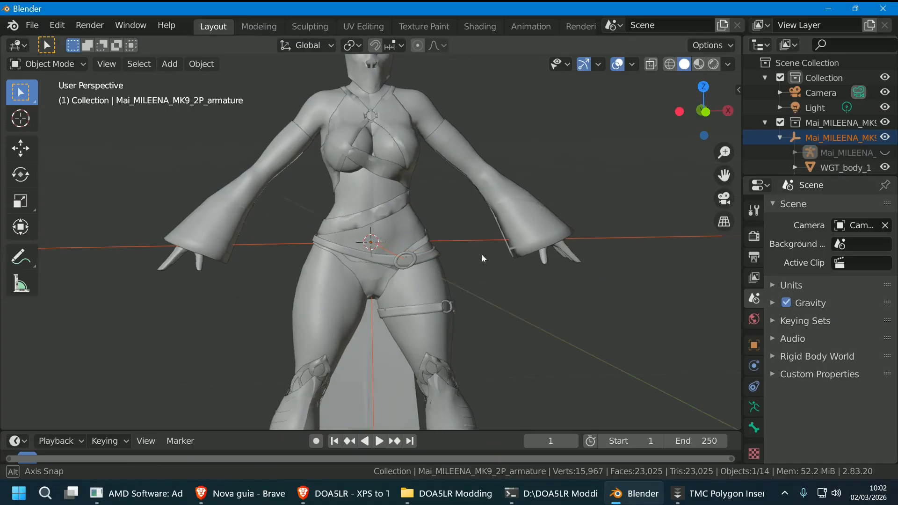
pyautogui.click(419, 255)
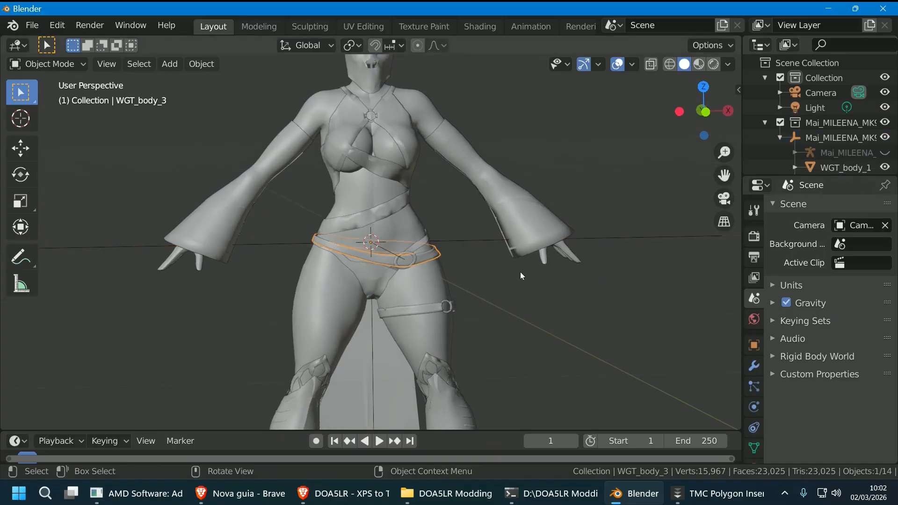
pyautogui.moveTo(519, 272); pyautogui.dragTo(543, 279, button='middle')
pyautogui.click(482, 284)
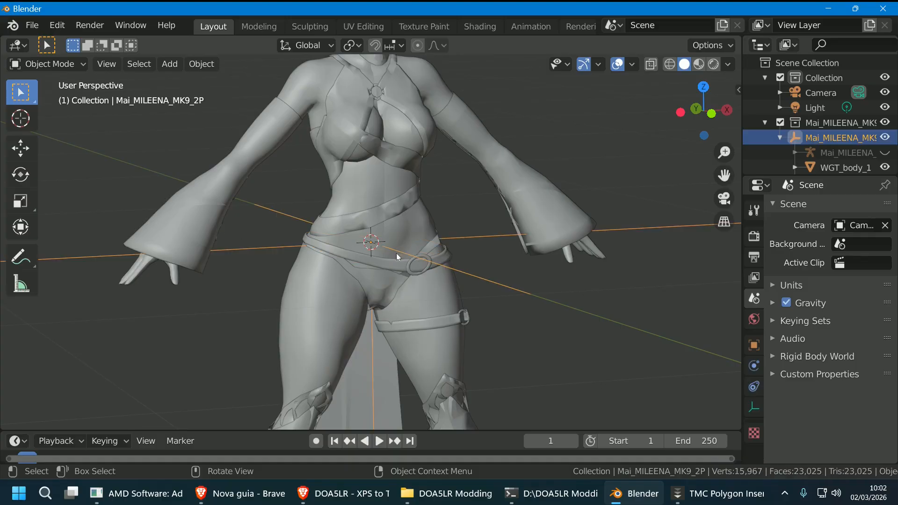
# - Import Nude Blue Shaved.TMC from the DOA5LR Modding folder into the same scene
pyautogui.click(41, 26)
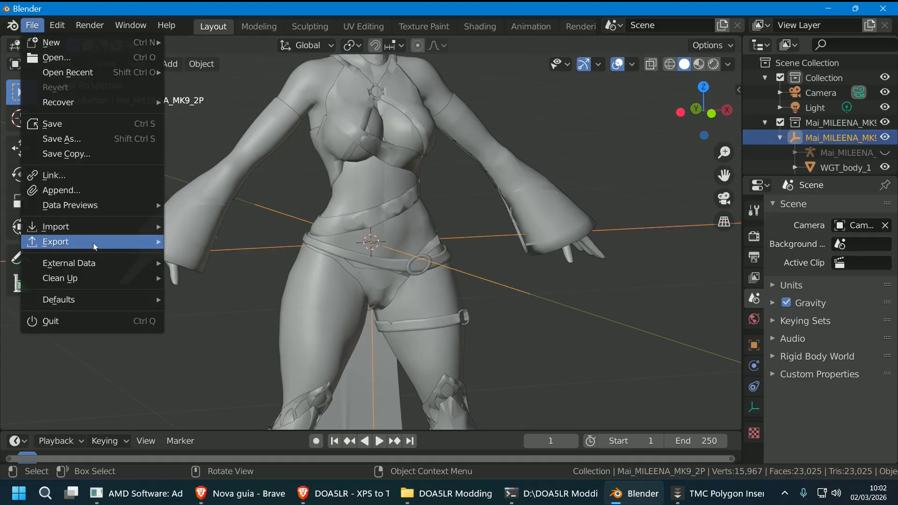
pyautogui.moveTo(110, 223)
pyautogui.click(225, 391)
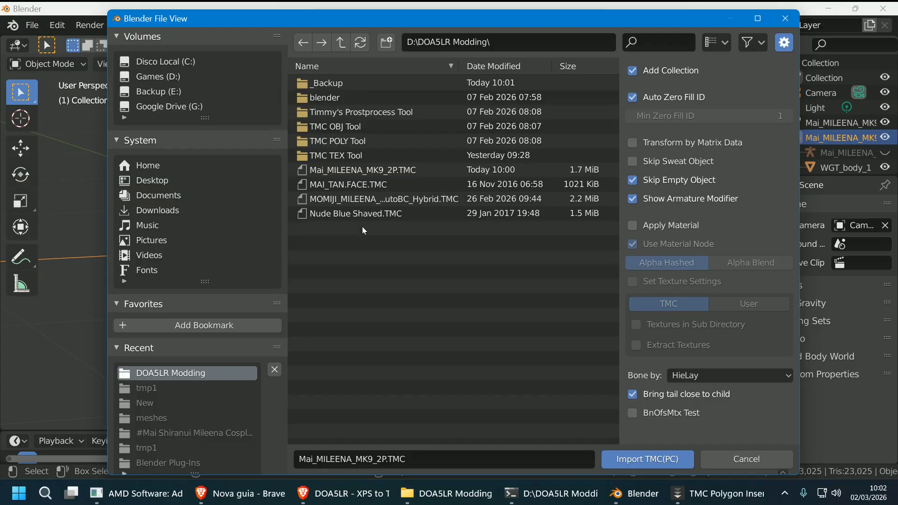
pyautogui.click(365, 213)
pyautogui.click(645, 458)
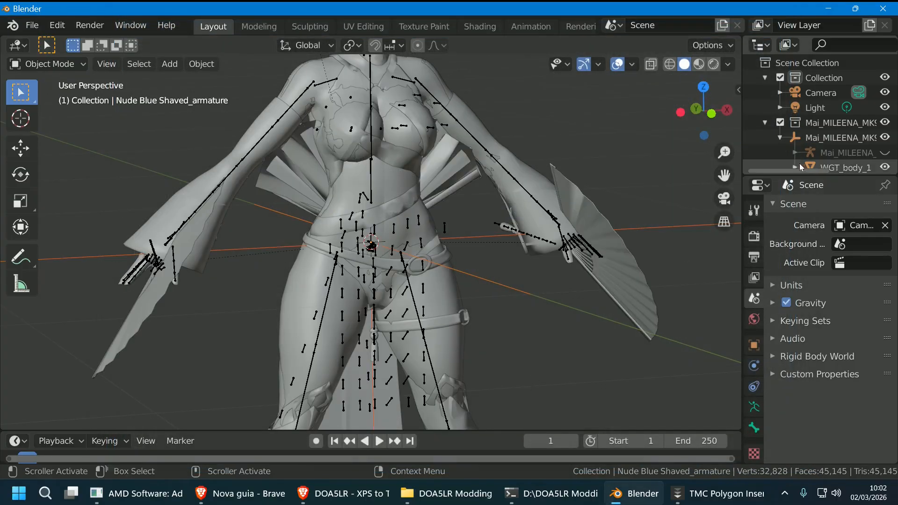
# - Enlarge the outliner vertically and hide the Nude Blue Shaved armature
pyautogui.moveTo(801, 173); pyautogui.dragTo(790, 367)
pyautogui.click(780, 346)
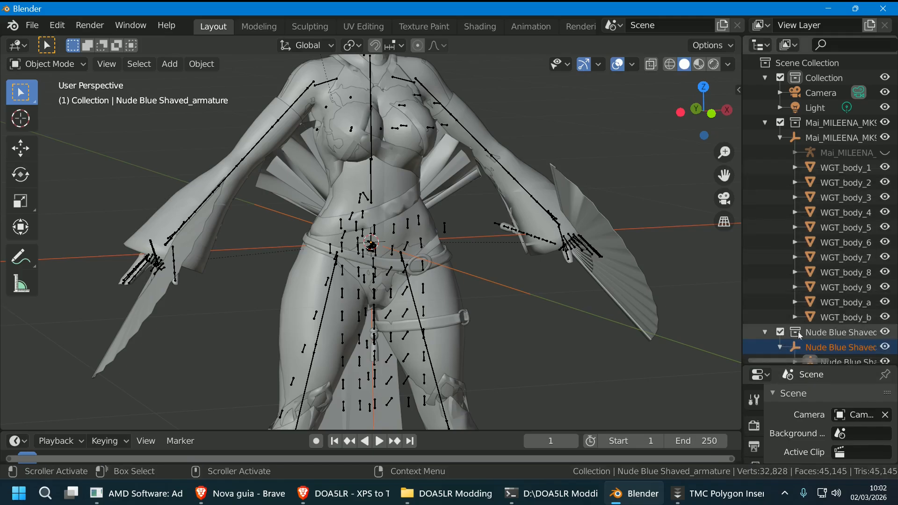
pyautogui.scroll(-5, 844, 312)
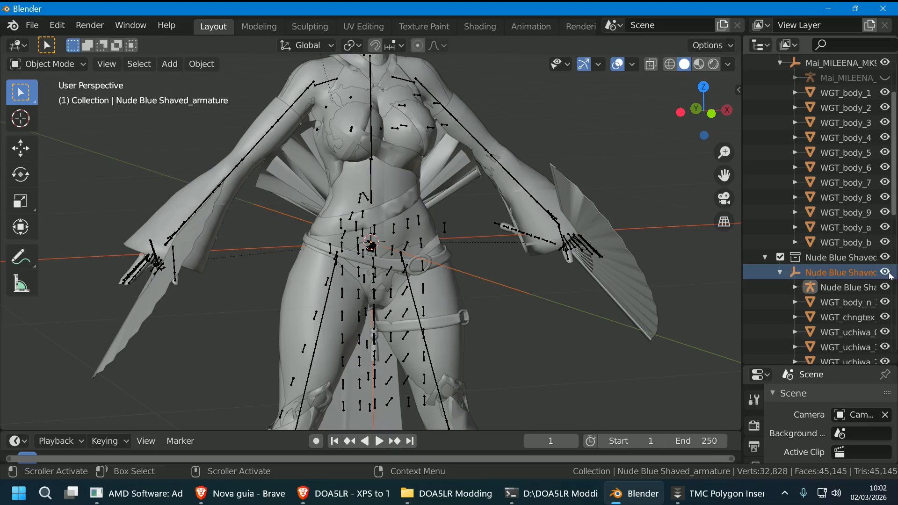
pyautogui.click(885, 287)
pyautogui.moveTo(585, 299); pyautogui.dragTo(534, 298, button='middle')
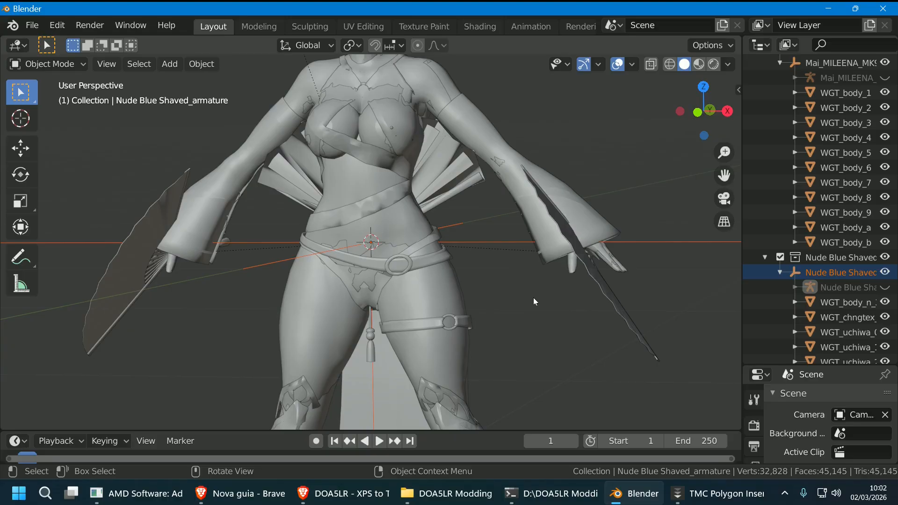
# - Examine how the waist belt WGT_body_3, the rings WGT_body_4 and the thigh strap WGT_body_7 sit around the hips and thigh
pyautogui.scroll(5, 486, 278)
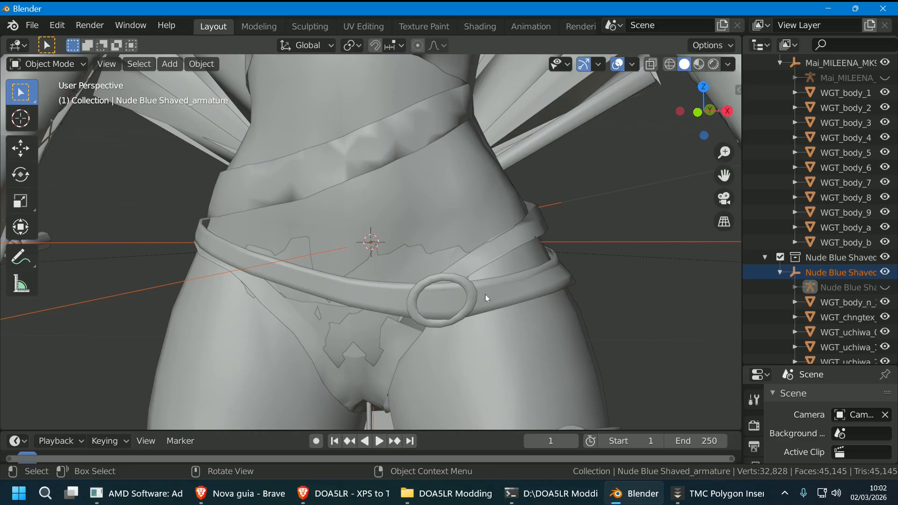
pyautogui.click(424, 299)
pyautogui.scroll(-1, 548, 310)
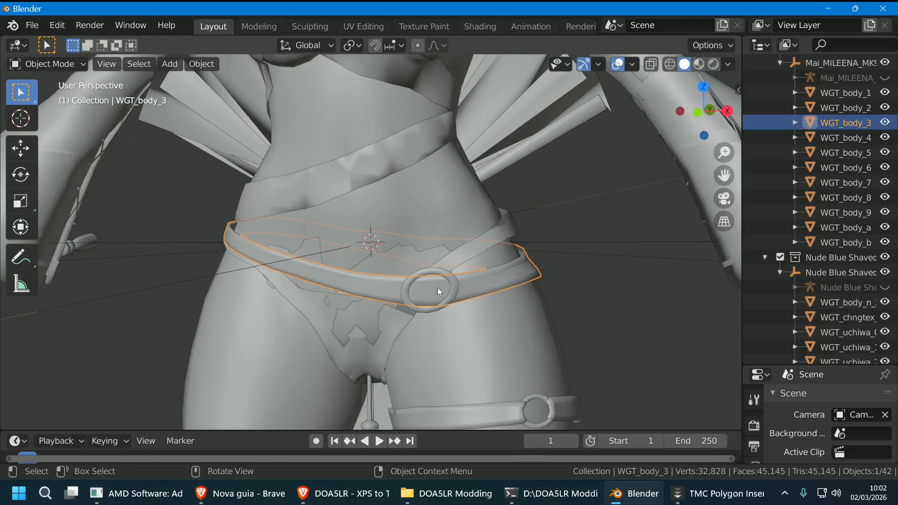
pyautogui.moveTo(536, 333); pyautogui.dragTo(568, 327, button='middle')
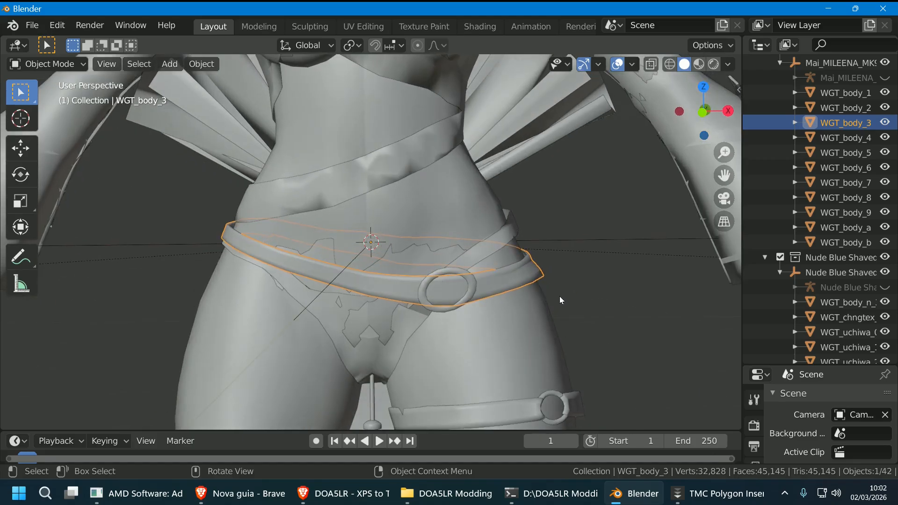
pyautogui.moveTo(559, 296)
pyautogui.mouseDown(button='middle')
pyautogui.moveTo(487, 302)
pyautogui.moveTo(459, 293)
pyautogui.moveTo(568, 288)
pyautogui.moveTo(556, 287)
pyautogui.mouseUp(button='middle')
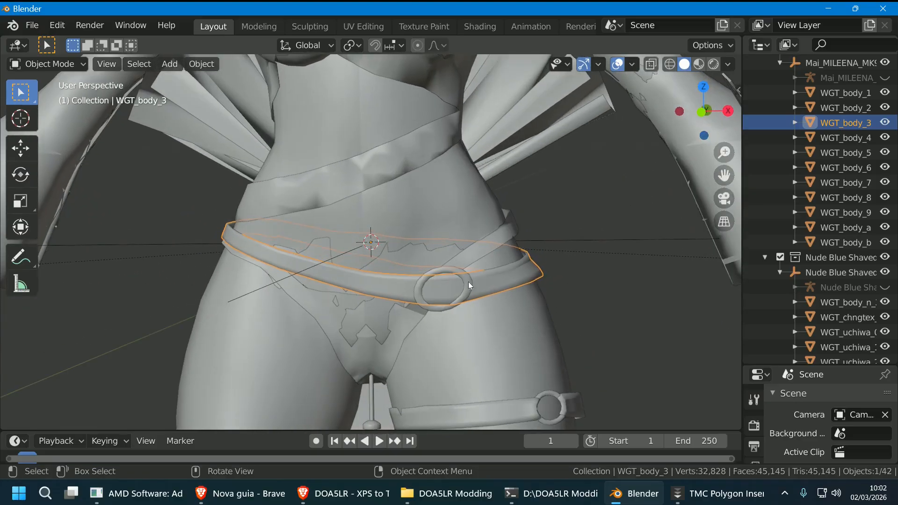
pyautogui.moveTo(468, 282); pyautogui.dragTo(572, 292, button='middle')
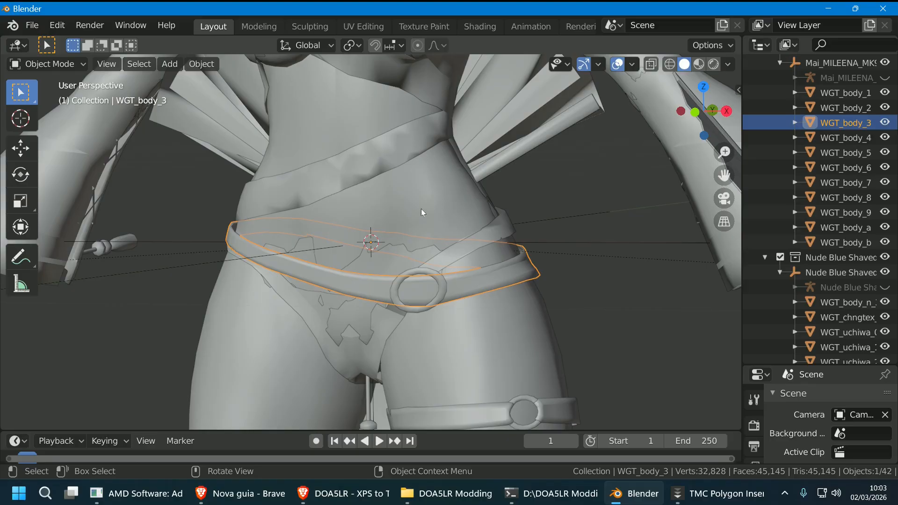
pyautogui.moveTo(502, 332); pyautogui.dragTo(370, 292, button='middle')
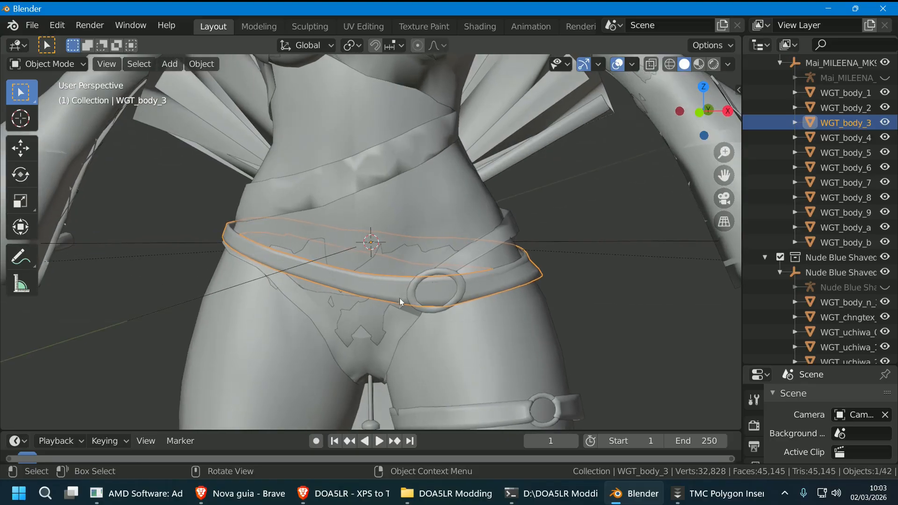
pyautogui.moveTo(543, 302); pyautogui.dragTo(596, 341, button='middle')
pyautogui.click(796, 122)
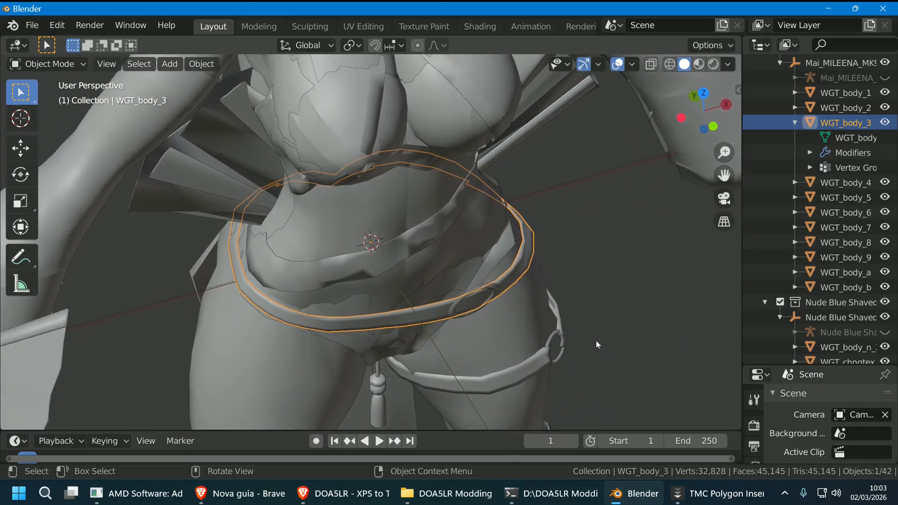
pyautogui.click(494, 289)
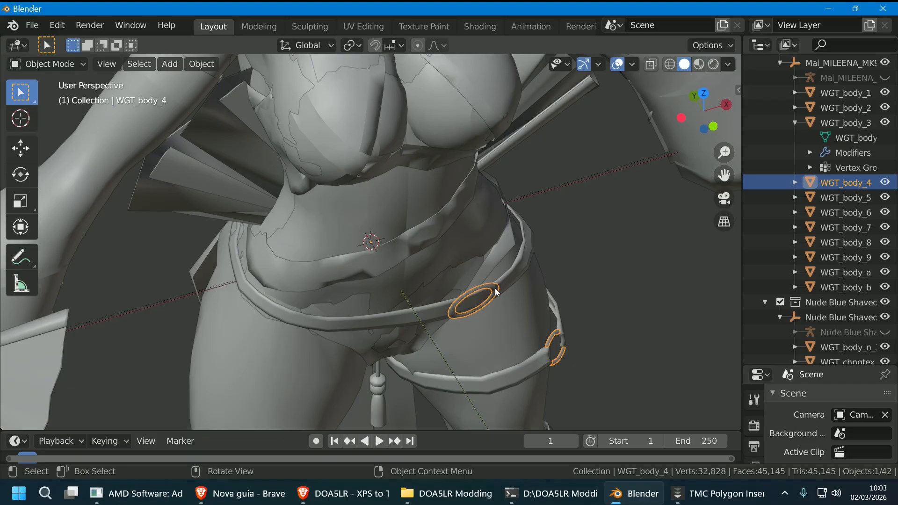
pyautogui.moveTo(585, 311); pyautogui.dragTo(561, 378, button='middle')
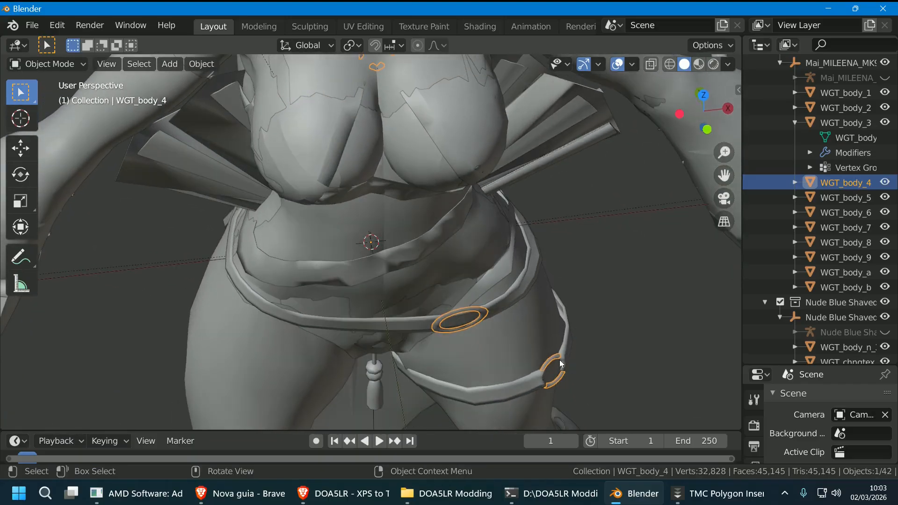
pyautogui.click(556, 362)
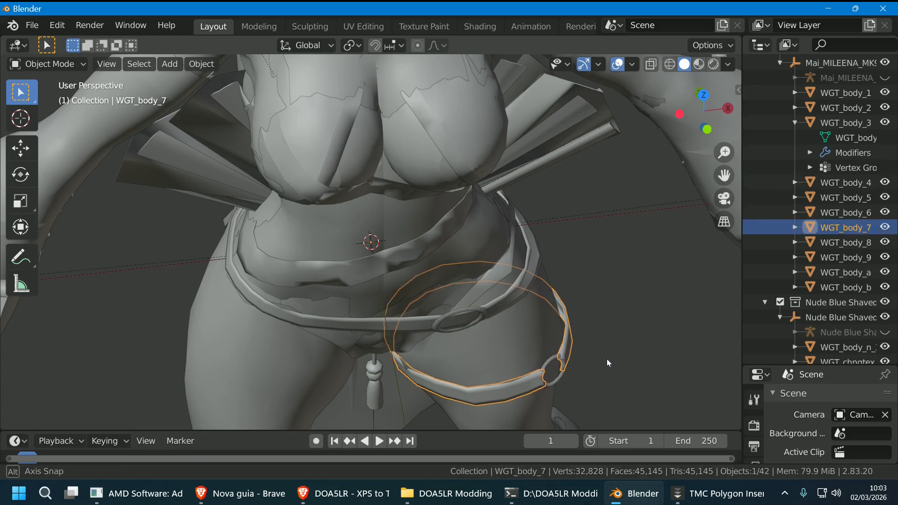
pyautogui.moveTo(607, 358); pyautogui.dragTo(589, 236, button='middle')
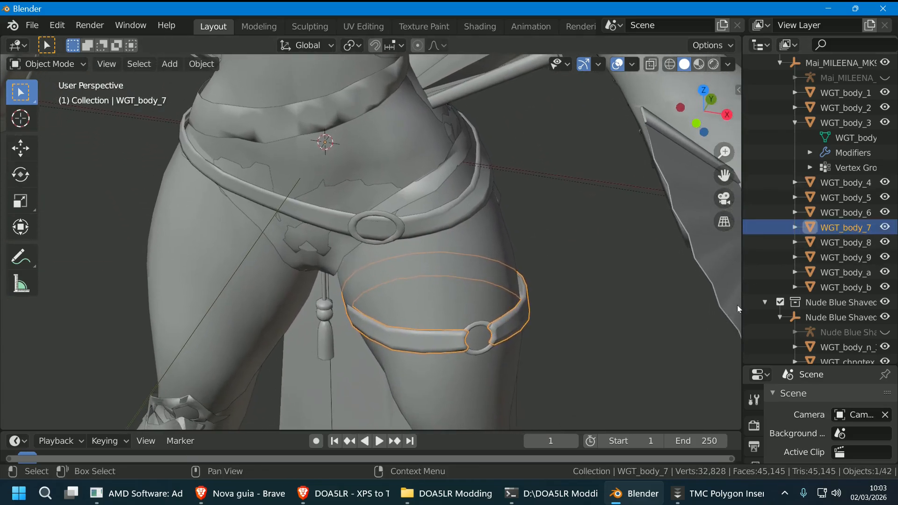
# - Widen the outliner and put the thigh strap WGT_body_7 and the rings WGT_body_4 into Edit Mode together, with no vertices selected
pyautogui.moveTo(743, 295); pyautogui.dragTo(580, 309)
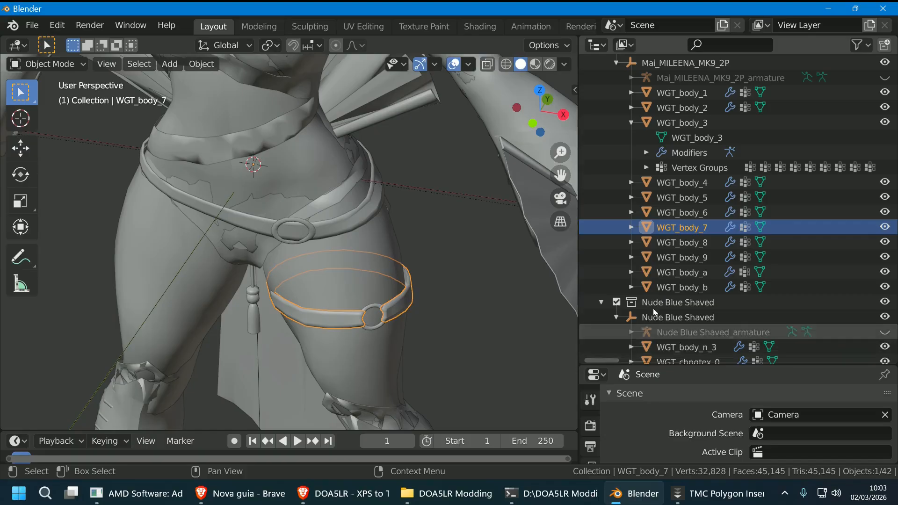
pyautogui.hotkey('alt', 'a')
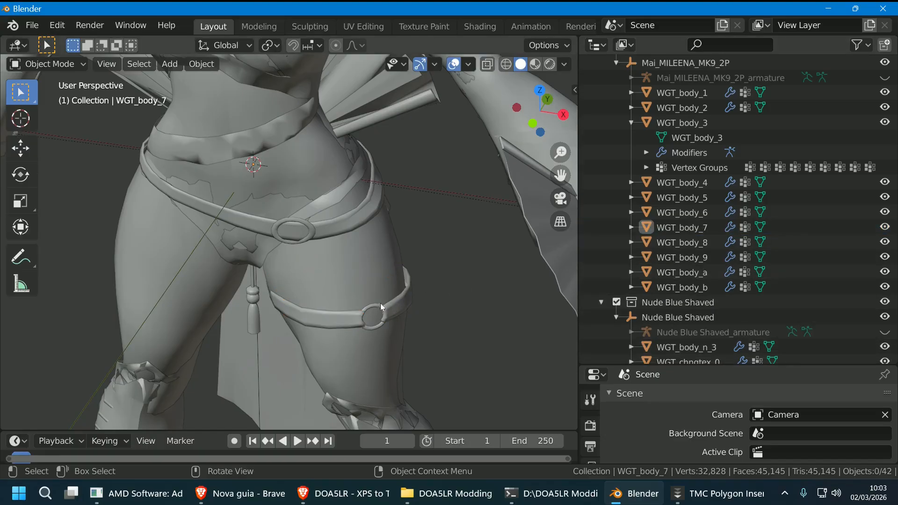
pyautogui.click(380, 304)
pyautogui.click(407, 303)
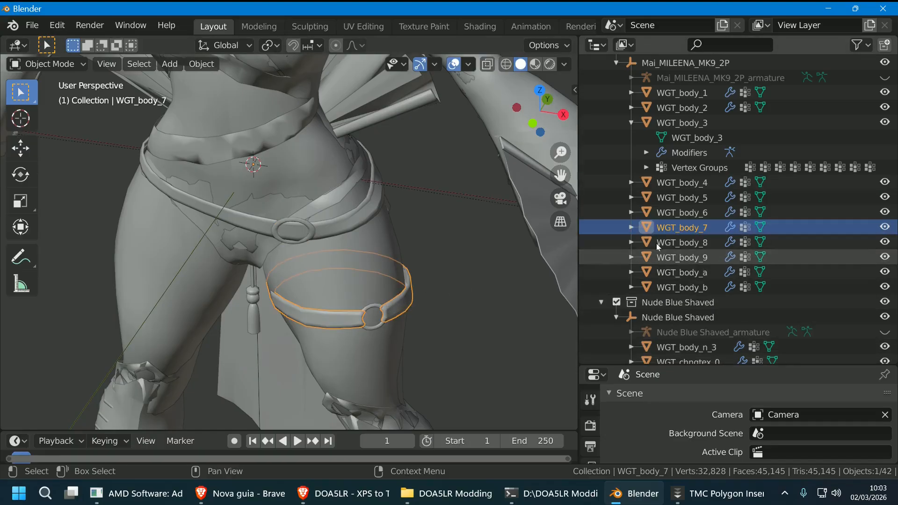
pyautogui.click(760, 226)
pyautogui.keyDown('ctrl'); pyautogui.click(760, 182); pyautogui.keyUp('ctrl')
pyautogui.moveTo(458, 290); pyautogui.dragTo(347, 320, button='middle')
pyautogui.click(493, 360)
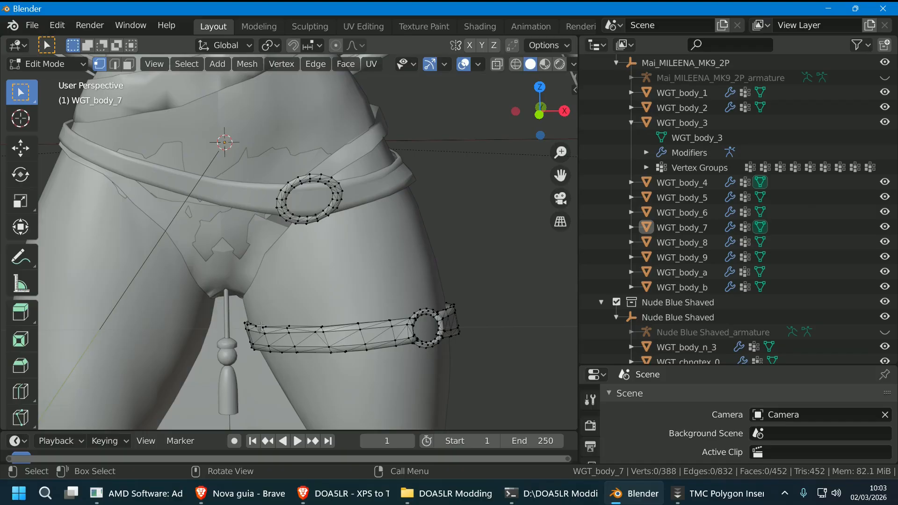
pyautogui.moveTo(435, 357); pyautogui.dragTo(411, 323, button='middle')
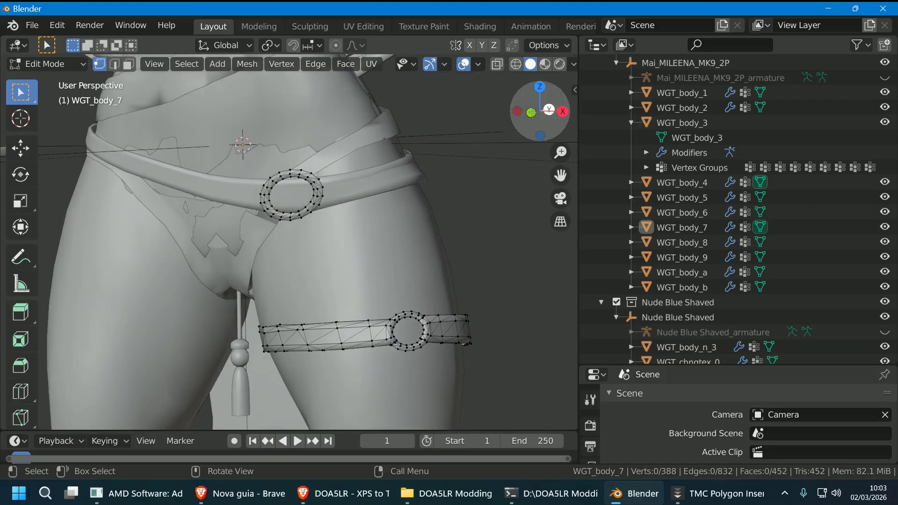
# - In wireframe shading, select all vertices of the thigh strap and its ring and rotate them slightly, raising the outer side
pyautogui.click(515, 65)
pyautogui.press('c')
pyautogui.moveTo(351, 338)
pyautogui.mouseDown()
pyautogui.moveTo(280, 341)
pyautogui.moveTo(453, 327)
pyautogui.mouseUp()
pyautogui.press('Return')
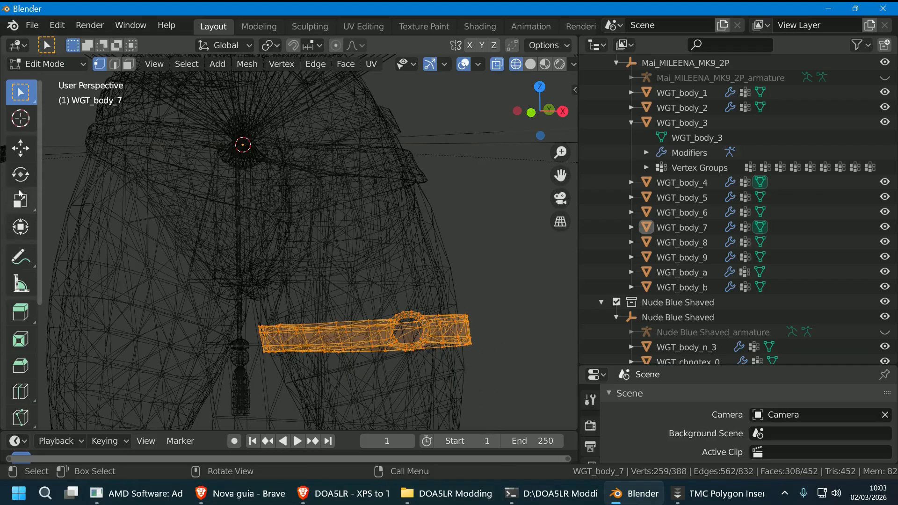
pyautogui.hotkey('shift', 'space')
pyautogui.press('r')
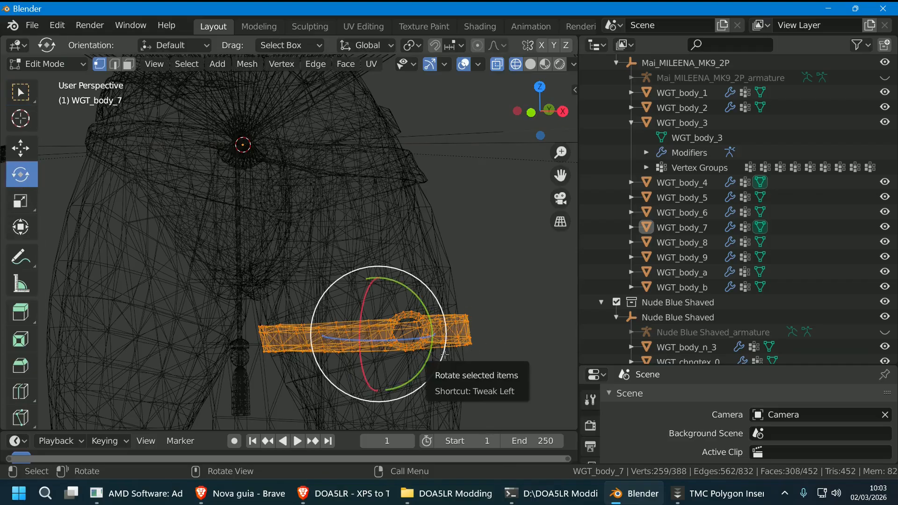
pyautogui.moveTo(442, 356); pyautogui.dragTo(445, 348)
# - Restore solid shading, nudge the selected strap and ring to fit around the thigh, and clear the selection
pyautogui.moveTo(458, 280); pyautogui.dragTo(519, 94, button='middle')
pyautogui.click(530, 64)
pyautogui.moveTo(526, 140)
pyautogui.mouseDown(button='middle')
pyautogui.moveTo(530, 306)
pyautogui.moveTo(467, 269)
pyautogui.moveTo(376, 257)
pyautogui.moveTo(372, 233)
pyautogui.moveTo(336, 216)
pyautogui.mouseUp(button='middle')
pyautogui.click(31, 153)
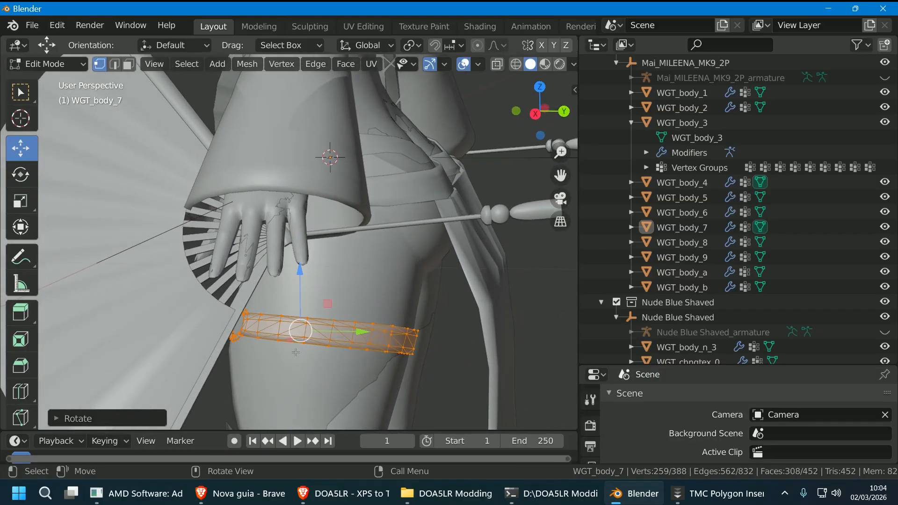
pyautogui.moveTo(308, 336); pyautogui.dragTo(311, 336)
pyautogui.moveTo(311, 336); pyautogui.dragTo(436, 192, button='middle')
pyautogui.click(472, 331)
pyautogui.moveTo(471, 330)
pyautogui.mouseDown(button='middle')
pyautogui.moveTo(452, 315)
pyautogui.moveTo(460, 316)
pyautogui.mouseUp(button='middle')
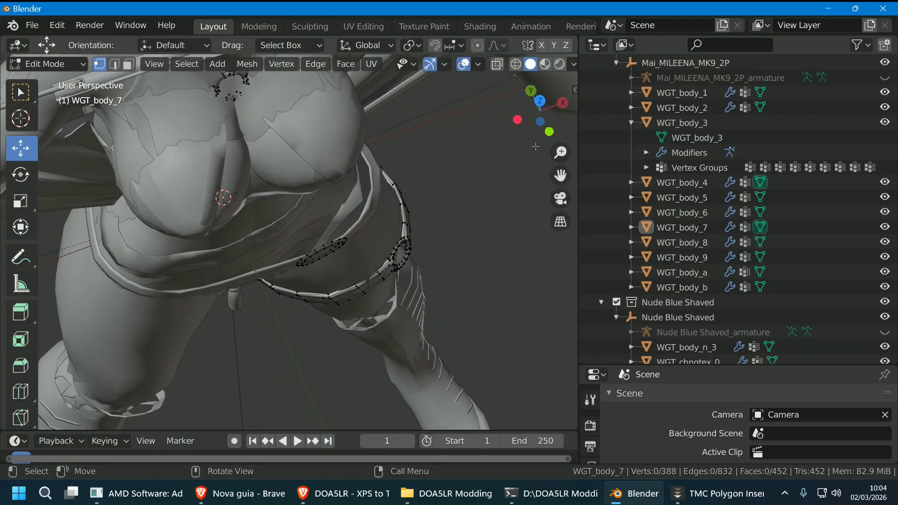
# - In wireframe shading, circle-select a short section of the thigh strap beside its ring, nudge it slightly, and deselect it
pyautogui.click(516, 64)
pyautogui.press('c')
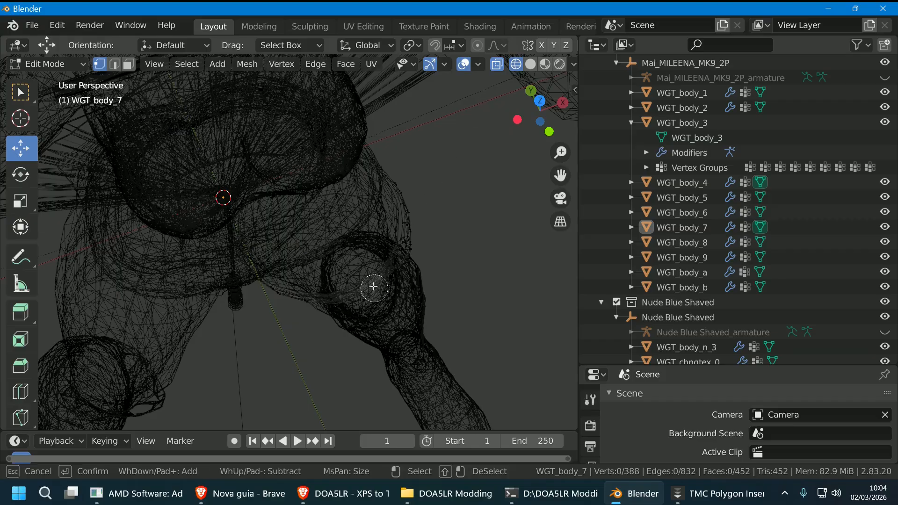
pyautogui.moveTo(360, 284); pyautogui.dragTo(379, 279)
pyautogui.press('Escape')
pyautogui.moveTo(379, 284); pyautogui.dragTo(334, 181, button='middle')
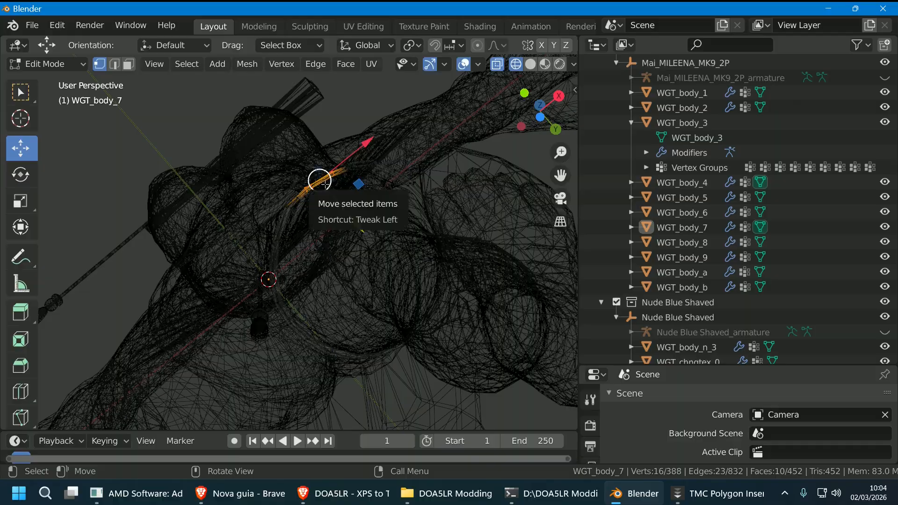
pyautogui.moveTo(326, 184); pyautogui.dragTo(324, 183)
pyautogui.click(383, 235)
pyautogui.scroll(-2, 383, 234)
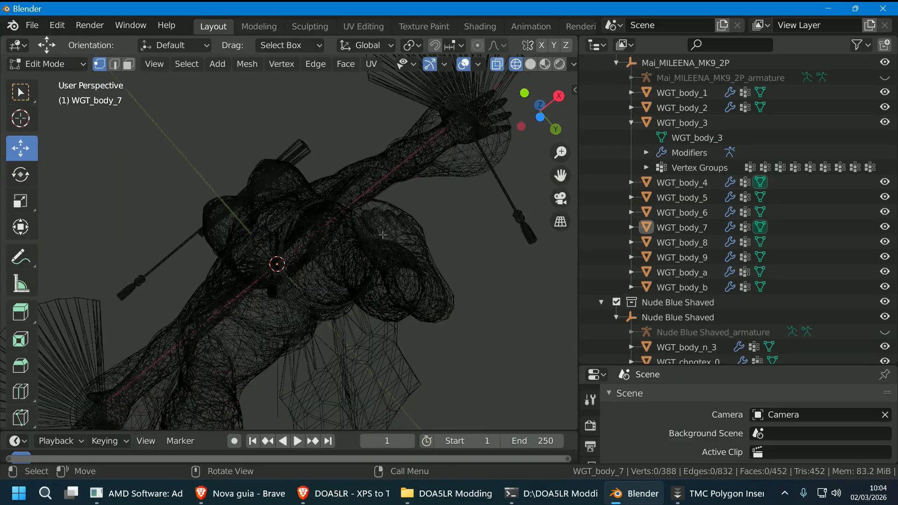
# - Return to solid shading, leave Edit Mode with WGT_body_7 selected, and check the strap's fit on the thigh
pyautogui.moveTo(382, 235)
pyautogui.mouseDown(button='middle')
pyautogui.moveTo(427, 303)
pyautogui.moveTo(443, 286)
pyautogui.mouseUp(button='middle')
pyautogui.click(531, 64)
pyautogui.moveTo(439, 228)
pyautogui.mouseDown(button='middle')
pyautogui.moveTo(279, 306)
pyautogui.moveTo(440, 146)
pyautogui.moveTo(446, 196)
pyautogui.moveTo(435, 245)
pyautogui.moveTo(458, 295)
pyautogui.mouseUp(button='middle')
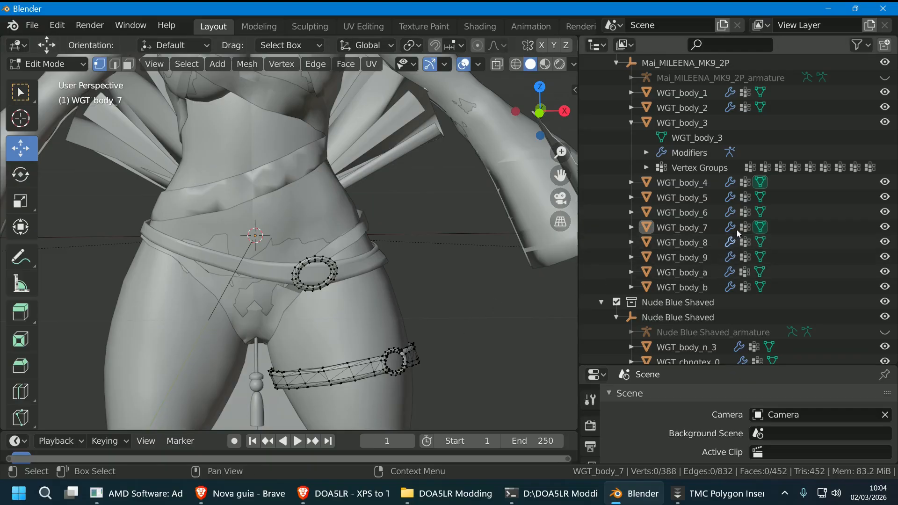
pyautogui.click(762, 226)
pyautogui.click(354, 365)
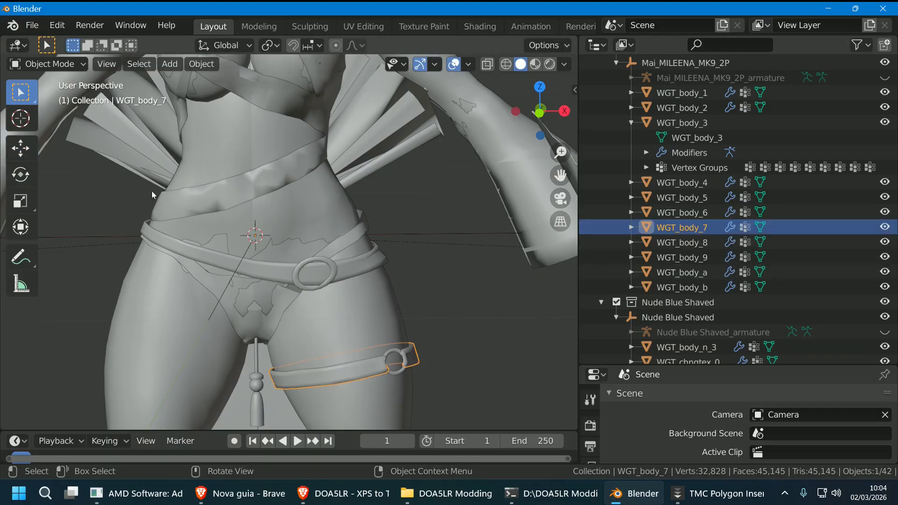
pyautogui.moveTo(267, 271); pyautogui.dragTo(395, 249, button='middle')
pyautogui.moveTo(452, 343); pyautogui.dragTo(473, 301, button='middle')
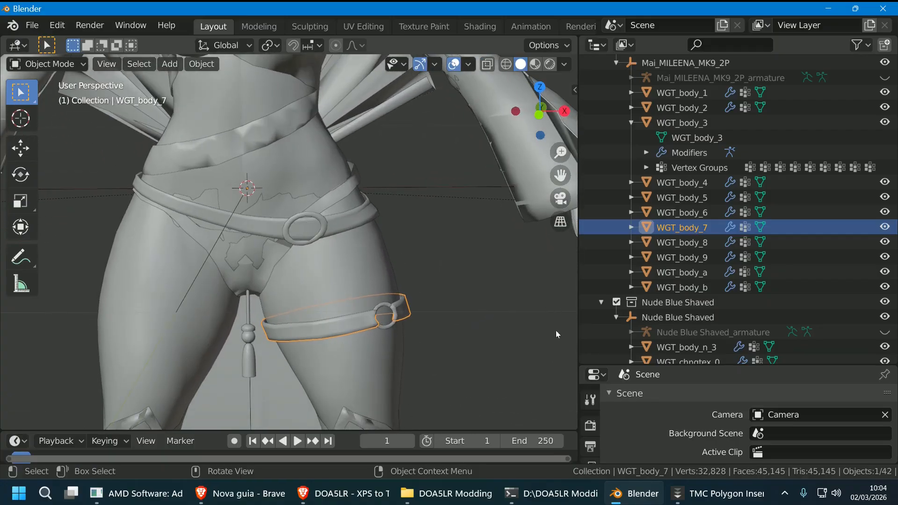
# - Delete all vertex groups from the thigh strap mesh WGT_body_7
pyautogui.scroll(-1, 590, 410)
pyautogui.scroll(-5, 593, 415)
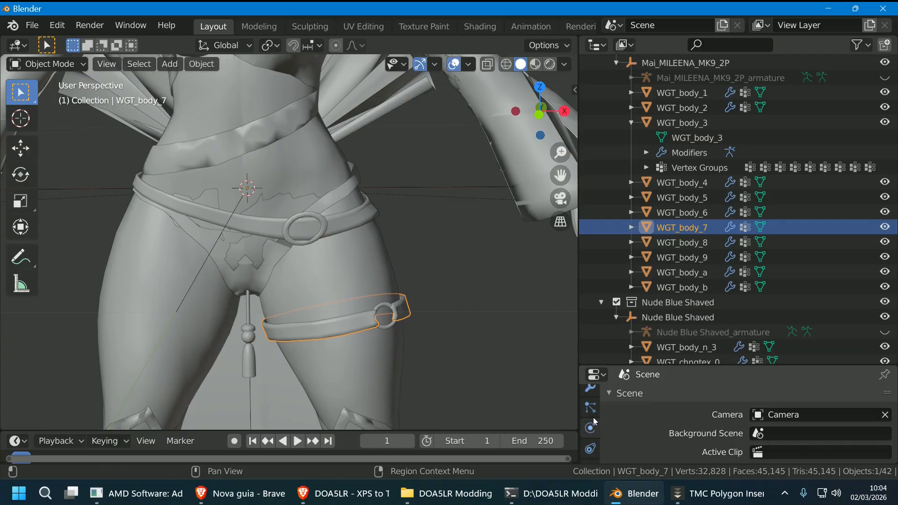
pyautogui.click(591, 416)
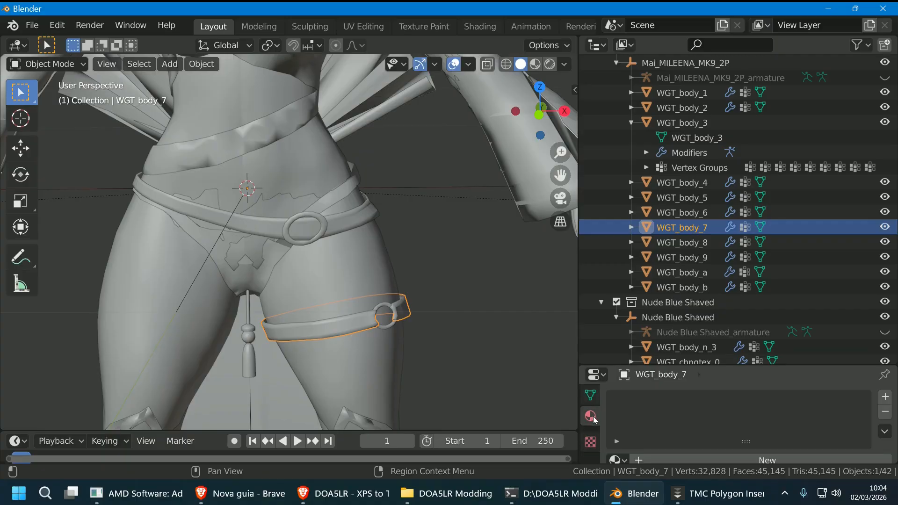
pyautogui.click(590, 396)
pyautogui.scroll(-1, 852, 425)
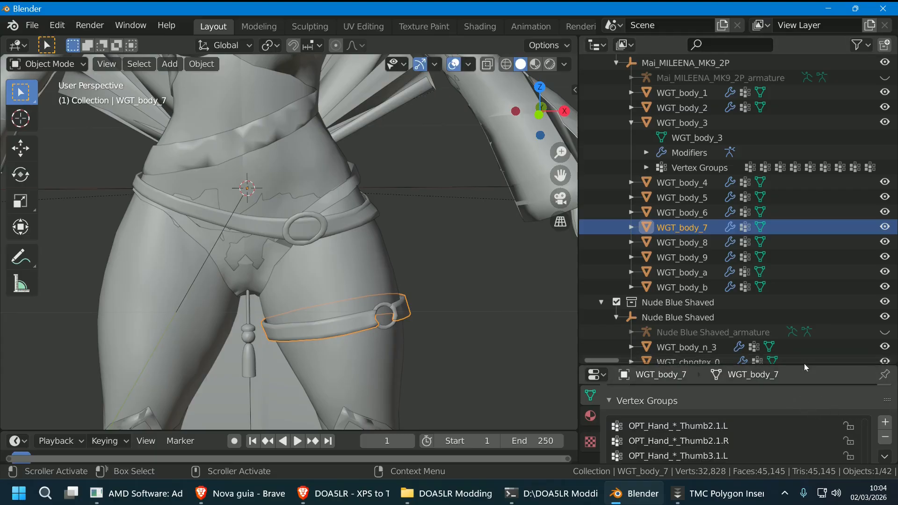
pyautogui.moveTo(803, 364); pyautogui.dragTo(803, 280)
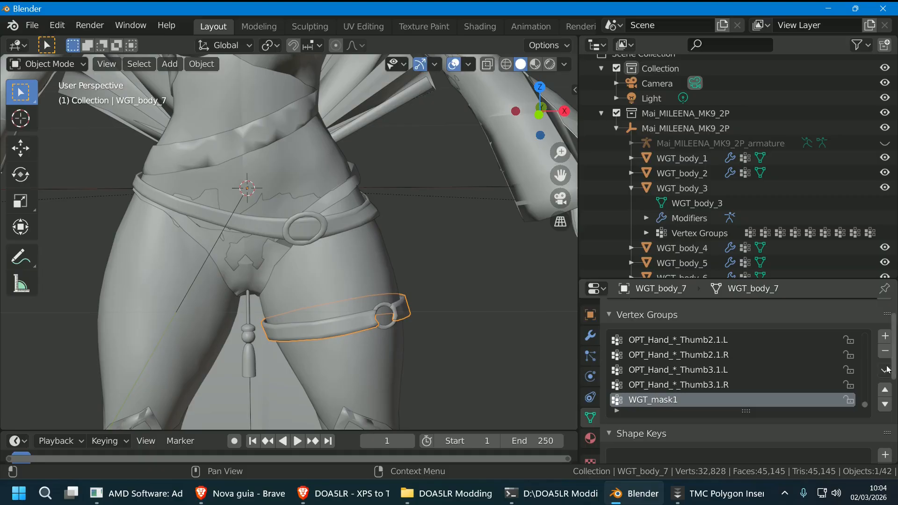
pyautogui.click(884, 370)
pyautogui.click(798, 183)
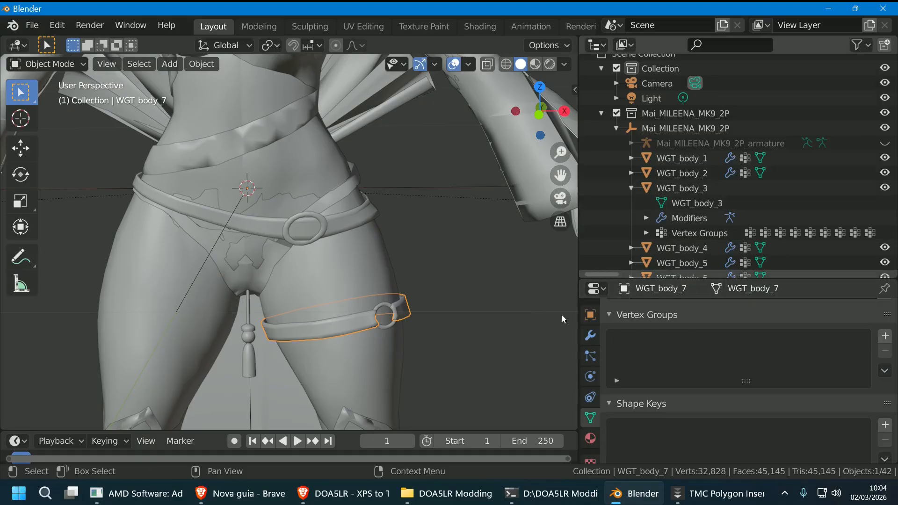
# - Select the body WGT_body_n_3 with the thigh strap WGT_body_7 as active object, and transfer weights between them in Weight Paint mode
pyautogui.moveTo(562, 315); pyautogui.dragTo(487, 345, button='middle')
pyautogui.scroll(-6, 488, 344)
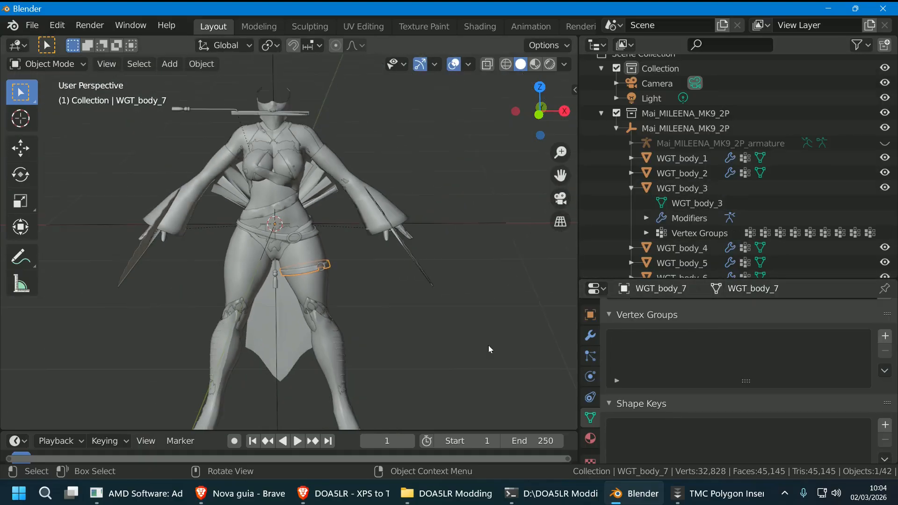
pyautogui.scroll(3, 470, 347)
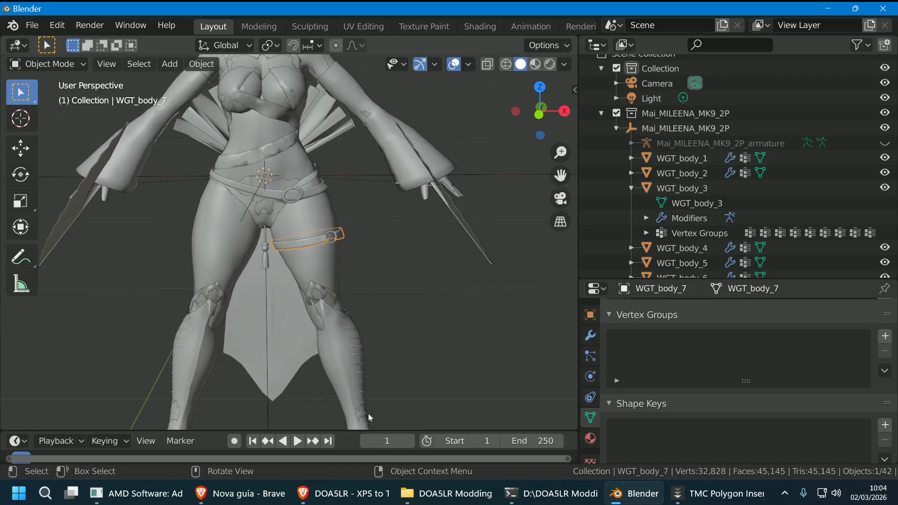
pyautogui.click(363, 408)
pyautogui.scroll(-3, 366, 405)
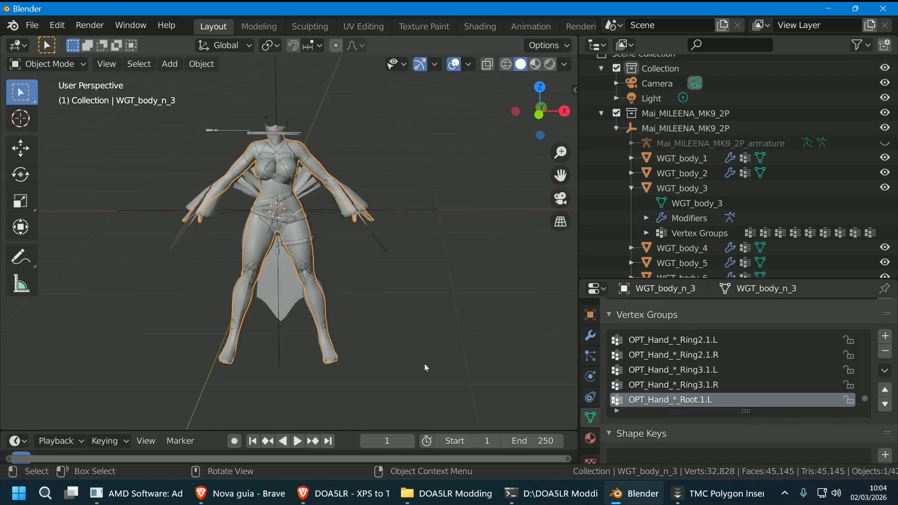
pyautogui.scroll(7, 405, 355)
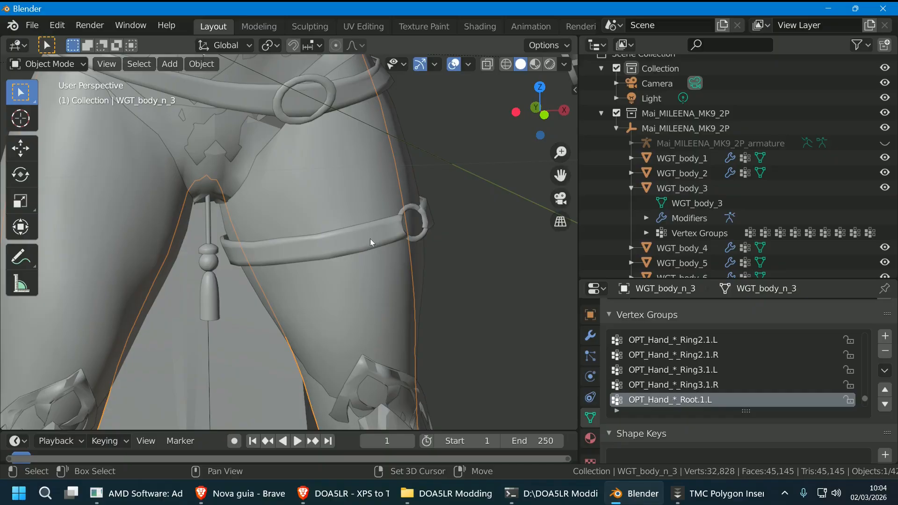
pyautogui.click(371, 241)
pyautogui.click(421, 27)
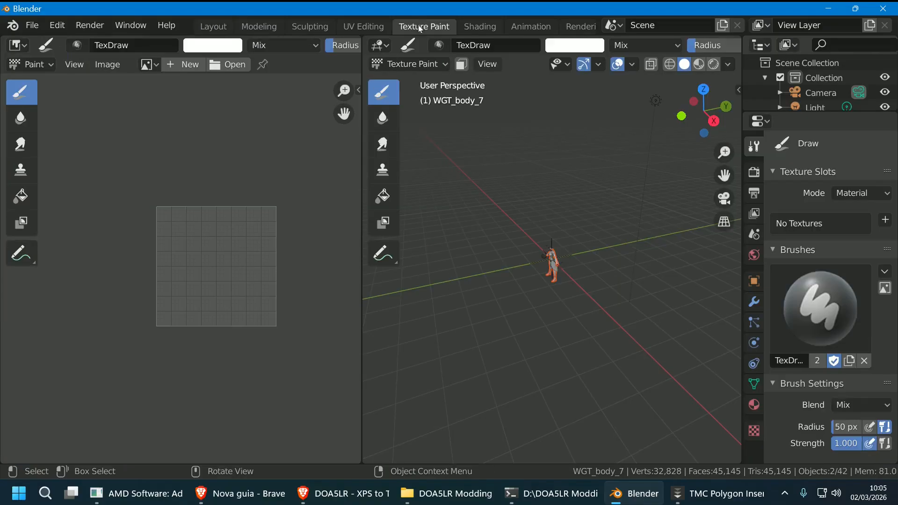
pyautogui.click(413, 64)
pyautogui.click(414, 147)
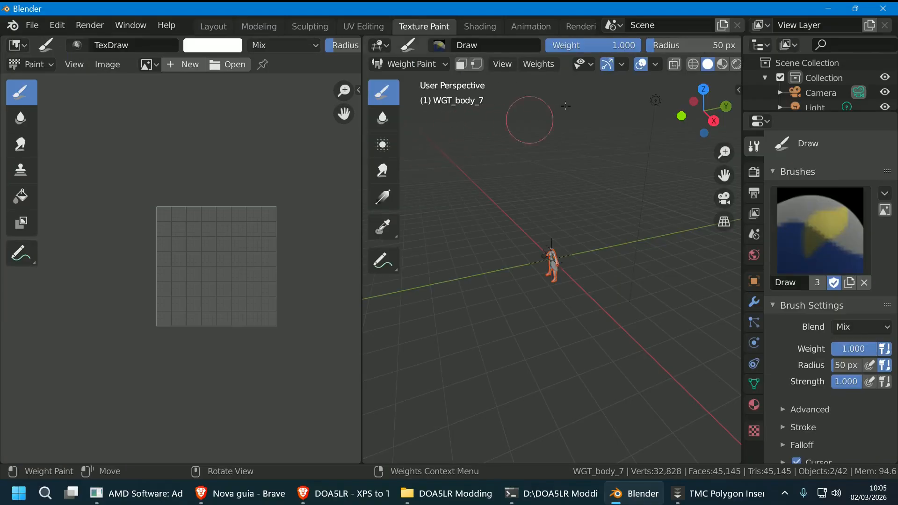
pyautogui.click(538, 64)
pyautogui.click(583, 251)
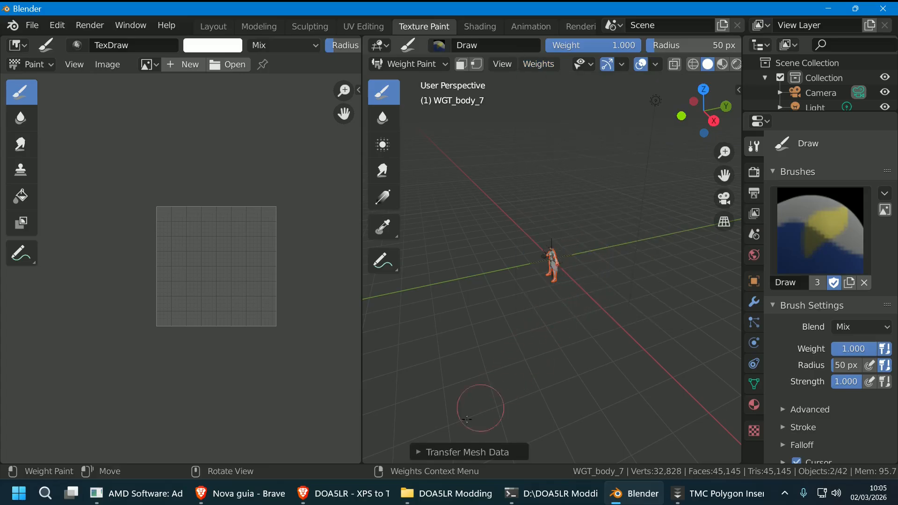
# - Set the weight transfer to Nearest Face Interpolated mapping, source layers By Name and destination All Layers, and freeze the operator
pyautogui.click(418, 451)
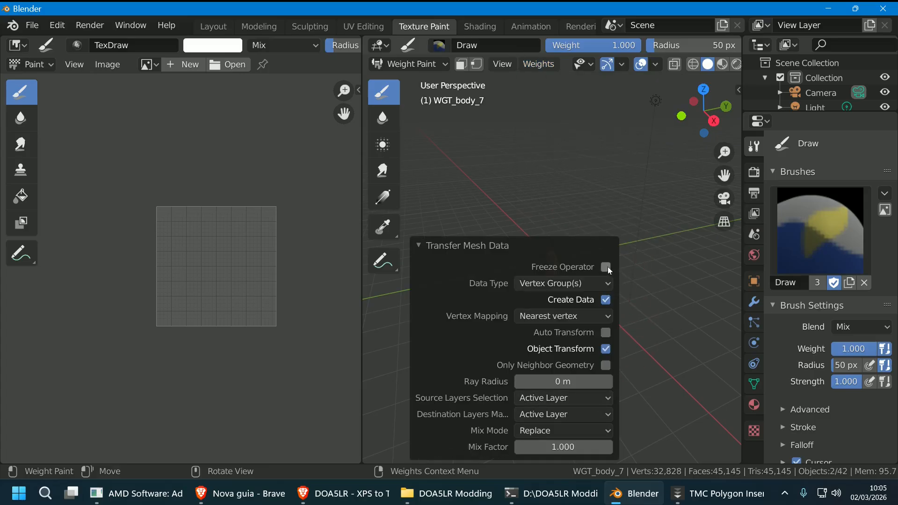
pyautogui.click(581, 315)
pyautogui.click(594, 415)
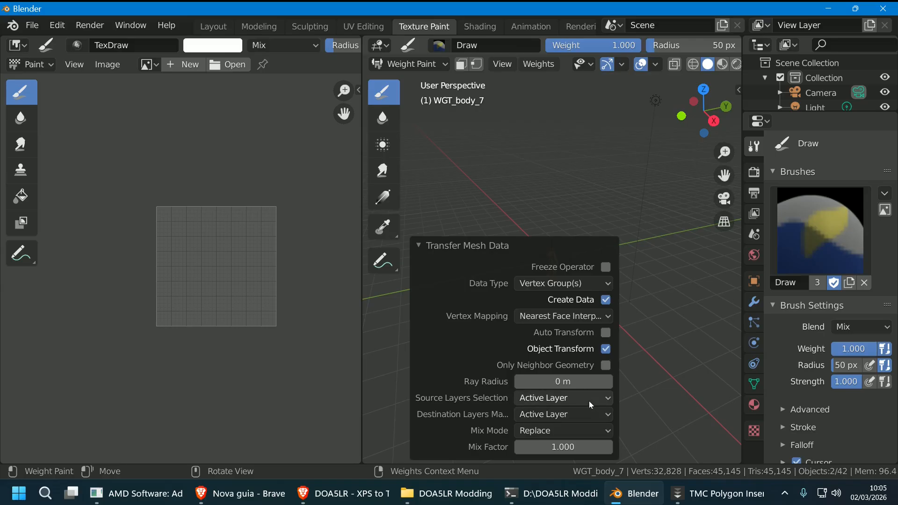
pyautogui.click(584, 399)
pyautogui.click(570, 365)
pyautogui.click(604, 267)
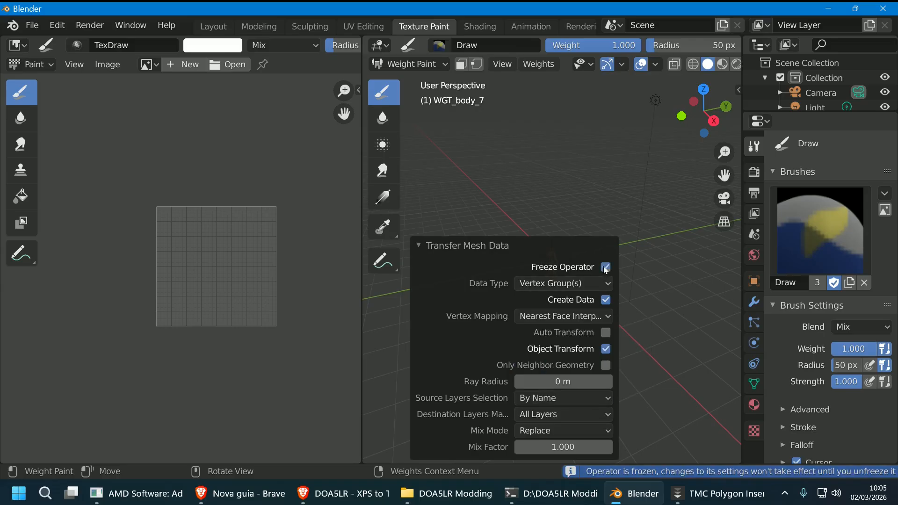
# - Return to the Layout workspace and export the thigh strap WGT_body_7 as a tmcmesh file to D:\DOA5LR Modding with the default settings
pyautogui.click(213, 26)
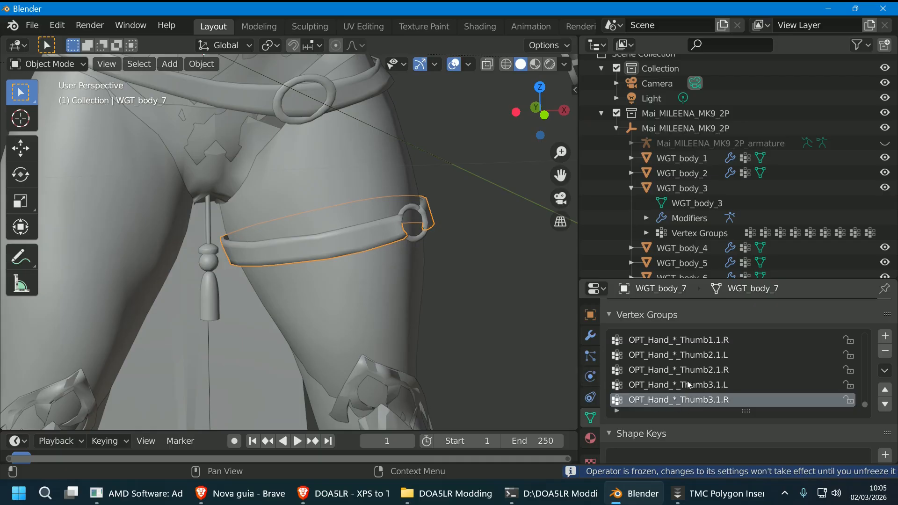
pyautogui.click(32, 25)
pyautogui.moveTo(47, 241)
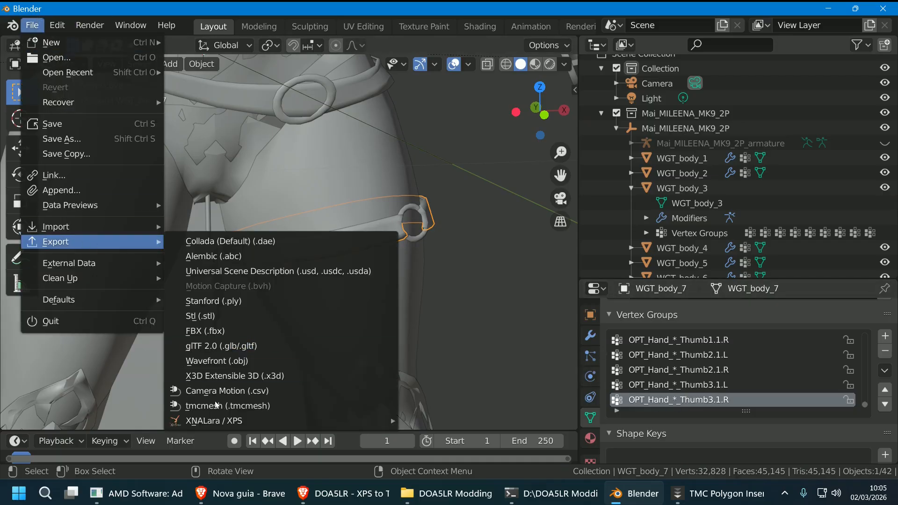
pyautogui.click(201, 406)
pyautogui.click(611, 461)
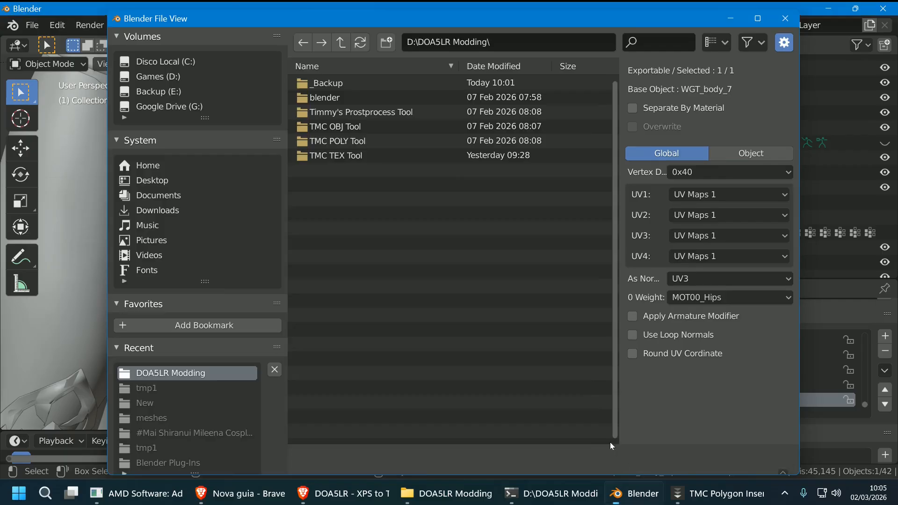
# - Put the hip belt WGT_body_3 into Edit Mode together with the ring mesh WGT_body_4, leaving WGT_body_2 out
pyautogui.scroll(5, 433, 301)
pyautogui.scroll(-8, 456, 303)
pyautogui.scroll(6, 467, 233)
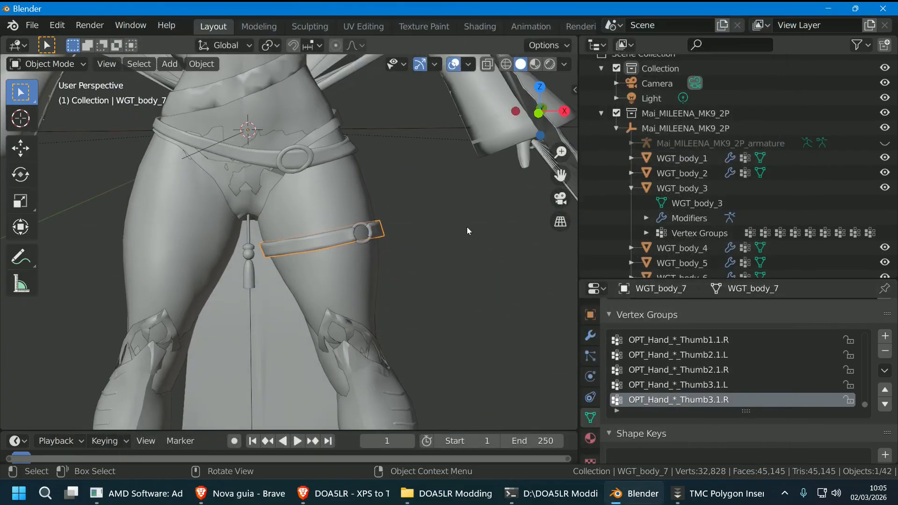
pyautogui.click(409, 245)
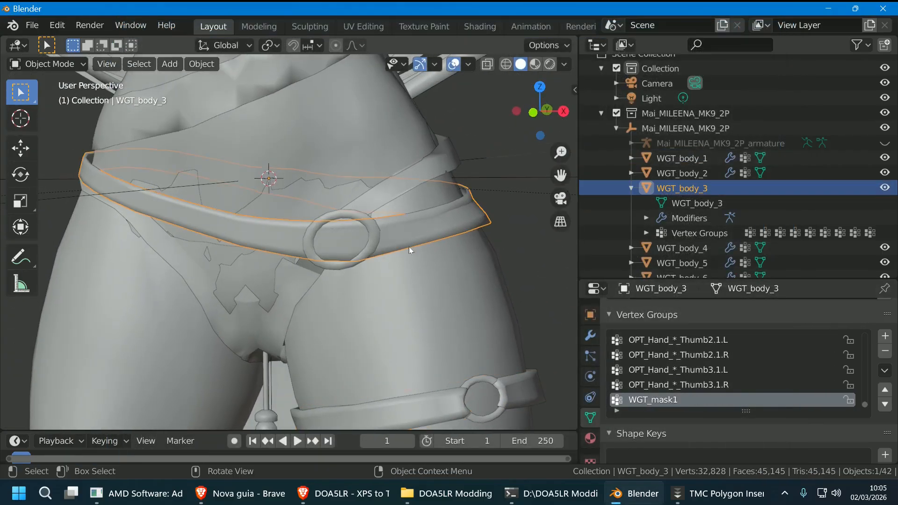
pyautogui.moveTo(409, 246); pyautogui.dragTo(490, 268, button='middle')
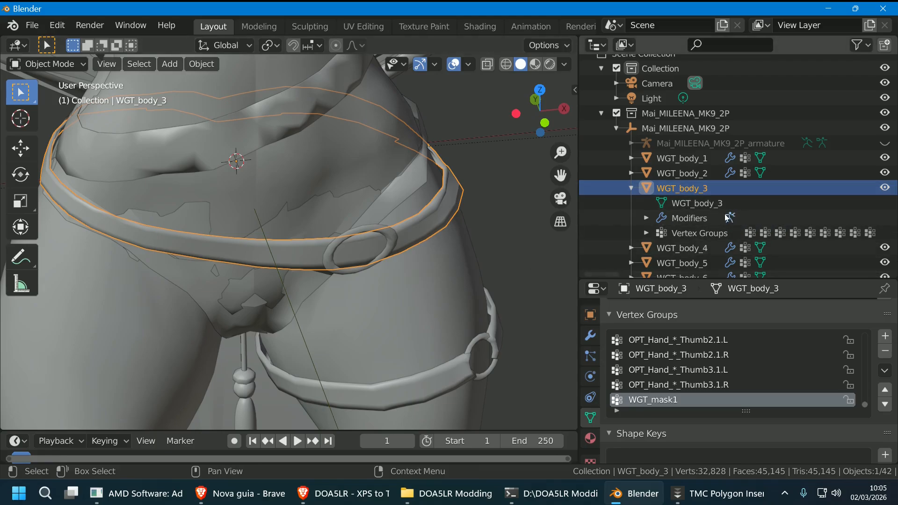
pyautogui.click(759, 247)
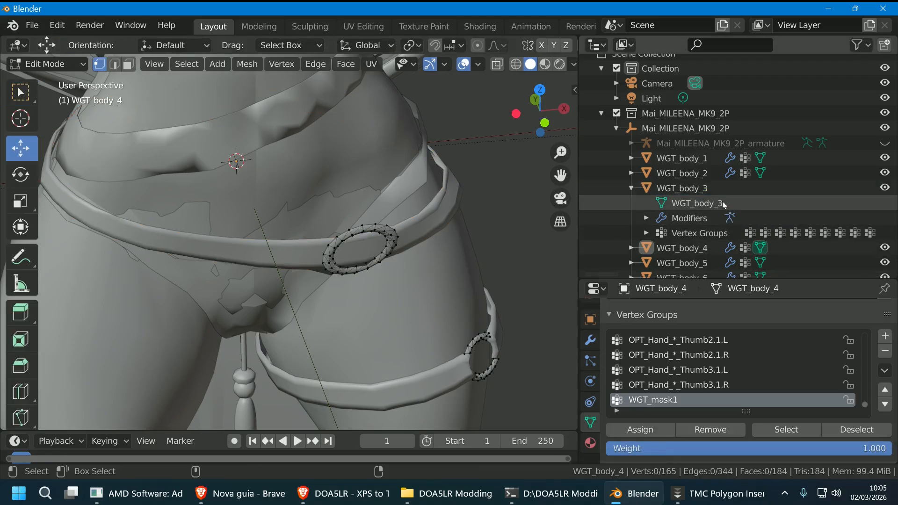
pyautogui.keyDown('ctrl'); pyautogui.click(759, 173); pyautogui.keyUp('ctrl')
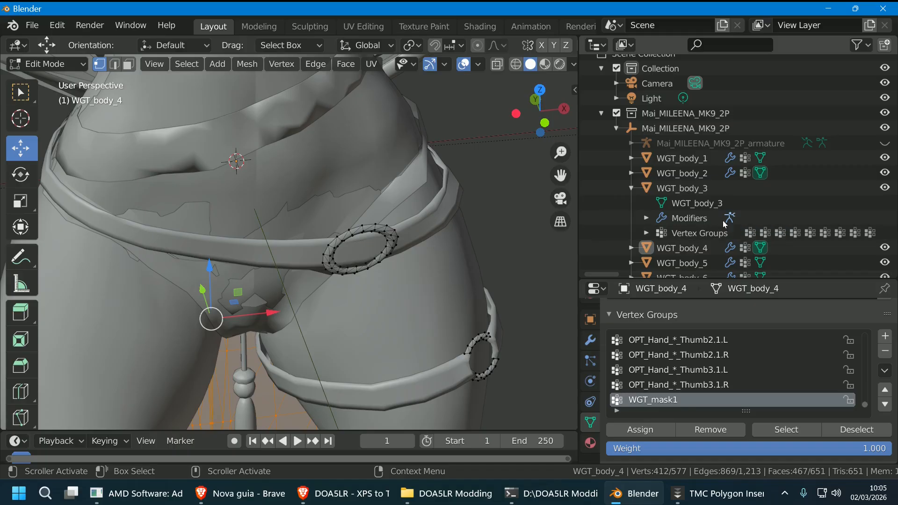
pyautogui.click(684, 203)
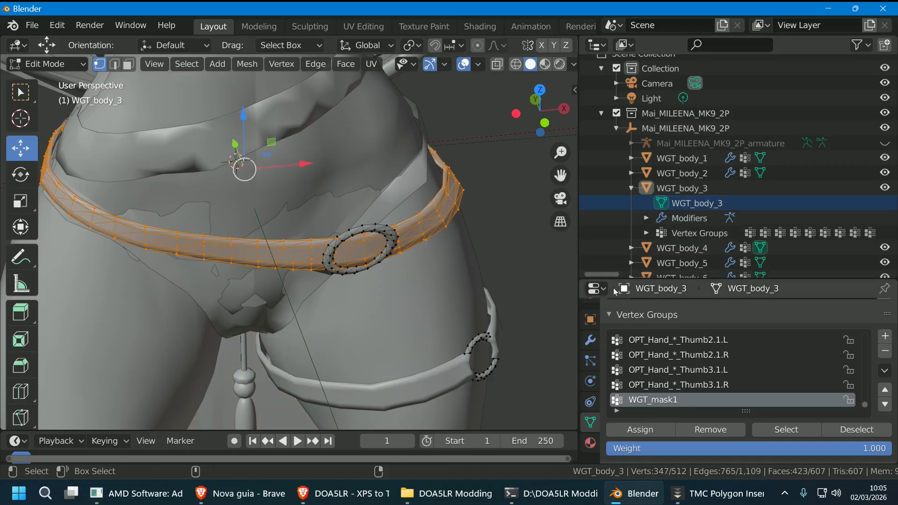
# - Circle-select the hip belt's vertices beside the ring over the outer hip, using wireframe shading to reach hidden ones
pyautogui.moveTo(489, 297); pyautogui.dragTo(429, 224, button='middle')
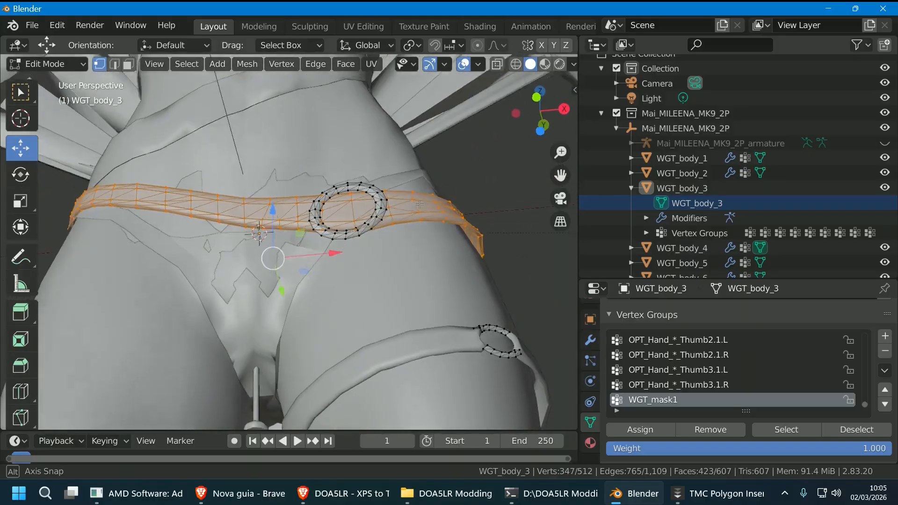
pyautogui.moveTo(420, 205); pyautogui.dragTo(260, 191, button='middle')
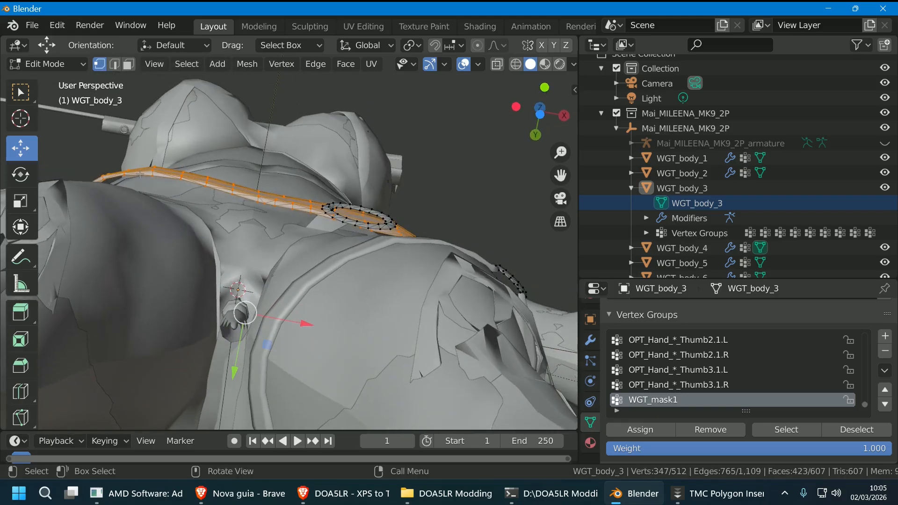
pyautogui.moveTo(140, 174); pyautogui.dragTo(430, 369, button='middle')
pyautogui.click(509, 286)
pyautogui.moveTo(509, 285)
pyautogui.mouseDown(button='middle')
pyautogui.moveTo(504, 331)
pyautogui.moveTo(500, 323)
pyautogui.mouseUp(button='middle')
pyautogui.press('c')
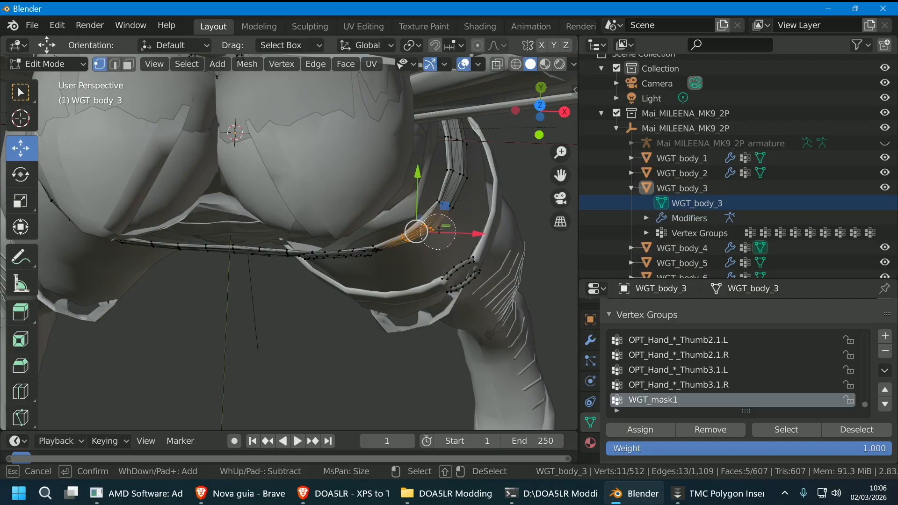
pyautogui.hotkey('shift', 'z')
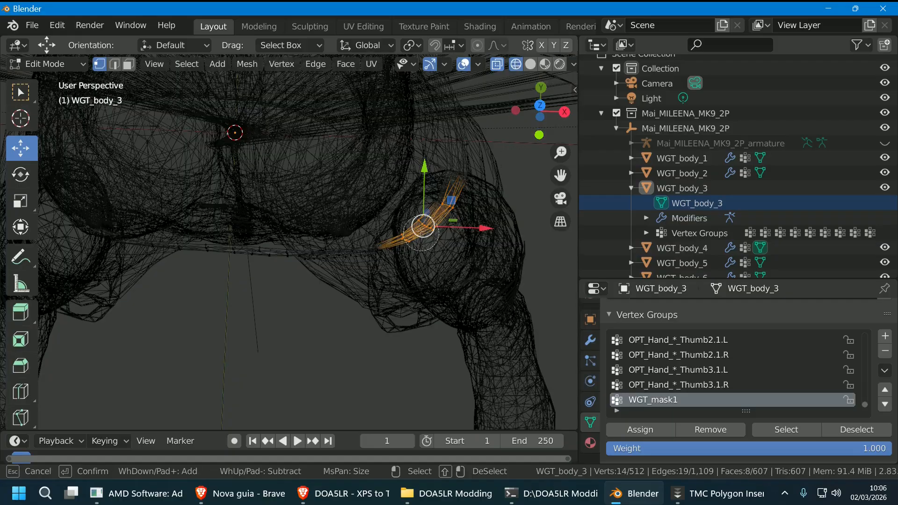
pyautogui.rightClick(490, 263)
# - Move the selected hip belt section slightly to adjust its fit around the hip
pyautogui.moveTo(491, 263); pyautogui.dragTo(404, 277, button='middle')
pyautogui.press('g')
pyautogui.click(352, 226)
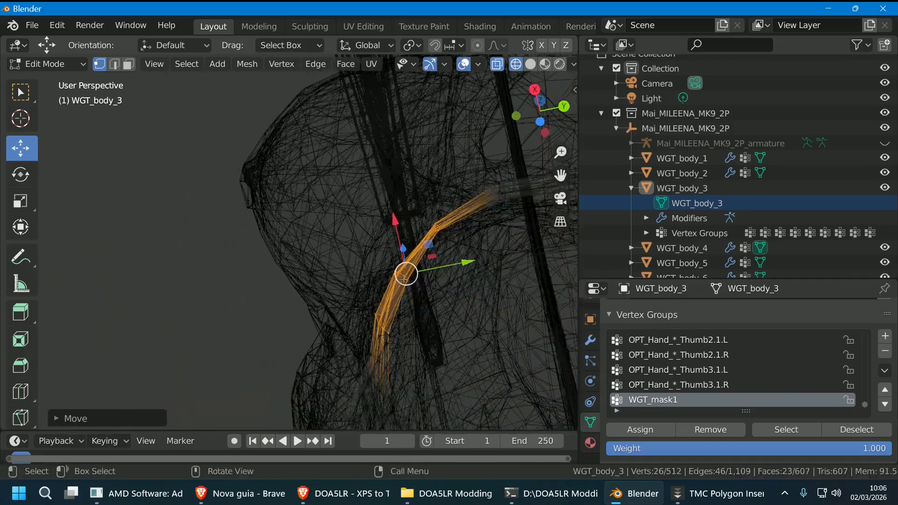
pyautogui.moveTo(404, 277); pyautogui.dragTo(403, 275)
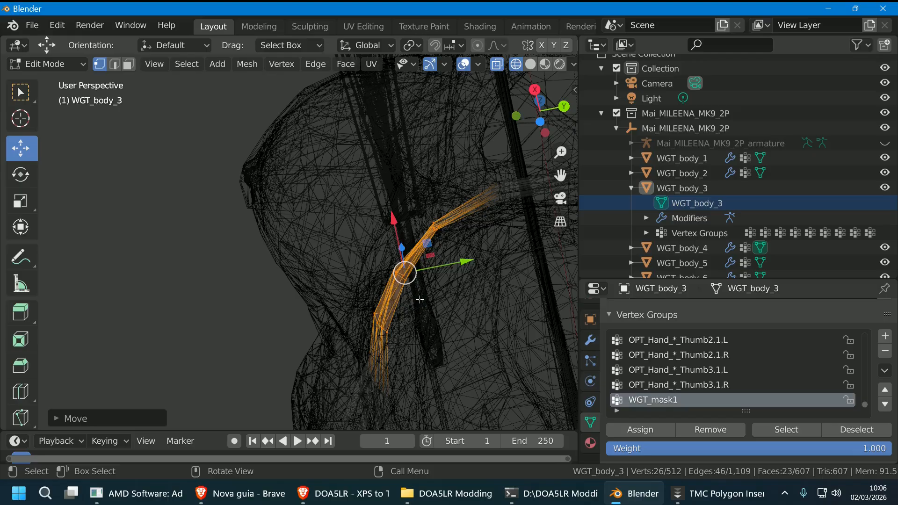
# - Reduce the selection to the nine vertices at the middle of the belt section and nudge them slightly
pyautogui.press('c')
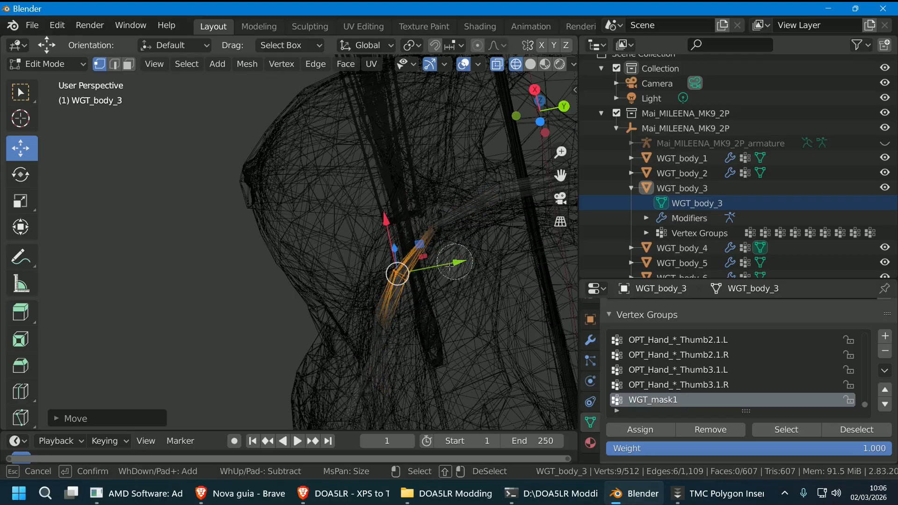
pyautogui.press('Escape')
pyautogui.moveTo(403, 267); pyautogui.dragTo(400, 264)
pyautogui.scroll(-2, 399, 263)
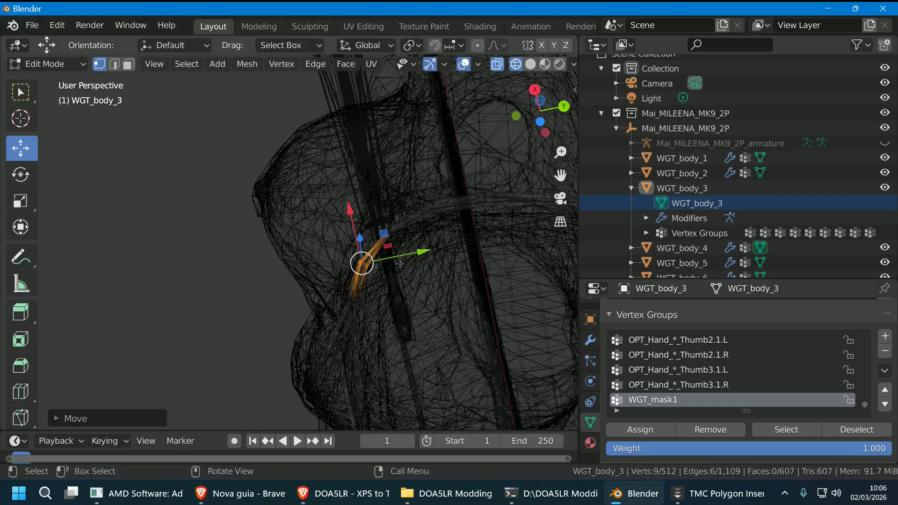
# - Return to solid shading, clear the vertex selection and inspect the adjusted hip belt against the body
pyautogui.moveTo(399, 263); pyautogui.dragTo(499, 110, button='middle')
pyautogui.click(528, 65)
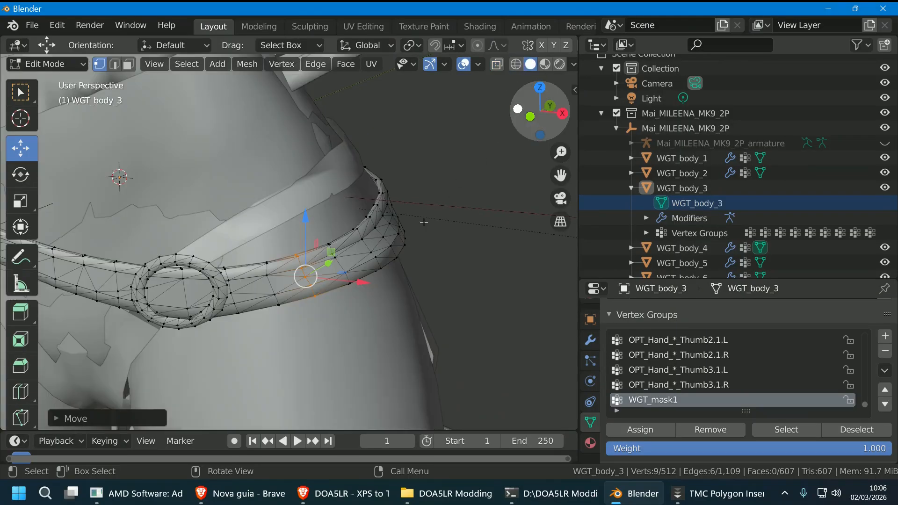
pyautogui.moveTo(540, 112)
pyautogui.mouseDown()
pyautogui.moveTo(519, 140)
pyautogui.moveTo(467, 282)
pyautogui.mouseUp()
pyautogui.click(467, 283)
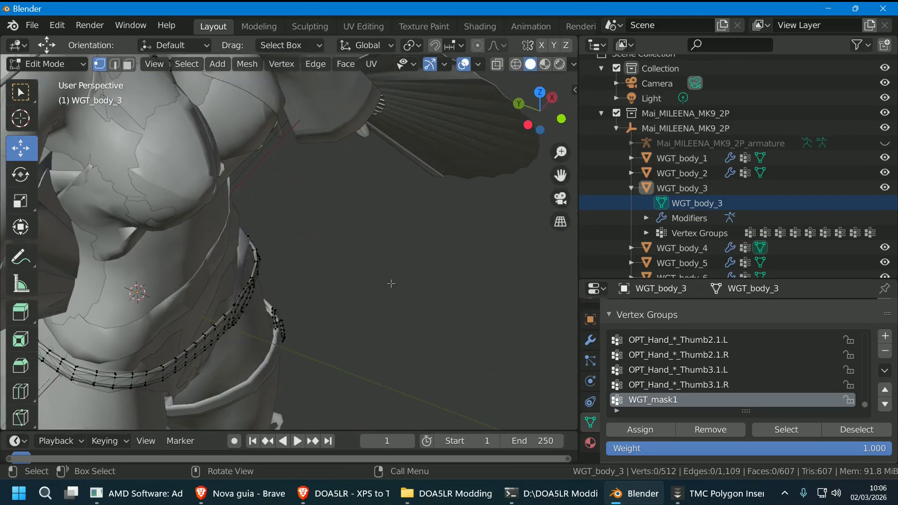
pyautogui.moveTo(466, 282); pyautogui.dragTo(284, 171, button='middle')
pyautogui.scroll(2, 285, 170)
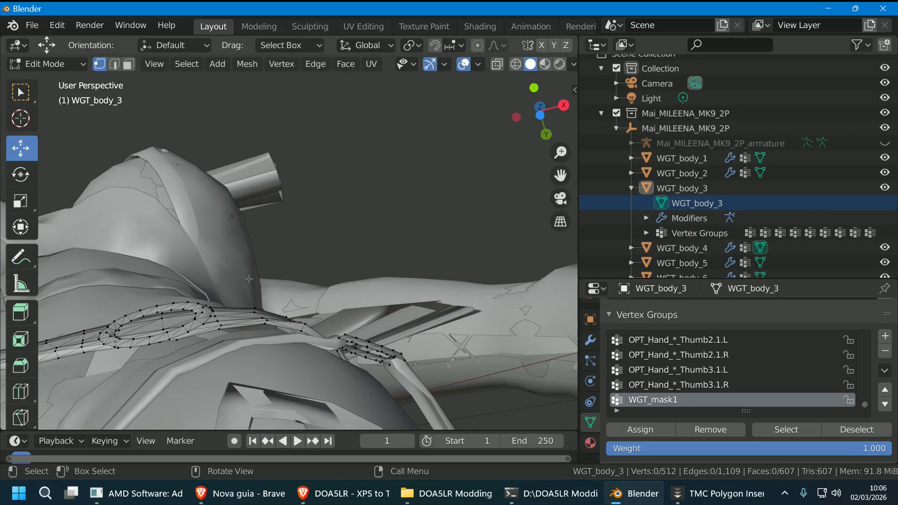
# - Circle-select the hip belt vertices around the ring's outer side, using wireframe shading to reach the hidden ones
pyautogui.keyDown('shift'); pyautogui.moveTo(309, 219); pyautogui.dragTo(336, 267, button='middle'); pyautogui.keyUp('shift')
pyautogui.moveTo(281, 323); pyautogui.dragTo(424, 203, button='middle')
pyautogui.hotkey('shift', 'z')
pyautogui.moveTo(307, 306)
pyautogui.mouseDown(button='middle')
pyautogui.moveTo(311, 278)
pyautogui.moveTo(280, 319)
pyautogui.mouseUp(button='middle')
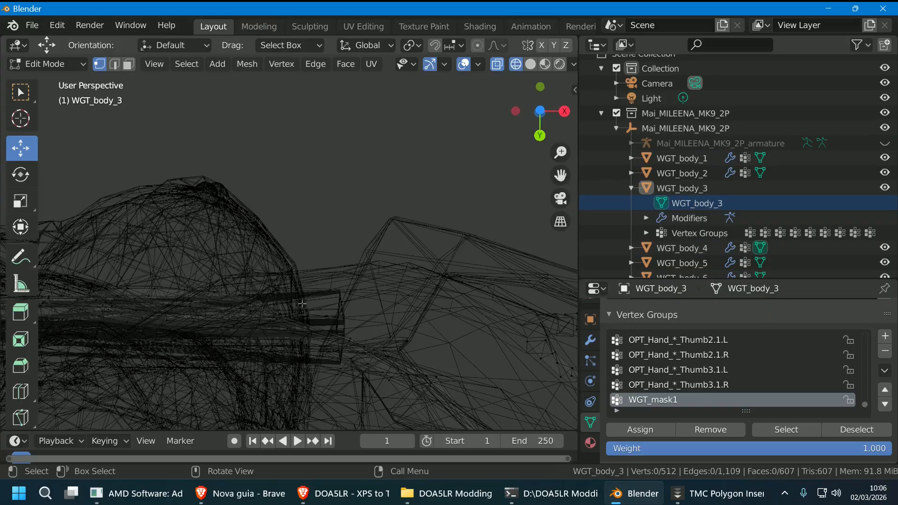
pyautogui.press('c')
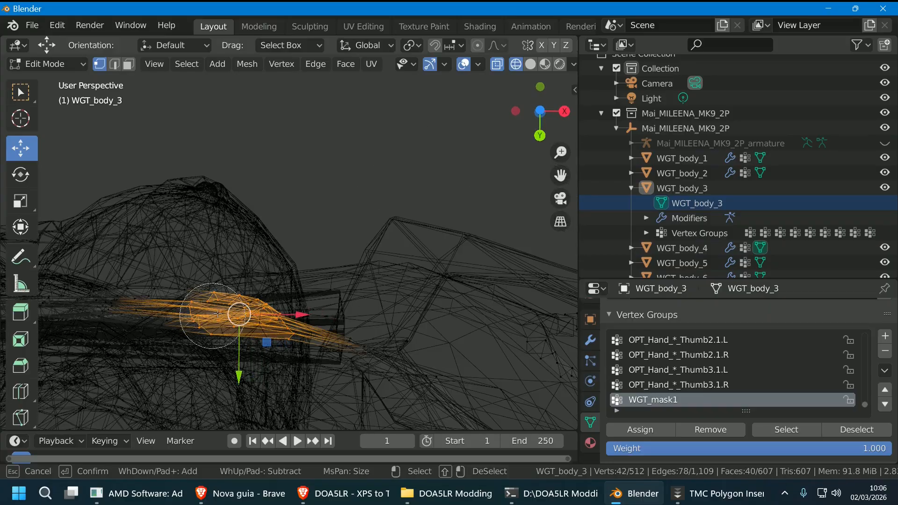
pyautogui.press('Escape')
# - Extend the selection along the ring's upper and lower arcs toward its inner side
pyautogui.moveTo(217, 313)
pyautogui.mouseDown(button='middle')
pyautogui.moveTo(392, 241)
pyautogui.moveTo(252, 196)
pyautogui.mouseUp(button='middle')
pyautogui.press('c')
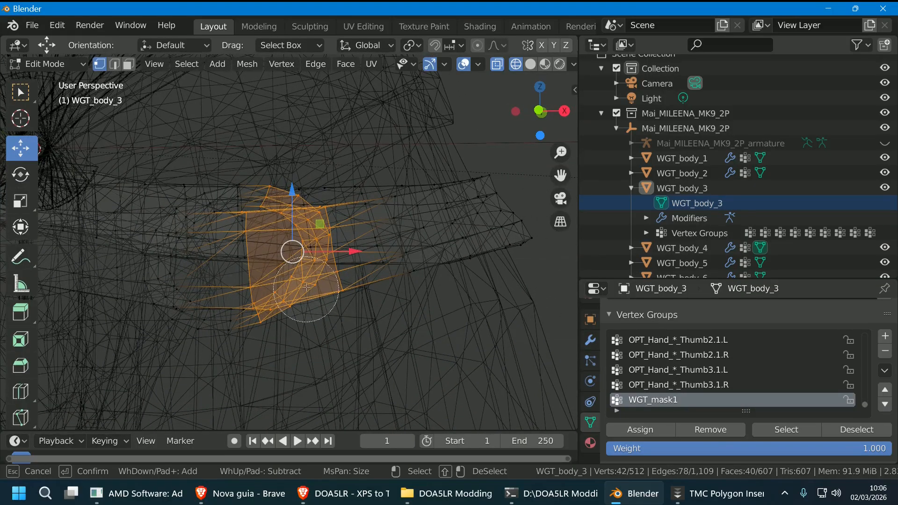
pyautogui.press('Escape')
pyautogui.moveTo(306, 288); pyautogui.dragTo(216, 209, button='middle')
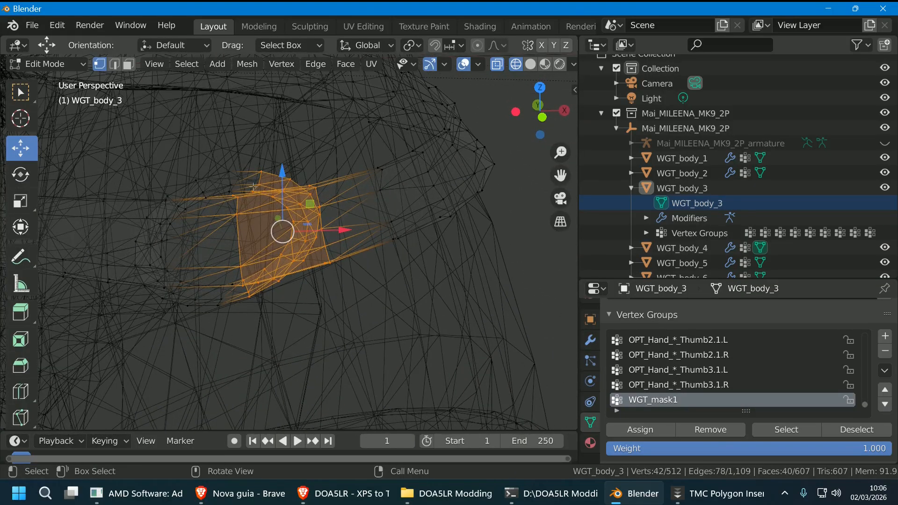
pyautogui.press('c')
pyautogui.moveTo(220, 187)
pyautogui.mouseDown()
pyautogui.moveTo(210, 190)
pyautogui.moveTo(224, 187)
pyautogui.mouseUp()
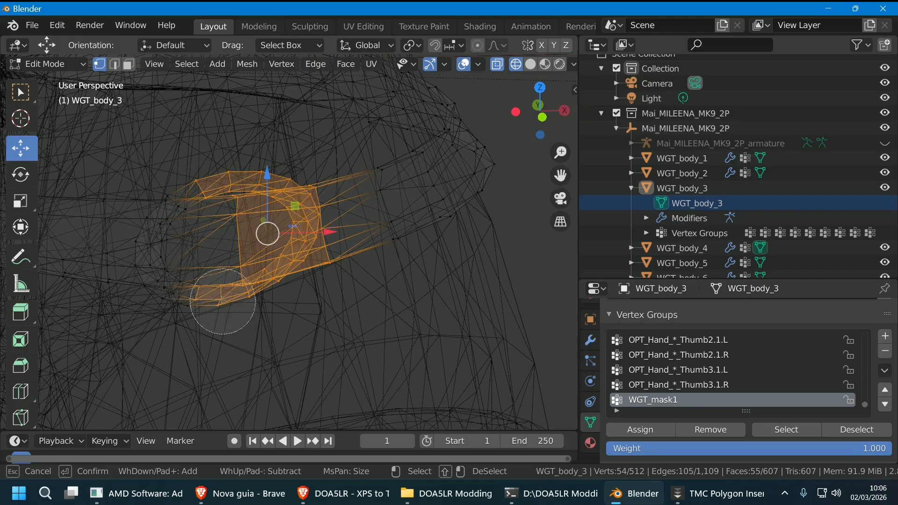
pyautogui.click(196, 191)
pyautogui.press('Escape')
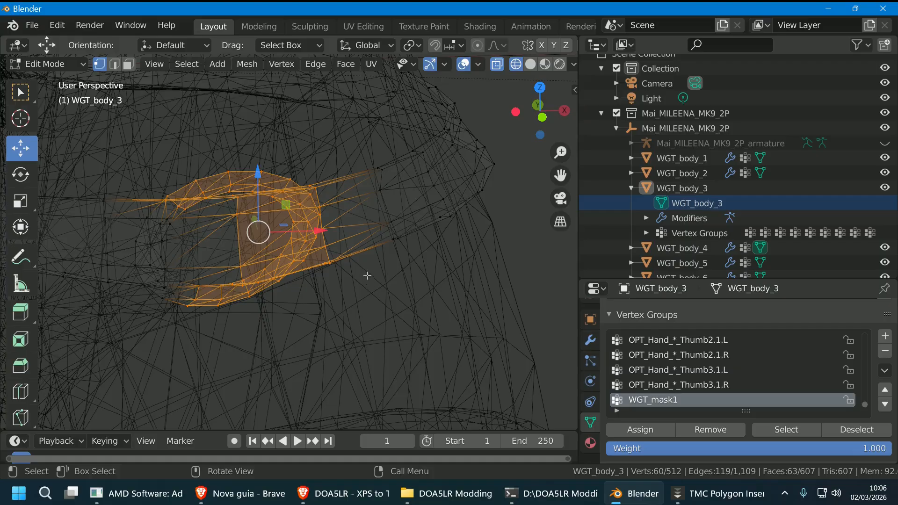
# - Nudge the selected ring section slightly forward, then deselect its innermost vertices and nudge the remaining ones again
pyautogui.moveTo(367, 277)
pyautogui.mouseDown(button='middle')
pyautogui.moveTo(360, 165)
pyautogui.moveTo(317, 270)
pyautogui.mouseUp(button='middle')
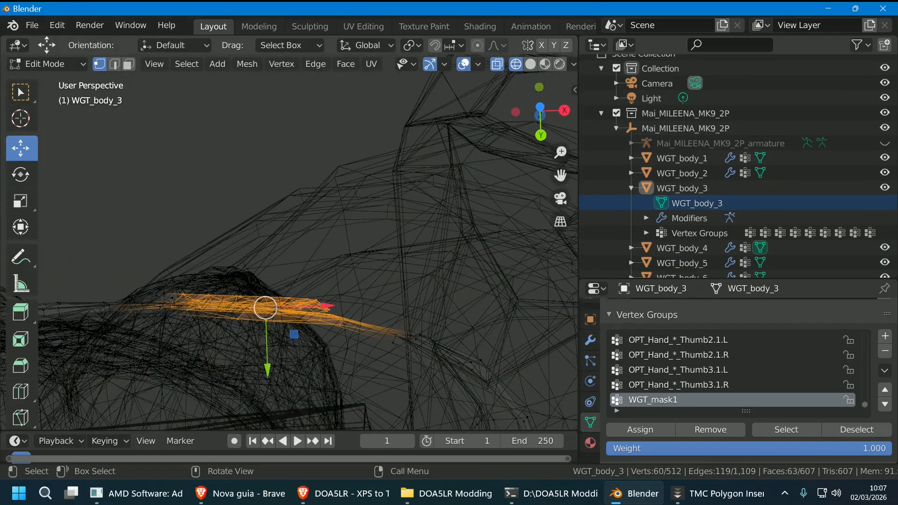
pyautogui.moveTo(273, 308); pyautogui.dragTo(274, 307)
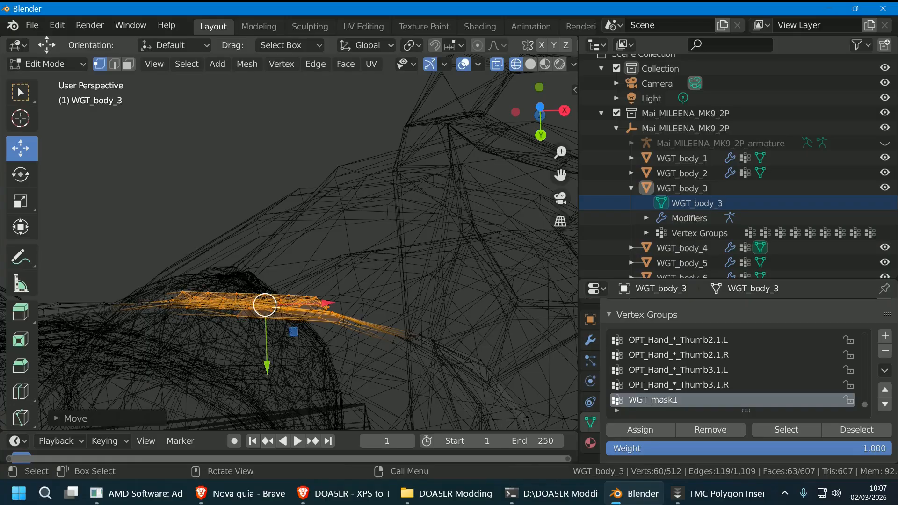
pyautogui.moveTo(275, 307)
pyautogui.mouseDown(button='middle')
pyautogui.moveTo(280, 358)
pyautogui.moveTo(184, 293)
pyautogui.moveTo(196, 285)
pyautogui.moveTo(188, 351)
pyautogui.mouseUp(button='middle')
pyautogui.press('c')
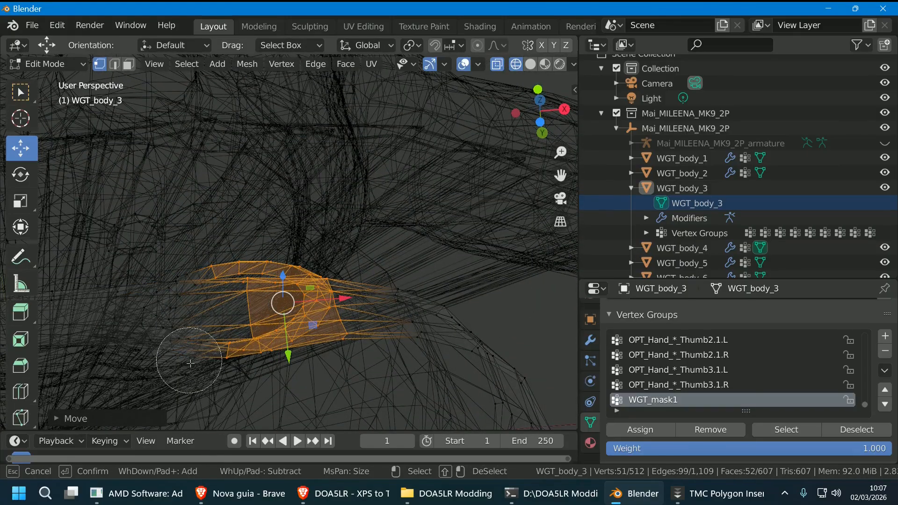
pyautogui.press('Escape')
pyautogui.moveTo(267, 384)
pyautogui.mouseDown(button='middle')
pyautogui.moveTo(297, 375)
pyautogui.moveTo(281, 311)
pyautogui.mouseUp(button='middle')
pyautogui.moveTo(280, 312); pyautogui.dragTo(281, 300)
# - Deselect more vertices at the ring's inner side and move the remaining 45 vertices slightly away from the body
pyautogui.moveTo(280, 300)
pyautogui.mouseDown(button='middle')
pyautogui.moveTo(201, 280)
pyautogui.moveTo(206, 316)
pyautogui.mouseUp(button='middle')
pyautogui.press('c')
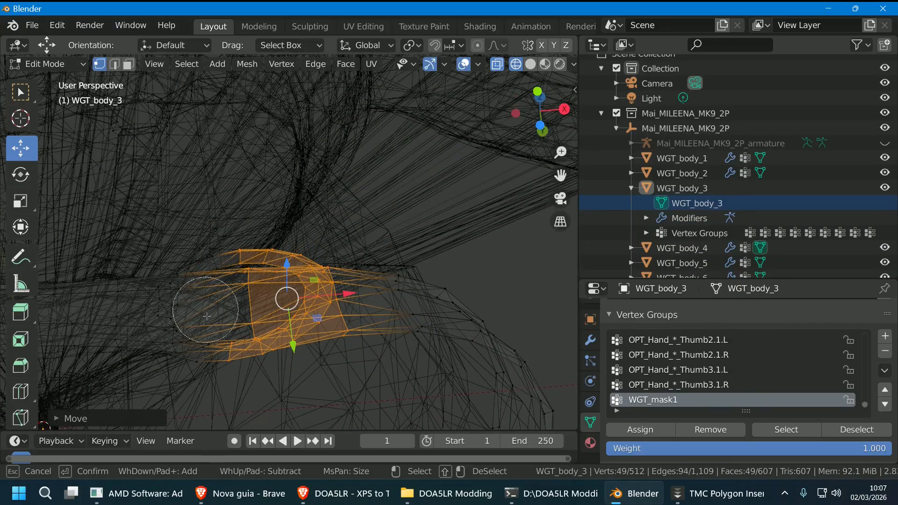
pyautogui.rightClick(215, 372)
pyautogui.moveTo(285, 309)
pyautogui.mouseDown(button='middle')
pyautogui.moveTo(324, 314)
pyautogui.moveTo(294, 306)
pyautogui.mouseUp(button='middle')
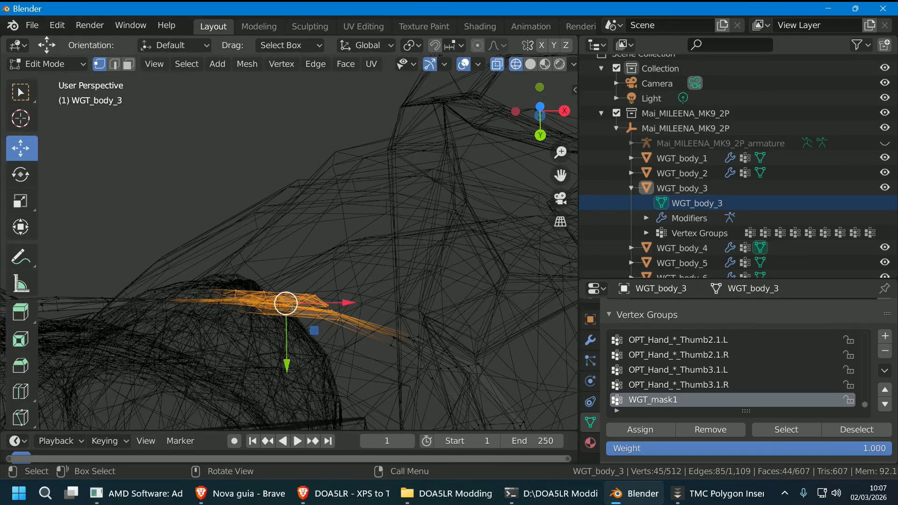
pyautogui.moveTo(292, 305); pyautogui.dragTo(285, 300)
# - Reduce the selection to 31 vertices at the ring's outer edge and inspect the belt in solid shading
pyautogui.moveTo(276, 255); pyautogui.dragTo(238, 286, button='middle')
pyautogui.press('c')
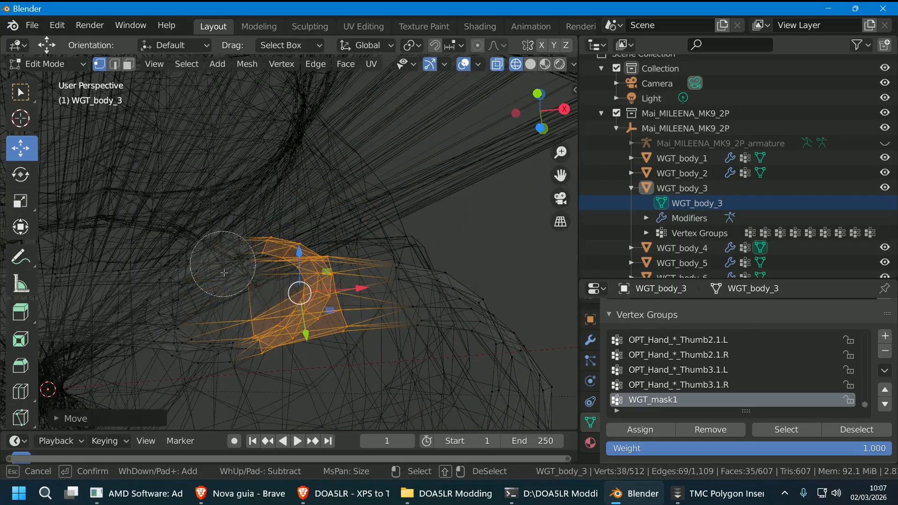
pyautogui.middleClick(265, 362)
pyautogui.press('Escape')
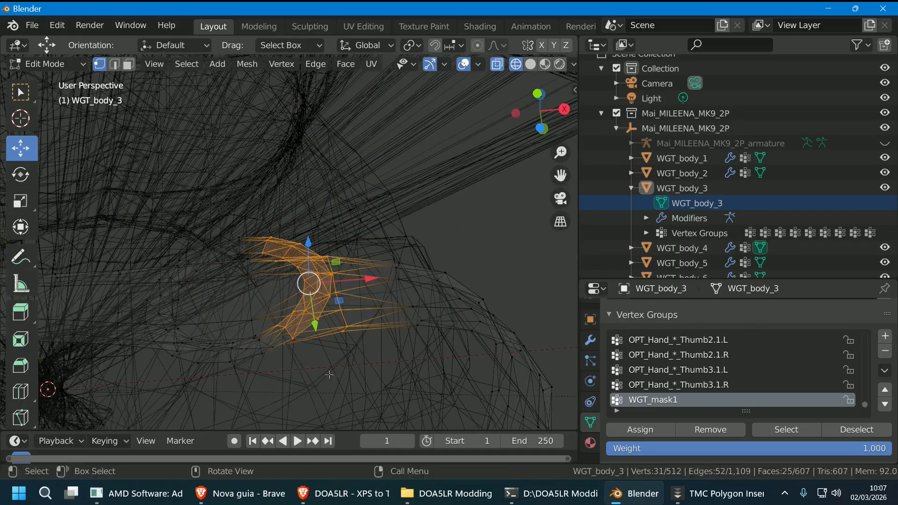
pyautogui.moveTo(347, 386); pyautogui.dragTo(361, 299, button='middle')
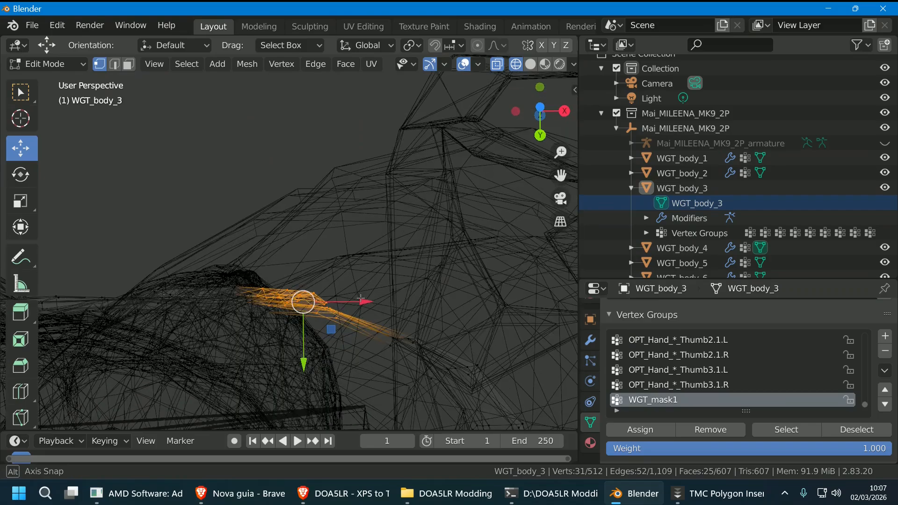
pyautogui.hotkey('shift', 'z')
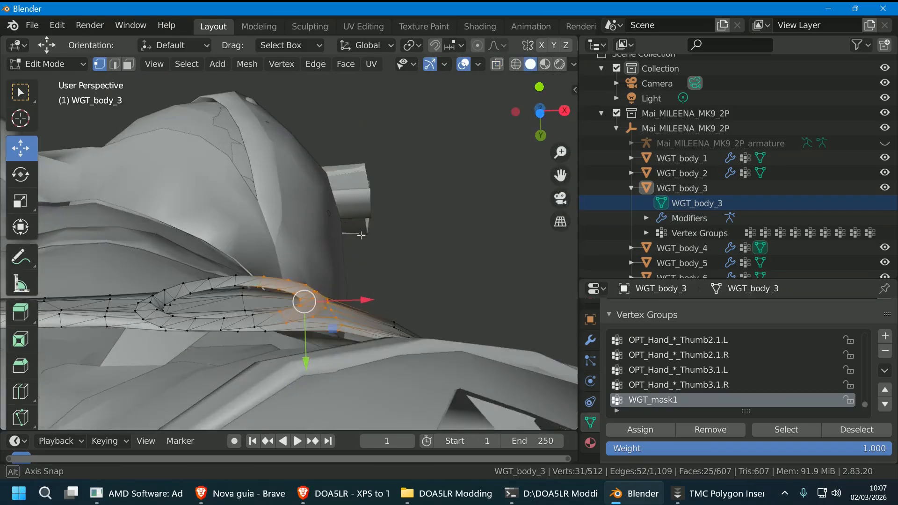
pyautogui.moveTo(360, 235); pyautogui.dragTo(479, 242, button='middle')
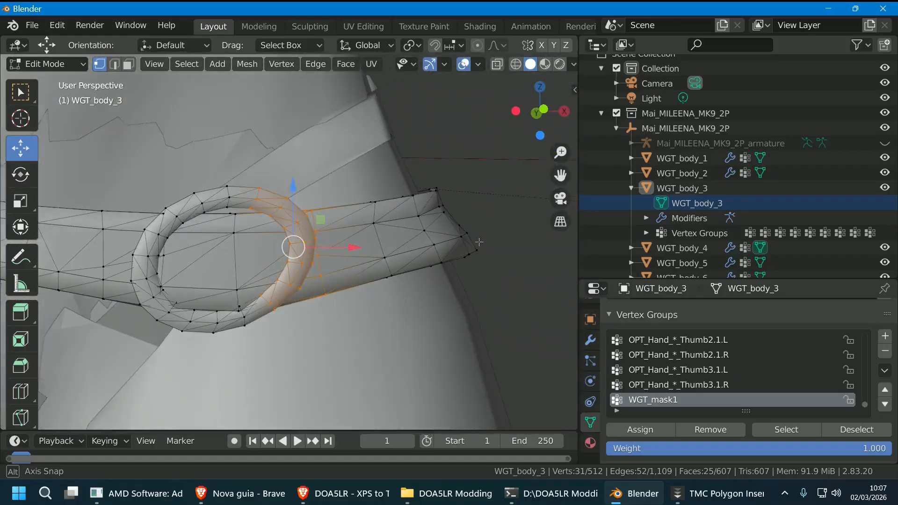
pyautogui.scroll(-8, 479, 242)
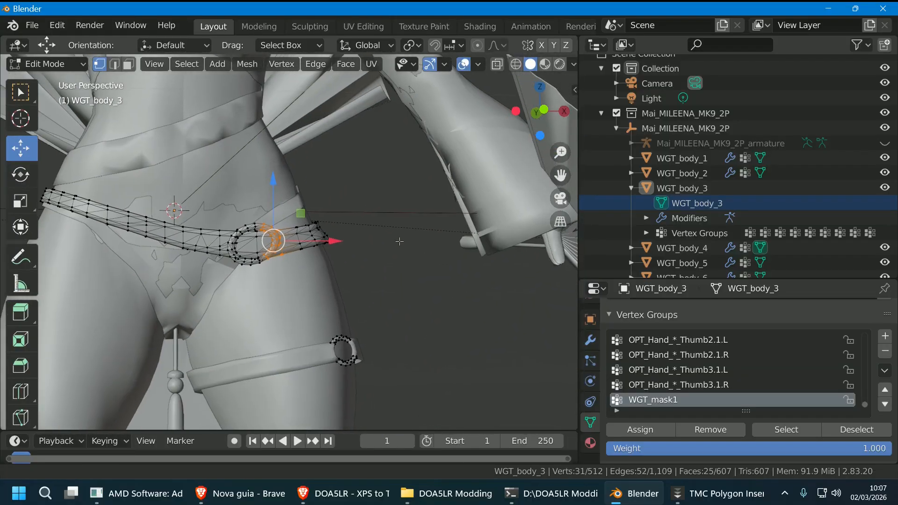
pyautogui.moveTo(399, 242); pyautogui.dragTo(295, 242, button='middle')
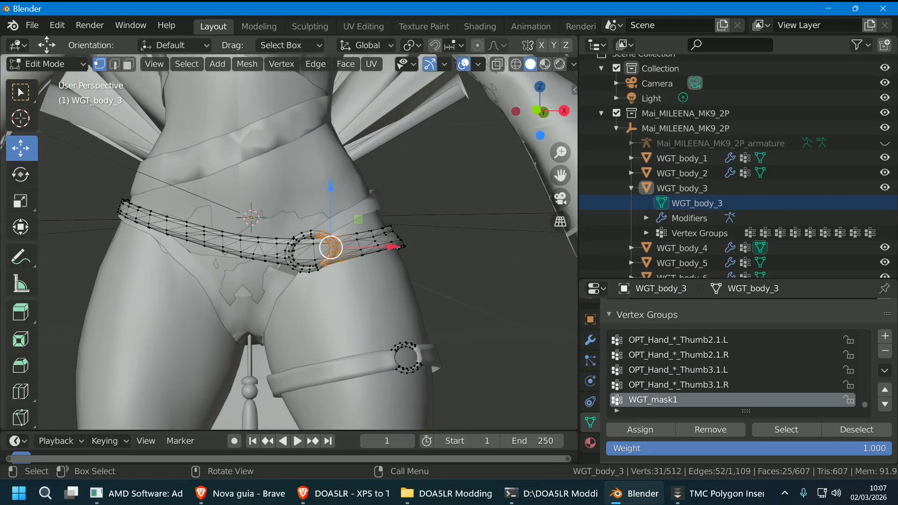
# - Circle-select the whole ring and the adjoining belt sections in wireframe, then check the selection in solid shading
pyautogui.moveTo(518, 69)
pyautogui.mouseDown(button='middle')
pyautogui.moveTo(430, 168)
pyautogui.moveTo(413, 209)
pyautogui.moveTo(409, 201)
pyautogui.mouseUp(button='middle')
pyautogui.press('c')
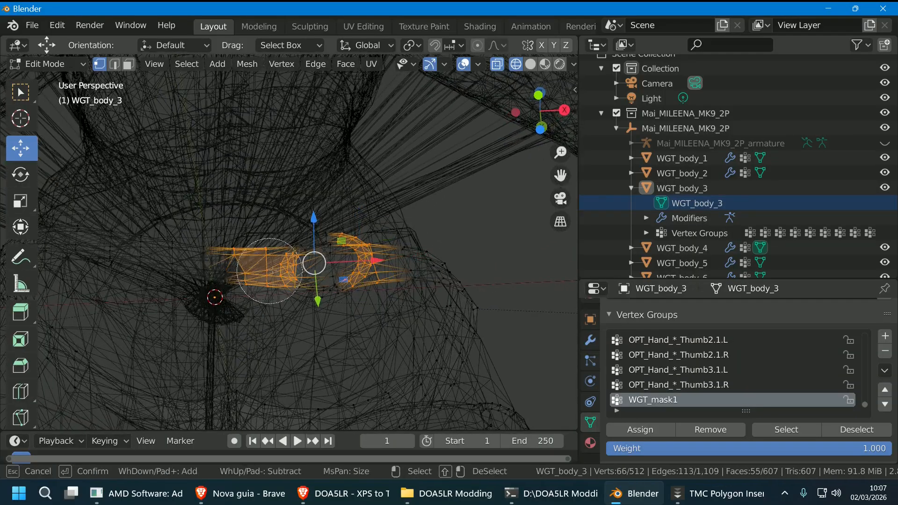
pyautogui.moveTo(356, 252); pyautogui.dragTo(408, 252, button='middle')
pyautogui.moveTo(397, 240); pyautogui.dragTo(430, 248)
pyautogui.moveTo(430, 248)
pyautogui.mouseDown(button='middle')
pyautogui.moveTo(436, 275)
pyautogui.moveTo(443, 245)
pyautogui.mouseUp(button='middle')
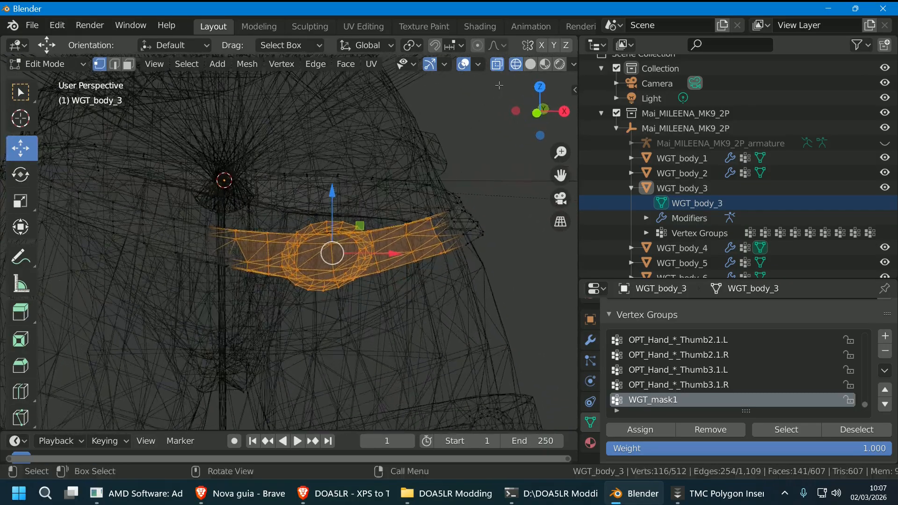
pyautogui.click(530, 64)
pyautogui.moveTo(475, 178); pyautogui.dragTo(455, 163, button='middle')
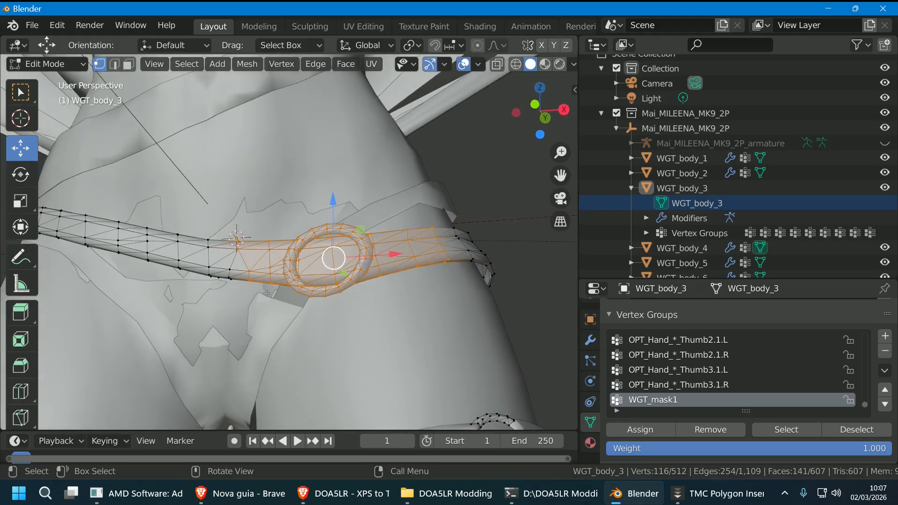
# - Refine the wireframe selection with the belt vertices on the ring's inner side, dropping stray ones to leave 120 vertices
pyautogui.click(517, 65)
pyautogui.press('c')
pyautogui.moveTo(289, 251)
pyautogui.mouseDown()
pyautogui.moveTo(255, 281)
pyautogui.moveTo(301, 210)
pyautogui.mouseUp()
pyautogui.moveTo(280, 276)
pyautogui.mouseDown(button='middle')
pyautogui.moveTo(313, 300)
pyautogui.moveTo(308, 293)
pyautogui.mouseUp(button='middle')
pyautogui.press('c')
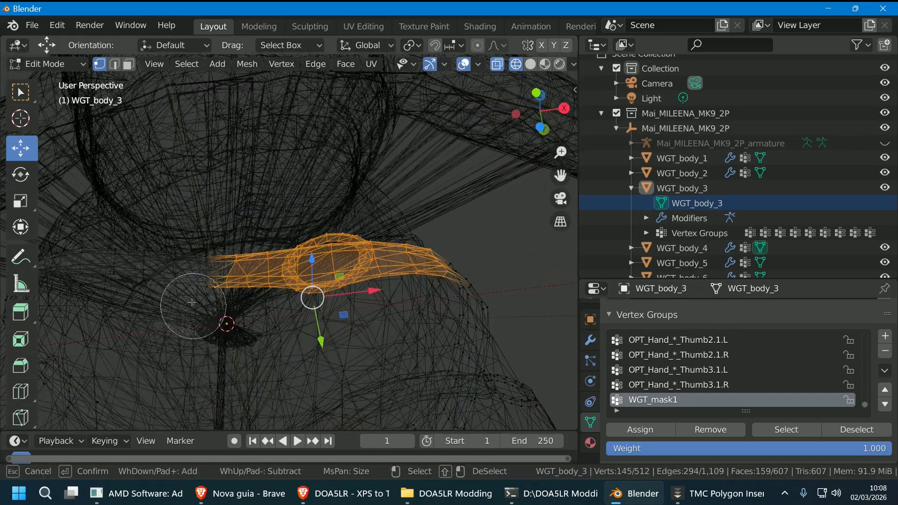
pyautogui.middleClick(192, 302)
pyautogui.rightClick(245, 347)
pyautogui.scroll(-3, 256, 342)
pyautogui.press('c')
pyautogui.moveTo(223, 372); pyautogui.dragTo(261, 363, button='middle')
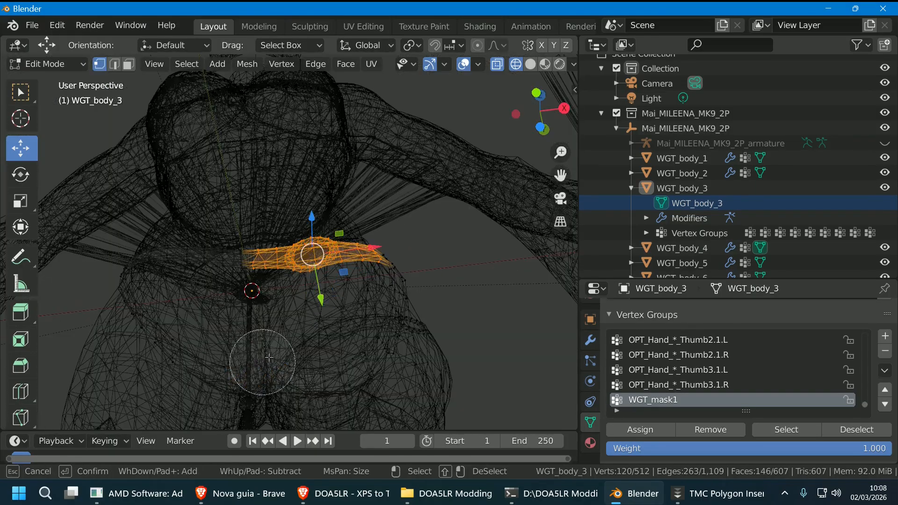
pyautogui.rightClick(353, 299)
pyautogui.moveTo(355, 304)
pyautogui.mouseDown(button='middle')
pyautogui.moveTo(362, 376)
pyautogui.moveTo(368, 359)
pyautogui.mouseUp(button='middle')
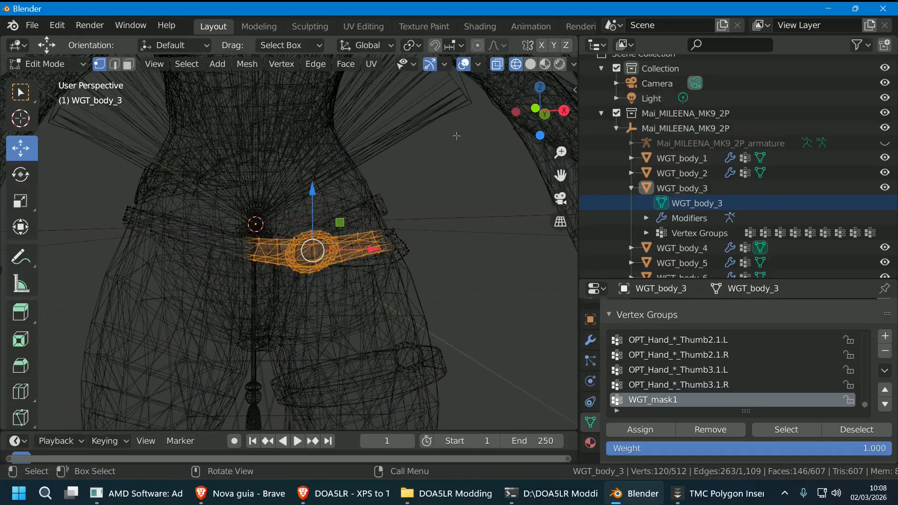
# - Move the selected ring and belt section slightly in solid shading, shrink the selection one level and nudge it again
pyautogui.click(529, 64)
pyautogui.scroll(2, 466, 177)
pyautogui.moveTo(466, 177); pyautogui.dragTo(323, 260, button='middle')
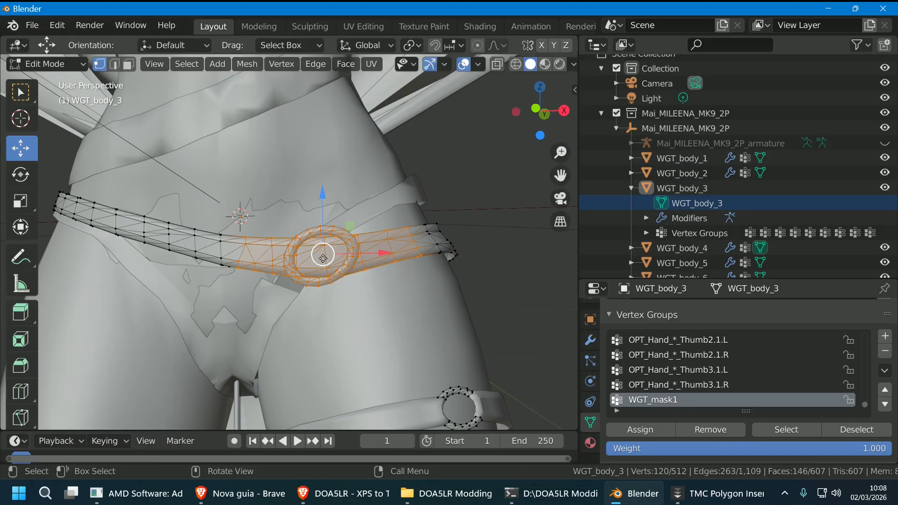
pyautogui.press('g')
pyautogui.click(323, 257)
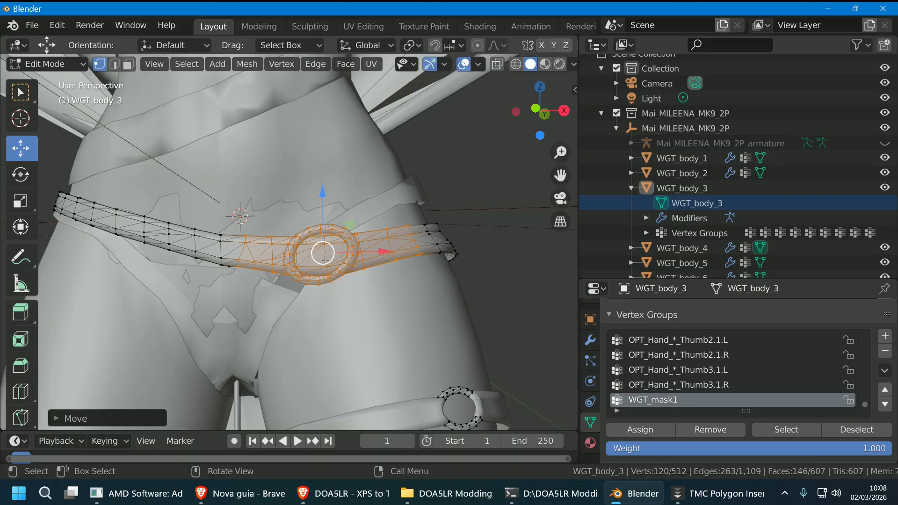
pyautogui.press('ctrl+KP_Subtract')
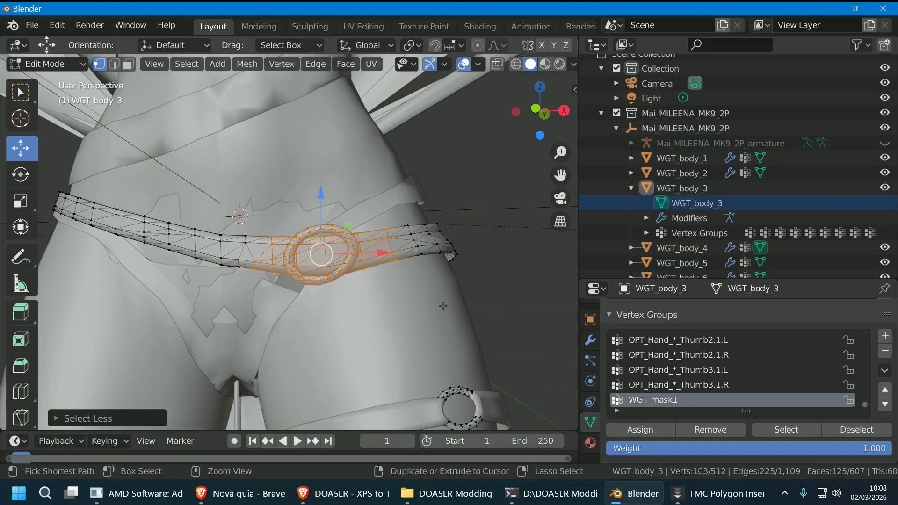
pyautogui.moveTo(322, 254); pyautogui.dragTo(327, 255)
# - Shrink the selection another level, deselect the belt vertices on the ring's inner side, and raise the ring about 0.0027 m
pyautogui.press('ctrl+KP_Subtract')
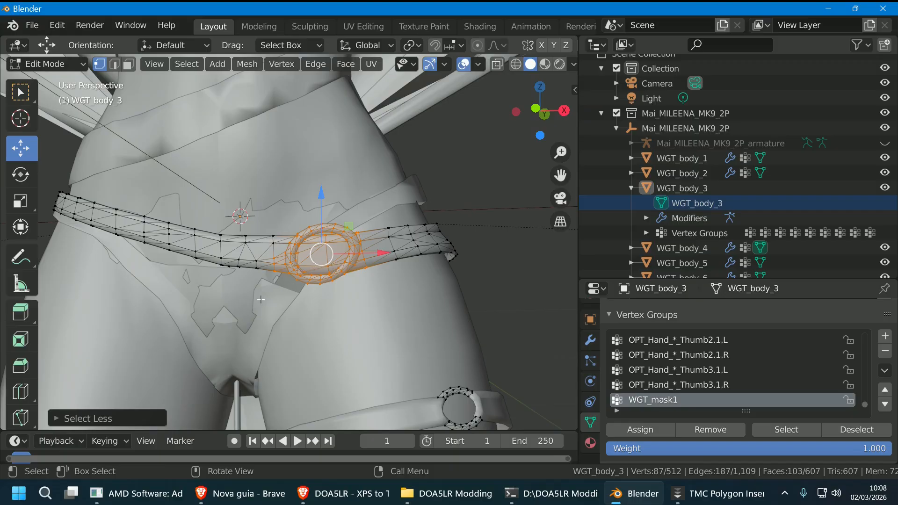
pyautogui.click(516, 64)
pyautogui.press('c')
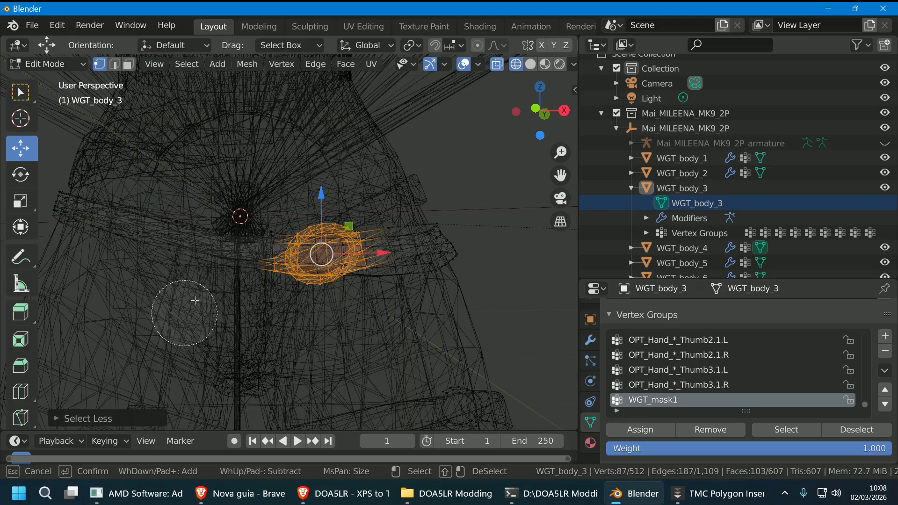
pyautogui.middleClick(248, 267)
pyautogui.rightClick(249, 266)
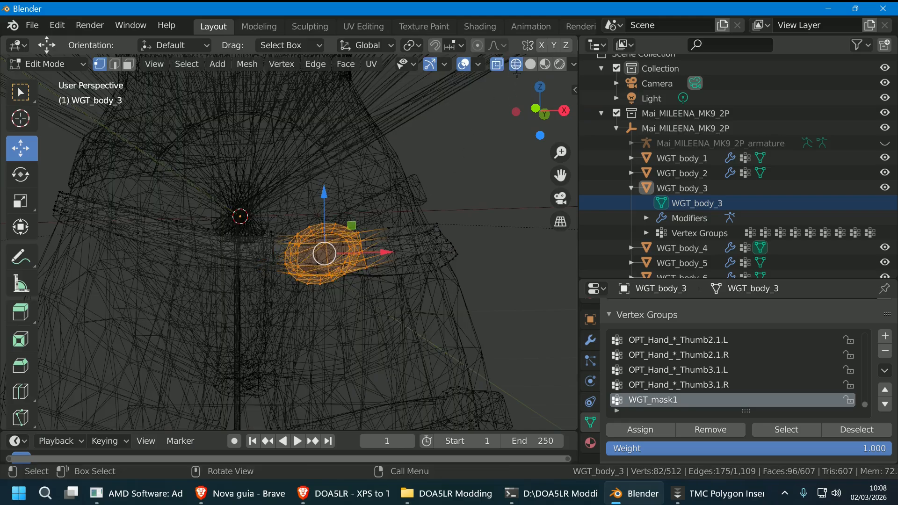
pyautogui.click(530, 65)
pyautogui.press('g')
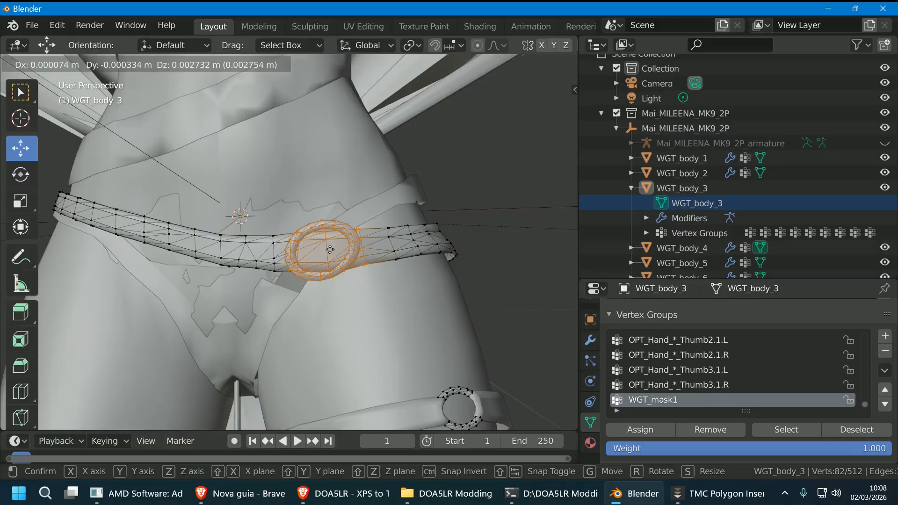
pyautogui.click(331, 250)
# - Clear the selection, circle-select nine vertices at the belt's front centre in wireframe, and return to solid shading
pyautogui.moveTo(469, 243); pyautogui.dragTo(315, 240, button='middle')
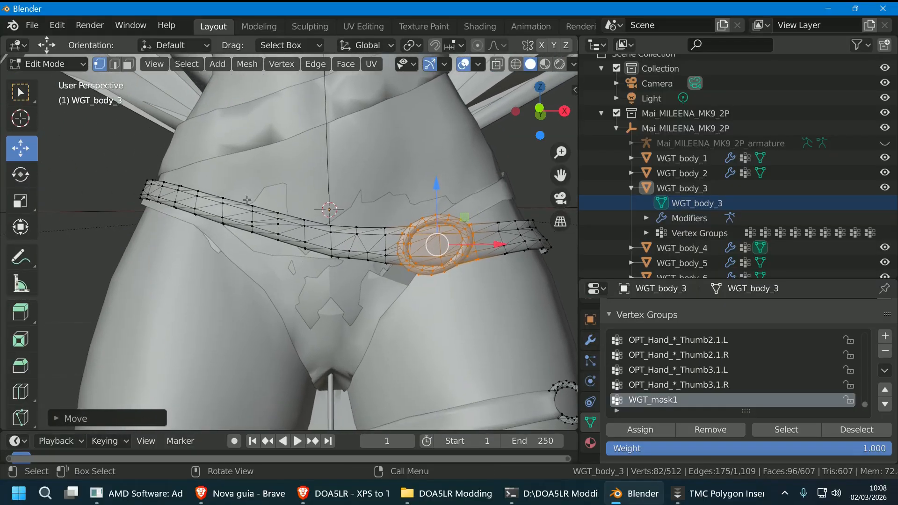
pyautogui.click(411, 212)
pyautogui.hotkey('alt', 'z')
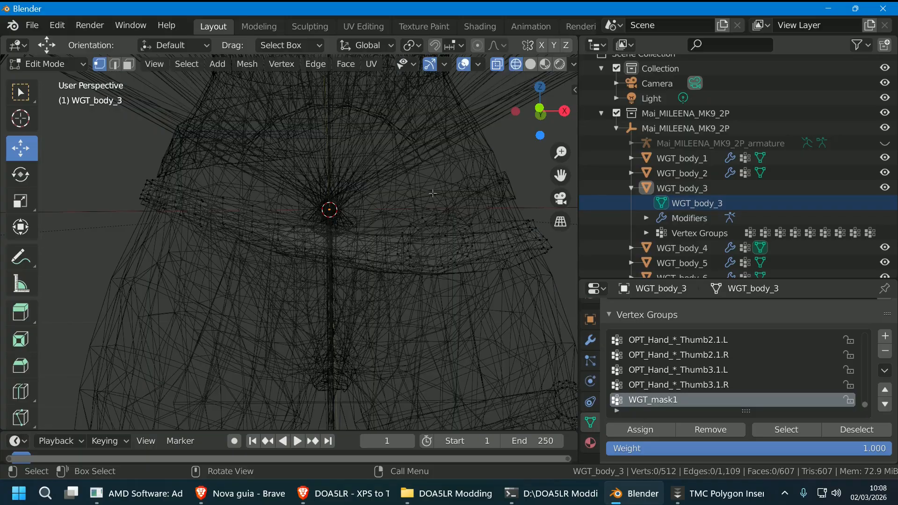
pyautogui.moveTo(513, 74); pyautogui.dragTo(347, 222, button='middle')
pyautogui.press('c')
pyautogui.click(331, 251)
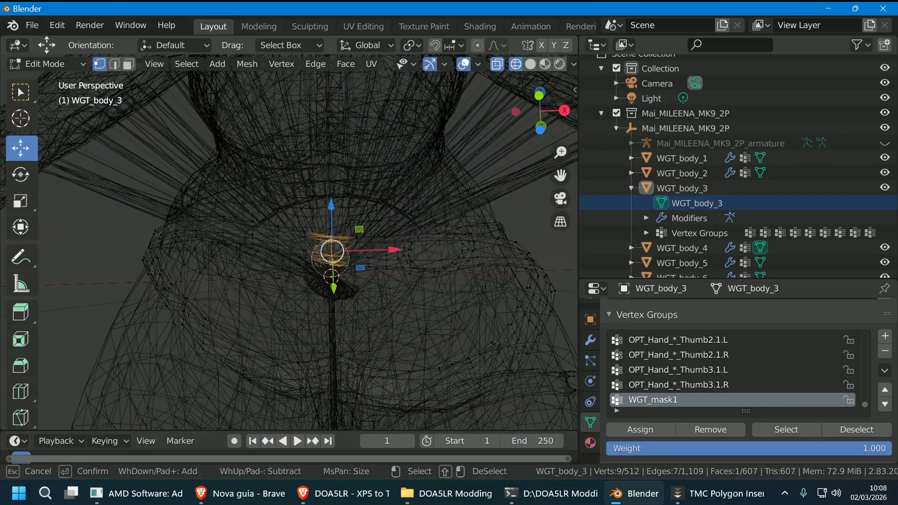
pyautogui.press('Escape')
pyautogui.moveTo(362, 174); pyautogui.dragTo(410, 239, button='middle')
pyautogui.click(527, 69)
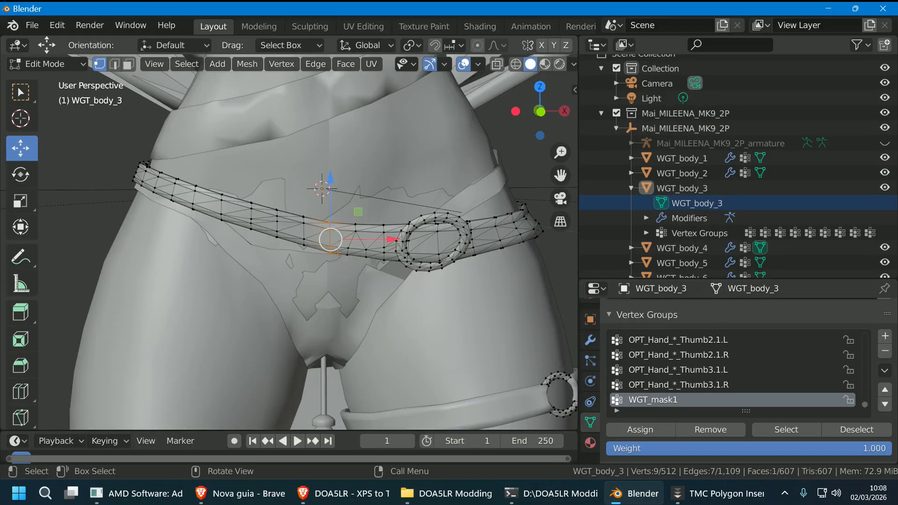
# - Nudge the nine selected vertices at the belt's front centre slightly
pyautogui.moveTo(337, 252); pyautogui.dragTo(348, 253, button='middle')
pyautogui.moveTo(336, 247); pyautogui.dragTo(336, 247)
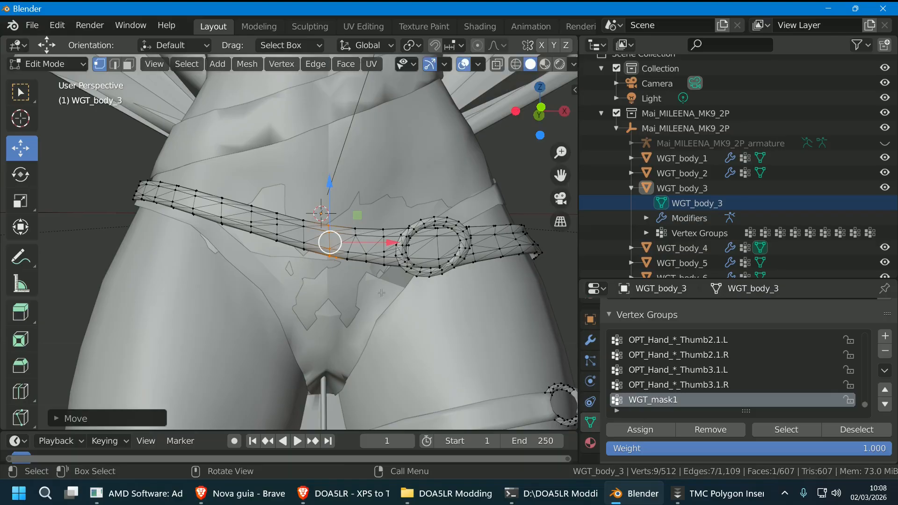
pyautogui.scroll(-4, 335, 247)
pyautogui.moveTo(336, 247)
pyautogui.mouseDown(button='middle')
pyautogui.moveTo(366, 311)
pyautogui.moveTo(507, 320)
pyautogui.moveTo(496, 210)
pyautogui.moveTo(474, 291)
pyautogui.moveTo(284, 375)
pyautogui.moveTo(356, 187)
pyautogui.moveTo(342, 251)
pyautogui.moveTo(300, 241)
pyautogui.mouseUp(button='middle')
pyautogui.scroll(3, 507, 321)
pyautogui.scroll(-2, 486, 243)
# - Clear the selection, circle-select 18 vertices at the belt's rear centre in wireframe, move them slightly, and return to solid shading
pyautogui.click(474, 291)
pyautogui.scroll(2, 285, 376)
pyautogui.hotkey('shift', 'z')
pyautogui.press('c')
pyautogui.moveTo(301, 240); pyautogui.dragTo(303, 264)
pyautogui.press('Escape')
pyautogui.moveTo(310, 316)
pyautogui.mouseDown(button='middle')
pyautogui.moveTo(295, 281)
pyautogui.moveTo(375, 224)
pyautogui.moveTo(397, 255)
pyautogui.moveTo(434, 266)
pyautogui.moveTo(411, 260)
pyautogui.moveTo(385, 377)
pyautogui.moveTo(391, 363)
pyautogui.mouseUp(button='middle')
pyautogui.press('g')
pyautogui.click(294, 286)
pyautogui.click(530, 64)
pyautogui.scroll(-4, 355, 243)
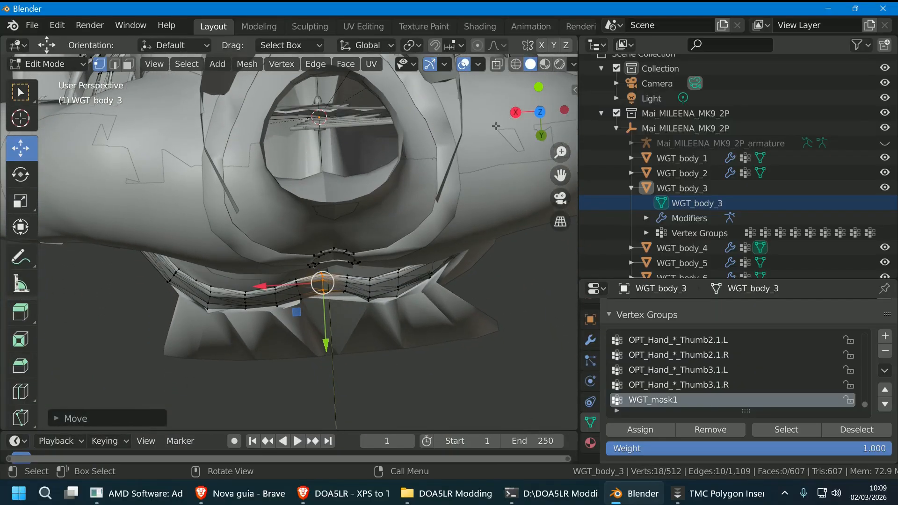
# - Circle-select ten belt vertices on the +X side of the rear centre in wireframe, nudge them slightly, and restore solid shading
pyautogui.hotkey('shift', 'z')
pyautogui.moveTo(375, 273); pyautogui.dragTo(356, 285, button='middle')
pyautogui.press('c')
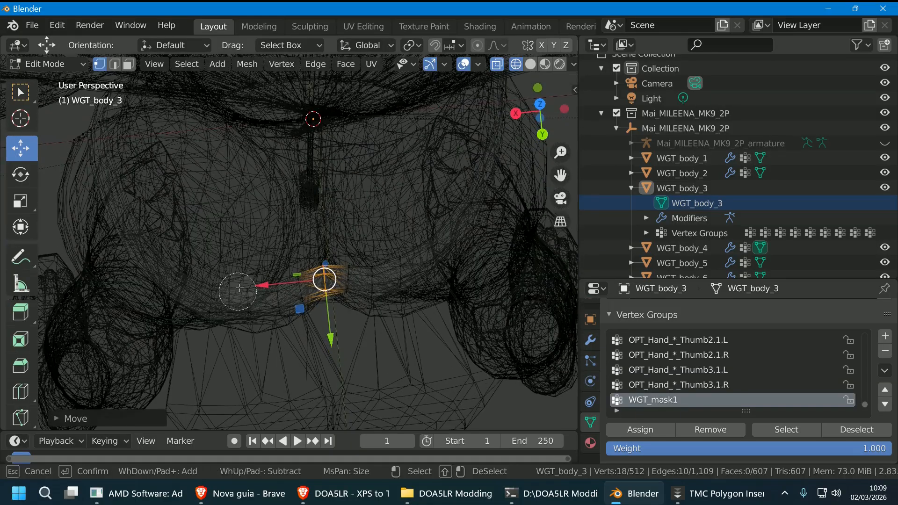
pyautogui.moveTo(241, 340); pyautogui.dragTo(325, 293)
pyautogui.keyDown('shift'); pyautogui.click(325, 293); pyautogui.keyUp('shift')
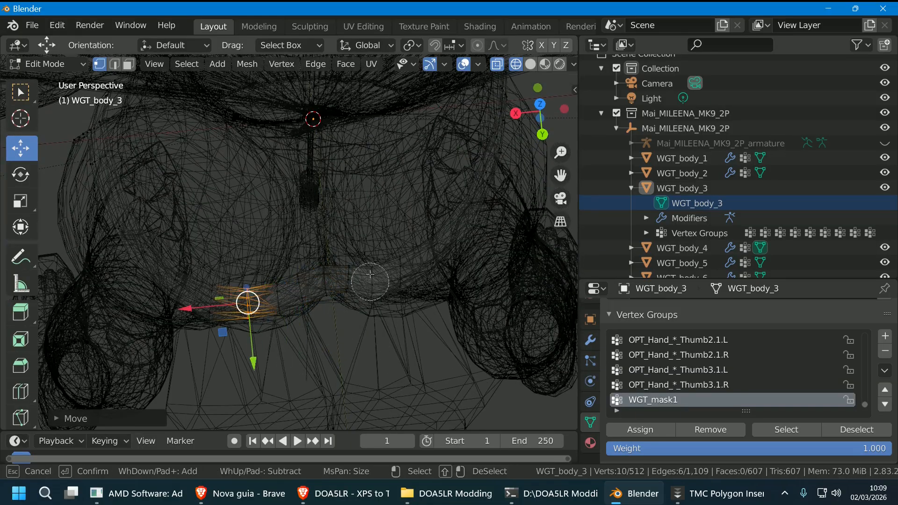
pyautogui.press('Escape')
pyautogui.moveTo(378, 300); pyautogui.dragTo(240, 312, button='middle')
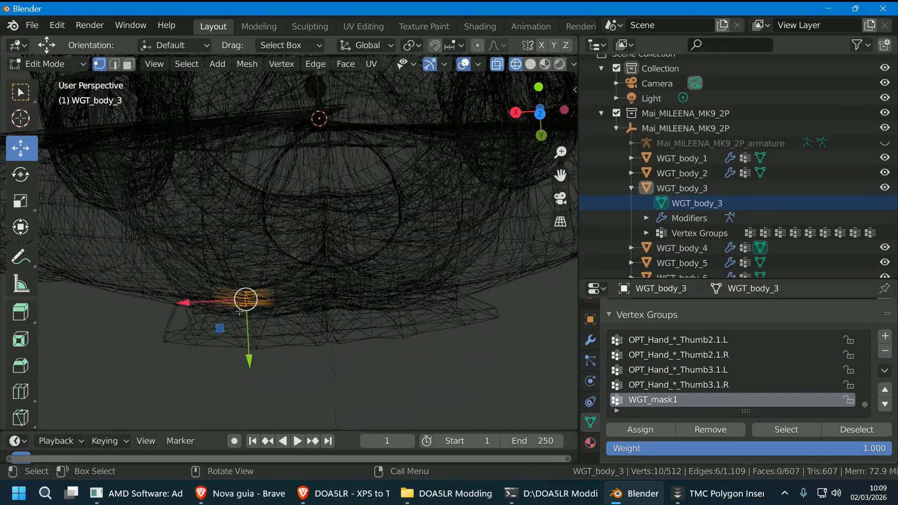
pyautogui.moveTo(244, 302); pyautogui.dragTo(244, 307)
pyautogui.moveTo(244, 307); pyautogui.dragTo(290, 286, button='middle')
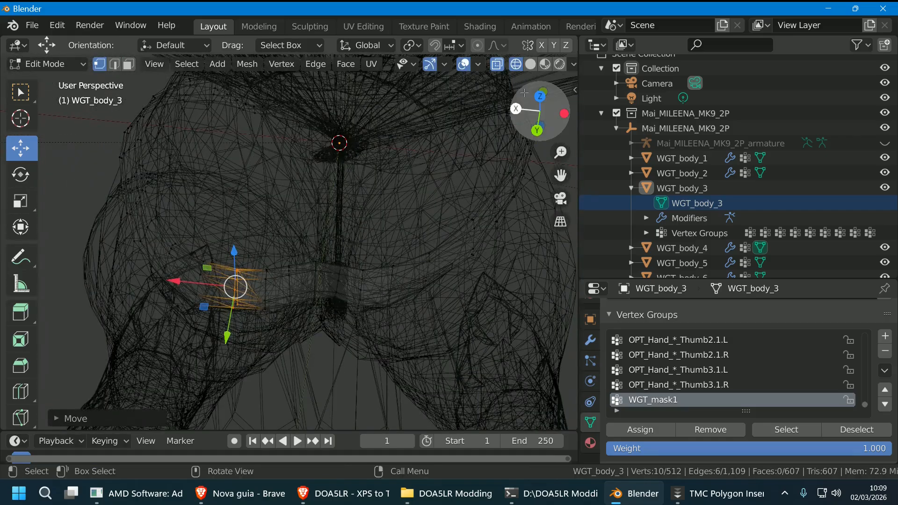
pyautogui.hotkey('shift', 'z')
# - Examine the belt's fit around the front and sides of the hips
pyautogui.moveTo(524, 92)
pyautogui.mouseDown()
pyautogui.moveTo(397, 257)
pyautogui.moveTo(259, 229)
pyautogui.mouseUp()
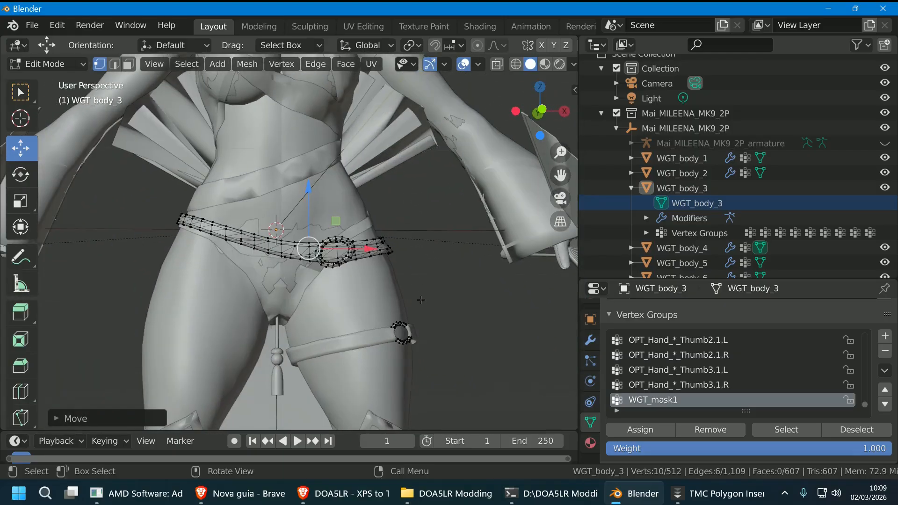
pyautogui.moveTo(420, 300); pyautogui.dragTo(430, 296, button='middle')
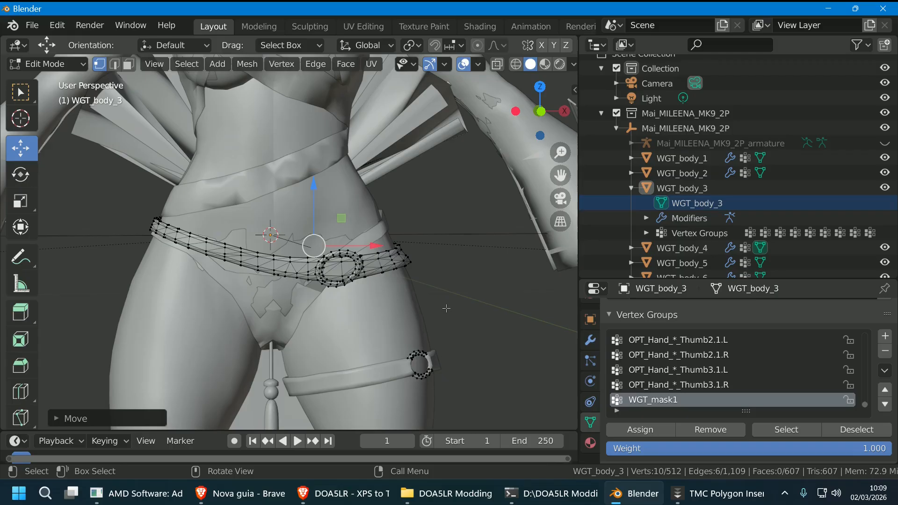
pyautogui.moveTo(446, 308); pyautogui.dragTo(407, 282, button='middle')
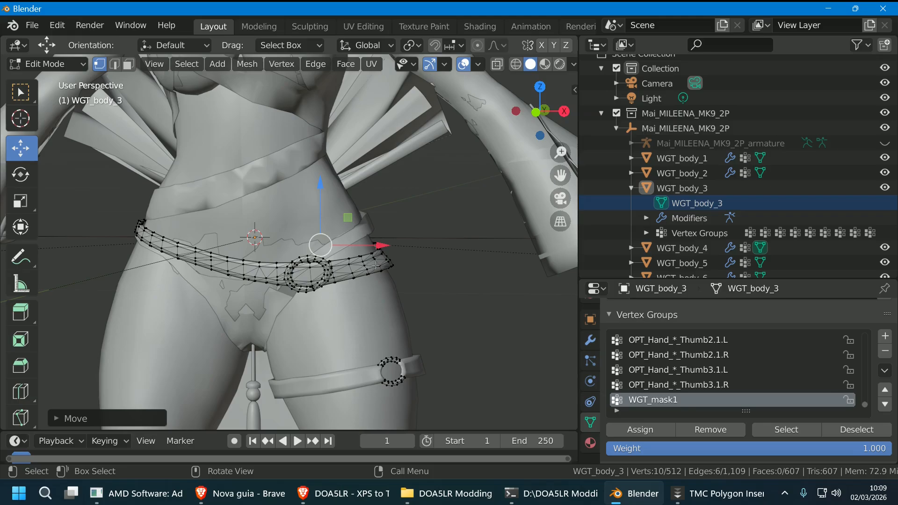
pyautogui.moveTo(365, 305); pyautogui.dragTo(391, 309, button='middle')
pyautogui.moveTo(413, 282); pyautogui.dragTo(435, 282, button='middle')
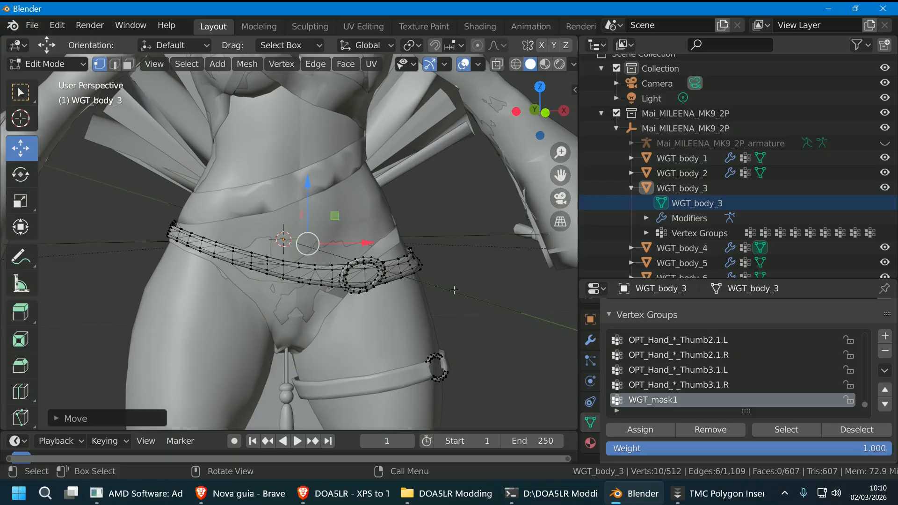
pyautogui.moveTo(449, 291)
pyautogui.mouseDown(button='middle')
pyautogui.moveTo(421, 274)
pyautogui.moveTo(447, 298)
pyautogui.mouseUp(button='middle')
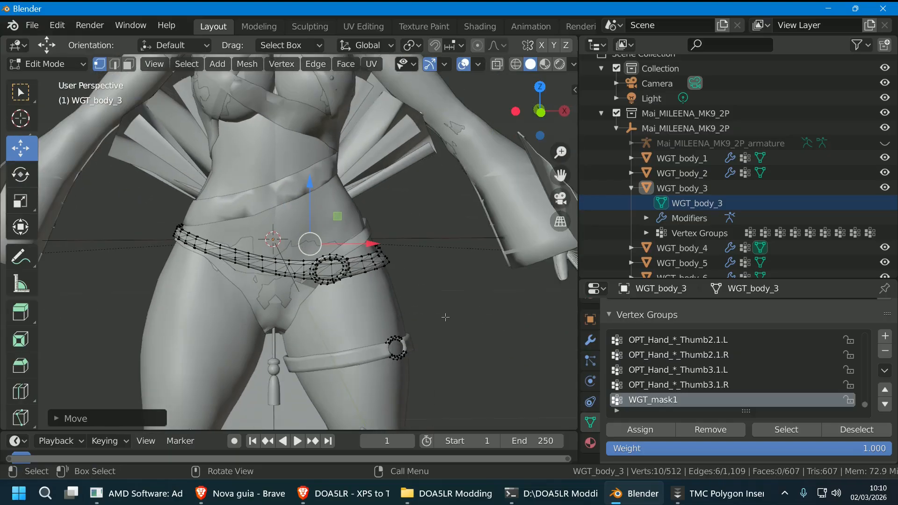
pyautogui.scroll(4, 443, 298)
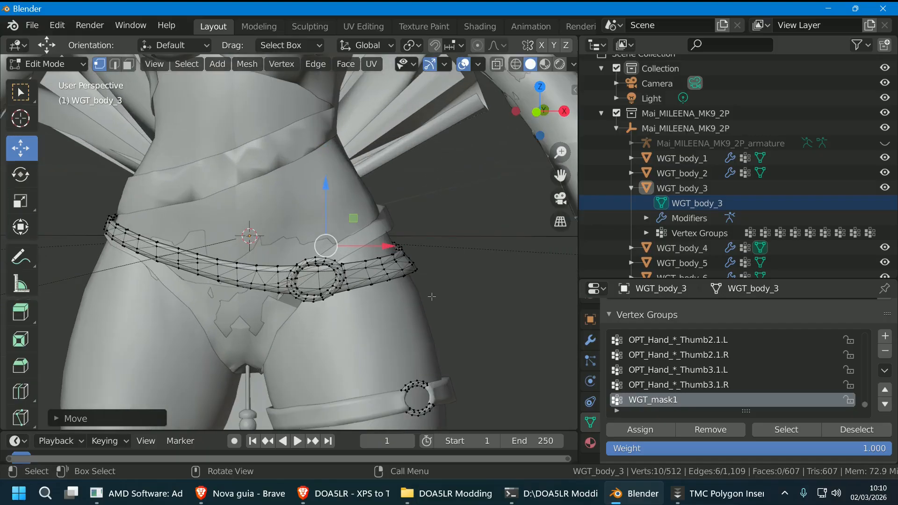
pyautogui.moveTo(435, 304); pyautogui.dragTo(422, 313, button='middle')
pyautogui.scroll(1, 422, 313)
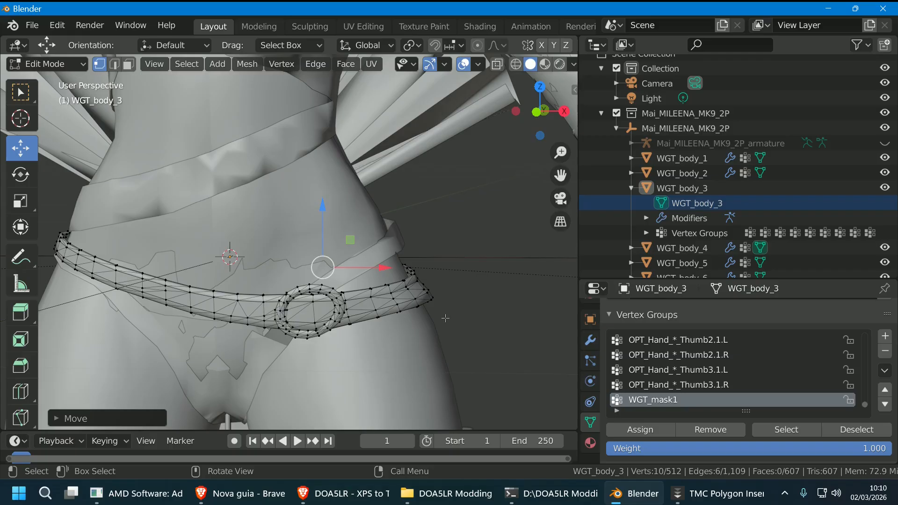
pyautogui.scroll(-5, 26, 327)
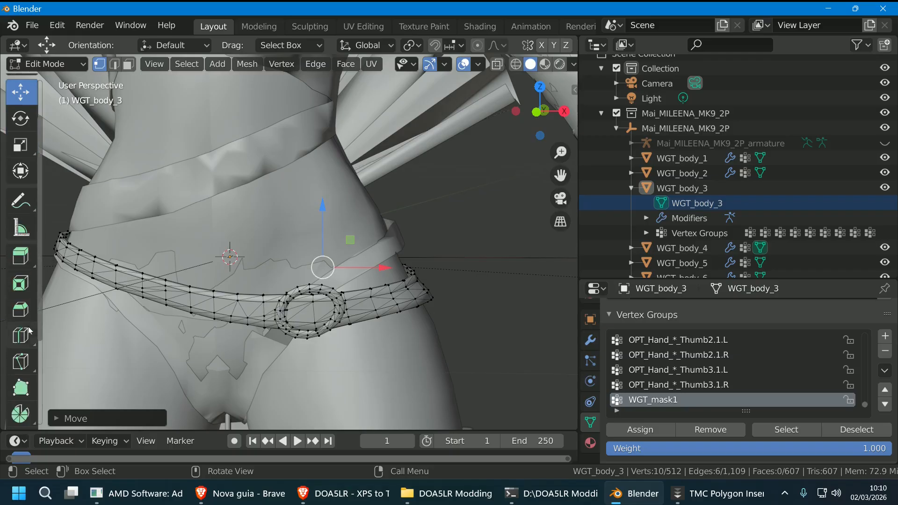
pyautogui.click(28, 327)
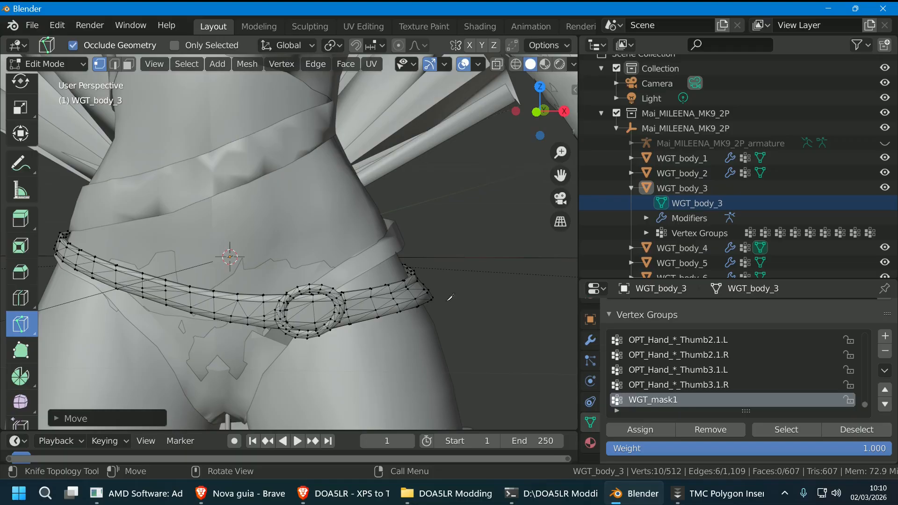
# - Return to Object Mode, select the belt mesh WGT_body_3, and delete all its vertex groups
pyautogui.press('Tab')
pyautogui.scroll(-6, 501, 286)
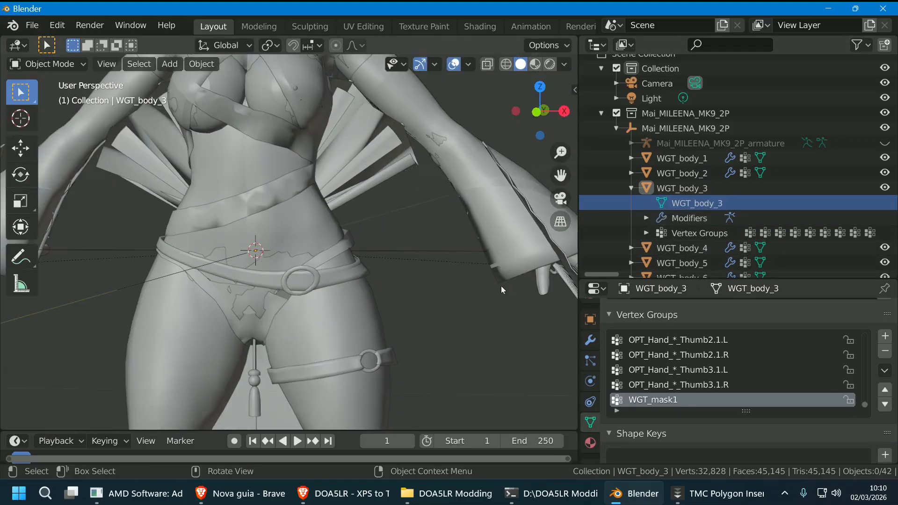
pyautogui.moveTo(460, 287); pyautogui.dragTo(467, 284, button='middle')
pyautogui.click(374, 280)
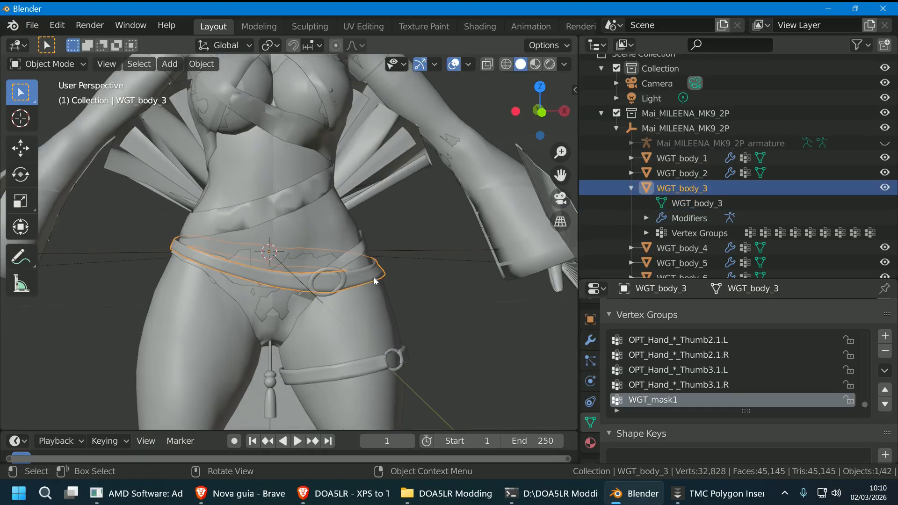
pyautogui.scroll(-2, 591, 396)
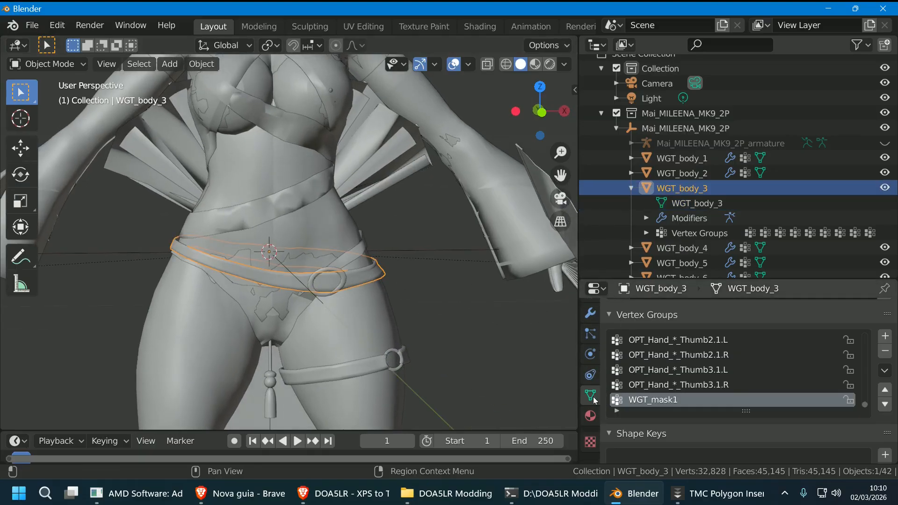
pyautogui.click(885, 370)
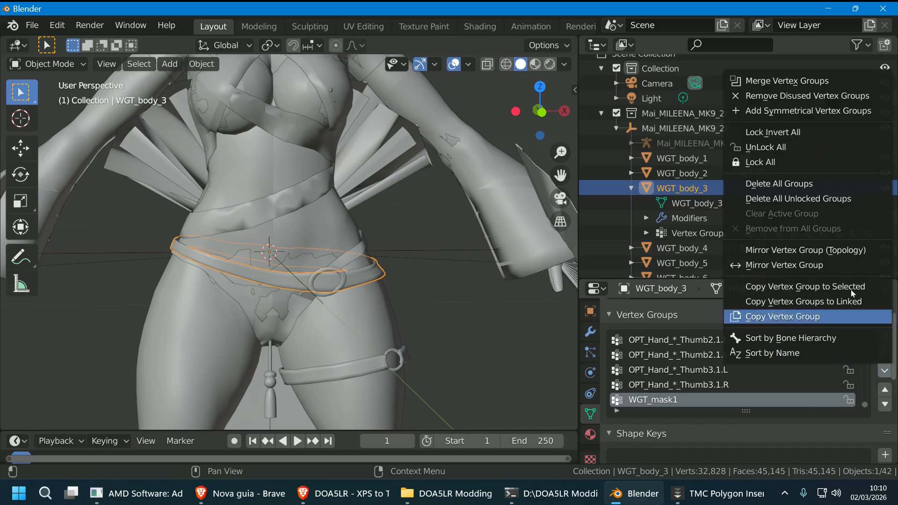
pyautogui.click(790, 186)
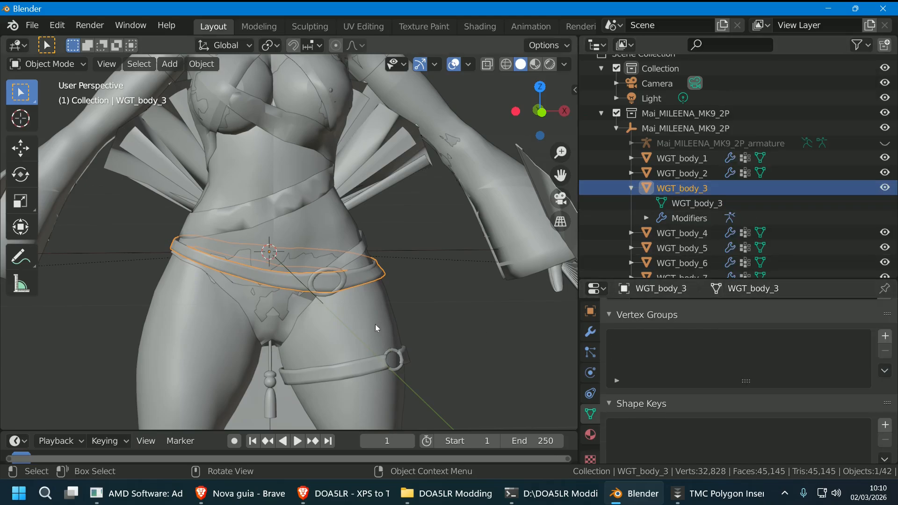
# - Select the body mesh WGT_body_n_3, and add the belt WGT_body_3 to the selection as the active object
pyautogui.scroll(-4, 375, 324)
pyautogui.scroll(2, 360, 251)
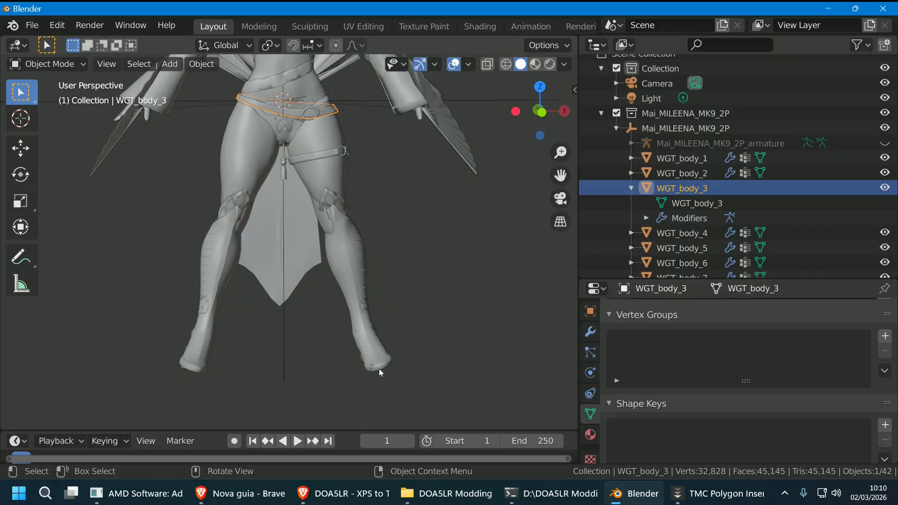
pyautogui.click(365, 306)
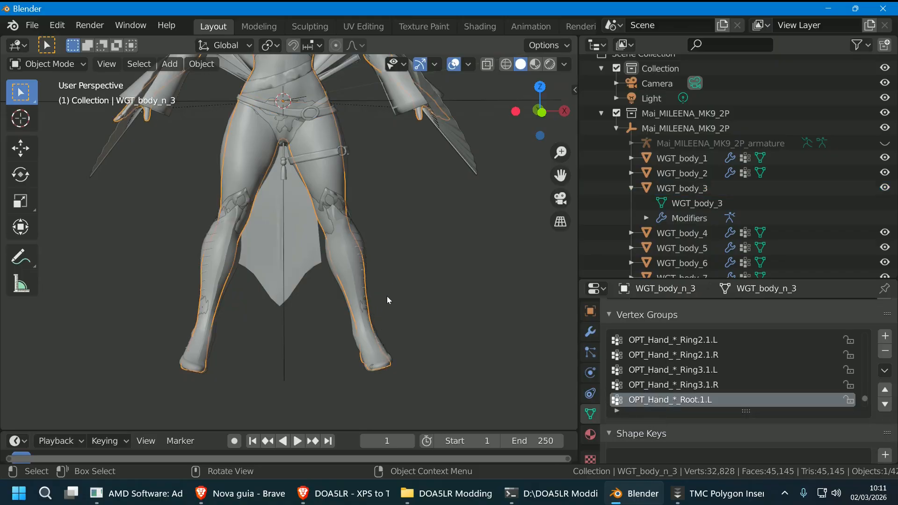
pyautogui.scroll(-3, 388, 297)
pyautogui.scroll(8, 409, 345)
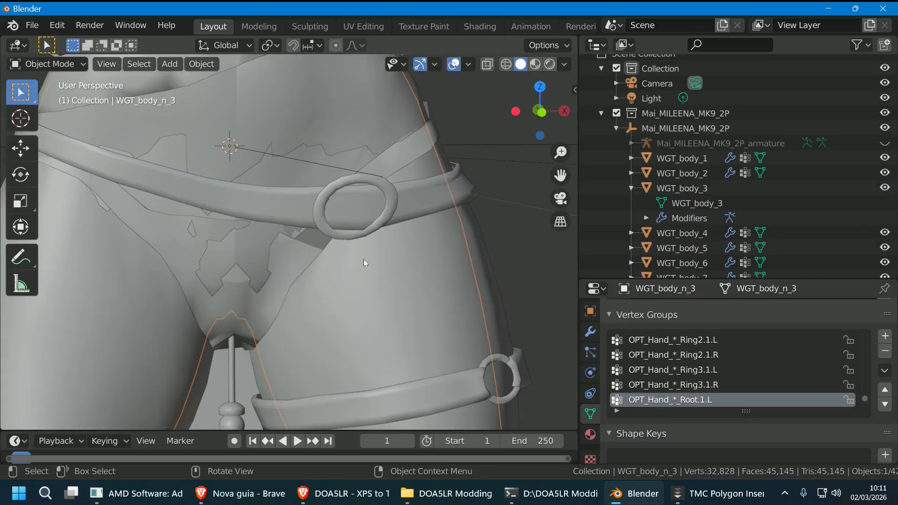
pyautogui.click(287, 207)
# - Transfer the body's weights to the belt in the Texture Paint workspace's Weight Paint mode, toggle Freeze Operator, then return to Layout and clear the selection
pyautogui.click(424, 26)
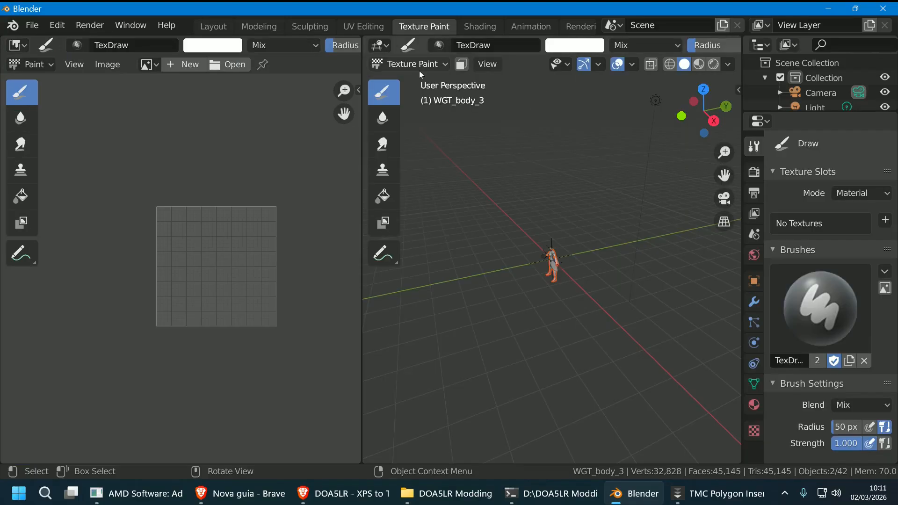
pyautogui.click(408, 63)
pyautogui.click(407, 146)
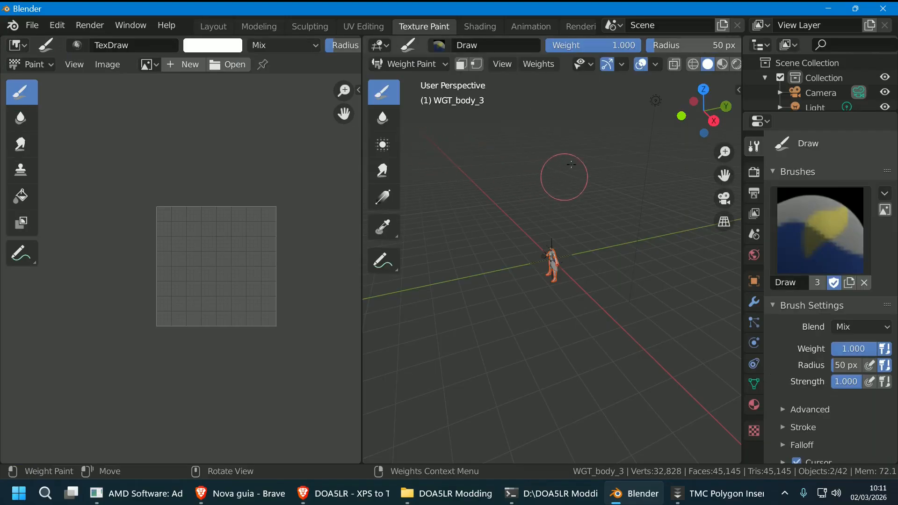
pyautogui.click(556, 61)
pyautogui.click(538, 253)
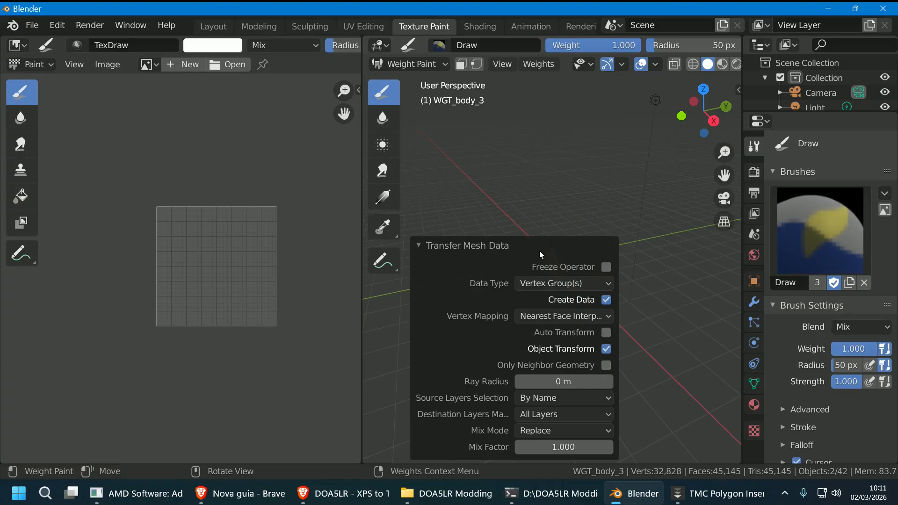
pyautogui.click(605, 267)
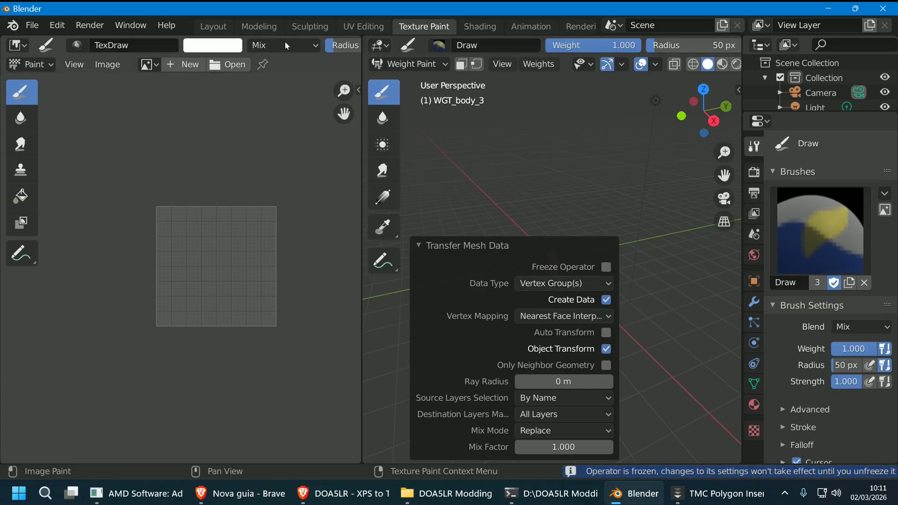
pyautogui.click(213, 26)
pyautogui.click(484, 257)
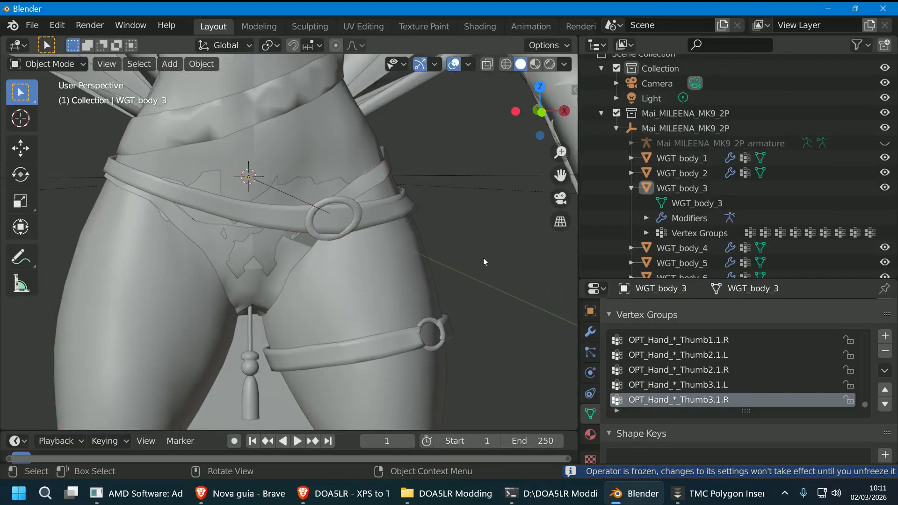
# - Select the belt mesh and export it as WGT_body_3.tmcmesh to the D:\DOA5LR Modding folder
pyautogui.click(395, 208)
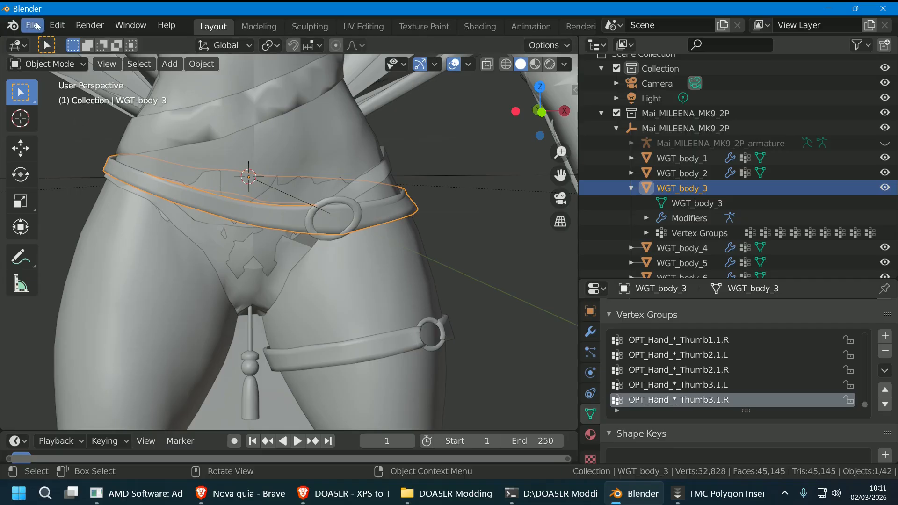
pyautogui.click(32, 25)
pyautogui.moveTo(71, 240)
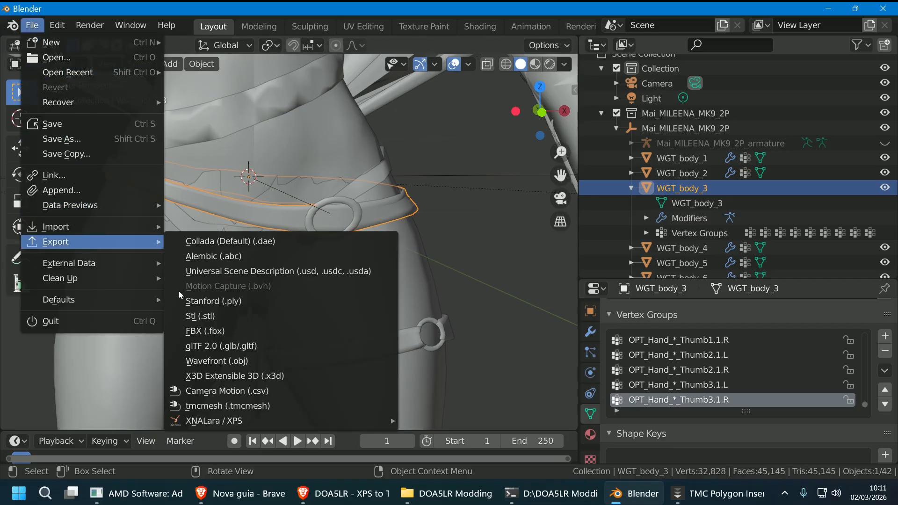
pyautogui.click(257, 406)
pyautogui.click(166, 358)
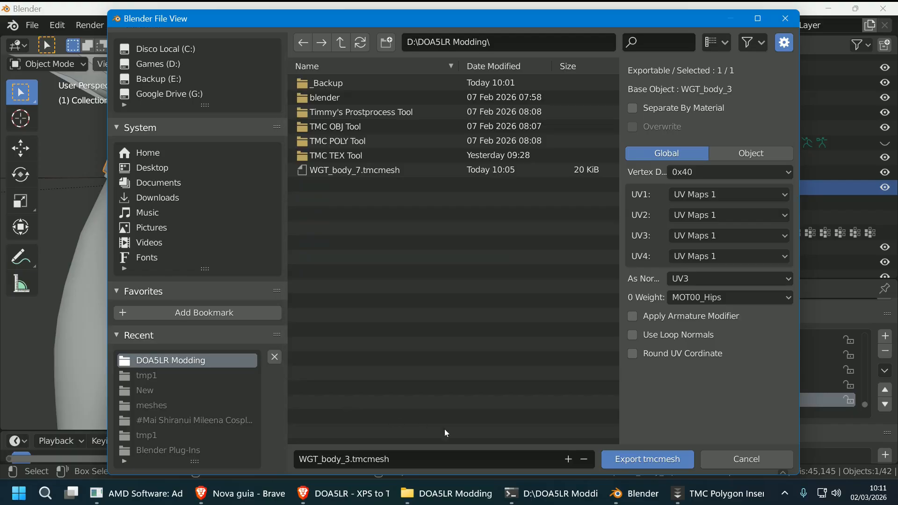
pyautogui.click(627, 460)
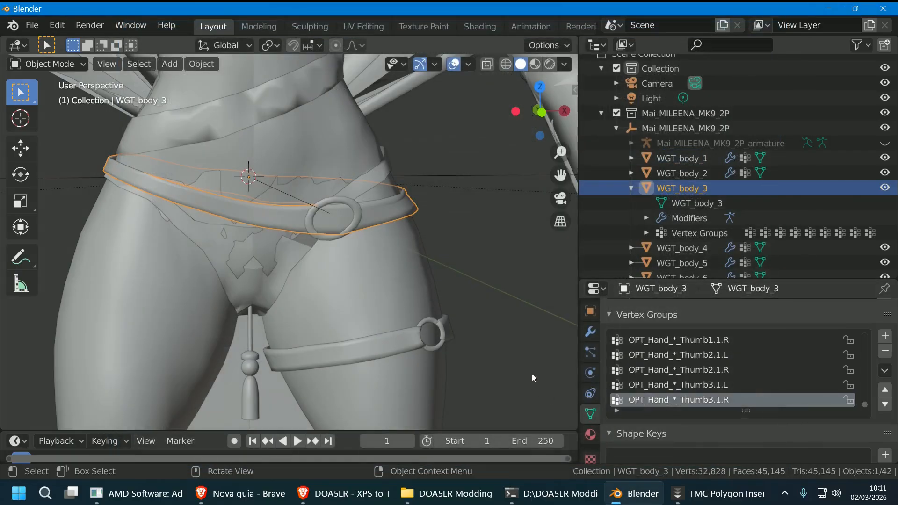
# - Clear the selection, select the ring mesh WGT_body_4, and delete all its vertex groups
pyautogui.click(493, 258)
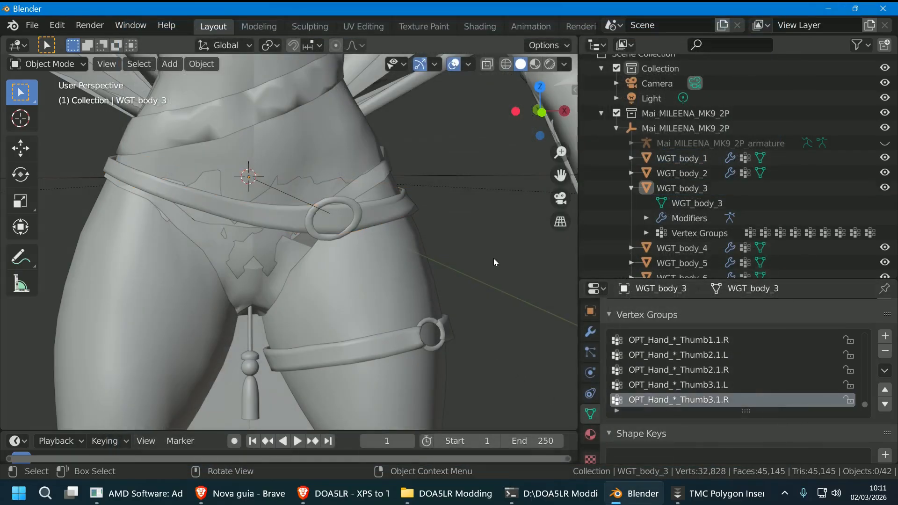
pyautogui.click(361, 223)
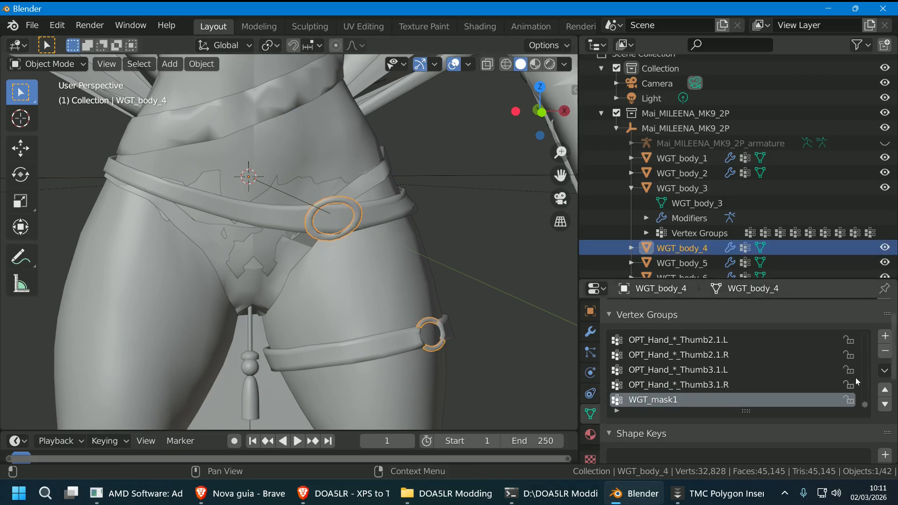
pyautogui.click(884, 370)
pyautogui.click(792, 197)
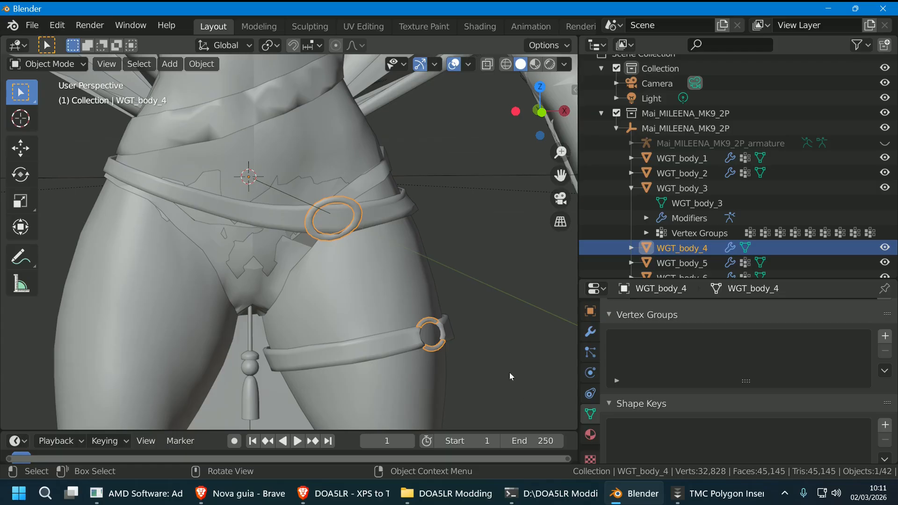
# - Select the body mesh WGT_body_n_3, and add the ring mesh WGT_body_4 to the selection as the active object
pyautogui.click(443, 237)
pyautogui.click(357, 223)
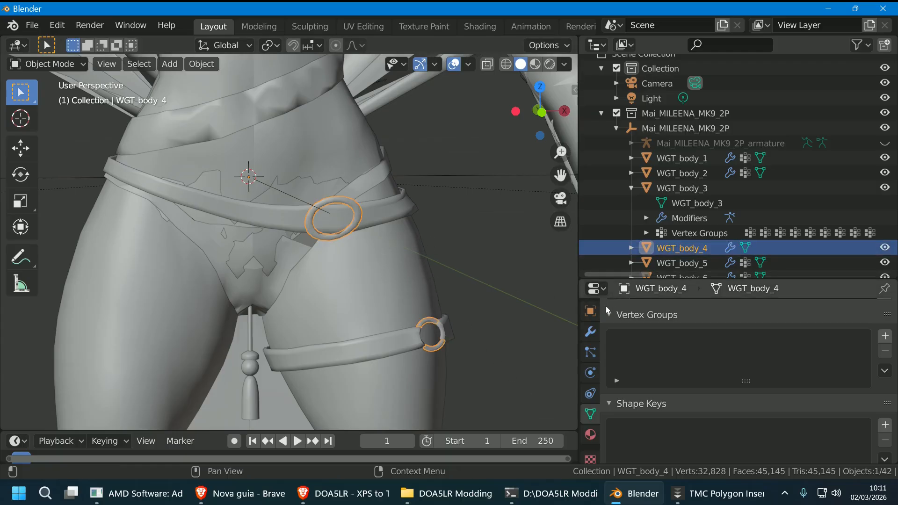
pyautogui.scroll(-5, 494, 323)
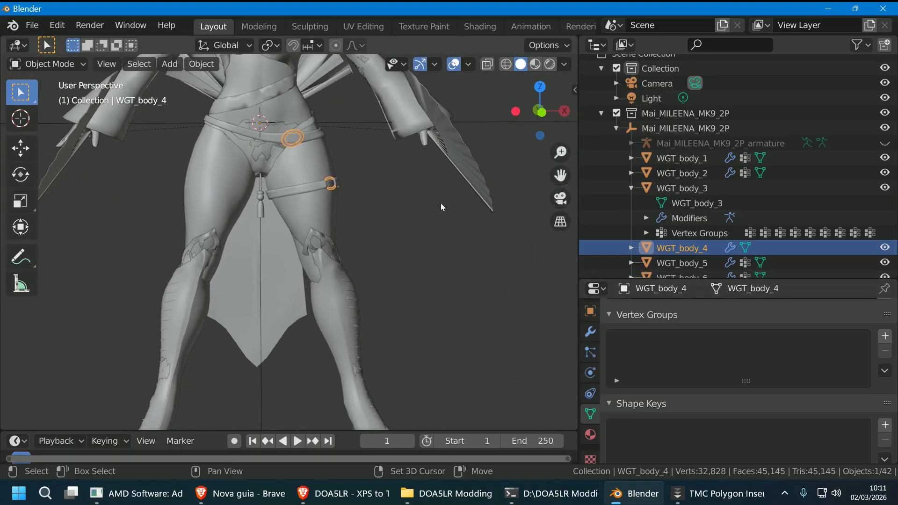
pyautogui.click(358, 366)
pyautogui.scroll(6, 390, 345)
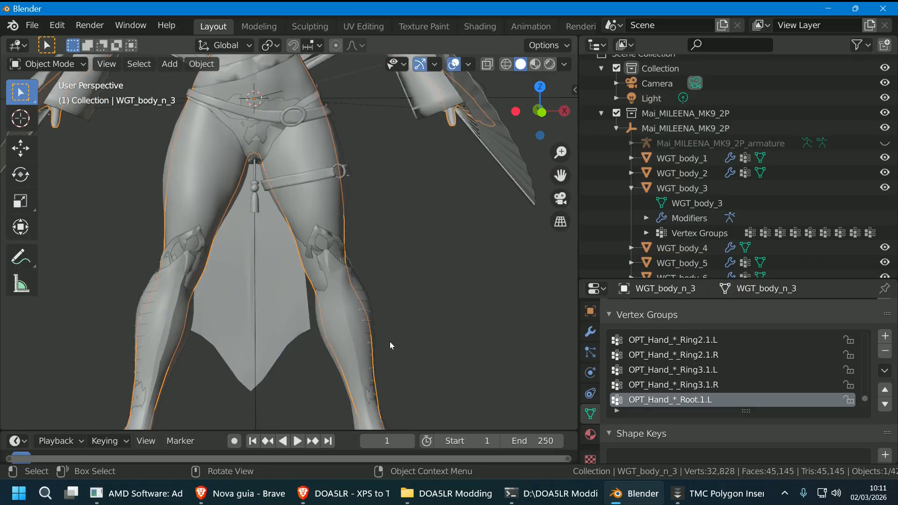
pyautogui.keyDown('shift'); pyautogui.moveTo(439, 220); pyautogui.dragTo(420, 403, button='middle'); pyautogui.keyUp('shift')
pyautogui.scroll(3, 408, 294)
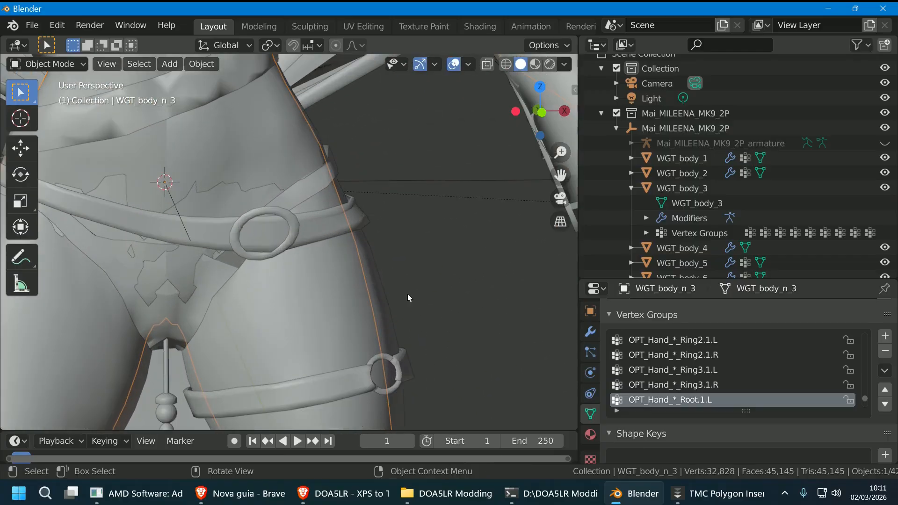
pyautogui.click(296, 227)
# - Transfer the body's weights to the rings in the Texture Paint workspace's Weight Paint mode, enable Freeze Operator, and return to Layout
pyautogui.click(419, 28)
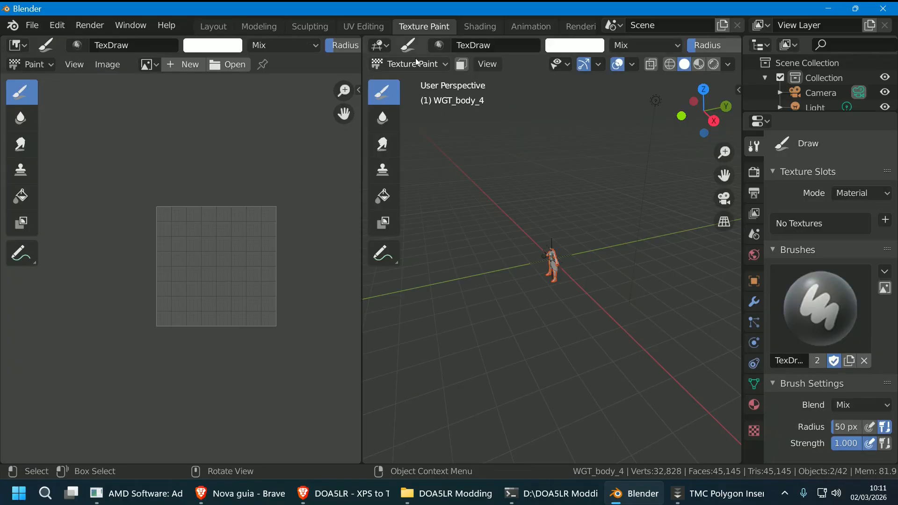
pyautogui.click(406, 64)
pyautogui.click(412, 144)
pyautogui.click(538, 64)
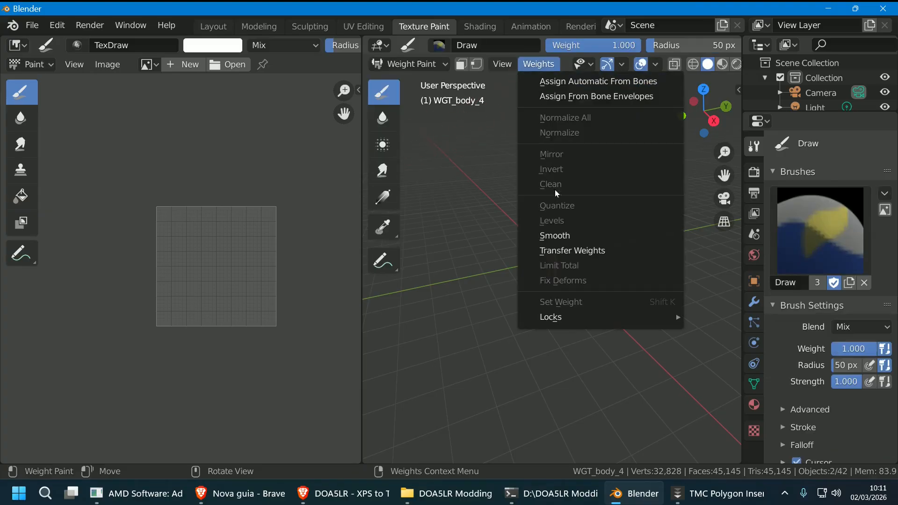
pyautogui.click(568, 251)
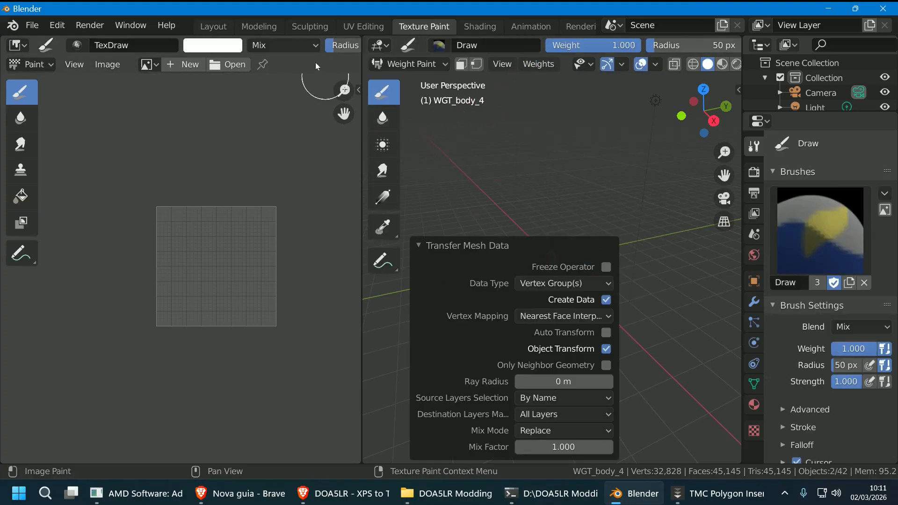
pyautogui.click(605, 267)
pyautogui.click(213, 27)
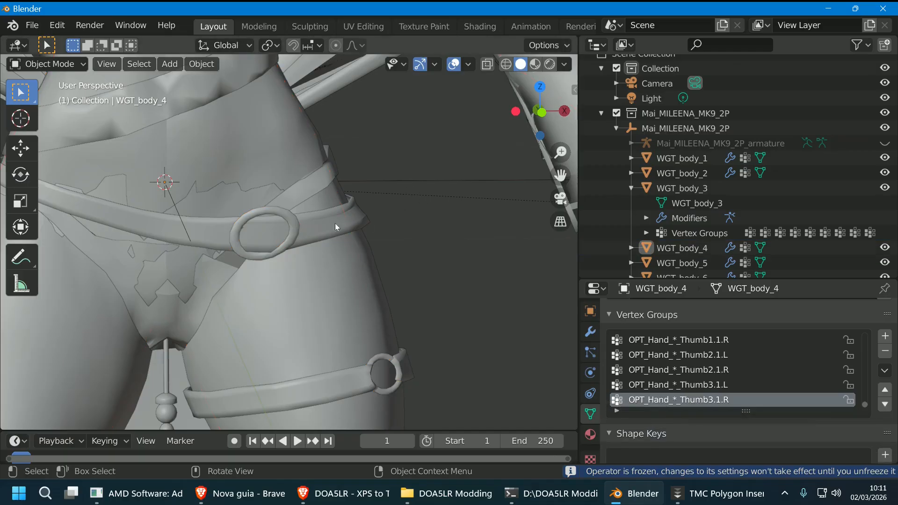
# - Select the ring mesh and export it as WGT_body_4.tmcmesh to the DOA5LR Modding folder
pyautogui.click(299, 226)
pyautogui.click(32, 25)
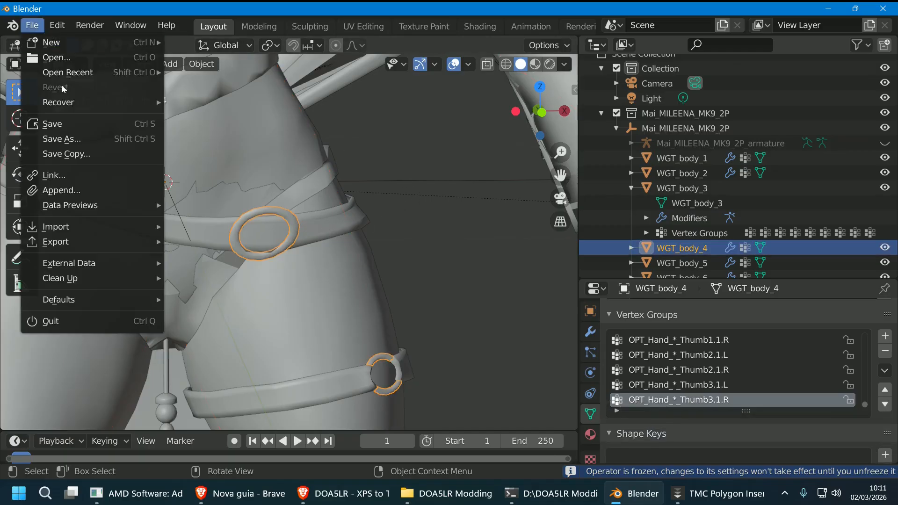
pyautogui.moveTo(82, 244)
pyautogui.click(257, 406)
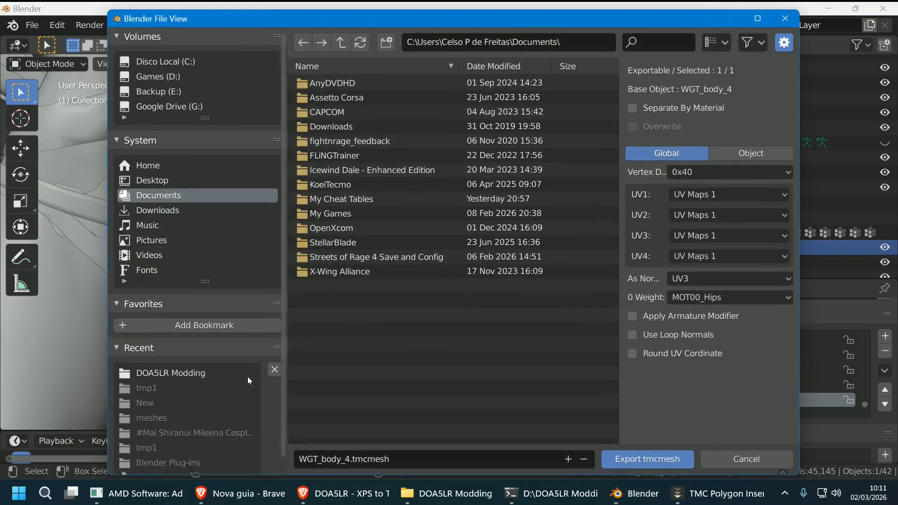
pyautogui.click(170, 360)
pyautogui.click(649, 460)
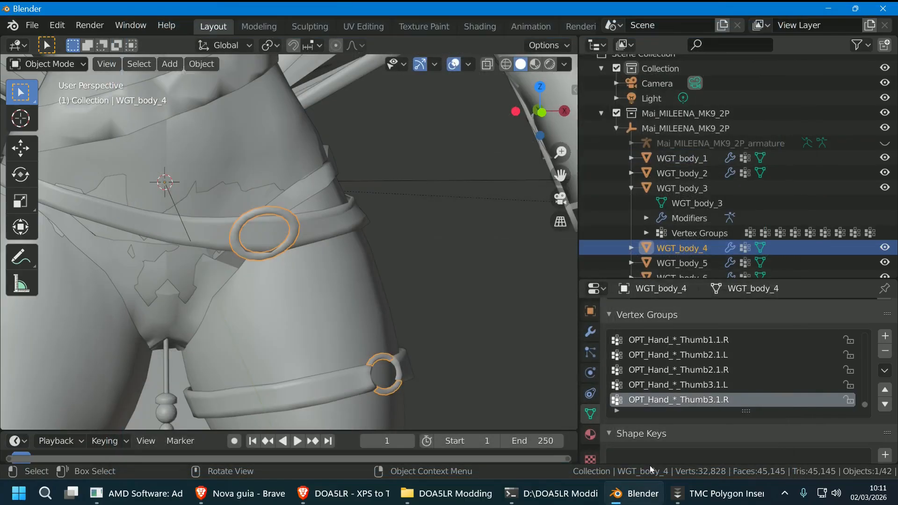
# - Switch to TMC Polygon Insert Tool and open Mai_MILEENA_MK9_2P.TMC from the DOA5LR Modding folder
pyautogui.click(687, 503)
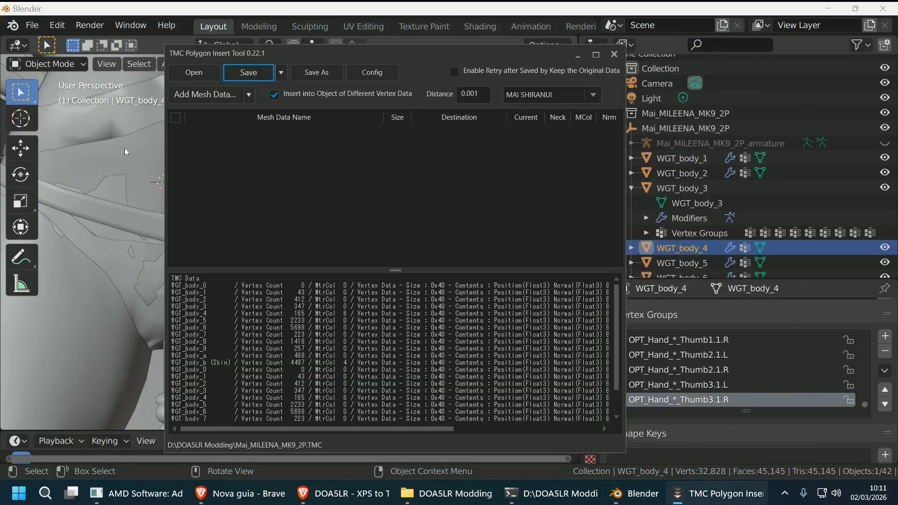
pyautogui.click(191, 74)
pyautogui.click(486, 260)
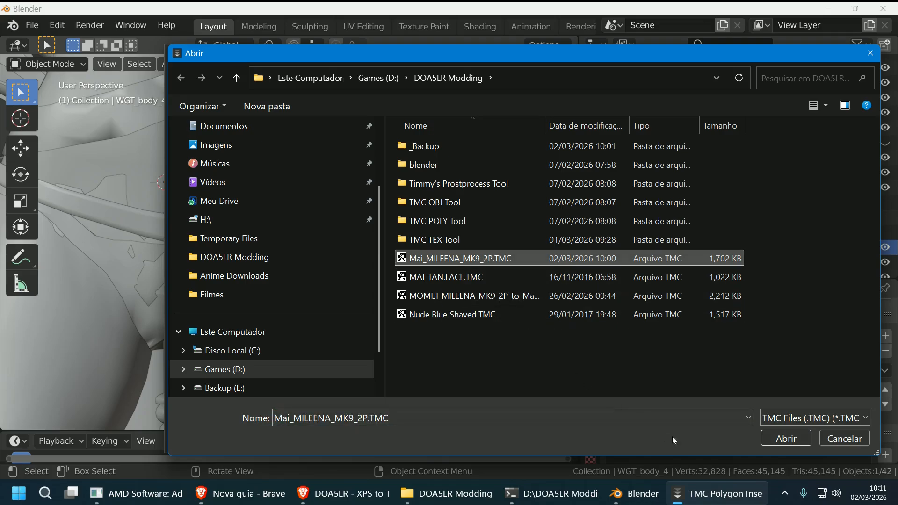
pyautogui.click(803, 441)
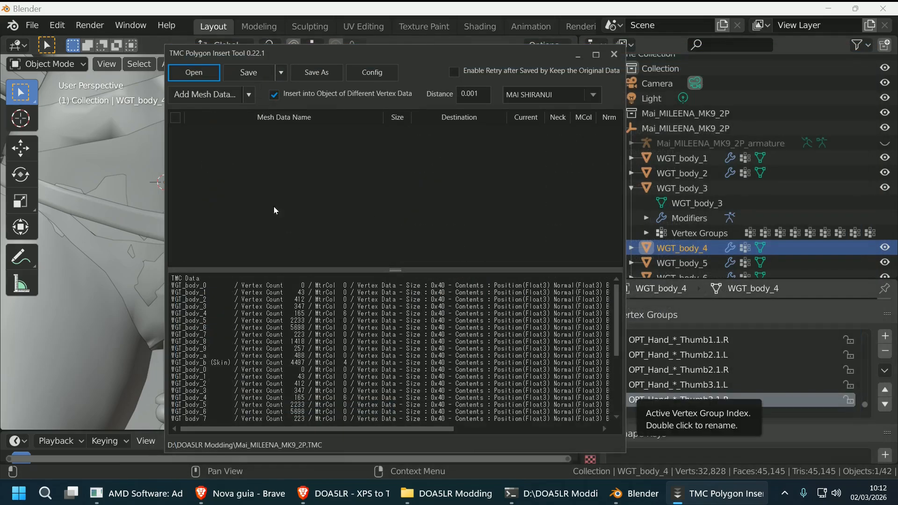
# - Add the mesh data files WGT_body_3.tmcmesh, WGT_body_4.tmcmesh and WGT_body_7.tmcmesh to the insert list
pyautogui.click(223, 97)
pyautogui.moveTo(476, 324); pyautogui.dragTo(456, 259)
pyautogui.click(785, 439)
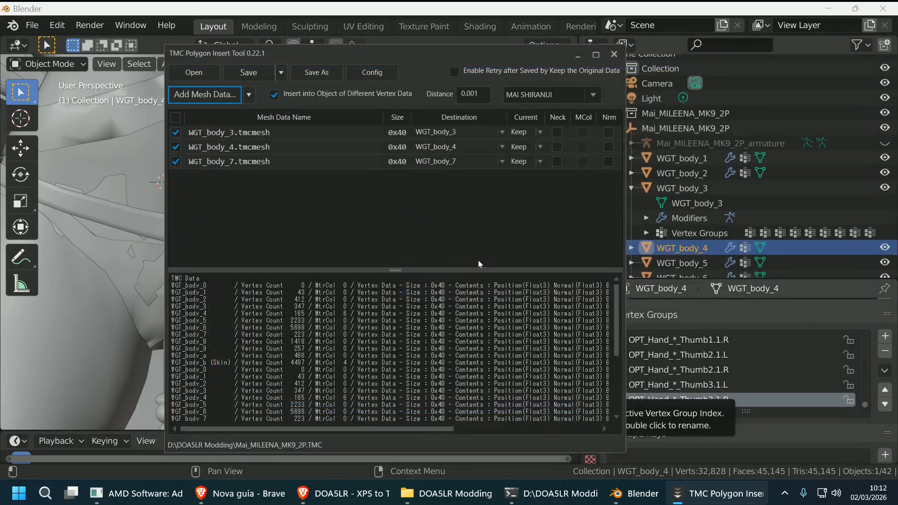
# - Set the Current option to Delete for all three listed meshes and save the TMC file
pyautogui.click(526, 161)
pyautogui.click(524, 173)
pyautogui.click(523, 147)
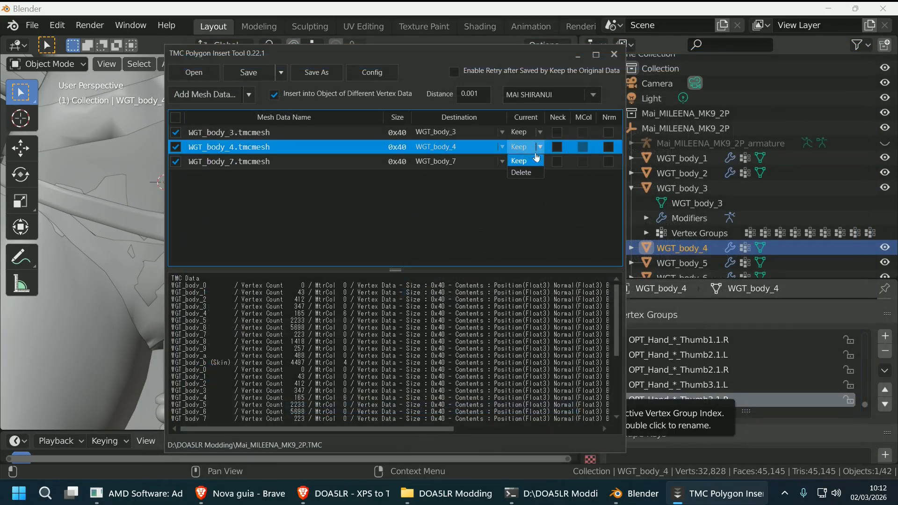
pyautogui.click(535, 173)
pyautogui.click(523, 132)
pyautogui.click(521, 158)
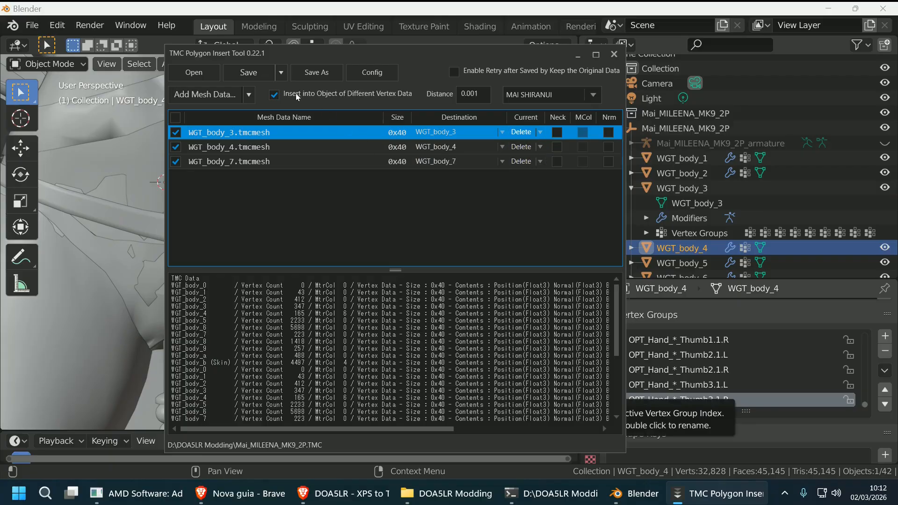
pyautogui.click(264, 72)
pyautogui.click(410, 282)
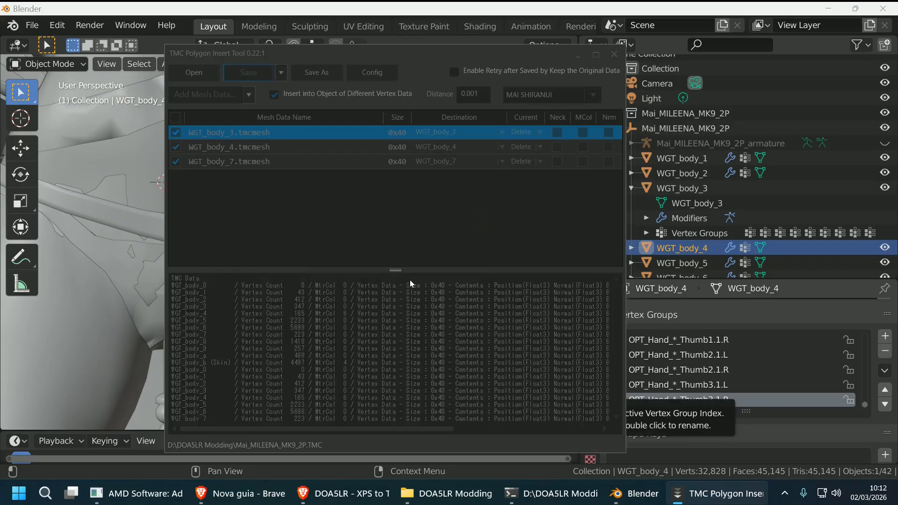
# - Open Mai_MILEENA_MK9_2P.TMC from File Explorer in LR Photo Studio, examine the belt, rings and strap from several angles, and close the viewer
pyautogui.click(449, 493)
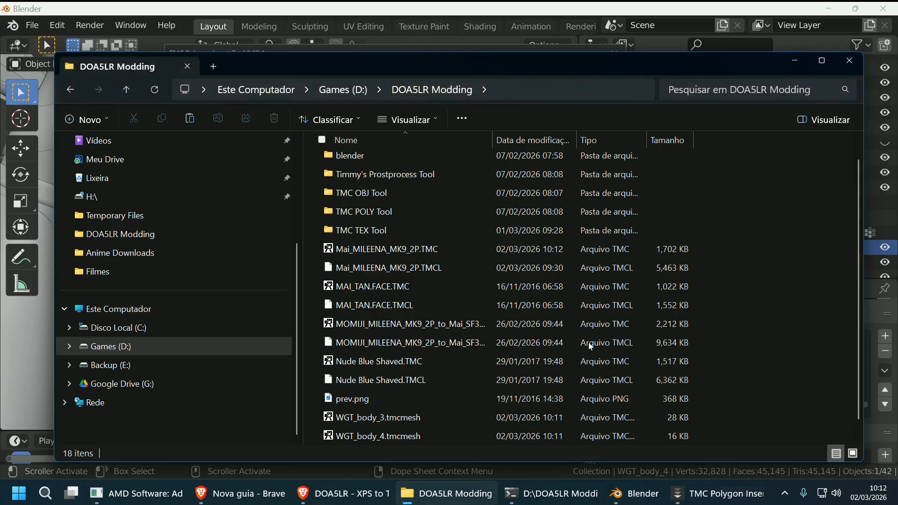
pyautogui.click(435, 250)
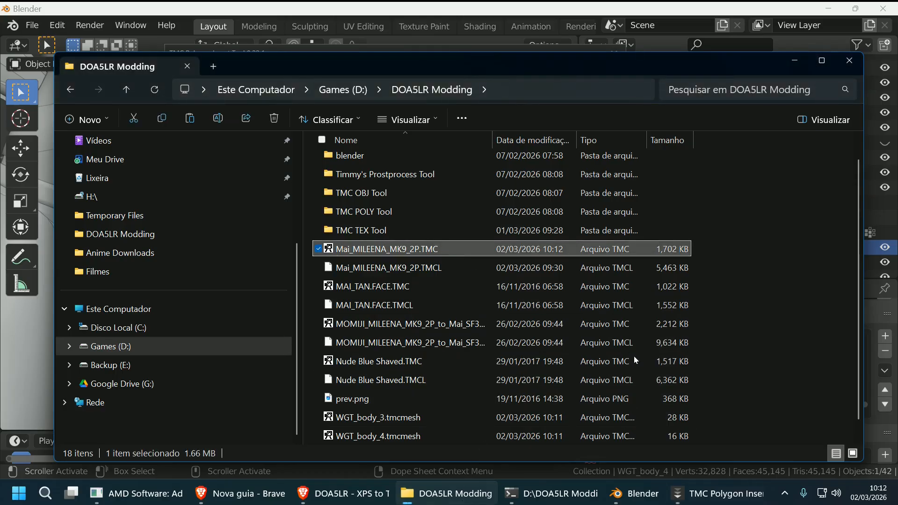
pyautogui.press('Return')
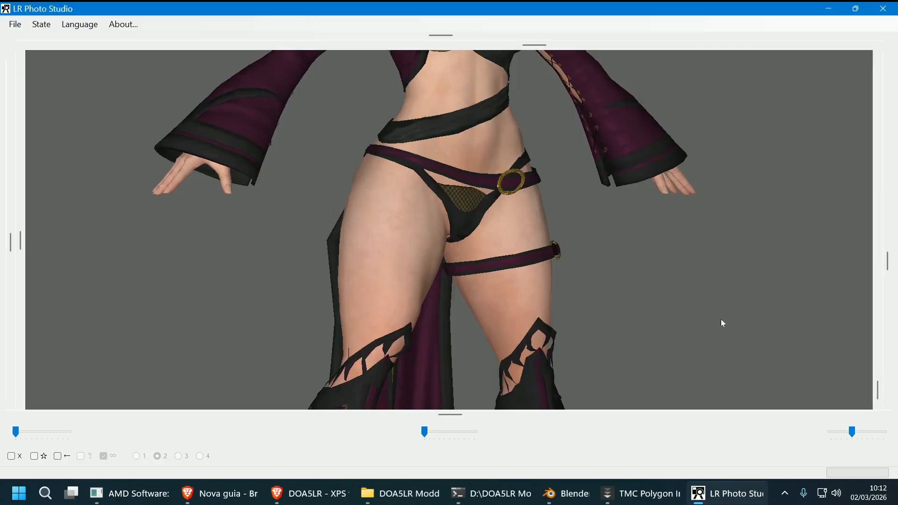
pyautogui.moveTo(741, 310); pyautogui.dragTo(608, 318)
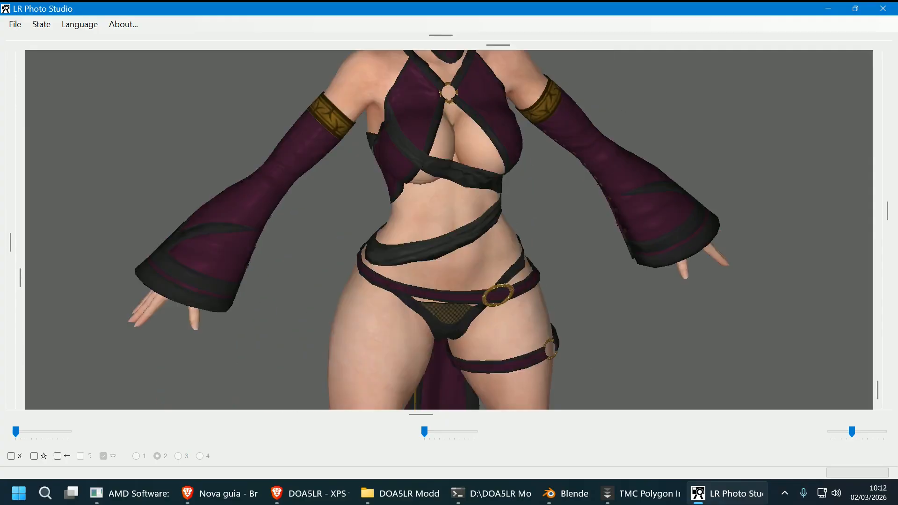
pyautogui.click(545, 291)
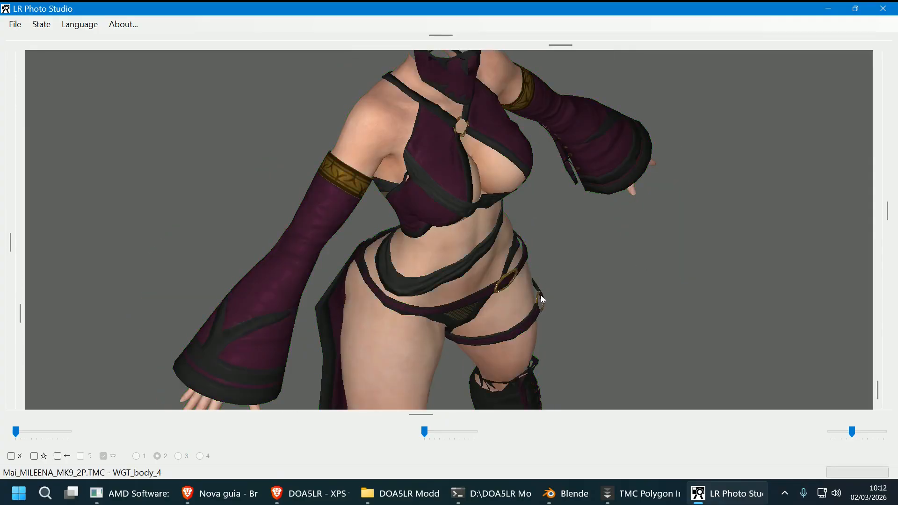
pyautogui.moveTo(636, 310); pyautogui.dragTo(566, 240)
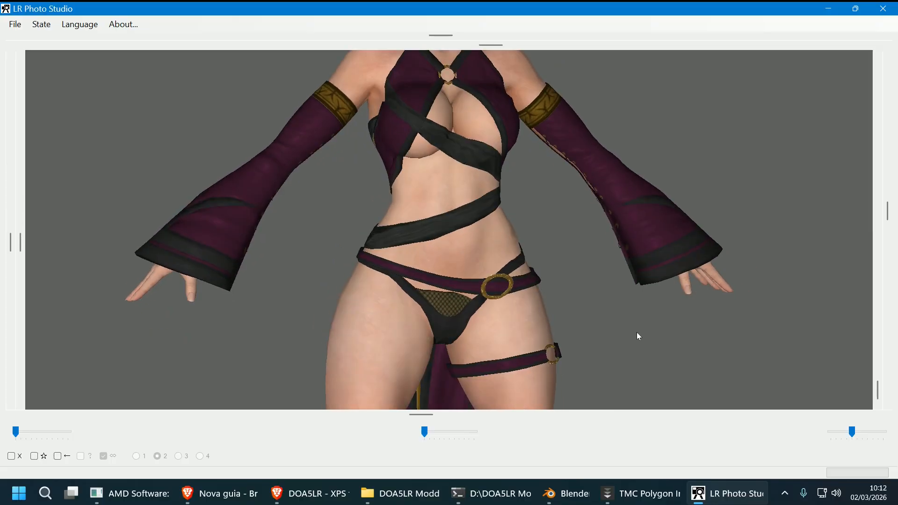
pyautogui.click(886, 11)
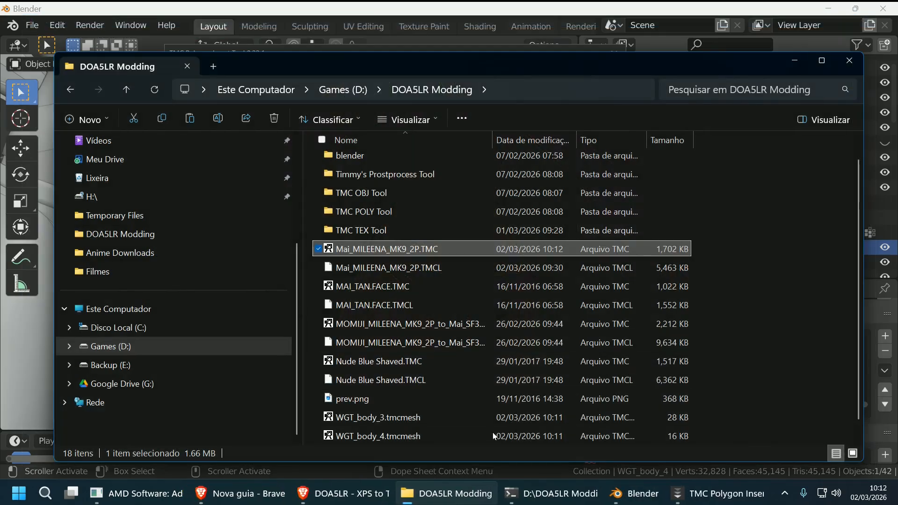
# - Delete the MOMIJI_MILEENA_MK9_2P_to_Mai TMC and TMCL files and the three WGT_body tmcmesh files from the DOA5LR Modding folder
pyautogui.click(491, 344)
pyautogui.keyDown('shift'); pyautogui.click(487, 327); pyautogui.keyUp('shift')
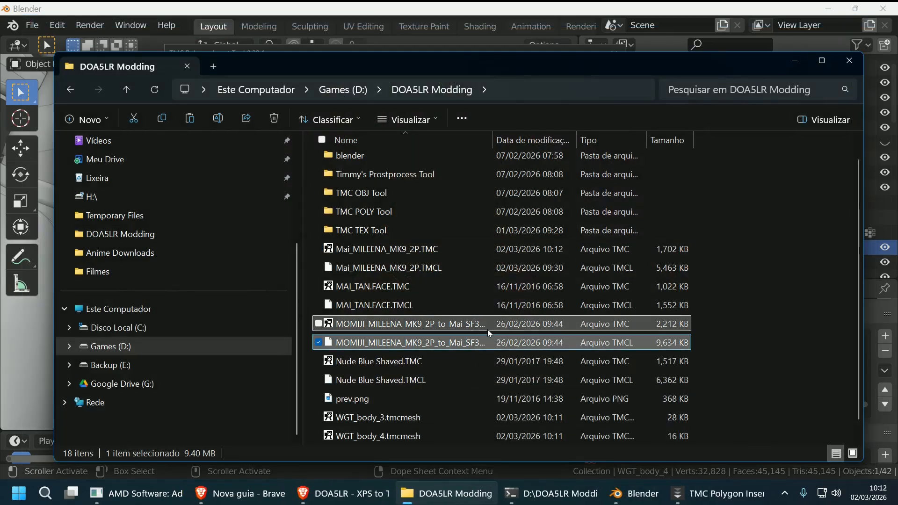
pyautogui.press('Delete')
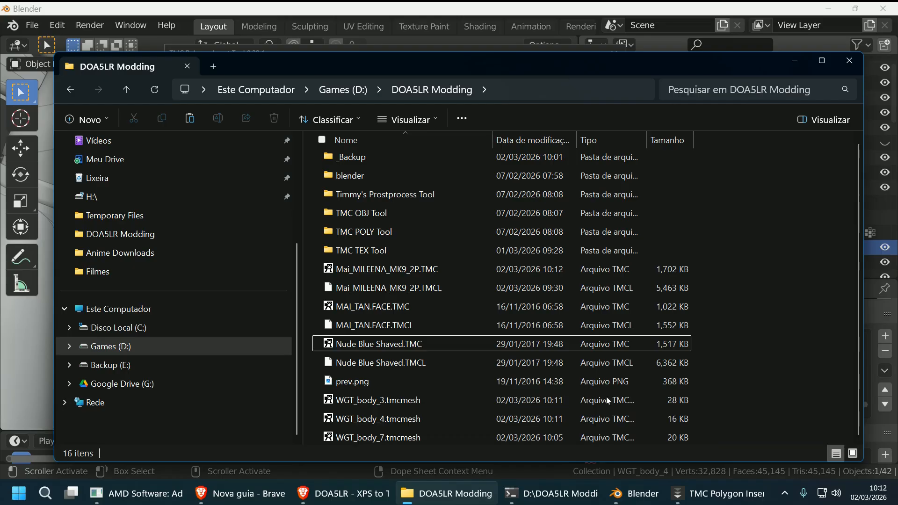
pyautogui.moveTo(718, 403); pyautogui.dragTo(571, 438)
pyautogui.press('Delete')
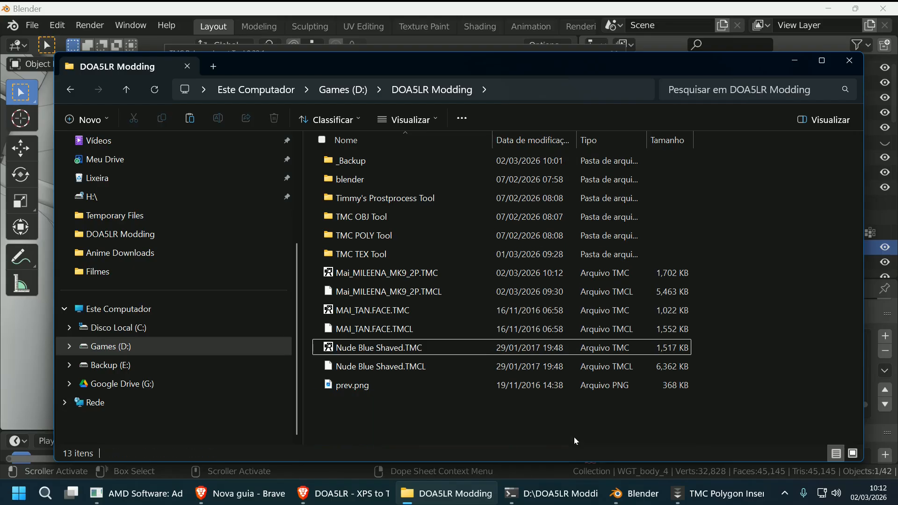
# - Switch to the DeviantArt tutorial page in the browser and review the task list from the texture parameters to the Back Skirt weight check
pyautogui.click(349, 493)
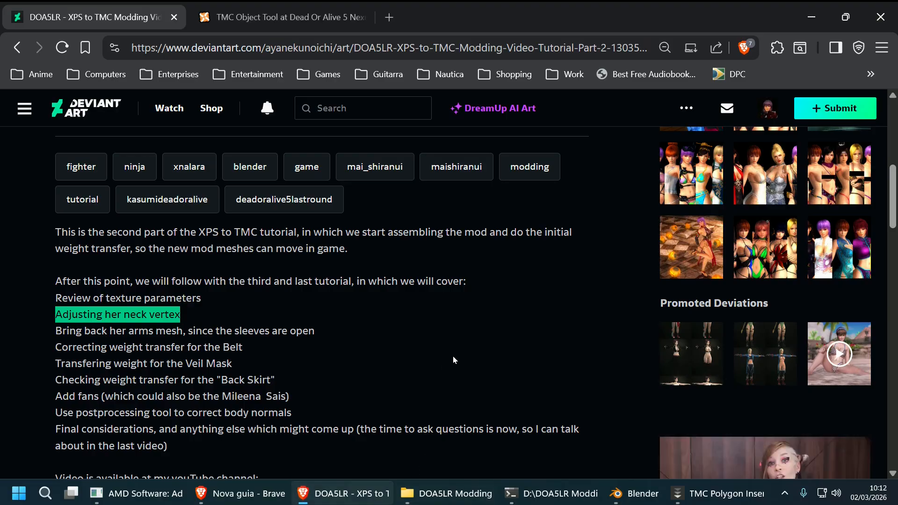
pyautogui.click(114, 314)
pyautogui.moveTo(61, 298); pyautogui.dragTo(160, 299)
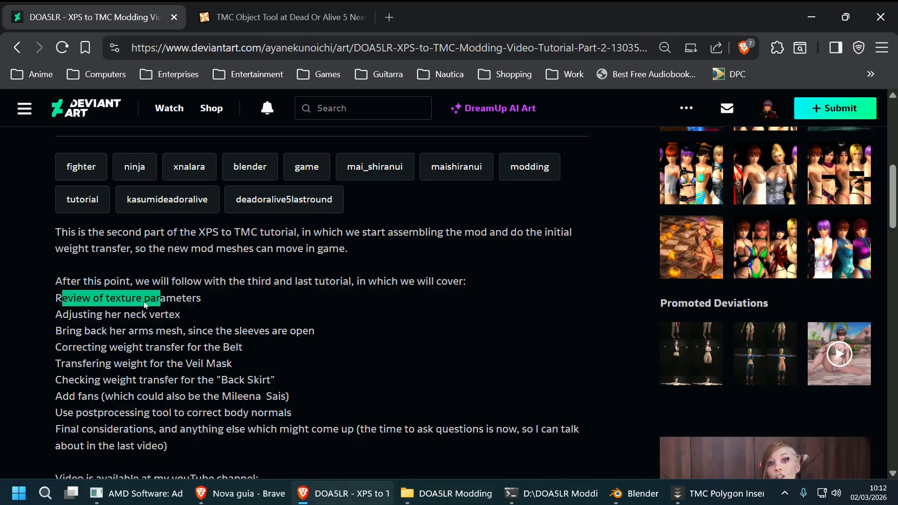
pyautogui.moveTo(83, 314); pyautogui.dragTo(218, 319)
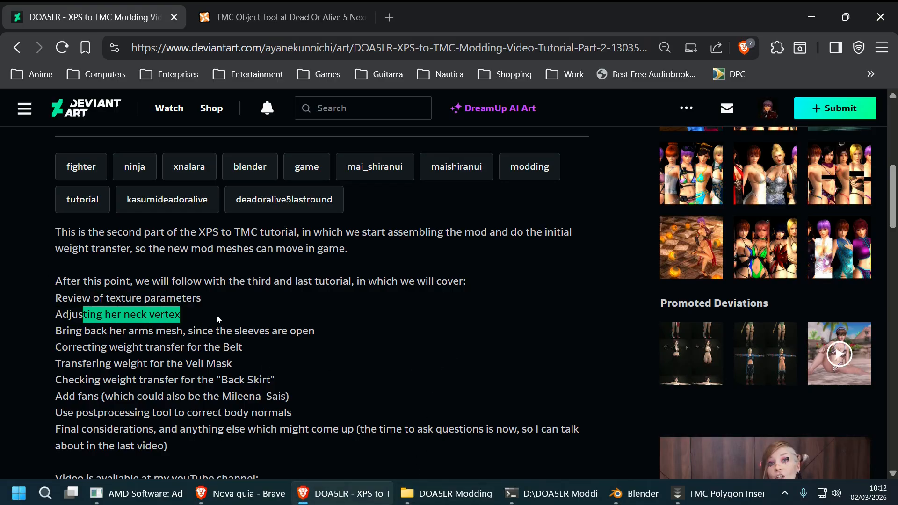
pyautogui.moveTo(61, 331); pyautogui.dragTo(256, 330)
pyautogui.moveTo(68, 347); pyautogui.dragTo(234, 349)
pyautogui.moveTo(106, 363); pyautogui.dragTo(221, 363)
pyautogui.scroll(-2, 354, 354)
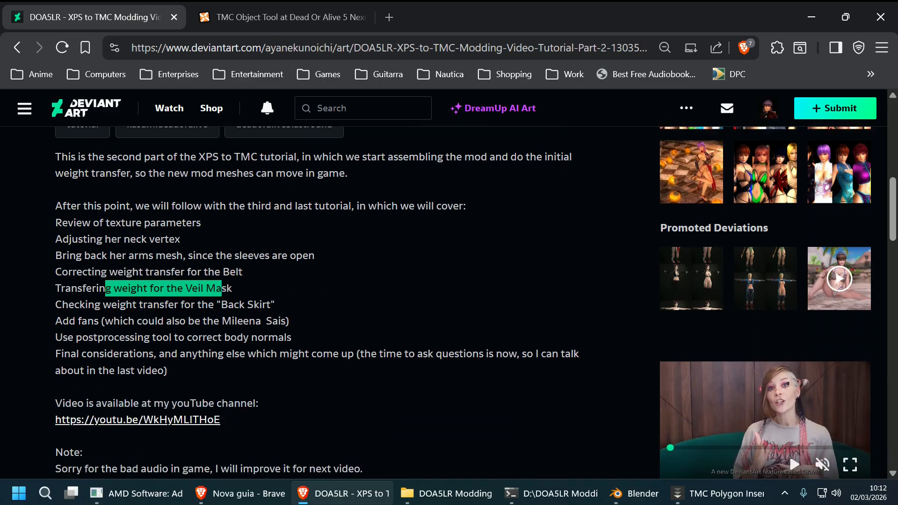
pyautogui.moveTo(87, 305); pyautogui.dragTo(227, 304)
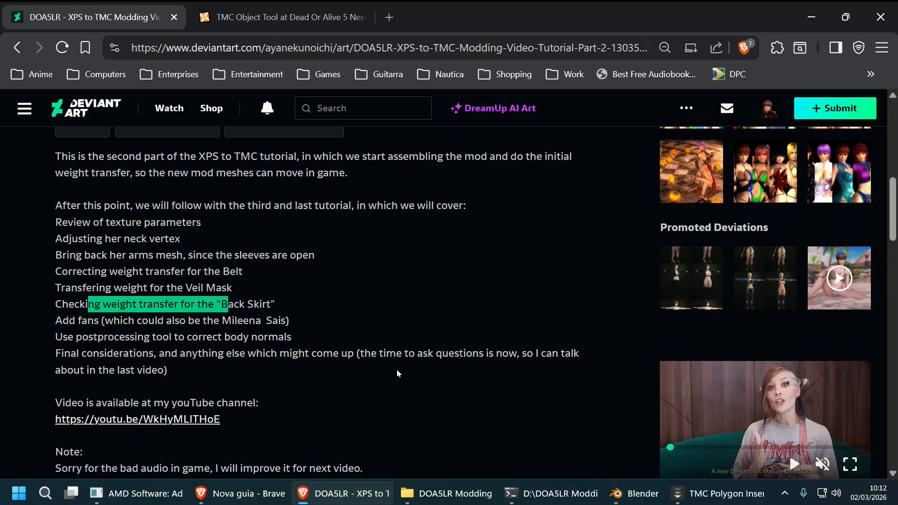
# - Switch to Blender, view the back skirt from behind, and return to the DeviantArt tutorial page in the browser
pyautogui.moveTo(631, 500)
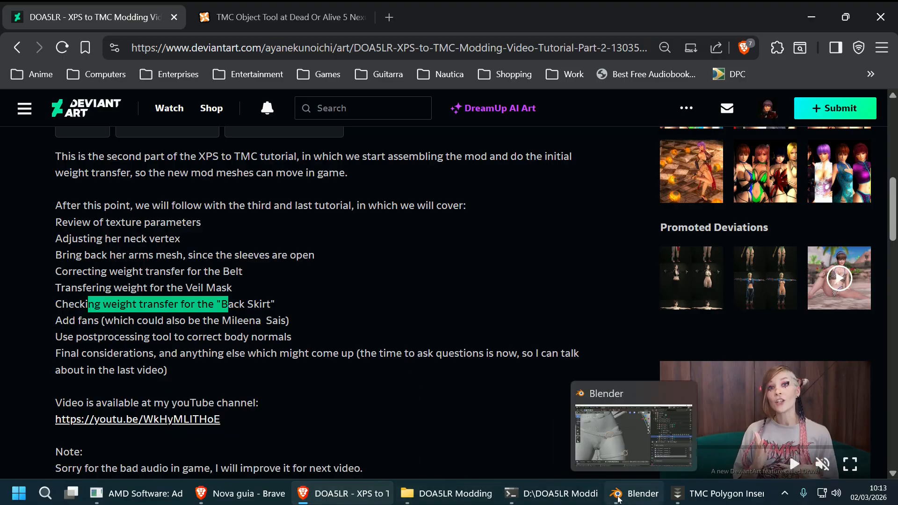
pyautogui.click(621, 500)
pyautogui.moveTo(499, 366); pyautogui.dragTo(344, 354, button='middle')
pyautogui.scroll(-4, 338, 351)
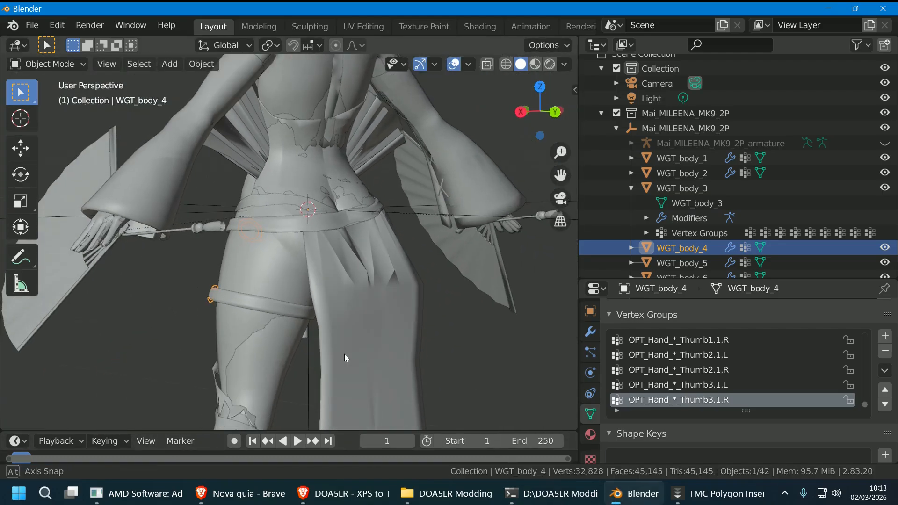
pyautogui.click(353, 500)
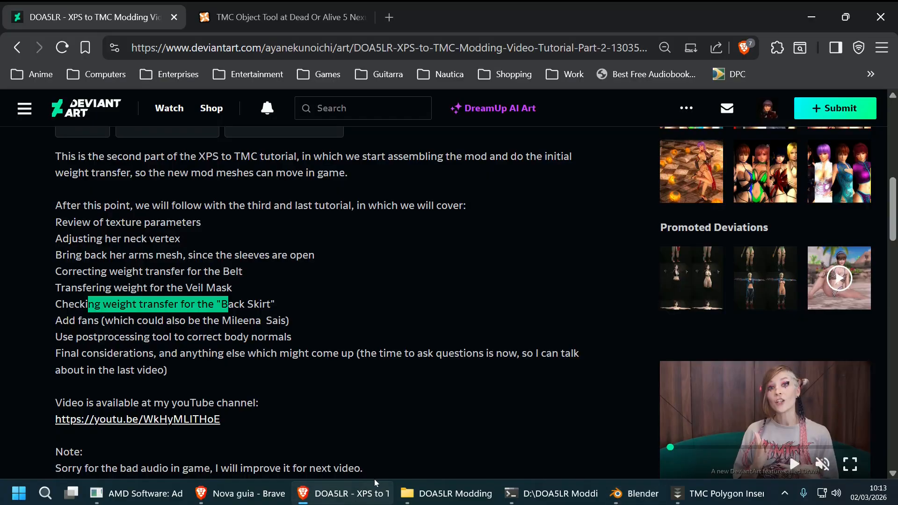
# - Open the account's DeviantArt profile in a new browser tab and bring up Lace Pack Remastered from its gallery
pyautogui.scroll(3, 327, 374)
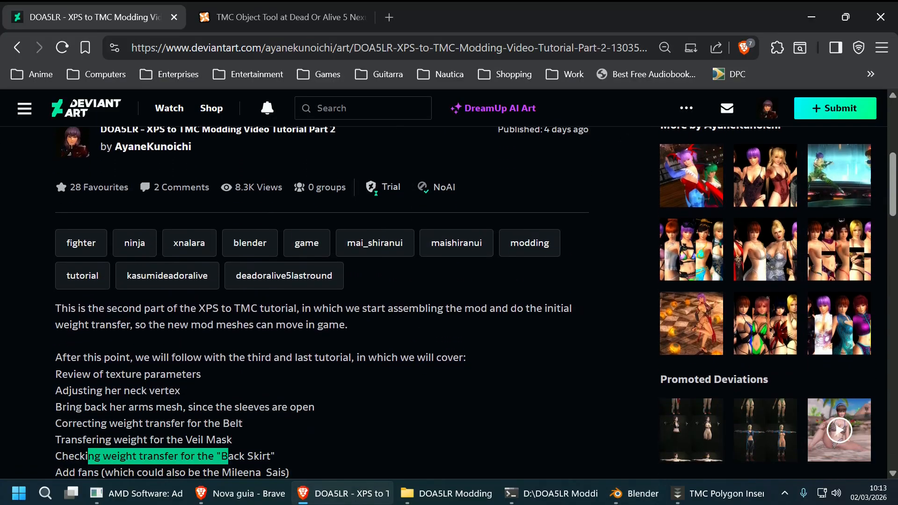
pyautogui.click(776, 112)
pyautogui.rightClick(756, 122)
pyautogui.click(655, 126)
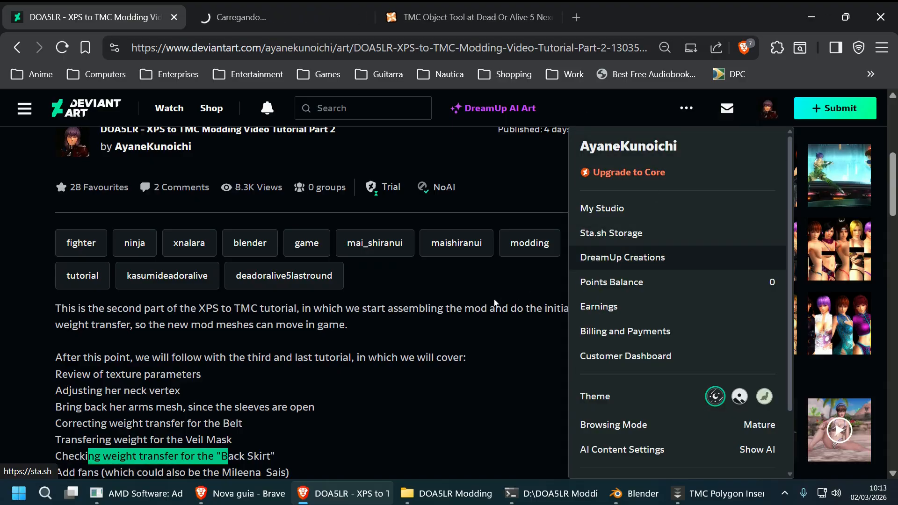
pyautogui.scroll(-4, 350, 217)
pyautogui.hotkey('ctrl', 'Tab')
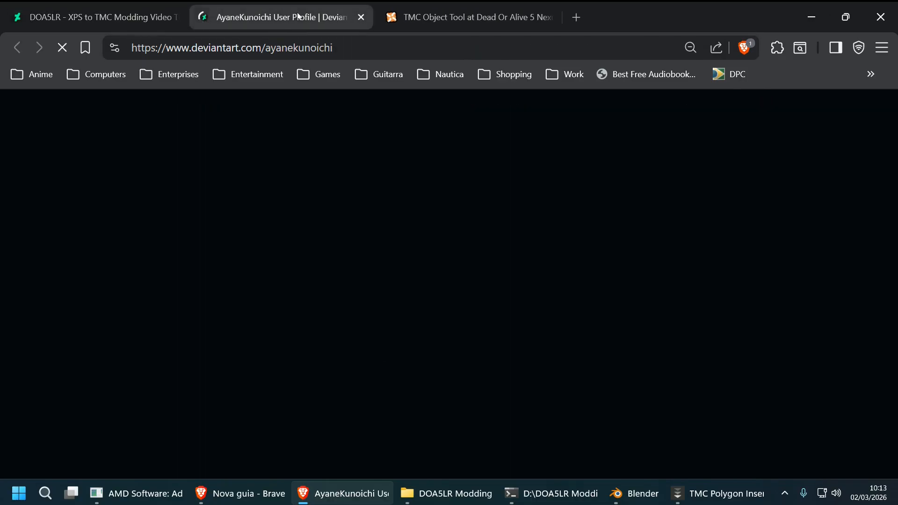
pyautogui.click(97, 393)
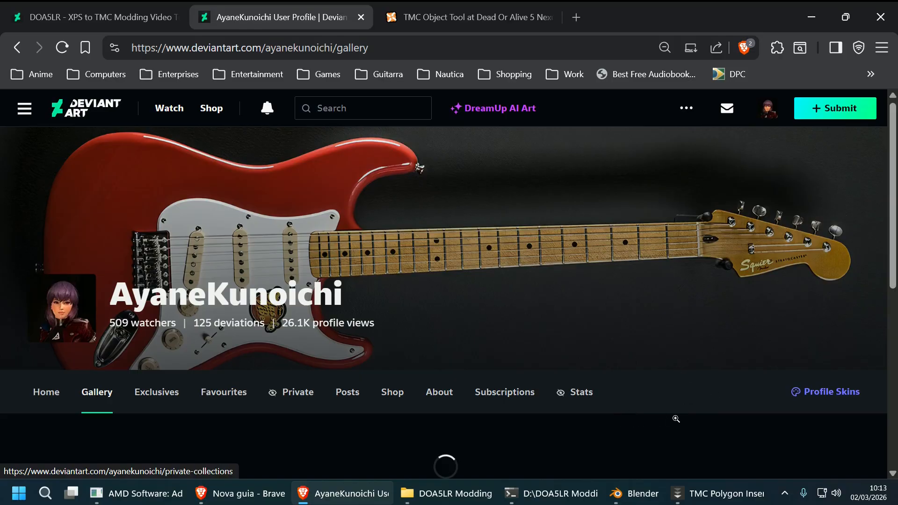
pyautogui.click(696, 418)
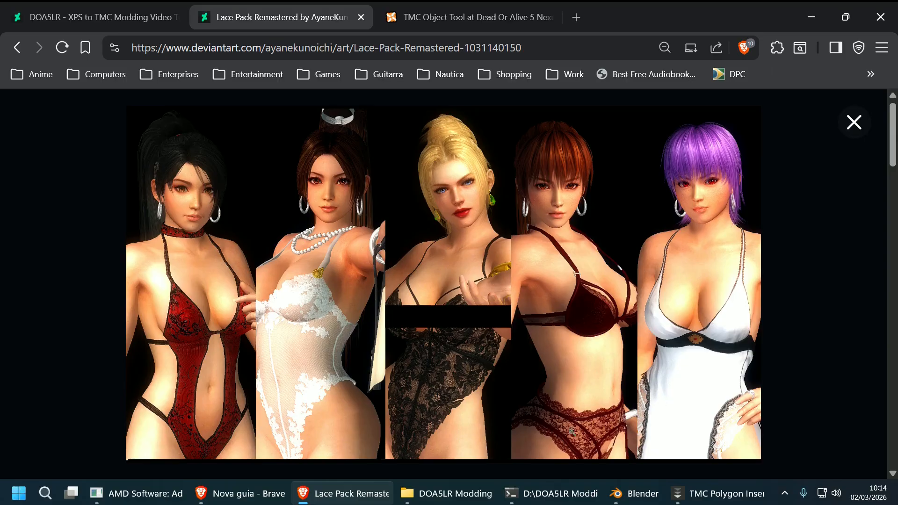
# - Open Mai_MILEENA_MK9_2P.TMC from File Explorer in LR Photo Studio and compare the rotated model with the Lace Pack Remastered image in the browser
pyautogui.click(447, 481)
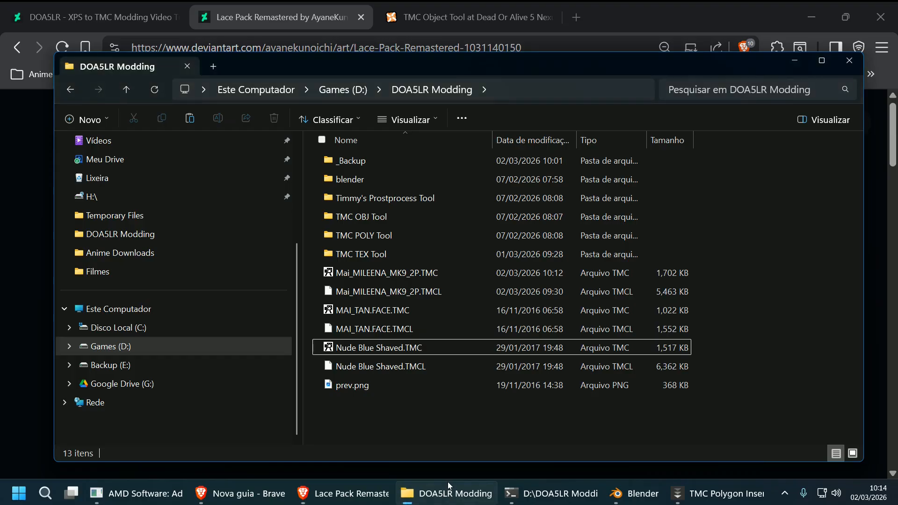
pyautogui.doubleClick(449, 274)
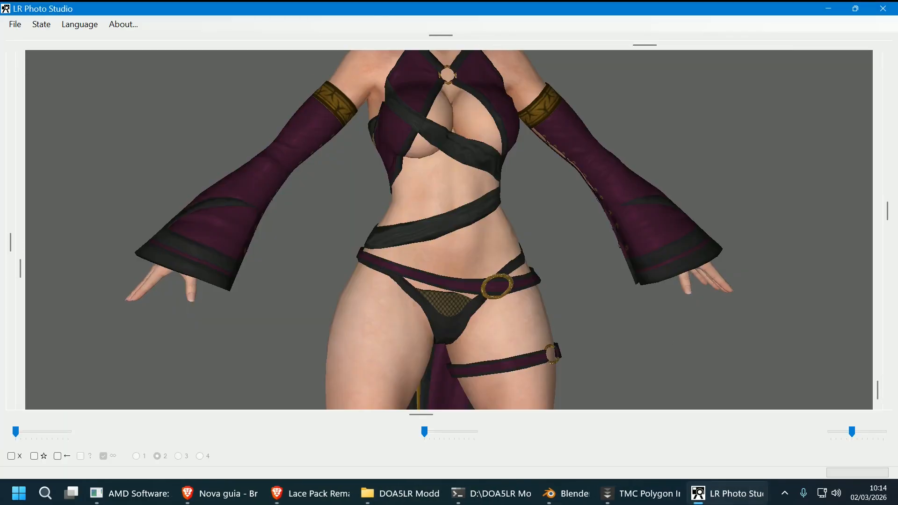
pyautogui.moveTo(710, 326); pyautogui.dragTo(387, 469)
pyautogui.click(309, 493)
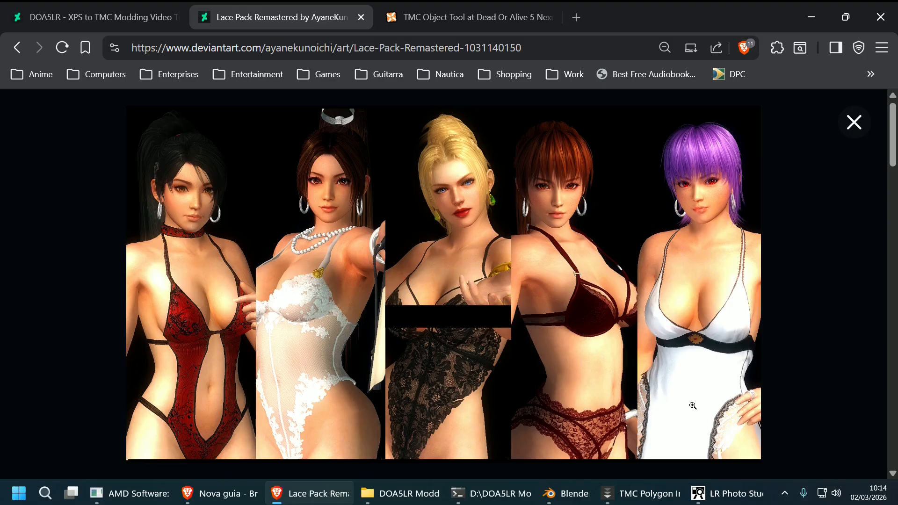
pyautogui.click(698, 493)
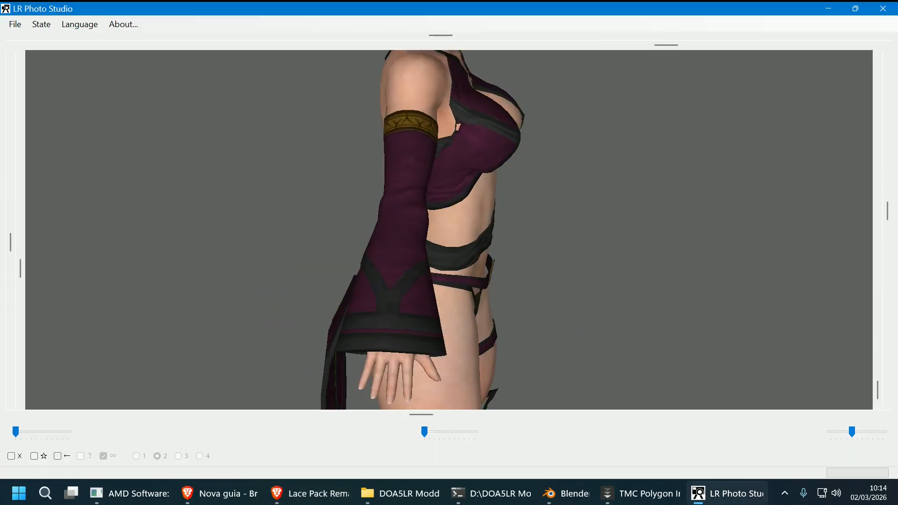
pyautogui.moveTo(346, 310)
pyautogui.mouseDown()
pyautogui.moveTo(494, 338)
pyautogui.moveTo(650, 346)
pyautogui.mouseUp()
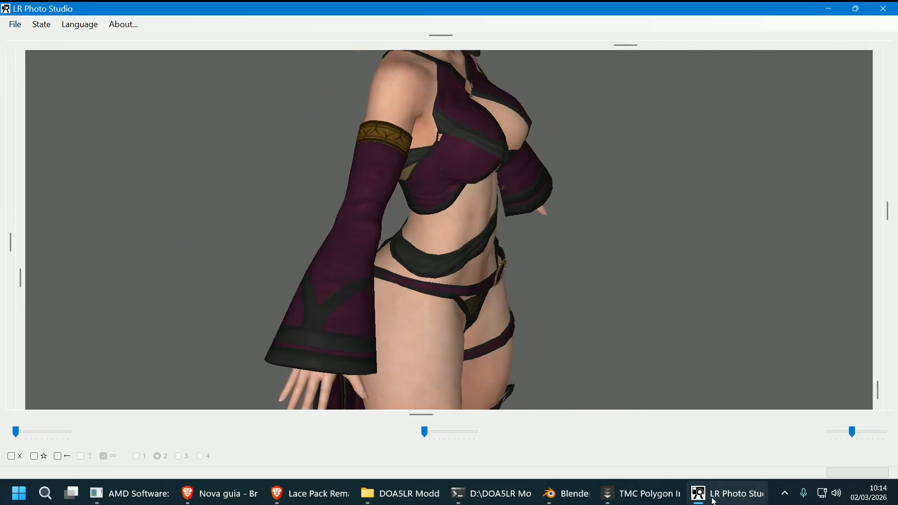
pyautogui.click(714, 501)
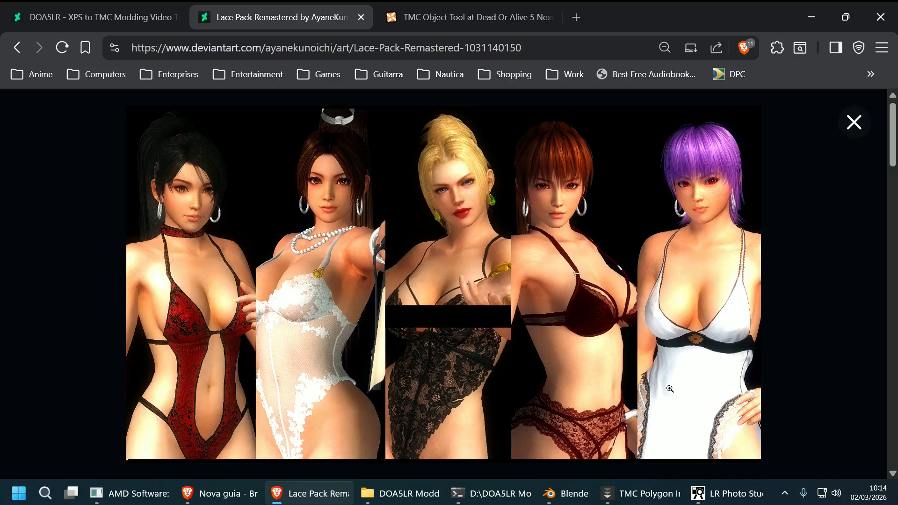
pyautogui.click(566, 493)
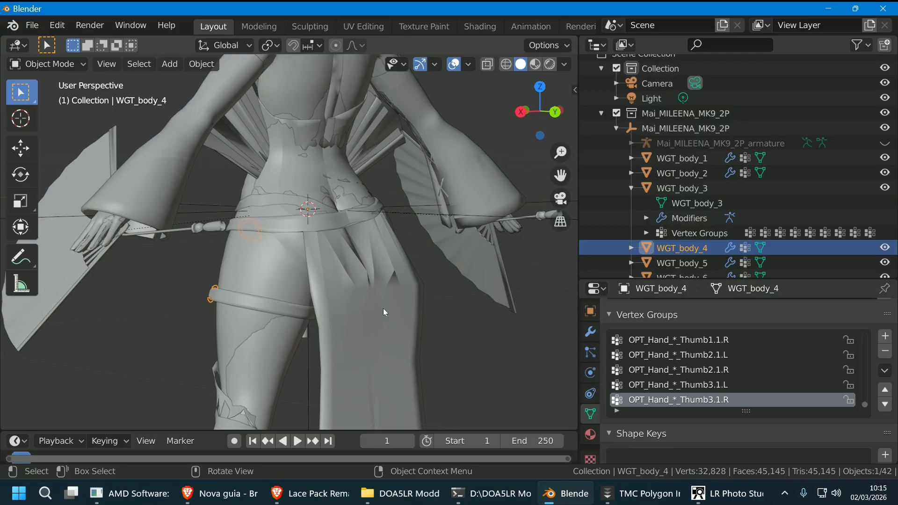
pyautogui.click(641, 493)
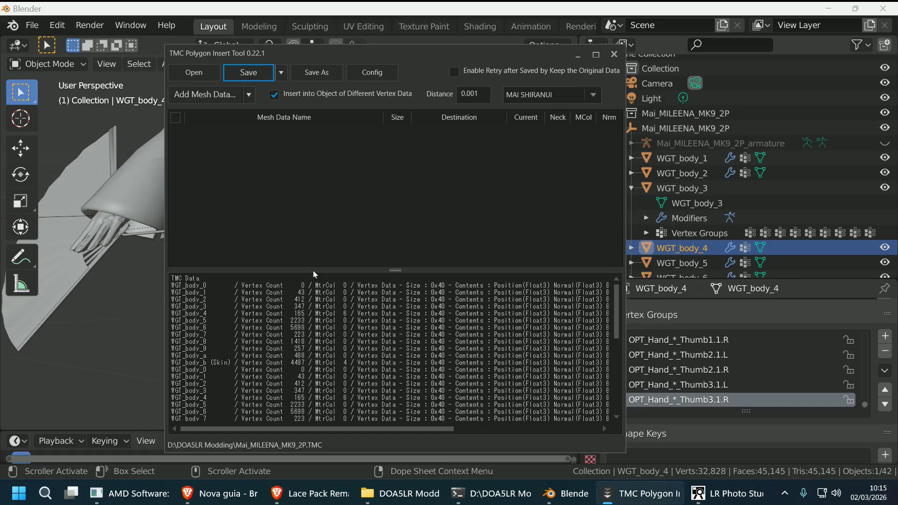
pyautogui.click(700, 494)
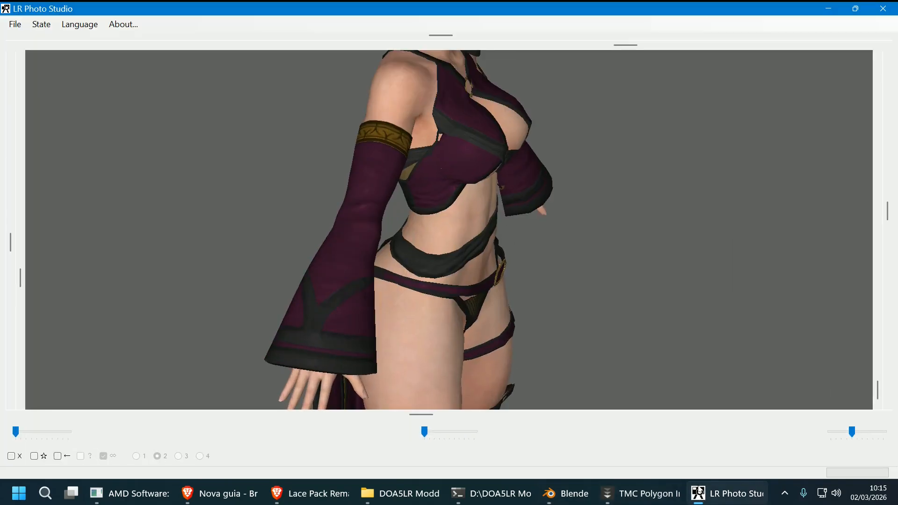
pyautogui.click(698, 493)
pyautogui.click(310, 493)
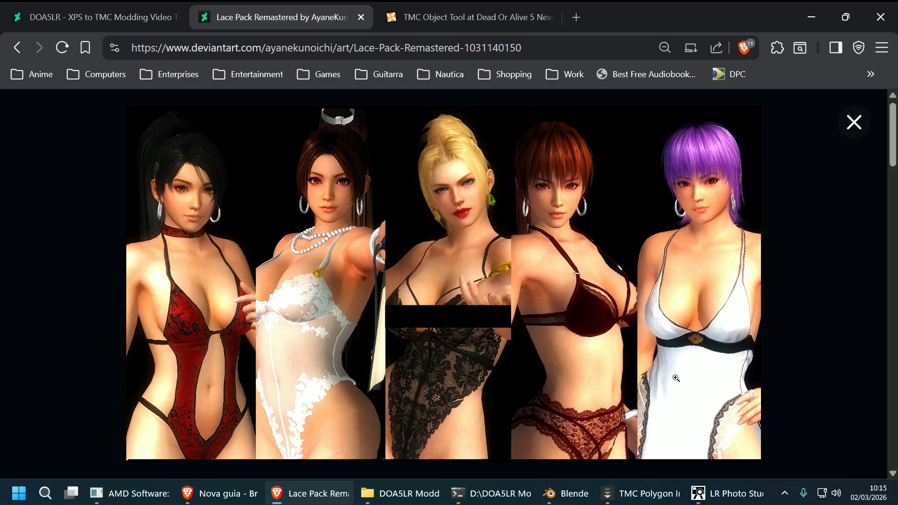
pyautogui.click(673, 494)
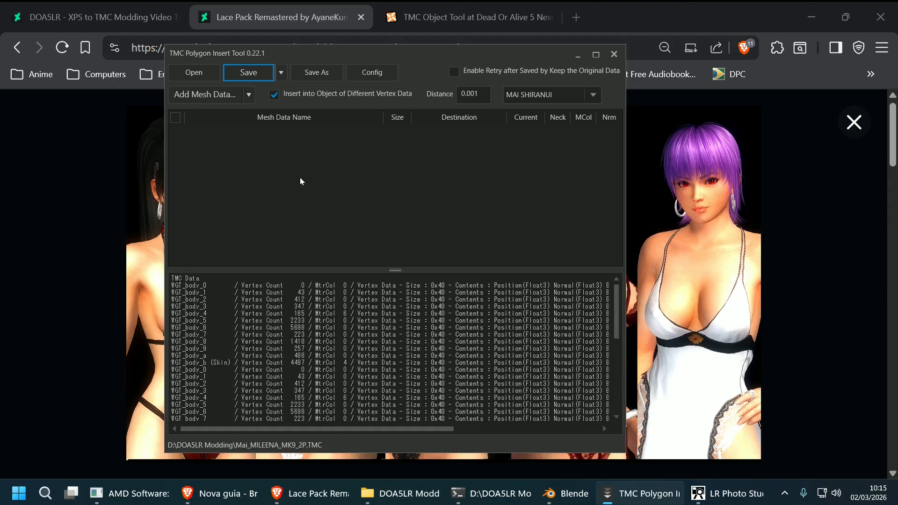
# - Switch to Blender, select the back skirt mesh WGT_body_2, and examine its upper edge where it meets the belt
pyautogui.click(566, 494)
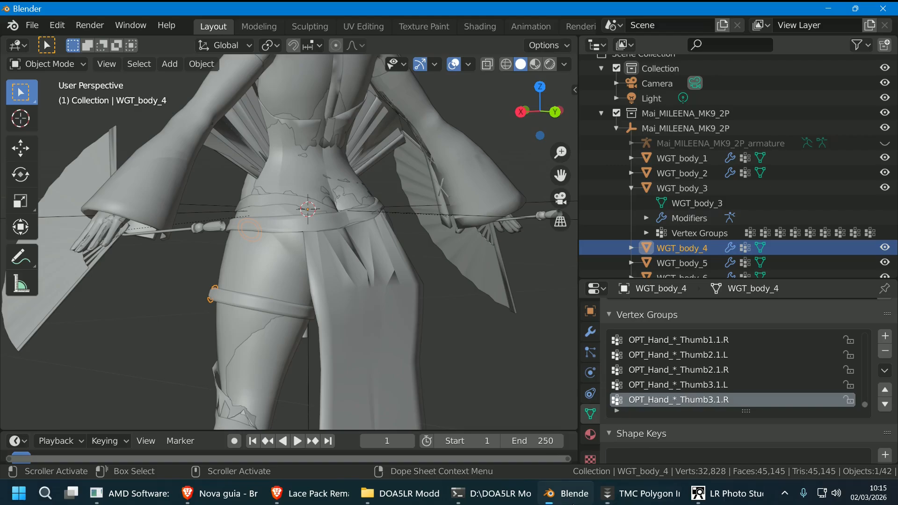
pyautogui.scroll(3, 432, 339)
pyautogui.moveTo(433, 339); pyautogui.dragTo(427, 288, button='middle')
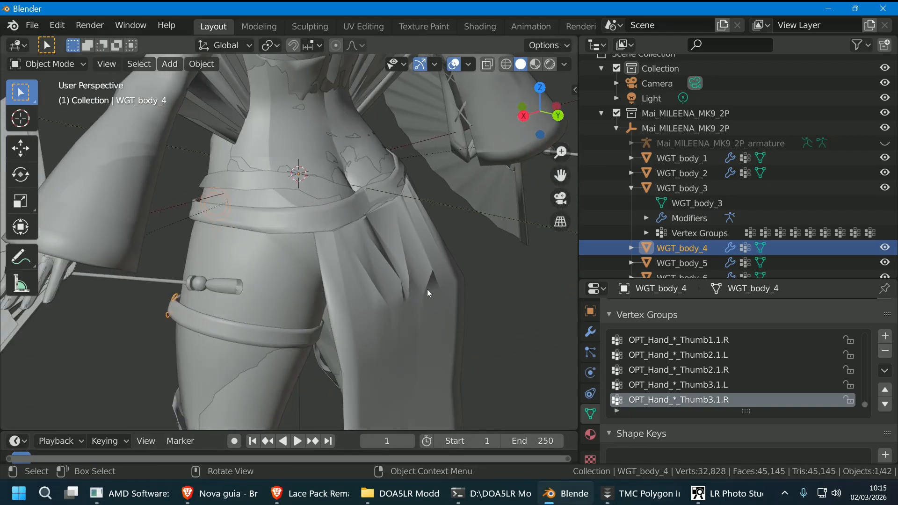
pyautogui.click(427, 289)
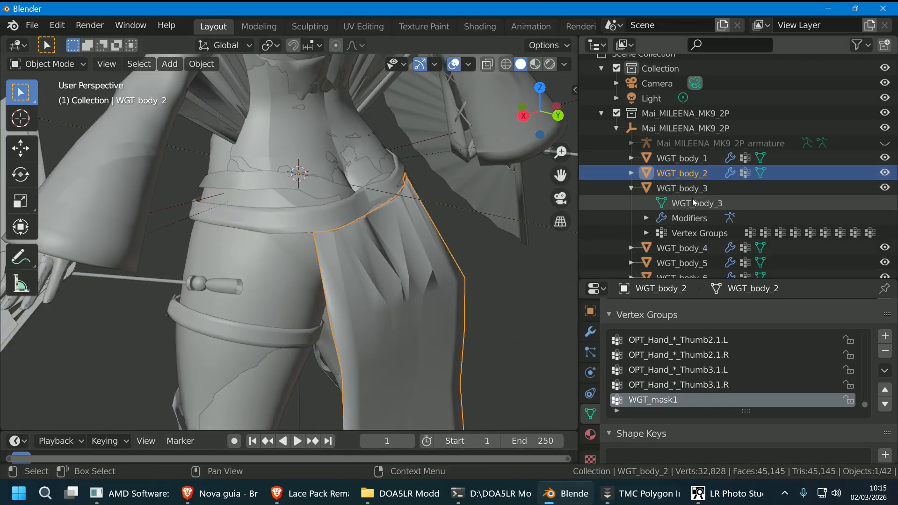
pyautogui.moveTo(460, 318); pyautogui.dragTo(510, 312, button='middle')
pyautogui.scroll(3, 521, 314)
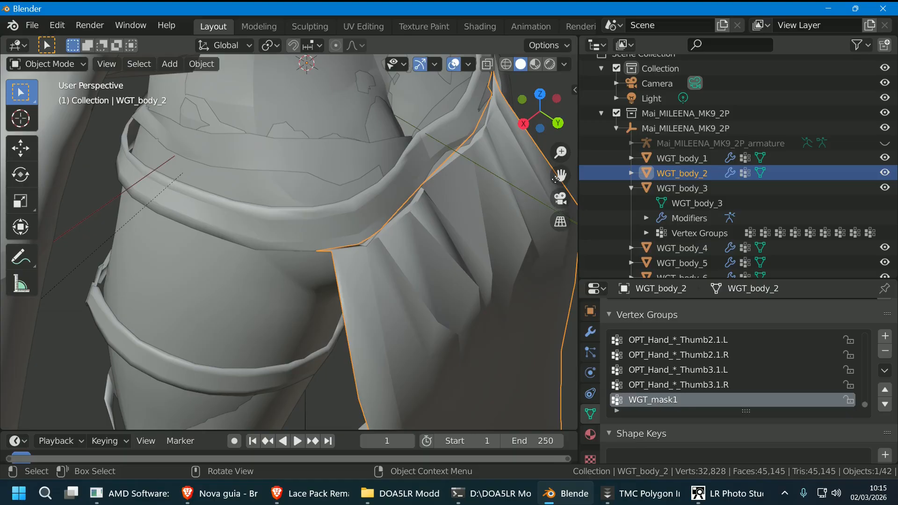
pyautogui.moveTo(555, 179); pyautogui.dragTo(316, 306)
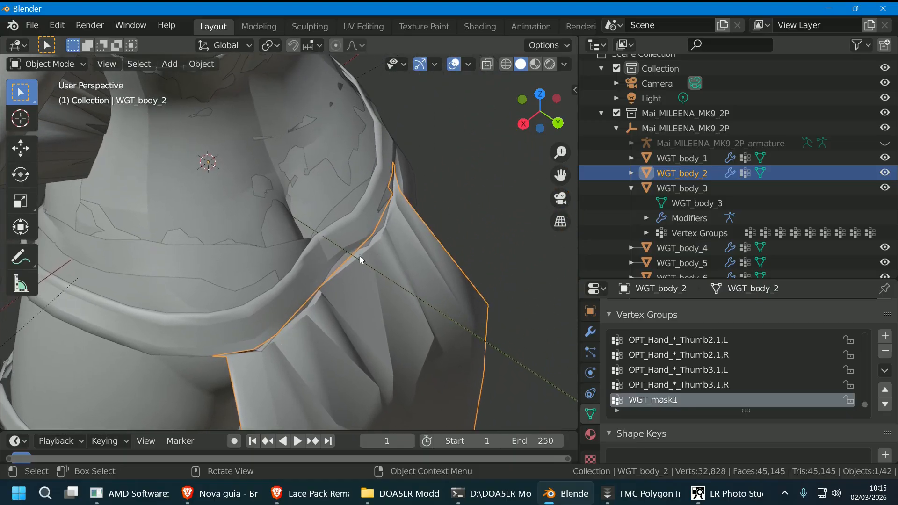
pyautogui.moveTo(360, 256)
pyautogui.mouseDown(button='middle')
pyautogui.moveTo(447, 194)
pyautogui.moveTo(342, 258)
pyautogui.mouseUp(button='middle')
pyautogui.moveTo(470, 253); pyautogui.dragTo(490, 251, button='middle')
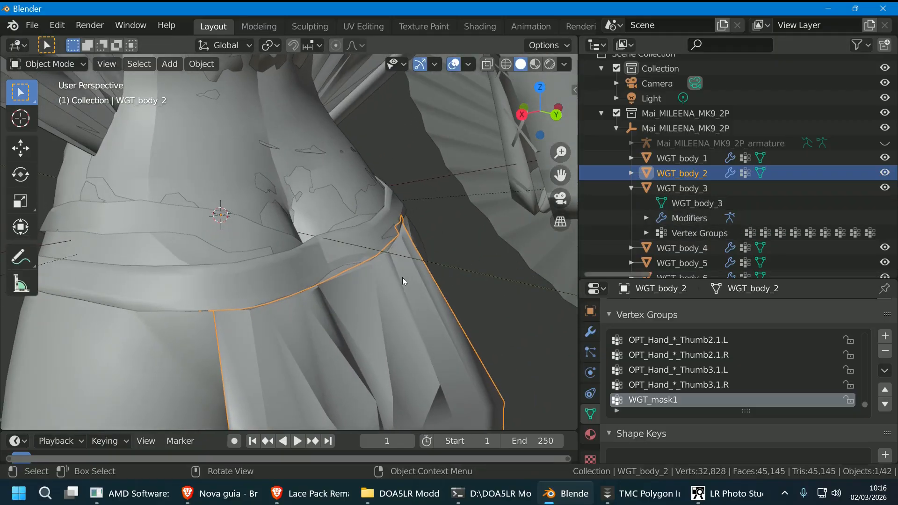
# - Hide the belt mesh WGT_body_3 and select the strip mesh WGT_body_1 beneath it, hiding the back skirt WGT_body_2 only temporarily
pyautogui.click(885, 173)
pyautogui.moveTo(467, 266); pyautogui.dragTo(519, 285, button='middle')
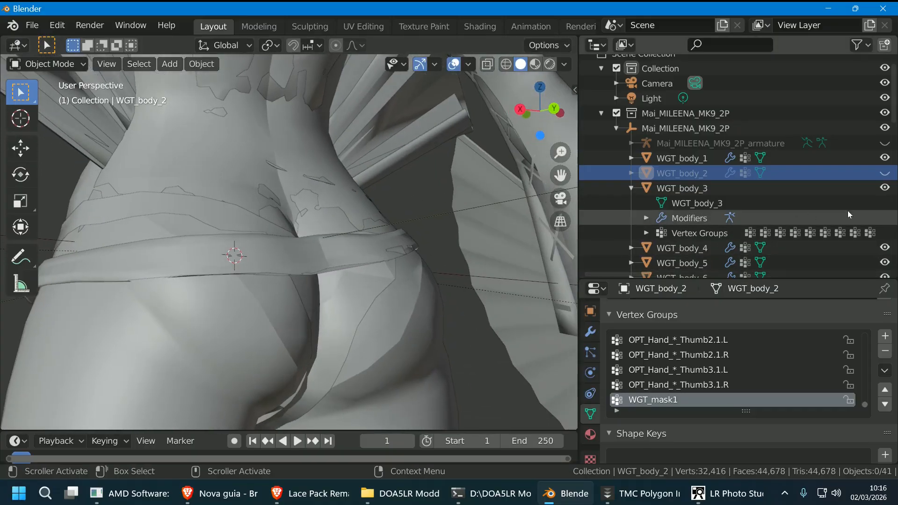
pyautogui.click(885, 188)
pyautogui.moveTo(435, 299); pyautogui.dragTo(509, 293, button='middle')
pyautogui.click(362, 262)
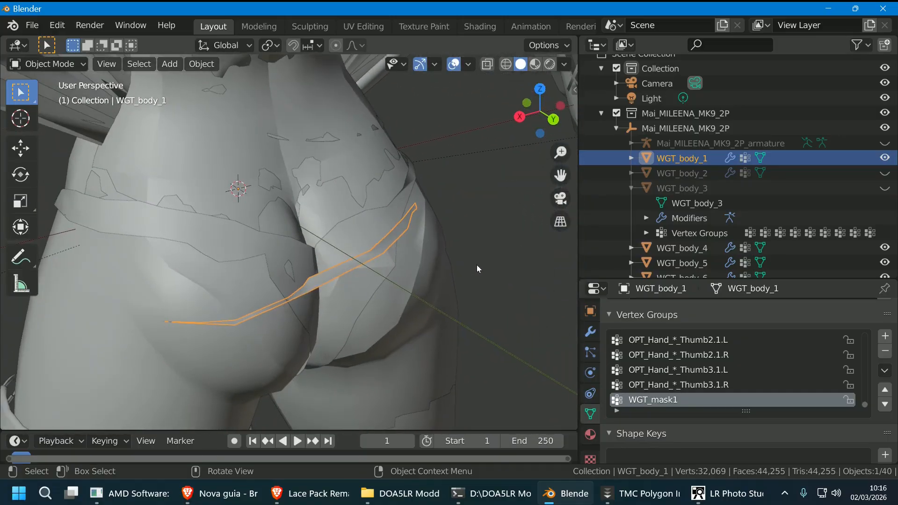
pyautogui.moveTo(476, 264); pyautogui.dragTo(500, 252, button='middle')
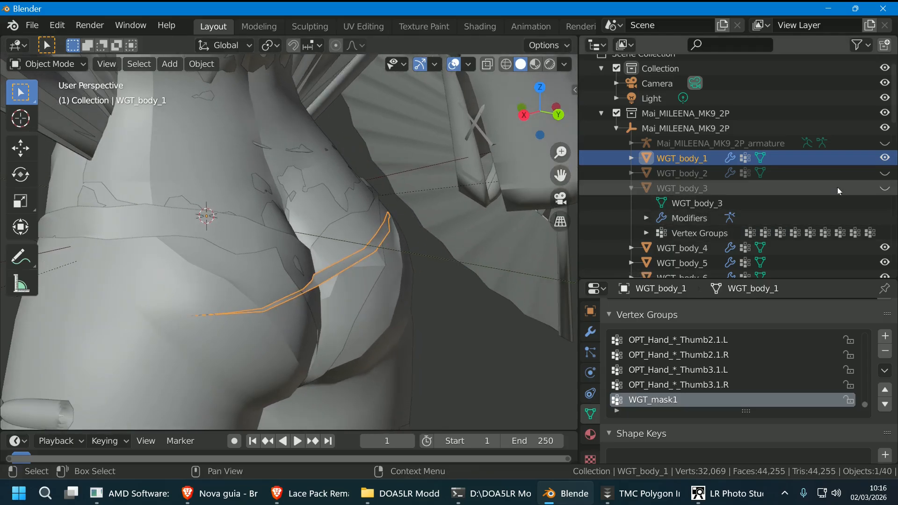
pyautogui.click(885, 172)
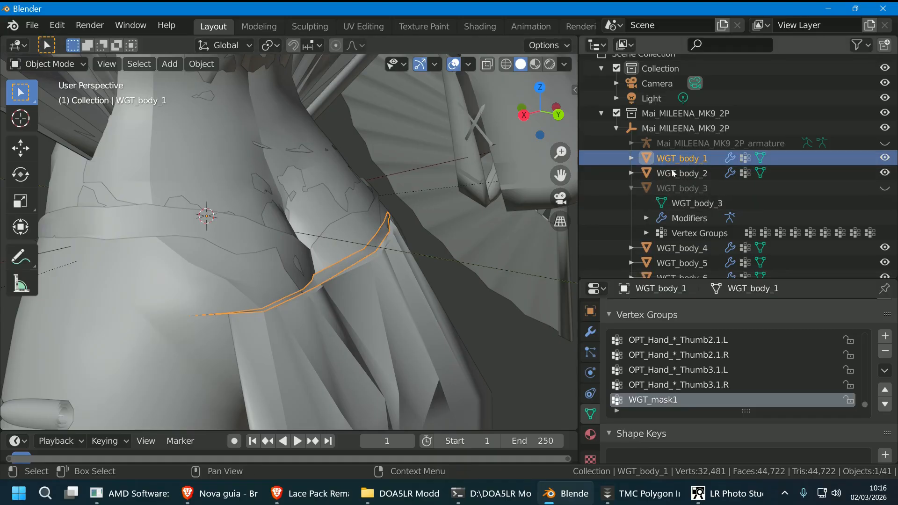
pyautogui.moveTo(423, 221); pyautogui.dragTo(491, 252, button='middle')
# - Export the strip mesh as WGT_body_1.tmcmesh into the D:\DOA5LR Modding folder
pyautogui.click(32, 25)
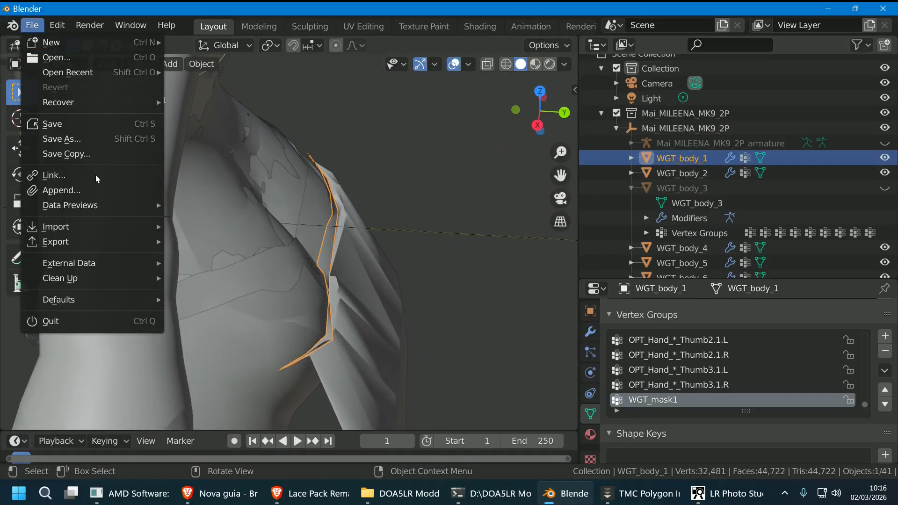
pyautogui.moveTo(89, 242)
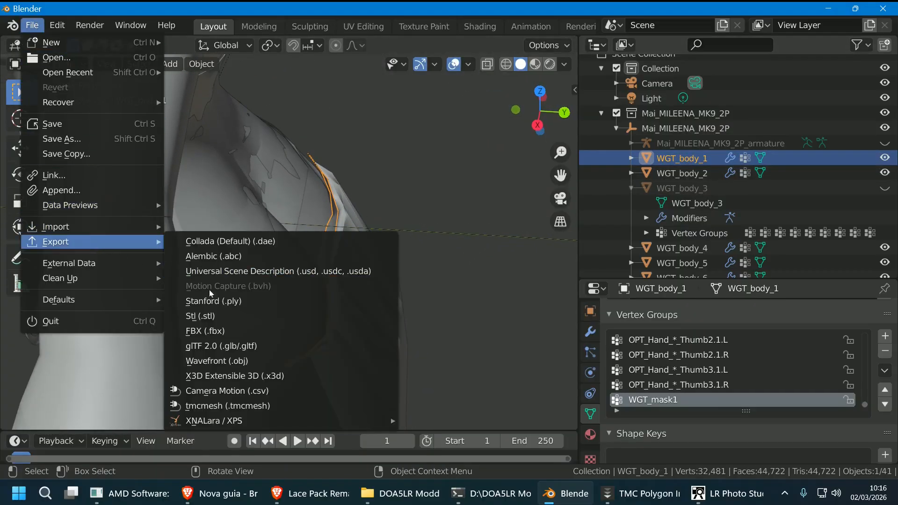
pyautogui.click(265, 405)
pyautogui.click(181, 373)
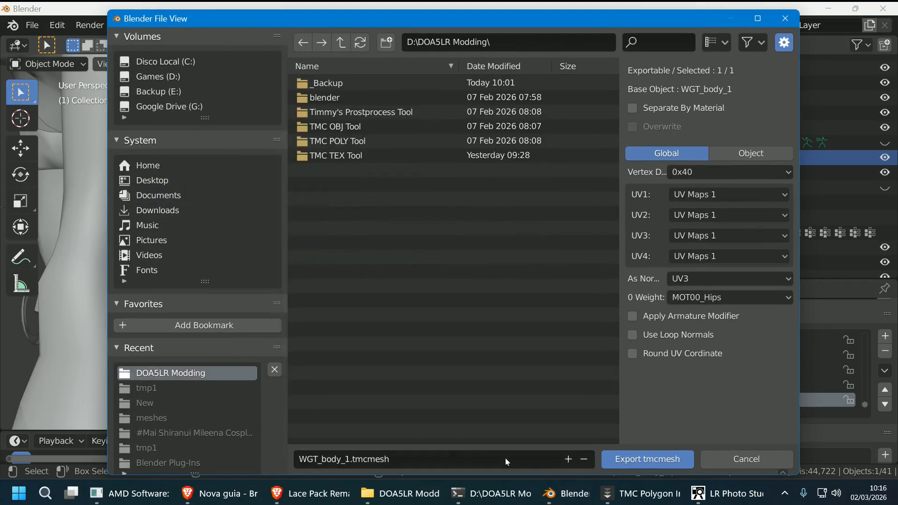
pyautogui.click(642, 462)
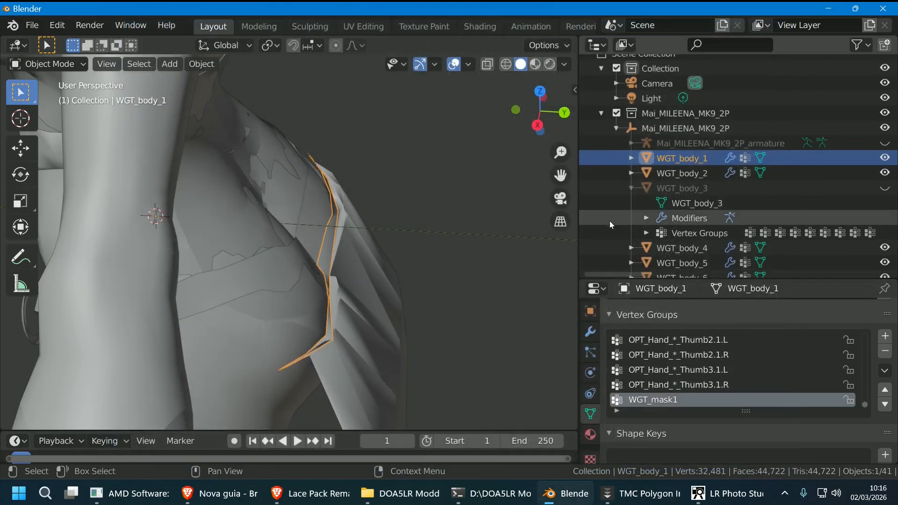
# - Select the back skirt mesh WGT_body_2 and export it as WGT_body_2.tmcmesh into the D:\DOA5LR Modding folder
pyautogui.click(678, 173)
pyautogui.moveTo(232, 155); pyautogui.dragTo(299, 141, button='middle')
pyautogui.click(32, 25)
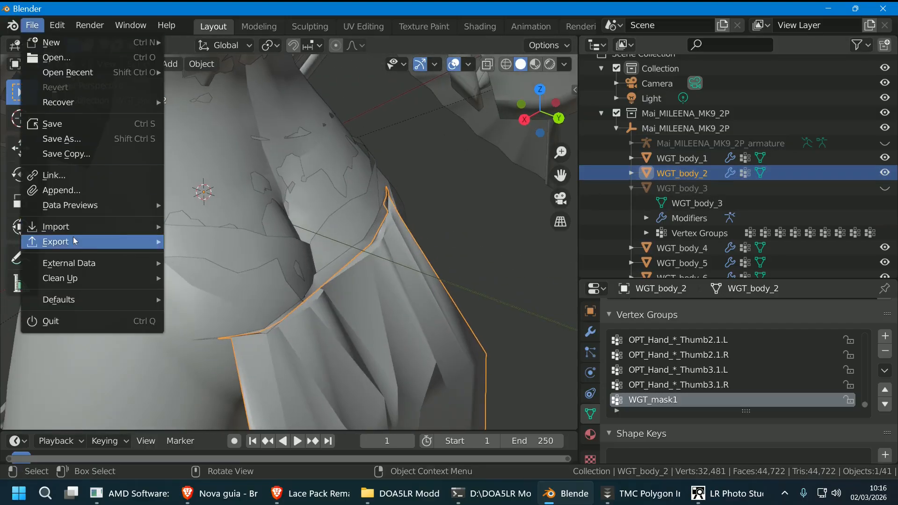
pyautogui.click(224, 421)
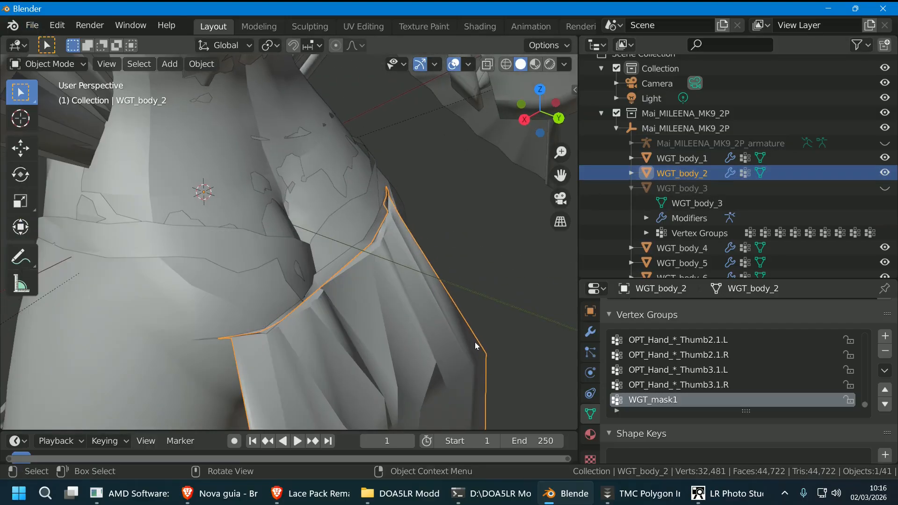
# - Switch to File Explorer, preview WGT_body_1.tmcmesh in LR Photo Studio, and close the viewer
pyautogui.click(435, 492)
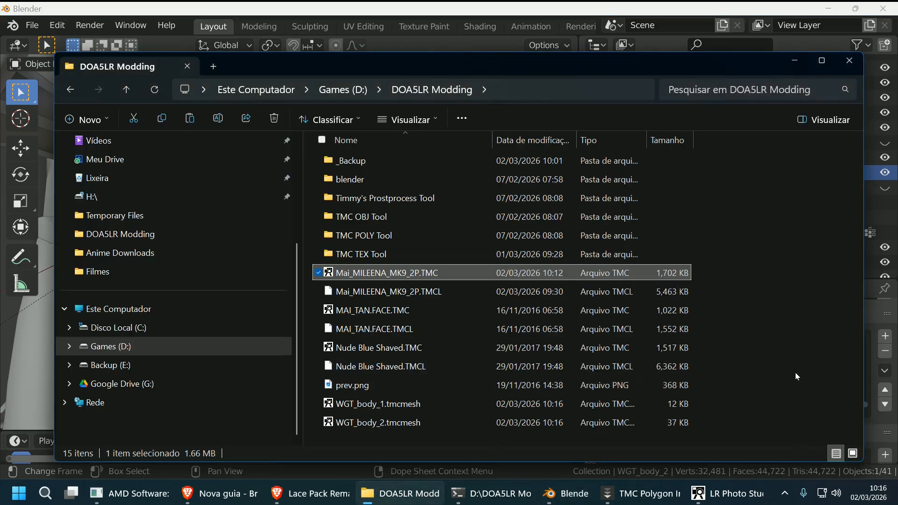
pyautogui.click(396, 400)
pyautogui.doubleClick(395, 400)
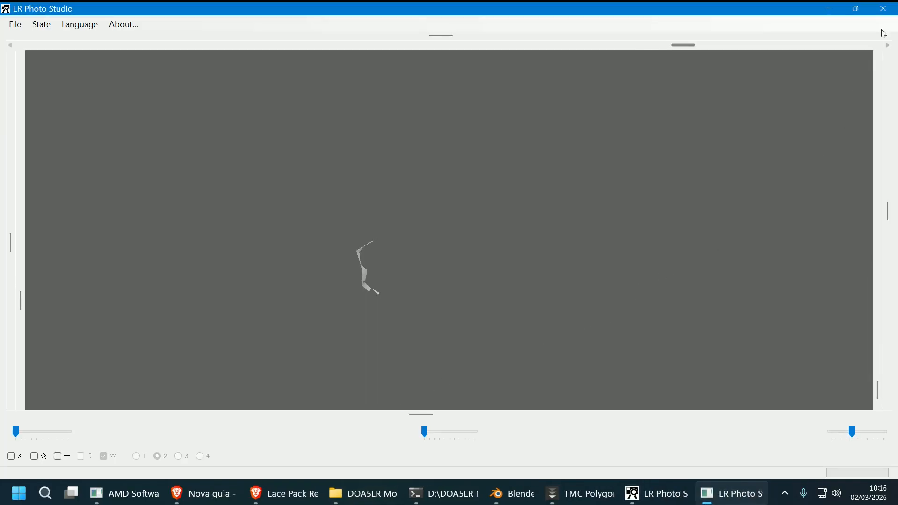
pyautogui.click(882, 9)
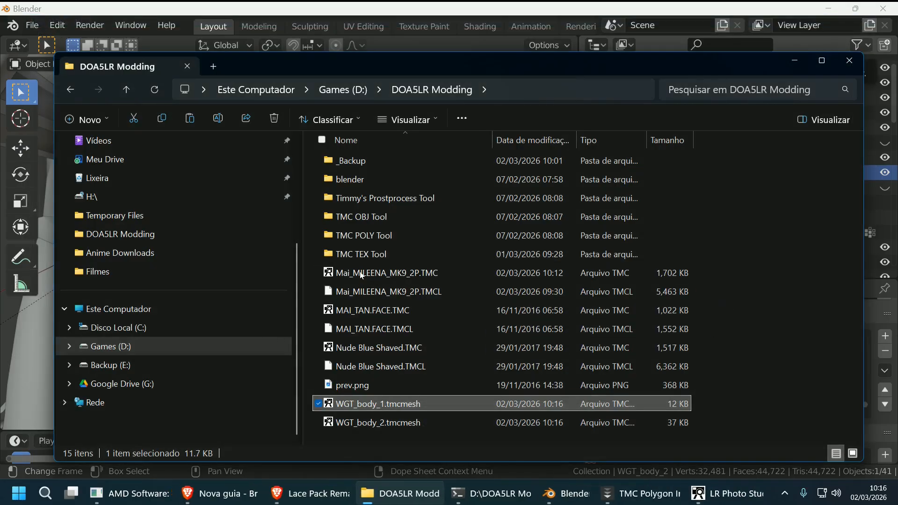
# - Copy Mai_MILEENA_MK9_2P.TMC and Mai_MILEENA_MK9_2P.TMCL into the _Backup folder, replacing the existing copies, and return to DOA5LR Modding
pyautogui.click(360, 273)
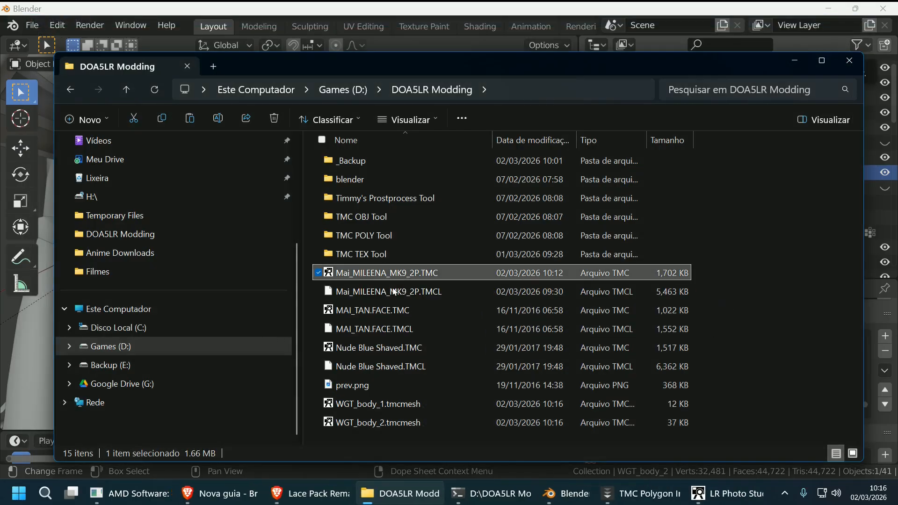
pyautogui.keyDown('ctrl'); pyautogui.click(392, 292); pyautogui.keyUp('ctrl')
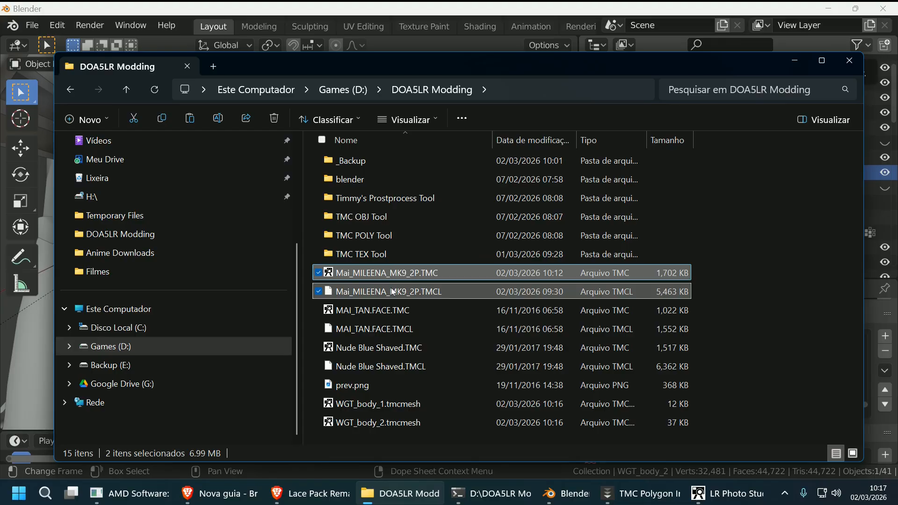
pyautogui.rightClick(393, 292)
pyautogui.click(453, 304)
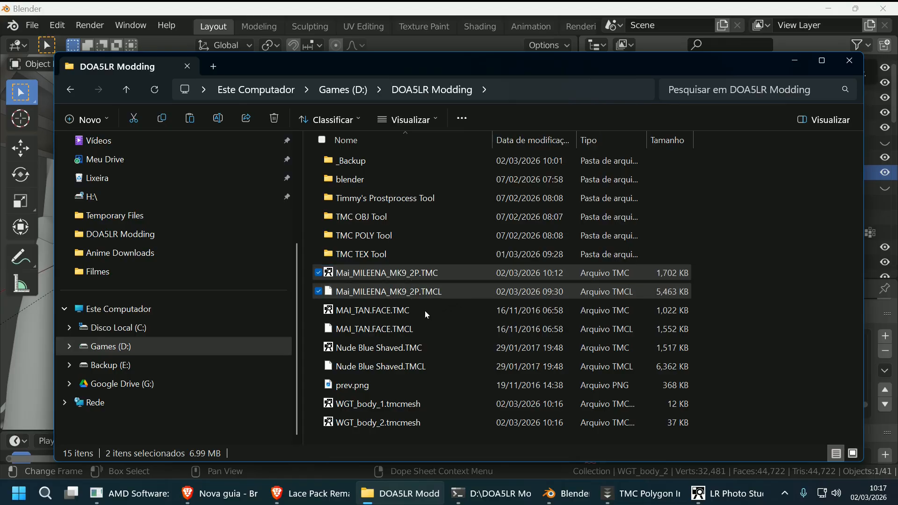
pyautogui.doubleClick(372, 162)
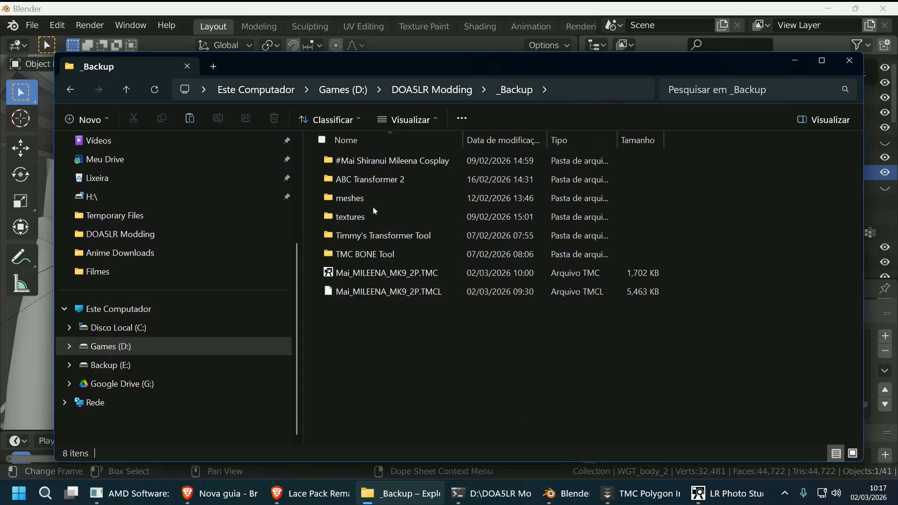
pyautogui.rightClick(392, 306)
pyautogui.click(411, 324)
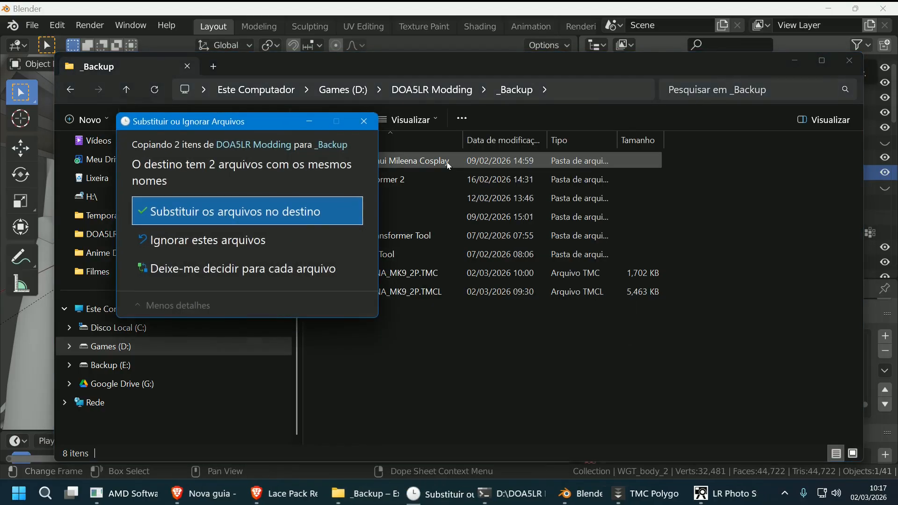
pyautogui.click(316, 219)
pyautogui.hotkey('alt', 'Up')
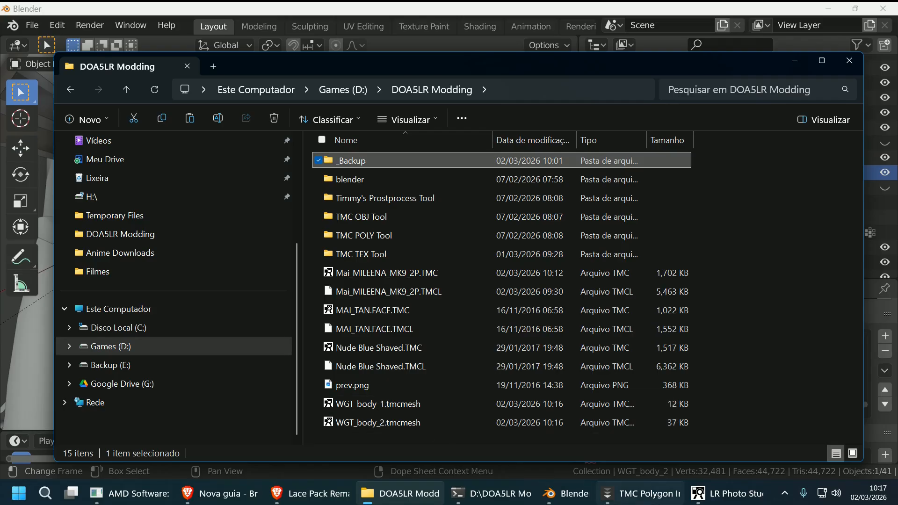
# - Switch to TMC Polygon Insert Tool and open Mai_MILEENA_MK9_2P.TMC
pyautogui.click(640, 493)
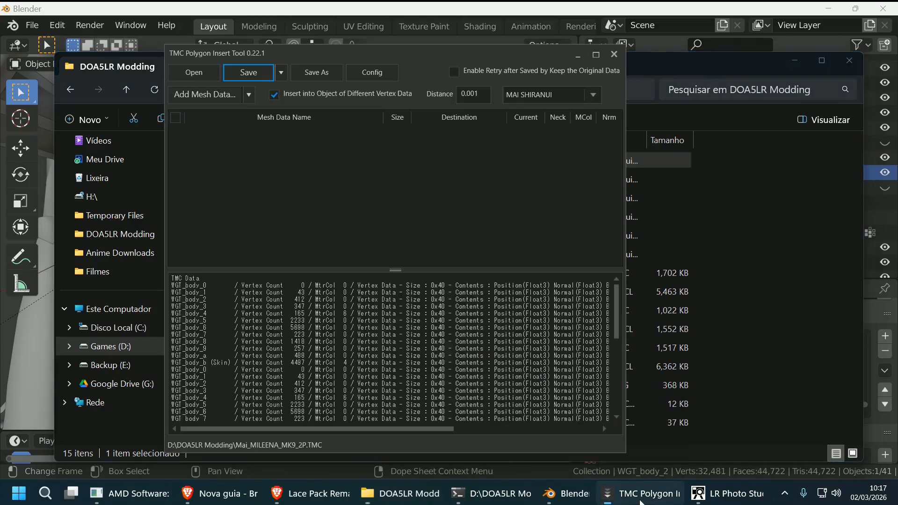
pyautogui.click(194, 73)
pyautogui.click(444, 255)
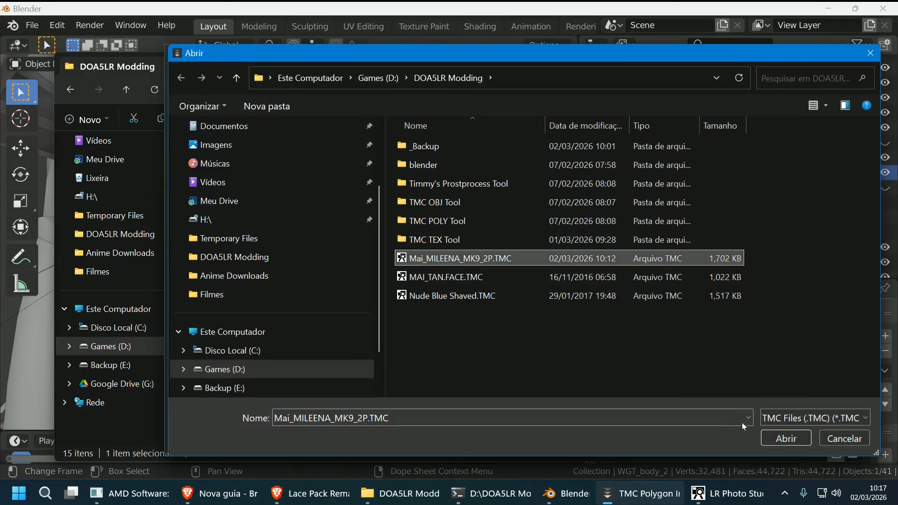
pyautogui.click(780, 438)
# - Add WGT_body_1.tmcmesh with destination WGT_body_1, set its current data to Delete, and save by overwriting the TMC
pyautogui.click(218, 99)
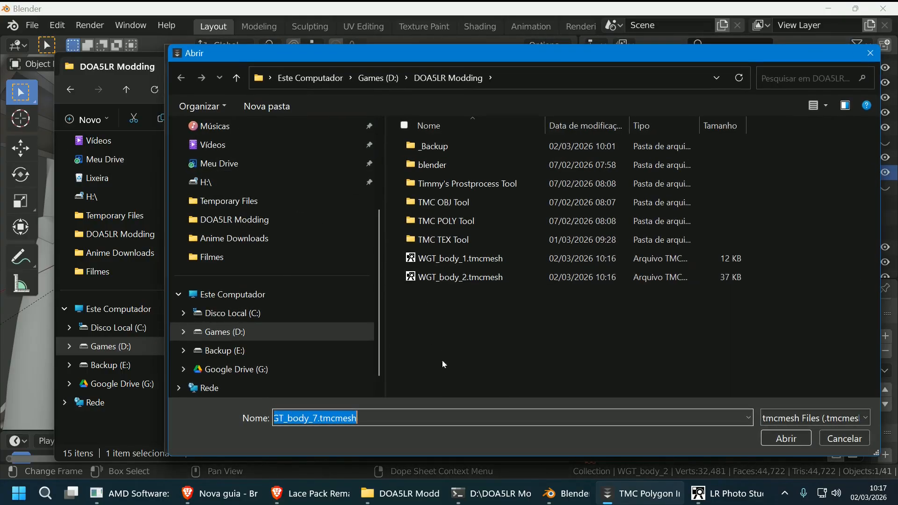
pyautogui.click(473, 256)
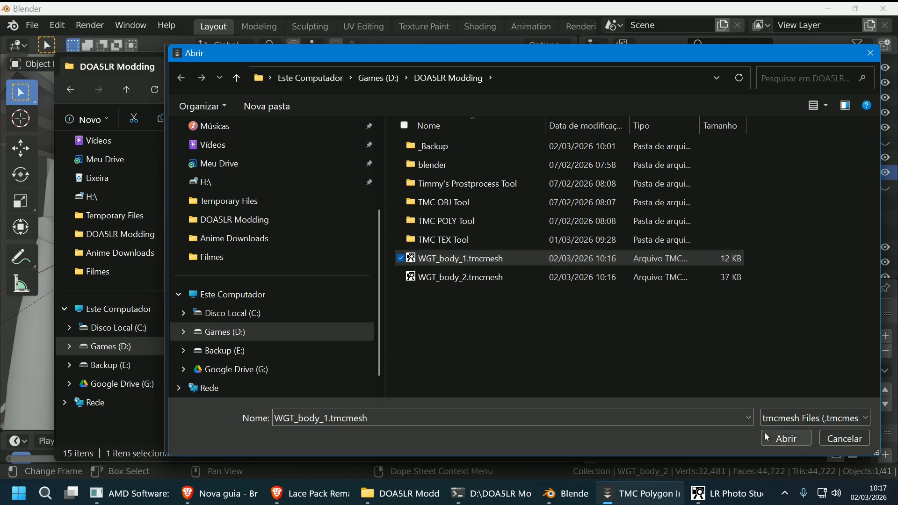
pyautogui.click(785, 438)
pyautogui.click(526, 132)
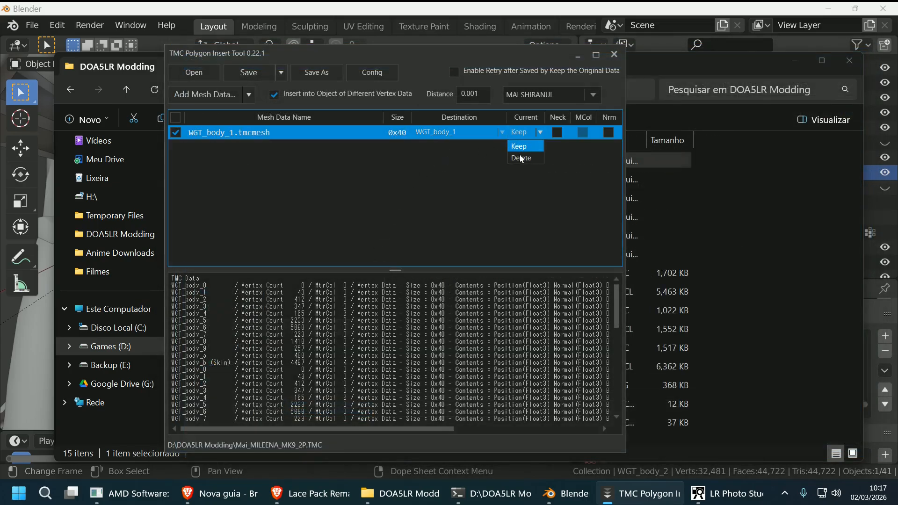
pyautogui.click(255, 78)
pyautogui.click(401, 285)
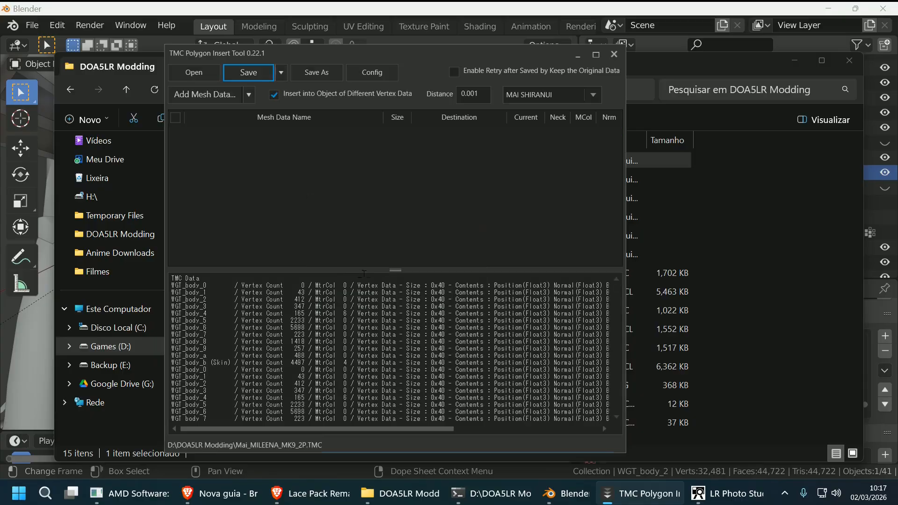
# - Add WGT_body_2.tmcmesh with destination WGT_body_1, keeping the current data, and save by overwriting the TMC
pyautogui.click(214, 95)
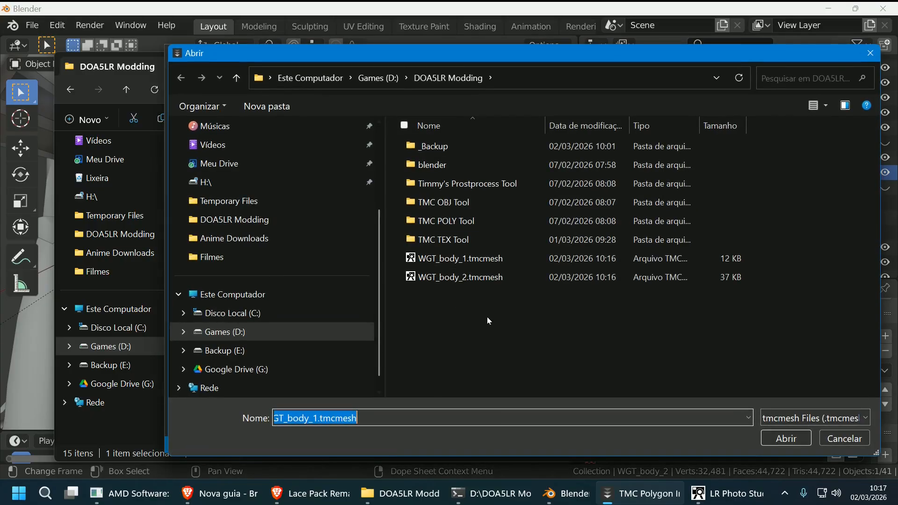
pyautogui.click(496, 277)
pyautogui.click(772, 439)
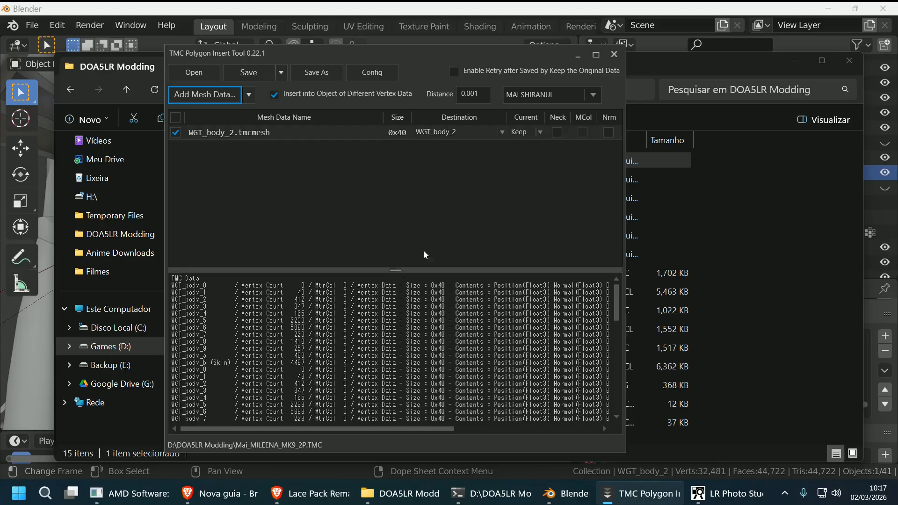
pyautogui.click(495, 133)
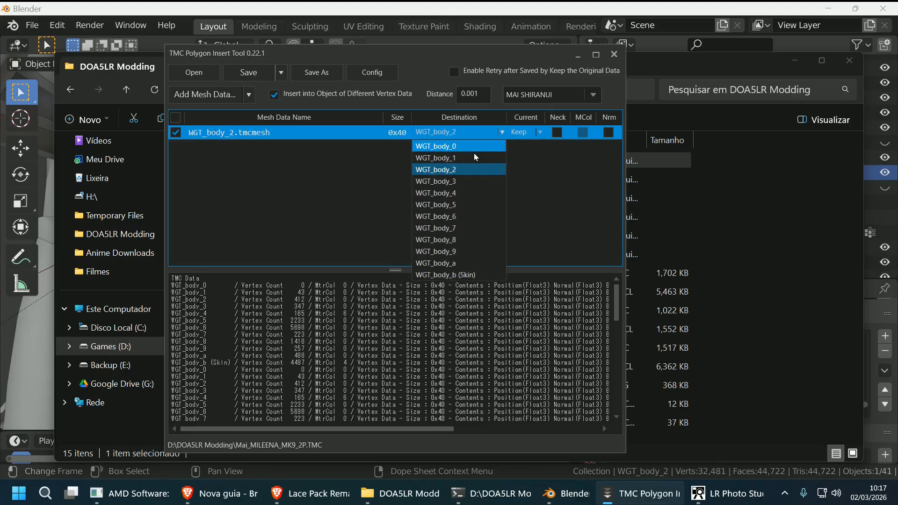
pyautogui.press('Return')
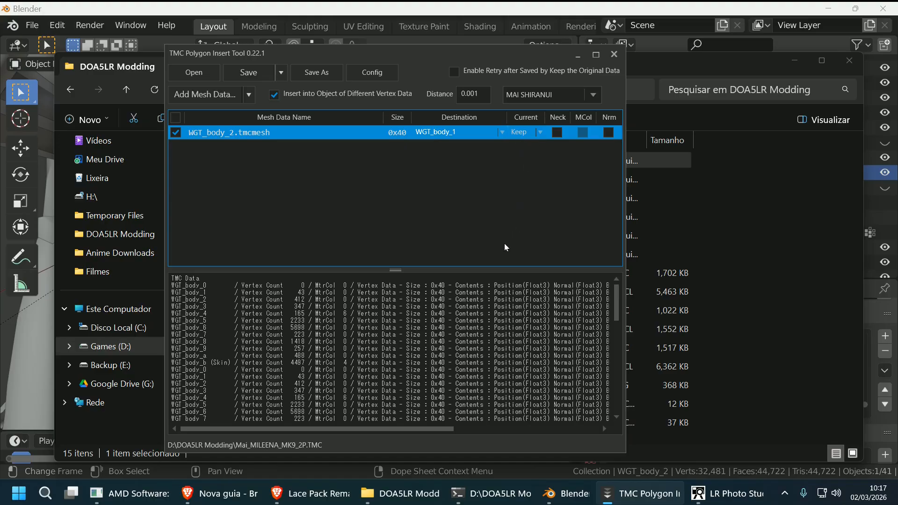
pyautogui.click(249, 74)
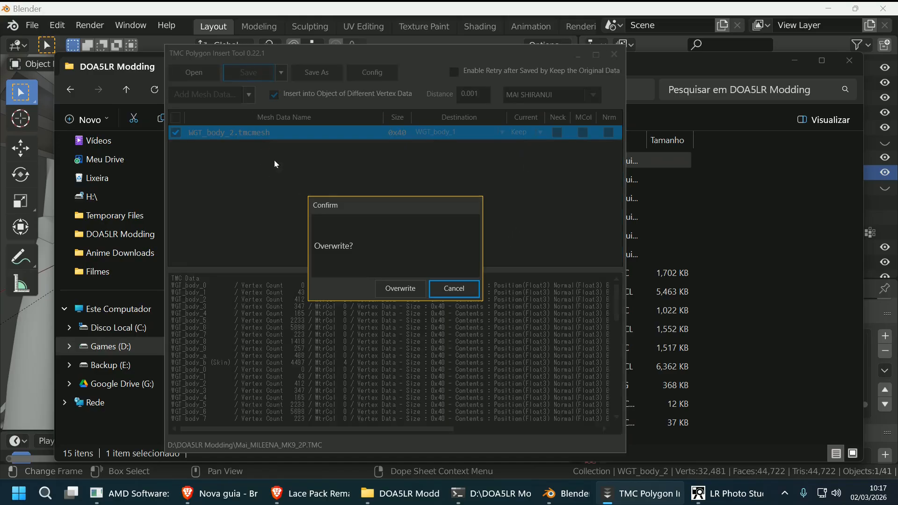
pyautogui.click(386, 289)
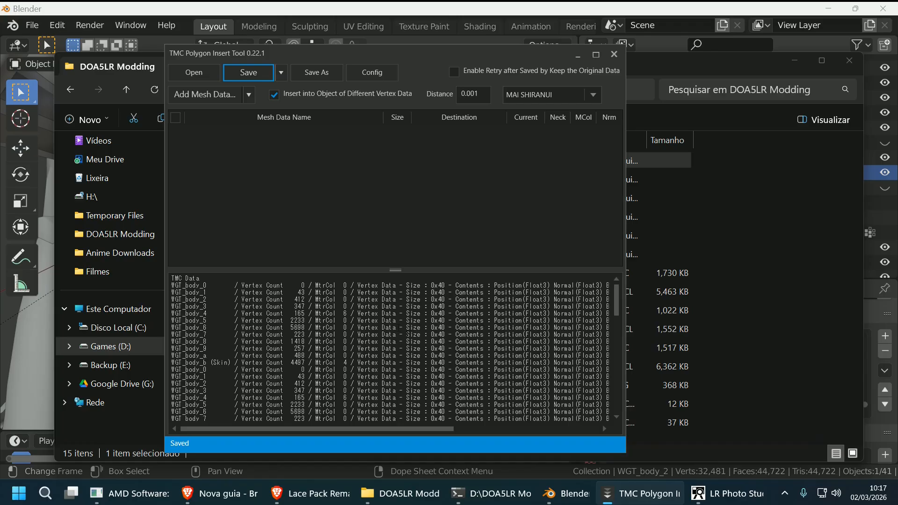
# - Launch TMC Object Tool.exe from the TMC OBJ Tool folder in File Explorer and open Mai_MILEENA_MK9_2P.TMC in it
pyautogui.moveTo(500, 497)
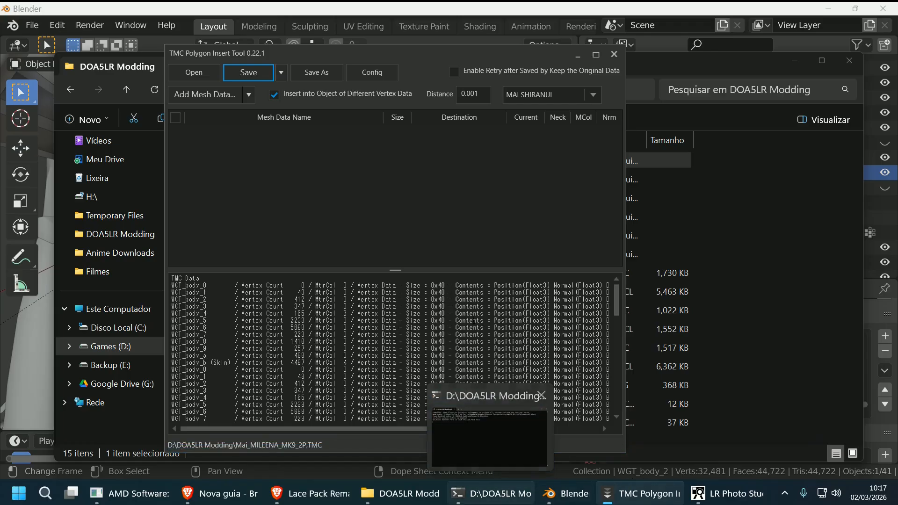
pyautogui.click(400, 493)
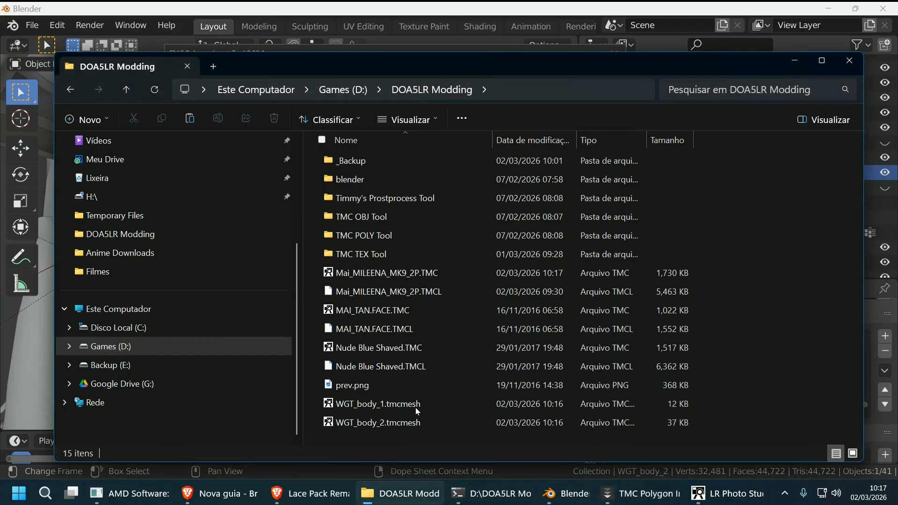
pyautogui.doubleClick(407, 218)
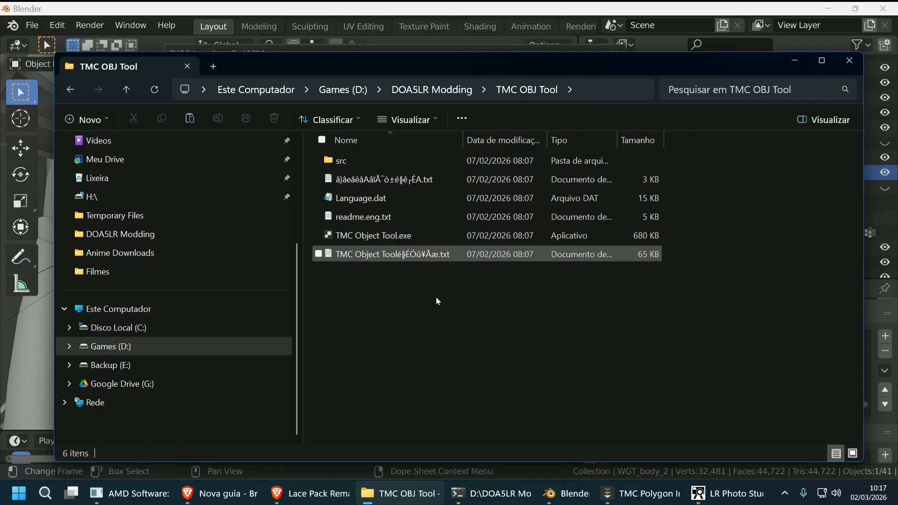
pyautogui.click(388, 236)
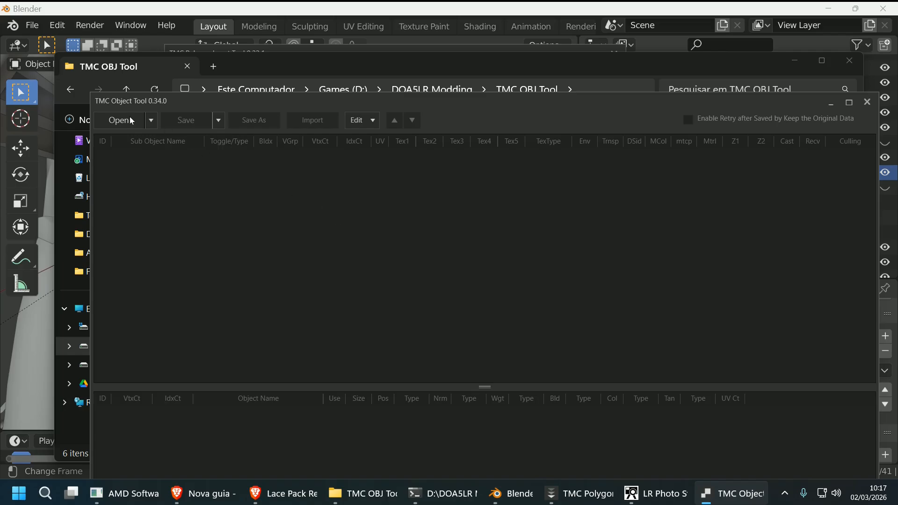
pyautogui.click(125, 118)
pyautogui.click(383, 260)
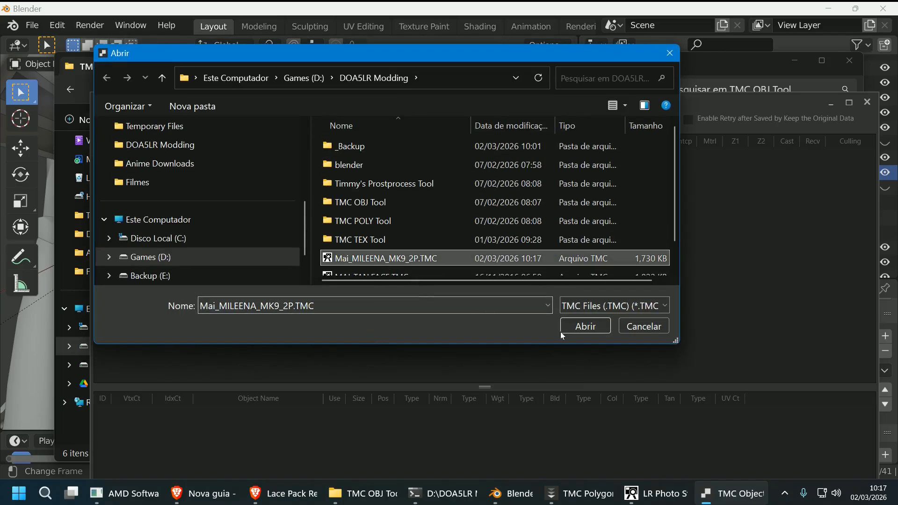
pyautogui.click(568, 327)
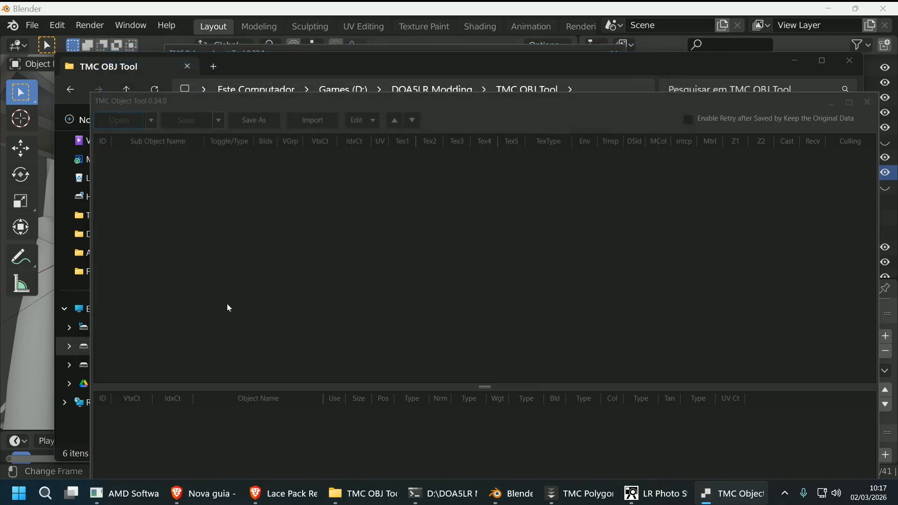
# - Delete the redundant sub object WGT_body_2 from the WGT_body object
pyautogui.click(165, 198)
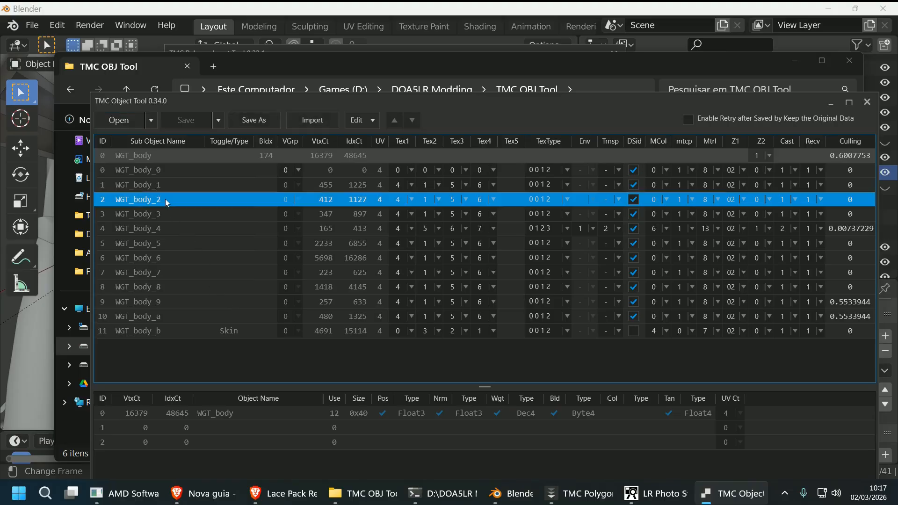
pyautogui.rightClick(164, 198)
pyautogui.click(189, 233)
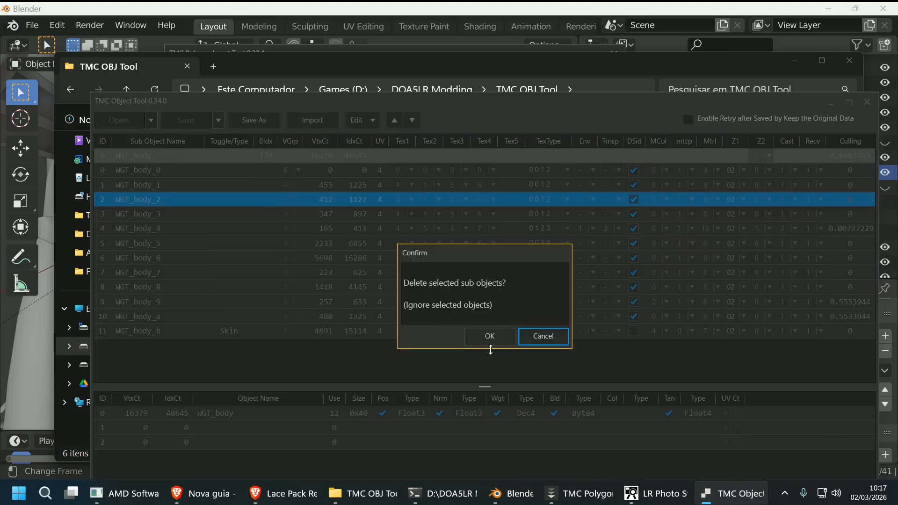
pyautogui.click(490, 336)
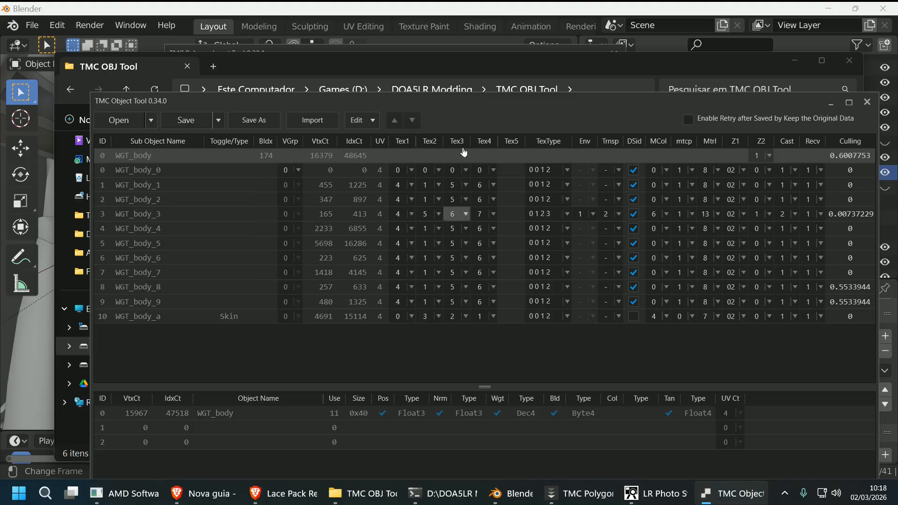
# - Switch to Blender and start a new file, discarding the unsaved changes of the current one
pyautogui.click(511, 493)
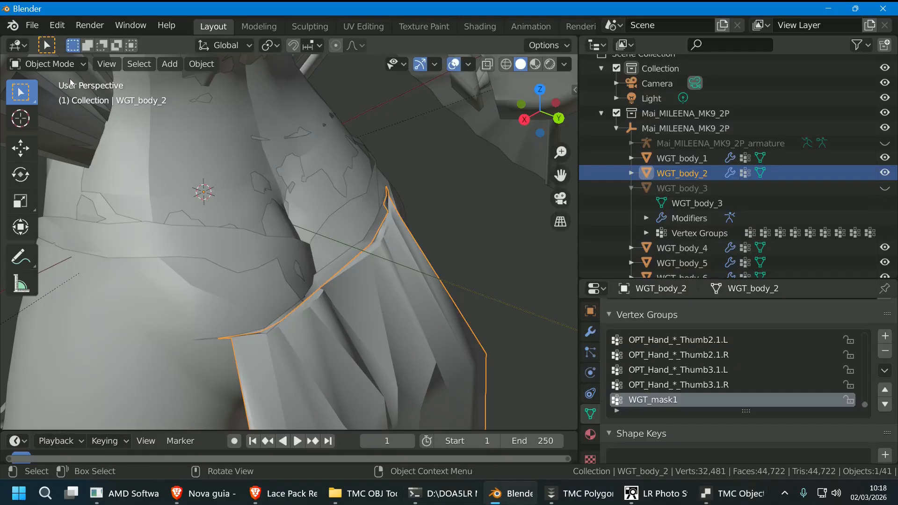
pyautogui.click(31, 24)
pyautogui.moveTo(47, 40)
pyautogui.click(194, 65)
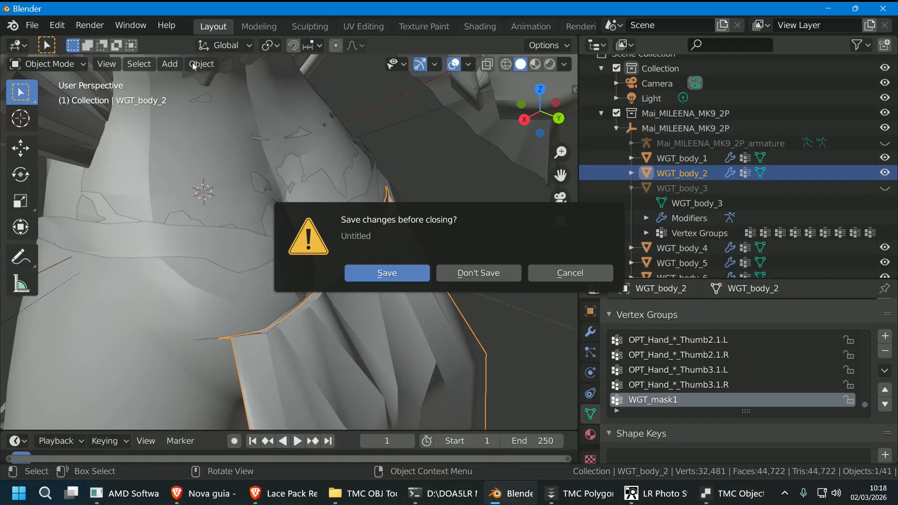
pyautogui.click(507, 273)
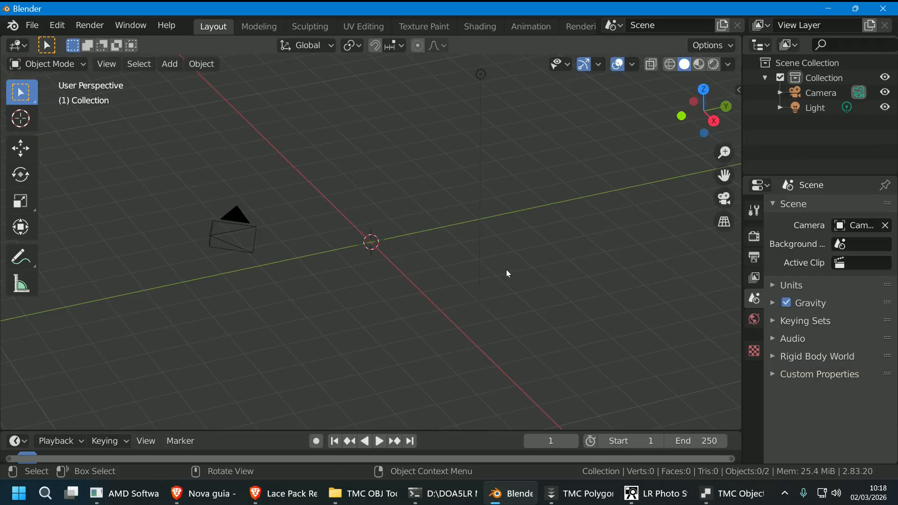
# - Import Mai_MILEENA_MK9_2P.TMC from the DOA5LR Modding folder as a TMC(PC) file
pyautogui.click(32, 25)
pyautogui.moveTo(75, 226)
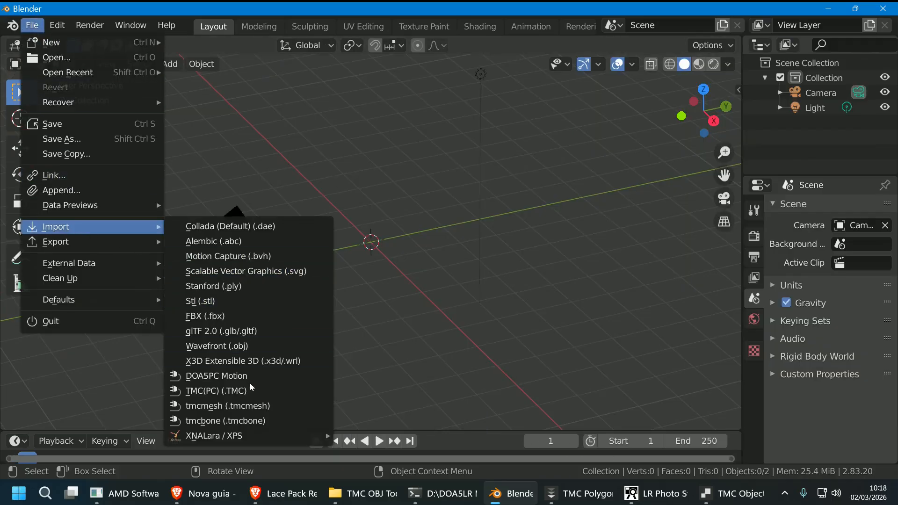
pyautogui.click(252, 384)
pyautogui.click(222, 372)
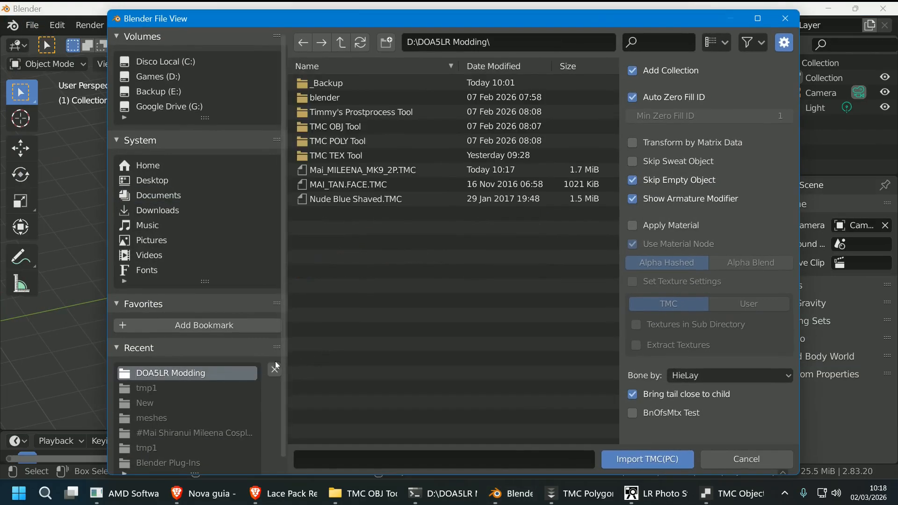
pyautogui.click(348, 172)
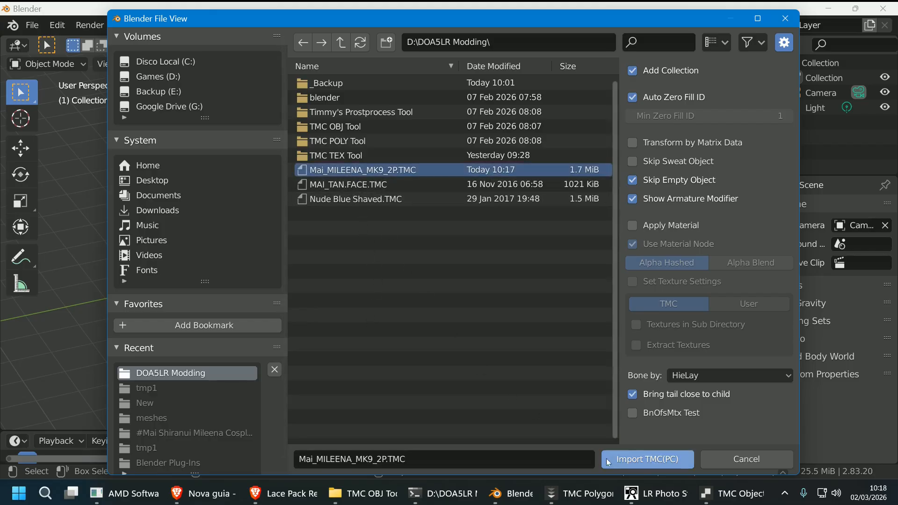
pyautogui.click(624, 454)
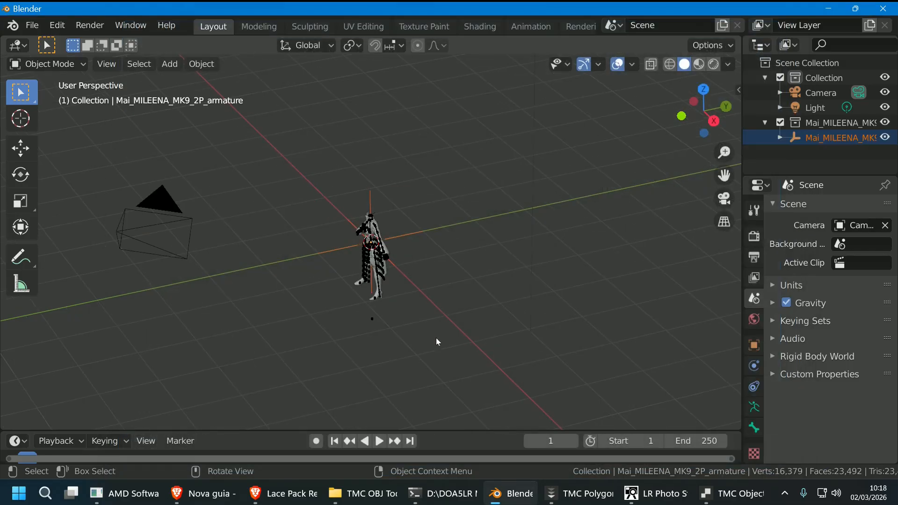
# - Expand the imported Mai_MILEENA_MK9_2P hierarchy and hide its armature
pyautogui.scroll(6, 524, 260)
pyautogui.moveTo(523, 260); pyautogui.dragTo(455, 252, button='middle')
pyautogui.scroll(2, 468, 253)
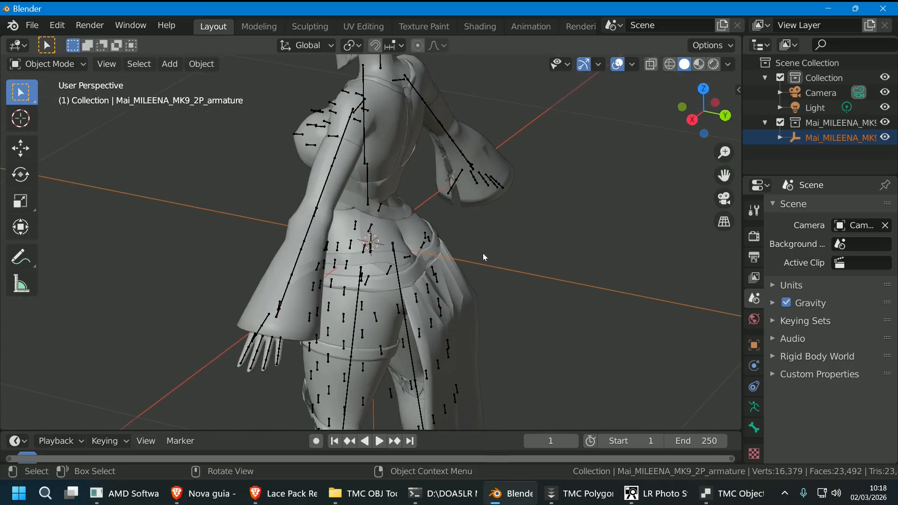
pyautogui.click(780, 138)
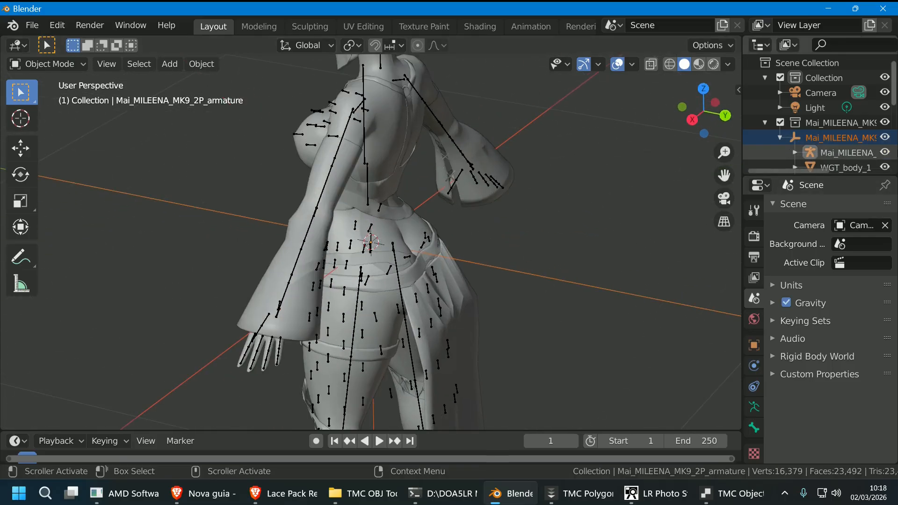
pyautogui.click(885, 152)
pyautogui.scroll(4, 527, 311)
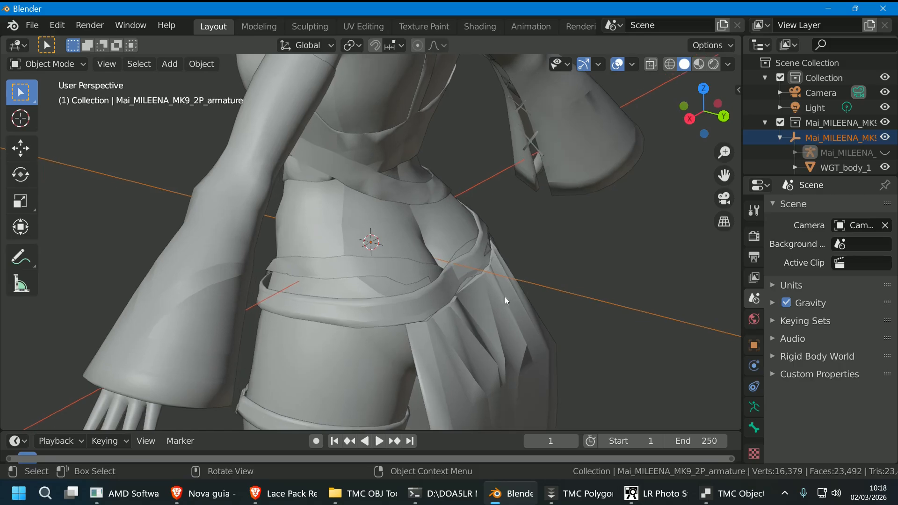
# - Select the back skirt mesh and enlarge the outliner until all WGT_body objects are listed
pyautogui.click(473, 290)
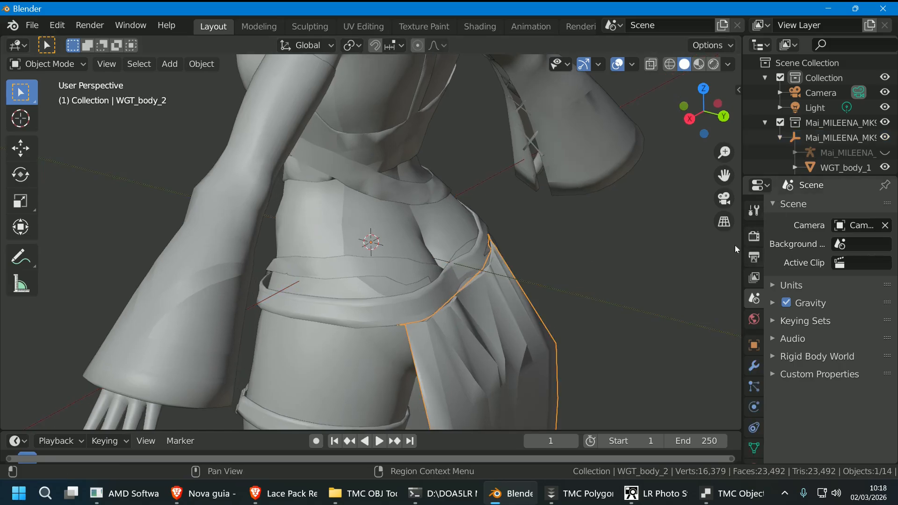
pyautogui.moveTo(742, 247); pyautogui.dragTo(719, 382)
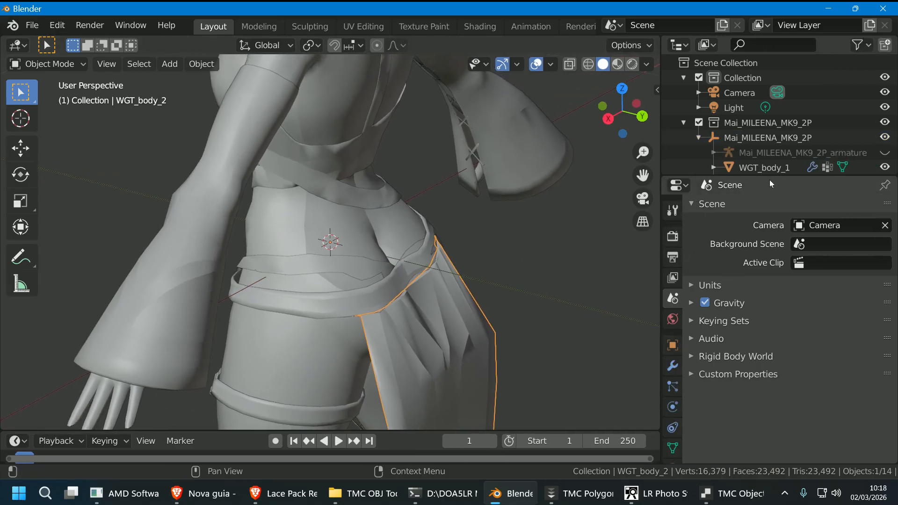
pyautogui.moveTo(771, 177); pyautogui.dragTo(772, 347)
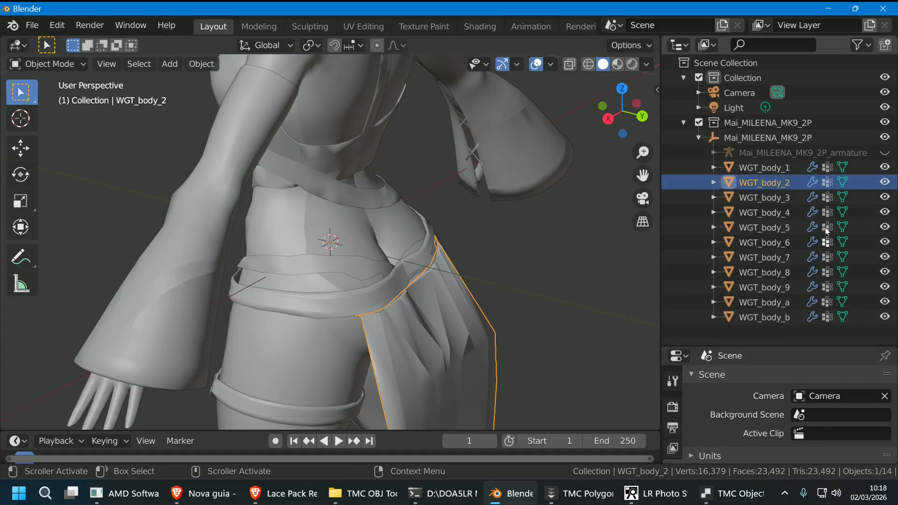
# - Enter Edit Mode on WGT_body_1 and hide WGT_body_2 and WGT_body_3
pyautogui.click(842, 167)
pyautogui.scroll(5, 519, 331)
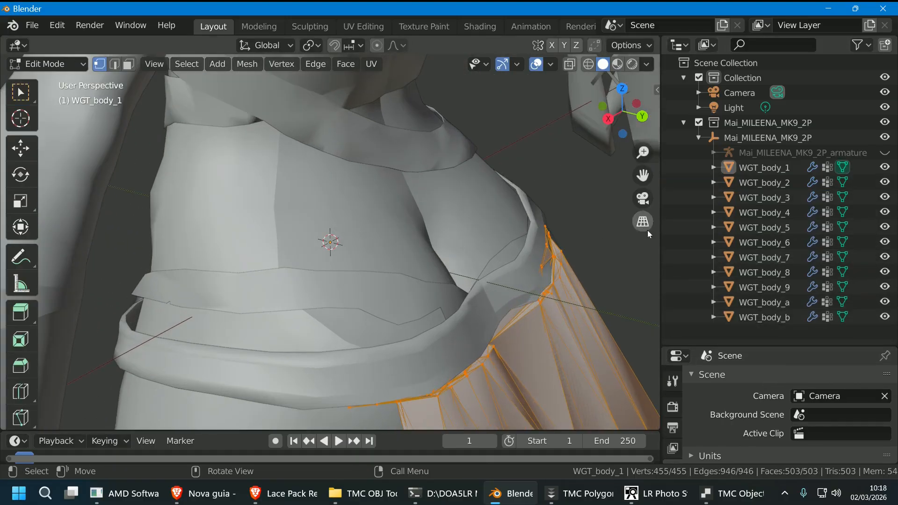
pyautogui.click(884, 181)
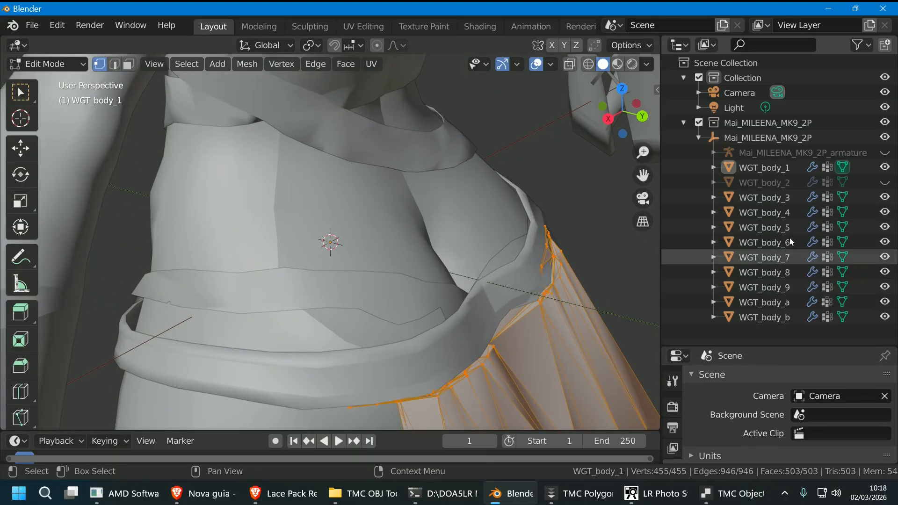
pyautogui.click(884, 197)
# - Inspect the merged back skirt mesh WGT_body_1 from several sides and return to Object Mode
pyautogui.moveTo(420, 304); pyautogui.dragTo(294, 331, button='middle')
pyautogui.click(846, 167)
pyautogui.click(846, 168)
pyautogui.scroll(5, 459, 326)
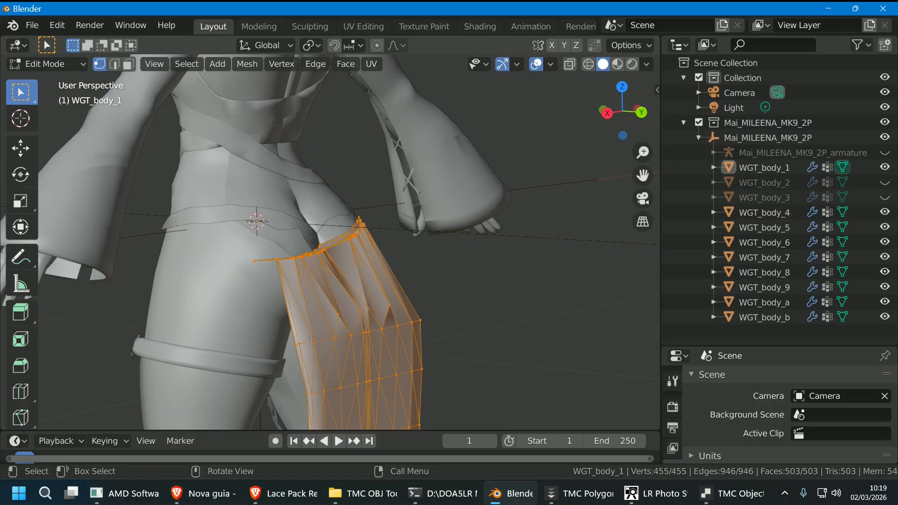
pyautogui.press('Tab')
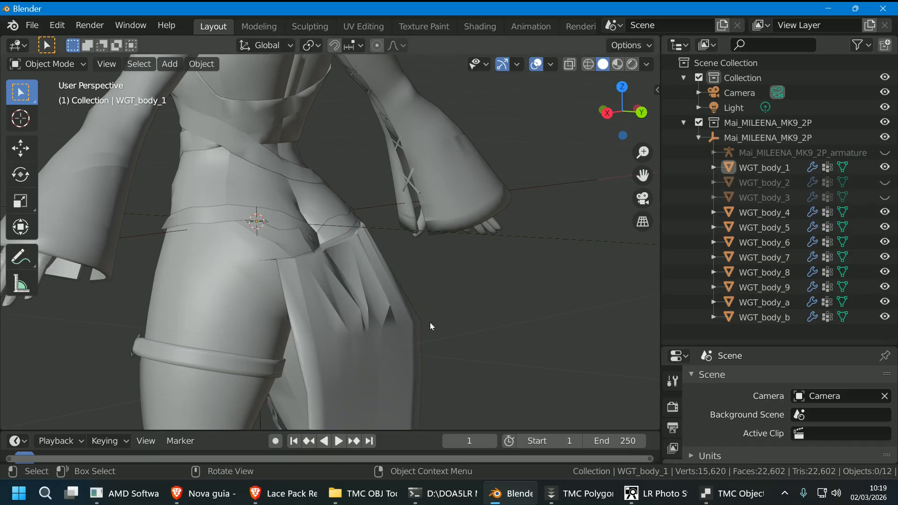
pyautogui.moveTo(430, 322); pyautogui.dragTo(531, 327, button='middle')
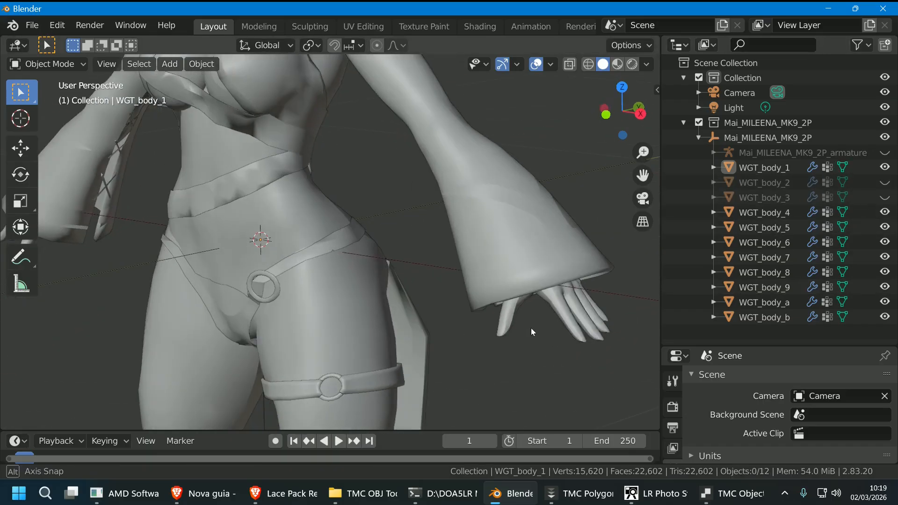
# - Switch to the Brave browser and review the remaining topics on the DOA5LR XPS to TMC tutorial page
pyautogui.click(312, 498)
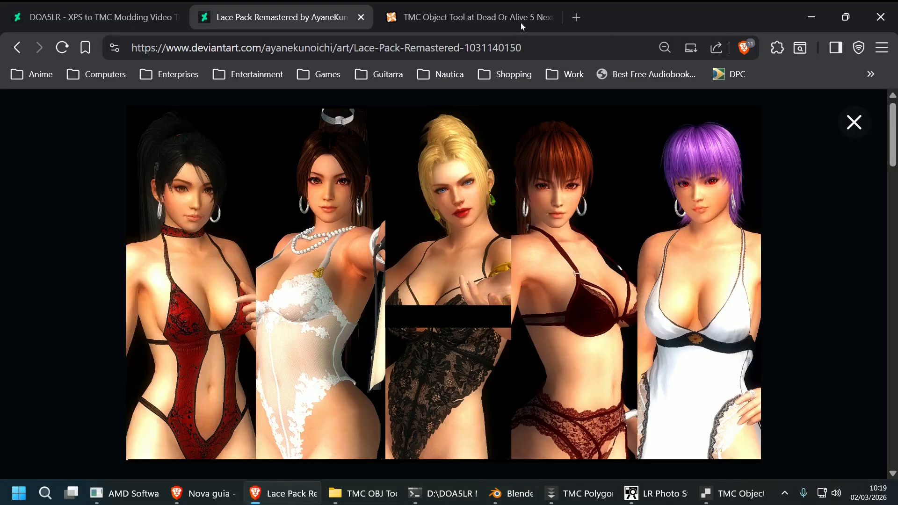
pyautogui.click(103, 21)
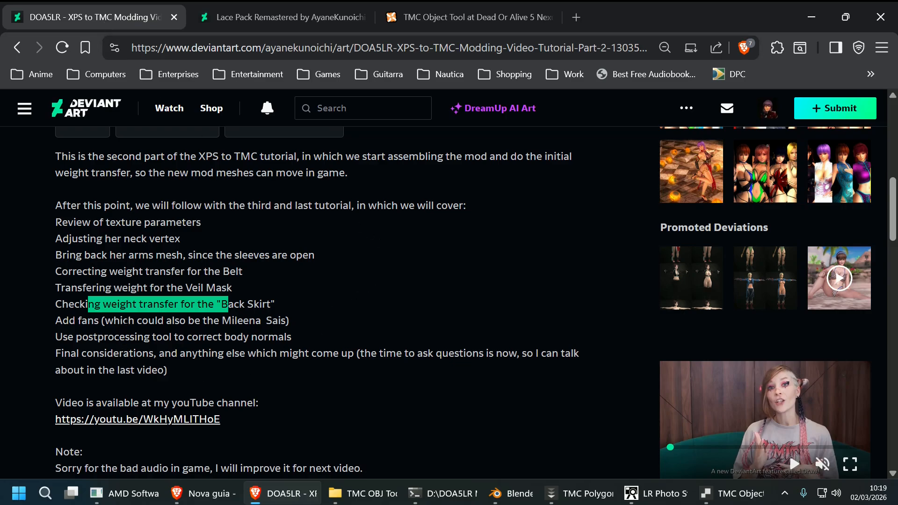
pyautogui.moveTo(671, 498)
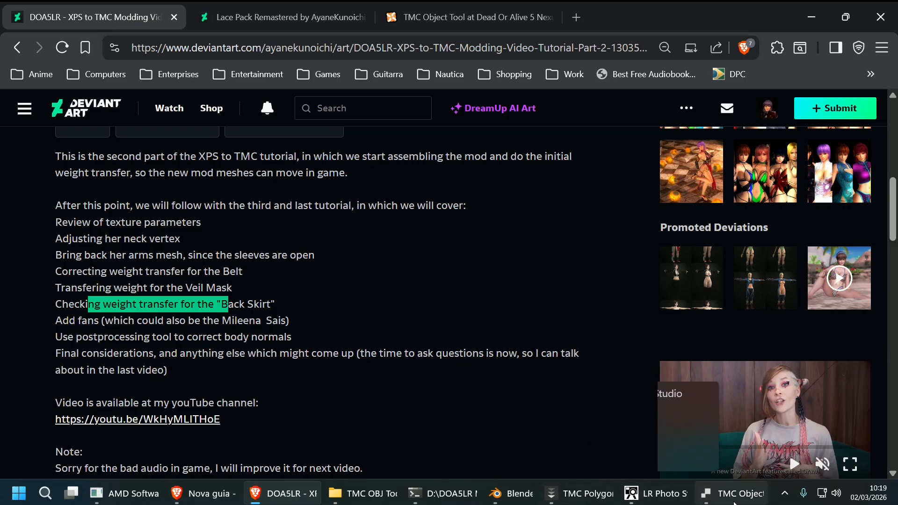
# - Switch to TMC Object Tool and reopen Mai_MILEENA_MK9_2P.TMC from the DOA5LR Modding folder
pyautogui.click(383, 499)
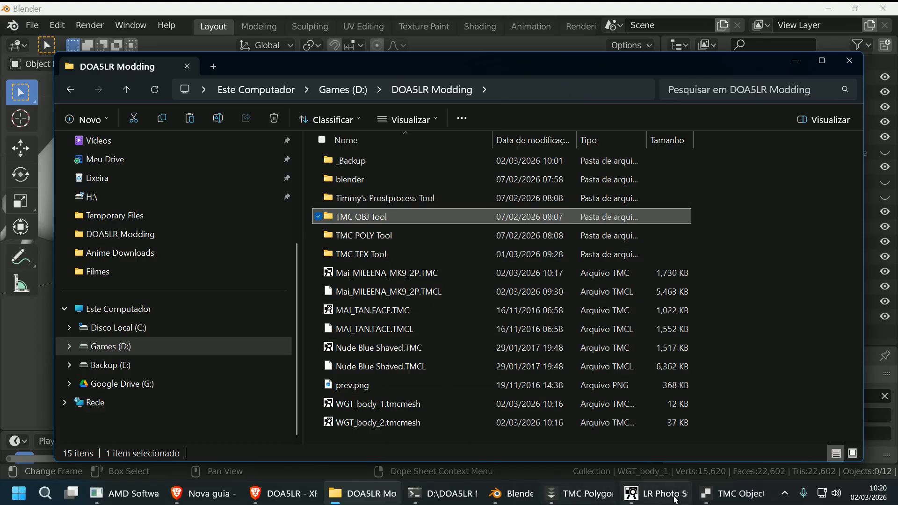
pyautogui.click(709, 494)
pyautogui.click(119, 120)
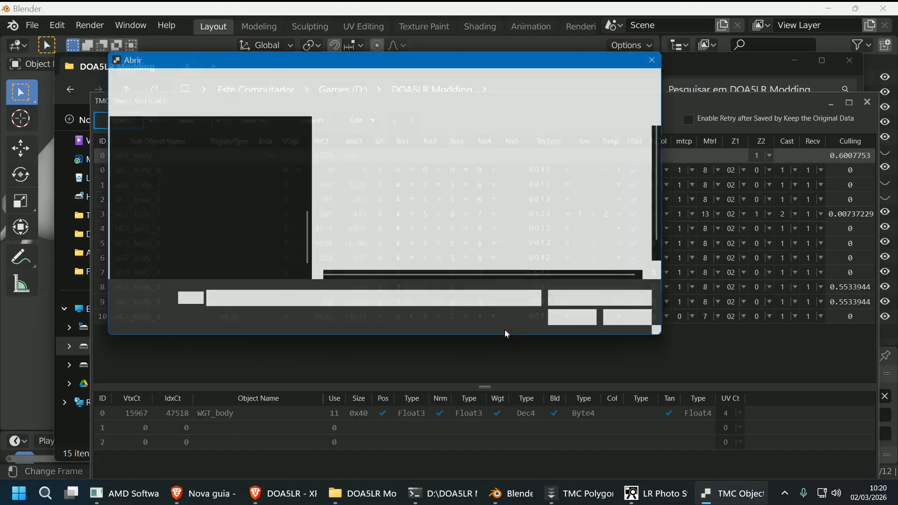
pyautogui.click(420, 258)
pyautogui.click(580, 326)
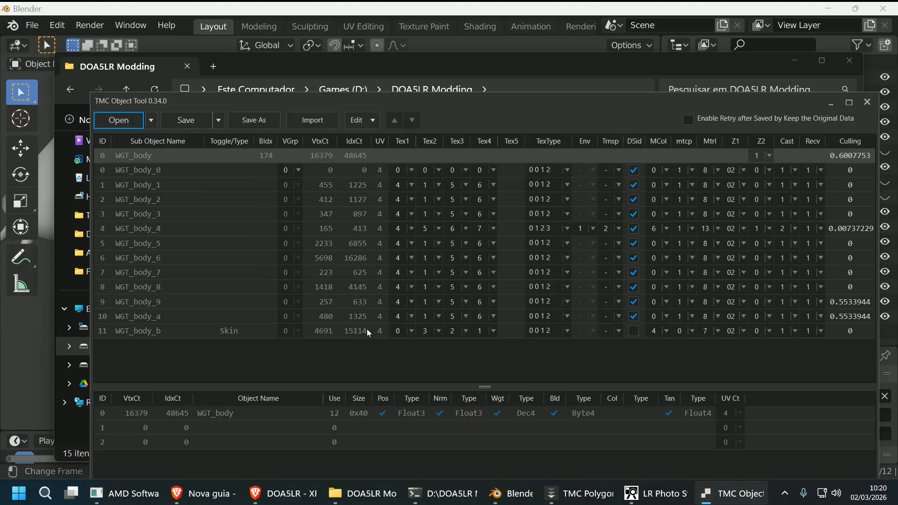
# - Delete the empty sub object WGT_body_0 from the WGT_body object
pyautogui.click(191, 168)
pyautogui.rightClick(191, 167)
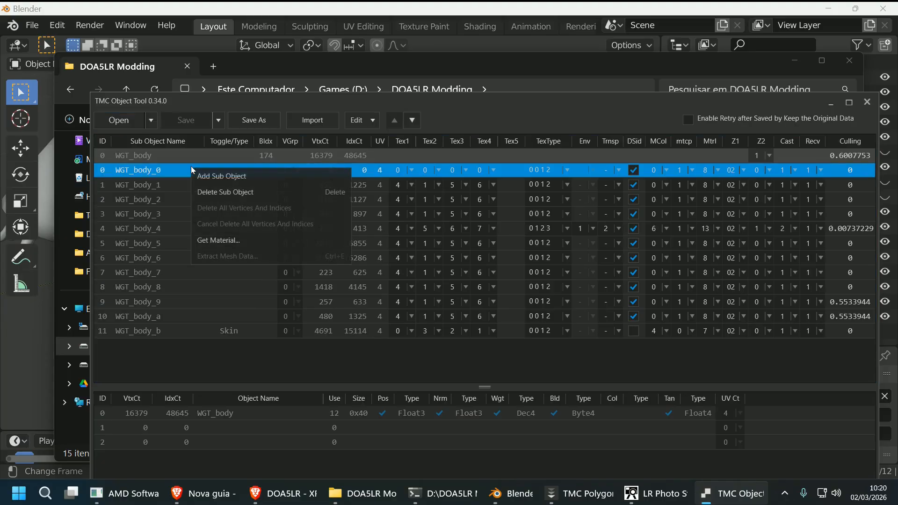
pyautogui.click(215, 190)
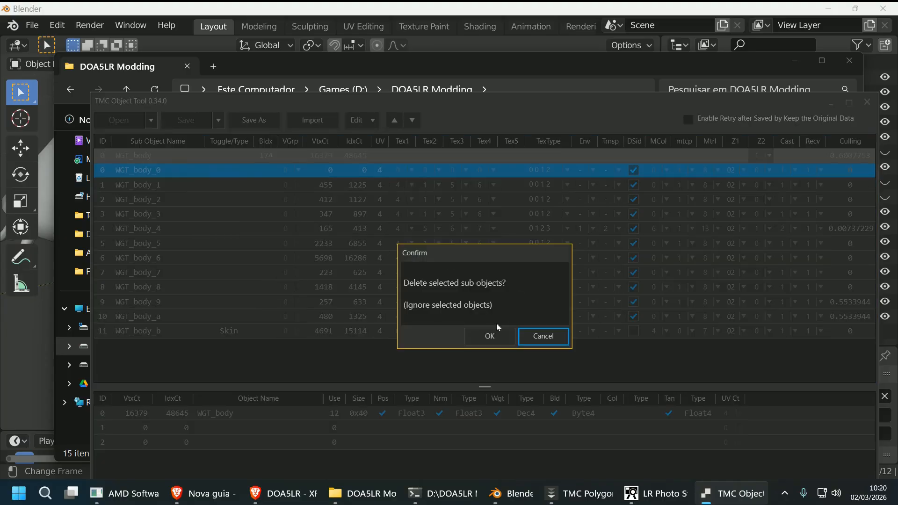
pyautogui.press('Return')
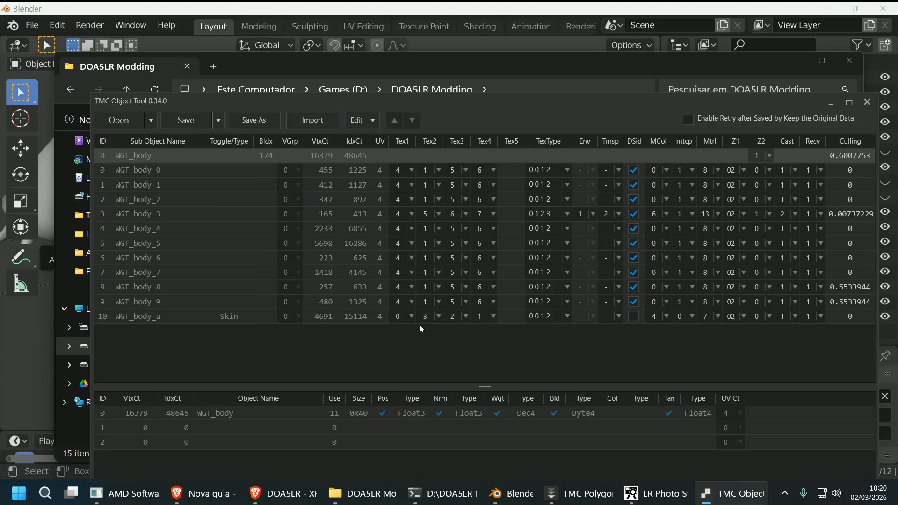
# - Choose Nude Blue Shaved.TMC as the source file for importing objects
pyautogui.click(301, 125)
pyautogui.scroll(-1, 492, 249)
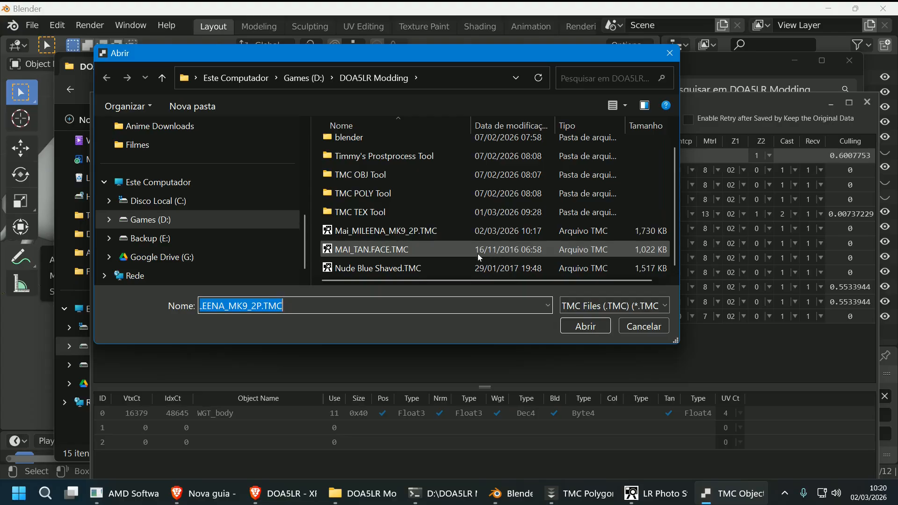
pyautogui.click(447, 267)
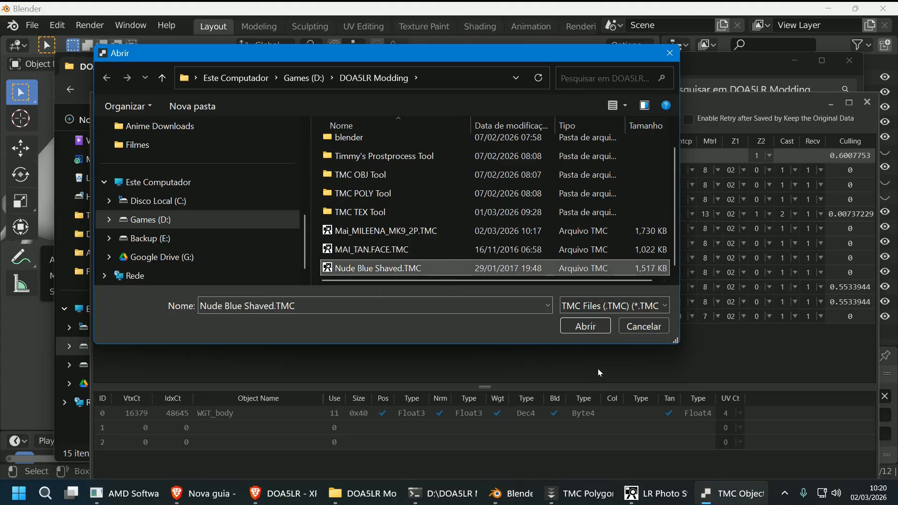
pyautogui.click(580, 326)
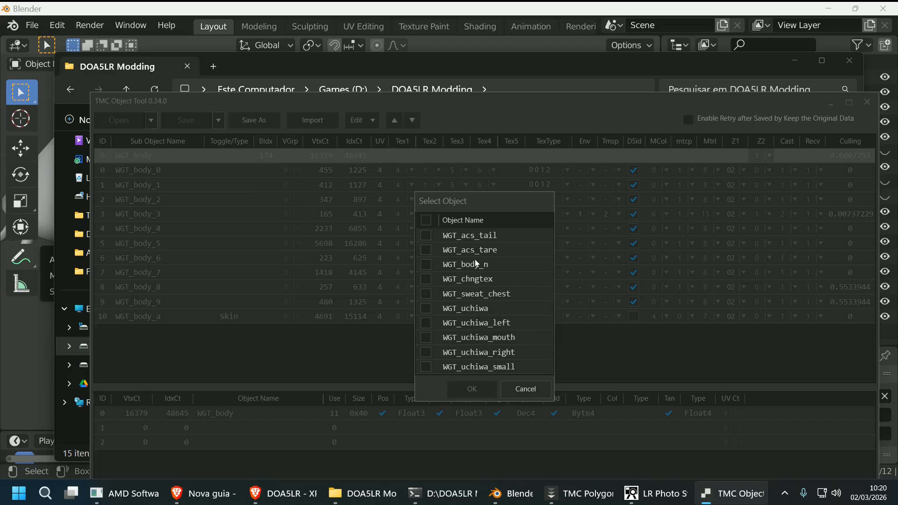
# - Import WGT_chngtex, WGT_sweat_chest, WGT_uchiwa, WGT_uchiwa_left, WGT_uchiwa_mouth, WGT_uchiwa_right and WGT_uchiwa_small, and review them in the object list
pyautogui.click(430, 280)
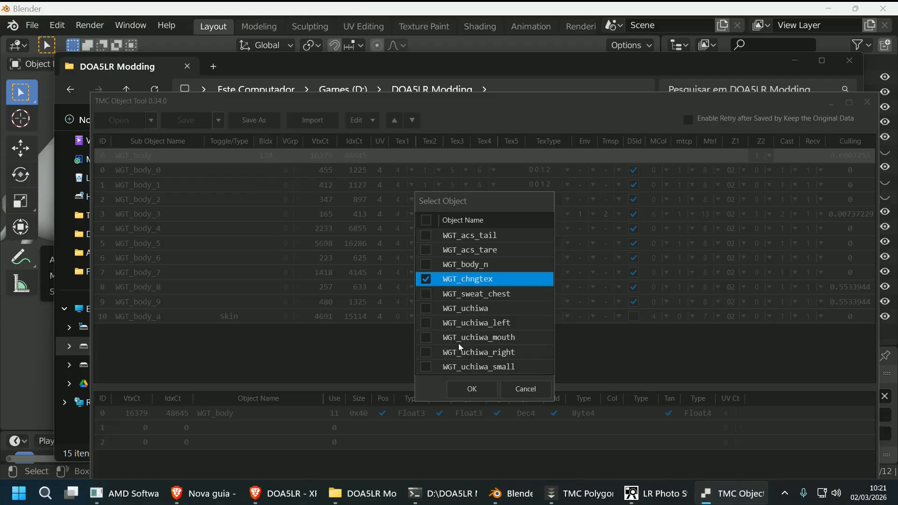
pyautogui.click(435, 294)
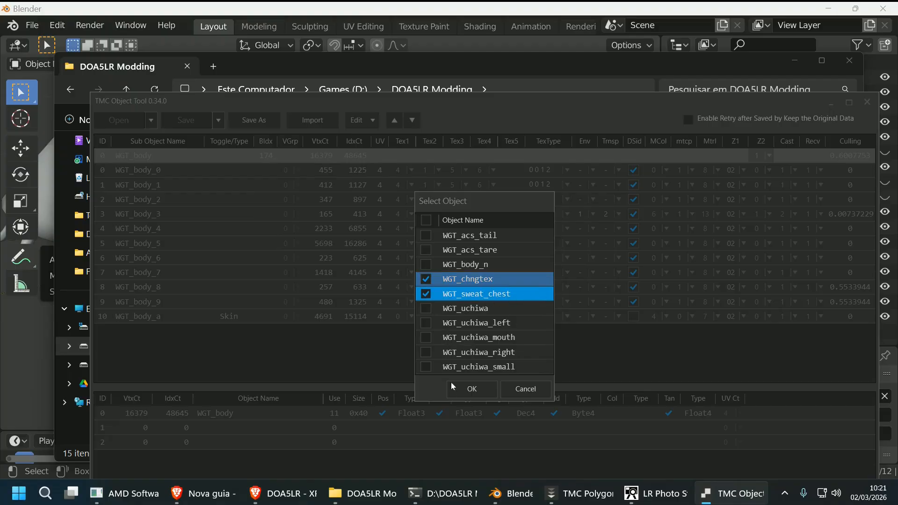
pyautogui.click(428, 309)
pyautogui.click(427, 322)
pyautogui.click(426, 337)
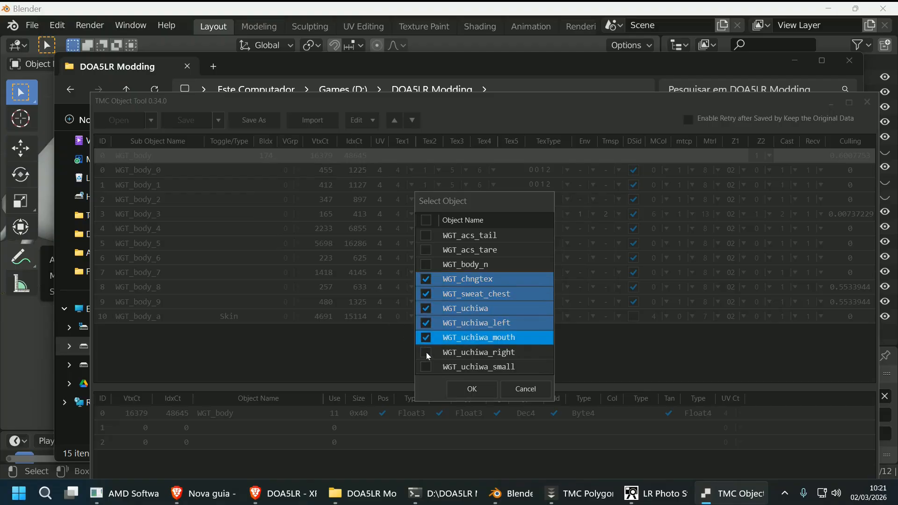
pyautogui.click(426, 352)
pyautogui.click(426, 367)
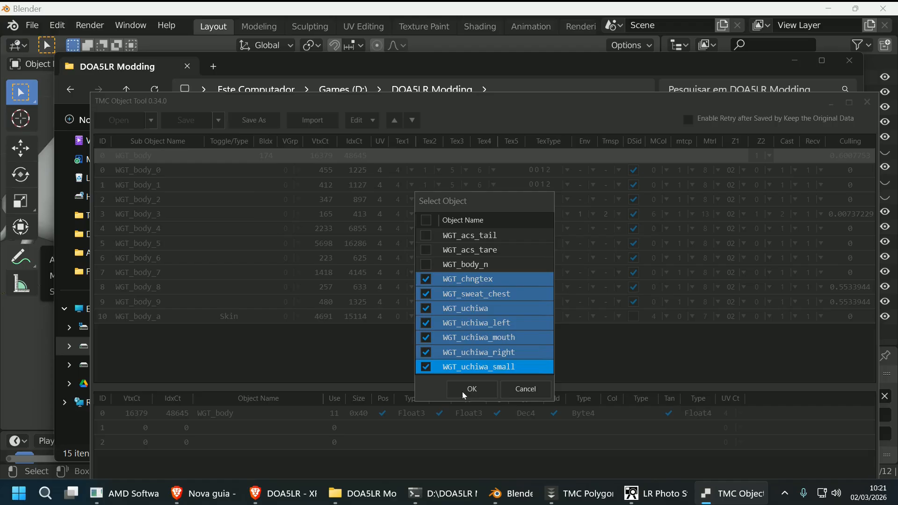
pyautogui.press('Return')
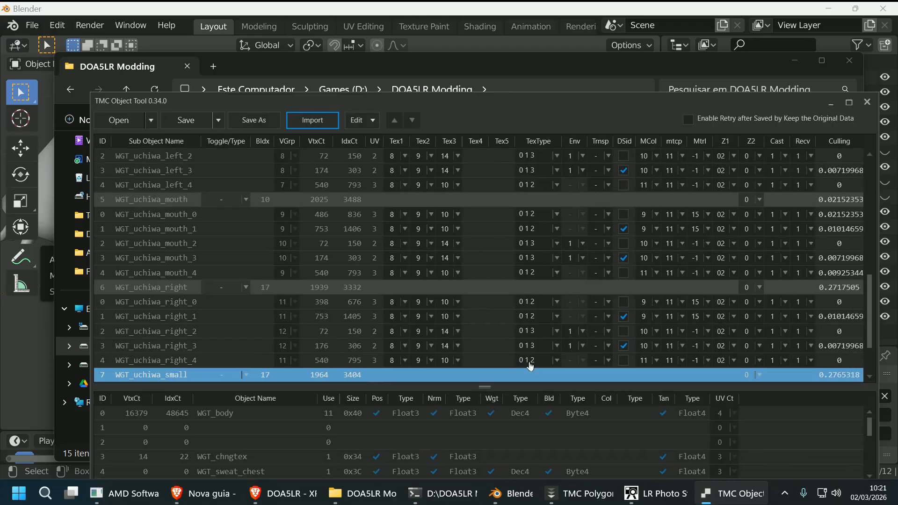
pyautogui.scroll(-2, 579, 317)
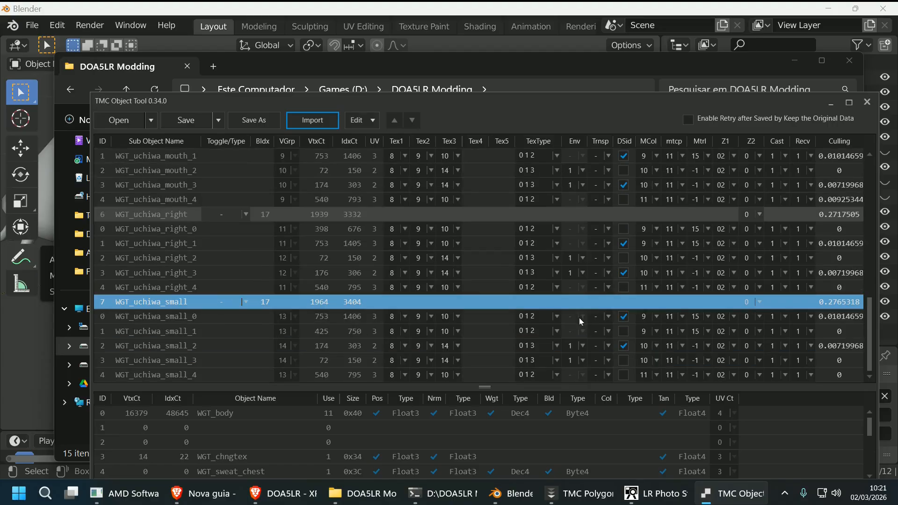
pyautogui.scroll(8, 578, 318)
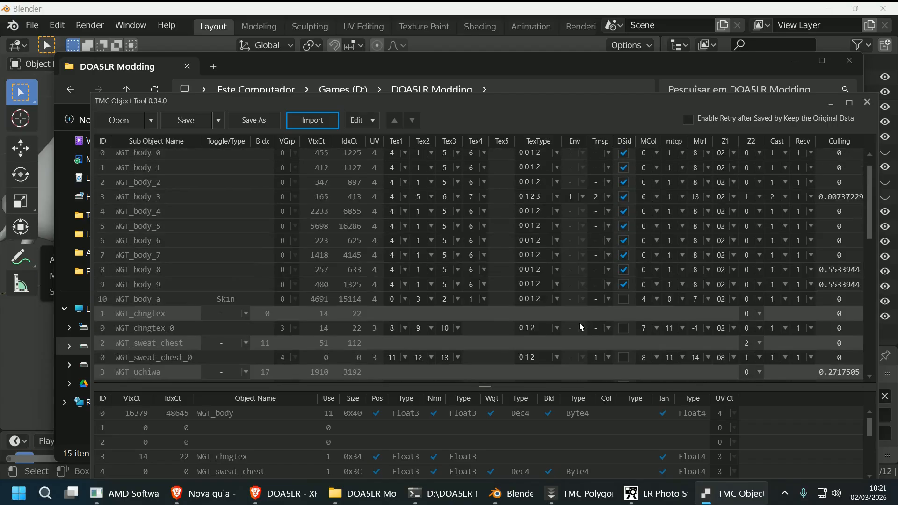
pyautogui.scroll(1, 580, 327)
pyautogui.scroll(-8, 579, 323)
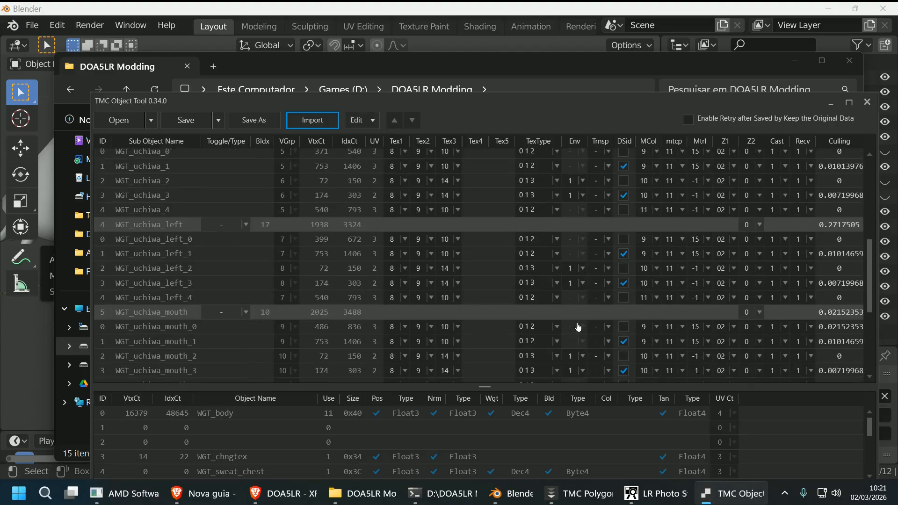
# - Save the imported fan objects into Mai_MILEENA_MK9_2P.TMC and return to the DOA5LR Modding folder
pyautogui.click(192, 121)
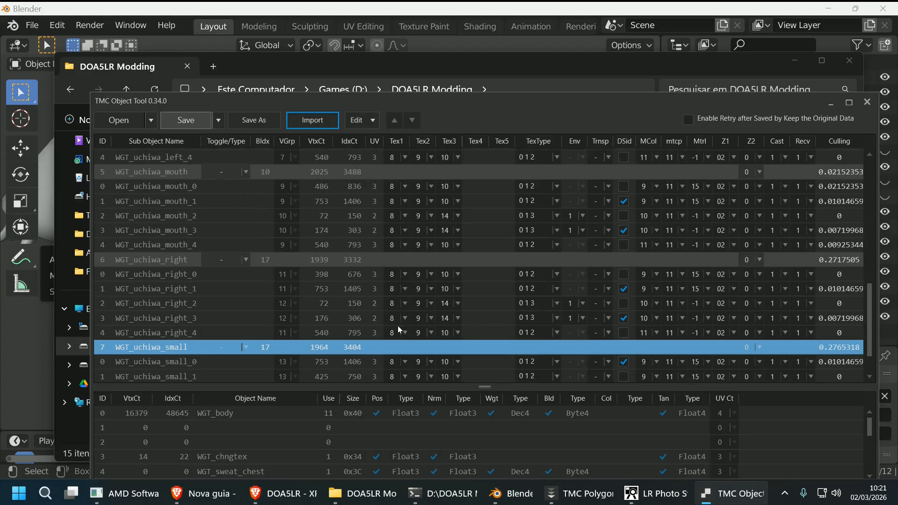
pyautogui.click(490, 336)
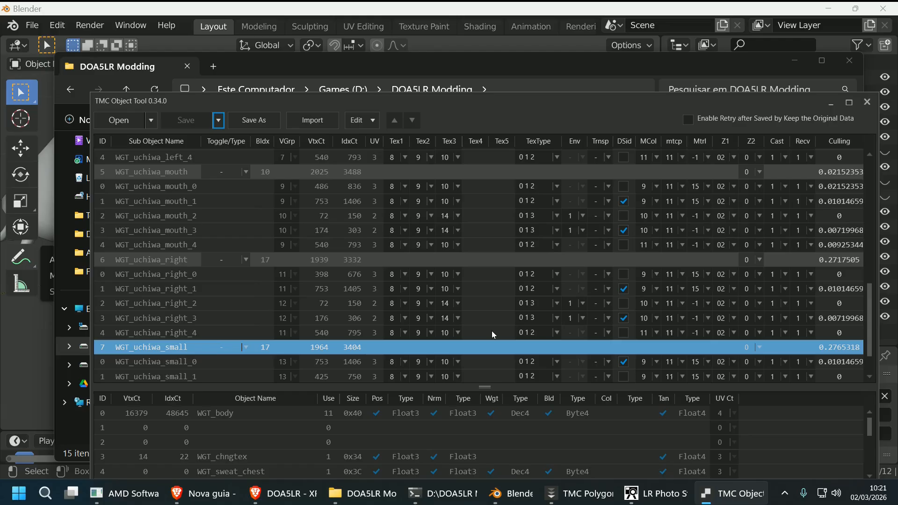
pyautogui.click(362, 493)
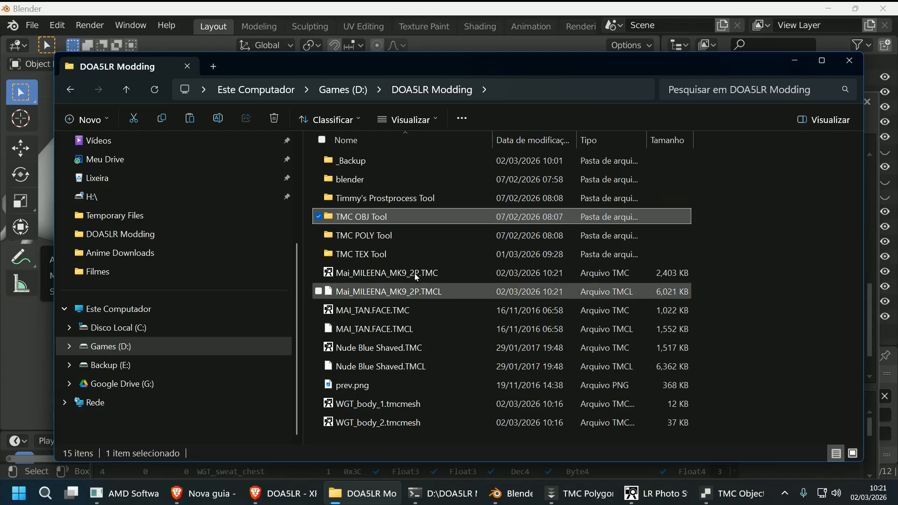
# - Delete the leftover mesh files WGT_body_1.tmcmesh and WGT_body_2.tmcmesh from the DOA5LR Modding folder
pyautogui.click(458, 295)
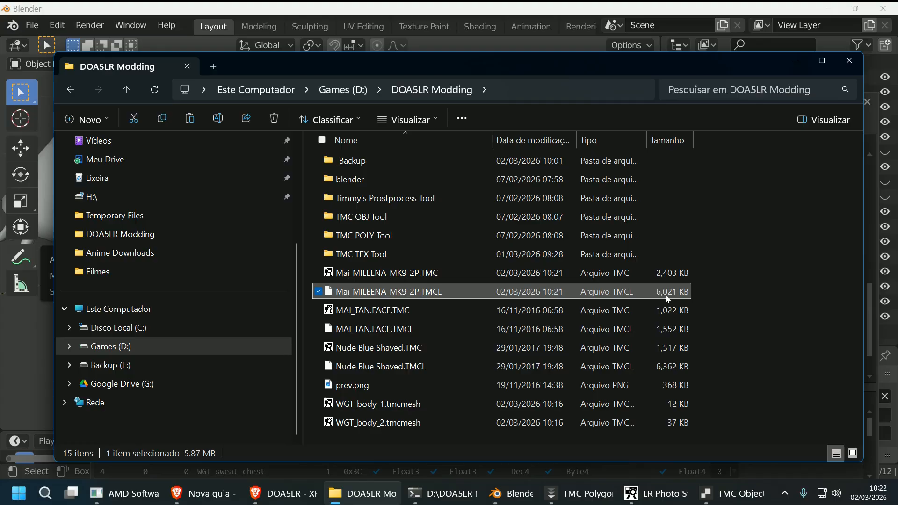
pyautogui.moveTo(701, 401); pyautogui.dragTo(669, 421)
pyautogui.press('Delete')
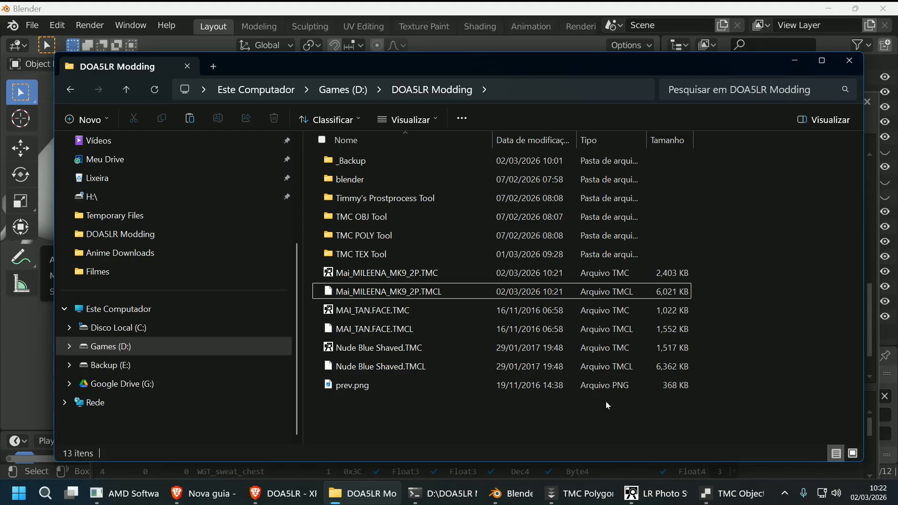
# - Open Mai_MILEENA_MK9_2P.TMC in LR Photo Studio and inspect the imported hand fans from the front and sides
pyautogui.click(423, 274)
pyautogui.doubleClick(422, 274)
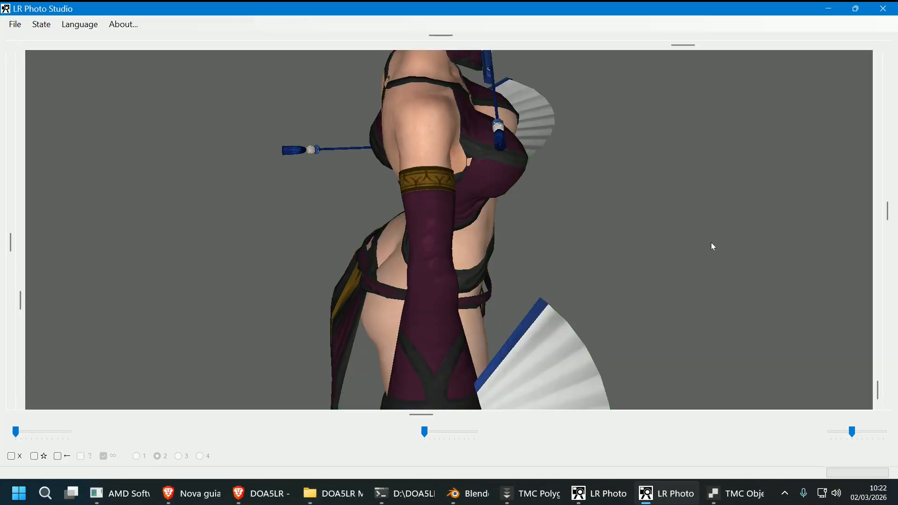
pyautogui.moveTo(696, 268); pyautogui.dragTo(713, 299)
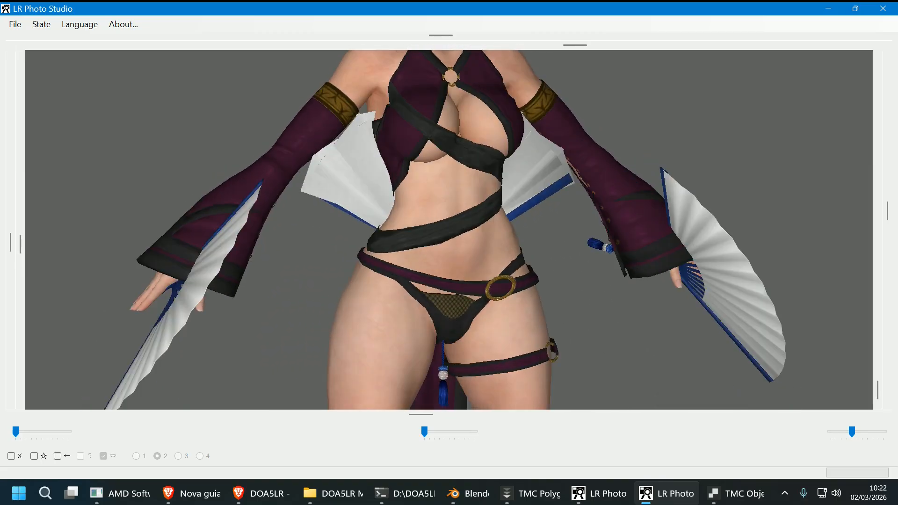
pyautogui.moveTo(711, 295)
pyautogui.mouseDown(button='right')
pyautogui.moveTo(718, 107)
pyautogui.moveTo(716, 280)
pyautogui.mouseUp(button='right')
pyautogui.moveTo(716, 280); pyautogui.dragTo(603, 294)
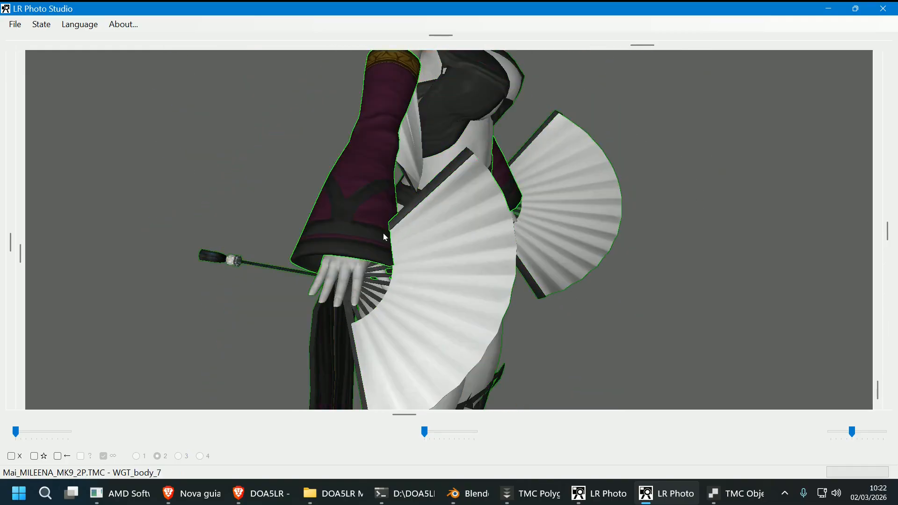
pyautogui.moveTo(662, 302)
pyautogui.mouseDown()
pyautogui.moveTo(744, 300)
pyautogui.moveTo(672, 290)
pyautogui.mouseUp()
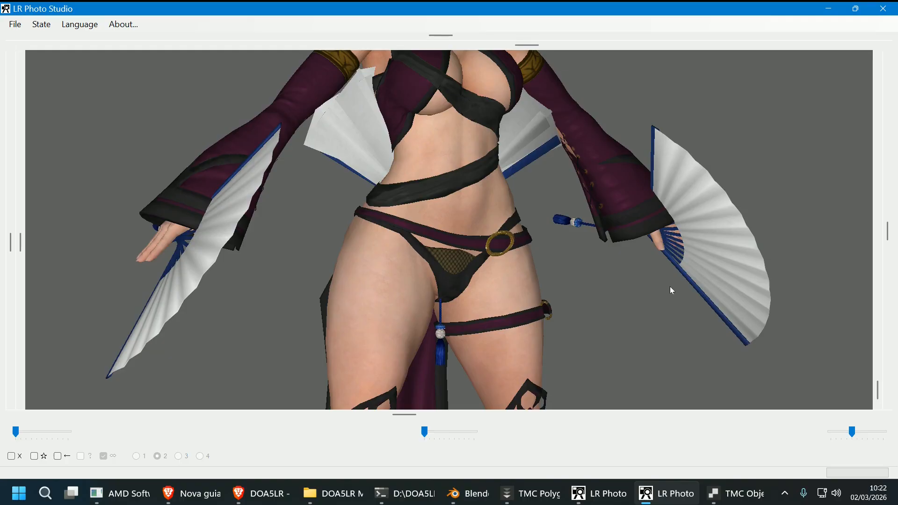
pyautogui.moveTo(405, 492)
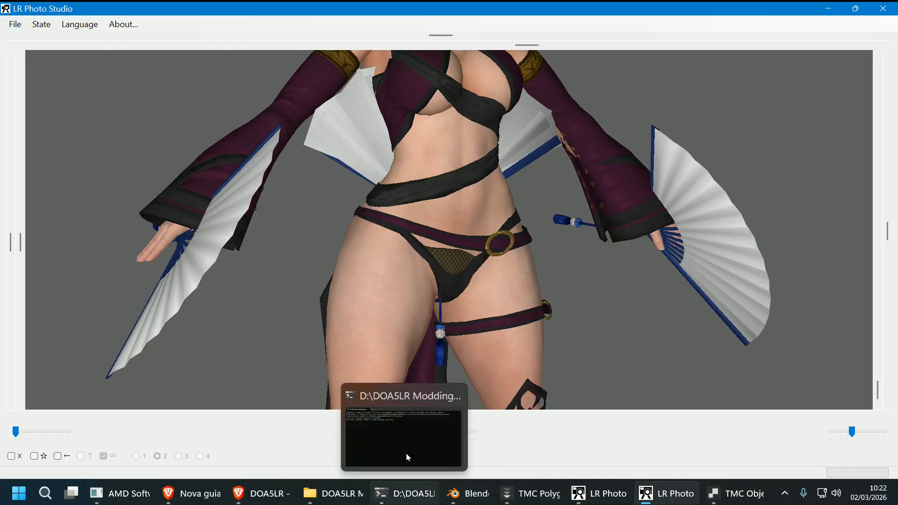
pyautogui.click(686, 266)
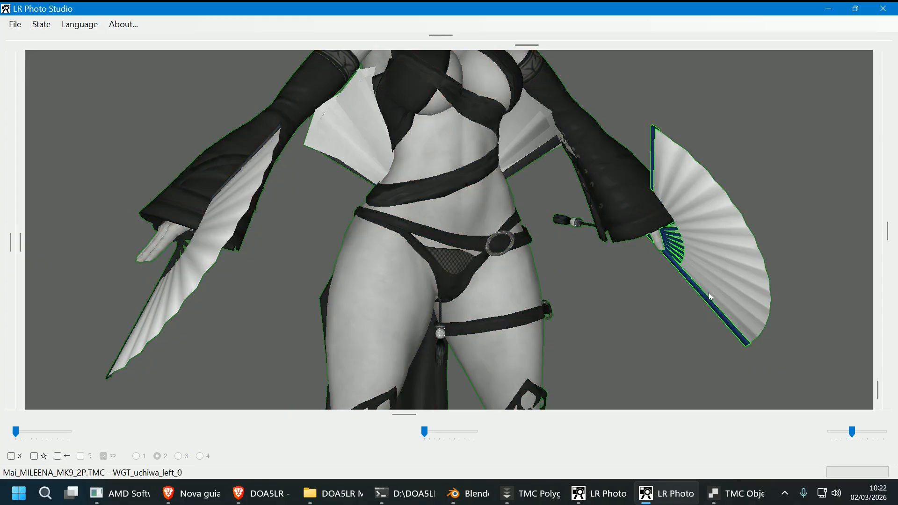
pyautogui.moveTo(700, 301); pyautogui.dragTo(517, 270)
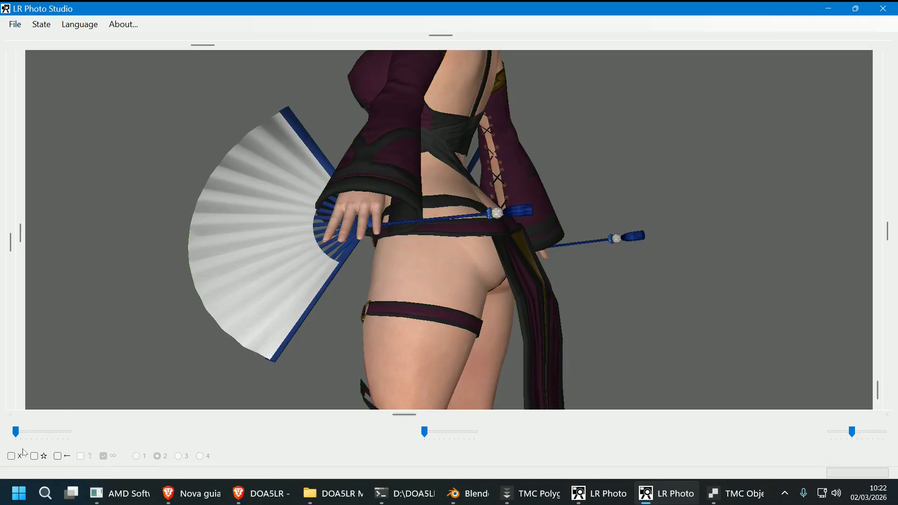
# - Inspect the mouth fan and hand fans with the skeleton overlay shown, and close this preview of the model
pyautogui.moveTo(317, 266); pyautogui.dragTo(617, 280)
pyautogui.moveTo(617, 233); pyautogui.dragTo(610, 341, button='right')
pyautogui.moveTo(610, 327); pyautogui.dragTo(507, 331)
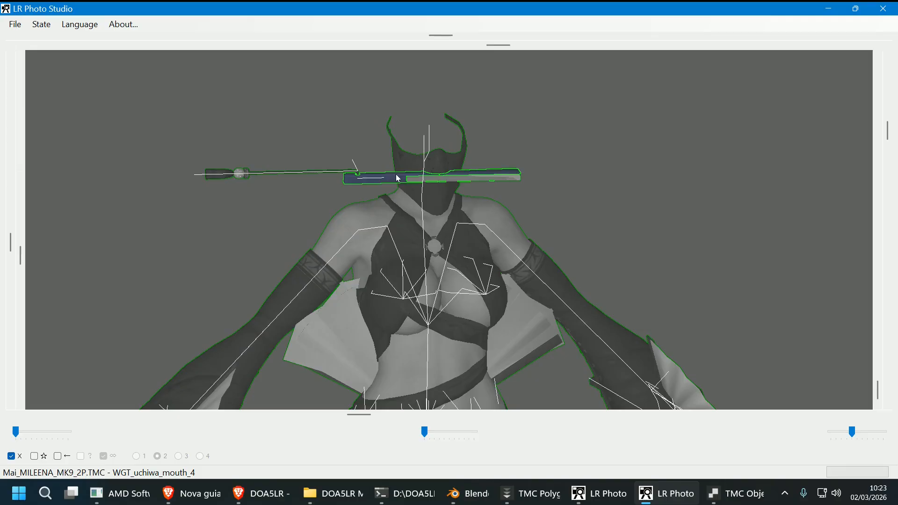
pyautogui.moveTo(399, 182); pyautogui.dragTo(397, 97, button='middle')
pyautogui.moveTo(647, 337); pyautogui.dragTo(645, 215, button='middle')
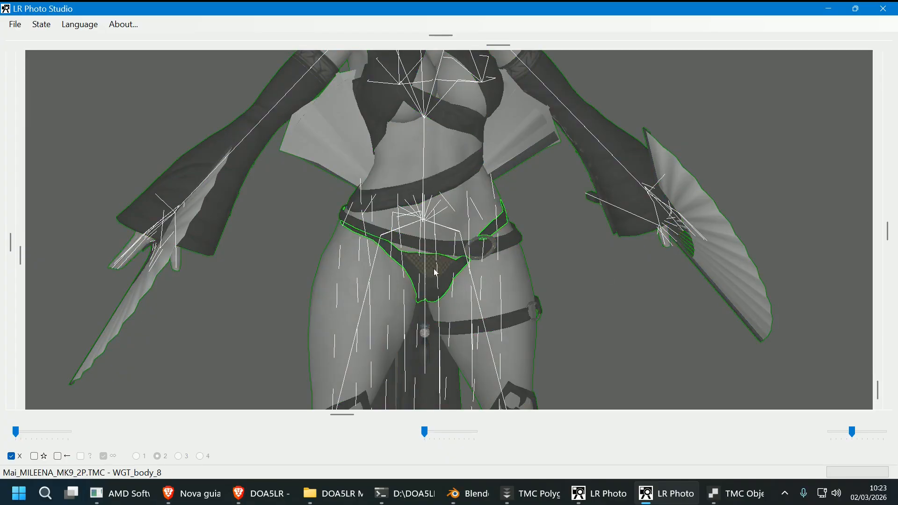
pyautogui.moveTo(752, 213); pyautogui.dragTo(626, 215)
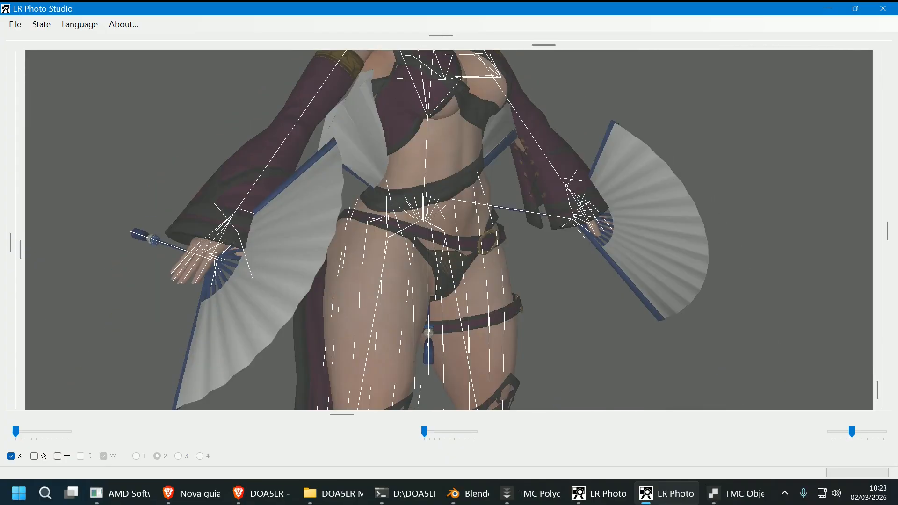
pyautogui.moveTo(758, 166); pyautogui.dragTo(752, 232, button='middle')
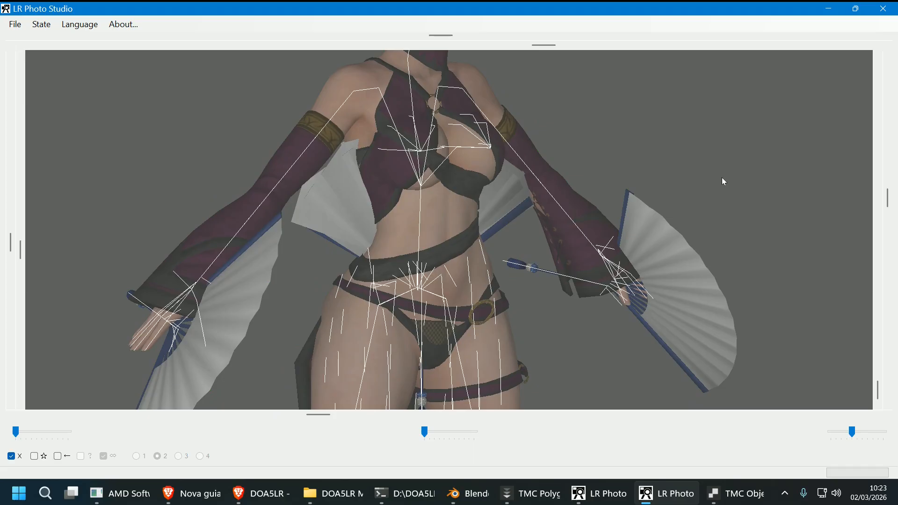
pyautogui.moveTo(692, 177); pyautogui.dragTo(809, 177)
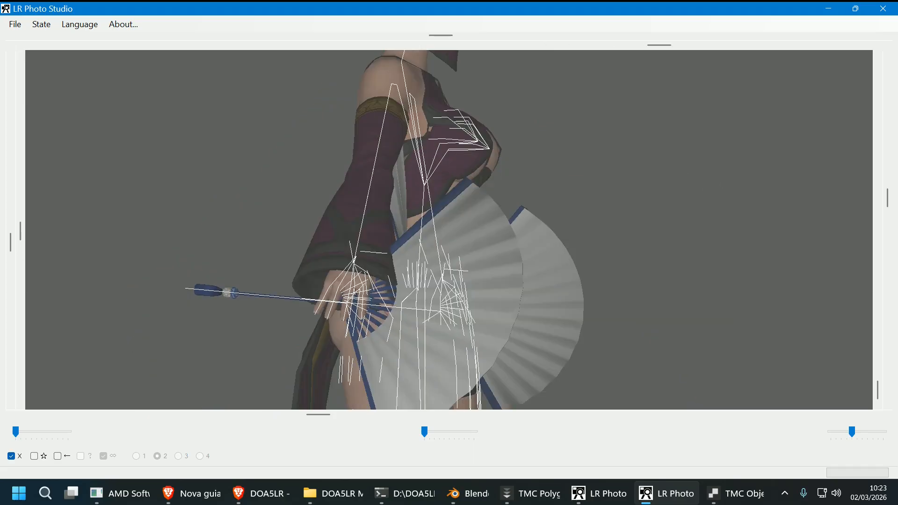
pyautogui.click(885, 12)
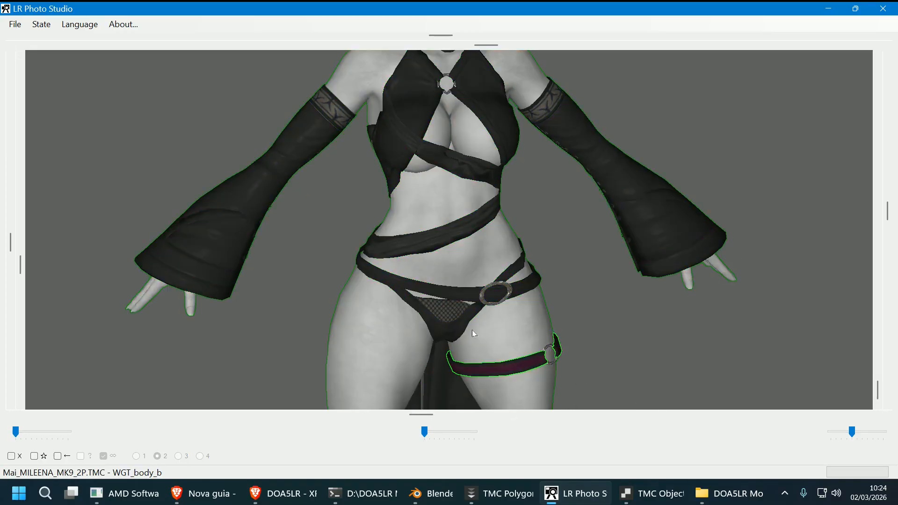
# - Launch DOA5ObjTmcConverter.exe from the Timmy's Prostprocess Tool folder
pyautogui.click(730, 493)
pyautogui.doubleClick(383, 199)
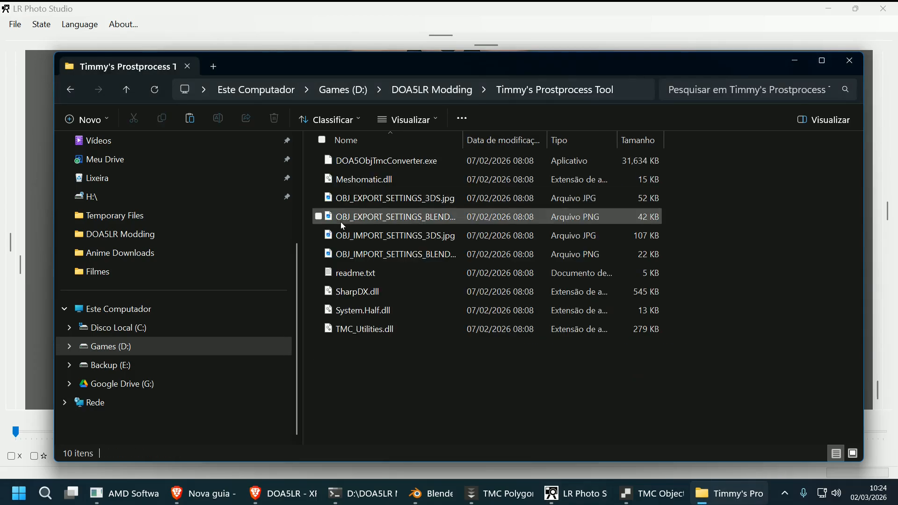
pyautogui.click(386, 164)
pyautogui.doubleClick(386, 163)
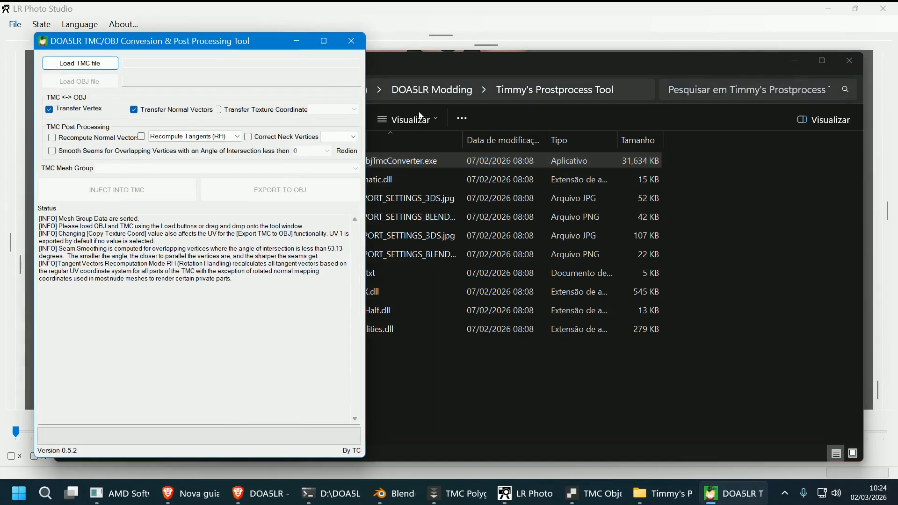
# - Load Mai_MILEENA_MK9_2P.TMC from the DOA5LR Modding folder into the conversion and post-processing tool
pyautogui.click(430, 94)
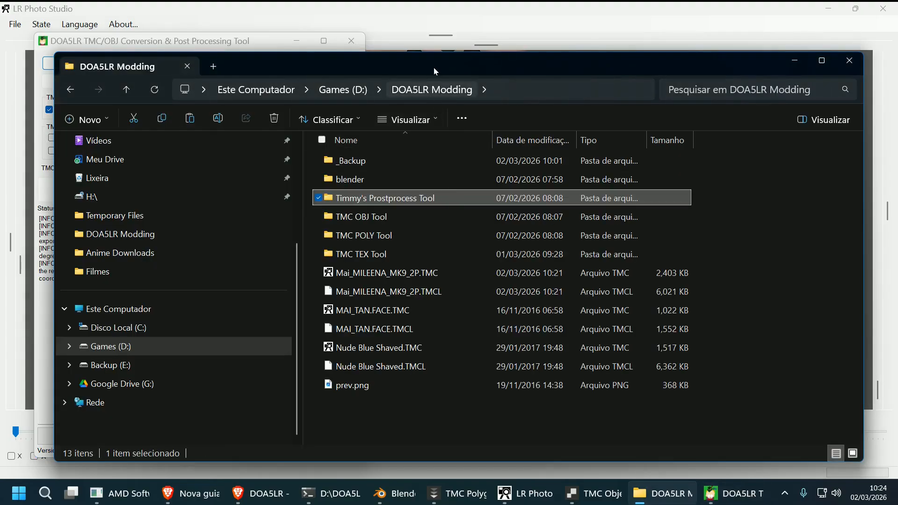
pyautogui.moveTo(433, 67); pyautogui.dragTo(557, 81)
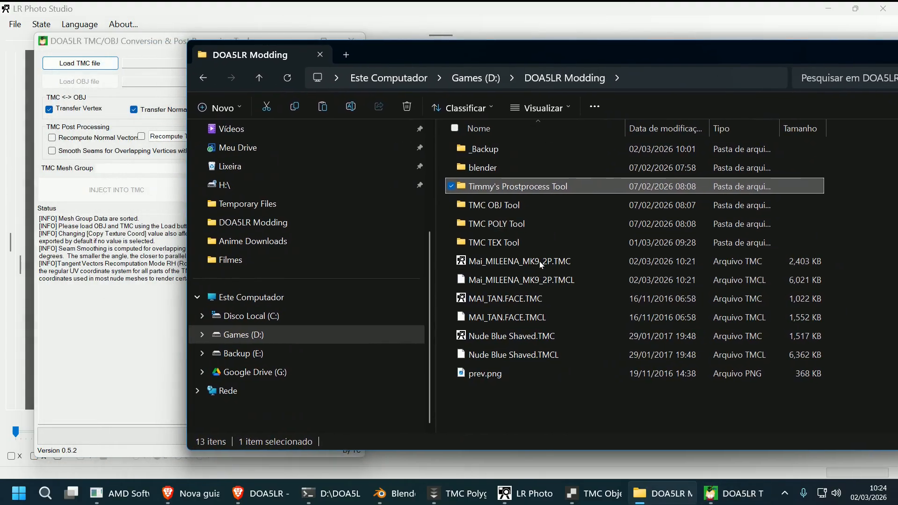
pyautogui.moveTo(539, 261); pyautogui.dragTo(139, 64)
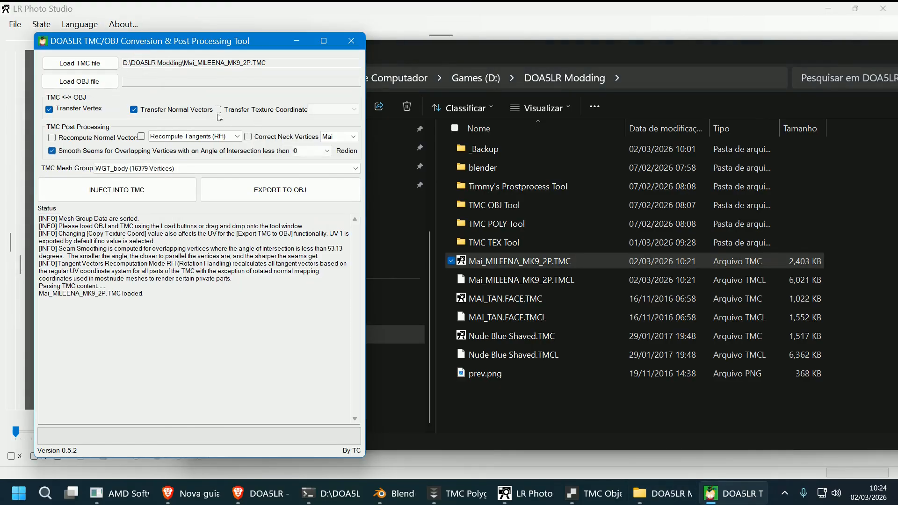
# - Inject seam smoothing and neck vertex correction for Mai into the TMC using All Groups(Single OBJ), and close the converter
pyautogui.click(318, 169)
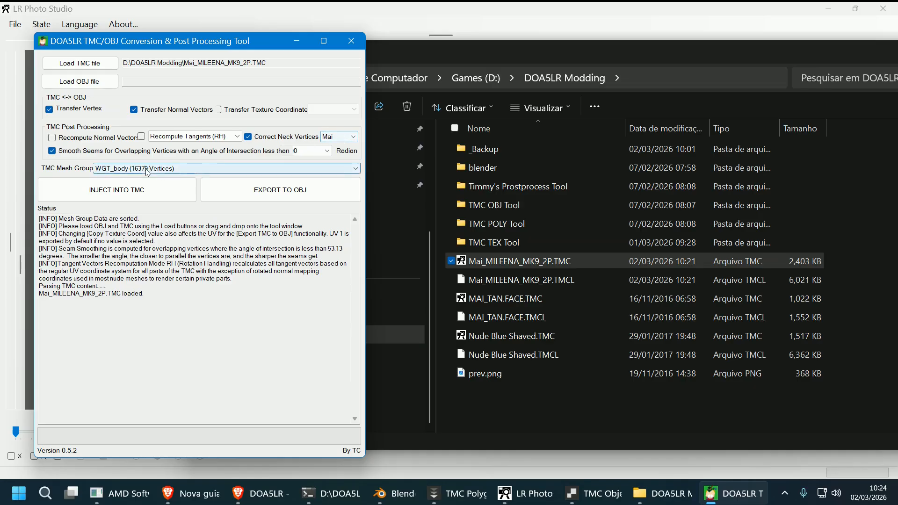
pyautogui.click(147, 244)
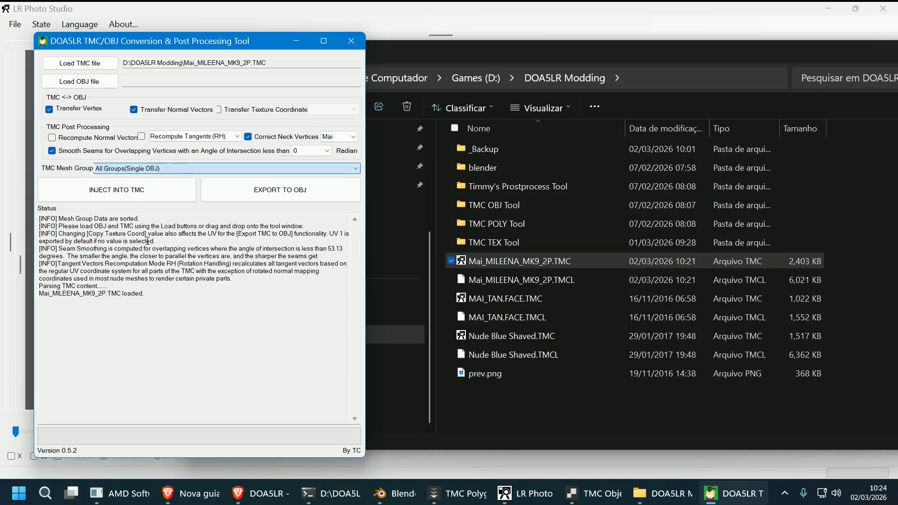
pyautogui.click(117, 190)
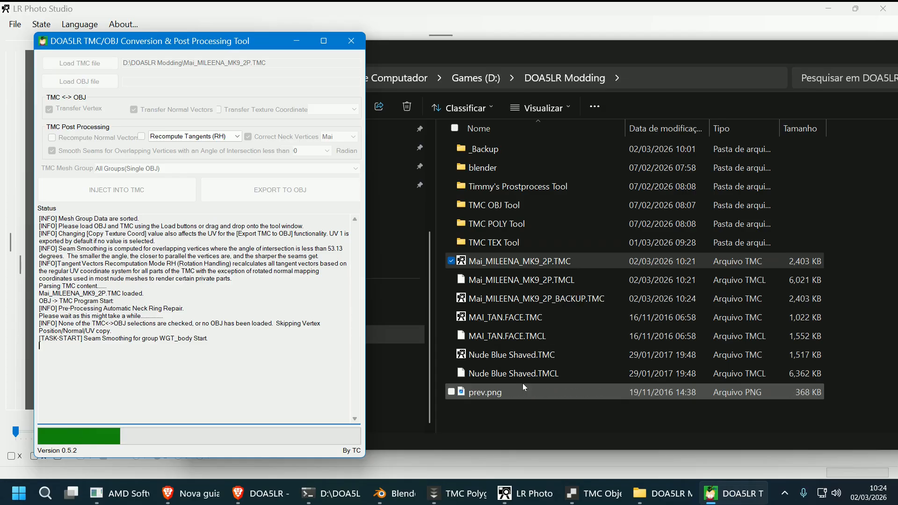
pyautogui.moveTo(587, 494)
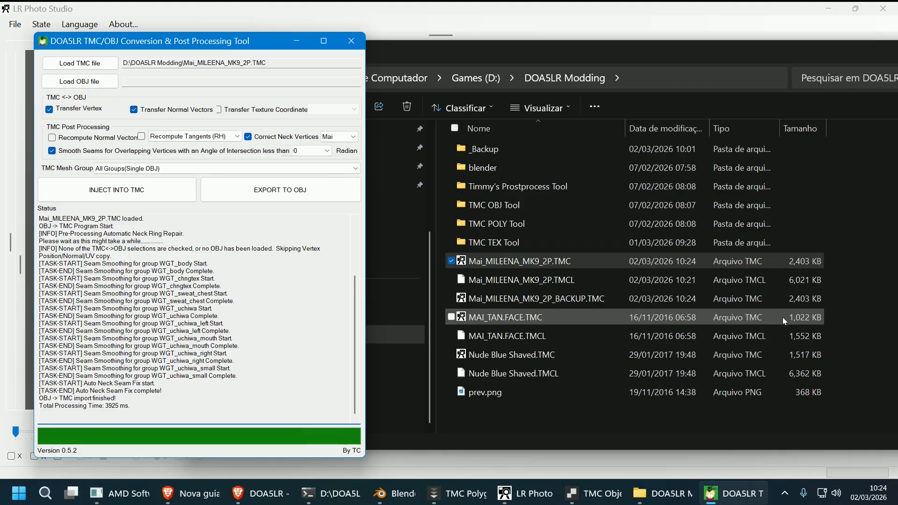
pyautogui.click(351, 40)
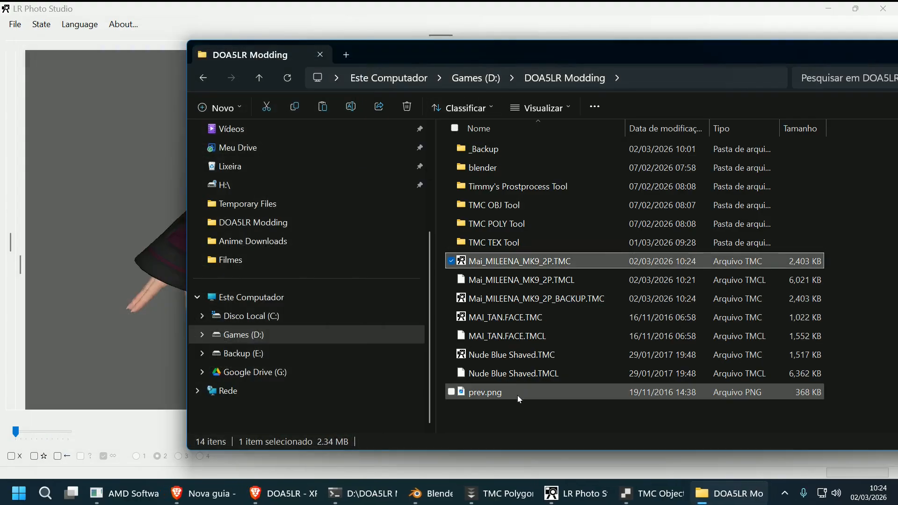
# - Delete MAI_TAN.FACE.TMC and MAI_TAN.FACE.TMCL from the DOA5LR Modding folder
pyautogui.click(536, 318)
pyautogui.keyDown('shift'); pyautogui.click(535, 335); pyautogui.keyUp('shift')
pyautogui.press('Delete')
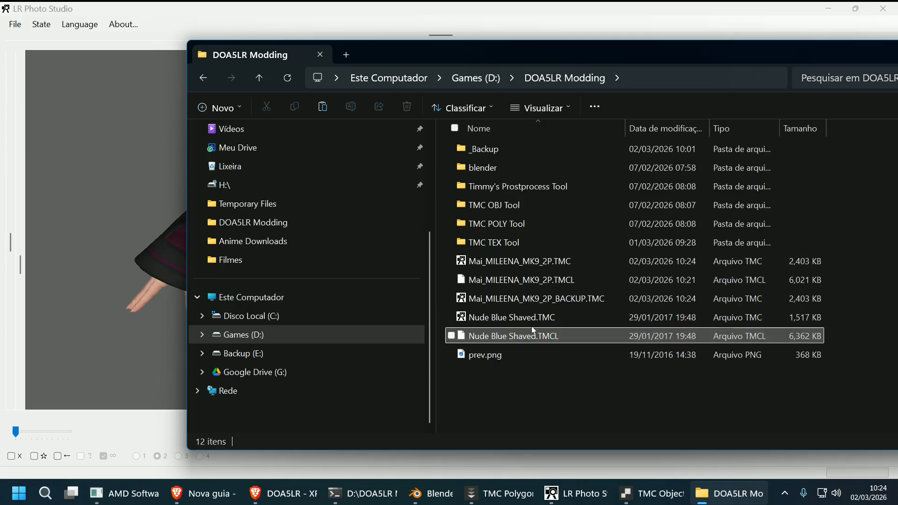
# - Reopen the updated Mai_MILEENA_MK9_2P.TMC in TMC Object Tool and close that tool
pyautogui.click(533, 331)
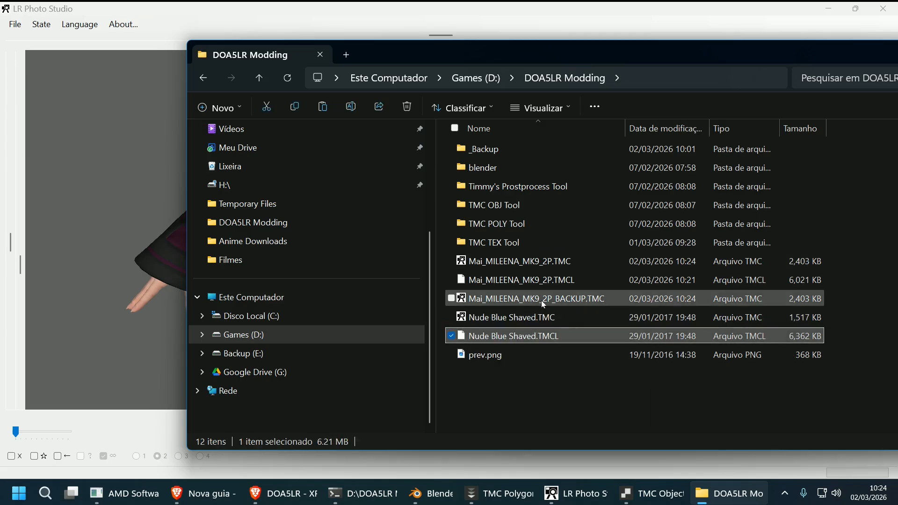
pyautogui.click(542, 305)
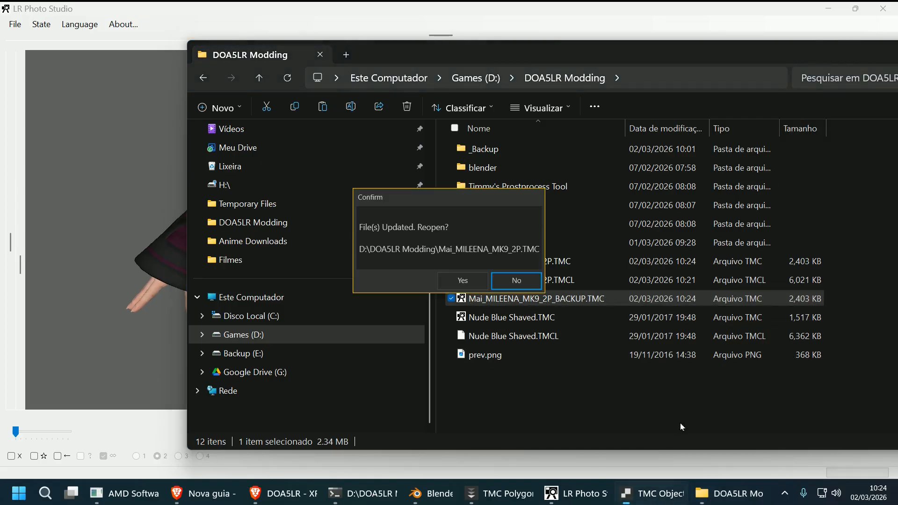
pyautogui.click(464, 281)
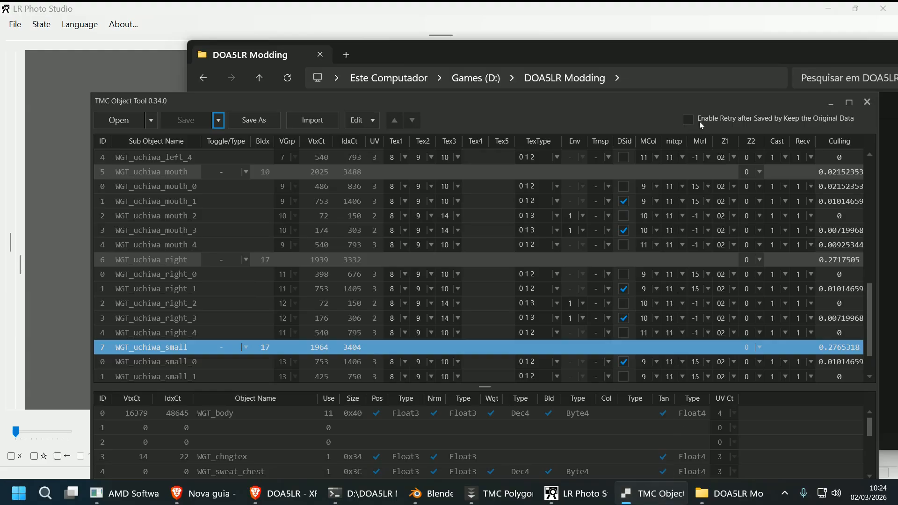
pyautogui.click(868, 104)
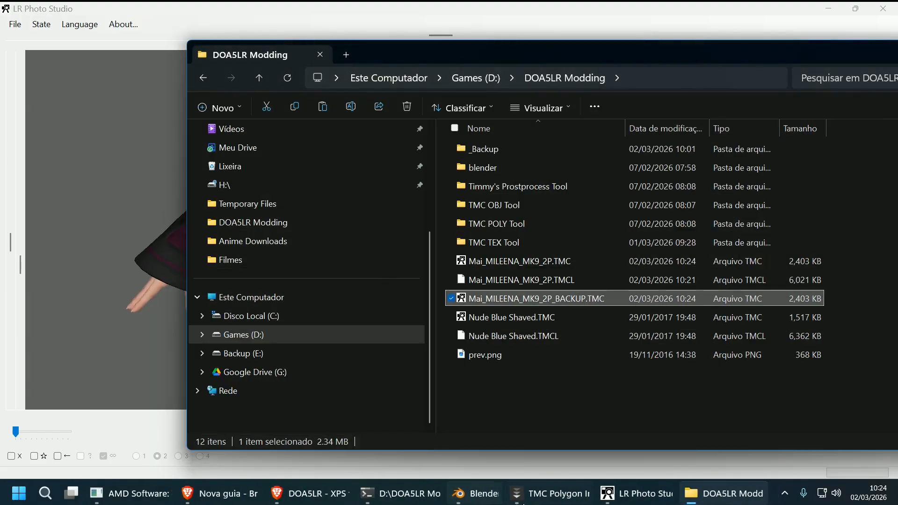
# - Close TMC Polygon Insert Tool and Blender
pyautogui.click(538, 280)
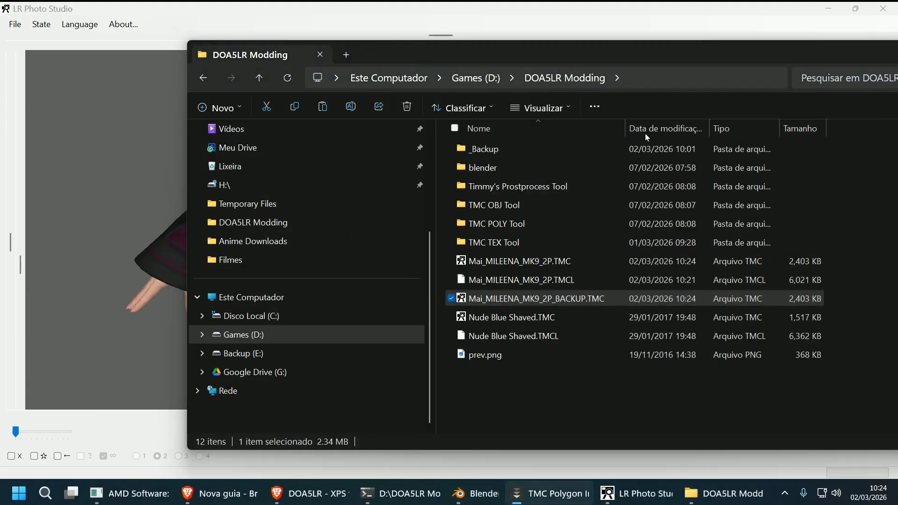
pyautogui.click(551, 498)
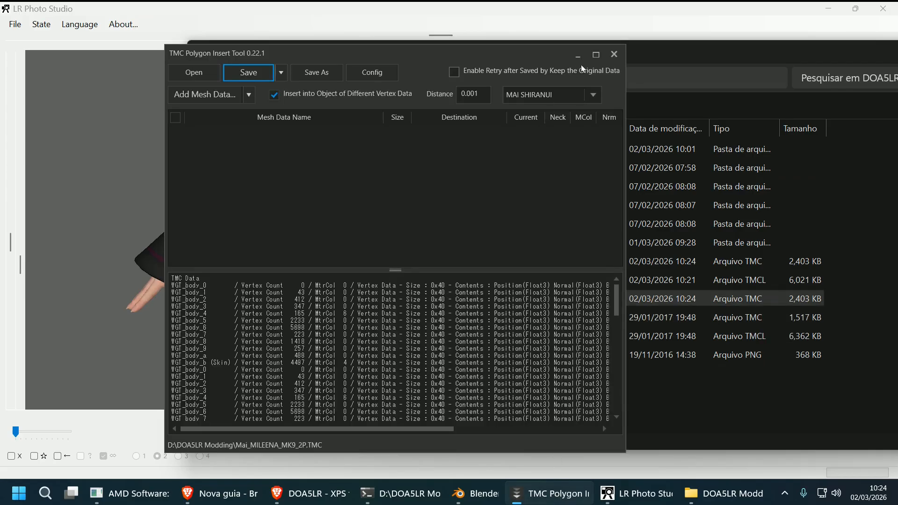
pyautogui.click(614, 54)
pyautogui.hotkey('alt', 'Tab')
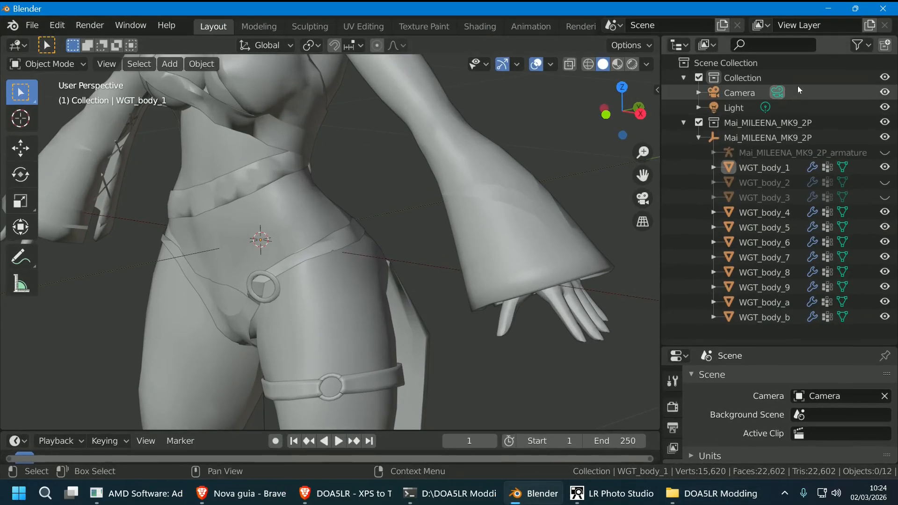
pyautogui.click(882, 8)
pyautogui.click(483, 270)
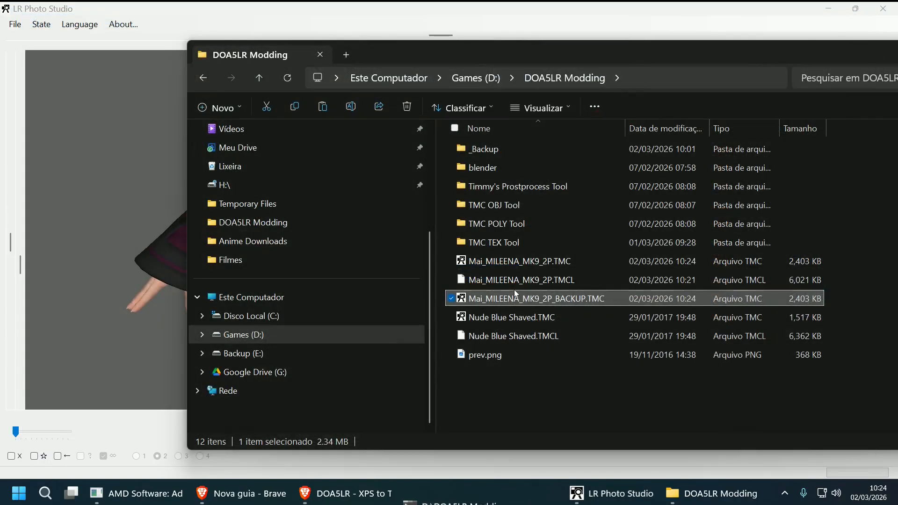
# - Return to the DOA5LR Modding folder, reposition its window over LR Photo Studio and select Mai_MILEENA_MK9_2P.TMCL
pyautogui.click(453, 498)
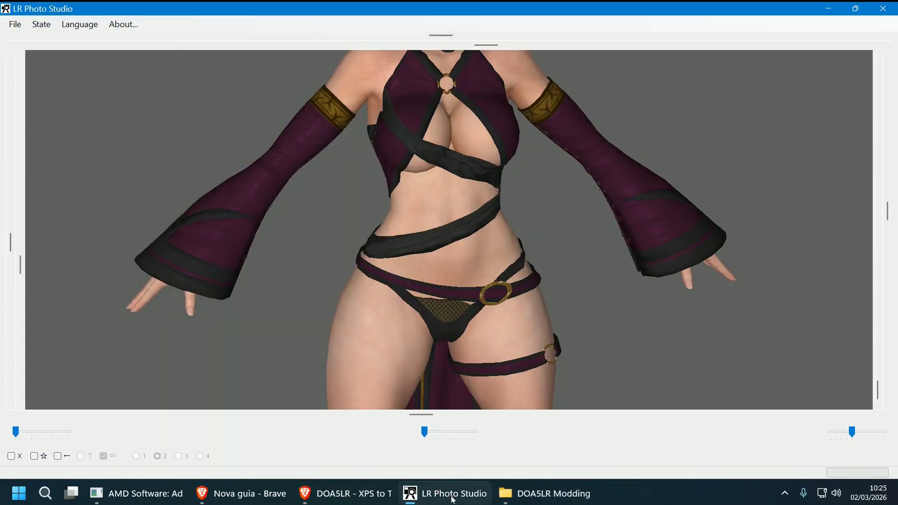
pyautogui.click(547, 493)
pyautogui.moveTo(566, 54); pyautogui.dragTo(445, 56)
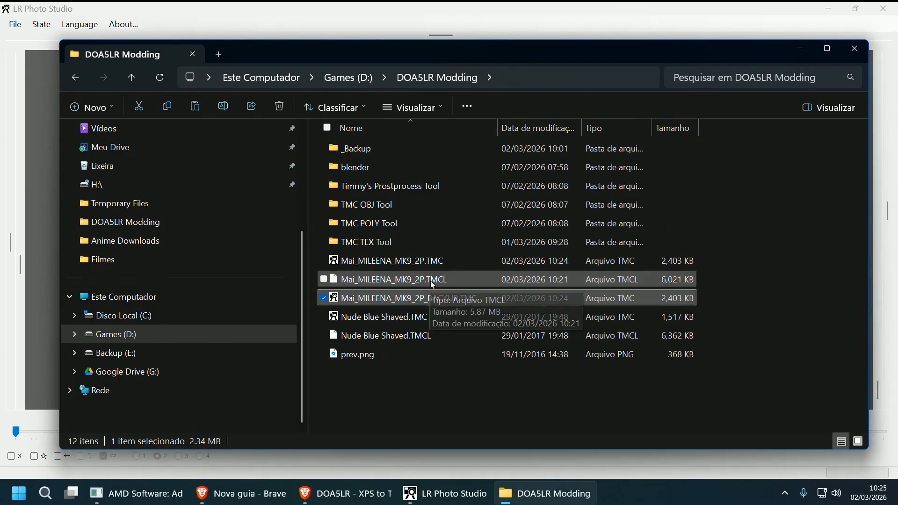
pyautogui.click(431, 282)
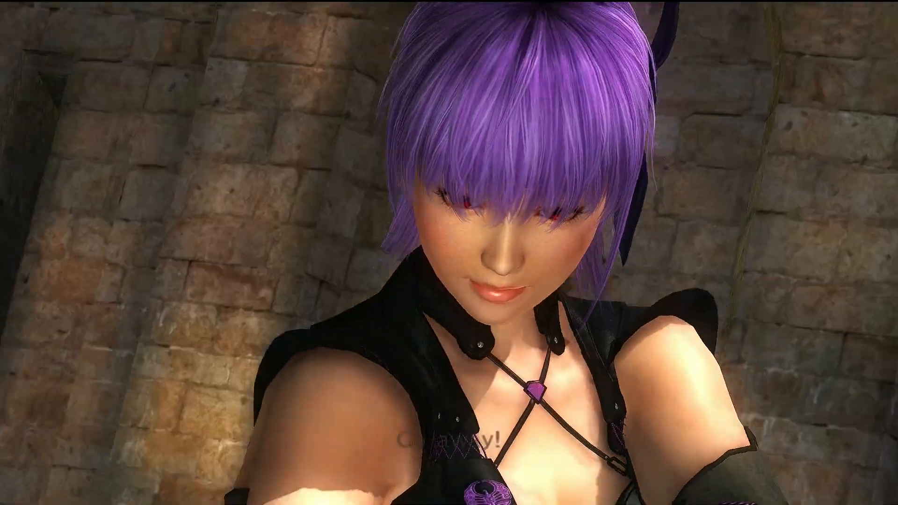